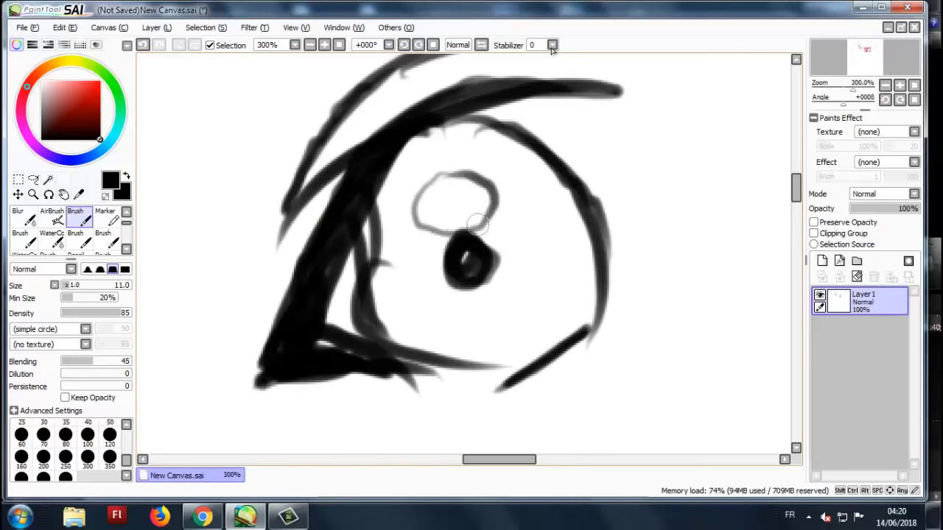
# - Set the stabilizer to 15 and draw a second eye with lashes, iris and pupil below the first eye
pyautogui.scroll(-1, 477, 222)
pyautogui.press('pagedown')
pyautogui.press('pagedown')
pyautogui.press('pagedown')
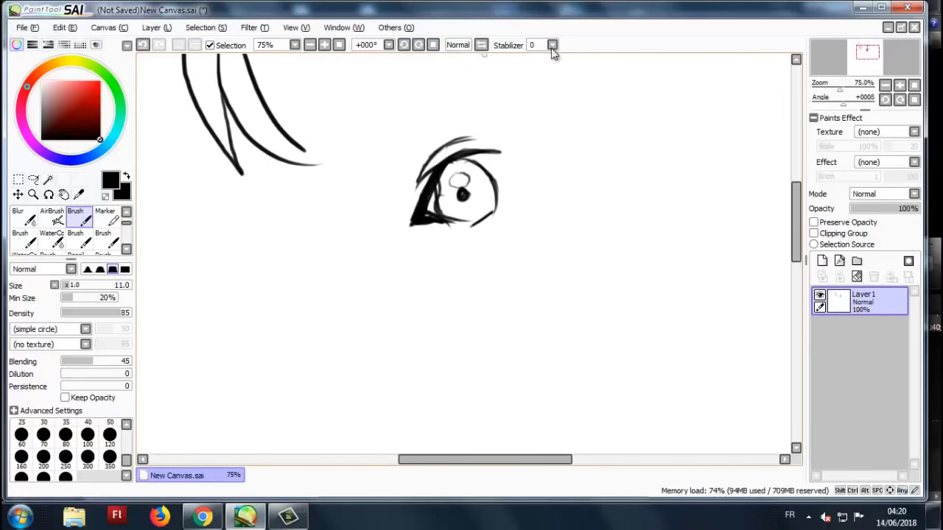
pyautogui.click(553, 46)
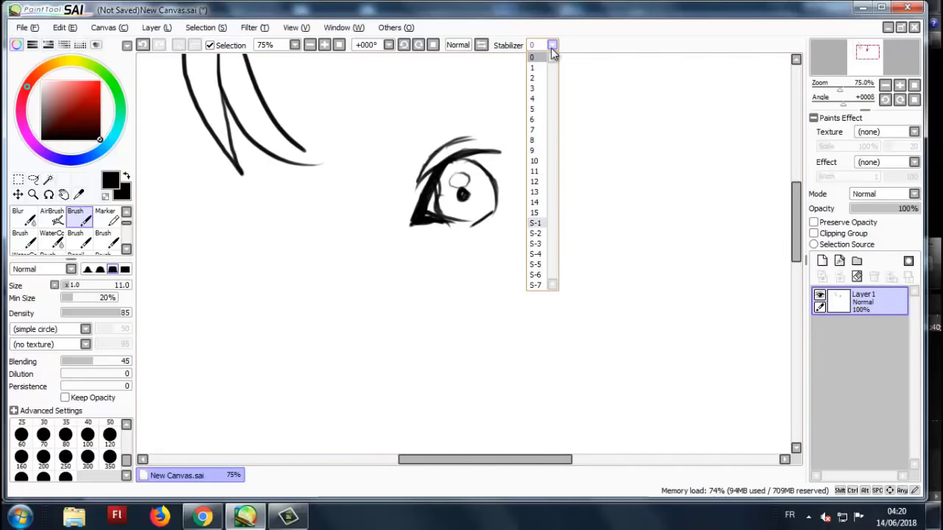
pyautogui.click(533, 212)
pyautogui.press('pagedown')
pyautogui.press('pageup')
pyautogui.press('pageup')
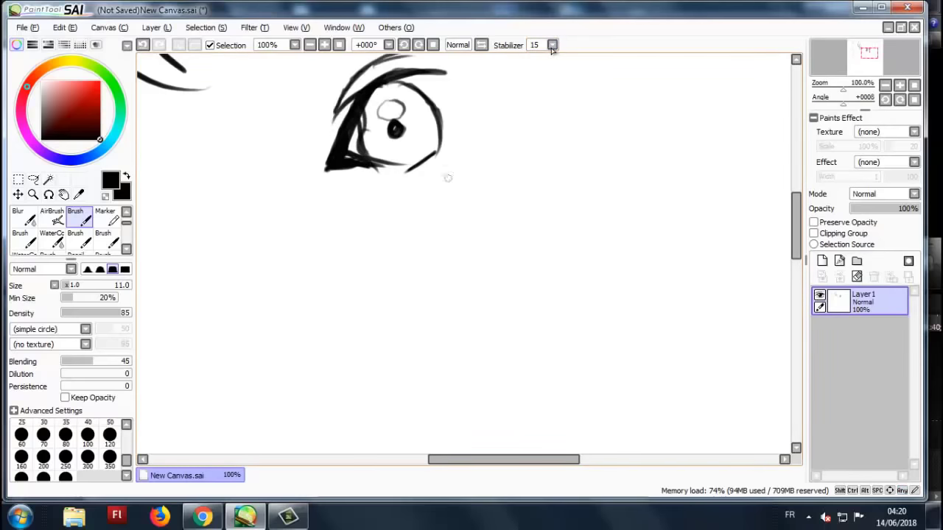
pyautogui.moveTo(396, 236)
pyautogui.mouseDown()
pyautogui.moveTo(465, 190)
pyautogui.moveTo(413, 221)
pyautogui.moveTo(401, 277)
pyautogui.mouseUp()
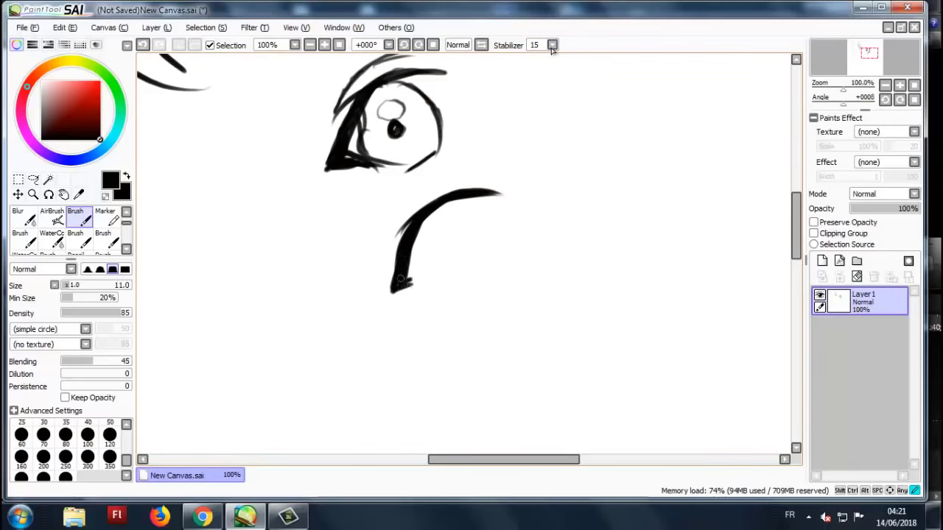
pyautogui.press('pagedown')
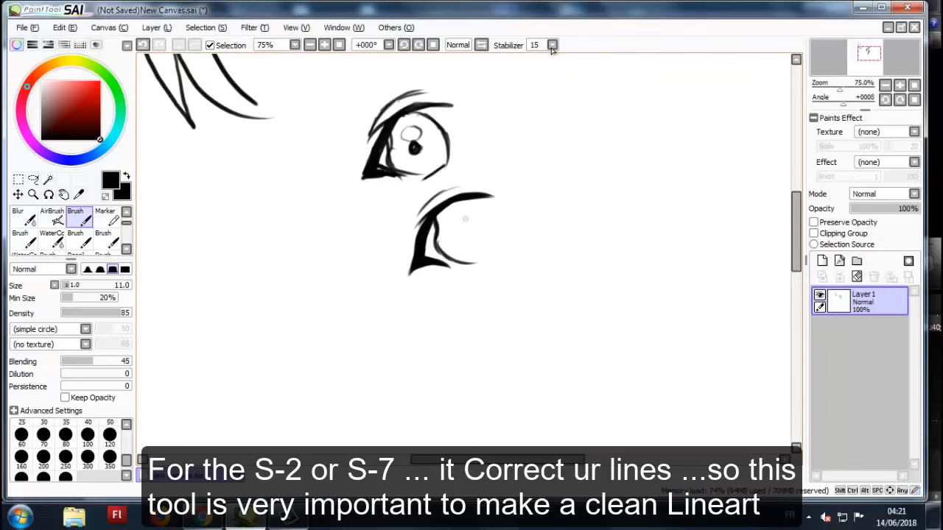
pyautogui.press('pagedown')
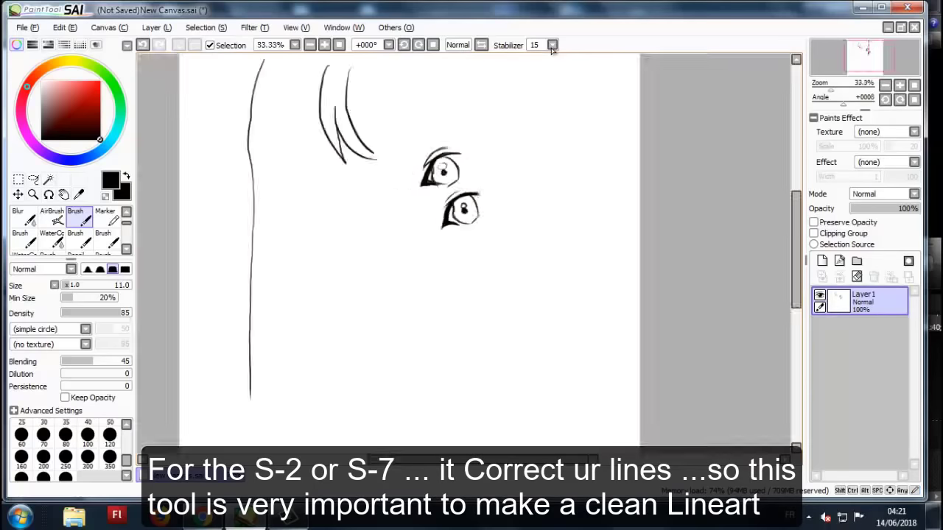
# - Set the stabilizer to S-6, then draw a third eye below the second and a long wavy line beside the eyes
pyautogui.press('pageup')
pyautogui.click(553, 45)
pyautogui.click(542, 273)
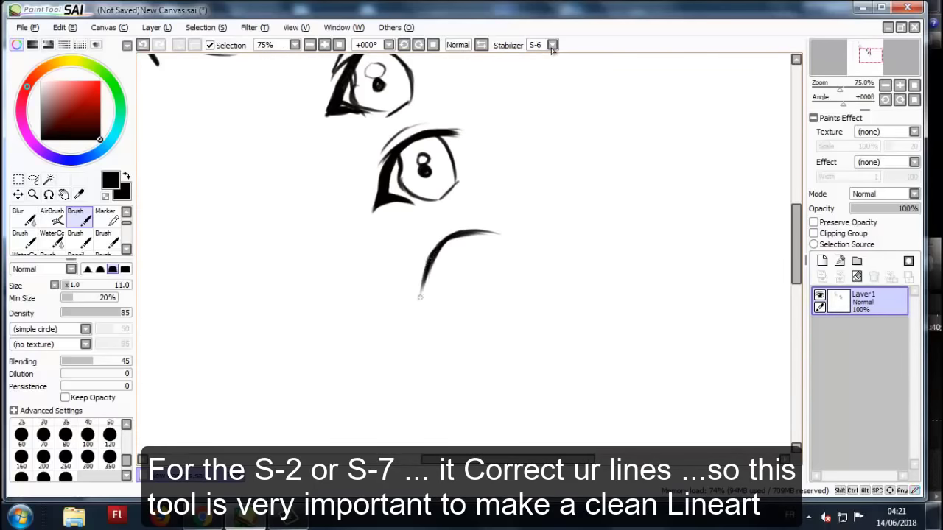
pyautogui.moveTo(417, 301); pyautogui.dragTo(461, 293)
pyautogui.moveTo(428, 269)
pyautogui.mouseDown()
pyautogui.moveTo(458, 239)
pyautogui.moveTo(444, 264)
pyautogui.moveTo(461, 294)
pyautogui.mouseUp()
pyautogui.moveTo(465, 250); pyautogui.dragTo(479, 270)
pyautogui.press('pagedown')
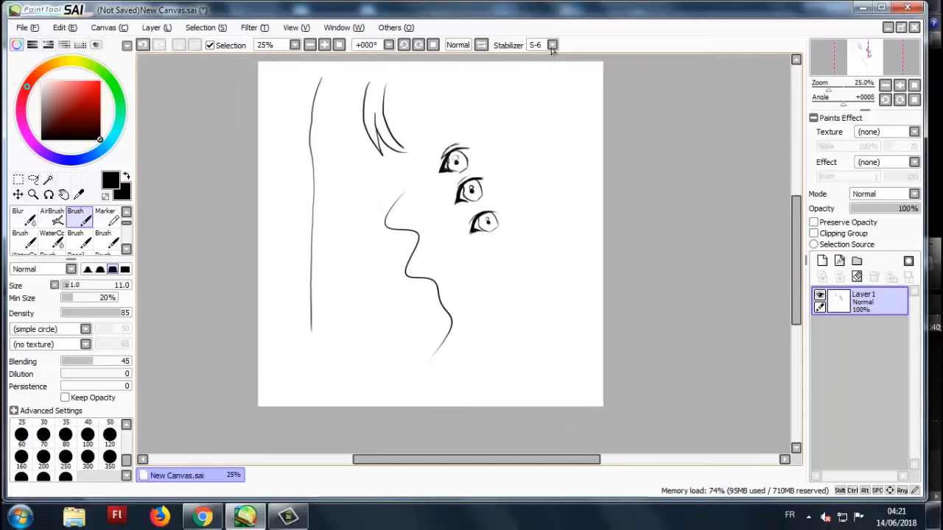
# - Set the stabilizer to S-7 and clear all drawings from the layer
pyautogui.click(553, 45)
pyautogui.click(535, 286)
pyautogui.moveTo(520, 165)
pyautogui.mouseDown()
pyautogui.moveTo(516, 302)
pyautogui.moveTo(353, 347)
pyautogui.mouseUp()
pyautogui.press('Delete')
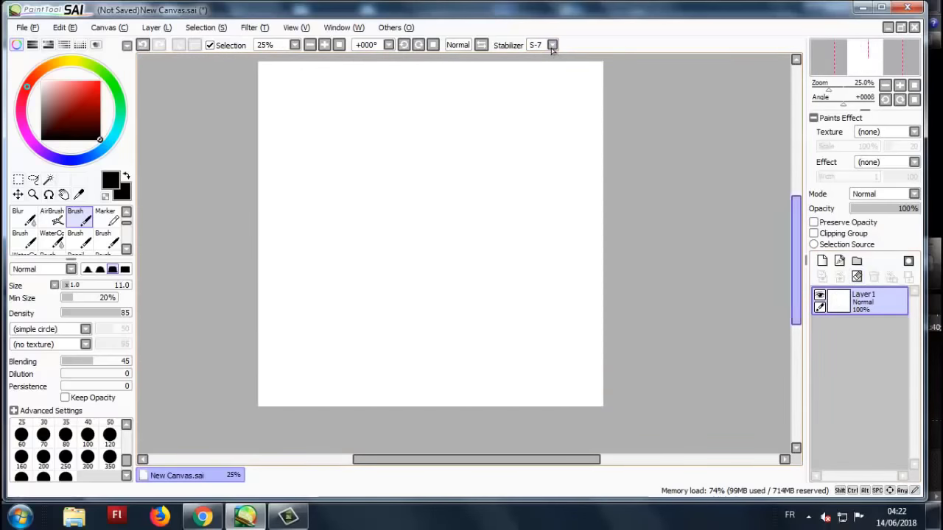
# - Draw two long wavy vertical lines side by side, the first with stabilizer S-7 and the second with S-1
pyautogui.moveTo(322, 94)
pyautogui.mouseDown()
pyautogui.moveTo(306, 179)
pyautogui.moveTo(309, 363)
pyautogui.mouseUp()
pyautogui.click(553, 45)
pyautogui.click(536, 223)
pyautogui.moveTo(384, 101); pyautogui.dragTo(368, 345)
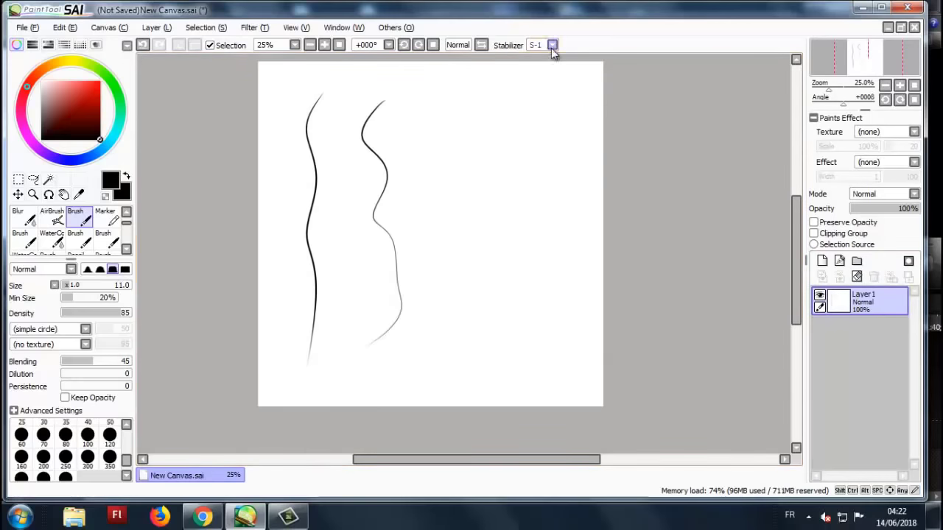
# - Add two more wavy vertical lines beside the others, one with stabilizer 15 and one with stabilizer 8
pyautogui.click(553, 45)
pyautogui.click(534, 212)
pyautogui.moveTo(450, 114); pyautogui.dragTo(454, 299)
pyautogui.click(553, 45)
pyautogui.click(532, 140)
pyautogui.moveTo(502, 132); pyautogui.dragTo(492, 280)
# - Draw a fifth wavy line with stabilizer 0 and frame the second and third lines in red
pyautogui.click(552, 45)
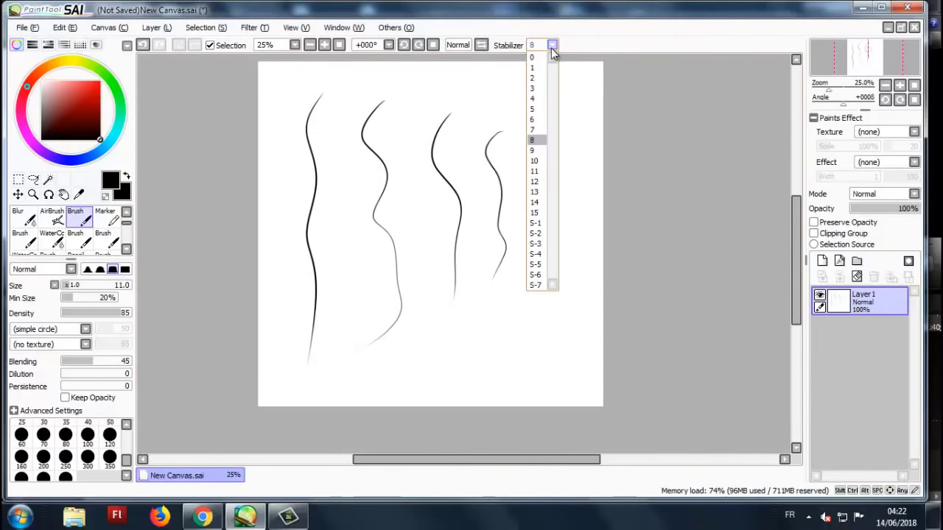
pyautogui.click(532, 56)
pyautogui.hotkey('ctrl', '+')
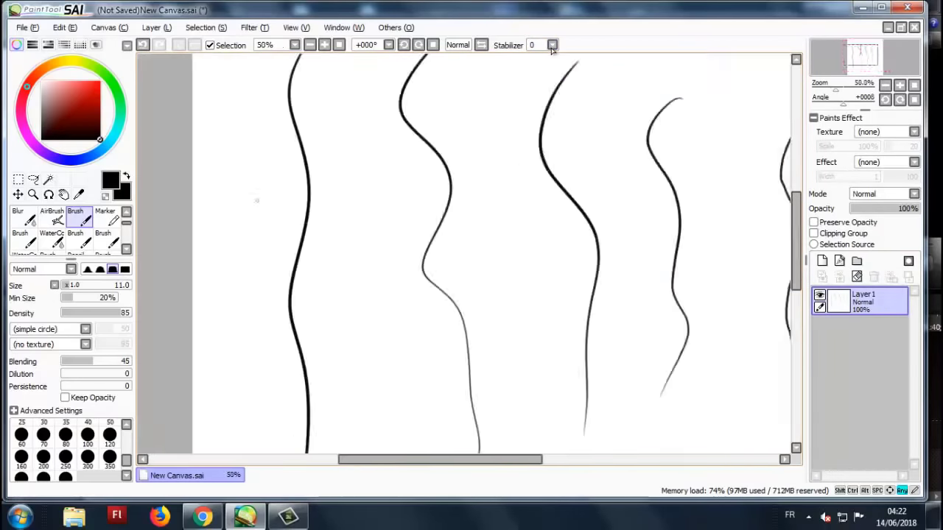
pyautogui.hotkey('ctrl', '-')
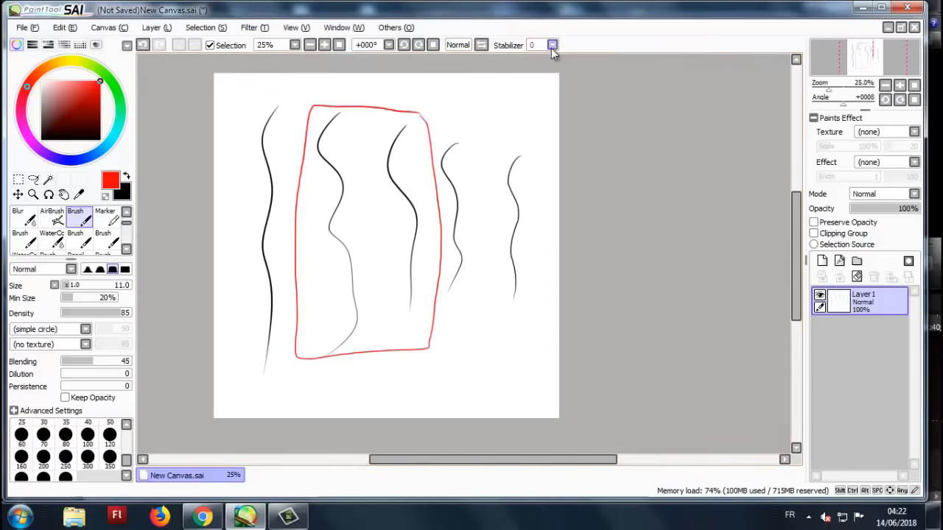
# - Set the stabilizer to S-2 and clear the test lines from the layer
pyautogui.click(553, 45)
pyautogui.click(534, 212)
pyautogui.click(553, 45)
pyautogui.click(535, 233)
pyautogui.press('Delete')
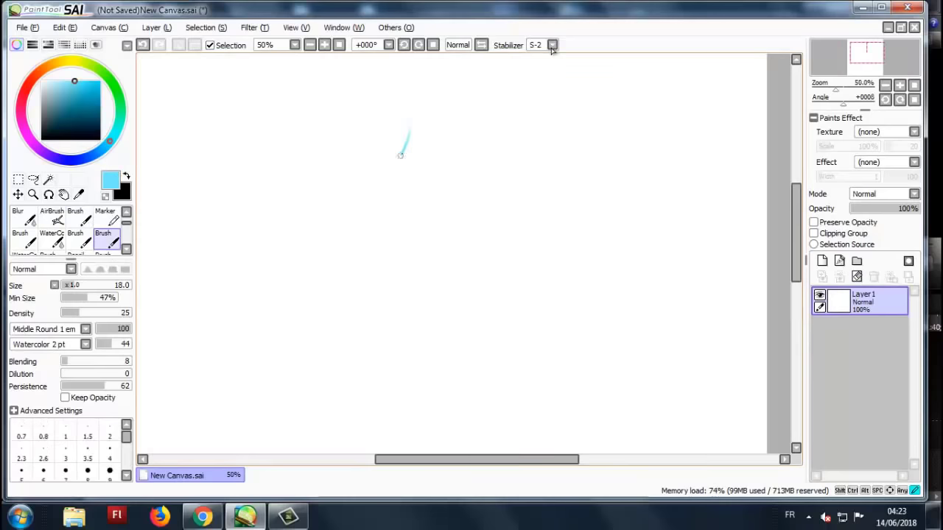
# - Sketch a three-tiered swirl character with eyes and a small triangular mouth in light blue at brush size 18
pyautogui.moveTo(400, 155); pyautogui.dragTo(366, 205)
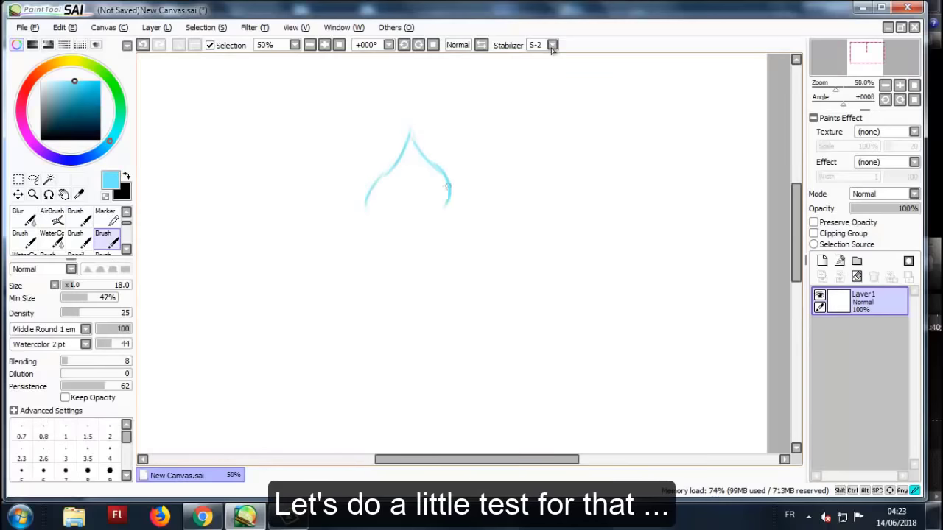
pyautogui.moveTo(371, 215); pyautogui.dragTo(343, 244)
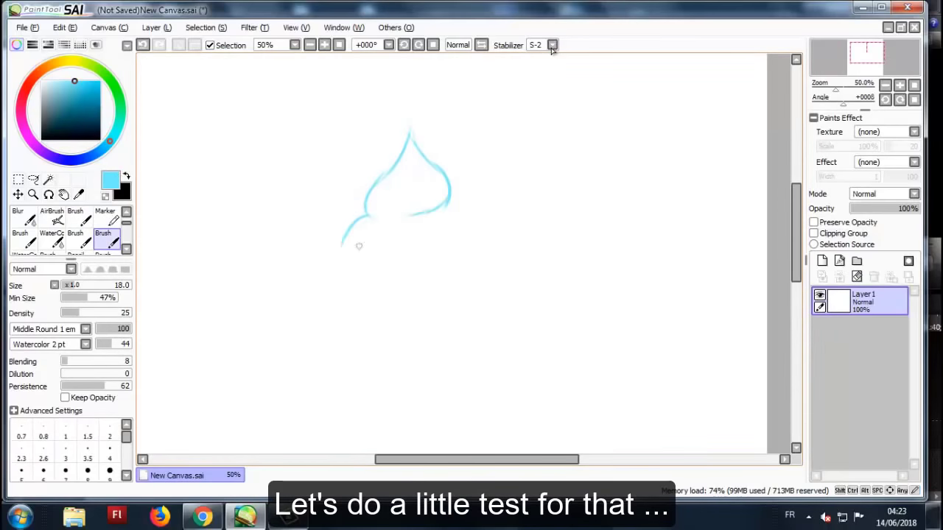
pyautogui.scroll(1, 424, 285)
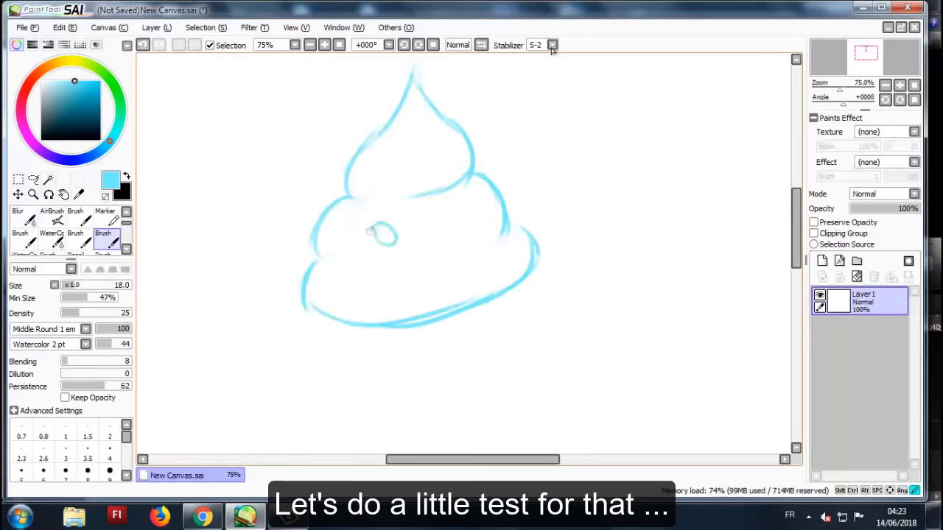
pyautogui.scroll(-2, 371, 209)
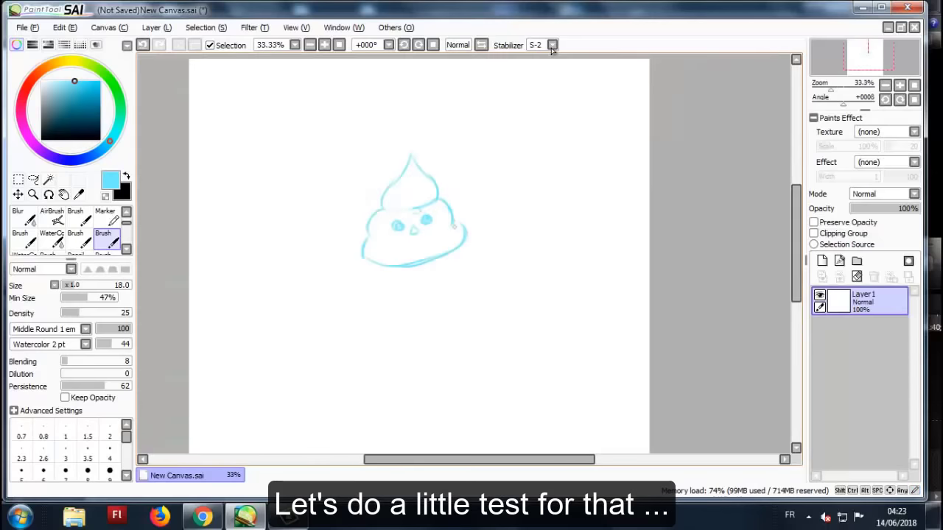
# - Fade the blue sketch, place a copy of it beside the original, and add a new layer above it
pyautogui.scroll(1, 412, 221)
pyautogui.moveTo(918, 209); pyautogui.dragTo(897, 208)
pyautogui.click(822, 261)
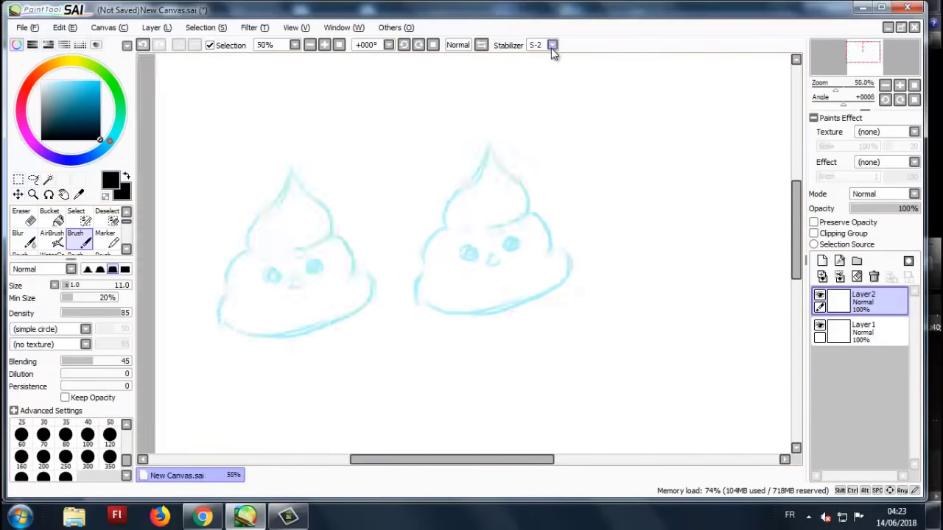
# - Set the stabilizer to 0 and outline the body of the right-hand sketch in black on Layer2
pyautogui.click(552, 45)
pyautogui.click(552, 47)
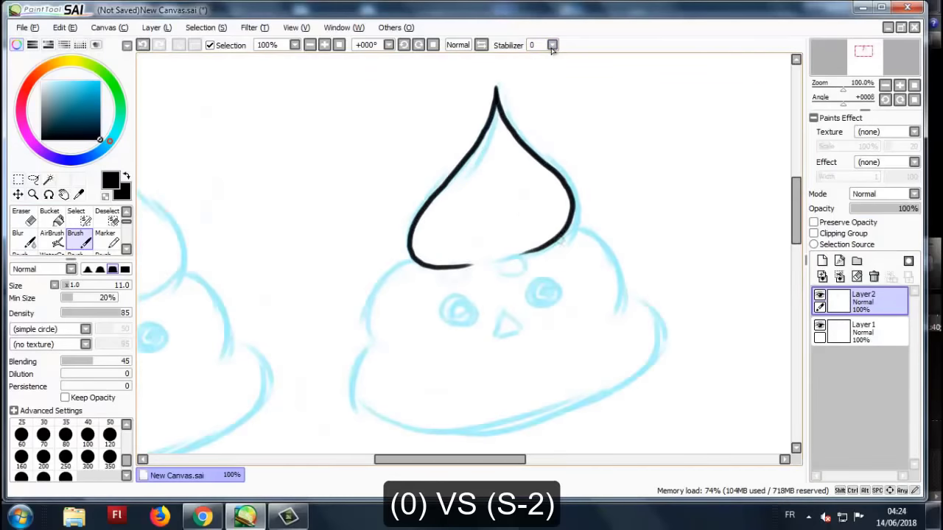
pyautogui.moveTo(563, 234)
pyautogui.mouseDown()
pyautogui.moveTo(658, 326)
pyautogui.moveTo(551, 416)
pyautogui.moveTo(443, 434)
pyautogui.moveTo(369, 409)
pyautogui.mouseUp()
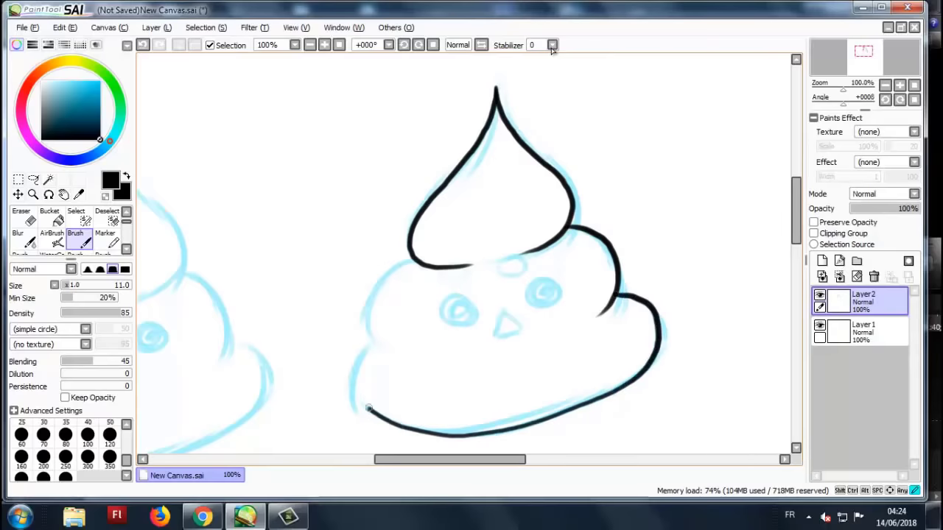
# - Ink the right-hand character's face with filled black eyes with highlights, round brows and a triangular mouth
pyautogui.hotkey('ctrl', '+')
pyautogui.moveTo(479, 287)
pyautogui.mouseDown()
pyautogui.moveTo(515, 305)
pyautogui.moveTo(509, 310)
pyautogui.mouseUp()
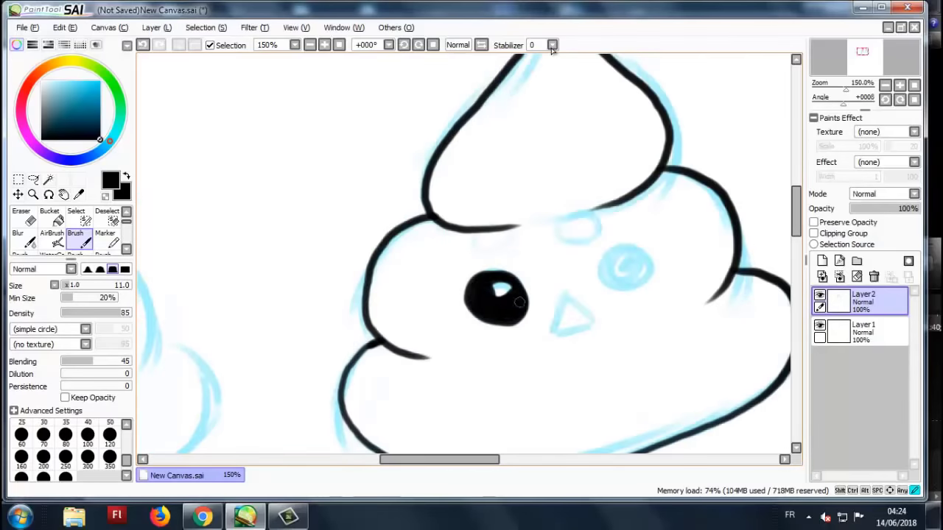
pyautogui.moveTo(608, 254); pyautogui.dragTo(637, 279)
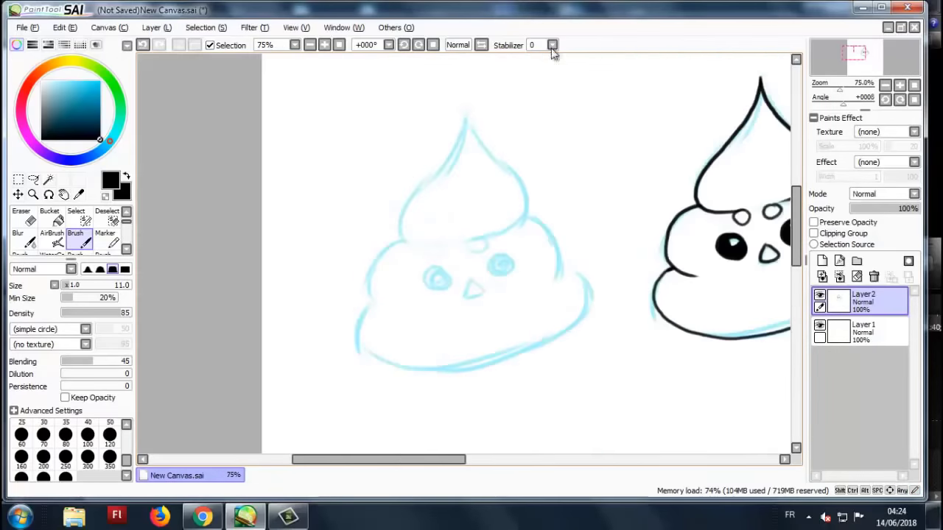
# - Set the stabilizer to S-2 and the brush size to 9, then outline the left-hand sketch's top swirl, redoing unsatisfactory strokes
pyautogui.click(553, 45)
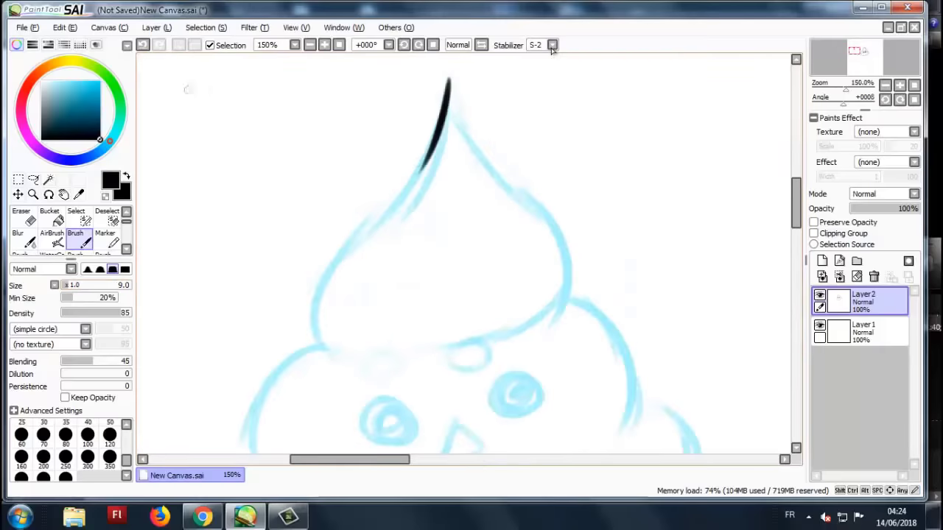
pyautogui.hotkey('ctrl', 'z')
pyautogui.moveTo(446, 94); pyautogui.dragTo(415, 201)
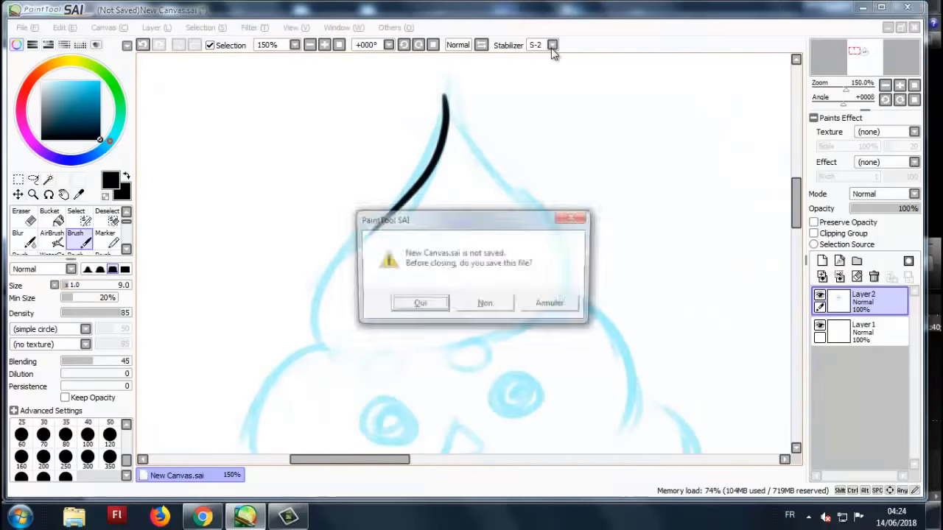
pyautogui.press('Escape')
pyautogui.hotkey('ctrl', 'z')
pyautogui.moveTo(447, 96)
pyautogui.mouseDown()
pyautogui.moveTo(342, 254)
pyautogui.moveTo(410, 355)
pyautogui.moveTo(527, 313)
pyautogui.moveTo(389, 245)
pyautogui.moveTo(429, 133)
pyautogui.mouseUp()
pyautogui.moveTo(475, 103); pyautogui.dragTo(490, 258)
# - Free-deform the left-hand character's bottom line to follow the sketch, and ink the outline of its left side and base
pyautogui.hotkey('ctrl', 't')
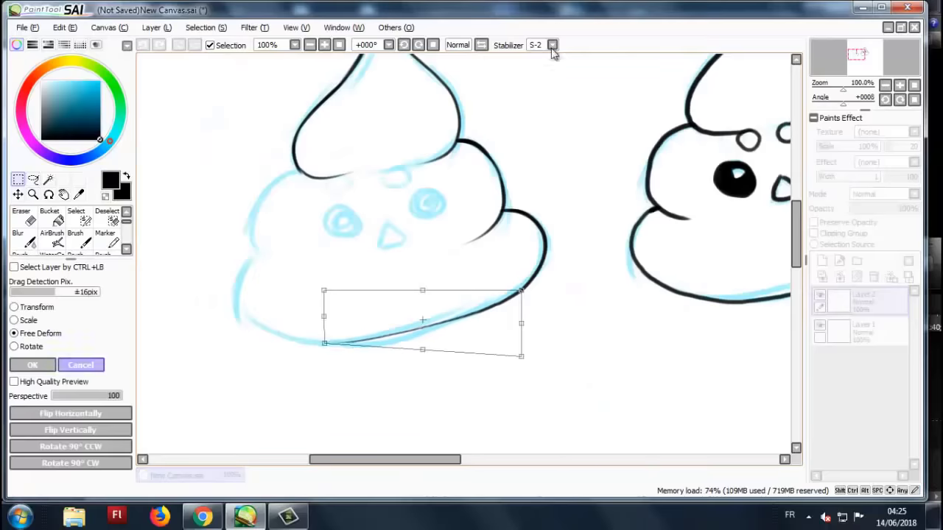
pyautogui.press('Return')
pyautogui.moveTo(368, 151); pyautogui.dragTo(302, 227)
pyautogui.moveTo(361, 210); pyautogui.dragTo(324, 332)
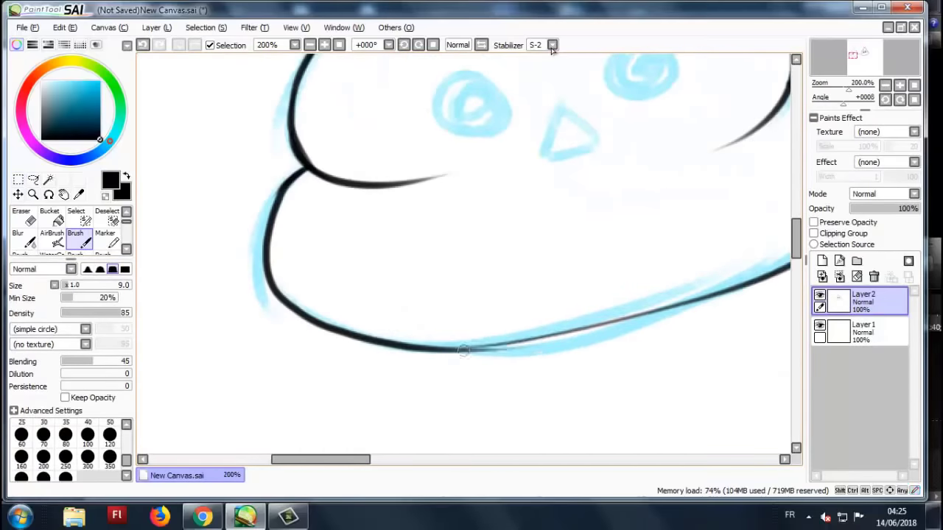
pyautogui.moveTo(456, 359); pyautogui.dragTo(635, 318)
# - Ink the left-hand character's face with round black-filled eyes with highlights, a triangular mouth and two small brow circles
pyautogui.hotkey('ctrl', '+')
pyautogui.moveTo(472, 197); pyautogui.dragTo(442, 199)
pyautogui.moveTo(615, 159); pyautogui.dragTo(604, 162)
pyautogui.moveTo(453, 196); pyautogui.dragTo(472, 214)
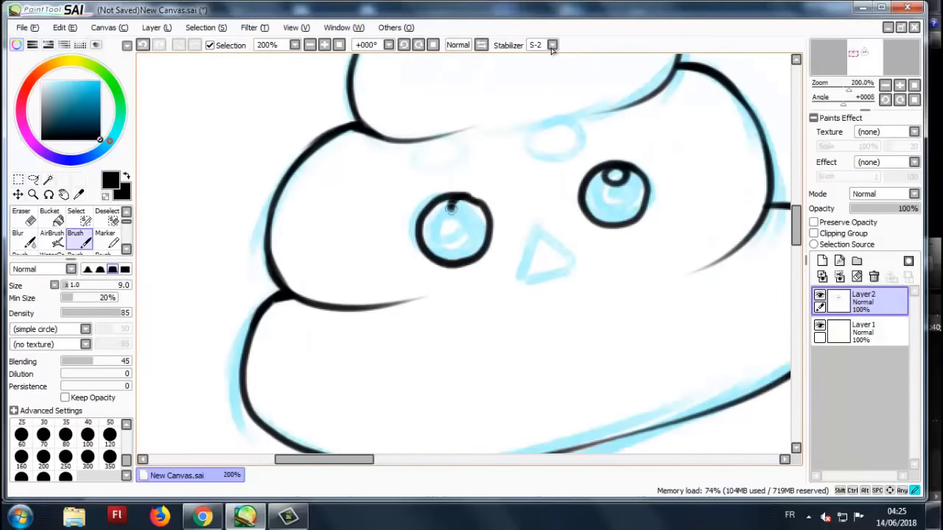
pyautogui.moveTo(538, 230); pyautogui.dragTo(520, 274)
pyautogui.moveTo(476, 140); pyautogui.dragTo(471, 141)
pyautogui.moveTo(555, 124); pyautogui.dragTo(549, 126)
pyautogui.moveTo(442, 203)
pyautogui.mouseDown()
pyautogui.moveTo(457, 228)
pyautogui.moveTo(472, 246)
pyautogui.mouseUp()
pyautogui.moveTo(597, 181)
pyautogui.mouseDown()
pyautogui.moveTo(635, 193)
pyautogui.moveTo(595, 207)
pyautogui.moveTo(630, 221)
pyautogui.mouseUp()
# - Hide the blue sketch on Layer1 so only the black line art shows
pyautogui.hotkey('ctrl', '-')
pyautogui.hotkey('ctrl', '-')
pyautogui.hotkey('ctrl', '-')
pyautogui.hotkey('ctrl', '-')
pyautogui.click(819, 325)
pyautogui.hotkey('ctrl', '+')
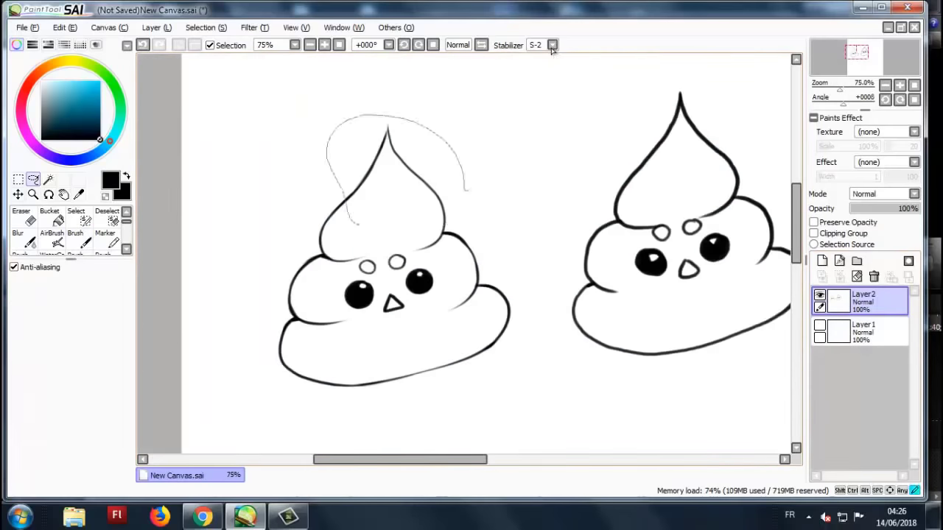
# - Lasso the left-hand character's top swirl and bottom line, reshape them with Free Deform, and deselect
pyautogui.moveTo(324, 199); pyautogui.dragTo(449, 221)
pyautogui.hotkey('ctrl', 't')
pyautogui.hotkey('ctrl', 't')
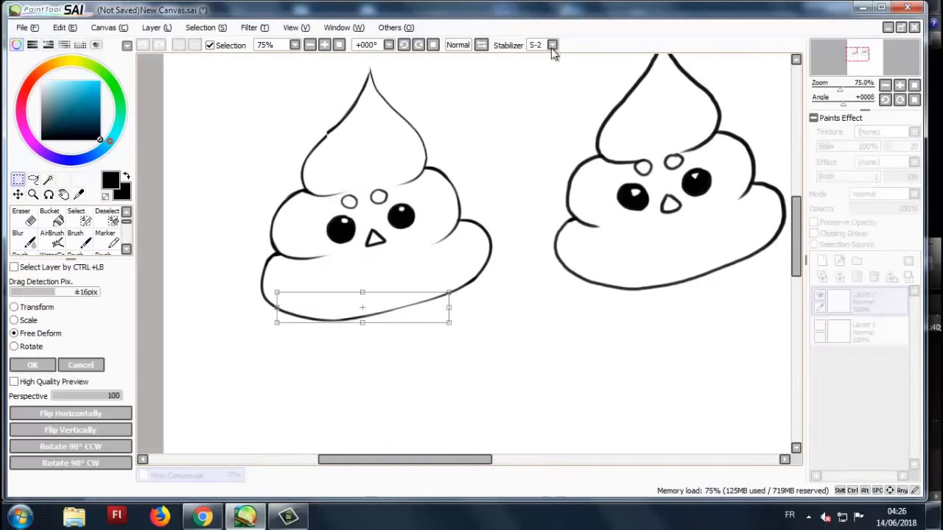
pyautogui.press('Return')
pyautogui.hotkey('ctrl', 'd')
# - Clean up the line ends and brow circles of both characters using the brush with transparent color
pyautogui.hotkey('ctrl', '+')
pyautogui.hotkey('ctrl', '+')
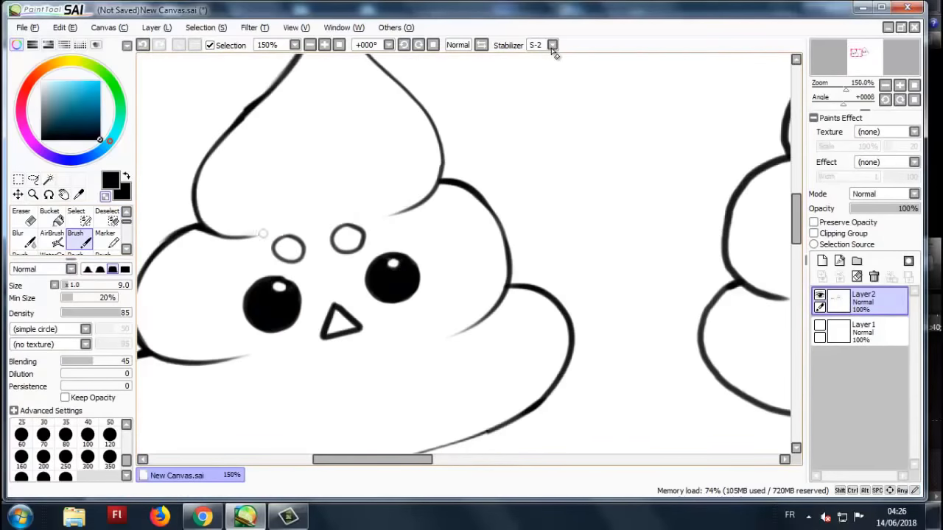
pyautogui.hotkey('ctrl', '-')
pyautogui.hotkey('ctrl', '+')
pyautogui.hotkey('ctrl', '-')
pyautogui.hotkey('ctrl', '+')
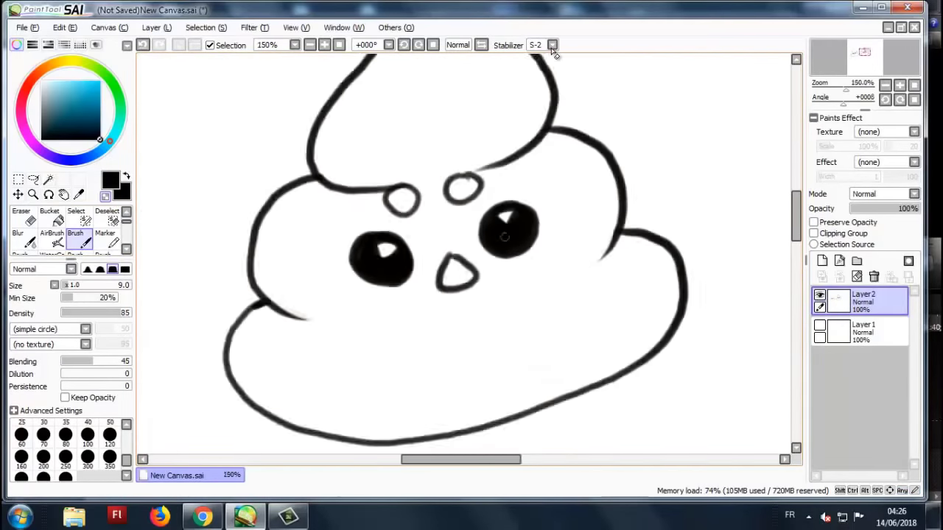
pyautogui.hotkey('ctrl', '+')
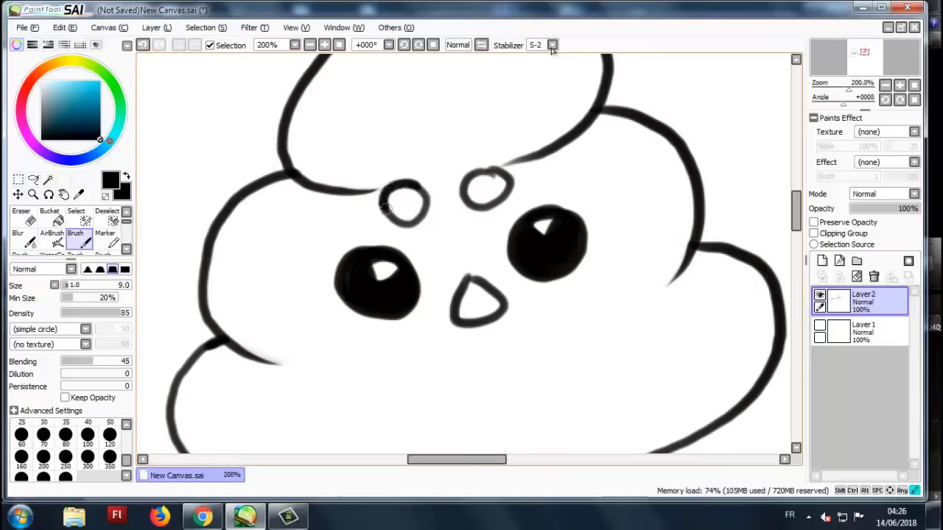
pyautogui.hotkey('ctrl', '-')
pyautogui.hotkey('ctrl', '-')
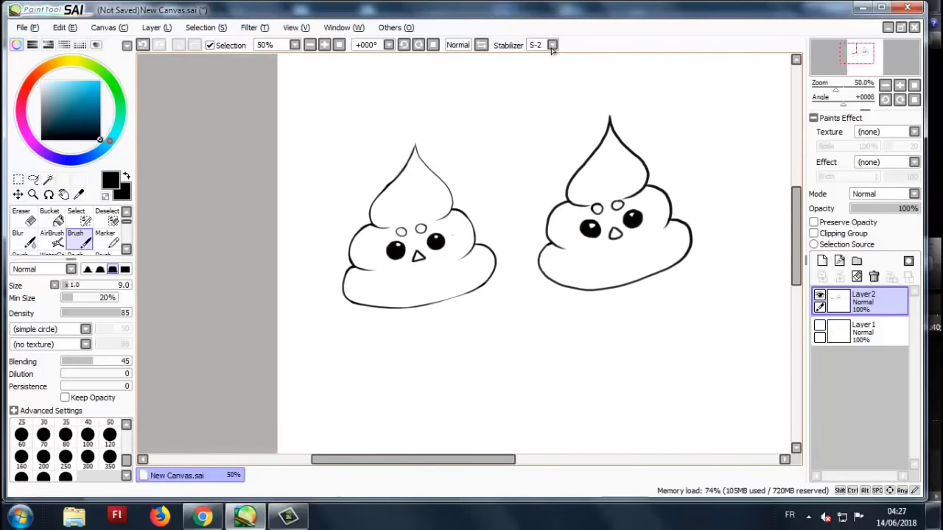
# - On a new layer, circle the left-hand character's tapered line ends and the right edge of its swirl in orange
pyautogui.hotkey('ctrl', 'shift', 'n')
pyautogui.hotkey('ctrl', '+')
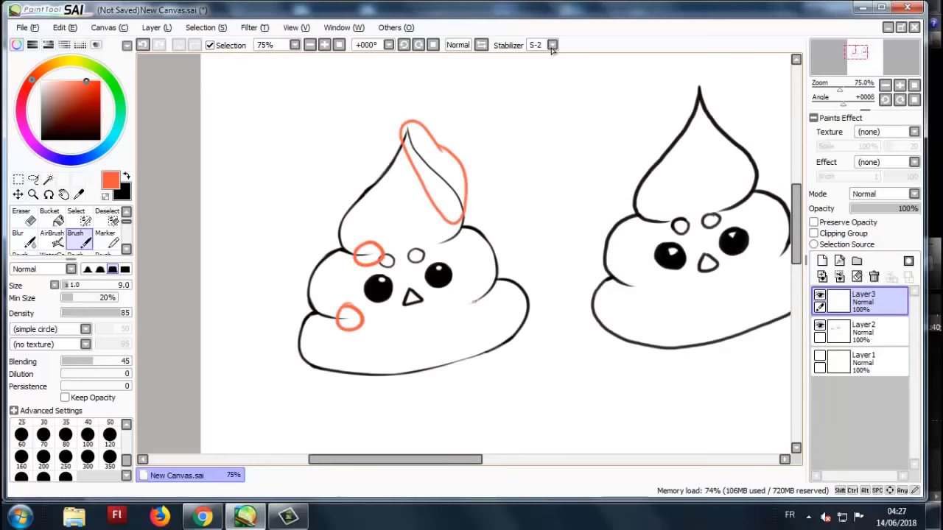
# - Circle the left-hand character's remaining line end in orange and outline its left edge in green on a new layer
pyautogui.moveTo(473, 300); pyautogui.dragTo(471, 299)
pyautogui.hotkey('ctrl', 'shift', 'n')
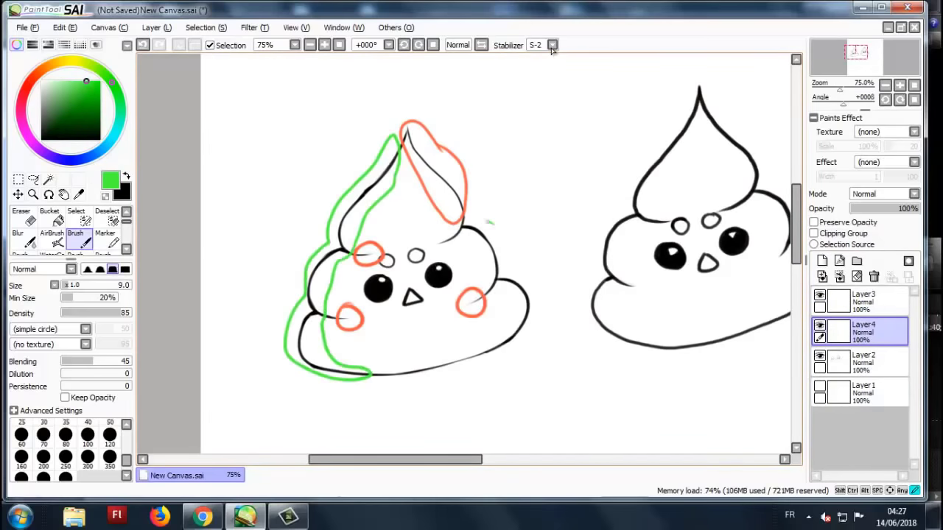
# - Undo the green and orange annotations and their layers, keeping only the black line art of both characters
pyautogui.hotkey('ctrl', '-')
pyautogui.hotkey('ctrl', 'z')
pyautogui.hotkey('ctrl', 'z')
pyautogui.hotkey('ctrl', 'z')
pyautogui.hotkey('ctrl', 'z')
pyautogui.hotkey('ctrl', 'z')
pyautogui.hotkey('ctrl', 'z')
pyautogui.hotkey('ctrl', 'z')
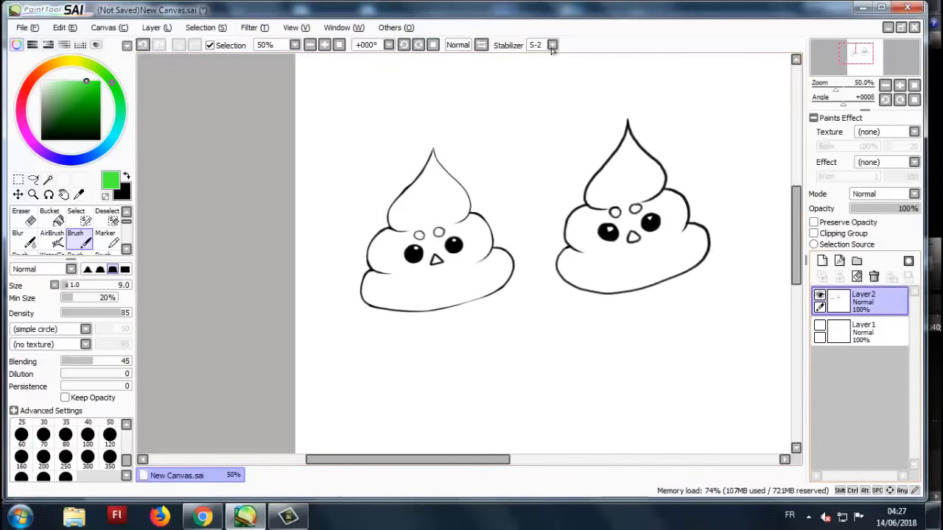
pyautogui.hotkey('ctrl', 'z')
pyautogui.hotkey('ctrl', 'y')
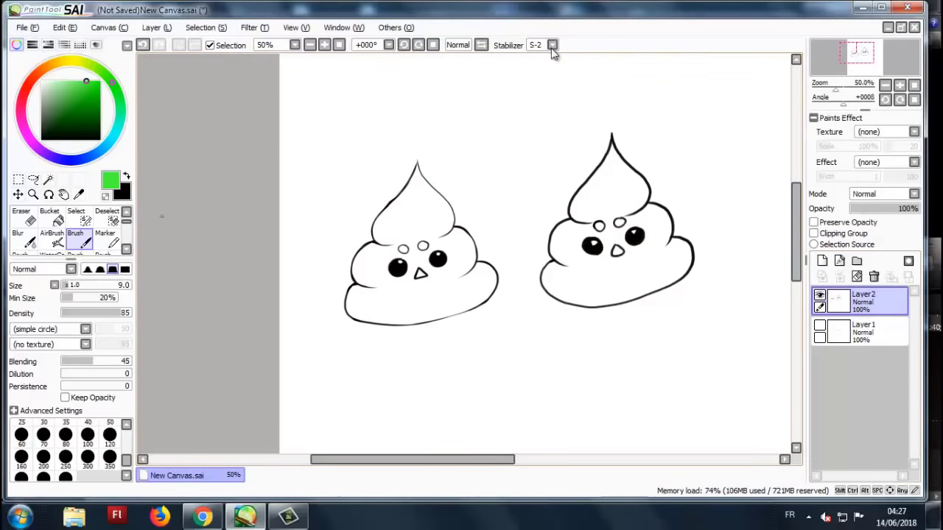
# - Select both characters' silhouettes with the Magic Wand and an inverted selection, and add a new layer beneath the line art
pyautogui.press('w')
pyautogui.hotkey('ctrl', 'i')
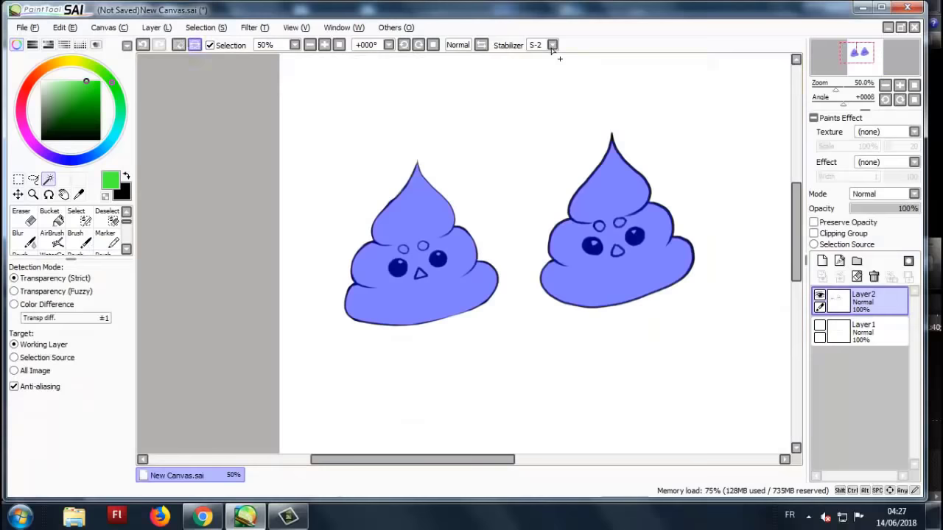
pyautogui.hotkey('ctrl', 'shift', 'n')
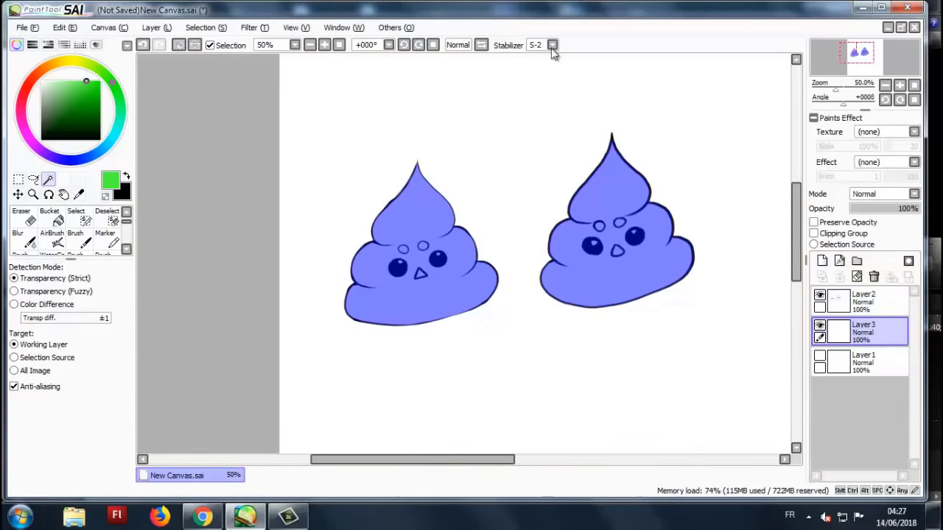
# - Fill both selected characters with a flat reddish brown on the new layer
pyautogui.keyDown('alt'); pyautogui.click(554, 45); pyautogui.keyUp('alt')
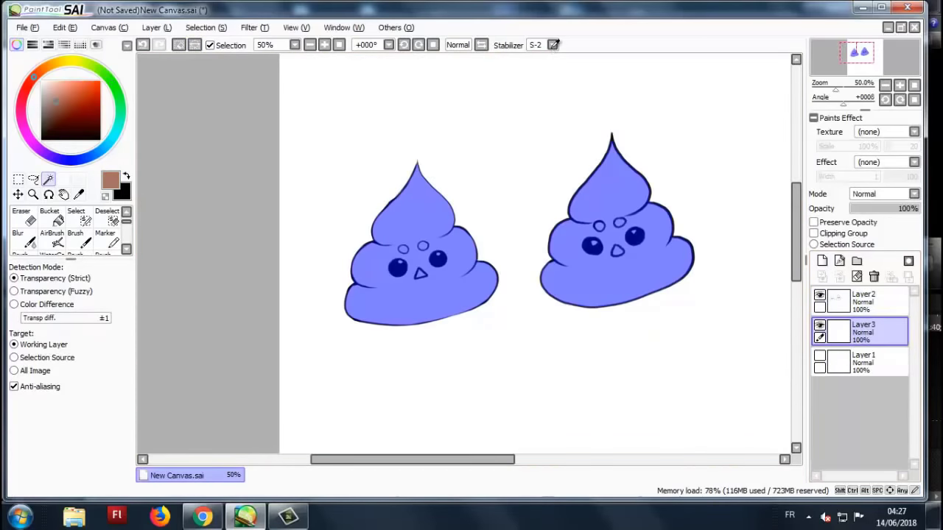
pyautogui.press('b')
pyautogui.moveTo(485, 231); pyautogui.dragTo(619, 221)
# - Color the brow circles of both characters light peach with a size 15 brush
pyautogui.scroll(2, 339, 188)
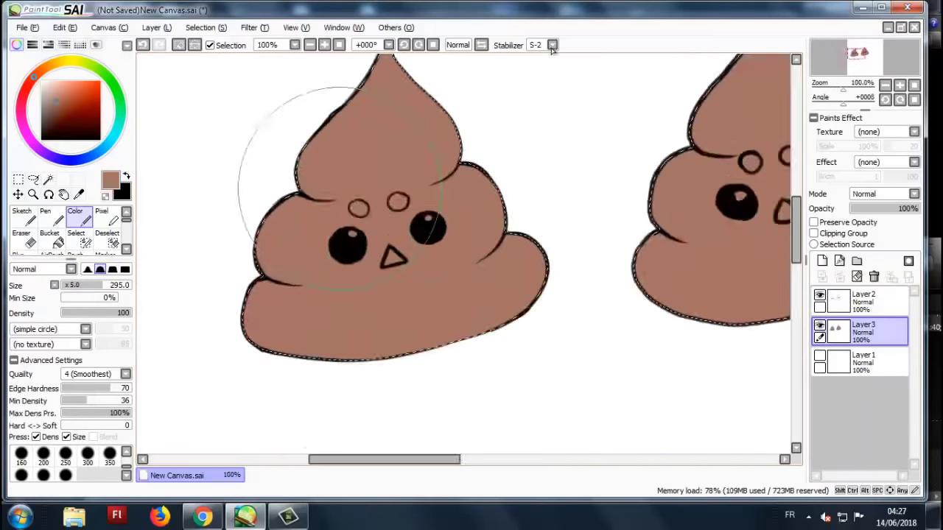
pyautogui.scroll(2, 308, 206)
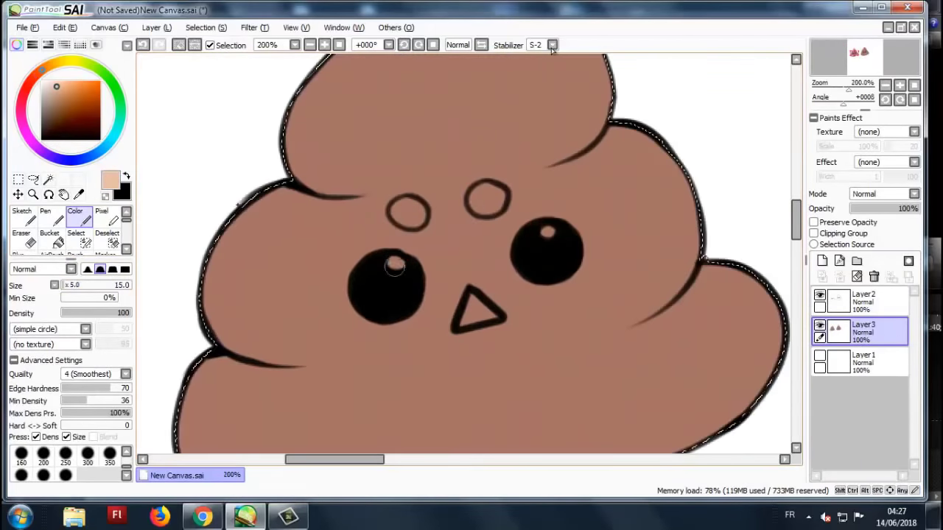
pyautogui.moveTo(399, 210); pyautogui.dragTo(410, 210)
pyautogui.moveTo(482, 197)
pyautogui.mouseDown()
pyautogui.moveTo(492, 199)
pyautogui.moveTo(483, 226)
pyautogui.mouseUp()
pyautogui.scroll(-2, 280, 206)
pyautogui.scroll(2, 663, 199)
pyautogui.moveTo(549, 207); pyautogui.dragTo(552, 212)
pyautogui.scroll(-3, 554, 210)
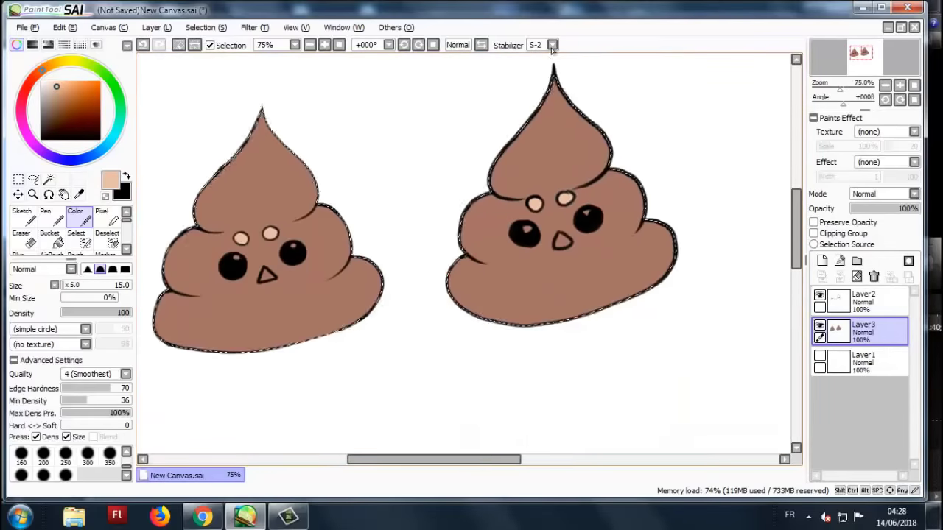
# - Paint the eye highlights of both characters a very pale peach
pyautogui.scroll(2, 248, 255)
pyautogui.scroll(-2, 321, 244)
pyautogui.scroll(2, 562, 229)
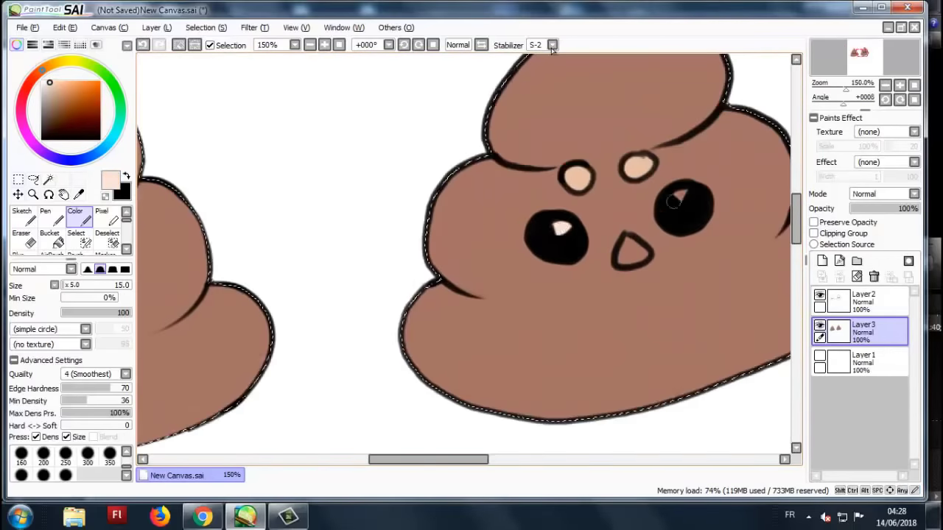
pyautogui.scroll(-2, 562, 229)
pyautogui.scroll(2, 245, 271)
# - Fill the triangular beaks of both characters with orange
pyautogui.scroll(1, 358, 265)
pyautogui.moveTo(353, 257); pyautogui.dragTo(358, 274)
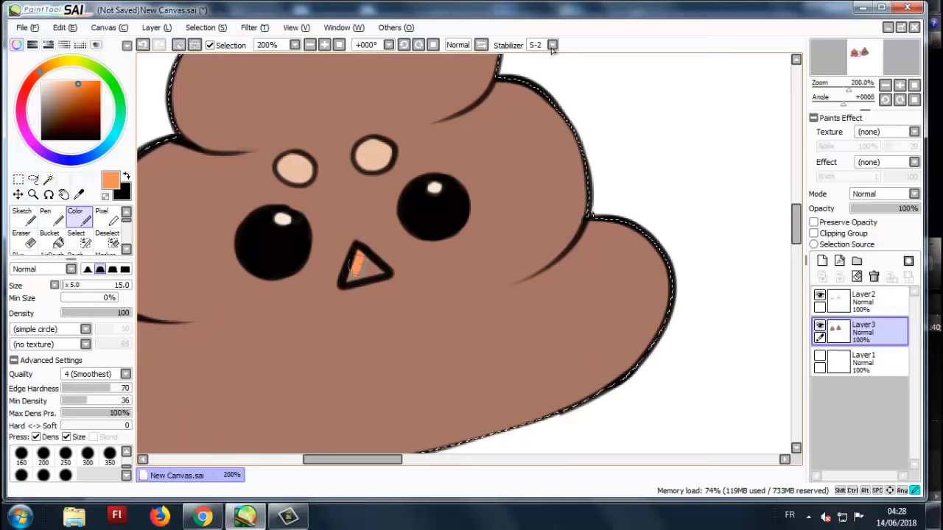
pyautogui.scroll(-3, 369, 270)
pyautogui.scroll(3, 585, 225)
pyautogui.moveTo(594, 210); pyautogui.dragTo(586, 230)
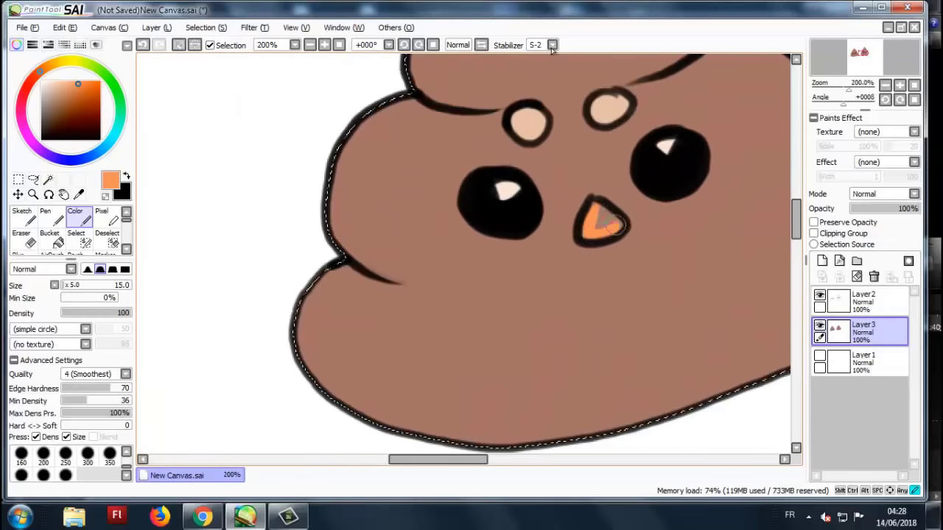
# - Deselect, add a layer clipped to the line art, and choose a darker reddish brown based on the body color
pyautogui.hotkey('ctrl', '-')
pyautogui.hotkey('ctrl', '-')
pyautogui.hotkey('ctrl', '-')
pyautogui.hotkey('ctrl', '+')
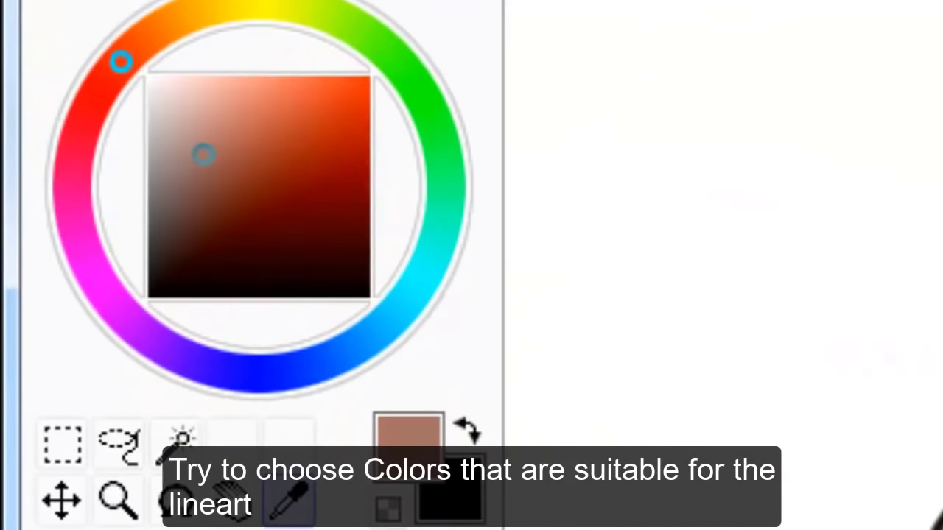
pyautogui.press('x')
pyautogui.press('x')
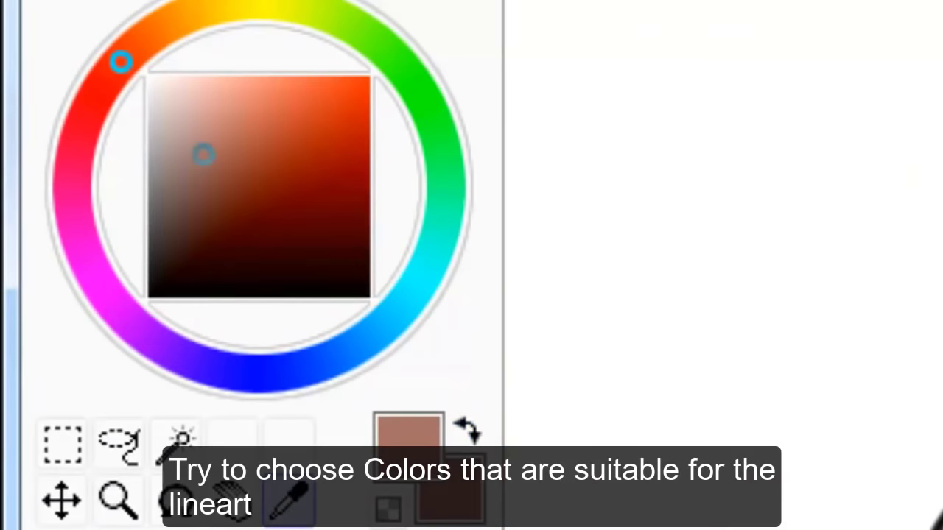
pyautogui.moveTo(204, 155)
pyautogui.mouseDown()
pyautogui.moveTo(211, 219)
pyautogui.moveTo(189, 225)
pyautogui.mouseUp()
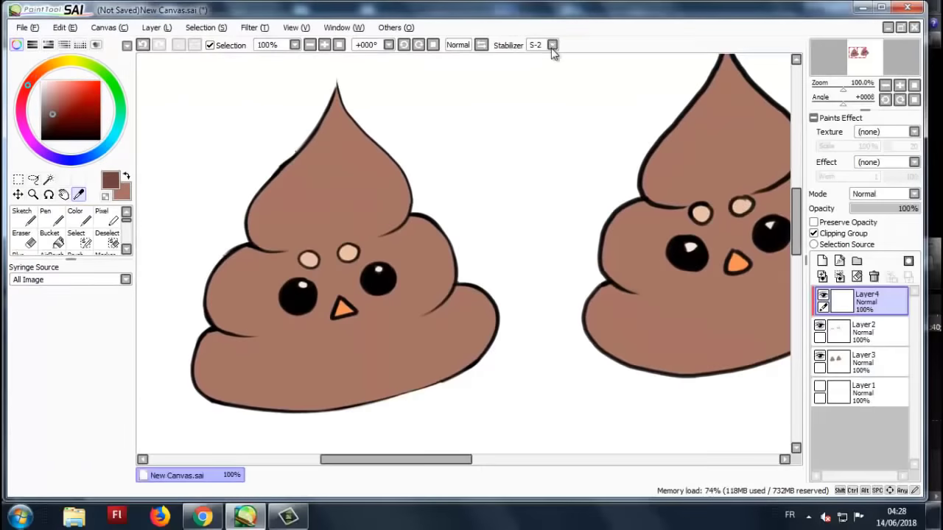
# - Recolor the left-hand character's body outline dark reddish brown on the clipped layer with a size 65 brush
pyautogui.press('b')
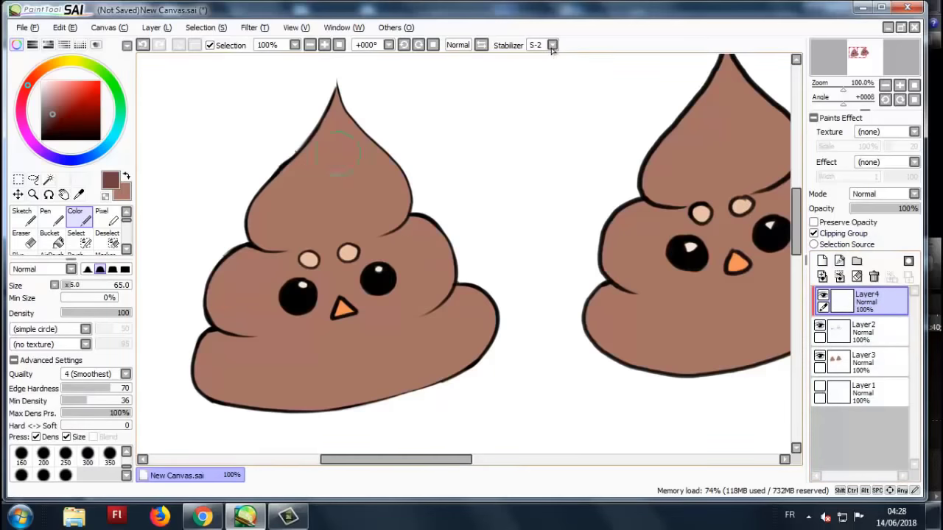
pyautogui.scroll(-3, 310, 150)
pyautogui.scroll(1, 315, 146)
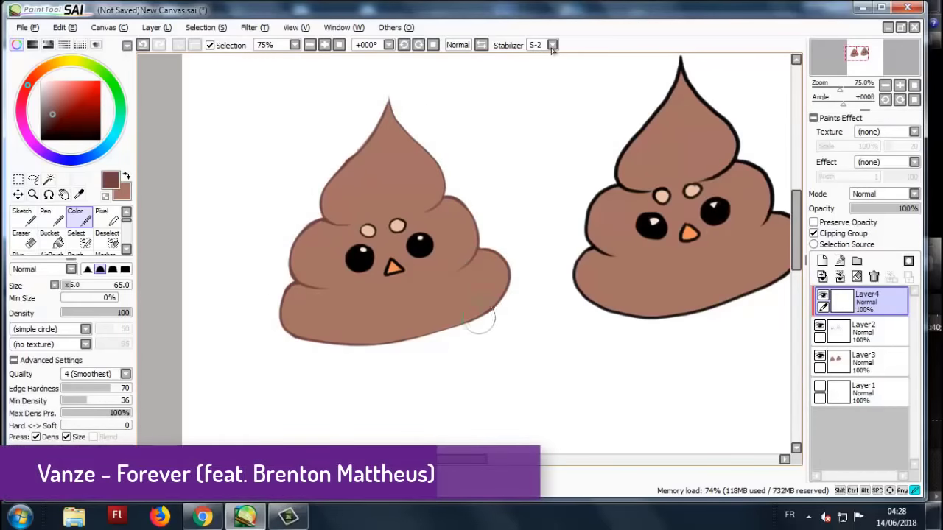
# - Recolor the left-hand character's brow outlines reddish brown and its beak outline dark red
pyautogui.scroll(2, 368, 254)
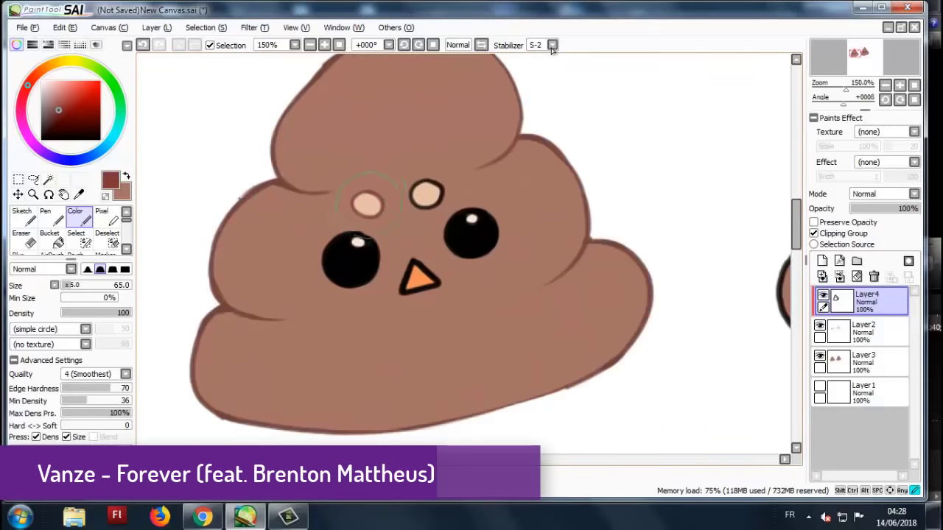
pyautogui.press('-')
pyautogui.press('-')
pyautogui.press('-')
pyautogui.press('-')
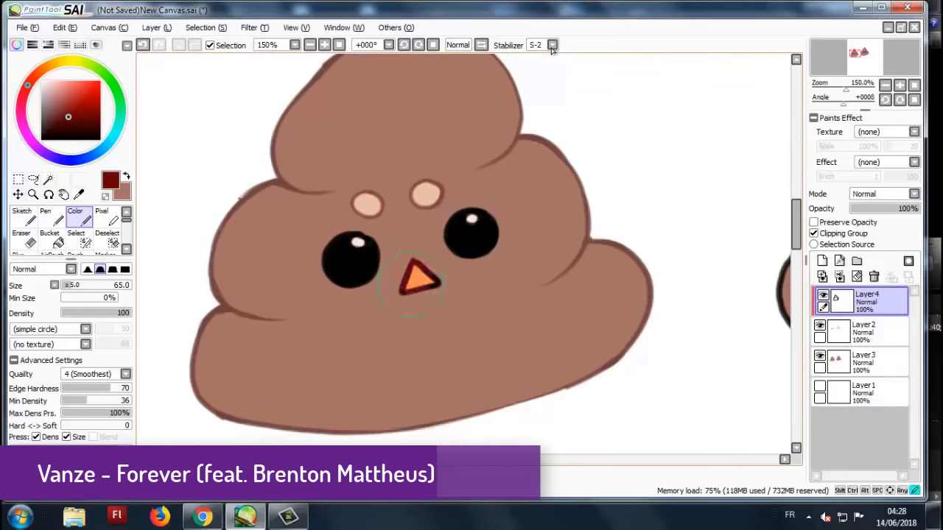
# - Add dark red accents to the left-hand character's outline where its folds meet
pyautogui.press('+')
pyautogui.press('+')
pyautogui.press('+')
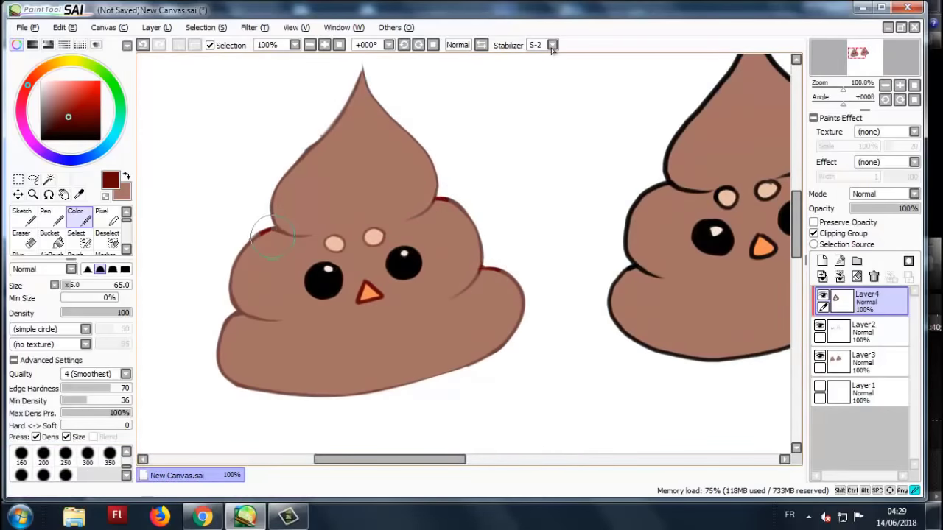
pyautogui.press('-')
pyautogui.press('-')
pyautogui.press('-')
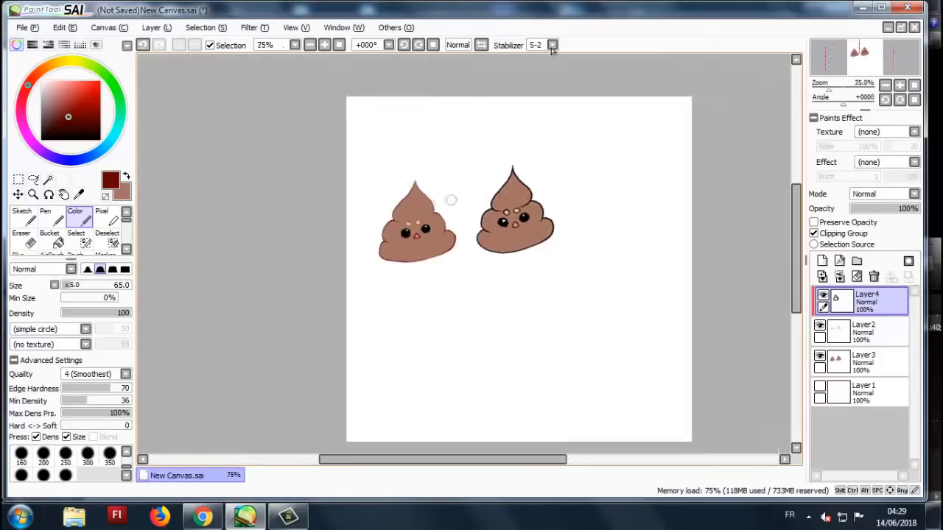
# - Blend a lighter red along the left-hand character's outline and inner fold lines
pyautogui.press('+')
pyautogui.press('+')
pyautogui.press('+')
pyautogui.press('-')
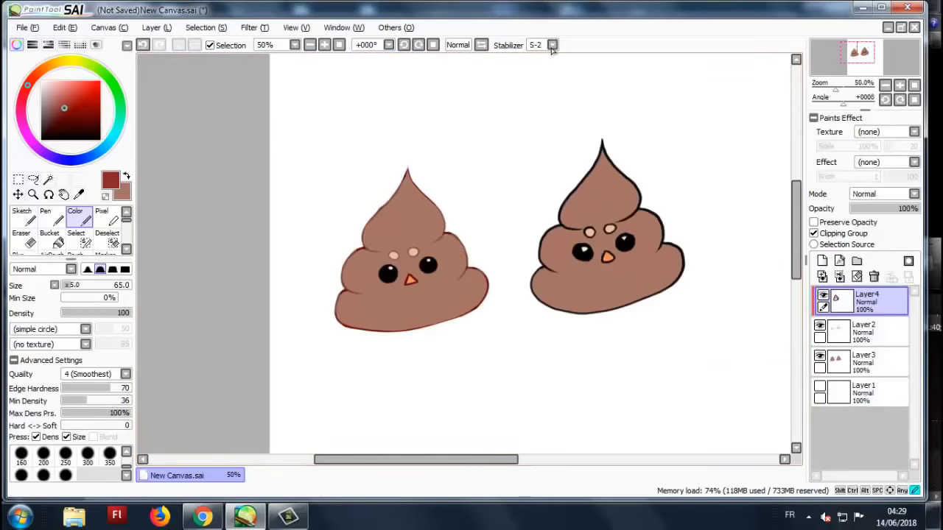
pyautogui.press('+')
pyautogui.press('+')
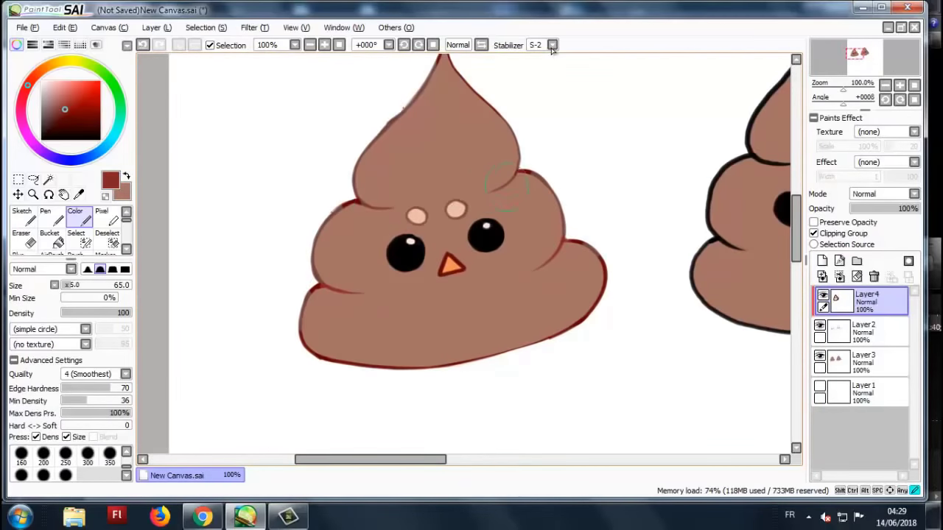
pyautogui.press('-')
pyautogui.press('-')
pyautogui.press('+')
pyautogui.press('+')
pyautogui.press('+')
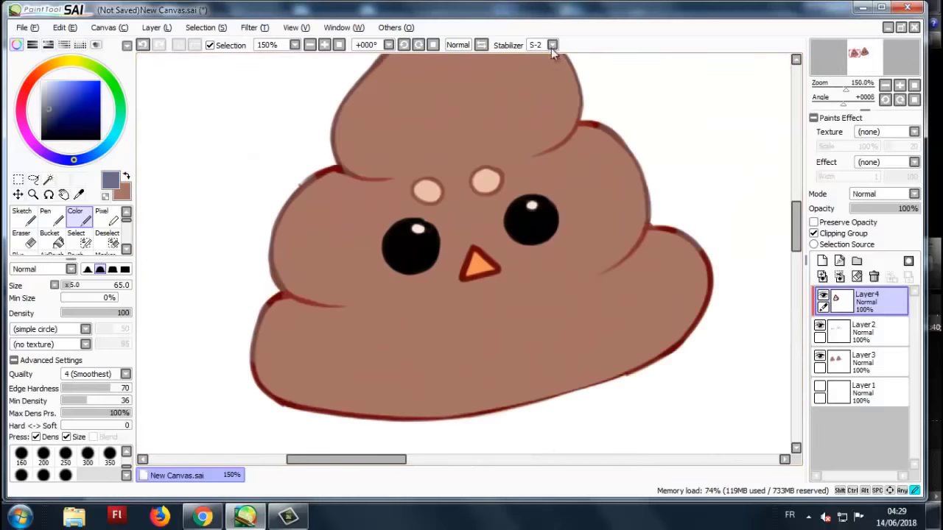
# - Paint the lower halves of the left-hand character's eyes dark purple on the clipped layer
pyautogui.moveTo(391, 254); pyautogui.dragTo(437, 259)
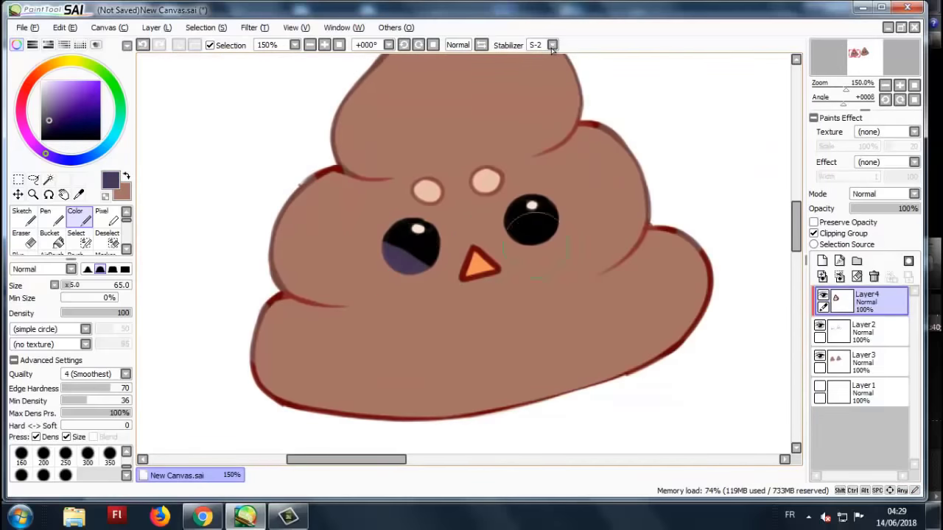
pyautogui.moveTo(510, 225); pyautogui.dragTo(554, 230)
pyautogui.moveTo(398, 251); pyautogui.dragTo(439, 261)
pyautogui.press('-')
pyautogui.press('-')
pyautogui.press('-')
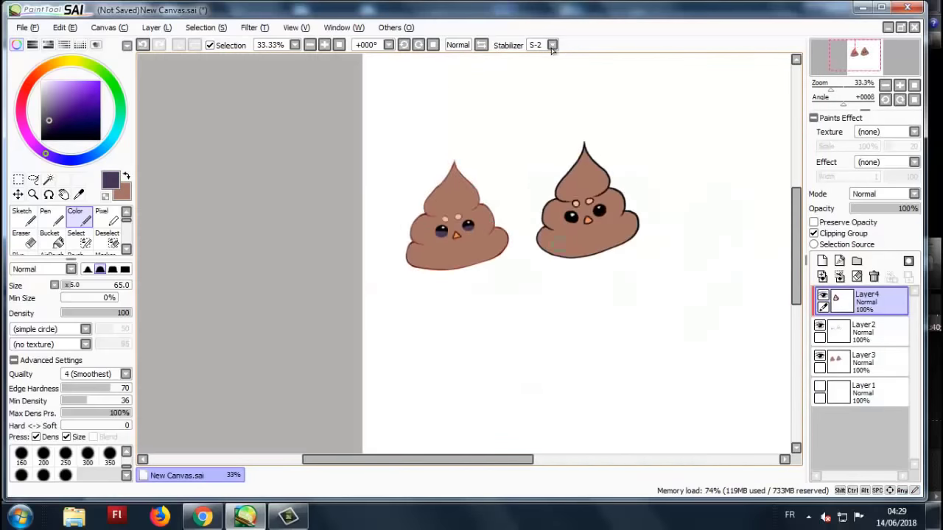
pyautogui.press('+')
pyautogui.press('-')
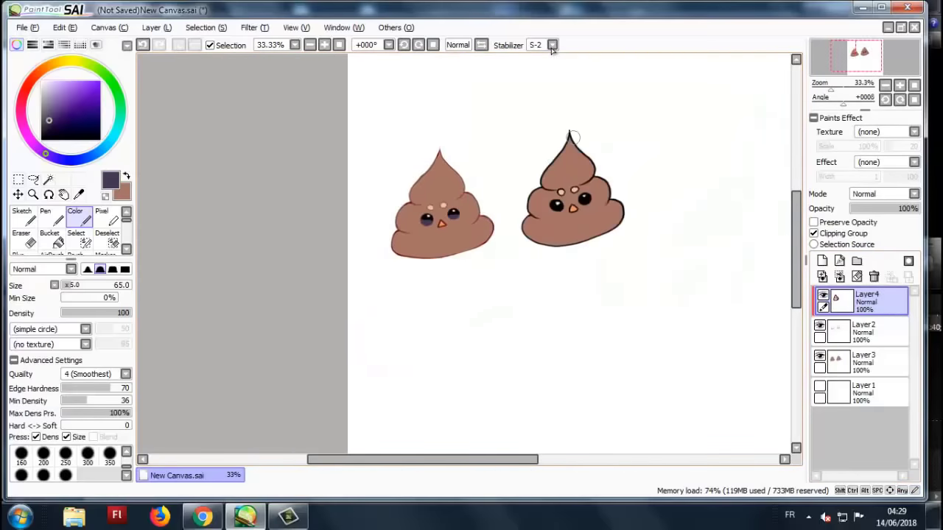
# - On a new top layer, write "S-2" with a check mark in green above the left-hand character, using a size 20 brush
pyautogui.press('+')
pyautogui.hotkey('ctrl', 'shift', 'n')
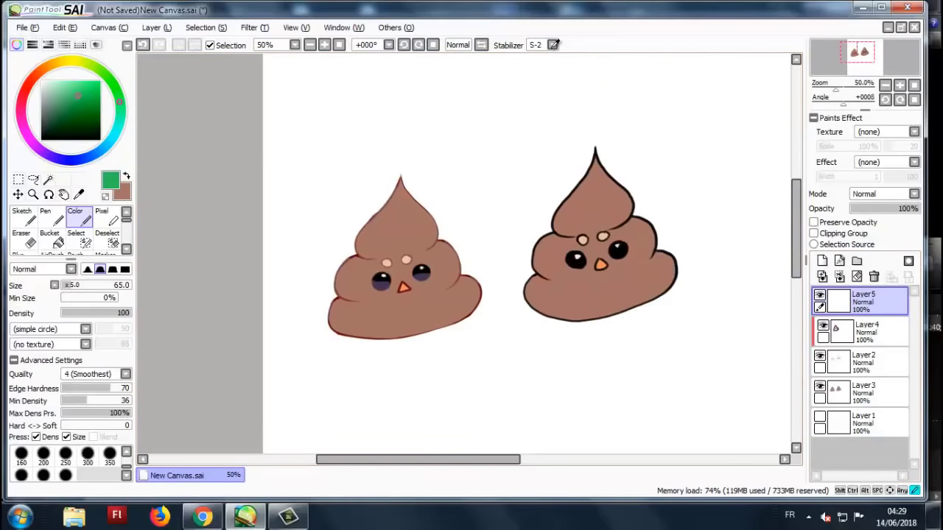
pyautogui.press('b')
pyautogui.press('-')
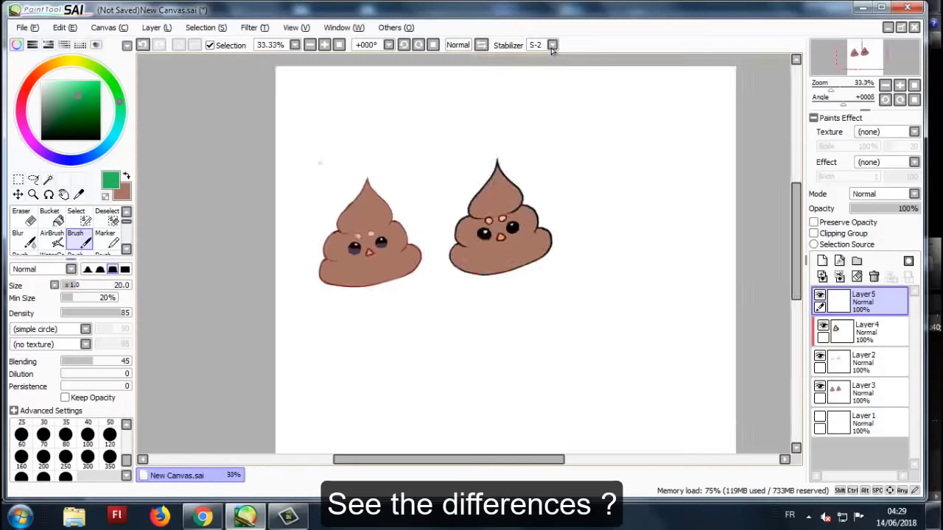
pyautogui.press('+')
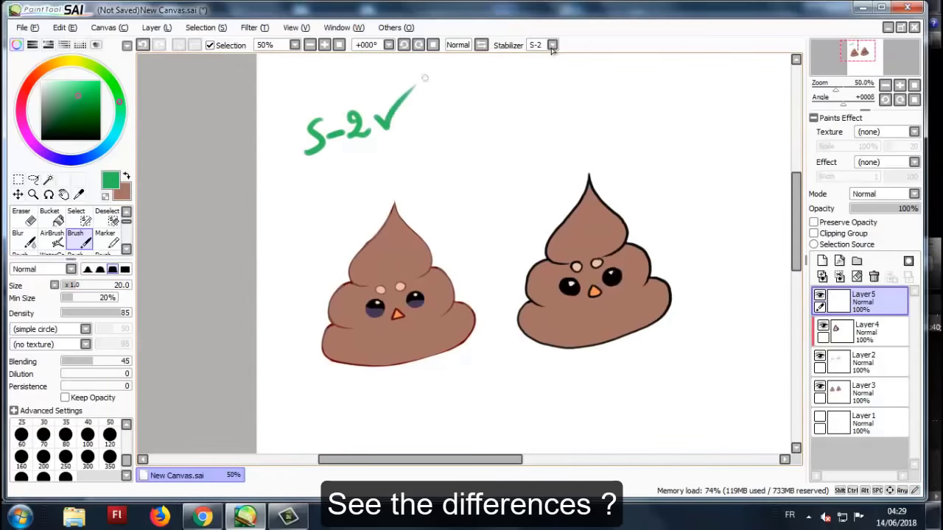
# - Write "colors" with a check mark in green beneath the S-2 note
pyautogui.press('+')
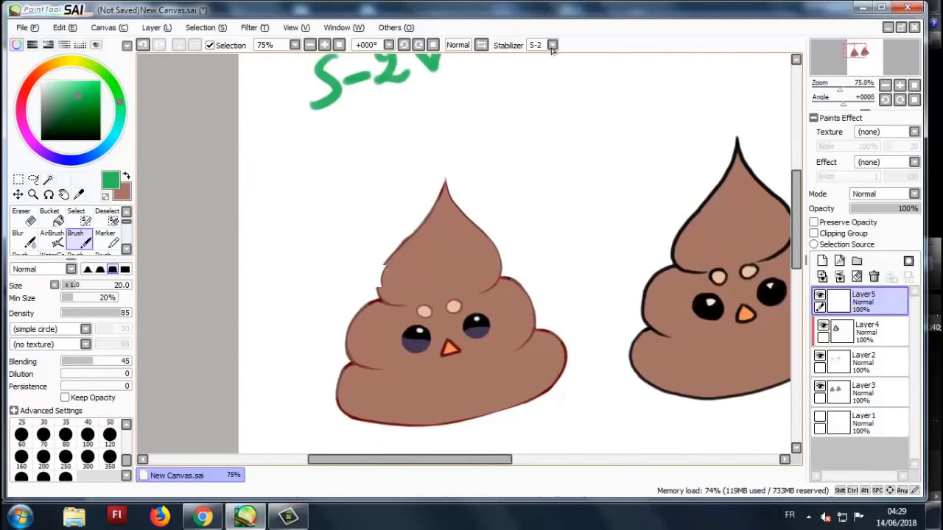
pyautogui.moveTo(228, 127)
pyautogui.mouseDown()
pyautogui.moveTo(343, 189)
pyautogui.moveTo(358, 212)
pyautogui.moveTo(376, 185)
pyautogui.mouseUp()
pyautogui.moveTo(404, 148); pyautogui.dragTo(402, 193)
pyautogui.moveTo(435, 166); pyautogui.dragTo(433, 168)
pyautogui.moveTo(446, 178)
pyautogui.mouseDown()
pyautogui.moveTo(469, 154)
pyautogui.moveTo(484, 174)
pyautogui.mouseUp()
pyautogui.moveTo(521, 127); pyautogui.dragTo(595, 72)
pyautogui.press('-')
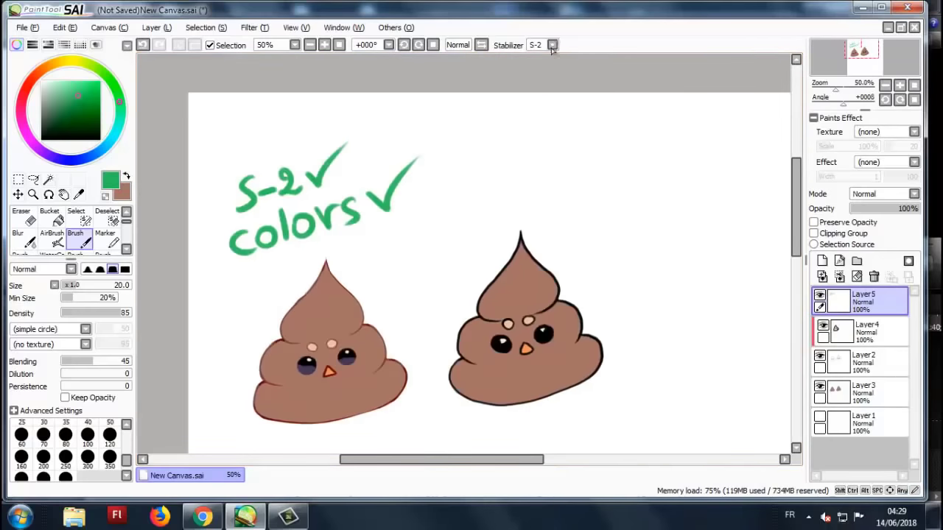
# - Write "0 X" and "No colors X" in red above the right-hand character
pyautogui.moveTo(495, 132); pyautogui.dragTo(498, 132)
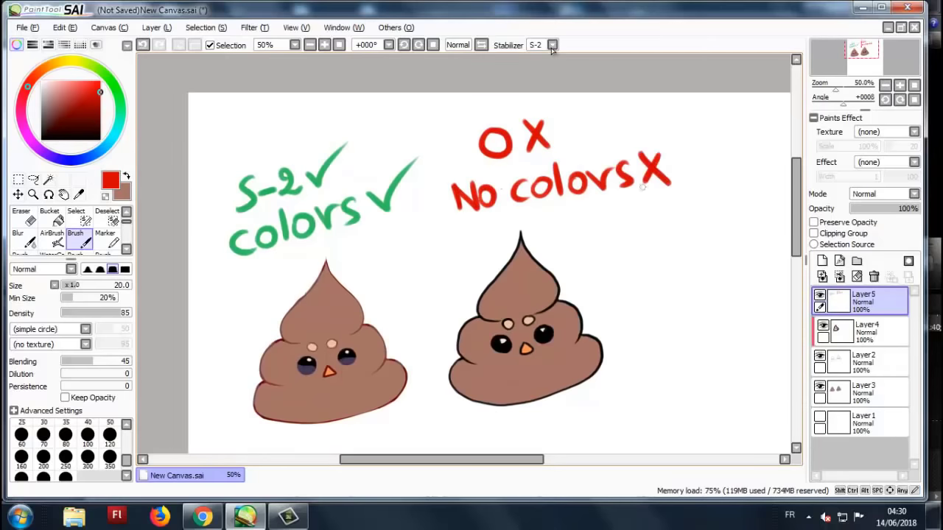
pyautogui.press('-')
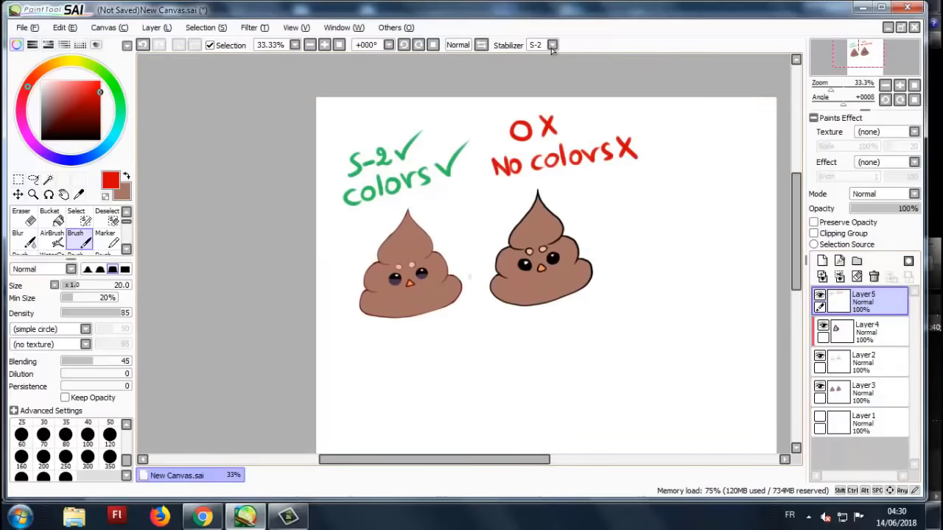
pyautogui.press('+')
pyautogui.press('-')
pyautogui.press('-')
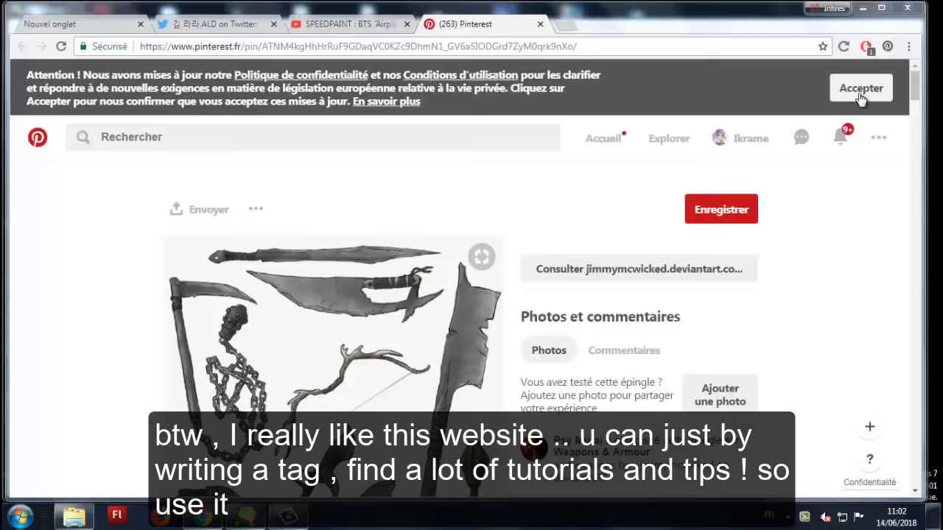
# - Accept the privacy notice on Pinterest in the browser and search for "poses reference"
pyautogui.click(859, 86)
pyautogui.click(337, 85)
pyautogui.write('po')
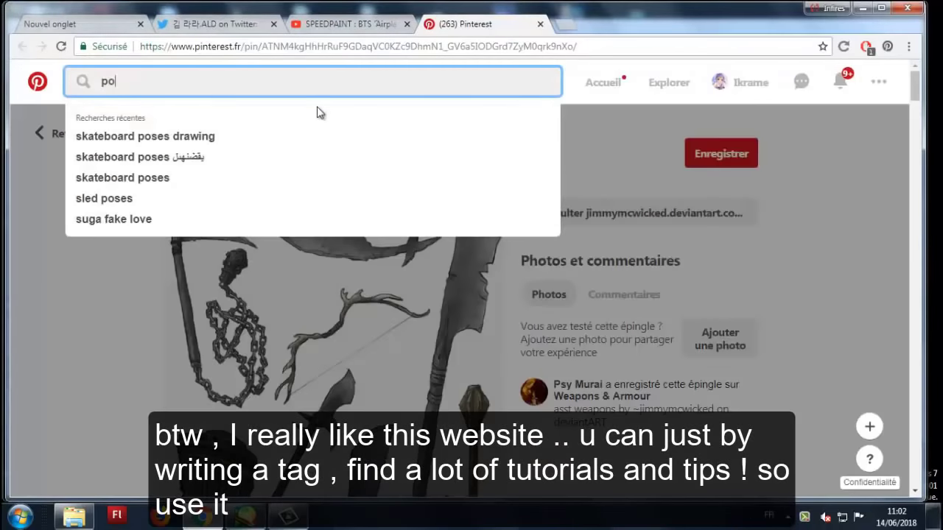
pyautogui.write('ses')
pyautogui.click(148, 165)
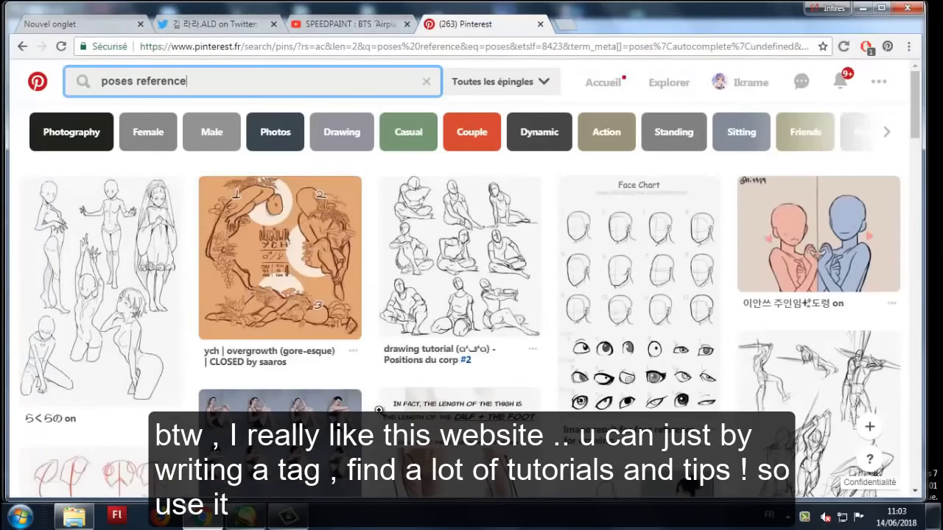
# - Browse the pose reference results, open the pin with three posed anime characters and look through its related pins
pyautogui.scroll(-5, 378, 410)
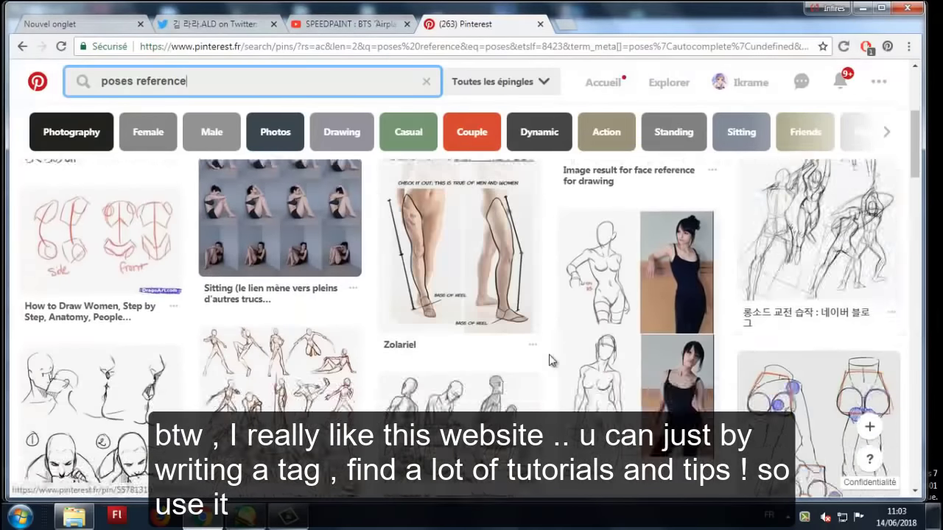
pyautogui.scroll(-3, 553, 361)
pyautogui.scroll(-3, 551, 360)
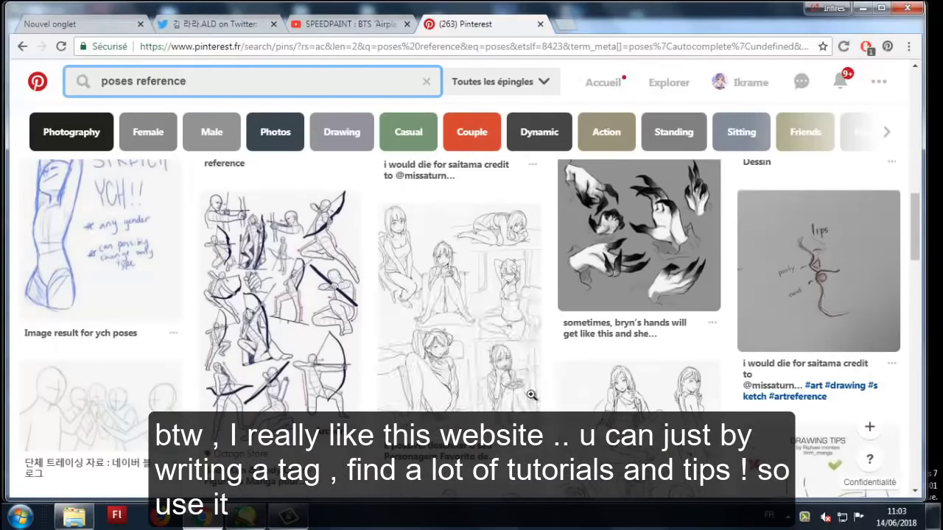
pyautogui.scroll(-3, 97, 335)
pyautogui.scroll(-5, 96, 336)
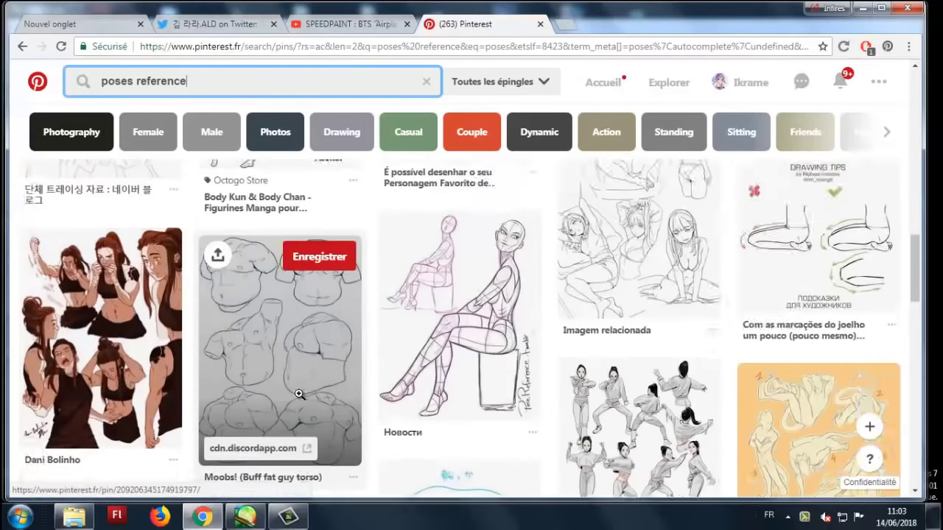
pyautogui.scroll(-2, 466, 400)
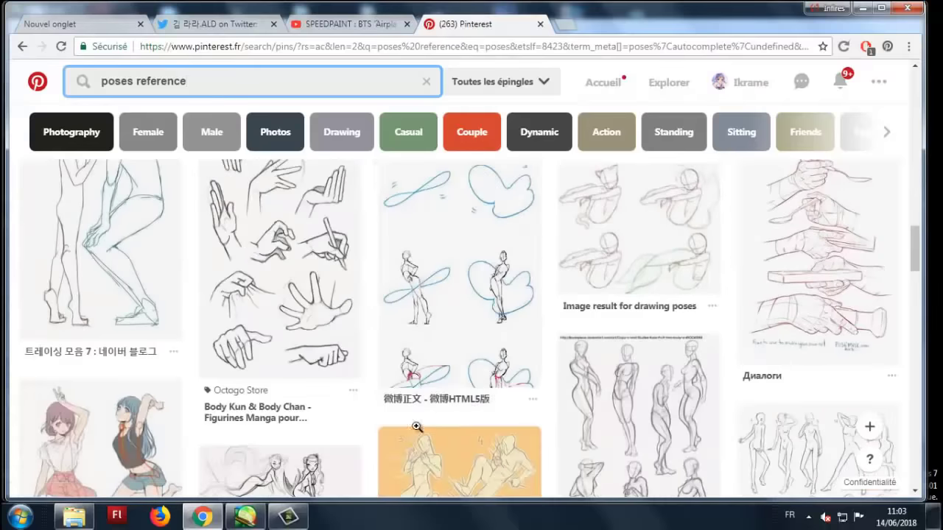
pyautogui.scroll(-4, 162, 343)
pyautogui.click(162, 342)
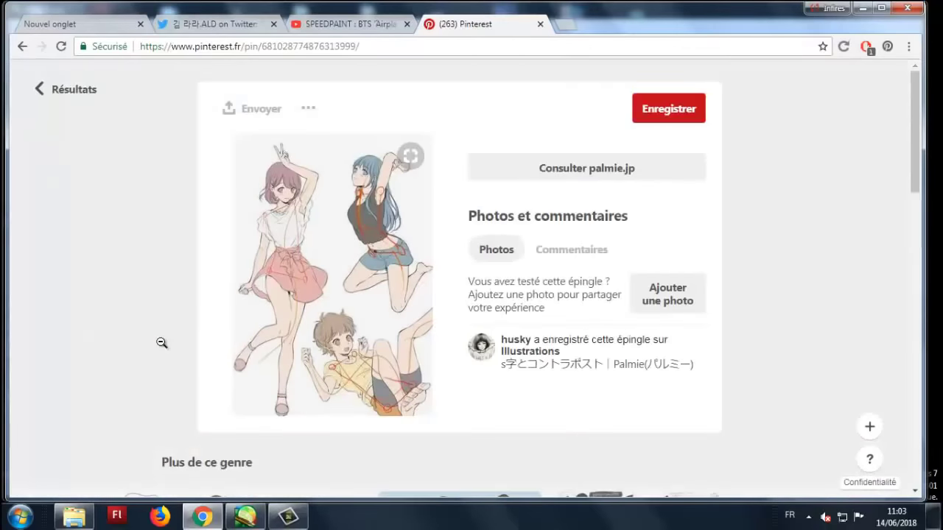
pyautogui.scroll(-6, 497, 330)
pyautogui.scroll(-2, 262, 217)
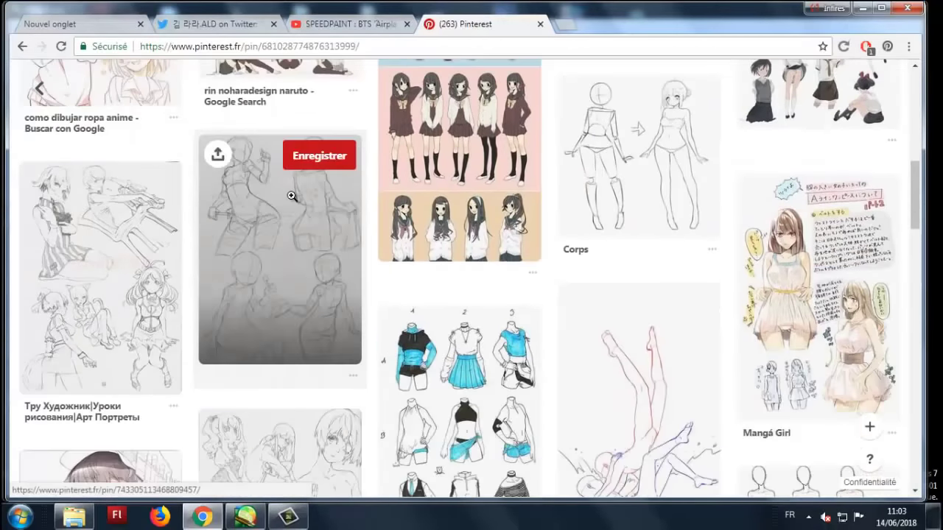
# - Return to the pose results and search for "clothes tutorial drawing"
pyautogui.click(39, 88)
pyautogui.click(89, 81)
pyautogui.write('clothes tutorial')
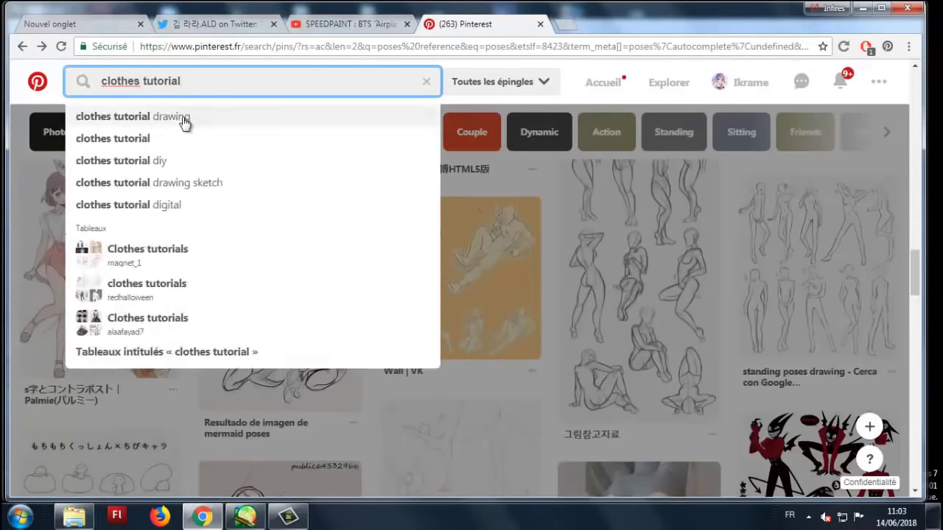
pyautogui.click(181, 120)
# - Open the clothes folding tutorial pin and examine its drawings and related pins
pyautogui.click(103, 295)
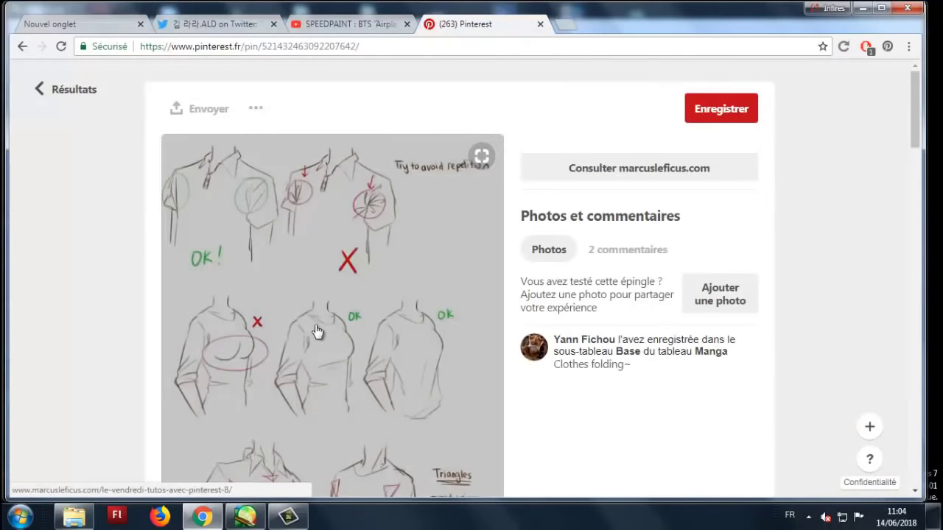
pyautogui.scroll(-2, 553, 346)
pyautogui.scroll(-5, 517, 356)
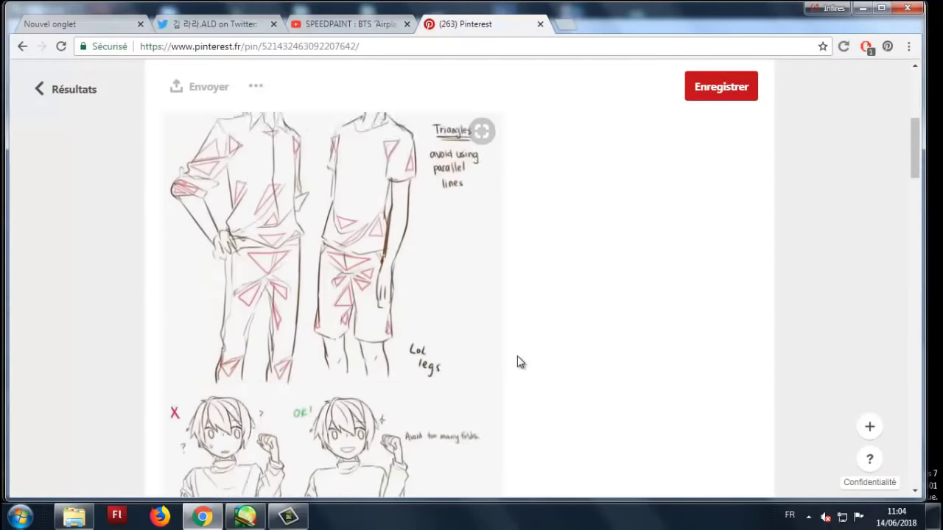
pyautogui.scroll(-5, 533, 324)
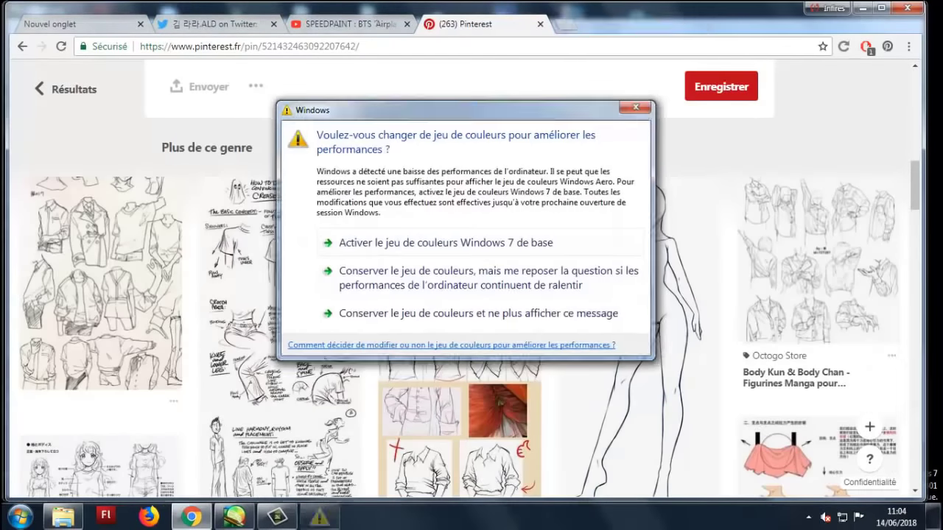
# - Open two related clothing pins in new tabs and examine the hoodie sleeve and cuff fold tutorial
pyautogui.middleClick(279, 332)
pyautogui.scroll(-3, 442, 295)
pyautogui.middleClick(518, 106)
pyautogui.hotkey('ctrl', 'Tab')
pyautogui.hotkey('ctrl', 'Tab')
pyautogui.scroll(-5, 551, 358)
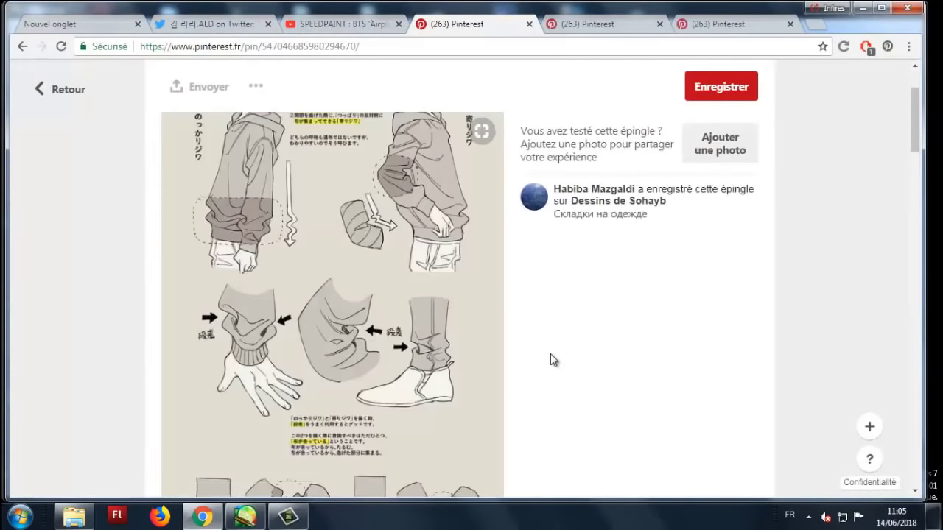
# - Follow related pins through the sleeve and hand references, and open the photo of the girl in school uniform in a new tab
pyautogui.hotkey('ctrl', 'shift', 'Tab')
pyautogui.scroll(-10, 475, 368)
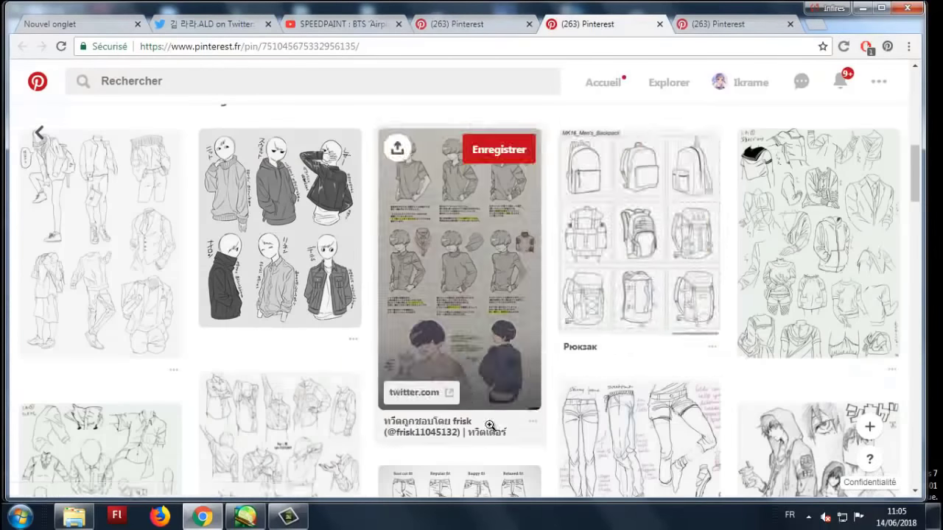
pyautogui.click(536, 352)
pyautogui.scroll(-5, 538, 361)
pyautogui.click(530, 376)
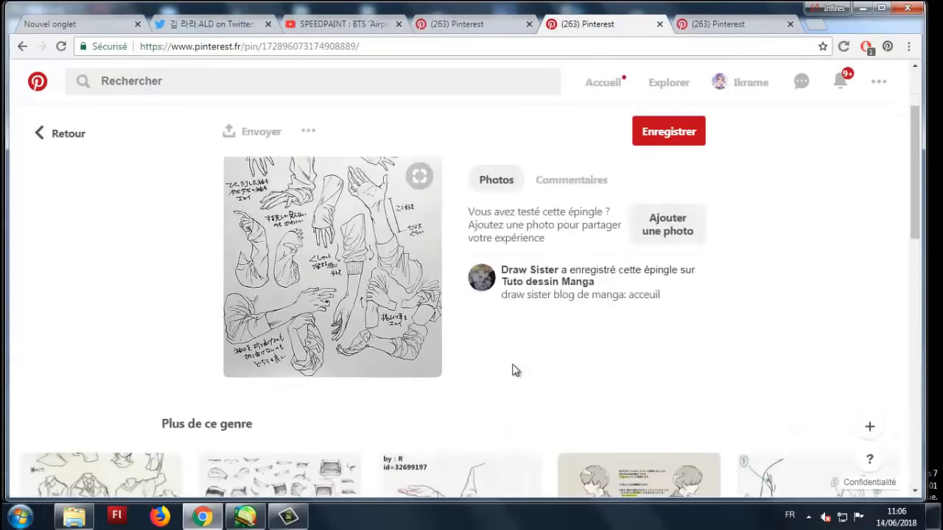
pyautogui.scroll(-10, 515, 369)
pyautogui.click(626, 412)
pyautogui.scroll(-6, 436, 376)
pyautogui.middleClick(70, 324)
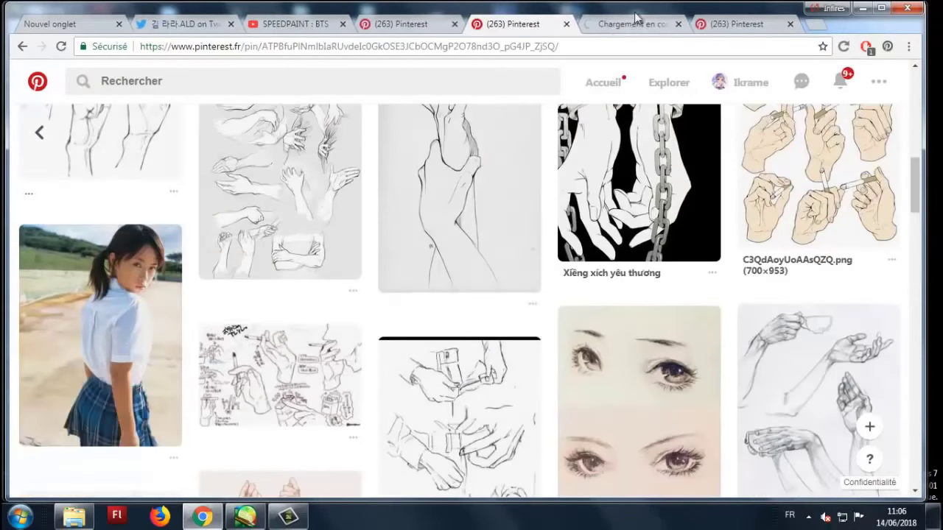
# - View the schoolgirl photo as a pose reference and close its tab
pyautogui.hotkey('ctrl', 'Tab')
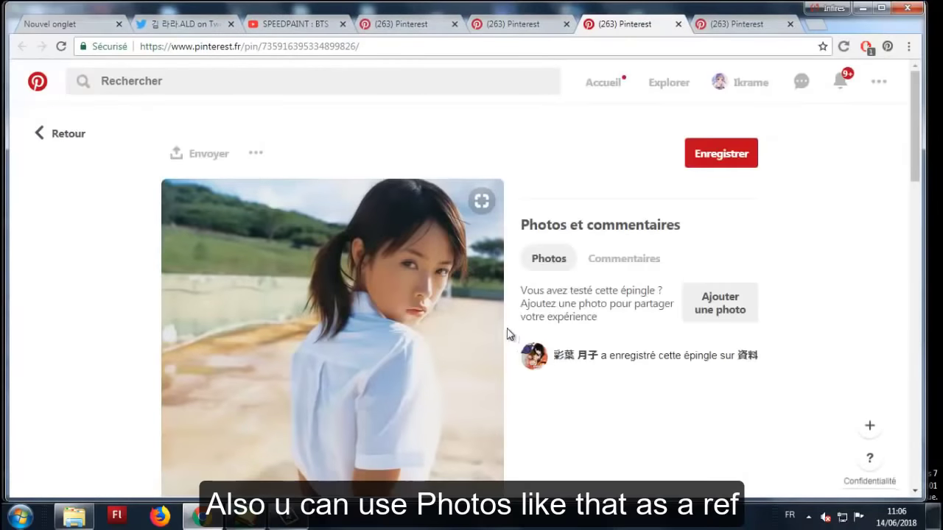
pyautogui.scroll(-5, 505, 332)
pyautogui.scroll(-3, 491, 300)
pyautogui.scroll(8, 491, 301)
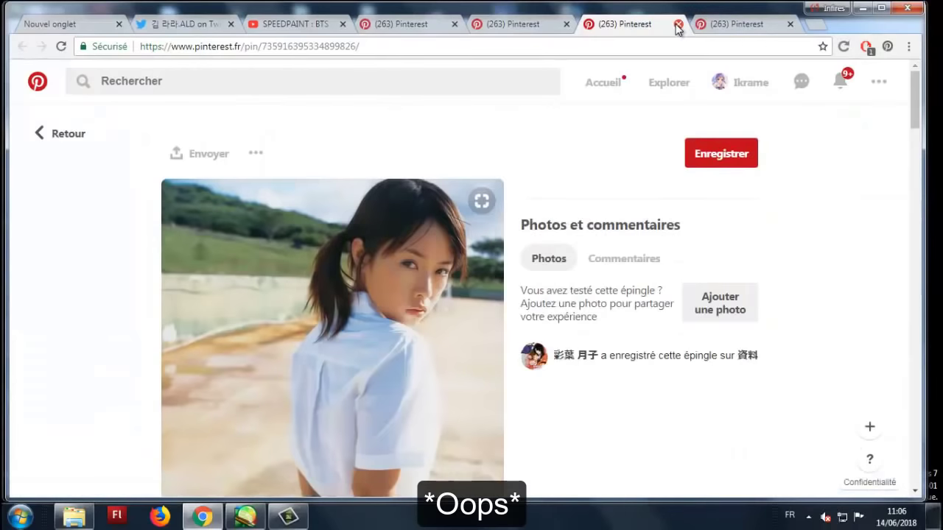
pyautogui.click(677, 27)
# - Follow related pins to the hand and foot references and open the step-by-step ear drawing pin
pyautogui.scroll(-5, 553, 316)
pyautogui.scroll(15, 553, 316)
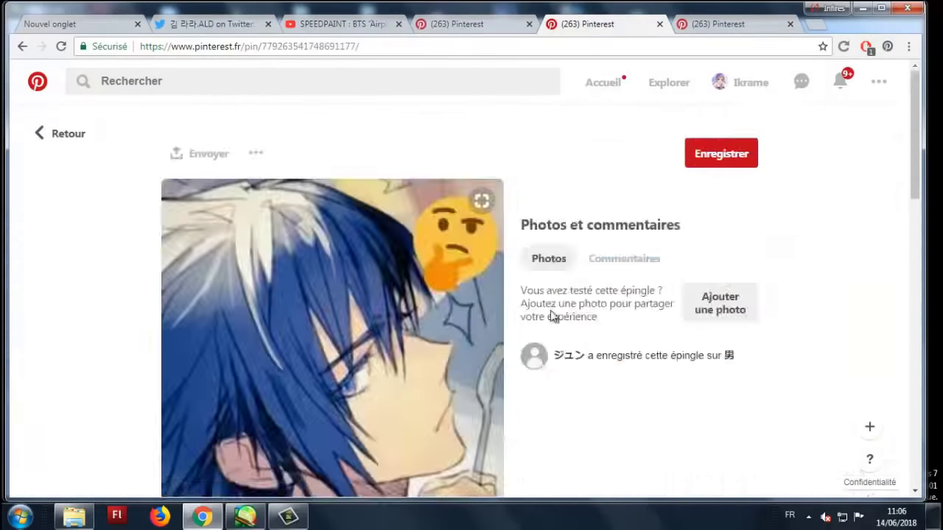
pyautogui.click(553, 315)
pyautogui.scroll(-5, 151, 185)
pyautogui.click(634, 221)
pyautogui.scroll(-5, 583, 414)
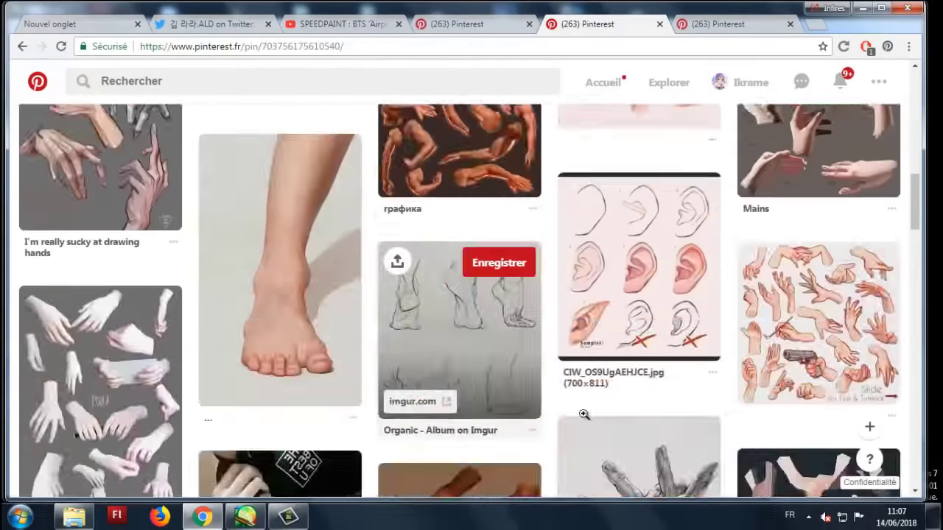
pyautogui.click(639, 280)
pyautogui.scroll(-8, 417, 337)
# - Examine the numbered lip-drawing tutorial and the pin of eight lip examples, and close the Pinterest tabs
pyautogui.click(818, 243)
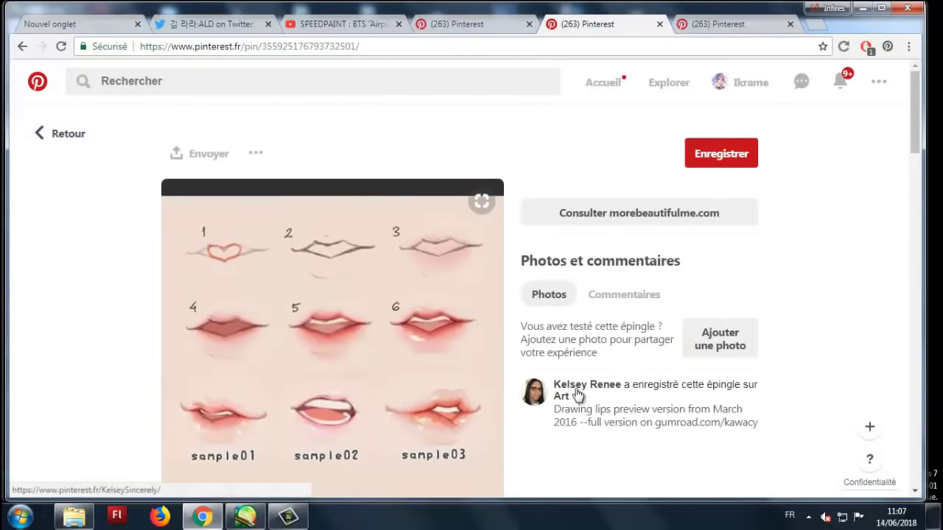
pyautogui.scroll(-10, 551, 390)
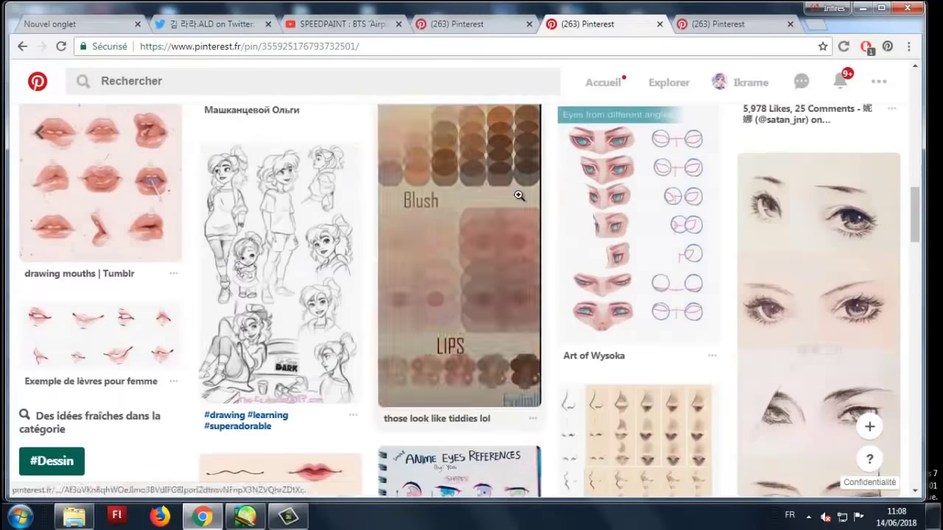
pyautogui.click(537, 402)
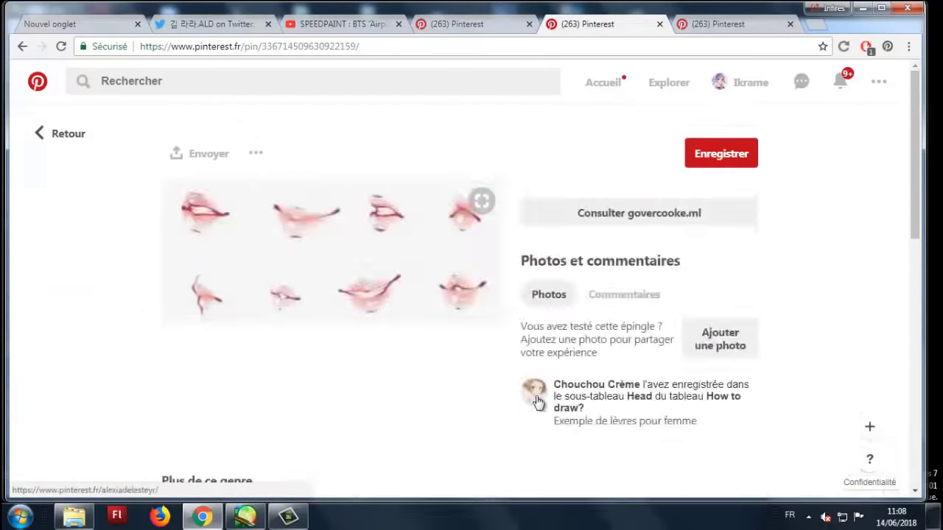
pyautogui.scroll(-10, 538, 402)
pyautogui.click(659, 24)
pyautogui.click(660, 23)
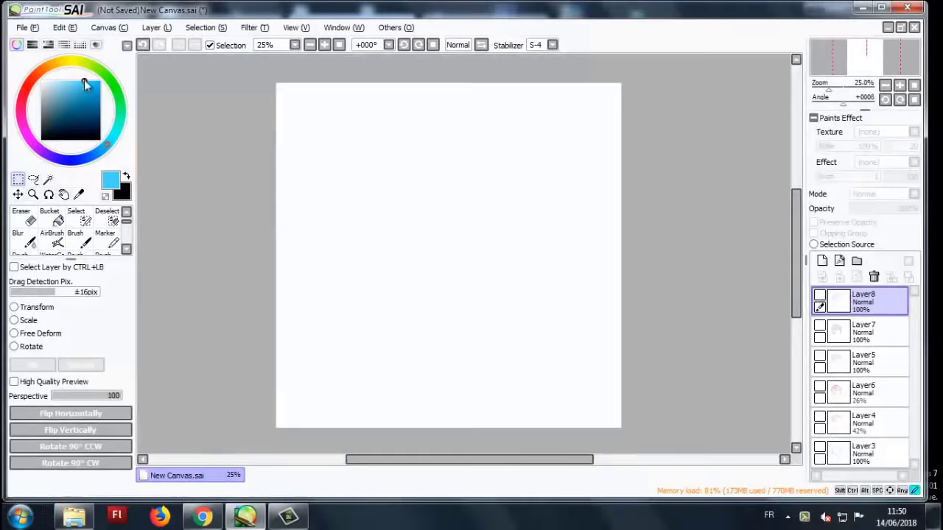
# - Switch to PaintTool SAI, select the size 38 brush and add a new layer at the top of the stack
pyautogui.press('b')
pyautogui.hotkey('ctrl', 'shift', 'n')
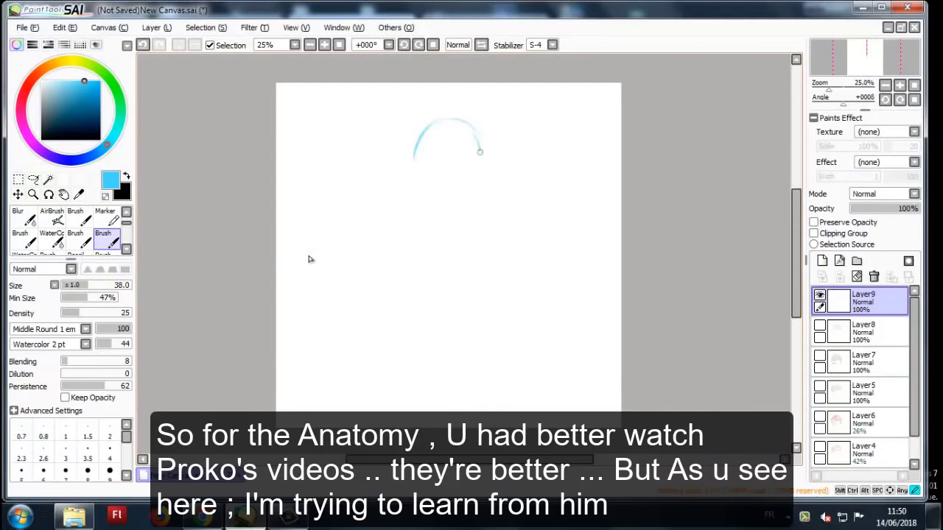
pyautogui.moveTo(445, 194)
pyautogui.mouseDown()
pyautogui.moveTo(415, 169)
pyautogui.moveTo(447, 186)
pyautogui.moveTo(415, 154)
pyautogui.moveTo(451, 128)
pyautogui.moveTo(426, 204)
pyautogui.moveTo(418, 194)
pyautogui.moveTo(455, 234)
pyautogui.mouseUp()
pyautogui.moveTo(402, 197); pyautogui.dragTo(382, 243)
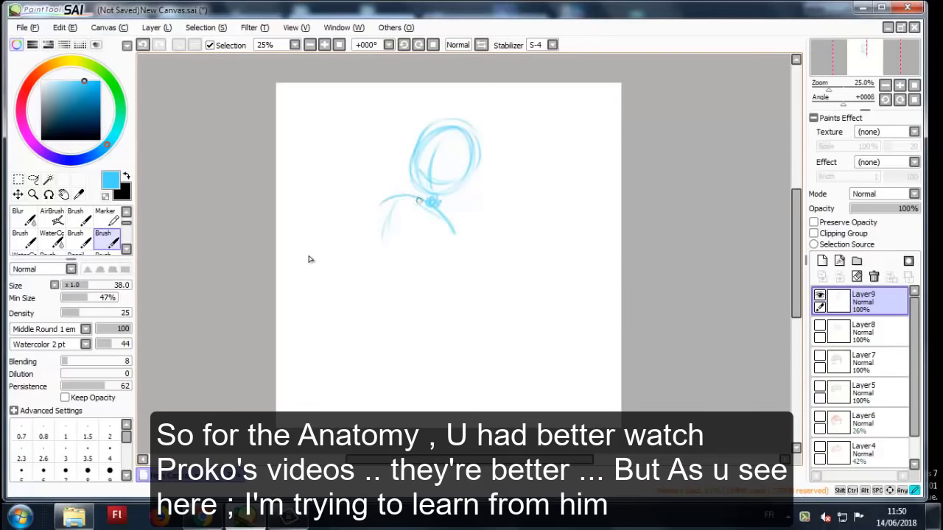
pyautogui.moveTo(418, 201)
pyautogui.mouseDown()
pyautogui.moveTo(439, 209)
pyautogui.moveTo(387, 238)
pyautogui.moveTo(411, 271)
pyautogui.moveTo(448, 247)
pyautogui.moveTo(384, 238)
pyautogui.moveTo(422, 216)
pyautogui.moveTo(400, 291)
pyautogui.moveTo(388, 294)
pyautogui.moveTo(374, 267)
pyautogui.moveTo(356, 293)
pyautogui.moveTo(357, 305)
pyautogui.moveTo(393, 320)
pyautogui.moveTo(409, 312)
pyautogui.moveTo(347, 272)
pyautogui.moveTo(392, 308)
pyautogui.moveTo(335, 278)
pyautogui.moveTo(357, 319)
pyautogui.moveTo(348, 330)
pyautogui.moveTo(405, 318)
pyautogui.moveTo(406, 331)
pyautogui.moveTo(387, 347)
pyautogui.moveTo(389, 363)
pyautogui.moveTo(339, 394)
pyautogui.mouseUp()
pyautogui.moveTo(339, 330); pyautogui.dragTo(310, 385)
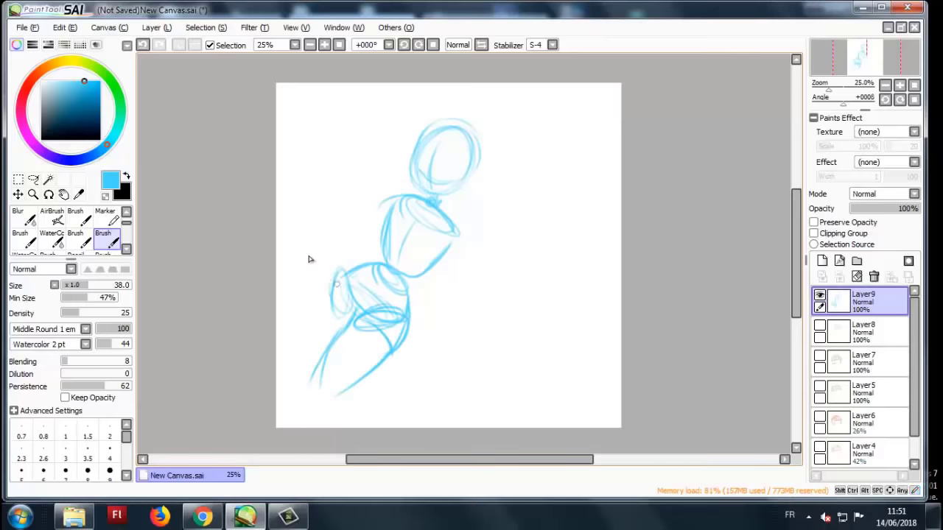
pyautogui.moveTo(376, 225)
pyautogui.mouseDown()
pyautogui.moveTo(412, 252)
pyautogui.moveTo(452, 250)
pyautogui.mouseUp()
pyautogui.press('Delete')
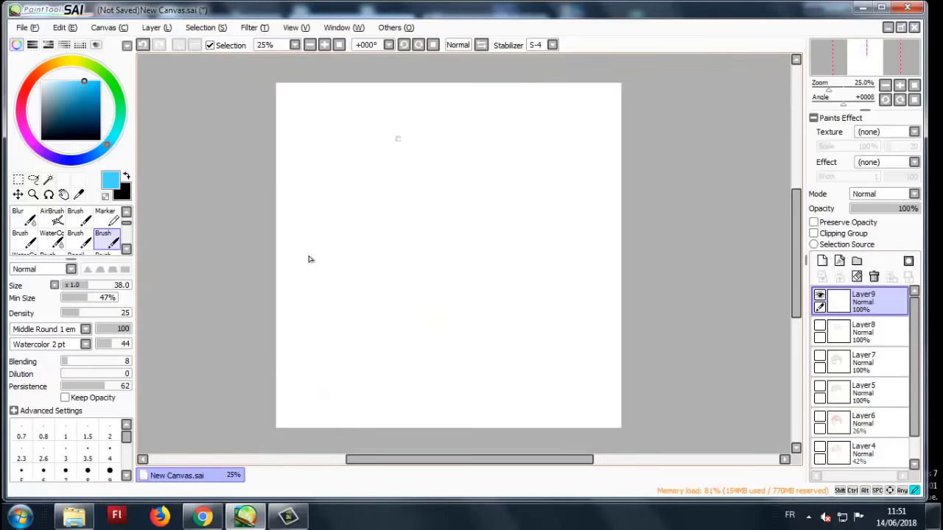
# - Sketch a turned figure in light blue: the head with ear and neck, and the ribcage with its lower ellipse and spine
pyautogui.moveTo(367, 140); pyautogui.dragTo(394, 190)
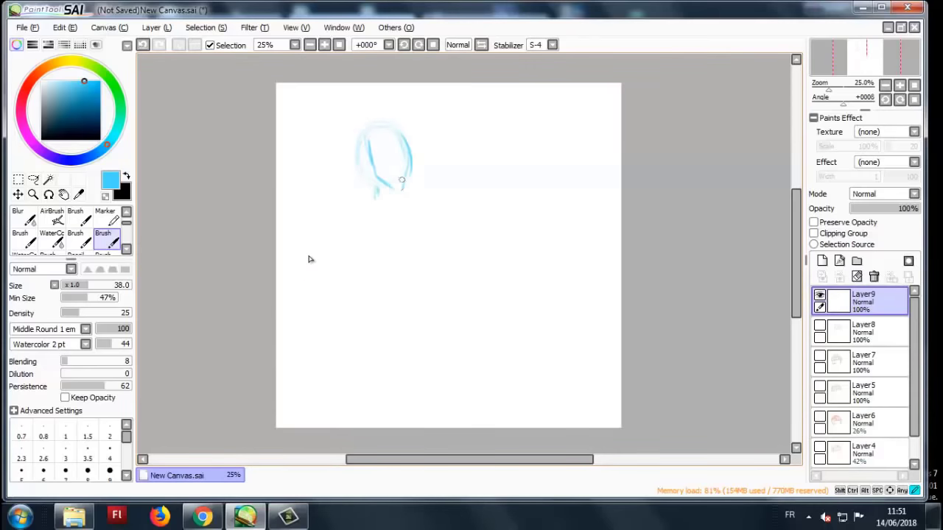
pyautogui.moveTo(368, 153); pyautogui.dragTo(367, 155)
pyautogui.moveTo(346, 137); pyautogui.dragTo(365, 124)
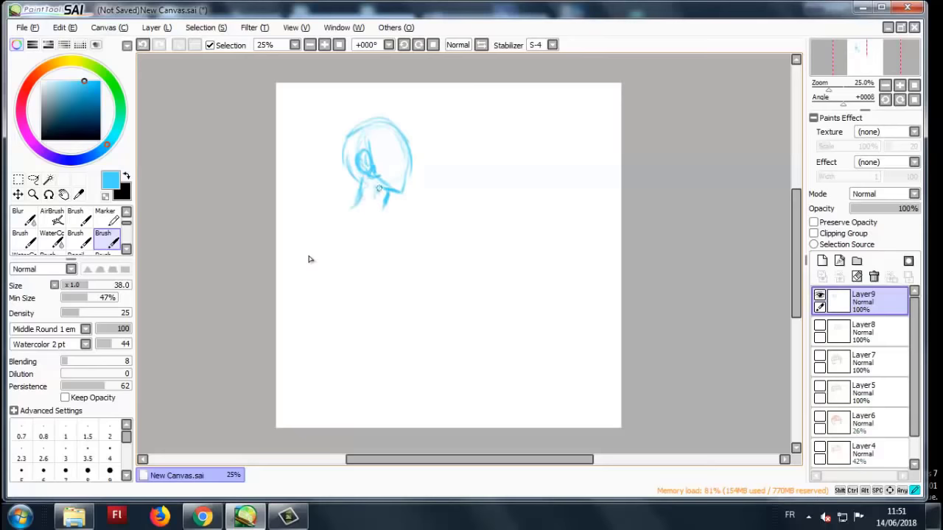
pyautogui.moveTo(394, 203)
pyautogui.mouseDown()
pyautogui.moveTo(322, 218)
pyautogui.moveTo(345, 294)
pyautogui.moveTo(415, 258)
pyautogui.mouseUp()
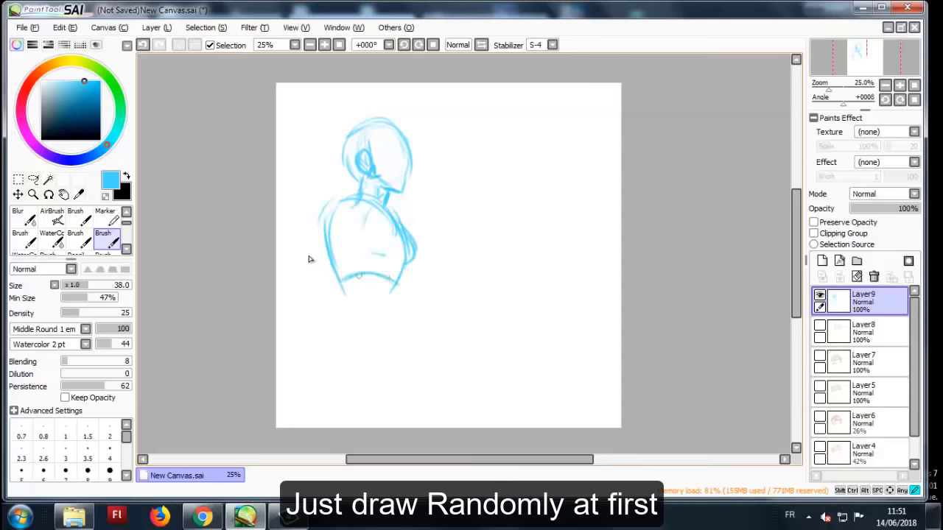
pyautogui.moveTo(359, 276)
pyautogui.mouseDown()
pyautogui.moveTo(393, 285)
pyautogui.moveTo(341, 300)
pyautogui.moveTo(348, 319)
pyautogui.moveTo(361, 322)
pyautogui.moveTo(344, 319)
pyautogui.moveTo(380, 345)
pyautogui.mouseUp()
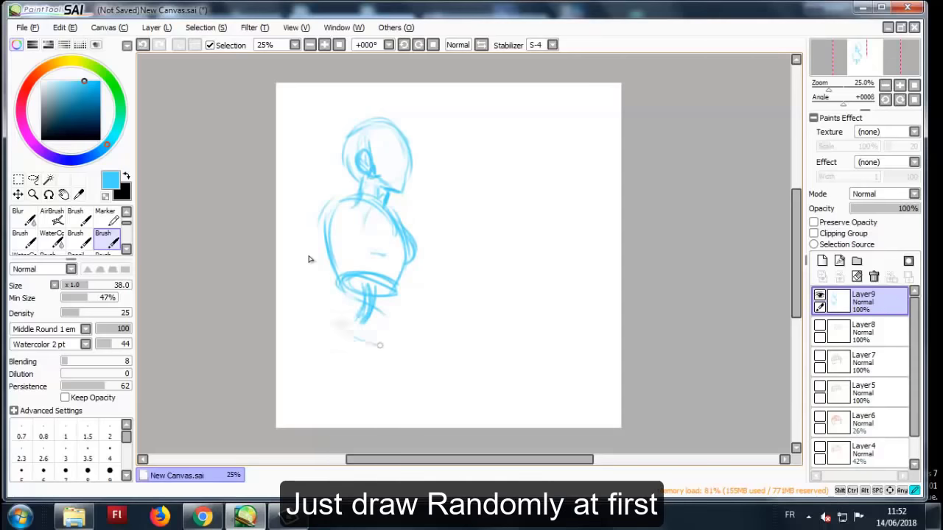
# - Sketch the pelvis as a tapered block below the spine, adding the rounded hip and the tops of the thighs
pyautogui.moveTo(332, 324)
pyautogui.mouseDown()
pyautogui.moveTo(398, 343)
pyautogui.moveTo(394, 390)
pyautogui.moveTo(301, 359)
pyautogui.moveTo(392, 395)
pyautogui.mouseUp()
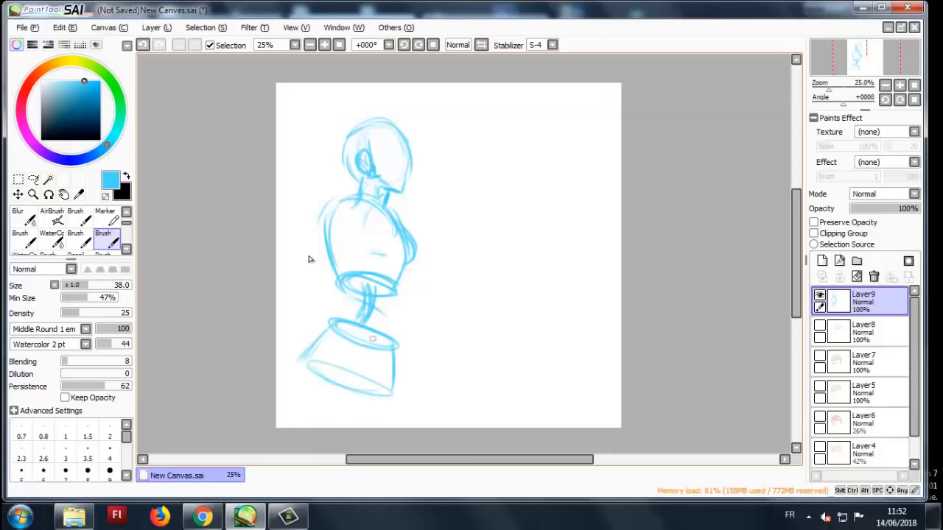
pyautogui.moveTo(342, 334)
pyautogui.mouseDown()
pyautogui.moveTo(361, 352)
pyautogui.moveTo(346, 405)
pyautogui.mouseUp()
pyautogui.moveTo(297, 372); pyautogui.dragTo(352, 405)
pyautogui.moveTo(331, 335)
pyautogui.mouseDown()
pyautogui.moveTo(292, 372)
pyautogui.moveTo(307, 428)
pyautogui.mouseUp()
pyautogui.moveTo(361, 387); pyautogui.dragTo(368, 425)
pyautogui.moveTo(390, 382); pyautogui.dragTo(412, 427)
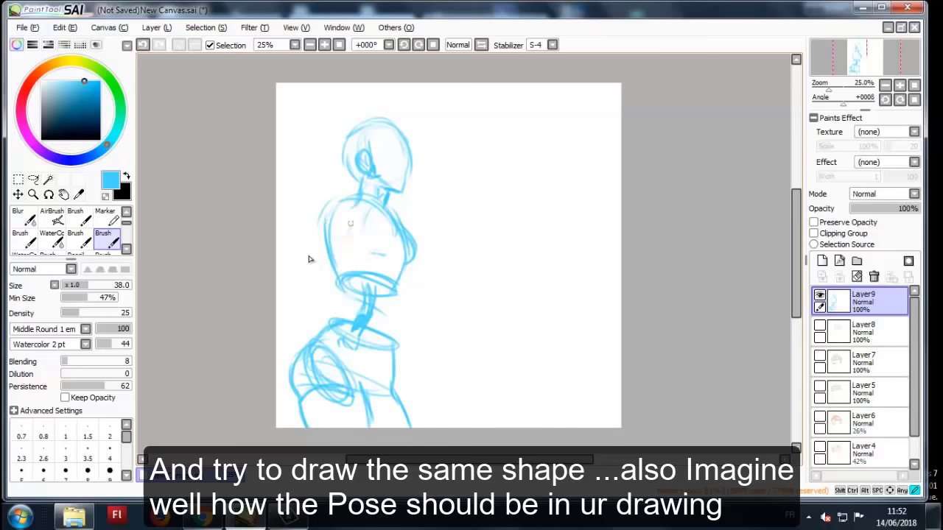
# - Add the rounded shoulder joint and the upper arm reaching back to the elbow on the turned figure
pyautogui.moveTo(351, 199); pyautogui.dragTo(324, 230)
pyautogui.moveTo(333, 229); pyautogui.dragTo(339, 234)
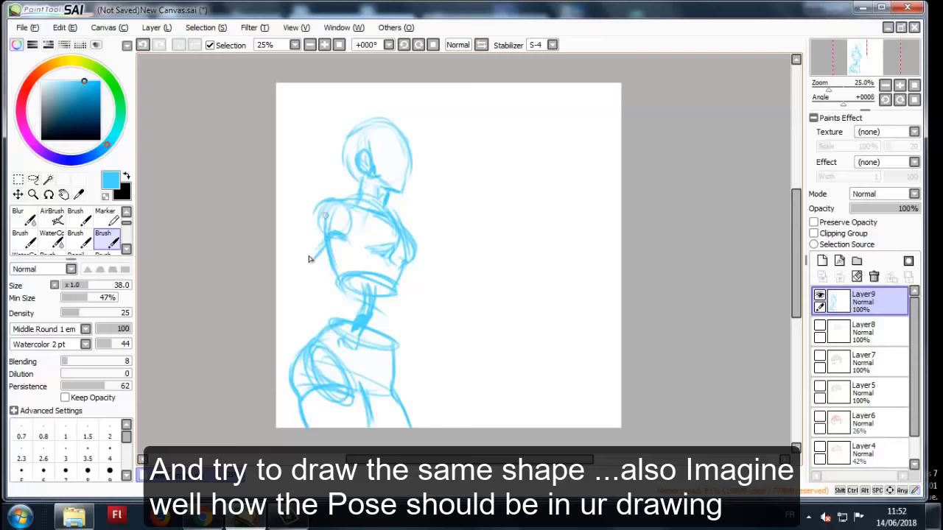
pyautogui.moveTo(318, 205); pyautogui.dragTo(288, 250)
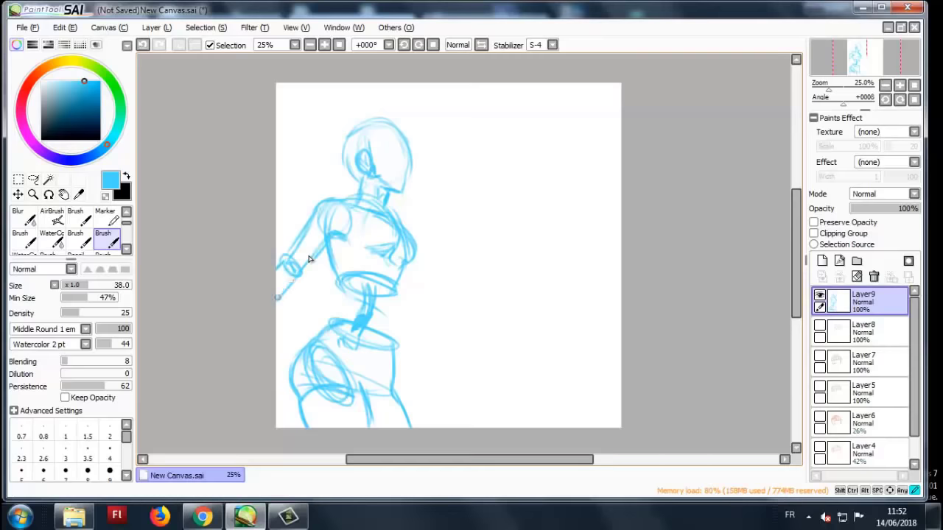
# - Connect the ribcage to the pelvis with curved waist lines and shape the hips and front of the pelvis
pyautogui.moveTo(341, 294); pyautogui.dragTo(324, 324)
pyautogui.moveTo(393, 292); pyautogui.dragTo(398, 345)
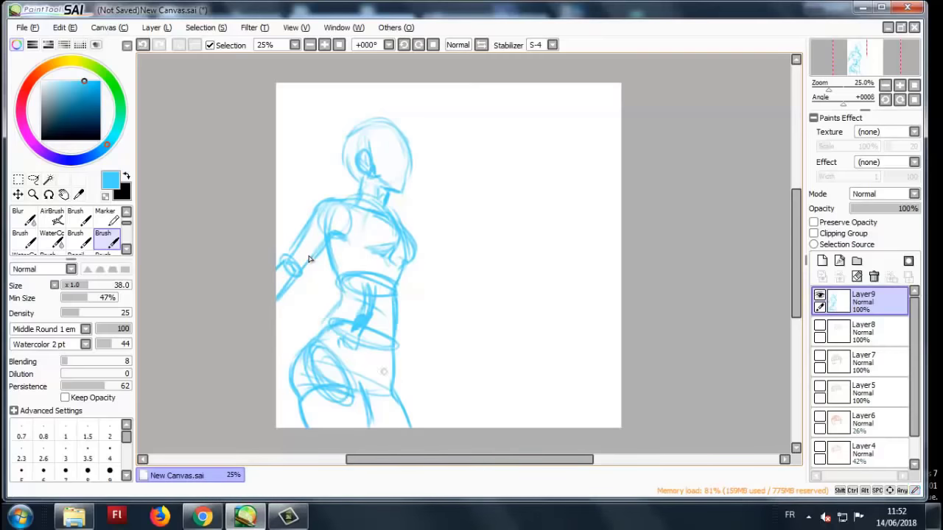
pyautogui.moveTo(339, 295); pyautogui.dragTo(310, 345)
pyautogui.moveTo(398, 325); pyautogui.dragTo(380, 375)
pyautogui.moveTo(396, 331); pyautogui.dragTo(376, 368)
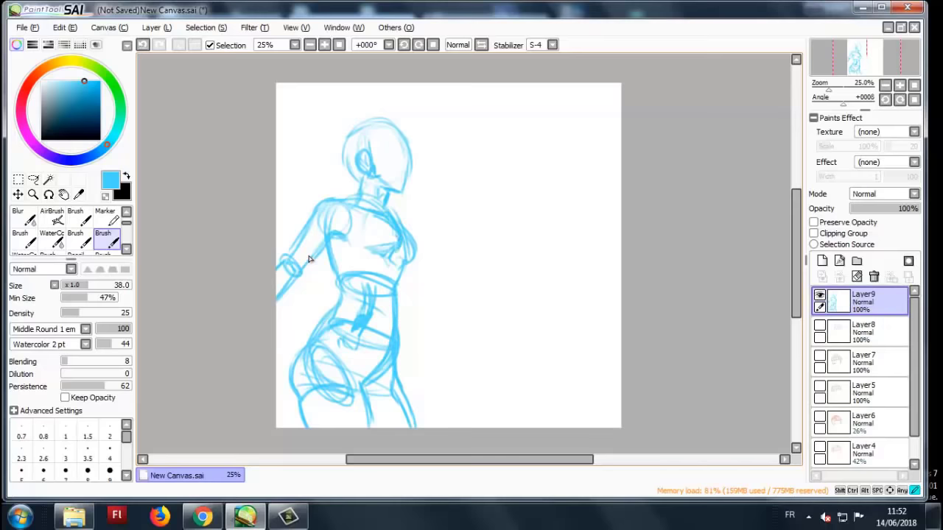
# - Clear the layer and sketch a standing female base with an oval head, tapered ribcage, shoulder joints, tilted pelvis and thighs
pyautogui.press('Delete')
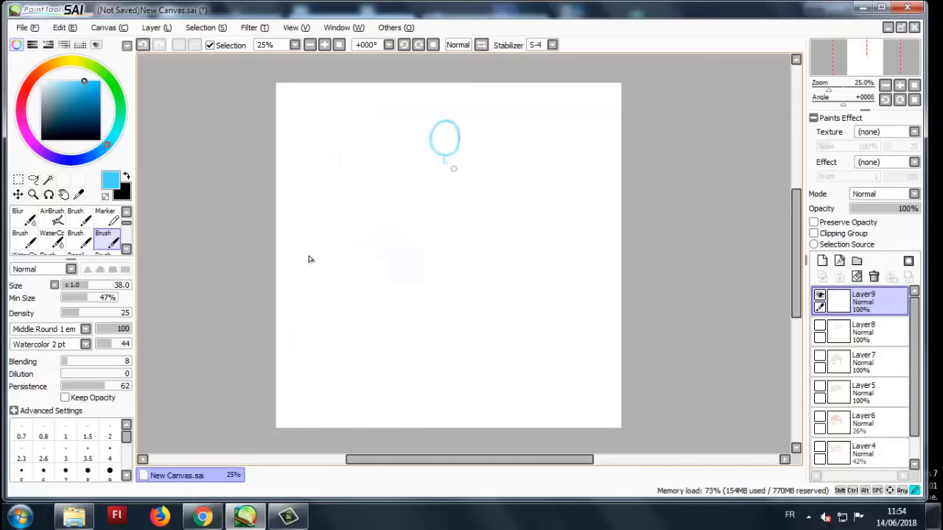
pyautogui.moveTo(462, 177)
pyautogui.mouseDown()
pyautogui.moveTo(430, 202)
pyautogui.moveTo(464, 184)
pyautogui.mouseUp()
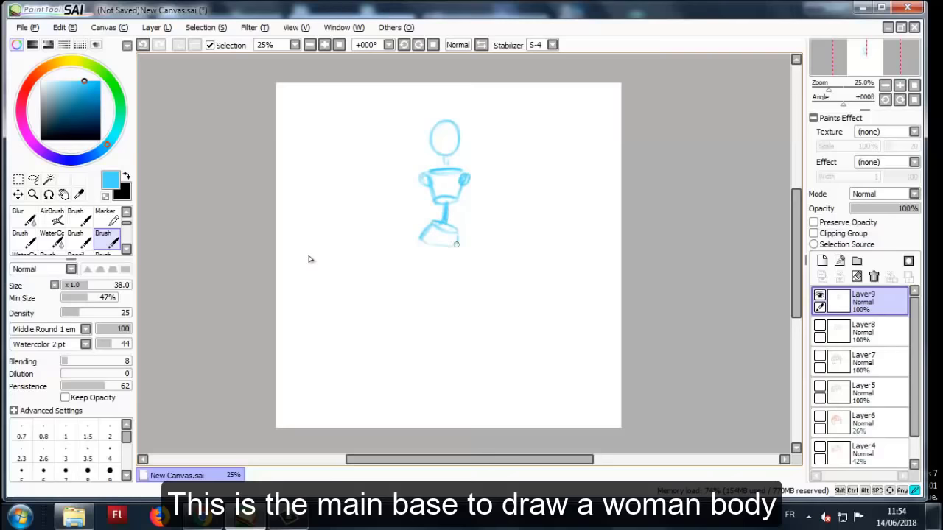
pyautogui.moveTo(456, 245); pyautogui.dragTo(421, 242)
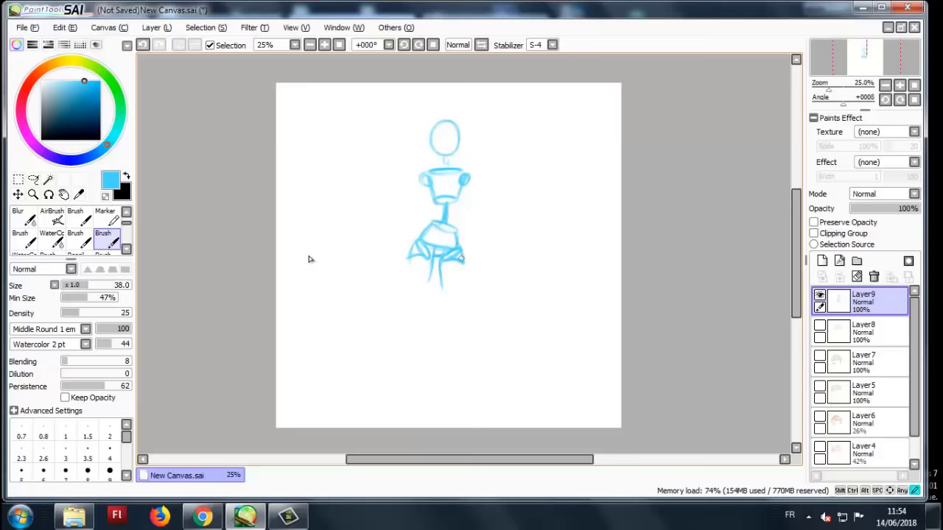
pyautogui.moveTo(410, 258); pyautogui.dragTo(410, 300)
pyautogui.moveTo(432, 267); pyautogui.dragTo(427, 301)
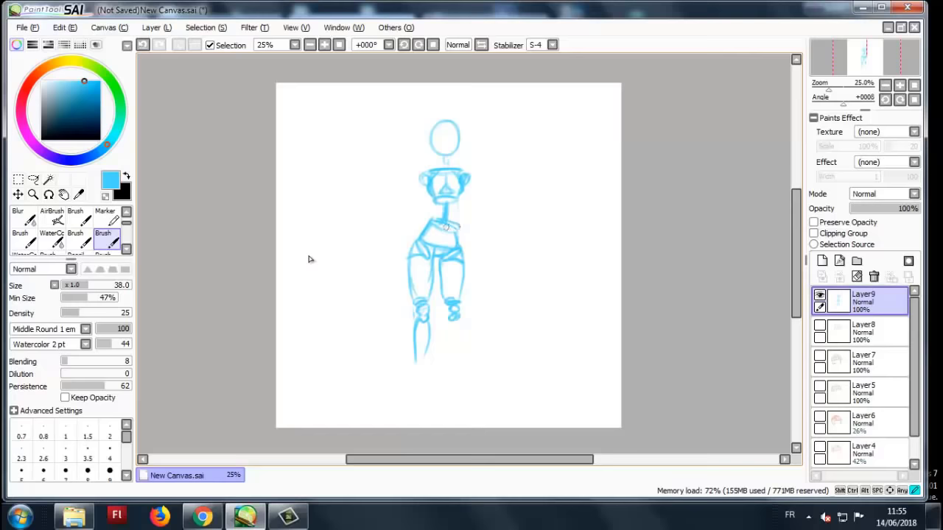
# - Lasso the pelvis and legs, move them slightly up toward the ribcage and clear the selection
pyautogui.press('l')
pyautogui.moveTo(468, 221)
pyautogui.mouseDown()
pyautogui.moveTo(506, 266)
pyautogui.moveTo(467, 221)
pyautogui.mouseUp()
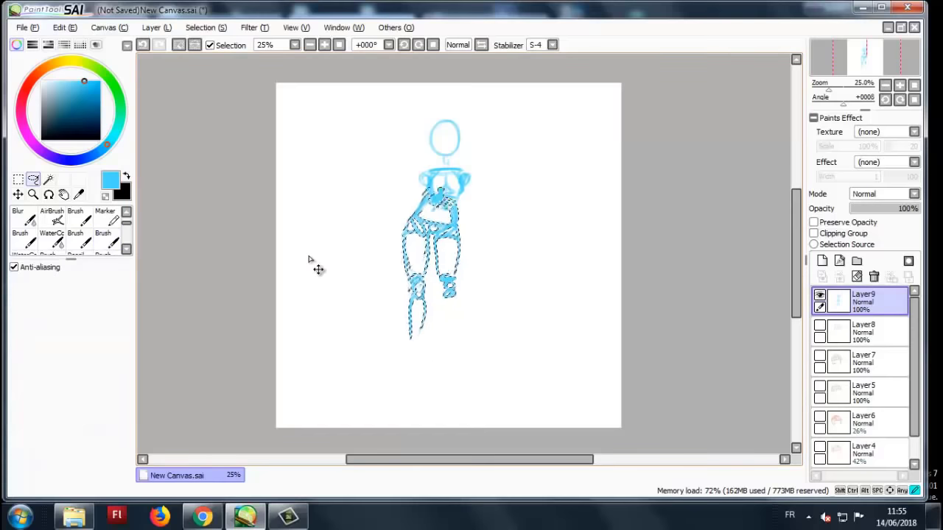
pyautogui.hotkey('ctrl', 't')
pyautogui.press('Return')
pyautogui.hotkey('ctrl', 'd')
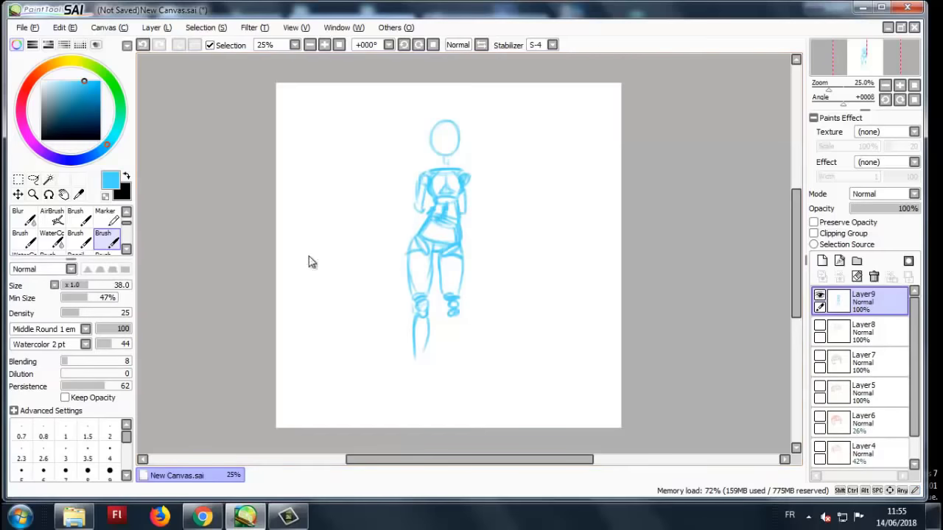
# - On a new layer, outline the ribcage and pelvis blocks in red-orange with the size 28 brush
pyautogui.press('[')
pyautogui.hotkey('ctrl', 'shift', 'n')
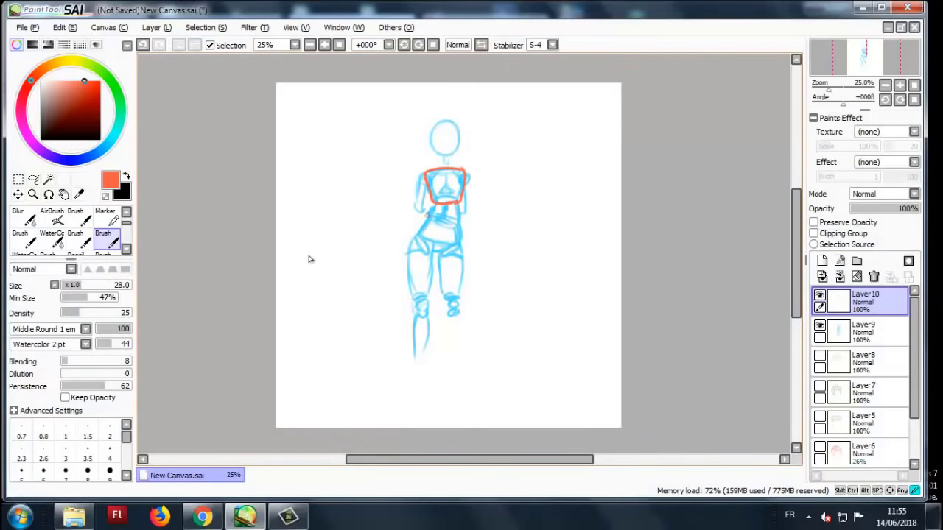
pyautogui.moveTo(428, 214)
pyautogui.mouseDown()
pyautogui.moveTo(451, 243)
pyautogui.moveTo(450, 214)
pyautogui.mouseUp()
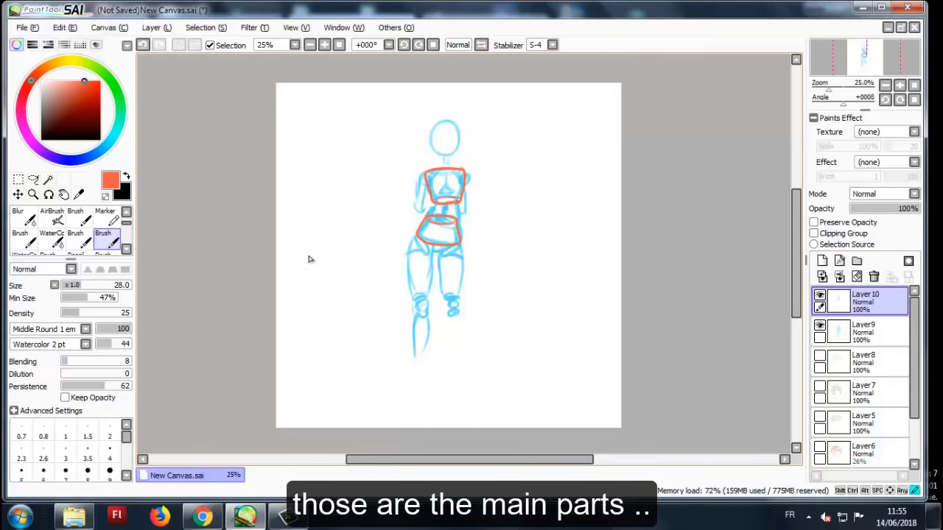
# - On another new layer, mark the shoulder and hip joints with green ovals
pyautogui.press('[')
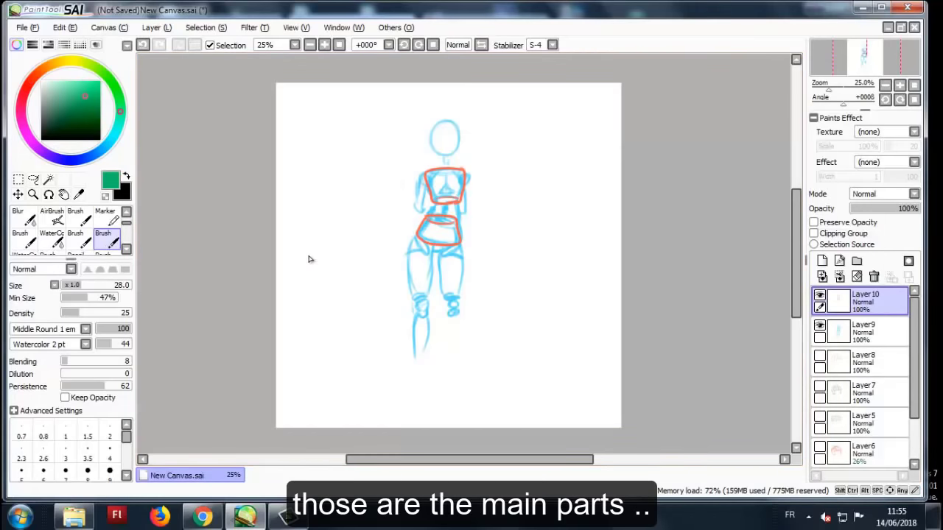
pyautogui.hotkey('ctrl', 'shift', 'n')
pyautogui.press('Delete')
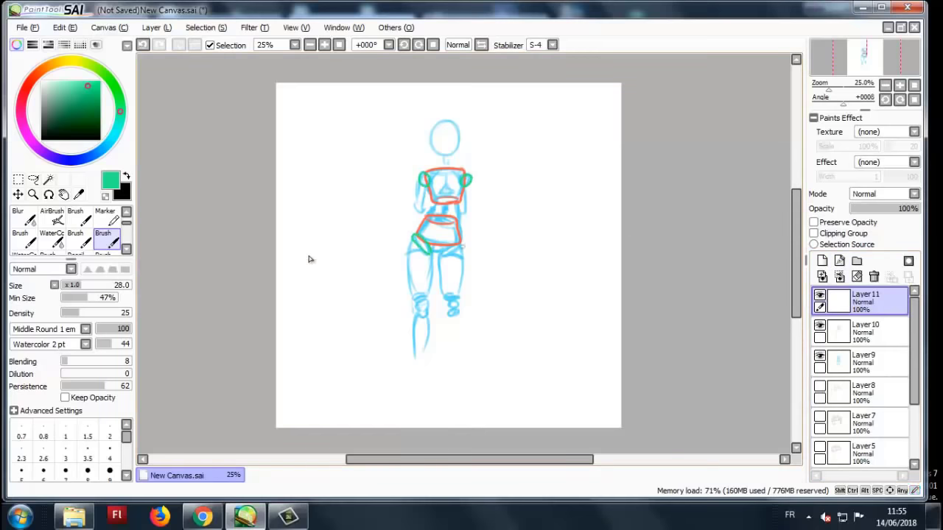
pyautogui.hotkey('ctrl', 'Delete')
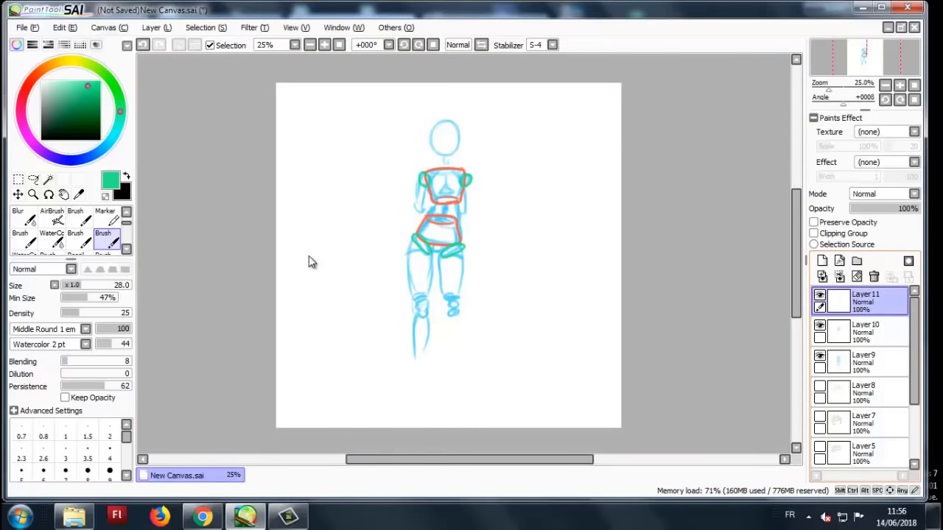
# - Delete the green, red-orange and blue figure layers to empty the canvas
pyautogui.hotkey('ctrl', 'h')
pyautogui.hotkey('ctrl', 'h')
pyautogui.hotkey('ctrl', 'Delete')
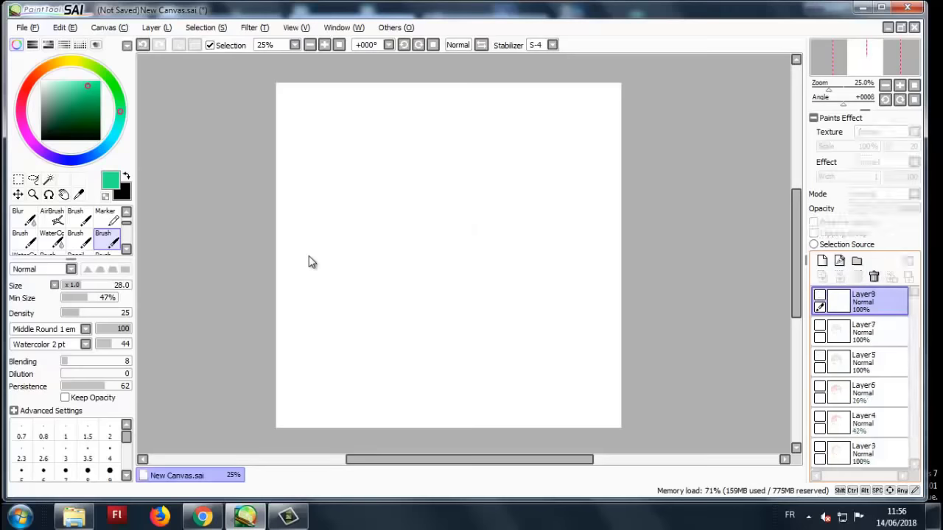
# - On a new layer, draw an eye's thick upper lash line with a winged outer corner in black, brush size 17
pyautogui.press('d')
pyautogui.press('[')
pyautogui.scroll(3, 313, 252)
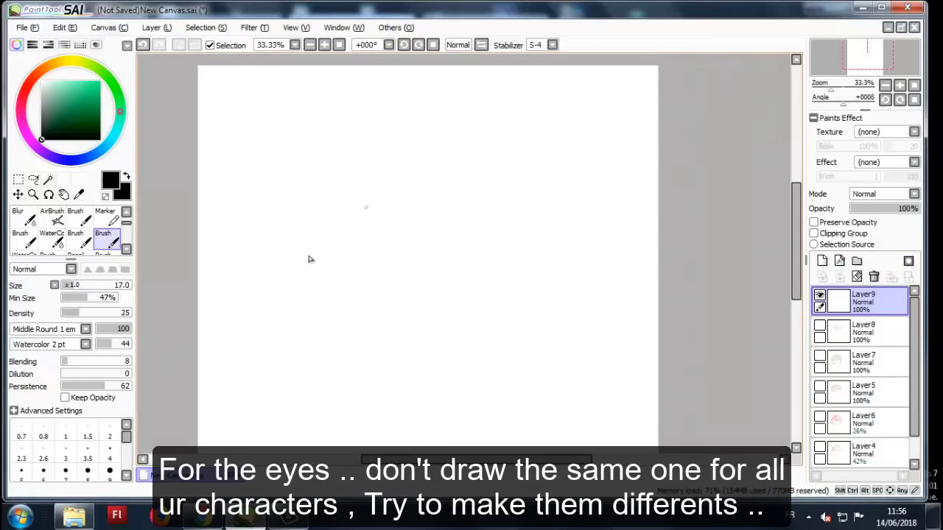
pyautogui.moveTo(313, 197)
pyautogui.mouseDown()
pyautogui.moveTo(375, 168)
pyautogui.moveTo(472, 195)
pyautogui.moveTo(445, 197)
pyautogui.moveTo(456, 199)
pyautogui.moveTo(417, 227)
pyautogui.mouseUp()
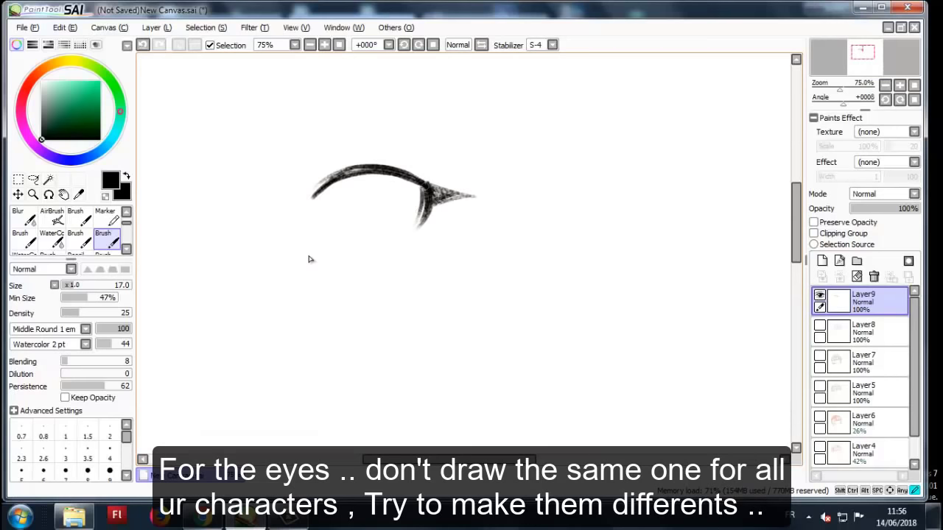
pyautogui.moveTo(433, 190); pyautogui.dragTo(459, 198)
# - Complete the first eye with the iris outline, a small pupil and a thin eyelid crease above the lashes
pyautogui.moveTo(348, 179)
pyautogui.mouseDown()
pyautogui.moveTo(329, 222)
pyautogui.moveTo(405, 238)
pyautogui.moveTo(345, 255)
pyautogui.mouseUp()
pyautogui.moveTo(398, 175)
pyautogui.mouseDown()
pyautogui.moveTo(407, 242)
pyautogui.moveTo(351, 259)
pyautogui.mouseUp()
pyautogui.moveTo(367, 211); pyautogui.dragTo(371, 226)
pyautogui.moveTo(350, 174); pyautogui.dragTo(304, 209)
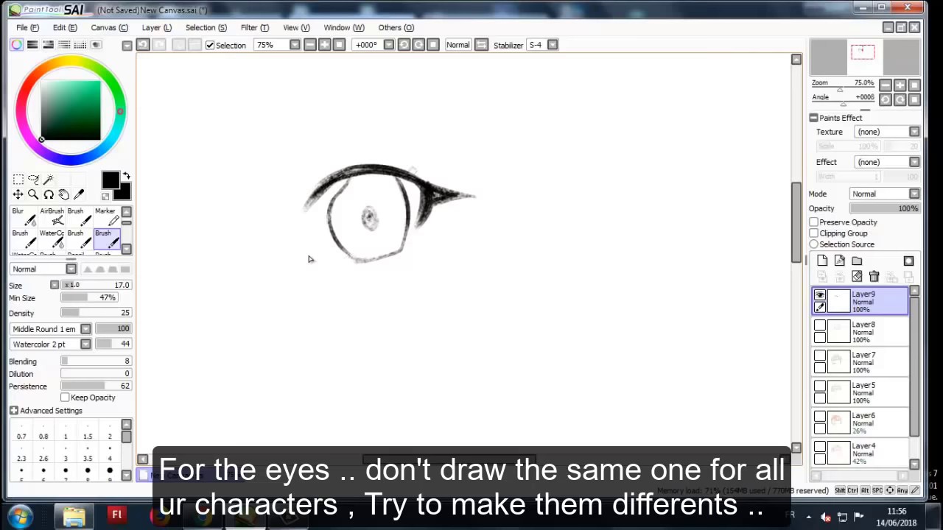
pyautogui.moveTo(305, 177)
pyautogui.mouseDown()
pyautogui.moveTo(372, 158)
pyautogui.moveTo(405, 162)
pyautogui.mouseUp()
pyautogui.moveTo(322, 187); pyautogui.dragTo(297, 209)
pyautogui.scroll(-2, 310, 259)
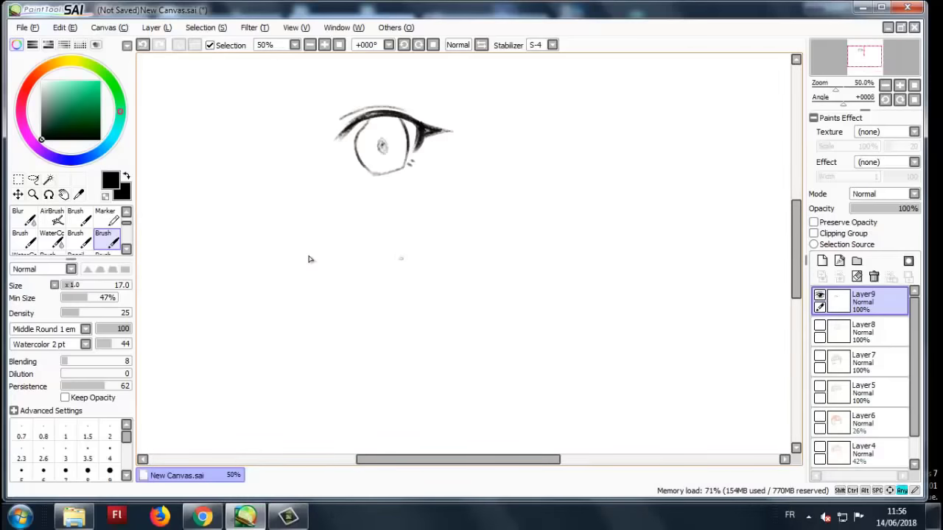
# - Draw a cute eye below the first one, with thick arched lashes, an eyelid crease, a large round iris and a pupil
pyautogui.scroll(2, 369, 229)
pyautogui.moveTo(336, 251)
pyautogui.mouseDown()
pyautogui.moveTo(432, 212)
pyautogui.moveTo(414, 204)
pyautogui.moveTo(408, 216)
pyautogui.moveTo(468, 239)
pyautogui.mouseUp()
pyautogui.moveTo(420, 207); pyautogui.dragTo(475, 254)
pyautogui.moveTo(447, 220); pyautogui.dragTo(464, 271)
pyautogui.moveTo(358, 222)
pyautogui.mouseDown()
pyautogui.moveTo(431, 193)
pyautogui.moveTo(355, 248)
pyautogui.moveTo(405, 322)
pyautogui.moveTo(448, 299)
pyautogui.mouseUp()
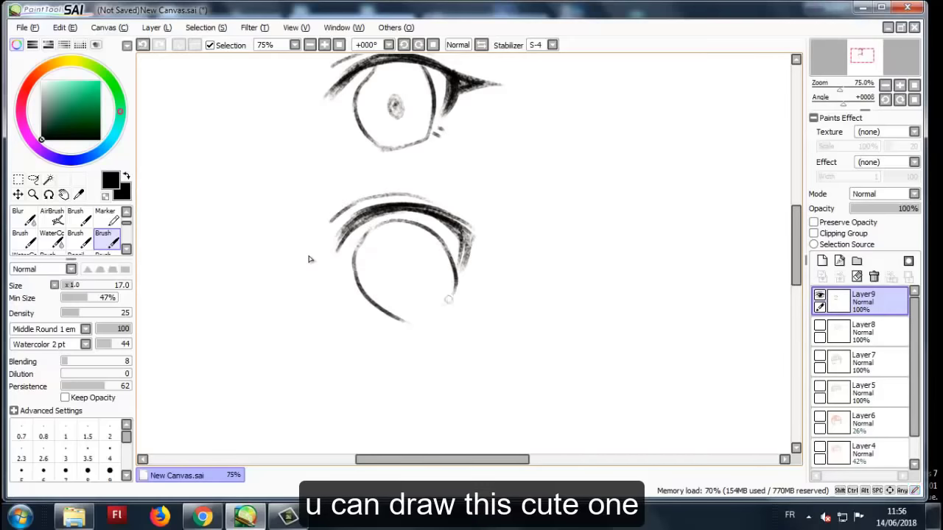
pyautogui.moveTo(372, 324); pyautogui.dragTo(419, 316)
pyautogui.moveTo(401, 268); pyautogui.dragTo(414, 282)
# - Draw a narrow evil eye to the right of the others, with a long pointed outer corner, partly covered iris, pupil and crease
pyautogui.scroll(-2, 310, 259)
pyautogui.scroll(2, 400, 207)
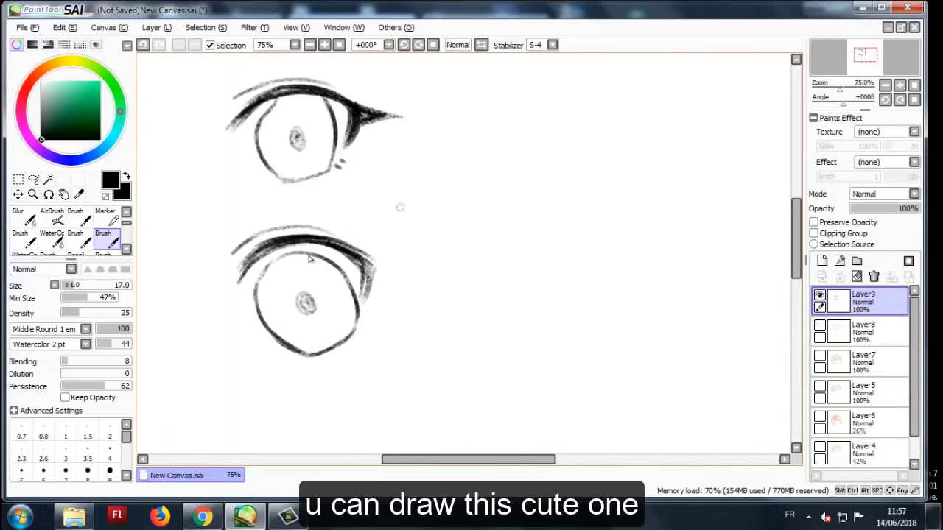
pyautogui.moveTo(412, 223)
pyautogui.mouseDown()
pyautogui.moveTo(447, 193)
pyautogui.moveTo(582, 215)
pyautogui.moveTo(509, 231)
pyautogui.moveTo(542, 215)
pyautogui.mouseUp()
pyautogui.moveTo(460, 201); pyautogui.dragTo(487, 234)
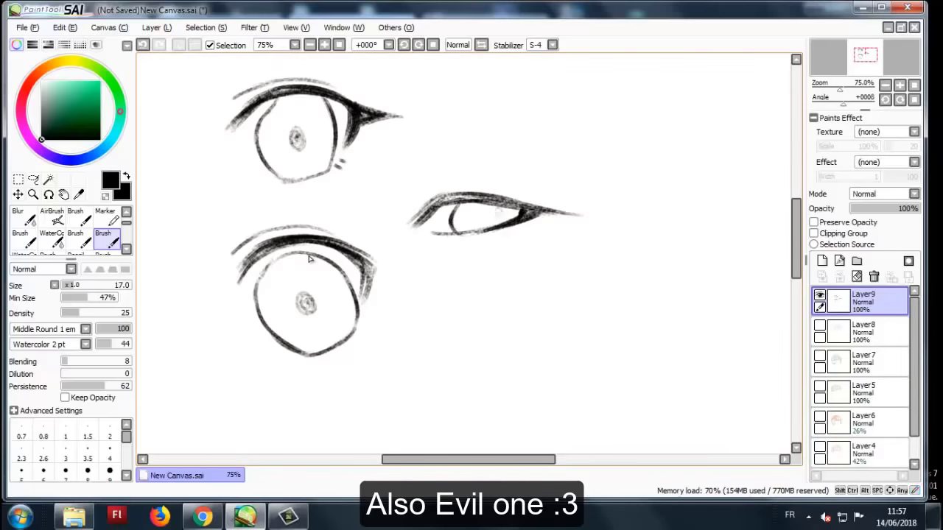
pyautogui.moveTo(509, 200); pyautogui.dragTo(510, 227)
pyautogui.moveTo(479, 213); pyautogui.dragTo(486, 218)
pyautogui.moveTo(409, 208)
pyautogui.mouseDown()
pyautogui.moveTo(450, 190)
pyautogui.moveTo(524, 193)
pyautogui.mouseUp()
# - Start a realistic eye above the evil one by drawing its flat, thick upper lash line and angled outer corner
pyautogui.scroll(-2, 516, 193)
pyautogui.scroll(3, 471, 192)
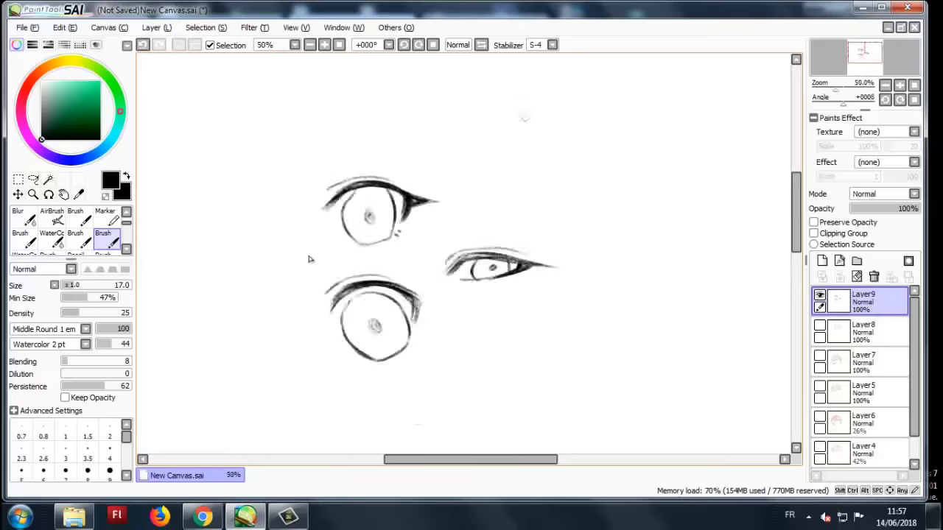
pyautogui.moveTo(436, 202)
pyautogui.mouseDown()
pyautogui.moveTo(479, 168)
pyautogui.moveTo(601, 166)
pyautogui.moveTo(638, 184)
pyautogui.moveTo(515, 171)
pyautogui.mouseUp()
pyautogui.moveTo(611, 167)
pyautogui.mouseDown()
pyautogui.moveTo(471, 174)
pyautogui.moveTo(449, 196)
pyautogui.moveTo(655, 192)
pyautogui.moveTo(605, 225)
pyautogui.mouseUp()
pyautogui.moveTo(619, 183); pyautogui.dragTo(655, 193)
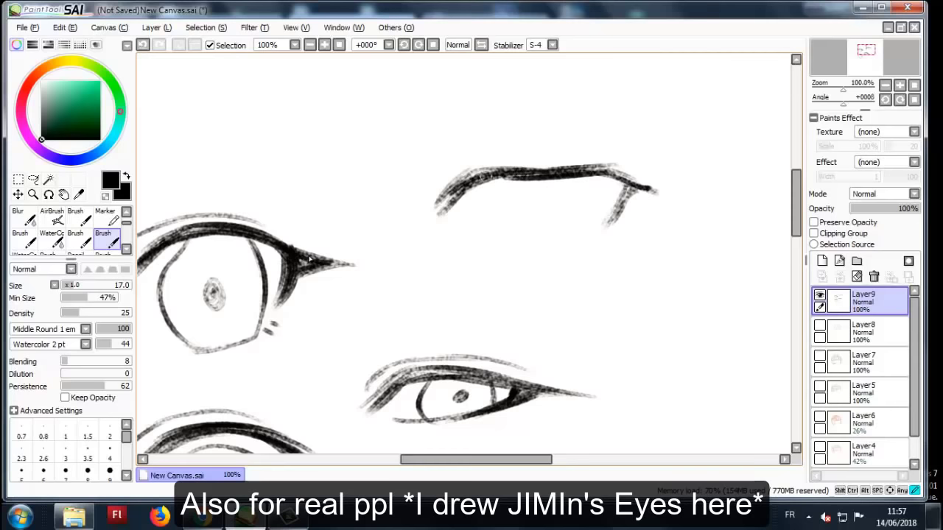
pyautogui.moveTo(534, 175)
pyautogui.mouseDown()
pyautogui.moveTo(469, 177)
pyautogui.moveTo(454, 204)
pyautogui.mouseUp()
pyautogui.moveTo(626, 186)
pyautogui.mouseDown()
pyautogui.moveTo(610, 225)
pyautogui.moveTo(486, 240)
pyautogui.mouseUp()
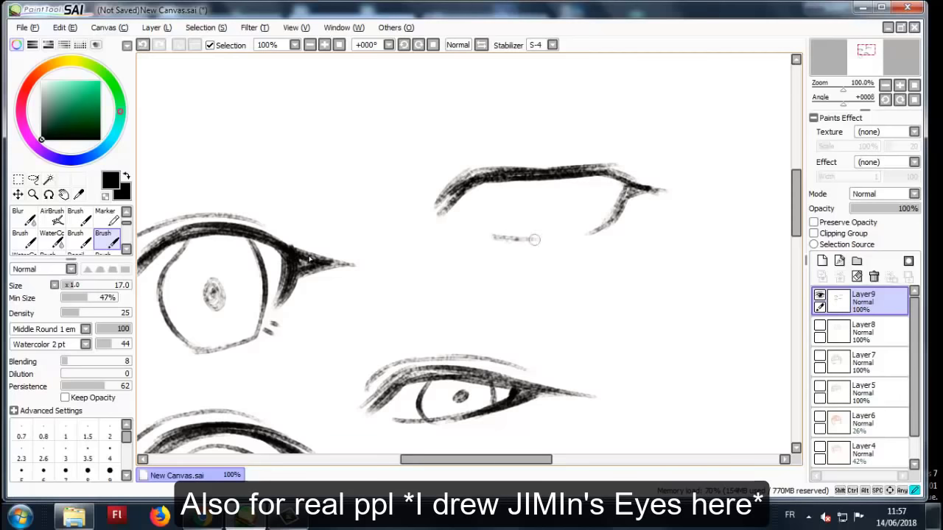
# - Draw the realistic eye's lower lid, under-eye line, iris and pupil, and thicken the outer upper lash line
pyautogui.moveTo(623, 206); pyautogui.dragTo(531, 240)
pyautogui.moveTo(601, 234); pyautogui.dragTo(483, 239)
pyautogui.moveTo(567, 262); pyautogui.dragTo(516, 265)
pyautogui.moveTo(502, 183); pyautogui.dragTo(504, 234)
pyautogui.moveTo(578, 180)
pyautogui.mouseDown()
pyautogui.moveTo(586, 208)
pyautogui.moveTo(572, 233)
pyautogui.mouseUp()
pyautogui.moveTo(537, 200); pyautogui.dragTo(532, 208)
pyautogui.moveTo(552, 177); pyautogui.dragTo(667, 191)
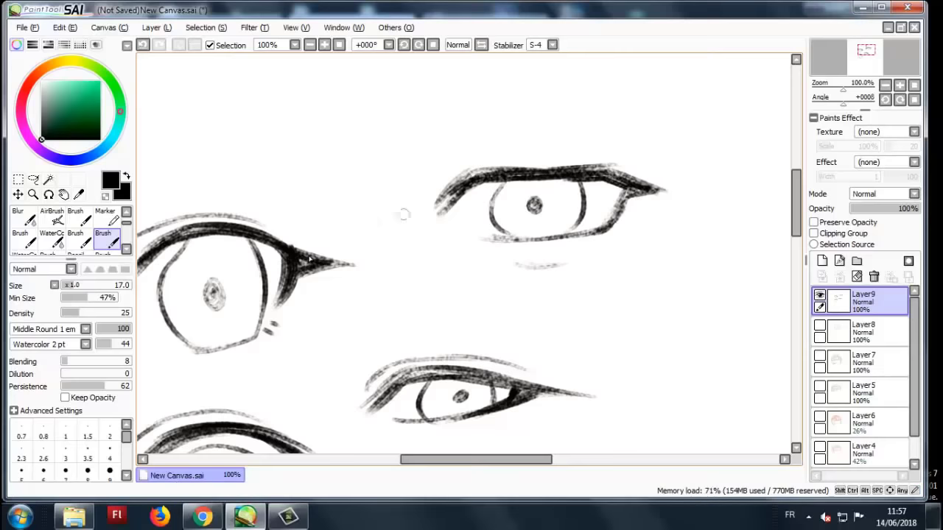
# - Refine the realistic eye by tapering the inner end of the upper lash line and strengthening the lower lid
pyautogui.moveTo(476, 181); pyautogui.dragTo(442, 214)
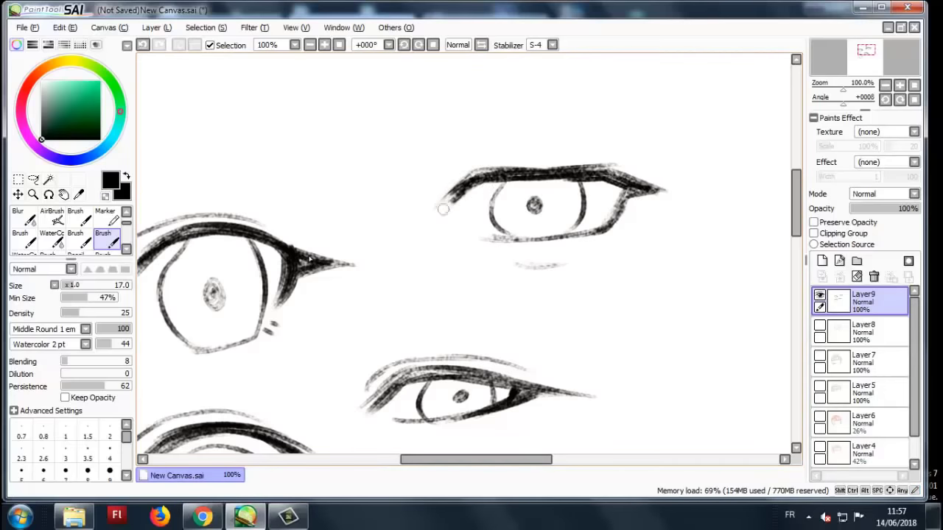
pyautogui.scroll(-3, 309, 259)
pyautogui.scroll(3, 310, 259)
pyautogui.moveTo(546, 210)
pyautogui.mouseDown()
pyautogui.moveTo(414, 227)
pyautogui.moveTo(457, 230)
pyautogui.mouseUp()
pyautogui.moveTo(516, 221); pyautogui.dragTo(511, 180)
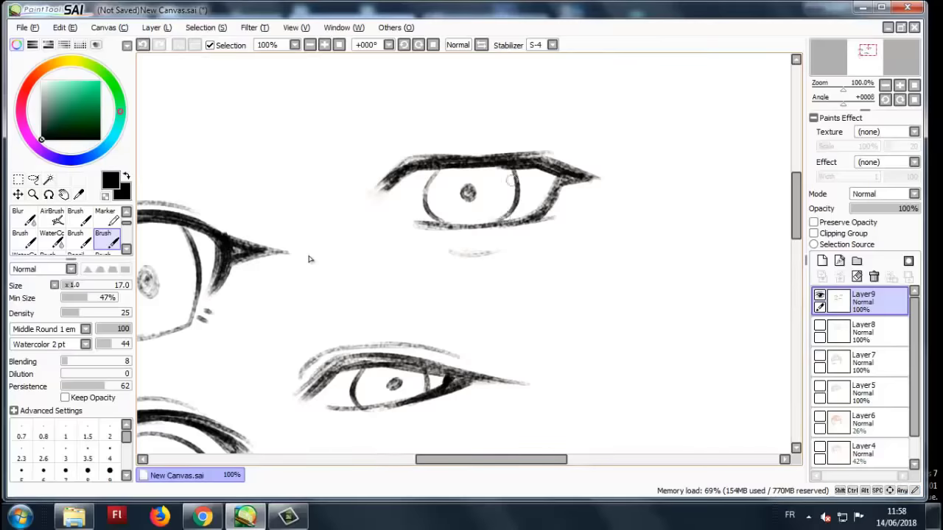
# - Draw a sparkle beside the realistic eye and handwrite a caption with a check mark above it in light orange
pyautogui.scroll(-3, 309, 258)
pyautogui.scroll(2, 310, 259)
pyautogui.click(55, 63)
pyautogui.click(80, 81)
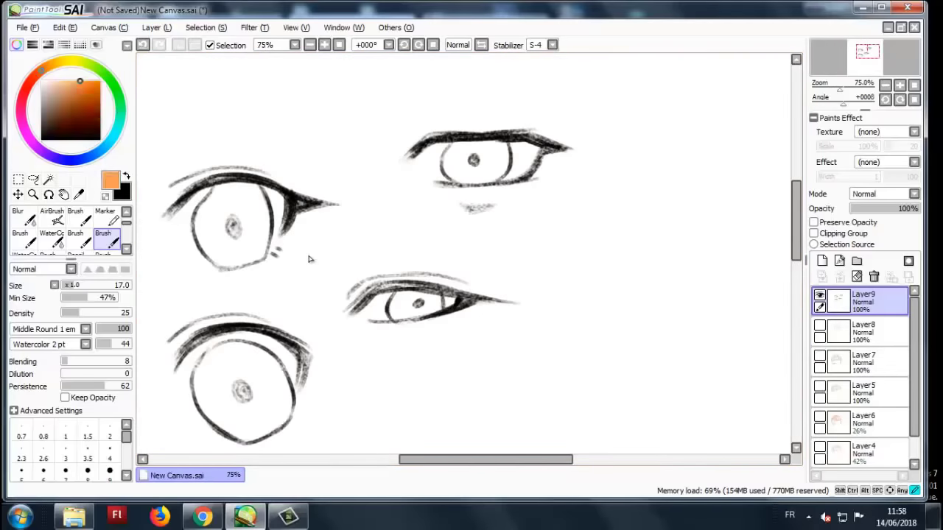
pyautogui.moveTo(573, 177)
pyautogui.mouseDown()
pyautogui.moveTo(554, 199)
pyautogui.moveTo(585, 204)
pyautogui.mouseUp()
pyautogui.scroll(-2, 309, 258)
pyautogui.scroll(2, 309, 258)
pyautogui.moveTo(340, 163)
pyautogui.mouseDown()
pyautogui.moveTo(371, 153)
pyautogui.moveTo(351, 191)
pyautogui.mouseUp()
pyautogui.moveTo(381, 158); pyautogui.dragTo(381, 176)
pyautogui.moveTo(387, 174)
pyautogui.mouseDown()
pyautogui.moveTo(412, 156)
pyautogui.moveTo(627, 109)
pyautogui.mouseUp()
pyautogui.click(376, 151)
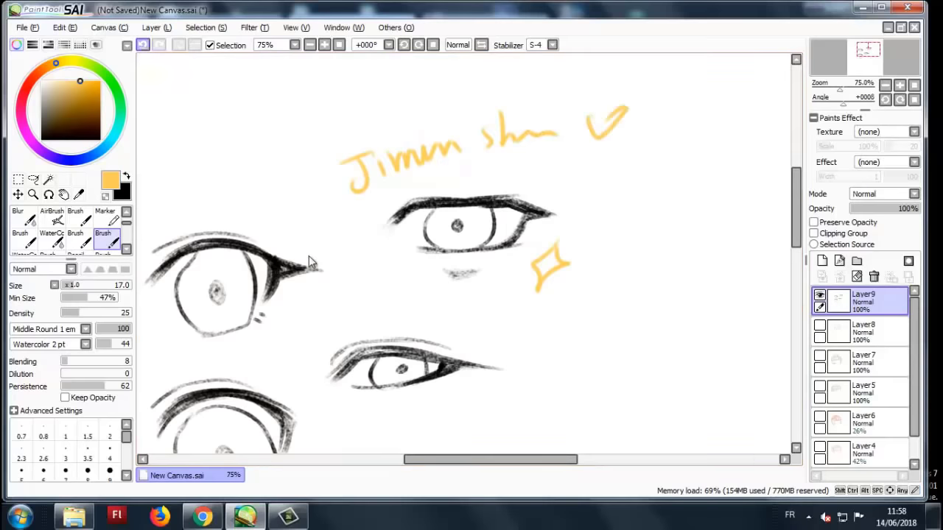
# - Undo the light orange caption, check mark and sparkle around the realistic eye
pyautogui.hotkey('ctrl', 'z')
pyautogui.hotkey('ctrl', 'z')
pyautogui.hotkey('ctrl', 'z')
pyautogui.hotkey('ctrl', 'z')
pyautogui.hotkey('ctrl', 'z')
pyautogui.hotkey('ctrl', 'z')
pyautogui.hotkey('ctrl', 'z')
pyautogui.hotkey('ctrl', 'z')
pyautogui.hotkey('ctrl', 'z')
pyautogui.hotkey('ctrl', 'z')
# - Draw a large shoujo eye's thick arched upper lash line in black below the other eyes, brush size 26
pyautogui.scroll(-2, 309, 259)
pyautogui.scroll(1, 310, 259)
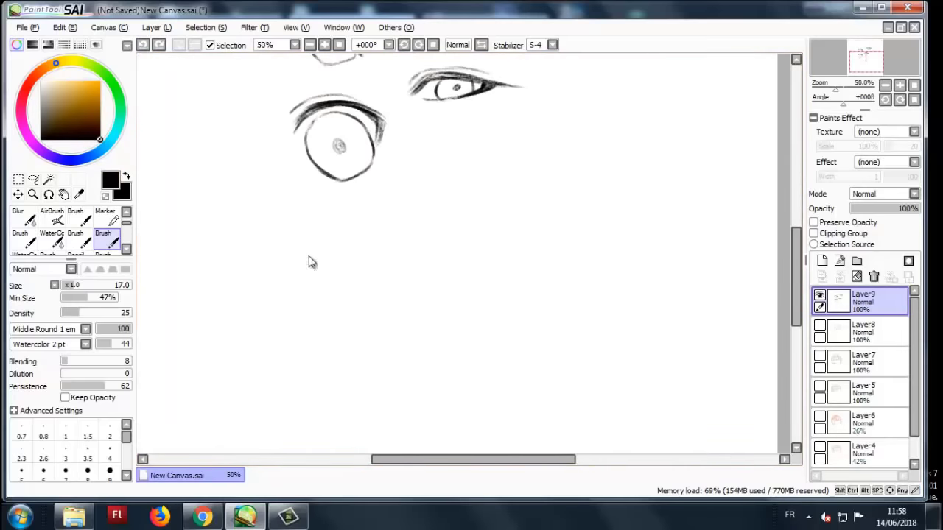
pyautogui.moveTo(385, 214)
pyautogui.mouseDown()
pyautogui.moveTo(469, 193)
pyautogui.moveTo(489, 254)
pyautogui.moveTo(482, 283)
pyautogui.mouseUp()
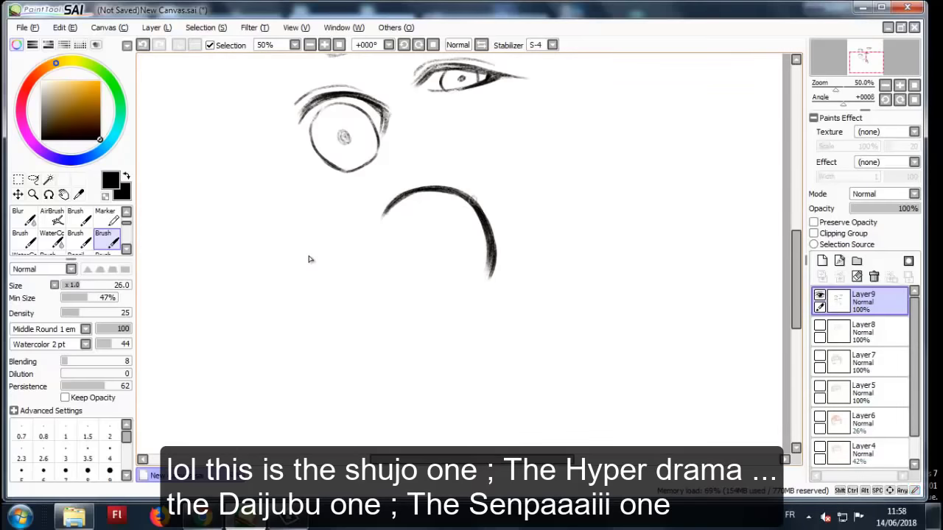
pyautogui.moveTo(391, 203); pyautogui.dragTo(483, 262)
pyautogui.moveTo(471, 206); pyautogui.dragTo(497, 287)
# - Draw the shoujo eye's eyelid crease above the lash line and a short eyebrow stroke over it
pyautogui.scroll(1, 490, 252)
pyautogui.moveTo(339, 159); pyautogui.dragTo(497, 212)
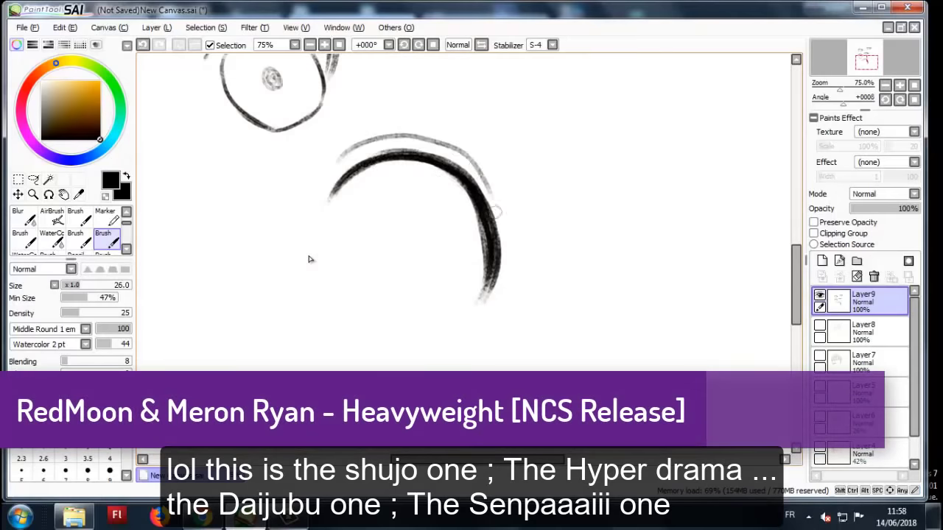
pyautogui.moveTo(350, 124)
pyautogui.mouseDown()
pyautogui.moveTo(402, 107)
pyautogui.moveTo(414, 144)
pyautogui.moveTo(388, 136)
pyautogui.moveTo(432, 129)
pyautogui.mouseUp()
# - Add four long tapered eyelashes fanning out from the shoujo eye's outer lash line, brush size 24
pyautogui.press('[')
pyautogui.moveTo(507, 217); pyautogui.dragTo(579, 230)
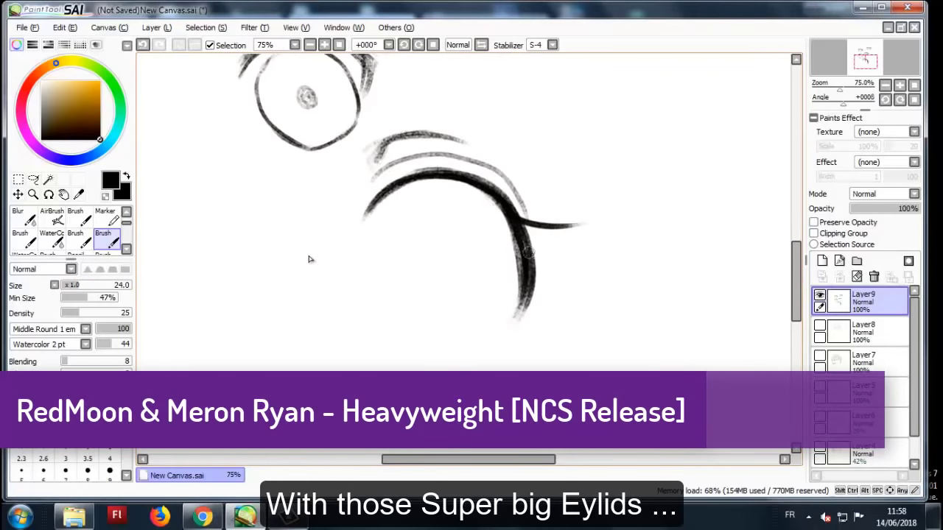
pyautogui.moveTo(519, 246); pyautogui.dragTo(583, 272)
pyautogui.moveTo(524, 276); pyautogui.dragTo(574, 292)
pyautogui.moveTo(530, 299); pyautogui.dragTo(569, 312)
pyautogui.scroll(-2, 310, 259)
pyautogui.scroll(2, 310, 259)
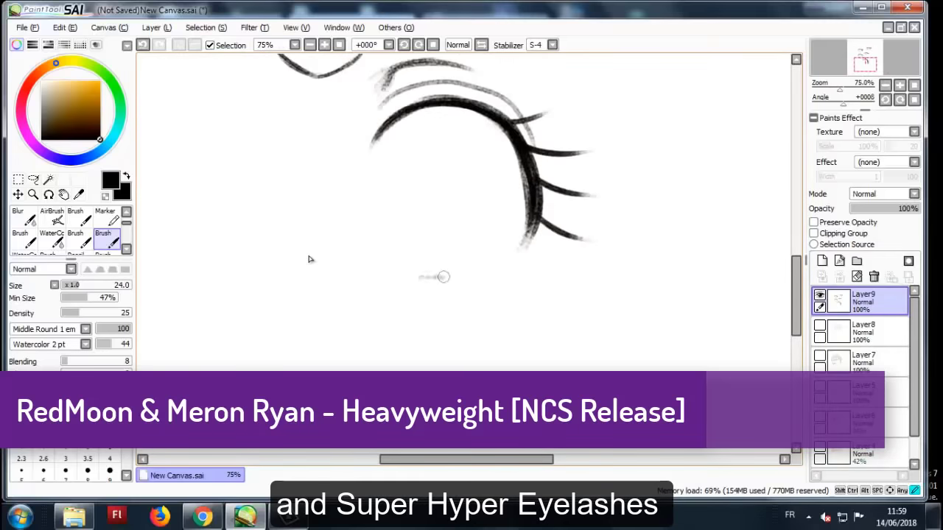
# - Outline the shoujo eye's large egg-shaped iris with a flat base and a round highlight notch at its upper inner edge, brush size 20
pyautogui.moveTo(418, 279); pyautogui.dragTo(488, 277)
pyautogui.press('[')
pyautogui.moveTo(461, 116); pyautogui.dragTo(429, 112)
pyautogui.moveTo(453, 111); pyautogui.dragTo(392, 149)
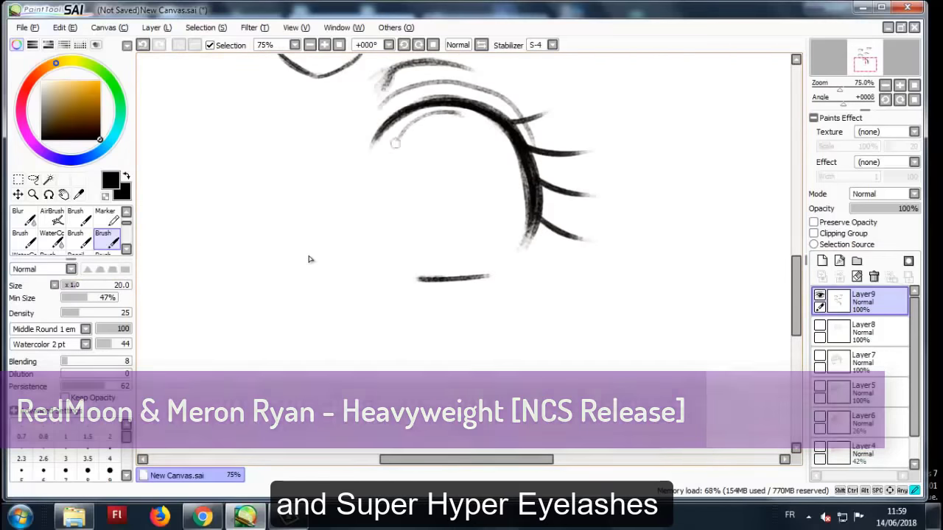
pyautogui.hotkey('ctrl', 'z')
pyautogui.moveTo(410, 168); pyautogui.dragTo(389, 186)
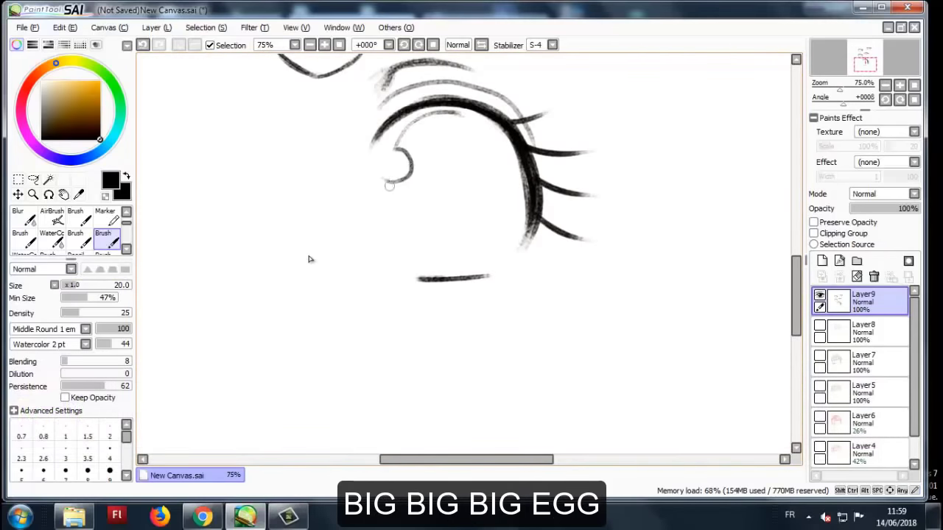
pyautogui.moveTo(385, 232); pyautogui.dragTo(416, 279)
pyautogui.moveTo(455, 118)
pyautogui.mouseDown()
pyautogui.moveTo(512, 213)
pyautogui.moveTo(503, 269)
pyautogui.moveTo(488, 279)
pyautogui.mouseUp()
pyautogui.moveTo(453, 115); pyautogui.dragTo(498, 160)
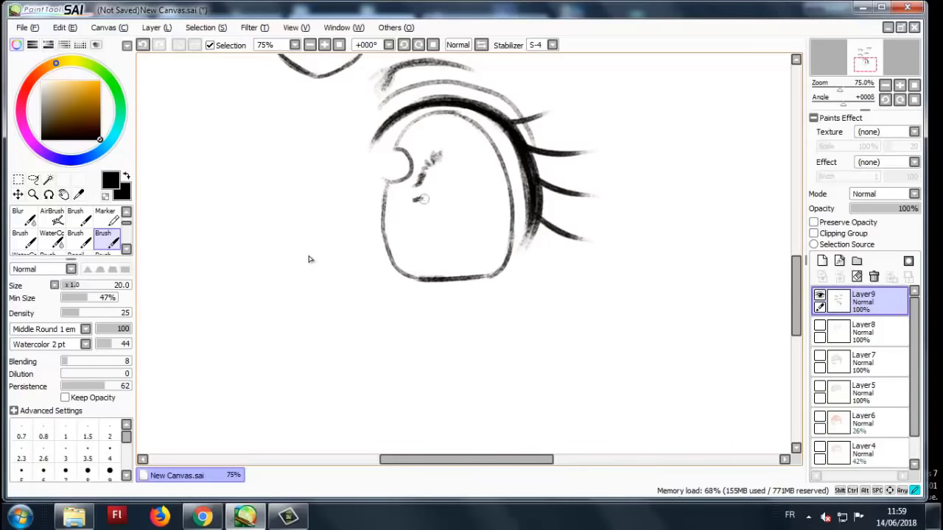
# - Draw a ring of short dashes as the pupil and surround it with circle, star and irregular highlight shapes inside the iris
pyautogui.moveTo(423, 199)
pyautogui.mouseDown()
pyautogui.moveTo(450, 233)
pyautogui.moveTo(479, 223)
pyautogui.mouseUp()
pyautogui.moveTo(476, 177); pyautogui.dragTo(451, 155)
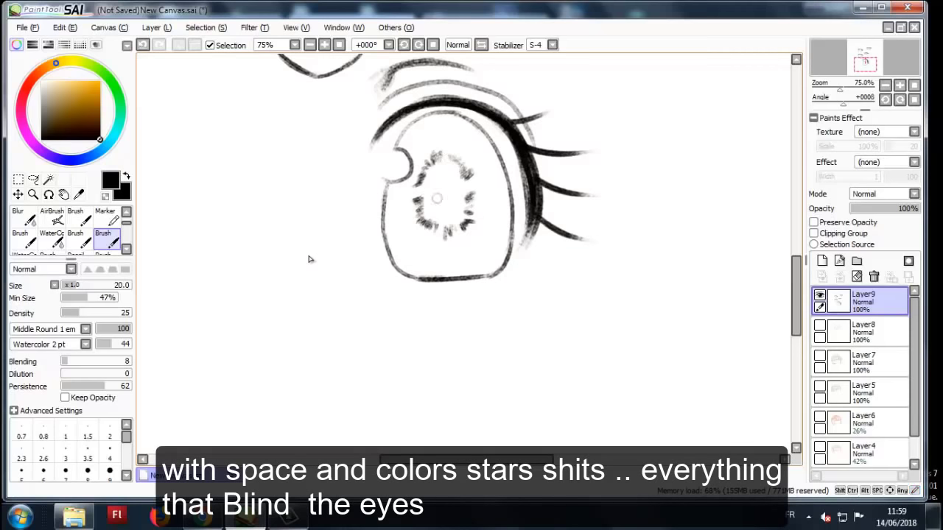
pyautogui.moveTo(416, 239)
pyautogui.mouseDown()
pyautogui.moveTo(488, 251)
pyautogui.moveTo(489, 192)
pyautogui.moveTo(454, 145)
pyautogui.moveTo(433, 145)
pyautogui.moveTo(412, 232)
pyautogui.moveTo(485, 258)
pyautogui.moveTo(492, 233)
pyautogui.mouseUp()
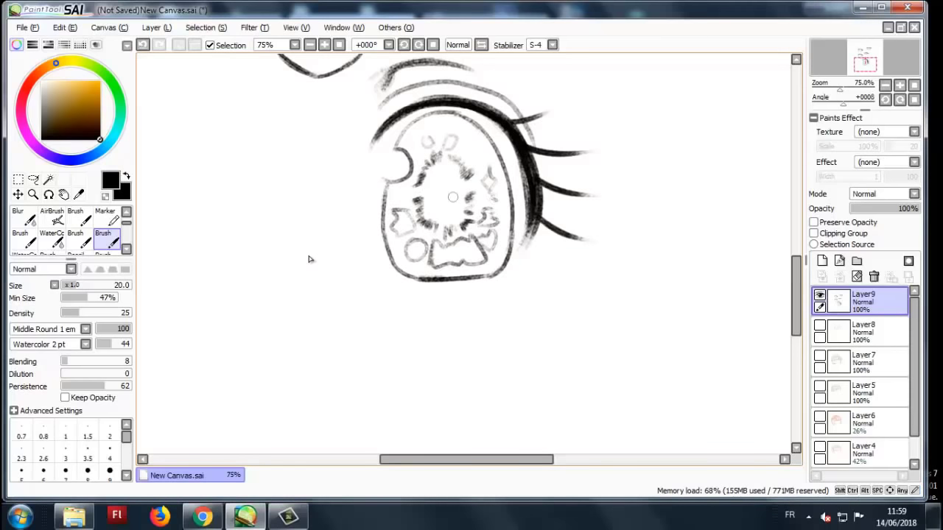
# - Thicken the shoujo eye's upper and outer lash line and darken the line along the bottom of the iris
pyautogui.scroll(-3, 310, 259)
pyautogui.scroll(3, 309, 259)
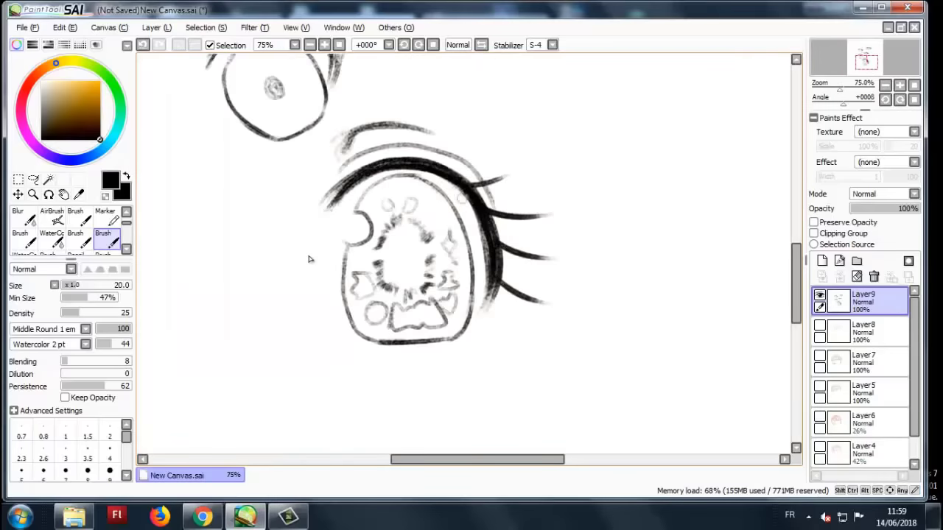
pyautogui.moveTo(446, 168)
pyautogui.mouseDown()
pyautogui.moveTo(498, 212)
pyautogui.moveTo(512, 298)
pyautogui.moveTo(442, 343)
pyautogui.moveTo(356, 347)
pyautogui.mouseUp()
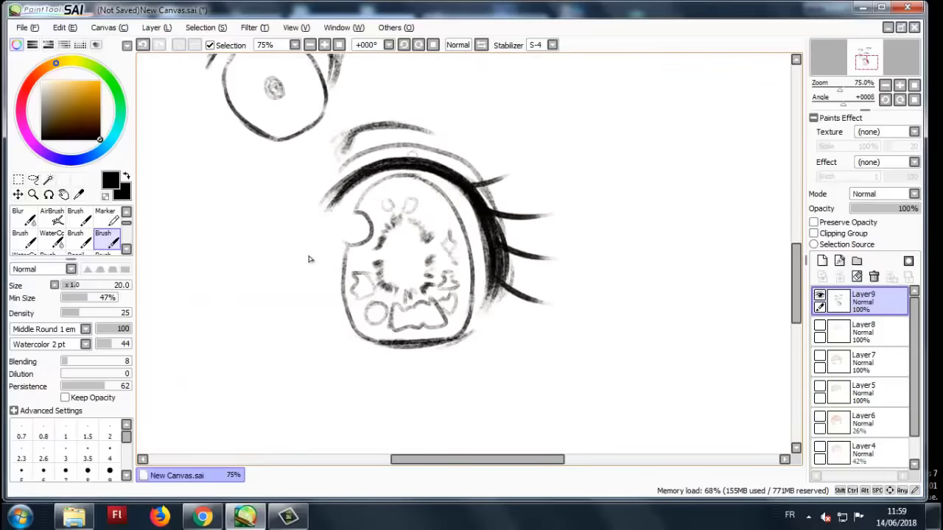
pyautogui.moveTo(412, 155)
pyautogui.mouseDown()
pyautogui.moveTo(347, 176)
pyautogui.moveTo(468, 182)
pyautogui.mouseUp()
# - Draw a cheek and jaw contour around the shoujo eye, with a triangular open mouth and two small oval eyebrows
pyautogui.scroll(-3, 309, 259)
pyautogui.scroll(2, 309, 259)
pyautogui.moveTo(438, 230)
pyautogui.mouseDown()
pyautogui.moveTo(392, 249)
pyautogui.moveTo(443, 234)
pyautogui.mouseUp()
pyautogui.scroll(-2, 310, 259)
pyautogui.scroll(1, 309, 258)
pyautogui.scroll(-2, 310, 259)
pyautogui.moveTo(520, 219)
pyautogui.mouseDown()
pyautogui.moveTo(346, 333)
pyautogui.moveTo(431, 346)
pyautogui.moveTo(513, 308)
pyautogui.mouseUp()
# - Handwrite "senpaii" with wavy tails beneath the face and draw three hearts around it, brush size 47
pyautogui.moveTo(540, 340); pyautogui.dragTo(635, 308)
pyautogui.moveTo(532, 325); pyautogui.dragTo(549, 347)
pyautogui.click(536, 307)
pyautogui.moveTo(622, 347); pyautogui.dragTo(675, 336)
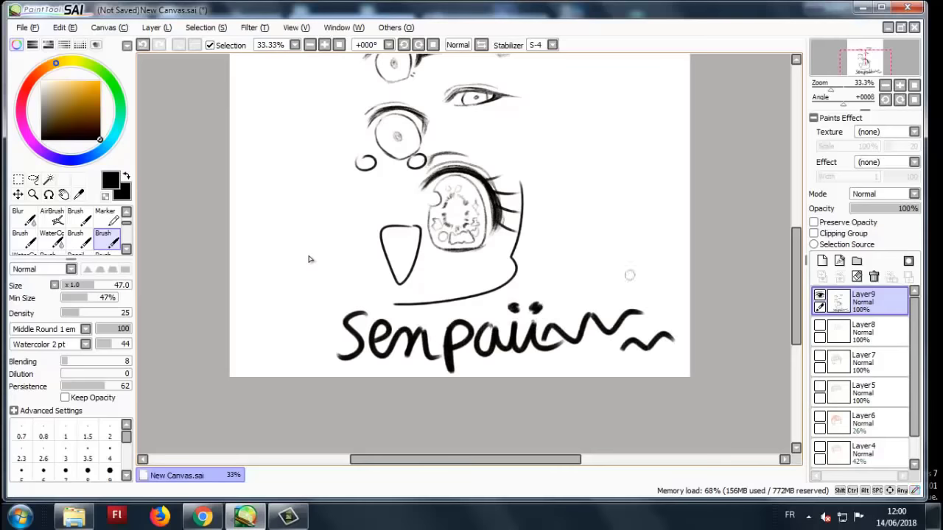
pyautogui.moveTo(608, 286); pyautogui.dragTo(575, 251)
pyautogui.moveTo(291, 317); pyautogui.dragTo(332, 272)
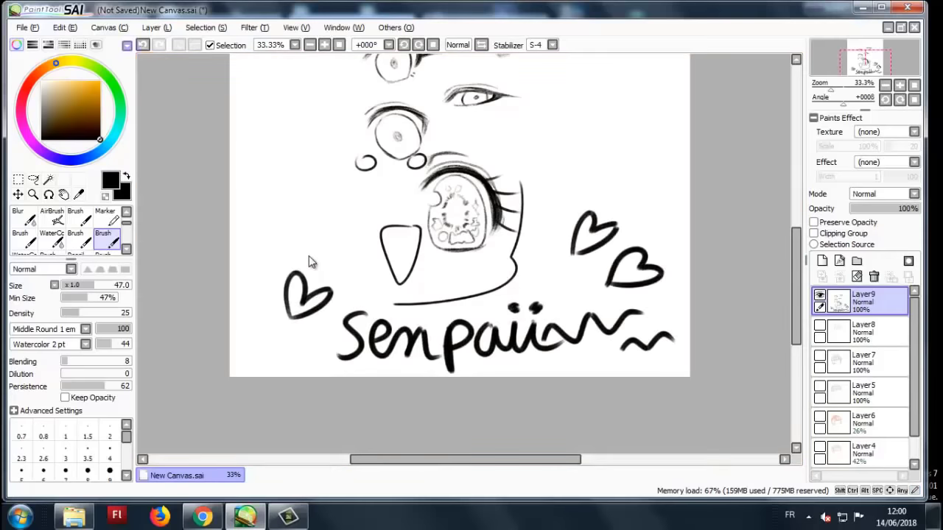
# - Undo the hearts and the handwritten "senpaii" caption
pyautogui.hotkey('ctrl', 'z')
pyautogui.hotkey('ctrl', 'z')
pyautogui.hotkey('ctrl', 'z')
pyautogui.hotkey('ctrl', 'z')
pyautogui.hotkey('ctrl', 'z')
pyautogui.hotkey('ctrl', 'z')
pyautogui.hotkey('ctrl', 'z')
pyautogui.hotkey('ctrl', 'z')
pyautogui.hotkey('ctrl', 'z')
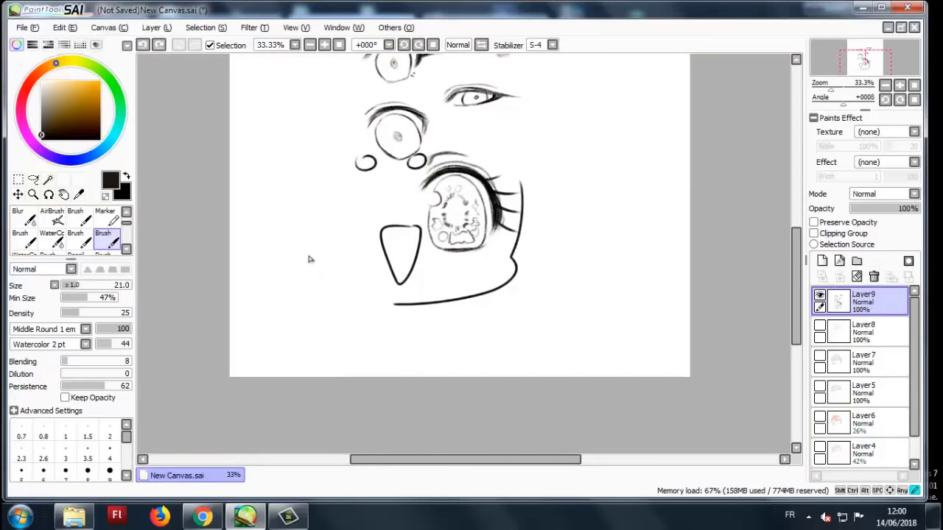
# - Draw puffy tears over the shoujo eye's lower edge and break up the lower iris outline, brush size 21
pyautogui.hotkey('ctrl', '+')
pyautogui.moveTo(417, 237); pyautogui.dragTo(479, 190)
pyautogui.moveTo(483, 193)
pyautogui.mouseDown()
pyautogui.moveTo(520, 221)
pyautogui.moveTo(475, 250)
pyautogui.moveTo(475, 221)
pyautogui.moveTo(453, 245)
pyautogui.moveTo(420, 236)
pyautogui.moveTo(413, 210)
pyautogui.mouseUp()
pyautogui.hotkey('ctrl', '-')
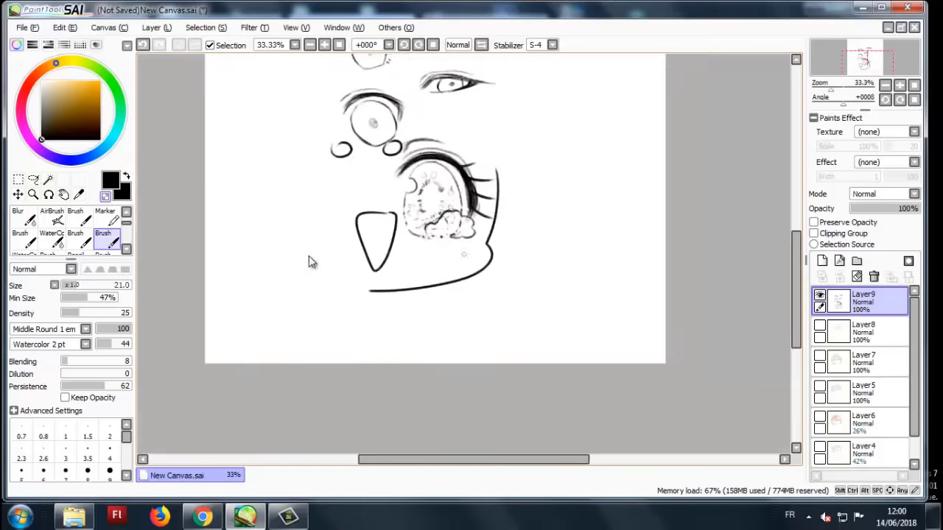
# - Erase the triangular mouth and oval eyebrows, and draw a small wavy mouth and two new oval eyebrows at brush size 20
pyautogui.moveTo(372, 269)
pyautogui.mouseDown()
pyautogui.moveTo(390, 237)
pyautogui.moveTo(381, 195)
pyautogui.mouseUp()
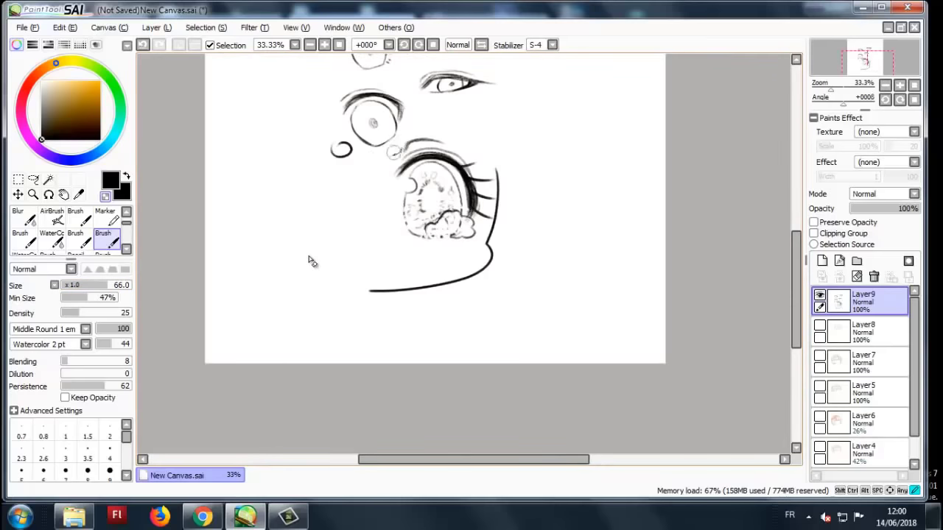
pyautogui.hotkey('ctrl', '+')
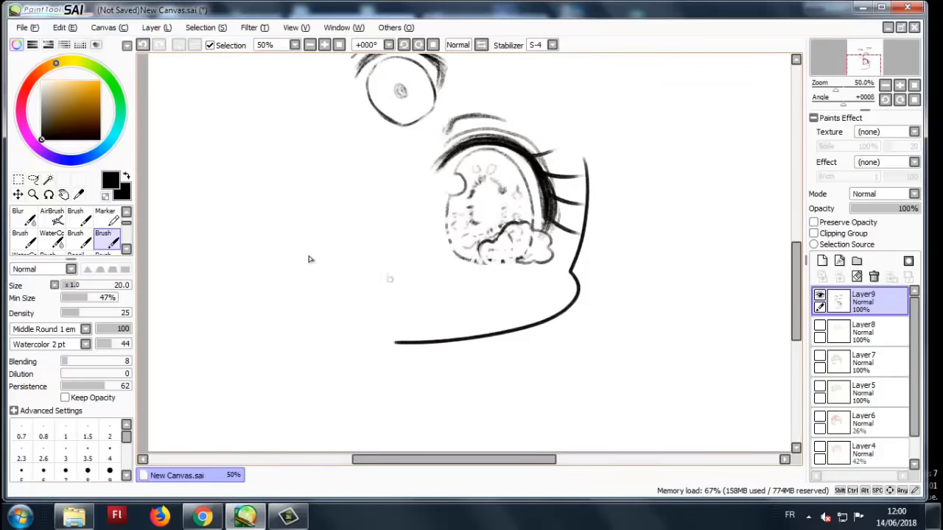
pyautogui.moveTo(378, 287)
pyautogui.mouseDown()
pyautogui.moveTo(410, 277)
pyautogui.moveTo(440, 295)
pyautogui.mouseUp()
pyautogui.moveTo(376, 134); pyautogui.dragTo(370, 136)
pyautogui.moveTo(423, 135); pyautogui.dragTo(417, 137)
# - Handwrite the caption "Anata ...watachi ... No more relationship" in black beneath the crying face
pyautogui.hotkey('ctrl', '-')
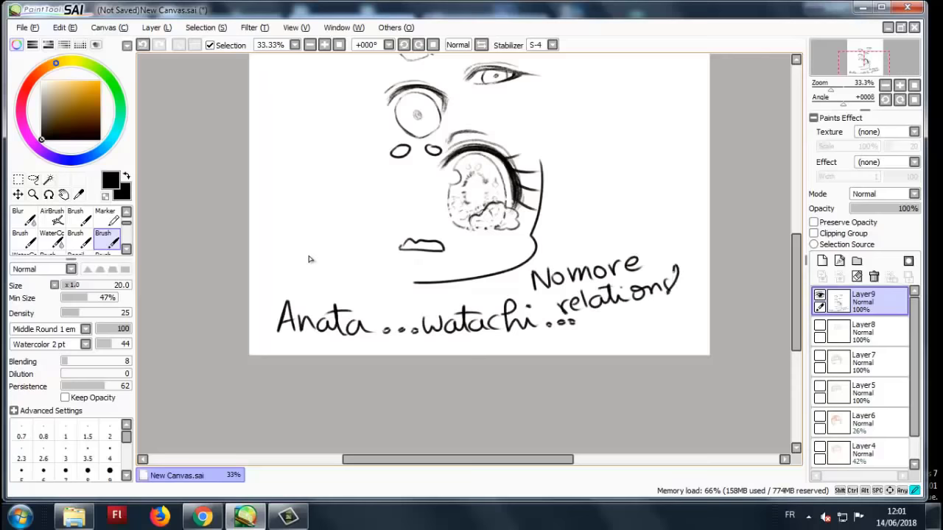
pyautogui.moveTo(673, 289); pyautogui.dragTo(706, 293)
pyautogui.hotkey('ctrl', '-')
# - Hatch orange blush on both cheeks of the crying face and add a small ear with orange hatching
pyautogui.keyDown('alt'); pyautogui.click(312, 252); pyautogui.keyUp('alt')
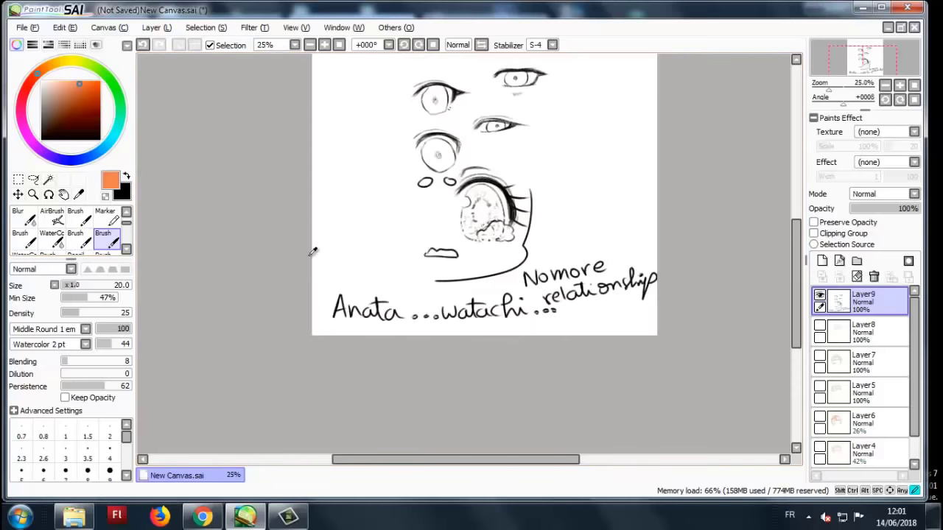
pyautogui.hotkey('ctrl', '+')
pyautogui.moveTo(453, 240)
pyautogui.mouseDown()
pyautogui.moveTo(516, 246)
pyautogui.moveTo(518, 265)
pyautogui.mouseUp()
pyautogui.moveTo(390, 224); pyautogui.dragTo(434, 215)
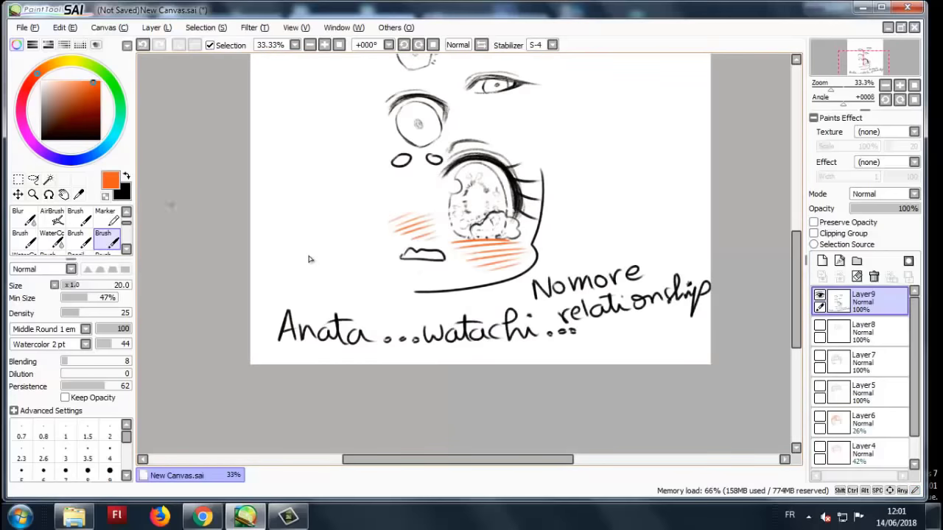
pyautogui.moveTo(542, 214)
pyautogui.mouseDown()
pyautogui.moveTo(560, 221)
pyautogui.moveTo(536, 250)
pyautogui.mouseUp()
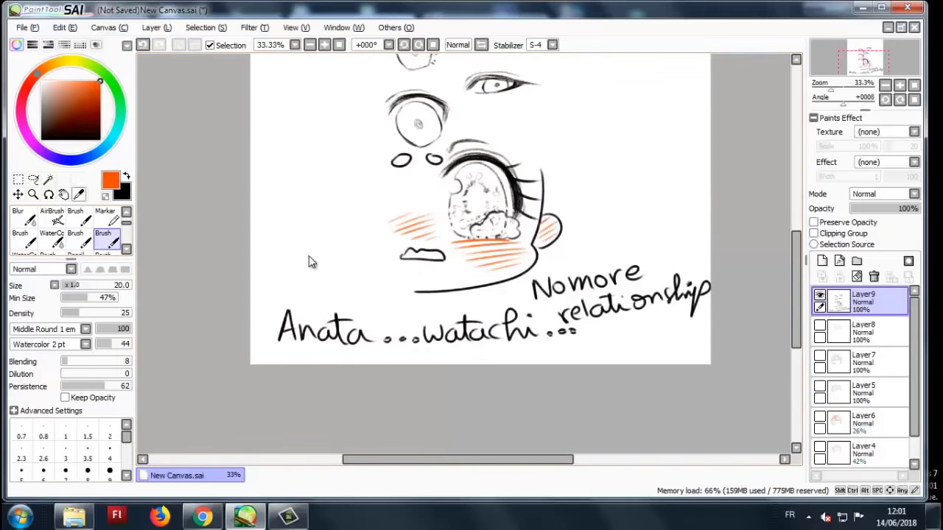
# - Switch back to black and close the canvas with the eye sketches
pyautogui.press('x')
pyautogui.press('b')
pyautogui.hotkey('ctrl', '-')
pyautogui.hotkey('ctrl', '+')
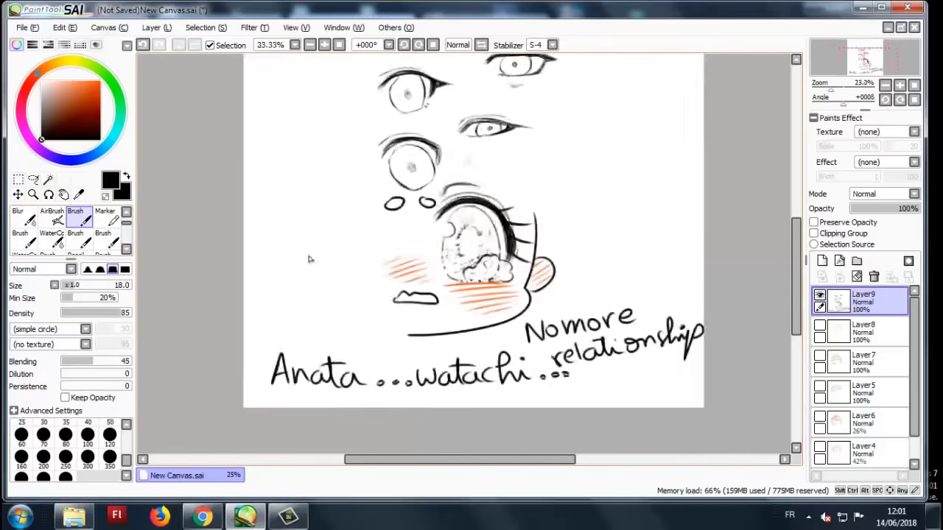
pyautogui.hotkey('ctrl', '-')
pyautogui.click(913, 28)
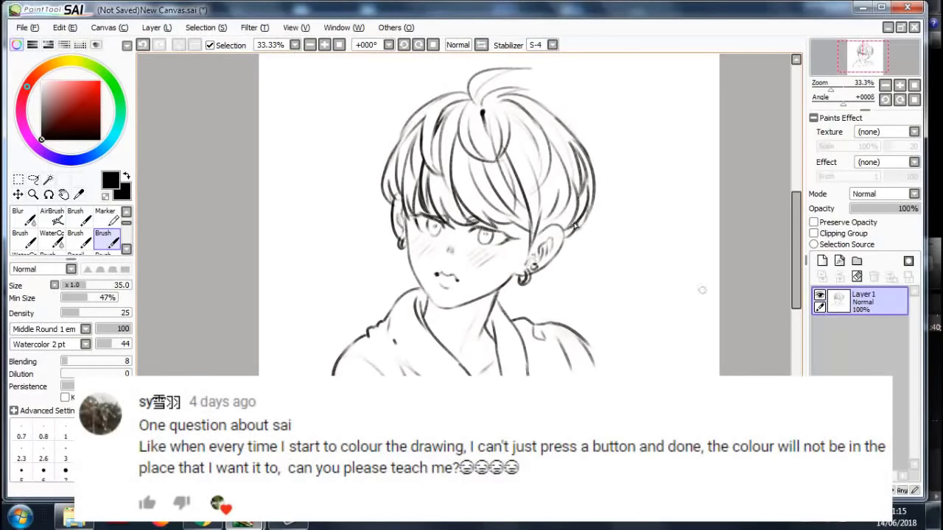
# - Add a layer below the line art and prepare the Bucket with a muted brown, Transparency (Strict) detection, difference 71 and target All Image
pyautogui.click(823, 261)
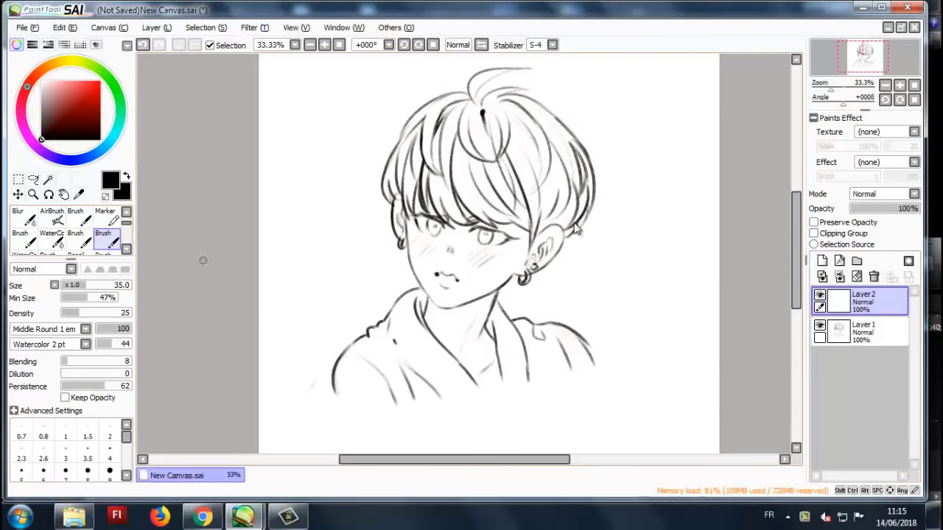
pyautogui.press('g')
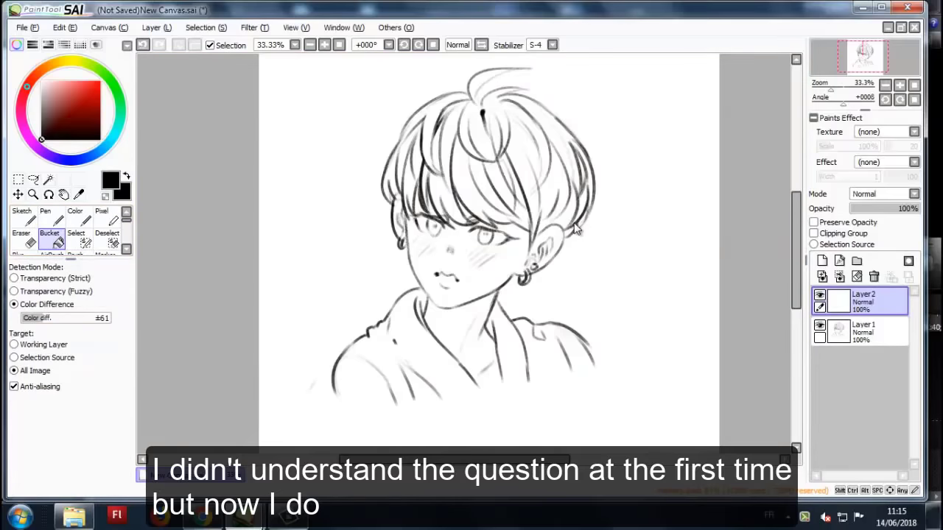
pyautogui.press('Up')
pyautogui.press('Up')
pyautogui.click(87, 85)
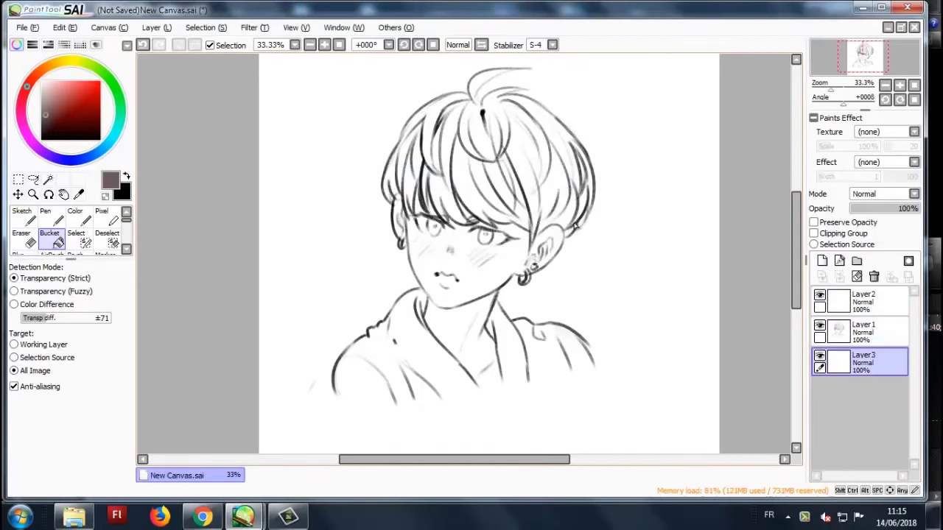
# - Try filling the hair at transparency difference 71, once targeting All Image and once Working Layer, undoing each fill
pyautogui.click(576, 225)
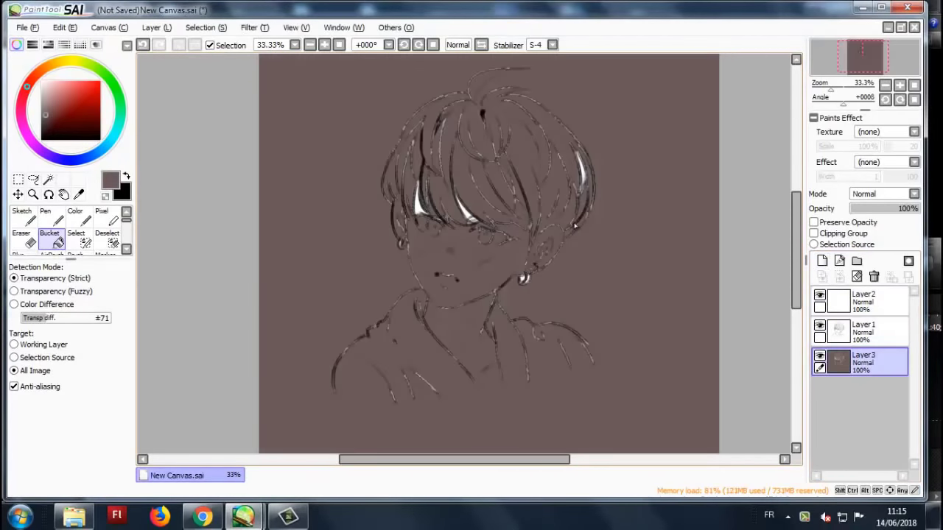
pyautogui.hotkey('ctrl', 'z')
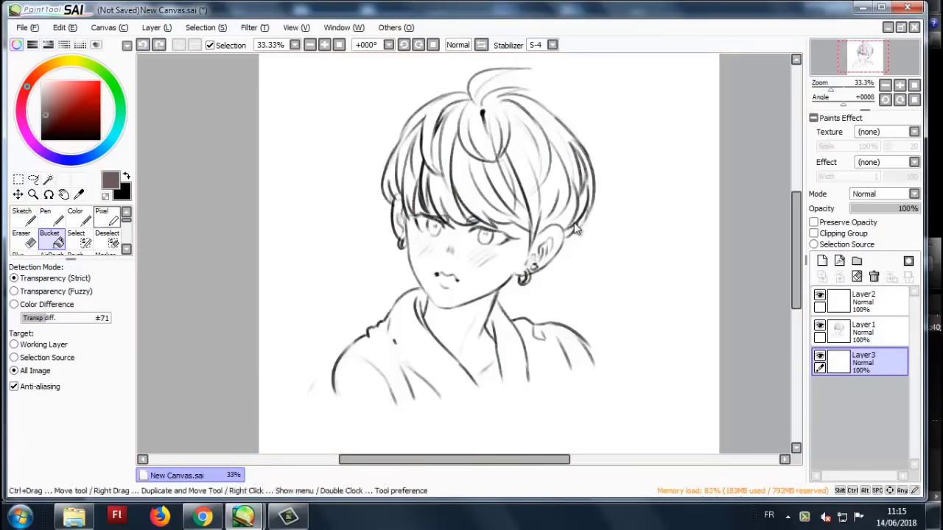
pyautogui.click(575, 225)
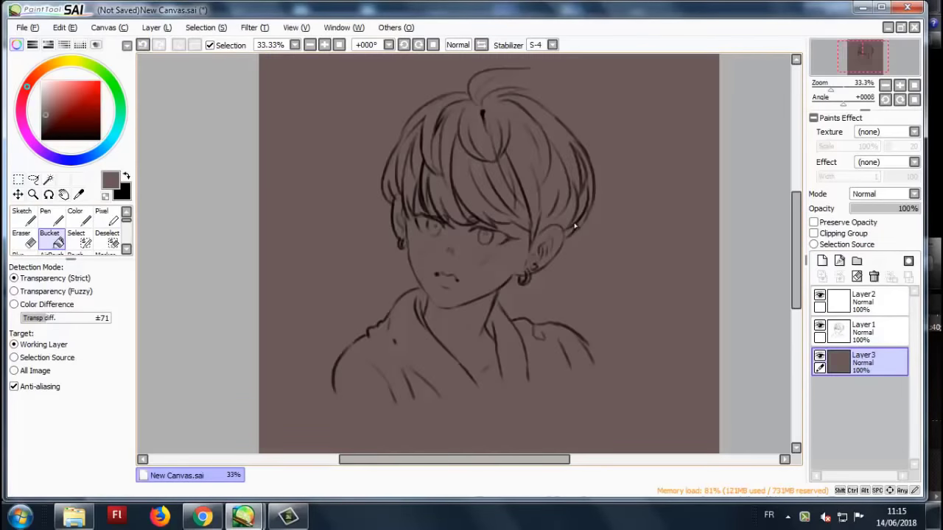
pyautogui.hotkey('ctrl', 'z')
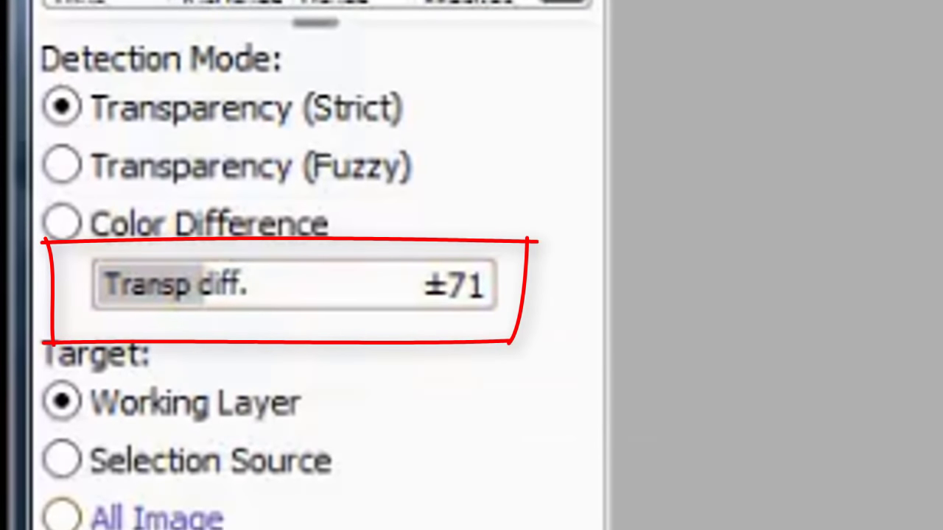
# - Set the Bucket target to All Image and the transparency difference to 31, try filling the hair and undo the fill
pyautogui.click(61, 516)
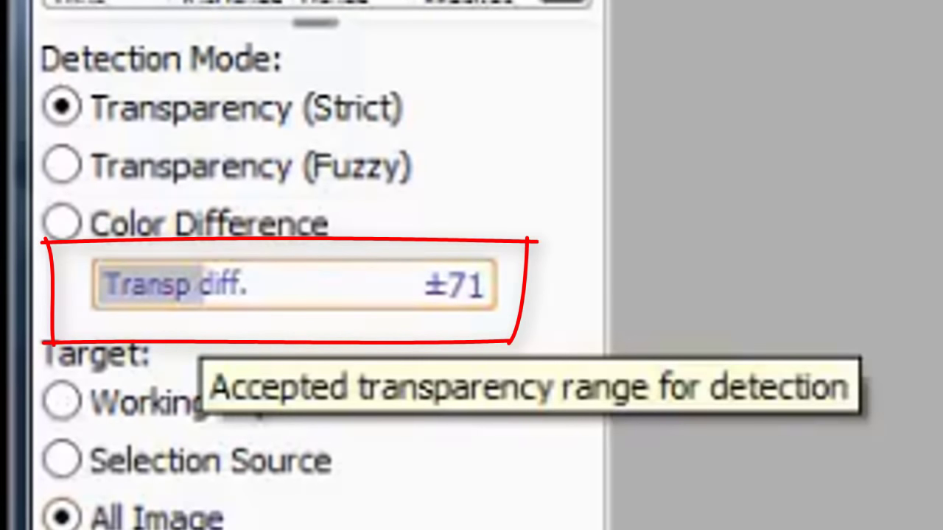
pyautogui.moveTo(205, 285)
pyautogui.mouseDown()
pyautogui.moveTo(429, 285)
pyautogui.moveTo(118, 285)
pyautogui.mouseUp()
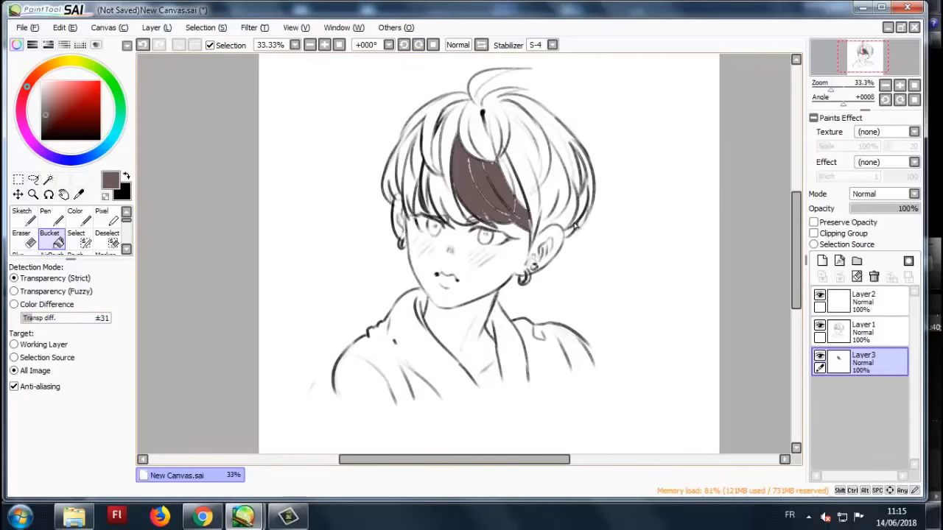
pyautogui.click(574, 226)
pyautogui.hotkey('ctrl', 'z')
# - Lower the Bucket's transparency difference to 19, try filling the hair again and undo it
pyautogui.moveTo(32, 318); pyautogui.dragTo(28, 317)
pyautogui.click(575, 226)
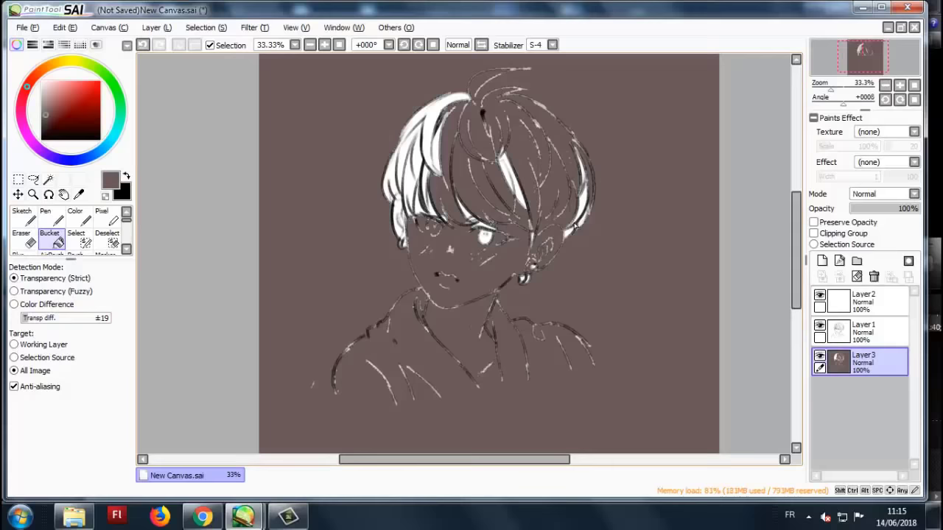
pyautogui.hotkey('ctrl', 'z')
# - Fill the hair sections with muted brown on the layer below the line art, using transparency differences of 0 and 7
pyautogui.click(575, 227)
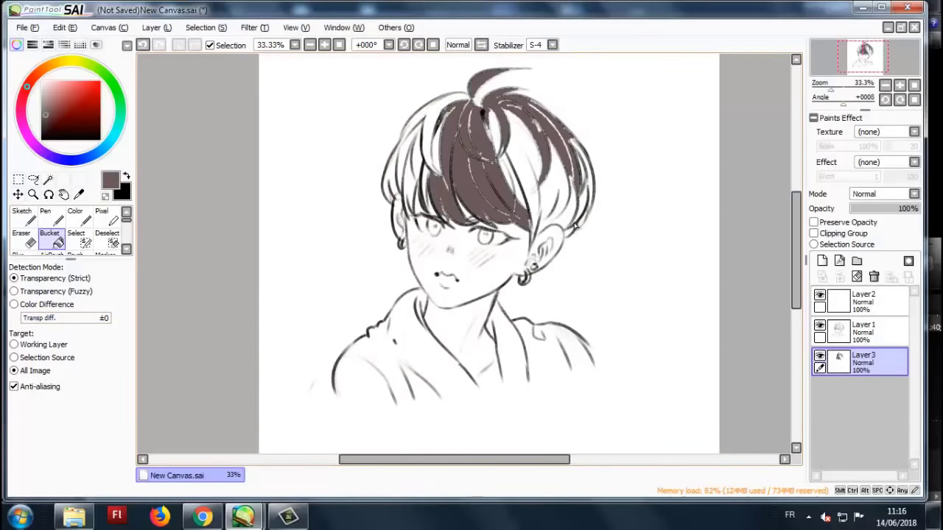
pyautogui.scroll(-1, 575, 226)
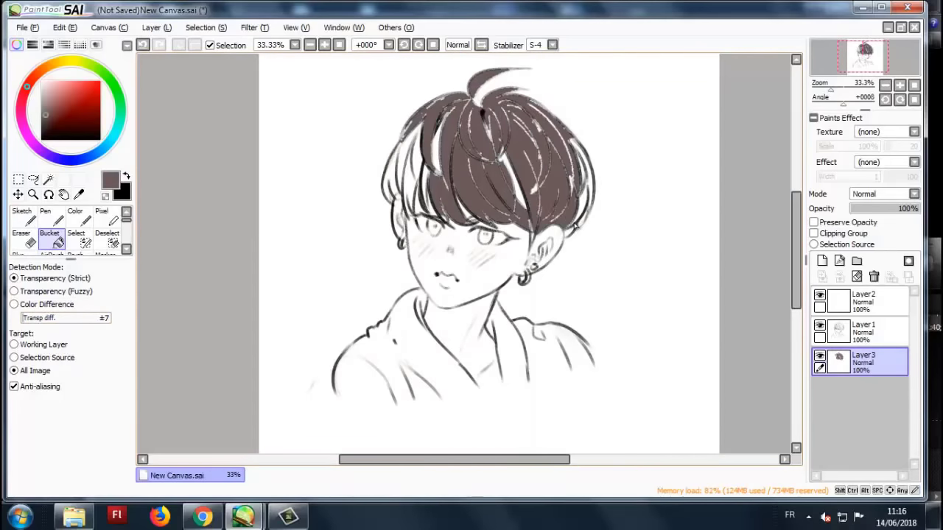
# - Paint over the remaining white gaps between the hair strands in the same muted brown with the Brush
pyautogui.scroll(4, 575, 226)
pyautogui.press('n')
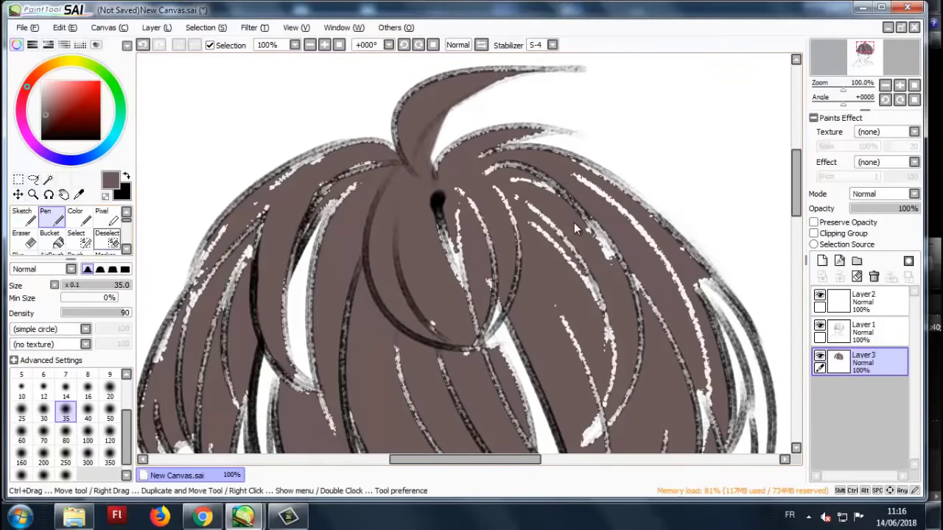
pyautogui.press('b')
pyautogui.scroll(-2, 575, 225)
pyautogui.moveTo(343, 210)
pyautogui.mouseDown()
pyautogui.moveTo(321, 203)
pyautogui.moveTo(285, 254)
pyautogui.moveTo(306, 279)
pyautogui.moveTo(376, 252)
pyautogui.moveTo(396, 188)
pyautogui.mouseUp()
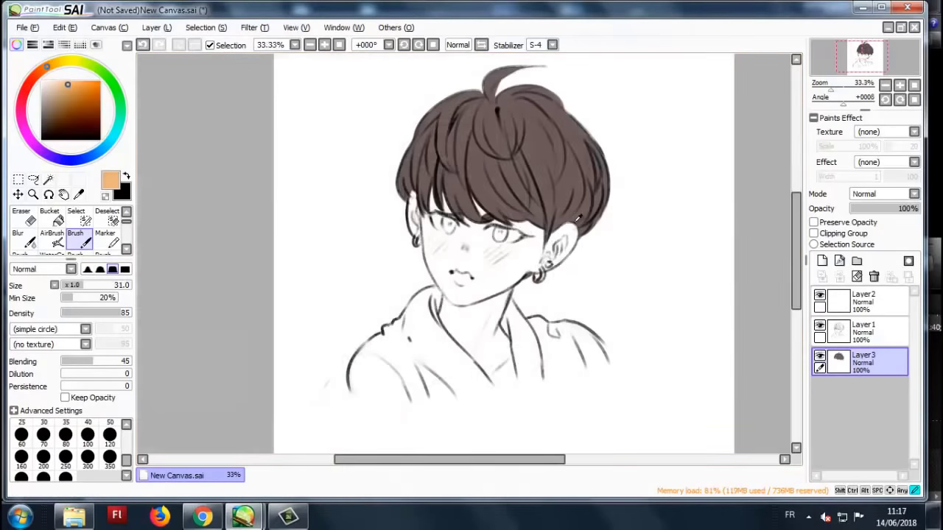
# - Close the jacket's open lower edge with a light orange brush stroke and fill both jacket halves with the Bucket
pyautogui.scroll(1, 348, 333)
pyautogui.moveTo(339, 328)
pyautogui.mouseDown()
pyautogui.moveTo(477, 332)
pyautogui.moveTo(724, 284)
pyautogui.mouseUp()
pyautogui.click(50, 216)
pyautogui.click(442, 265)
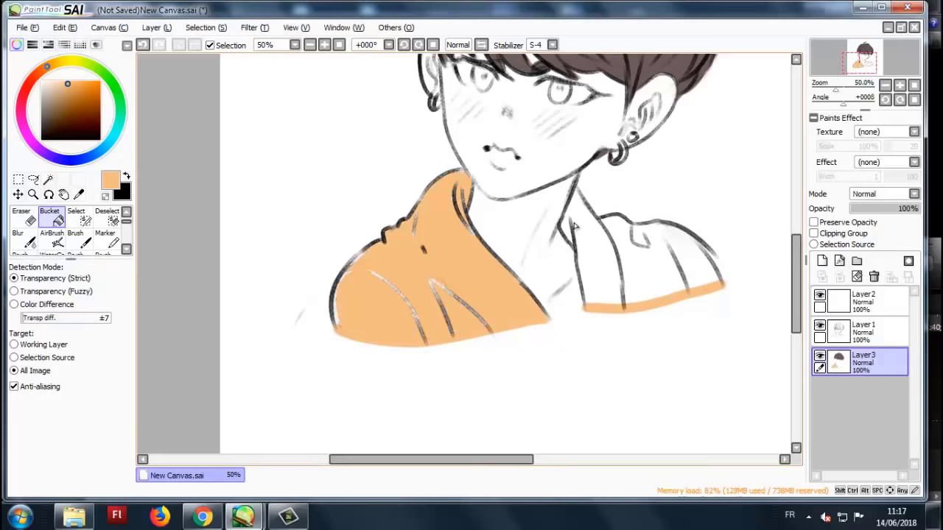
pyautogui.click(575, 226)
# - Cover the white gaps along the jacket's lines with the size 31 Brush and erase the spill below its hem
pyautogui.scroll(1, 575, 226)
pyautogui.press('b')
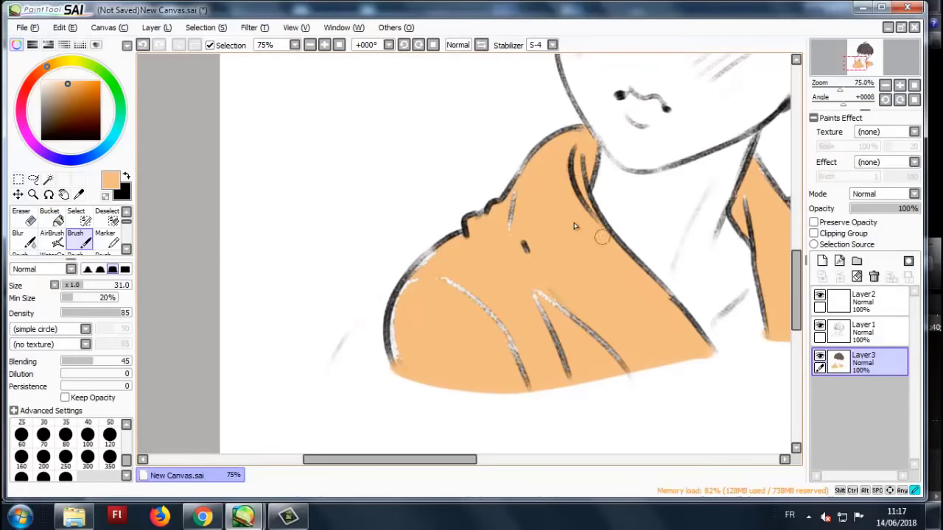
pyautogui.moveTo(431, 256); pyautogui.dragTo(400, 326)
pyautogui.moveTo(442, 278); pyautogui.dragTo(525, 385)
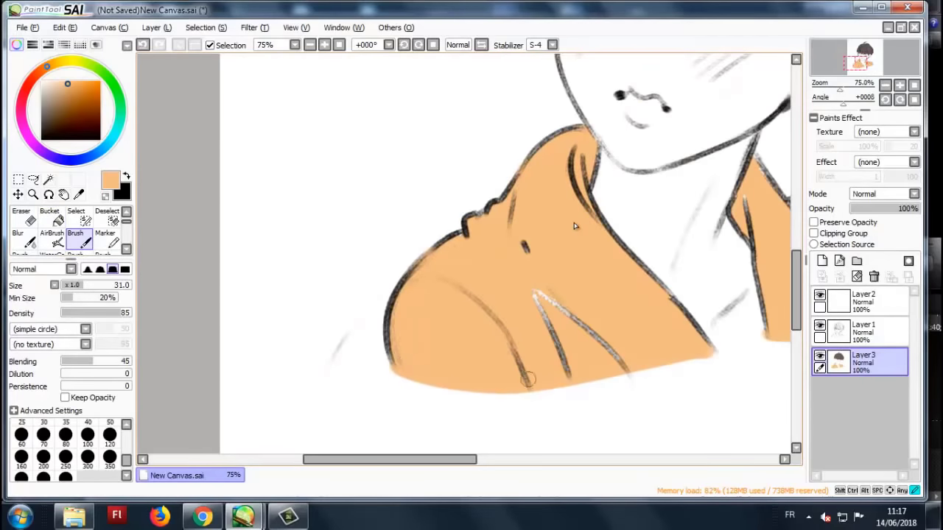
pyautogui.moveTo(534, 291)
pyautogui.mouseDown()
pyautogui.moveTo(564, 364)
pyautogui.moveTo(627, 365)
pyautogui.mouseUp()
pyautogui.moveTo(747, 187)
pyautogui.mouseDown()
pyautogui.moveTo(540, 225)
pyautogui.moveTo(602, 332)
pyautogui.mouseUp()
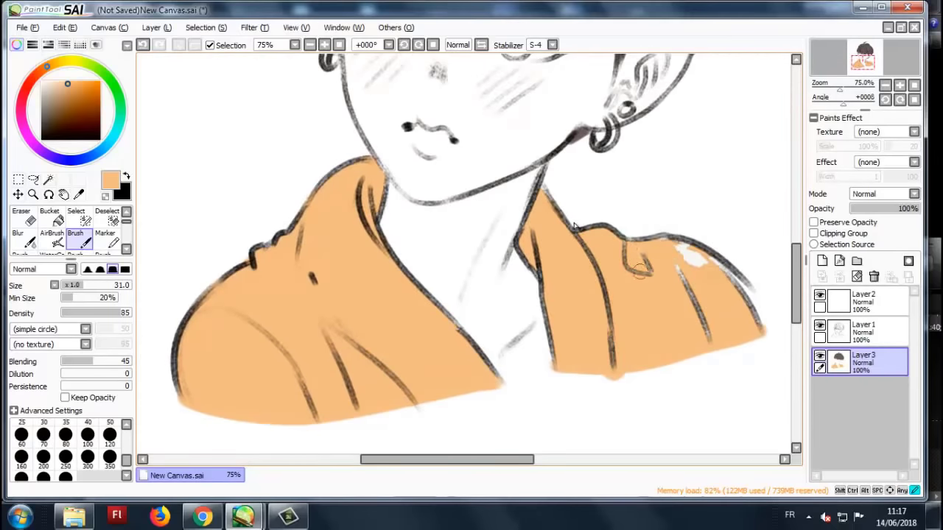
pyautogui.moveTo(713, 274)
pyautogui.mouseDown()
pyautogui.moveTo(704, 258)
pyautogui.moveTo(751, 308)
pyautogui.mouseUp()
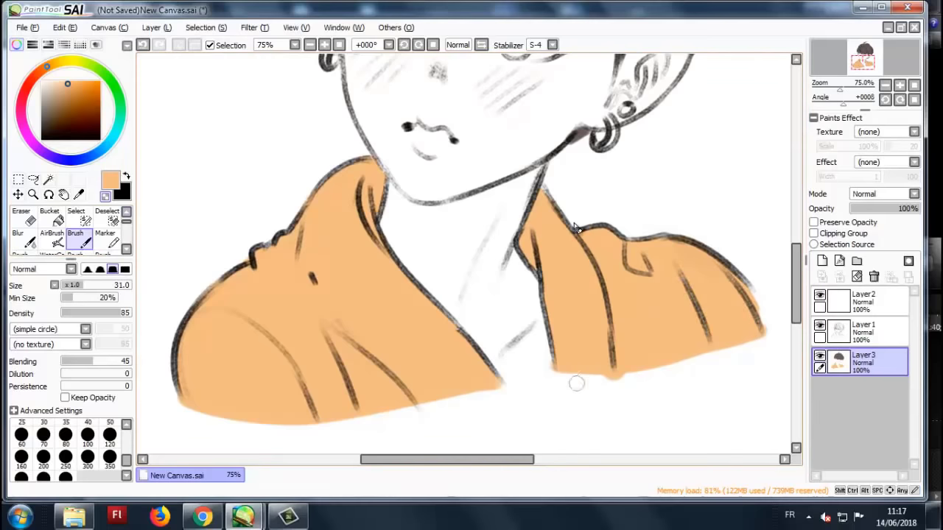
pyautogui.moveTo(576, 383); pyautogui.dragTo(642, 379)
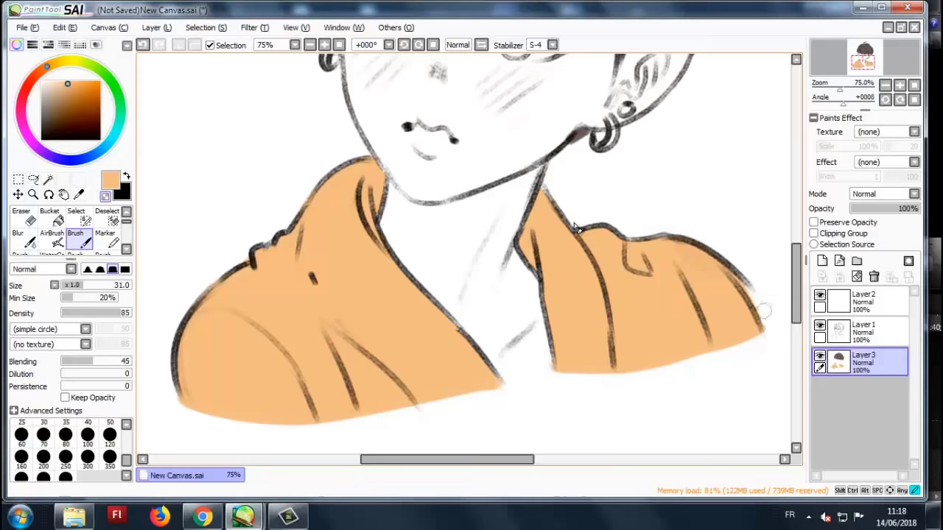
# - Toggle the visibility of the colour layer Layer3 to compare the drawing, leaving it hidden
pyautogui.scroll(-5, 576, 228)
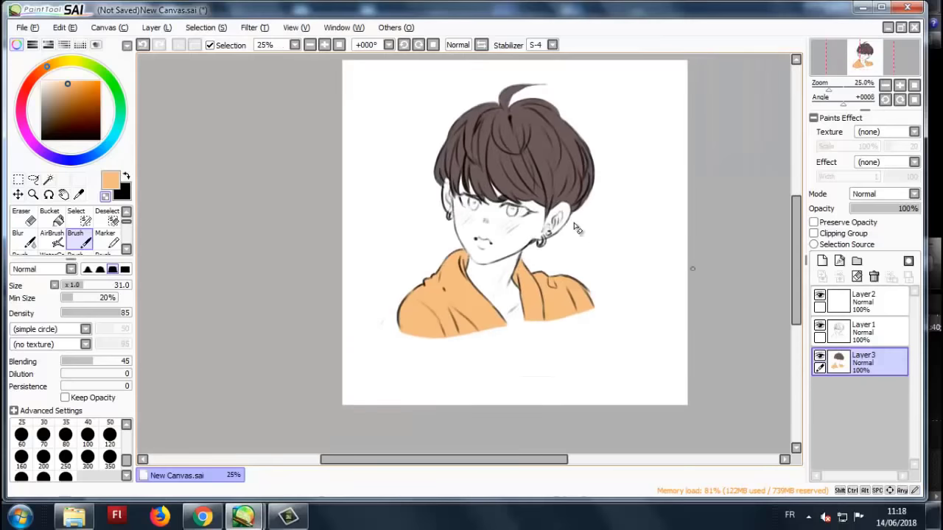
pyautogui.hotkey('ctrl', 'h')
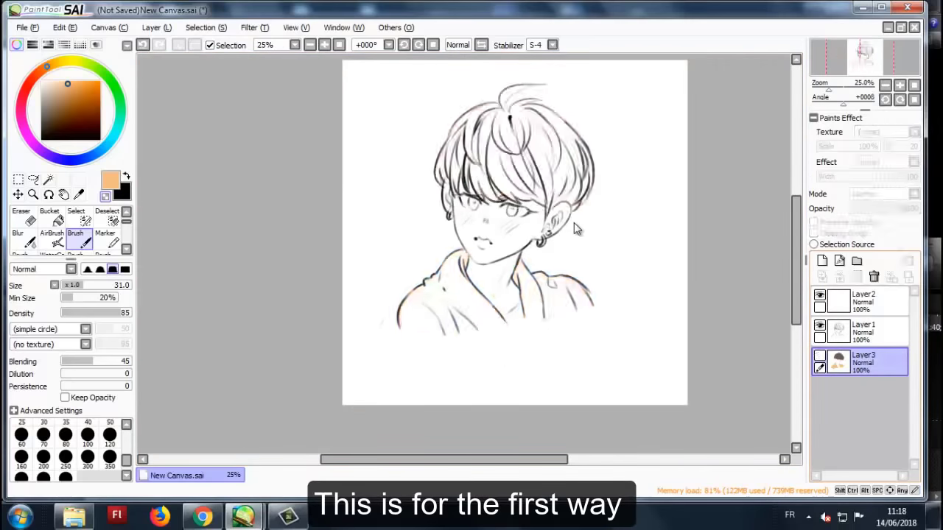
pyautogui.hotkey('ctrl', 'h')
pyautogui.scroll(-1, 574, 224)
pyautogui.scroll(1, 577, 229)
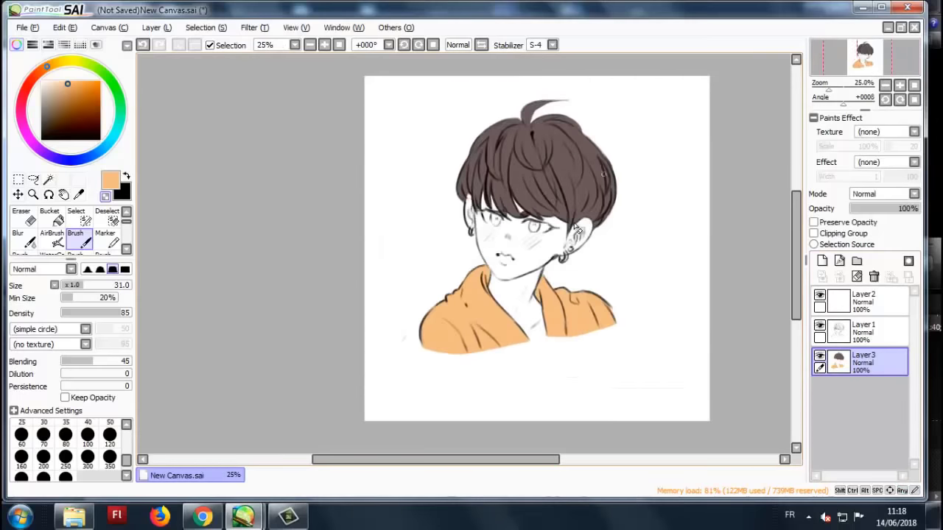
pyautogui.hotkey('ctrl', 'h')
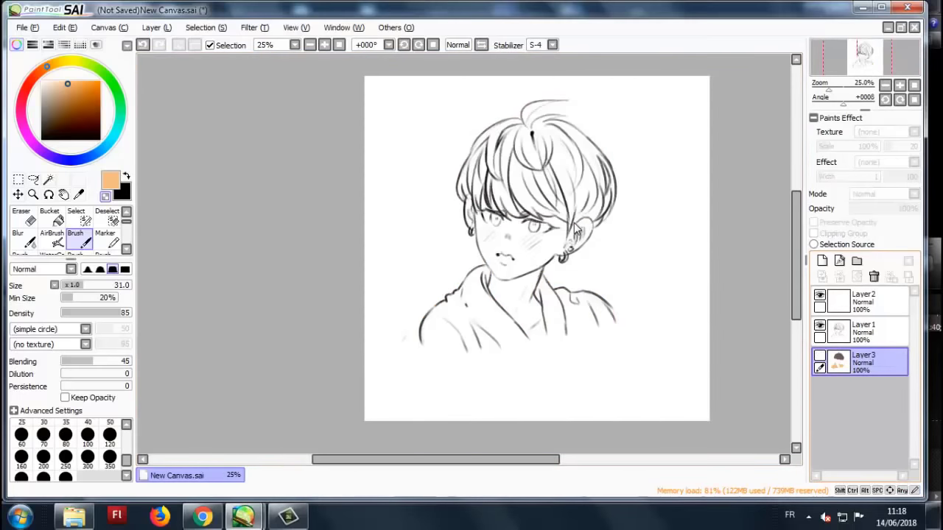
# - On Layer1, draw a selection line across the open bottom of the jacket with the Select pen at size 35
pyautogui.press('Up')
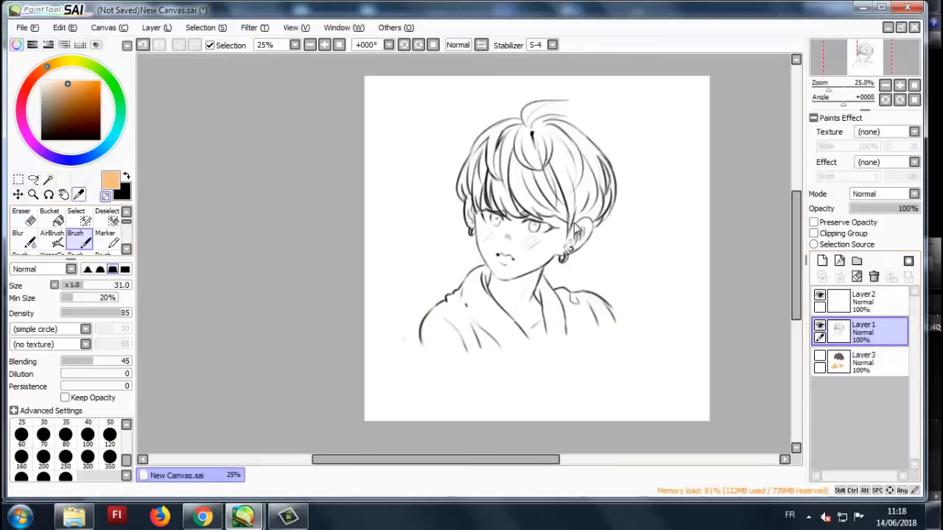
pyautogui.press('s')
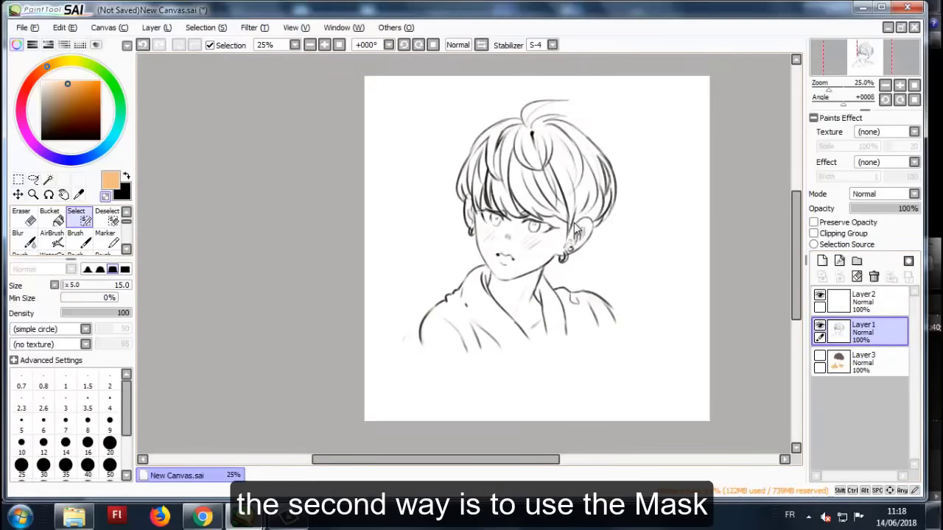
pyautogui.press('[')
pyautogui.press('[')
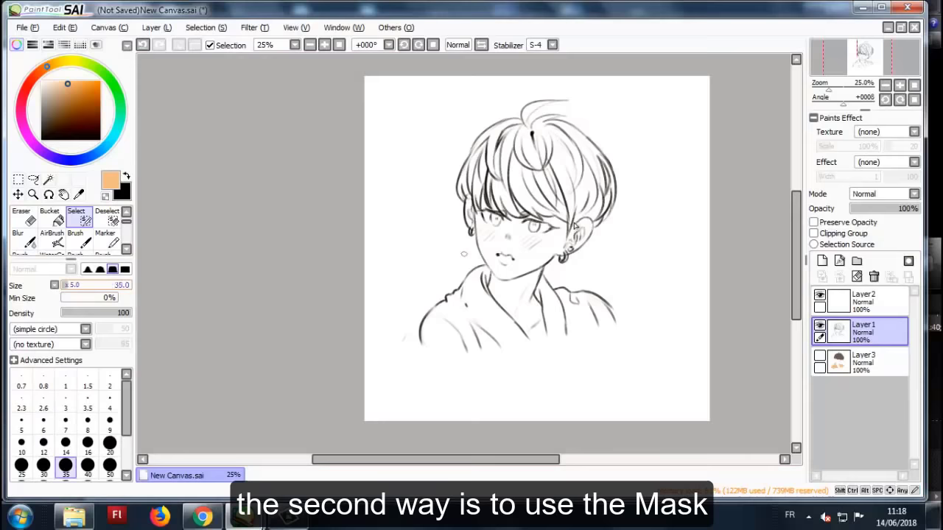
pyautogui.scroll(1, 459, 346)
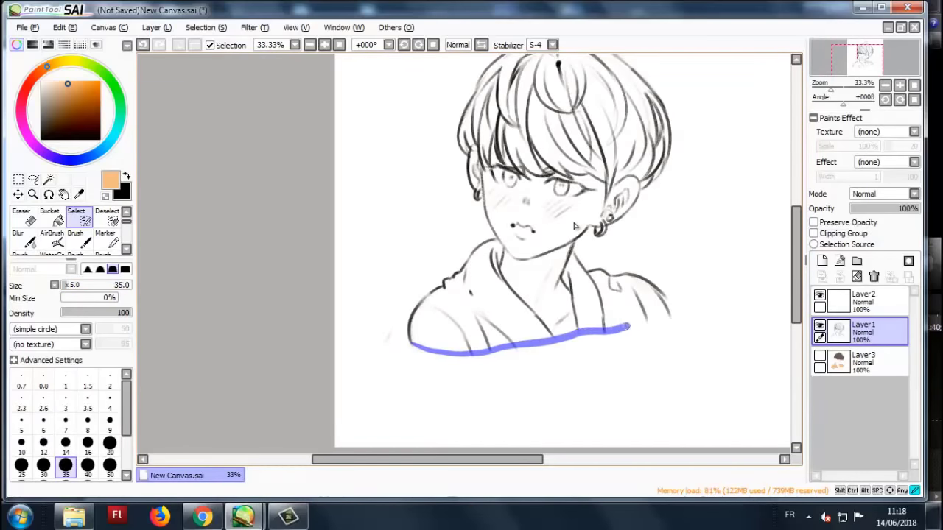
pyautogui.scroll(1, 663, 302)
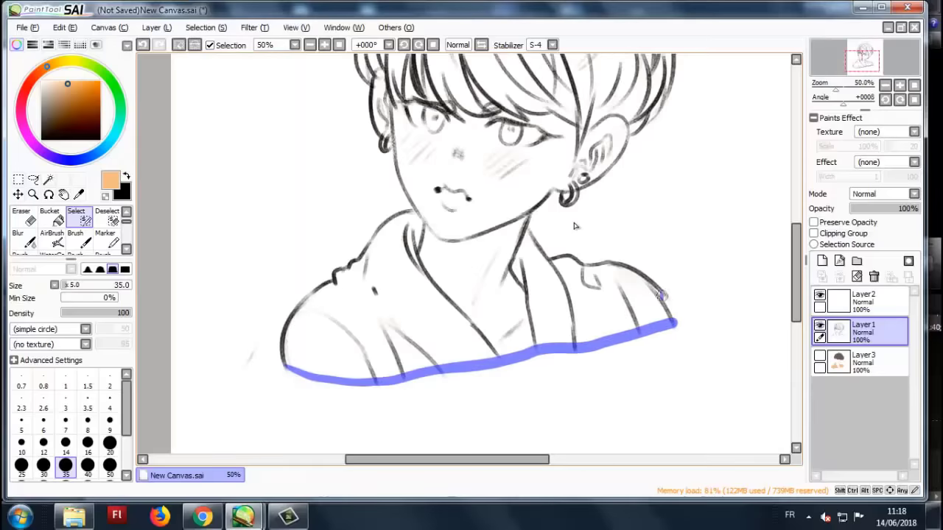
# - Add the background around the character to the selection with the Magic Wand, targeting the Working Layer
pyautogui.scroll(-2, 576, 226)
pyautogui.scroll(1, 576, 225)
pyautogui.press('w')
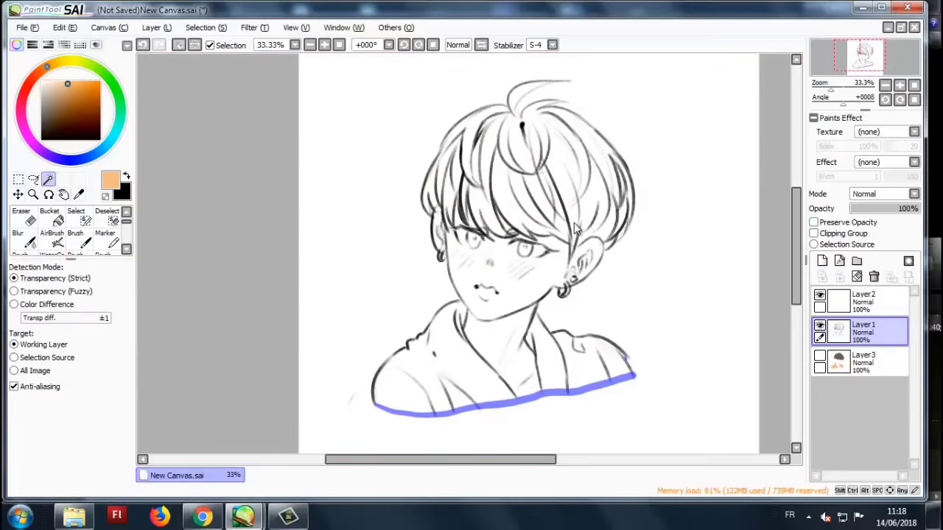
pyautogui.click(574, 225)
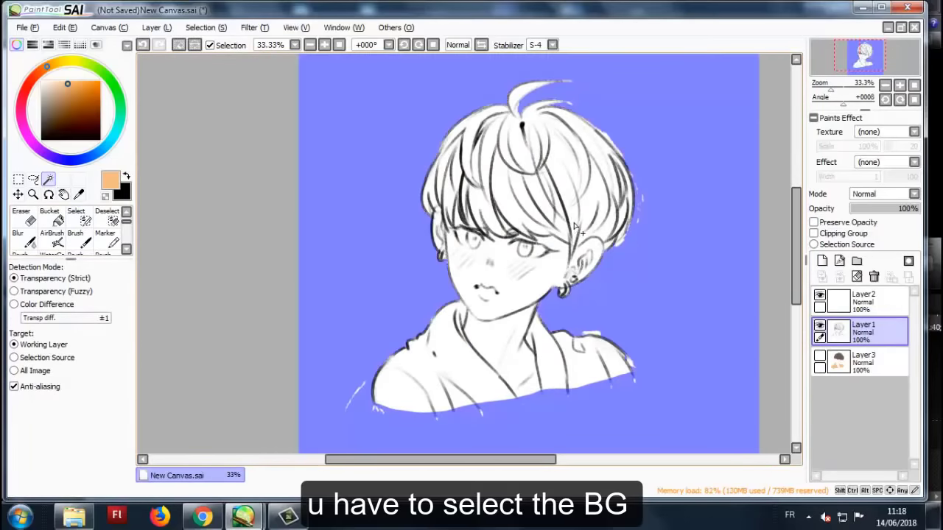
# - Clean up the unselected specks around the hair, shoulders and jacket outline with the size 35 Select pen
pyautogui.scroll(-1, 574, 225)
pyautogui.press('s')
pyautogui.scroll(2, 575, 225)
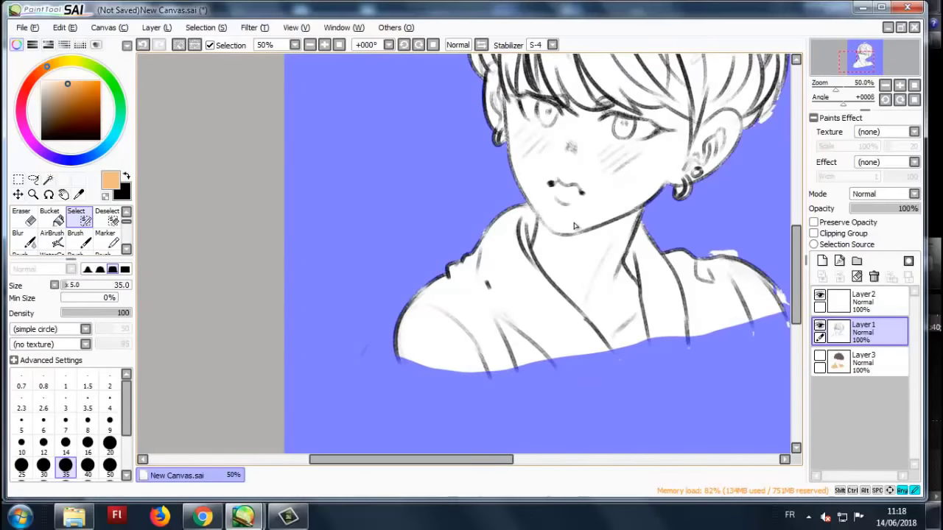
pyautogui.scroll(-1, 575, 226)
pyautogui.scroll(1, 575, 225)
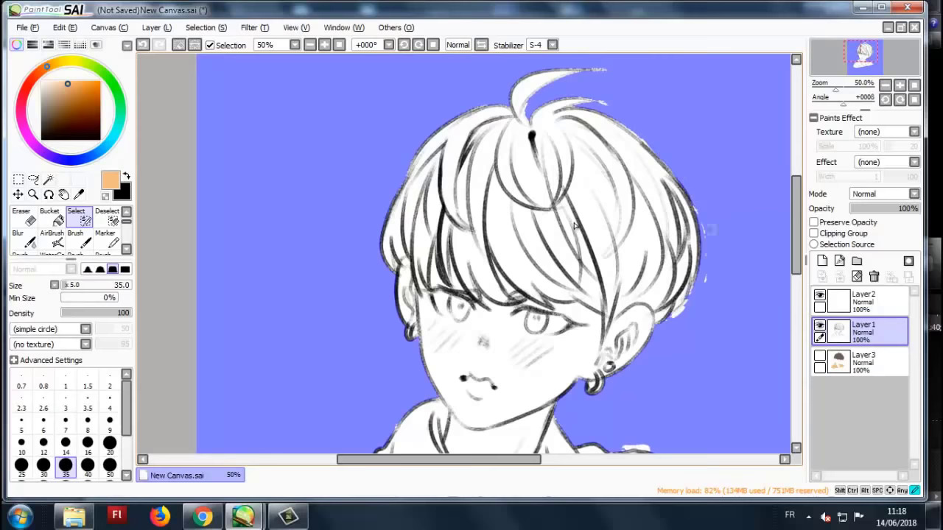
pyautogui.scroll(1, 575, 225)
pyautogui.scroll(-2, 575, 225)
pyautogui.scroll(2, 575, 226)
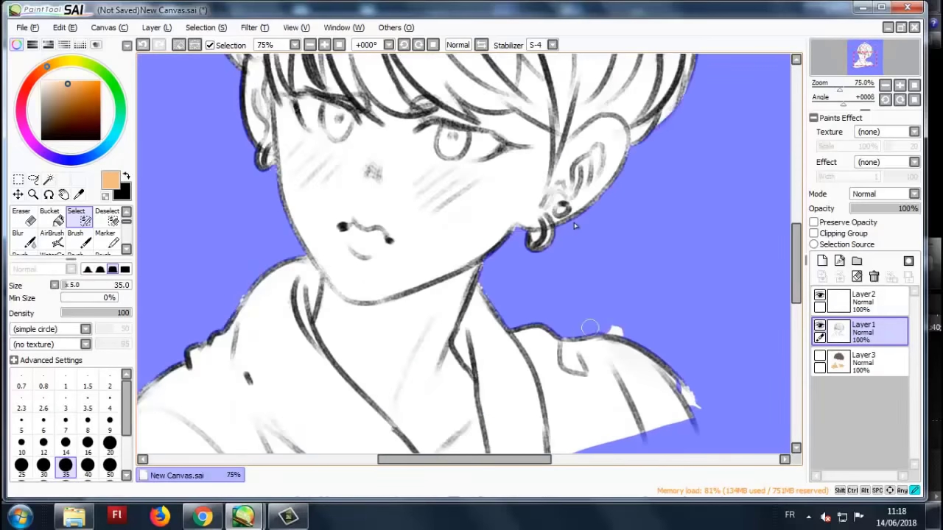
pyautogui.scroll(-2, 575, 226)
pyautogui.scroll(2, 575, 225)
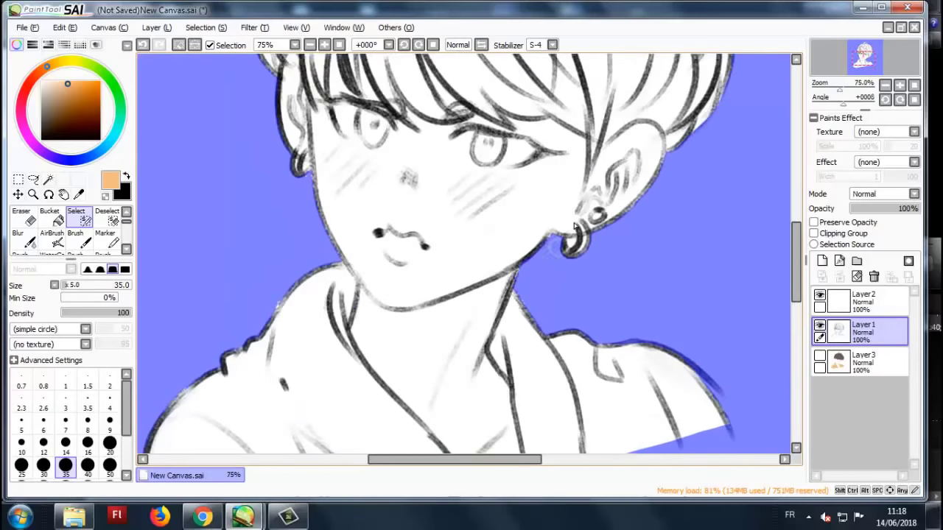
pyautogui.scroll(-3, 576, 225)
pyautogui.scroll(1, 579, 227)
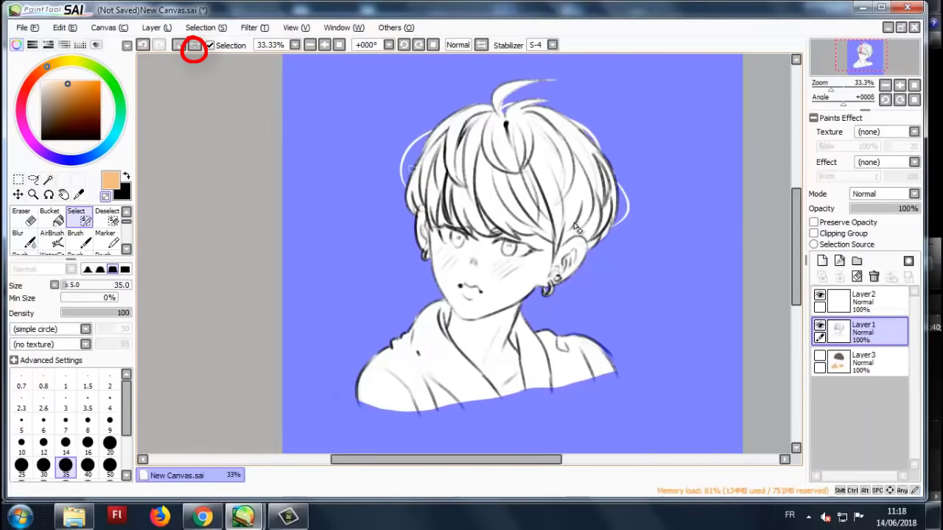
# - Invert the selection and create a layer group above Layer3 with a mask made from that selection
pyautogui.hotkey('ctrl', 'i')
pyautogui.scroll(-1, 575, 225)
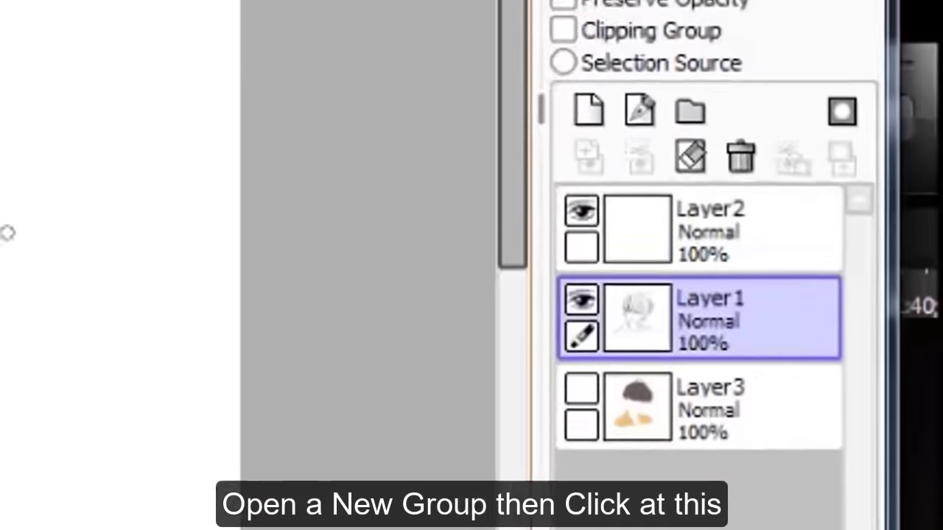
pyautogui.click(862, 363)
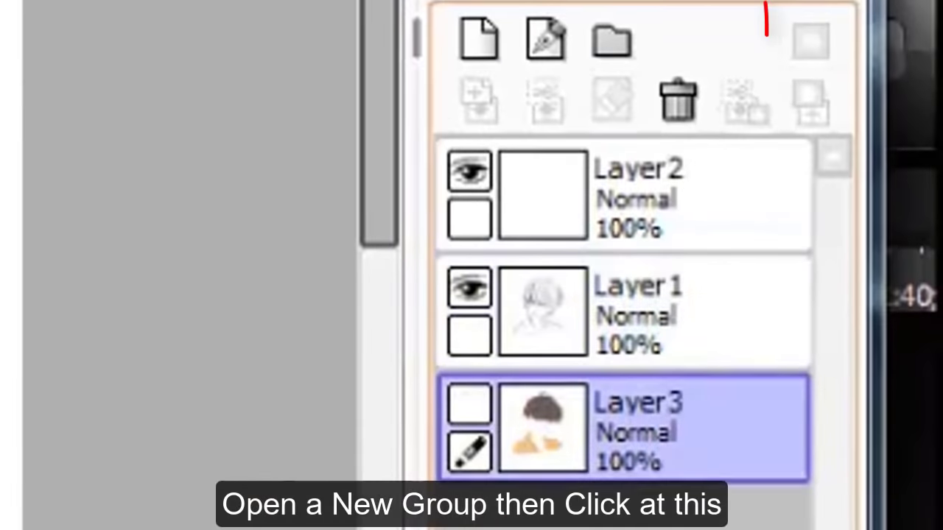
pyautogui.click(611, 40)
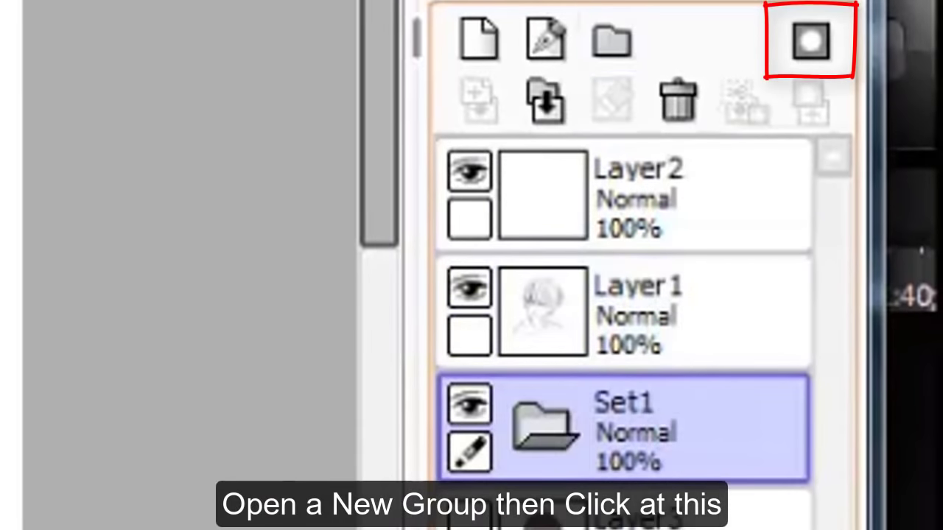
pyautogui.click(626, 428)
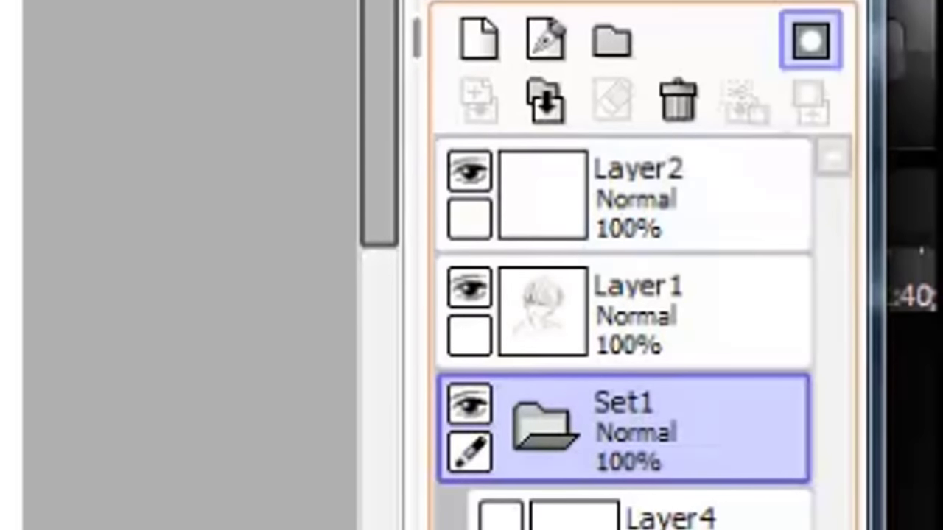
pyautogui.click(810, 40)
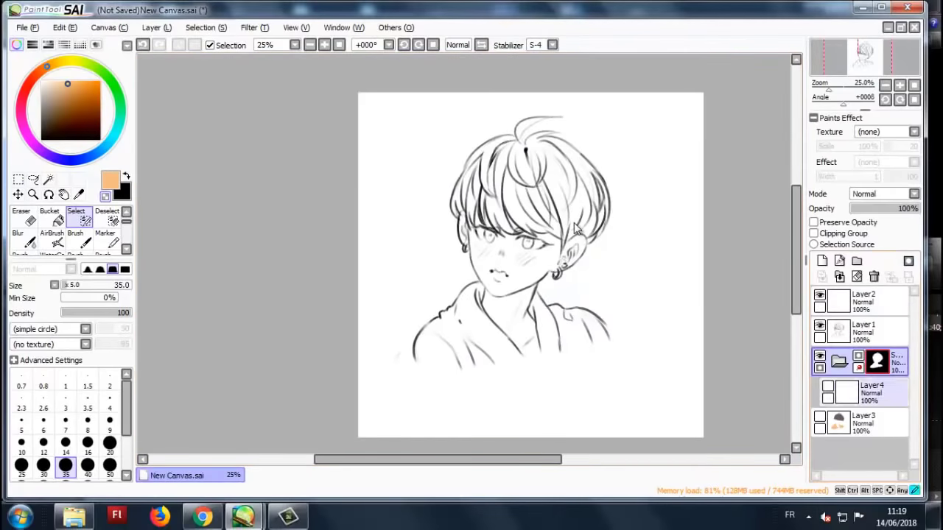
# - Add a new layer inside the masked group and sample a dark brown from the hair lines
pyautogui.click(823, 260)
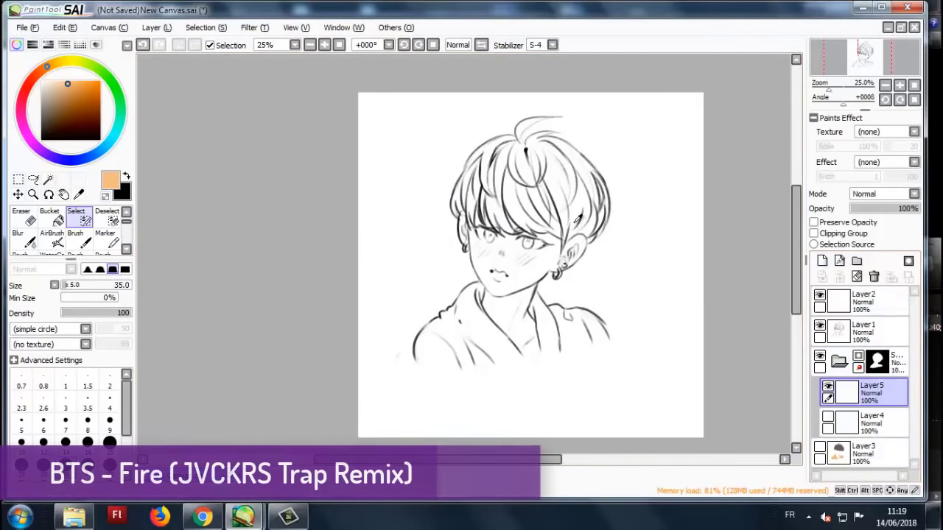
pyautogui.keyDown('alt'); pyautogui.click(579, 219); pyautogui.keyUp('alt')
pyautogui.press(']')
pyautogui.press(']')
pyautogui.press(']')
pyautogui.press(']')
pyautogui.press(']')
pyautogui.press(']')
pyautogui.press(']')
pyautogui.press(']')
pyautogui.press(']')
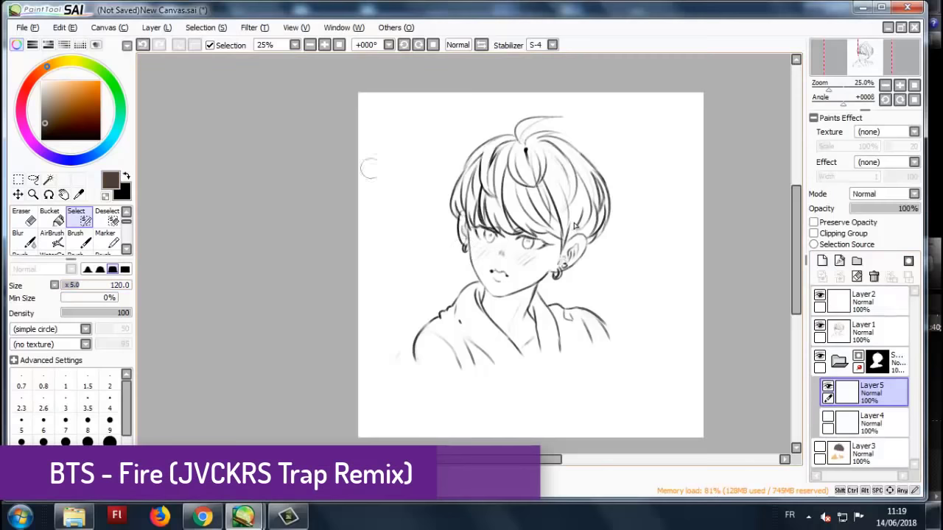
pyautogui.moveTo(563, 117); pyautogui.dragTo(458, 156)
pyautogui.hotkey('ctrl', 'd')
# - Paint the whole hair dark brown on the new layer with the Brush at size 99
pyautogui.press('b')
pyautogui.press(']')
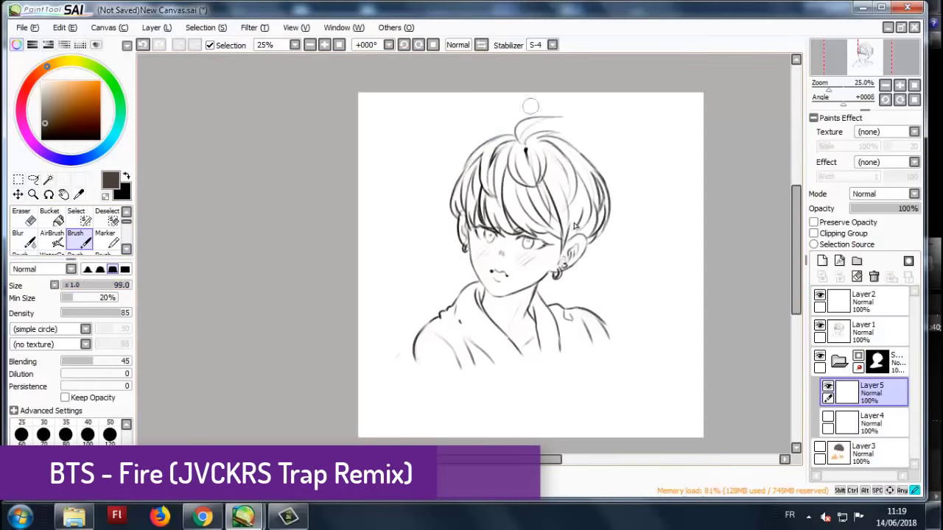
pyautogui.moveTo(504, 132)
pyautogui.mouseDown()
pyautogui.moveTo(474, 141)
pyautogui.moveTo(572, 125)
pyautogui.moveTo(504, 153)
pyautogui.moveTo(593, 147)
pyautogui.moveTo(458, 183)
pyautogui.moveTo(517, 162)
pyautogui.moveTo(487, 168)
pyautogui.moveTo(444, 205)
pyautogui.moveTo(592, 178)
pyautogui.moveTo(501, 181)
pyautogui.mouseUp()
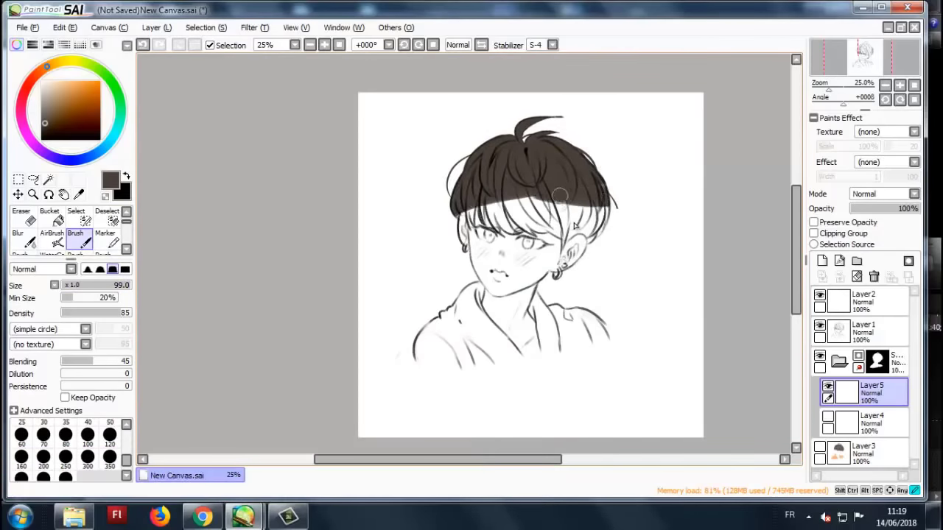
pyautogui.moveTo(560, 195)
pyautogui.mouseDown()
pyautogui.moveTo(597, 207)
pyautogui.moveTo(526, 190)
pyautogui.moveTo(586, 195)
pyautogui.moveTo(613, 178)
pyautogui.moveTo(593, 221)
pyautogui.moveTo(604, 228)
pyautogui.moveTo(518, 242)
pyautogui.moveTo(535, 221)
pyautogui.moveTo(503, 237)
pyautogui.moveTo(529, 201)
pyautogui.moveTo(525, 192)
pyautogui.moveTo(455, 228)
pyautogui.moveTo(489, 253)
pyautogui.moveTo(586, 235)
pyautogui.mouseUp()
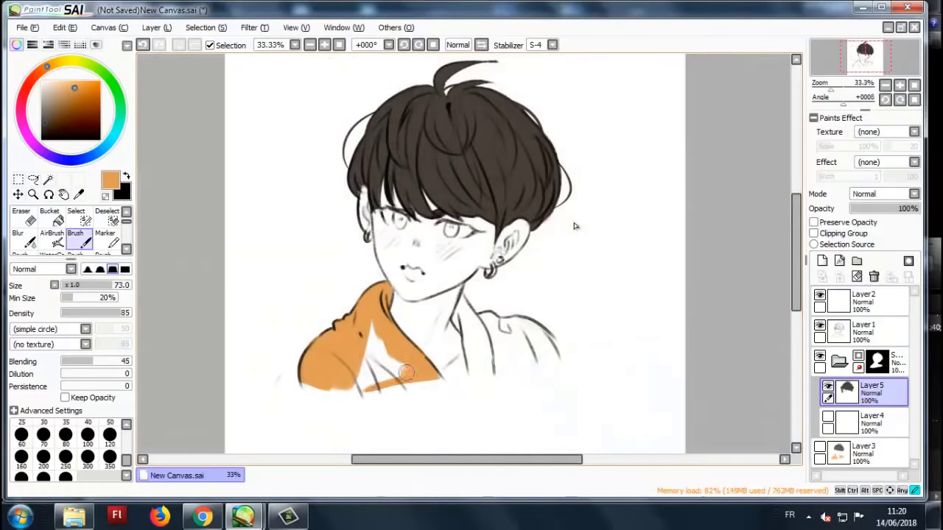
# - Paint the whole jacket orange on the layer inside the masked group with the Brush at size 73
pyautogui.moveTo(416, 372)
pyautogui.mouseDown()
pyautogui.moveTo(354, 396)
pyautogui.moveTo(341, 374)
pyautogui.mouseUp()
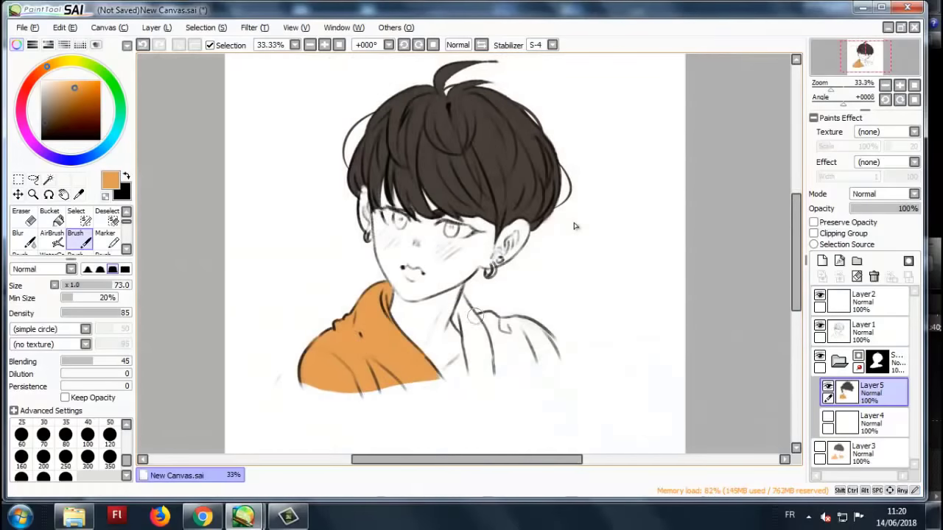
pyautogui.moveTo(466, 311)
pyautogui.mouseDown()
pyautogui.moveTo(476, 371)
pyautogui.moveTo(477, 333)
pyautogui.moveTo(485, 344)
pyautogui.moveTo(494, 318)
pyautogui.moveTo(518, 323)
pyautogui.moveTo(512, 339)
pyautogui.moveTo(553, 333)
pyautogui.mouseUp()
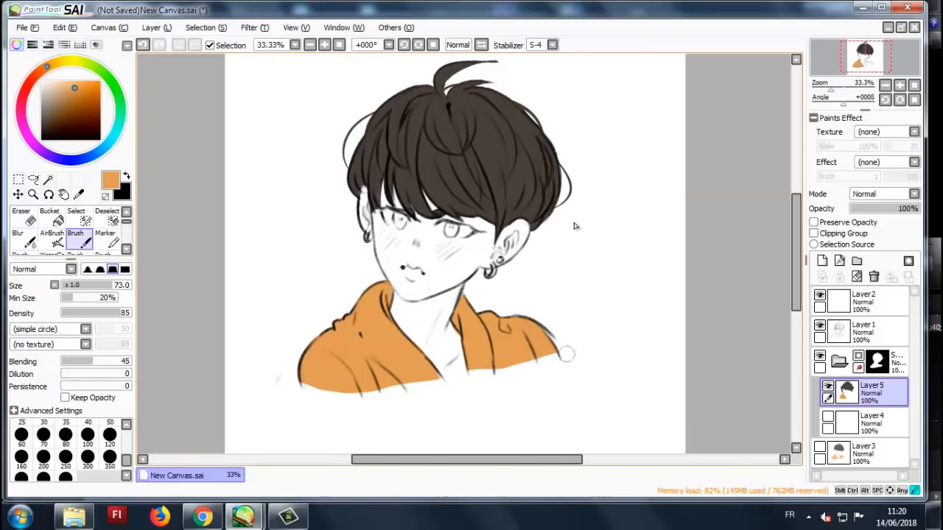
pyautogui.scroll(-3, 576, 226)
pyautogui.scroll(4, 575, 227)
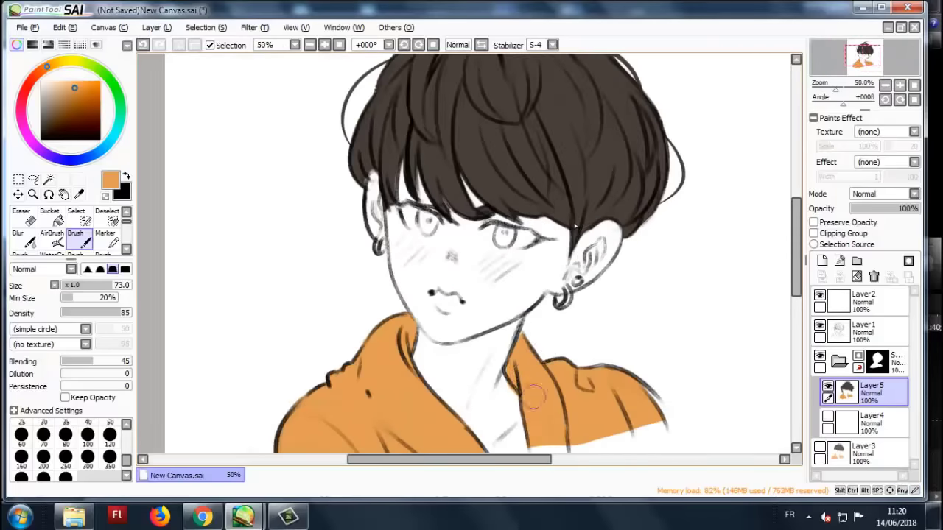
pyautogui.scroll(-3, 575, 227)
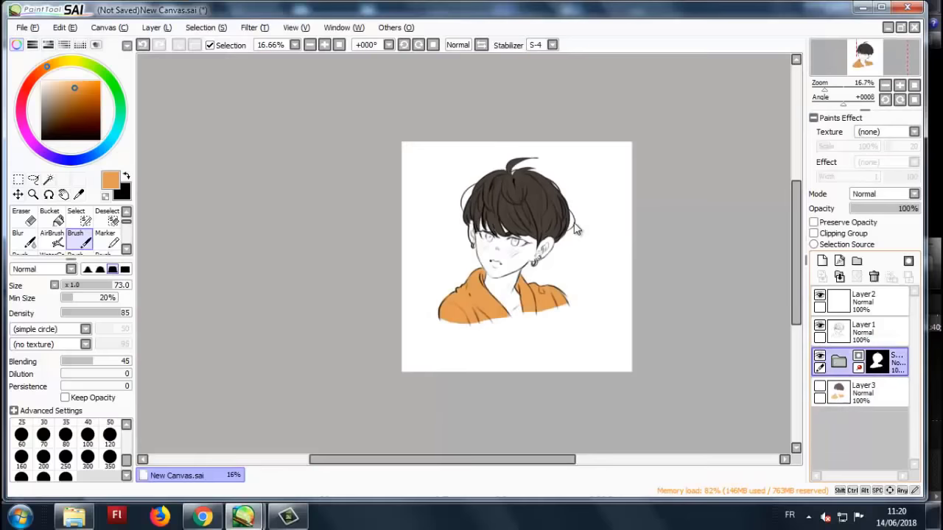
# - Merge the masked layer group into a single layer and compare the colouring with its mask disabled and enabled
pyautogui.hotkey('ctrl', 'e')
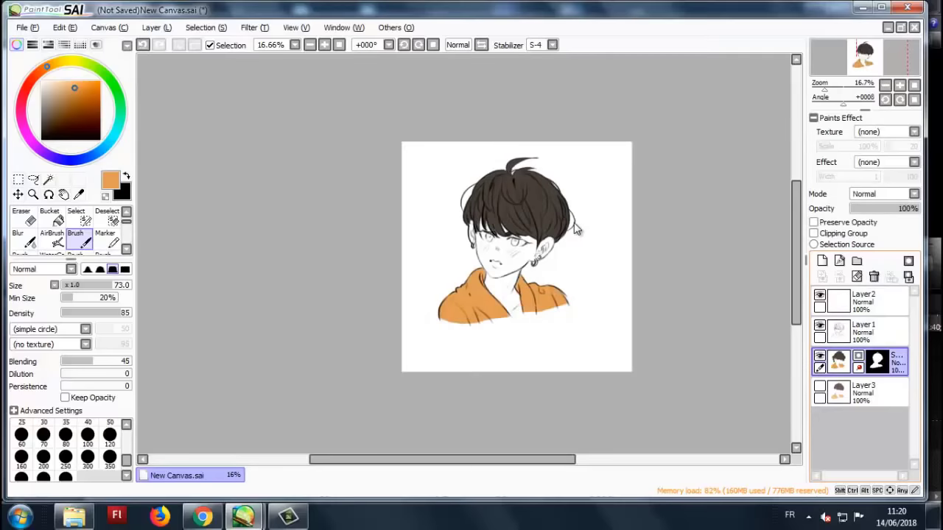
pyautogui.hotkey('ctrl', 'z')
pyautogui.hotkey('ctrl', 'z')
pyautogui.hotkey('ctrl', 'y')
pyautogui.hotkey('ctrl', 'z')
pyautogui.hotkey('ctrl', 'y')
pyautogui.hotkey('ctrl', 'z')
pyautogui.hotkey('ctrl', 'y')
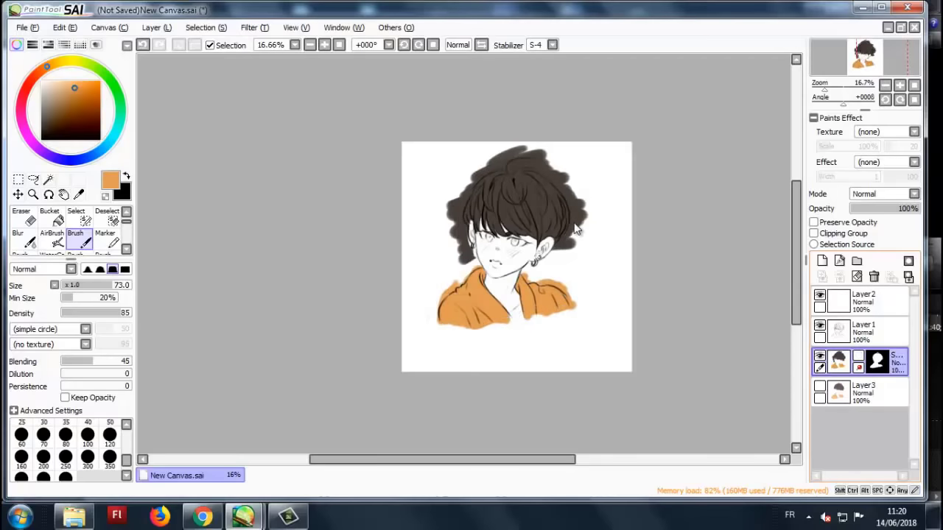
# - Hide the merged masked layer and add a new layer directly above it
pyautogui.hotkey('ctrl', 'z')
pyautogui.hotkey('ctrl', 'z')
pyautogui.hotkey('ctrl', 'z')
pyautogui.hotkey('ctrl', 'z')
pyautogui.hotkey('ctrl', 'z')
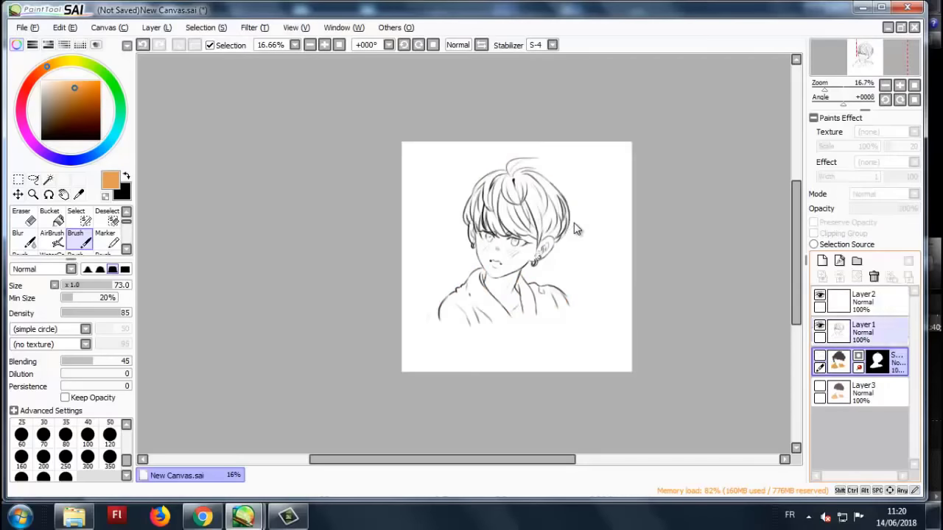
pyautogui.scroll(1, 574, 223)
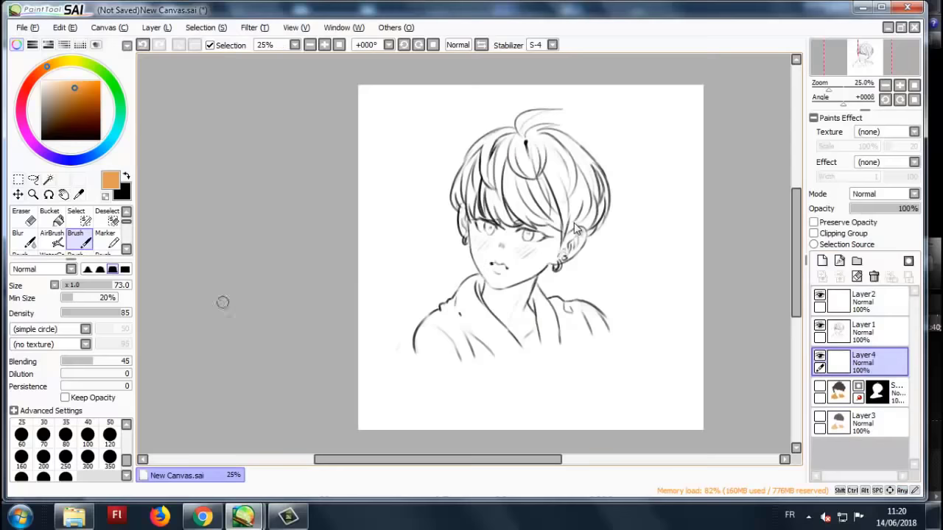
# - Bridge the gap at the base of the hair tuft with a short Select pen stroke at size 120
pyautogui.click(76, 219)
pyautogui.scroll(1, 599, 353)
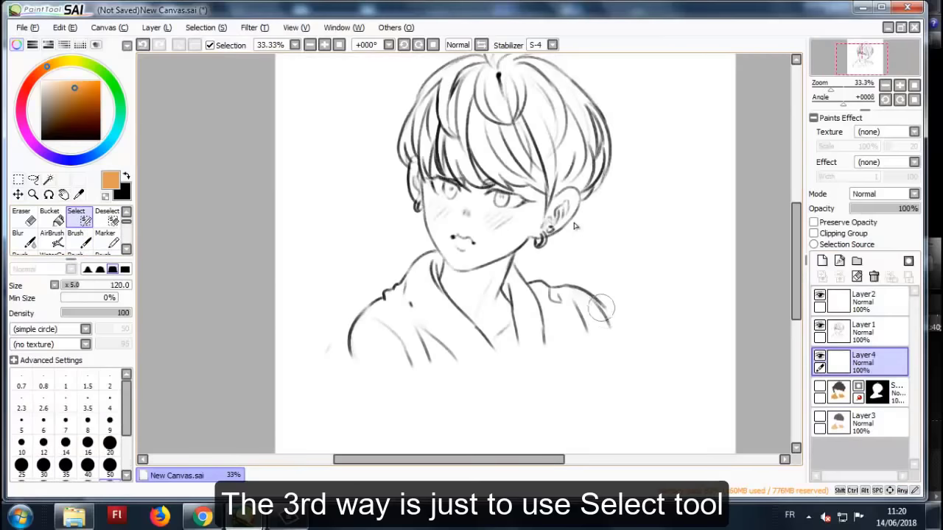
pyautogui.moveTo(601, 308); pyautogui.dragTo(602, 314)
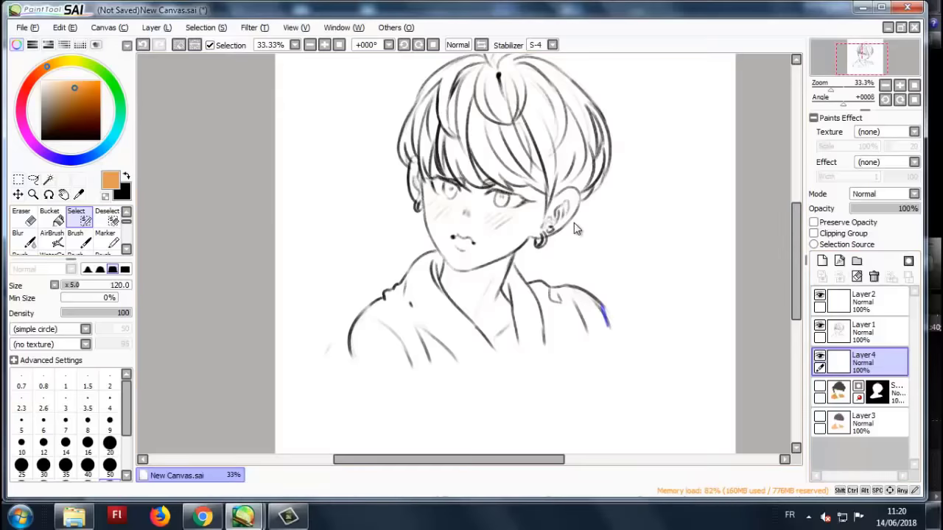
pyautogui.hotkey('ctrl', 'd')
pyautogui.scroll(-1, 358, 248)
pyautogui.scroll(1, 498, 130)
pyautogui.scroll(2, 442, 114)
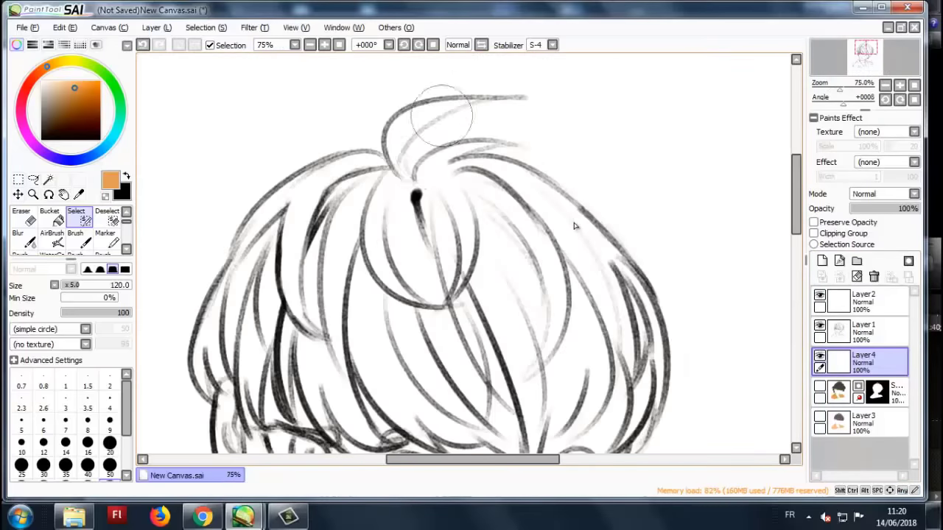
pyautogui.scroll(1, 432, 133)
pyautogui.moveTo(403, 145); pyautogui.dragTo(400, 173)
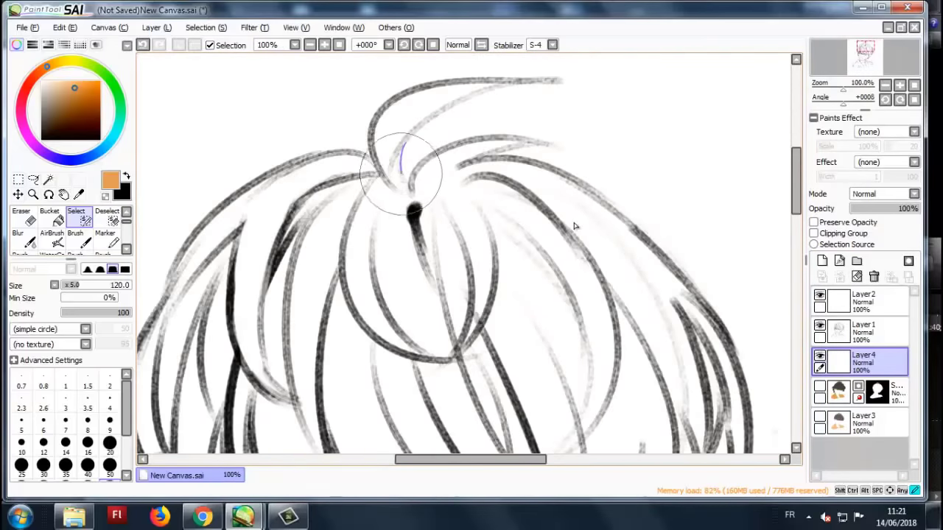
# - Try the Magic Wand with Transparency (Strict) detection and the Working Layer target
pyautogui.press('w')
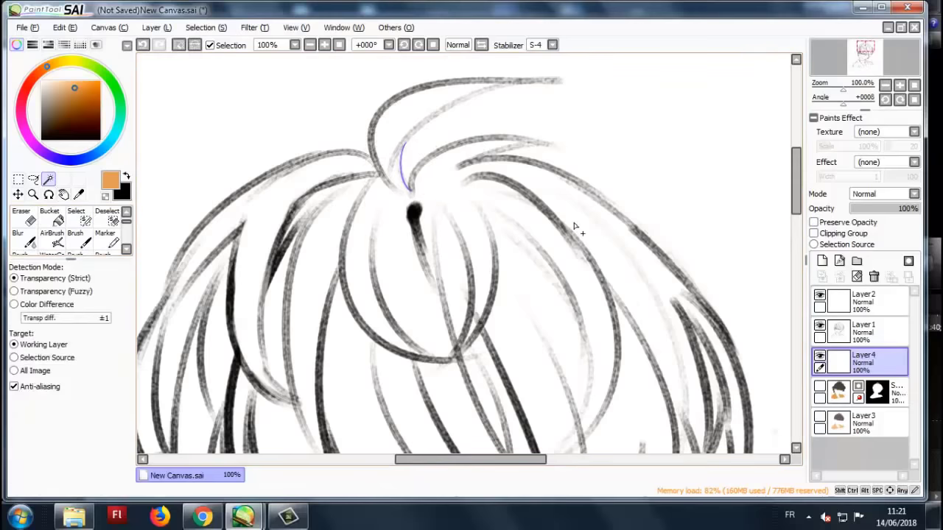
pyautogui.click(574, 226)
pyautogui.scroll(-2, 575, 225)
pyautogui.hotkey('ctrl', 'z')
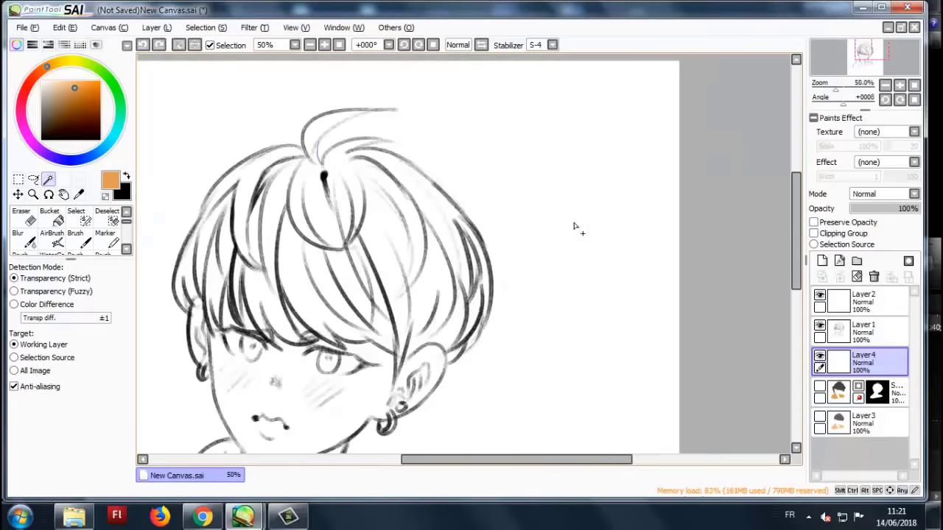
# - Set the Magic Wand target to All Image with a transparency difference of ±11 and select the tuft and adjoining hair areas
pyautogui.scroll(-1, 575, 225)
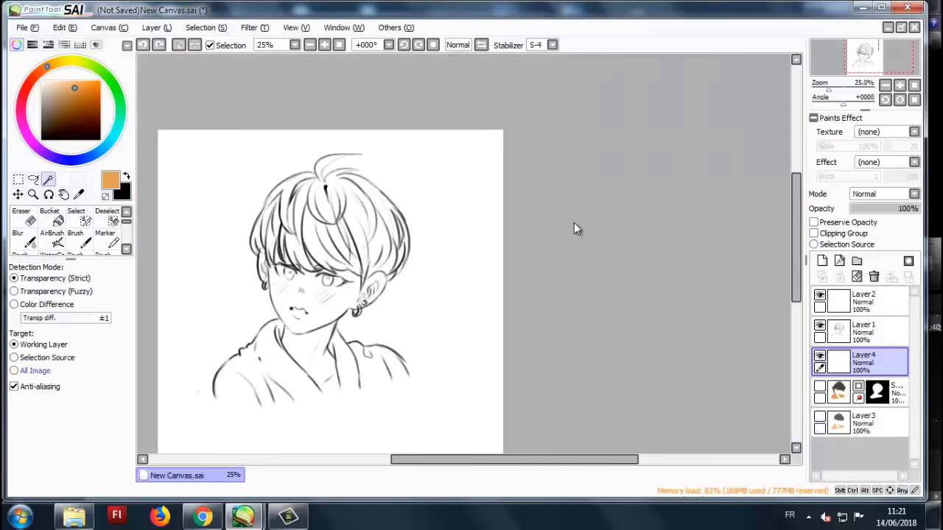
pyautogui.write('1')
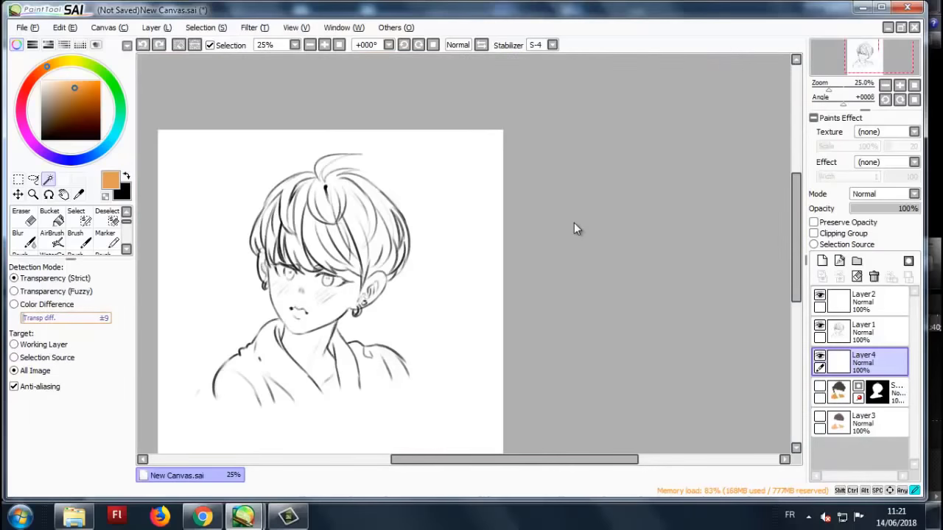
pyautogui.scroll(2, 574, 222)
pyautogui.click(574, 224)
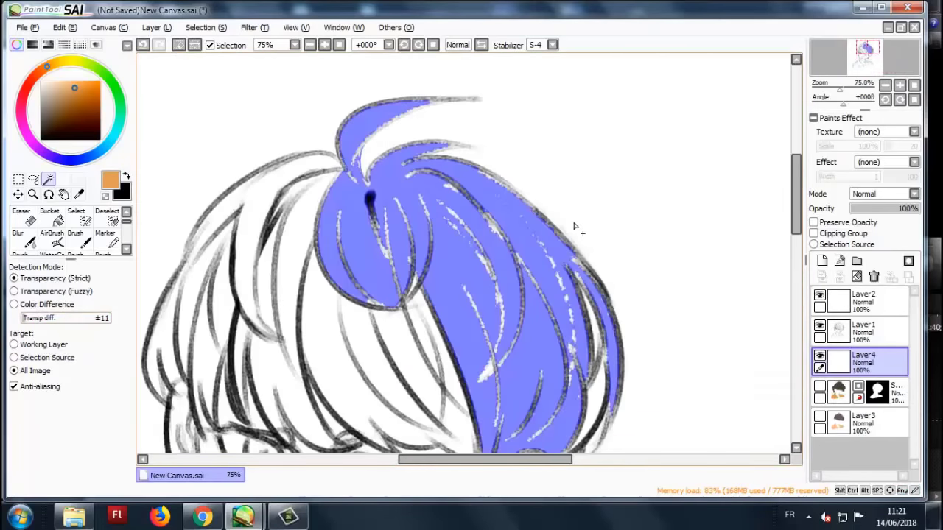
# - Add the remaining enclosed hair sections, including the fringe and the strands around the ears, to the Magic Wand selection
pyautogui.scroll(-1, 575, 225)
pyautogui.scroll(1, 575, 226)
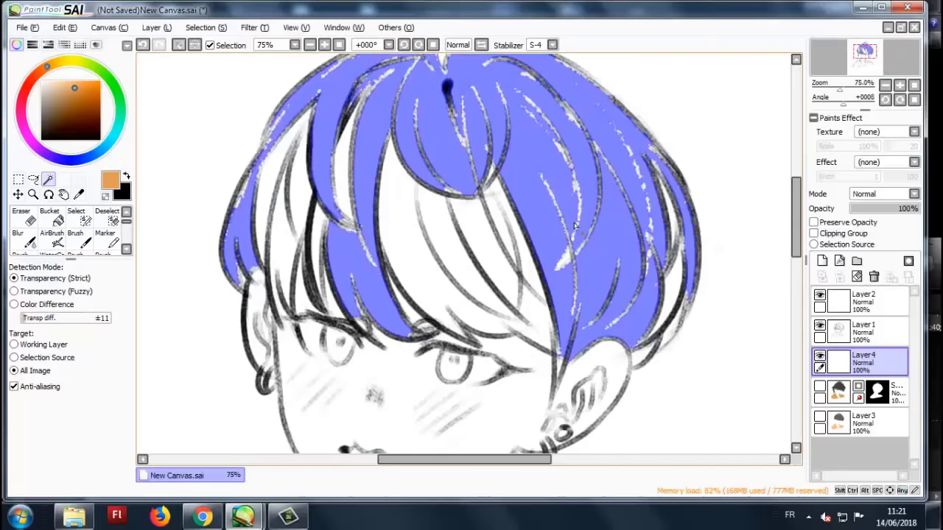
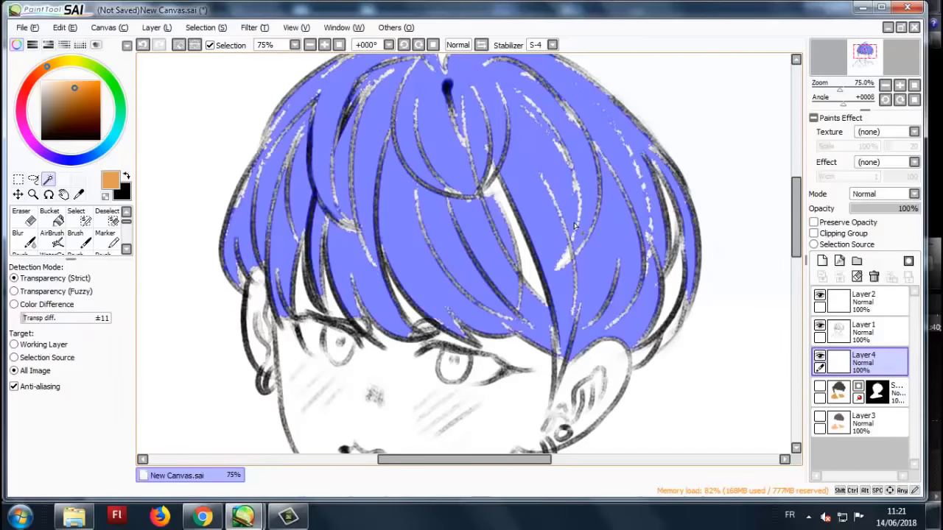
pyautogui.scroll(-1, 575, 225)
pyautogui.scroll(1, 576, 226)
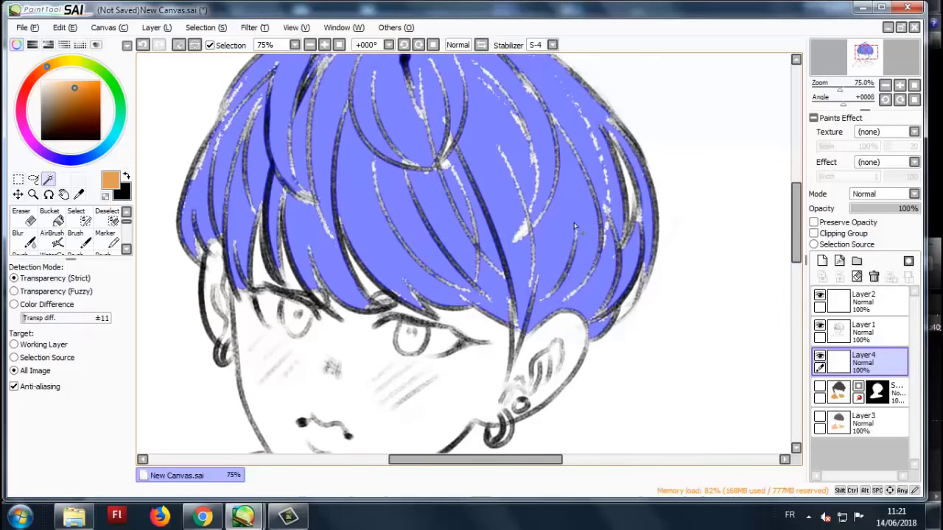
pyautogui.scroll(-1, 575, 226)
# - Fill the unselected specks and lines across the fringe and crown with the Select pen at size 60
pyautogui.press('s')
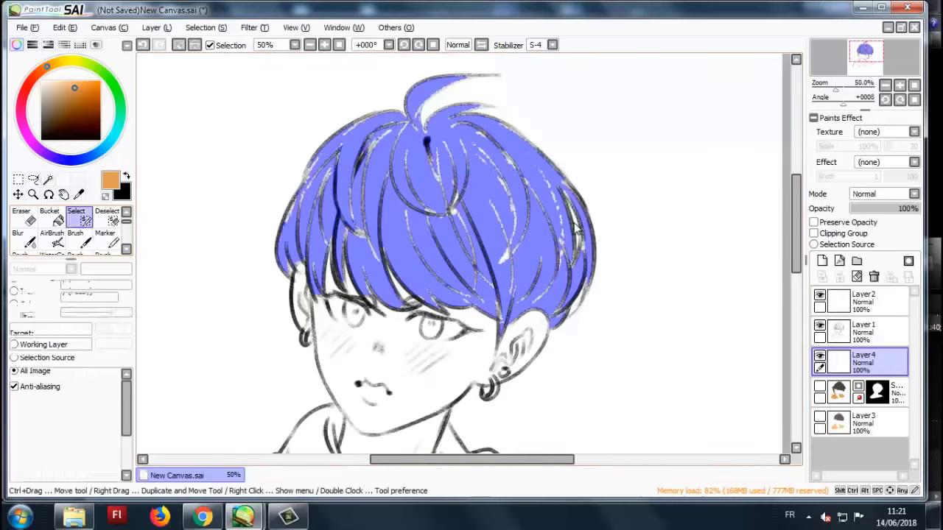
pyautogui.moveTo(463, 252); pyautogui.dragTo(464, 255)
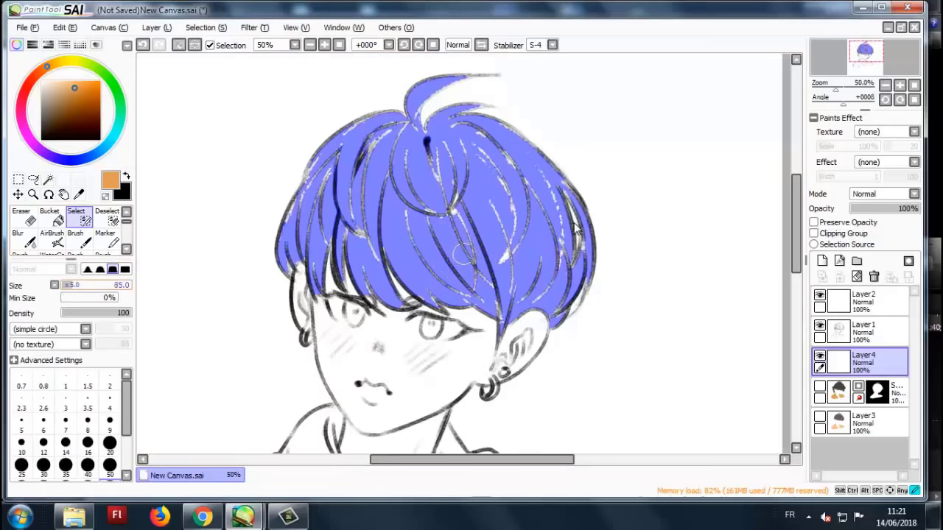
pyautogui.moveTo(575, 228)
pyautogui.mouseDown()
pyautogui.moveTo(359, 157)
pyautogui.moveTo(387, 133)
pyautogui.moveTo(316, 177)
pyautogui.mouseUp()
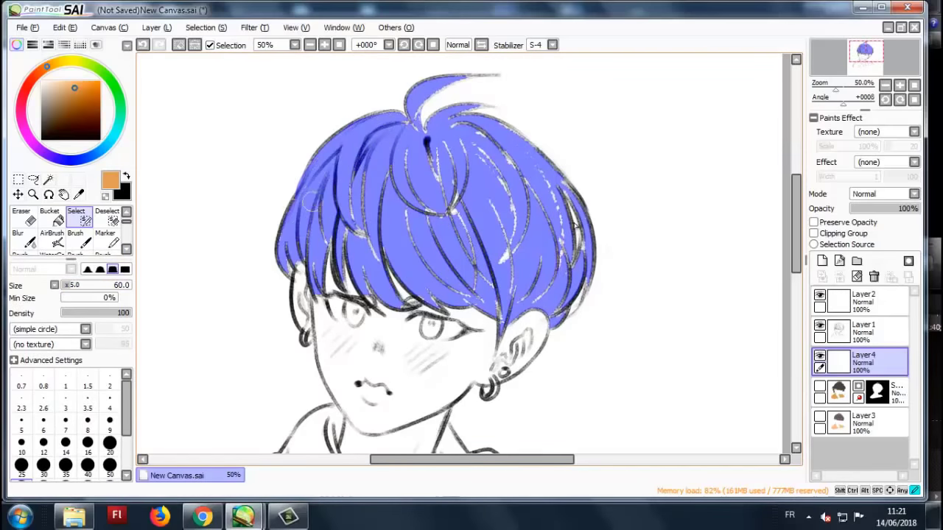
pyautogui.moveTo(347, 212)
pyautogui.mouseDown()
pyautogui.moveTo(375, 179)
pyautogui.moveTo(365, 219)
pyautogui.mouseUp()
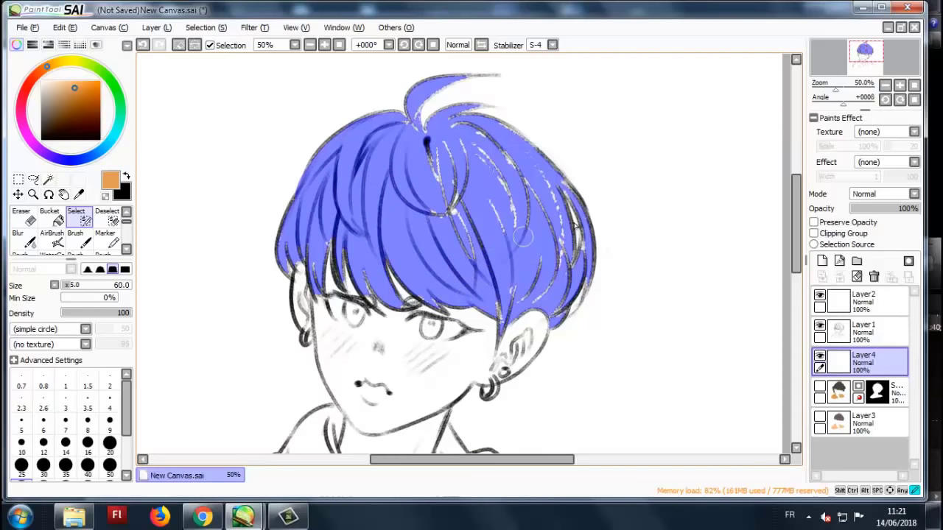
pyautogui.moveTo(487, 257); pyautogui.dragTo(460, 248)
pyautogui.moveTo(453, 212); pyautogui.dragTo(435, 214)
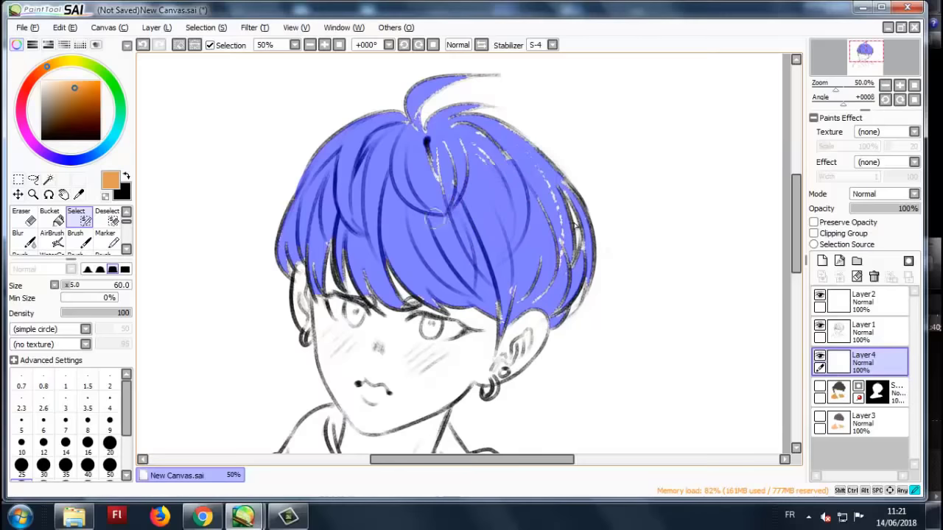
pyautogui.moveTo(494, 174); pyautogui.dragTo(421, 173)
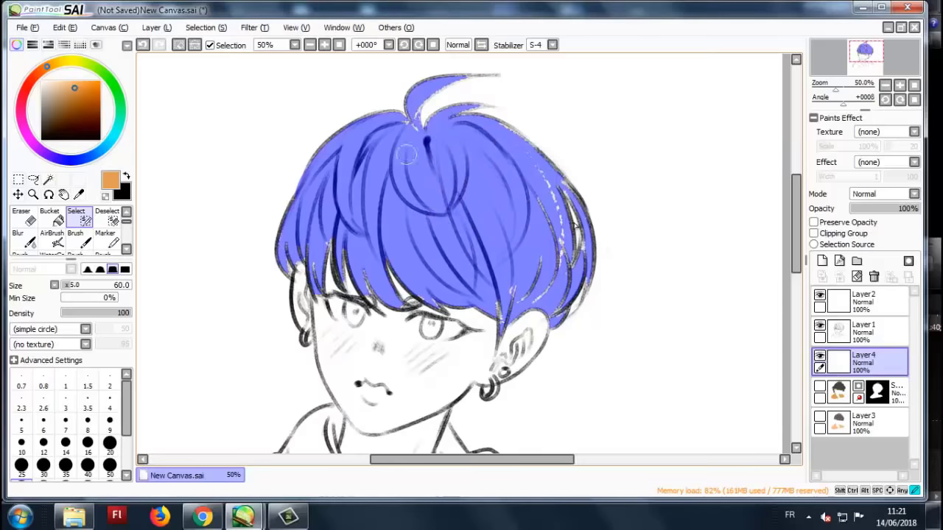
# - Fill the remaining small gaps along the hair outline and fringe tips with the Select pen at size 20
pyautogui.press('[')
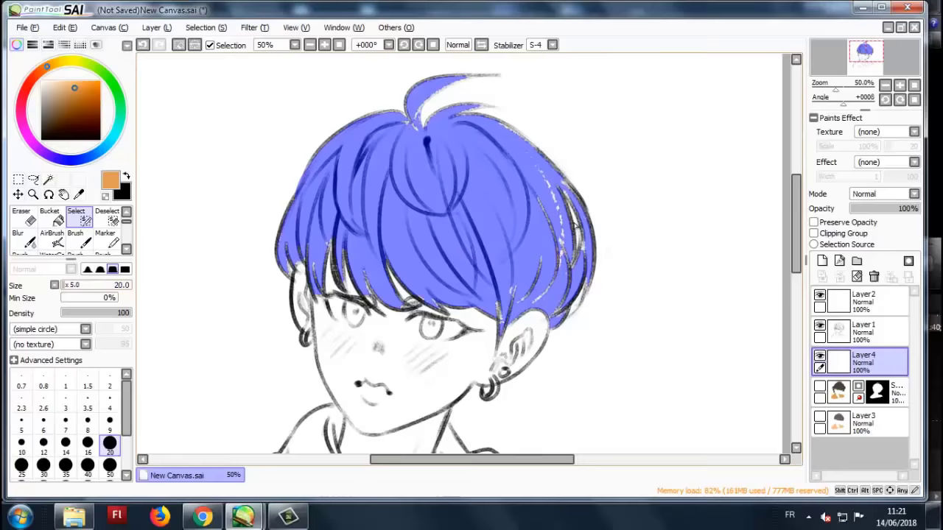
pyautogui.scroll(1, 577, 228)
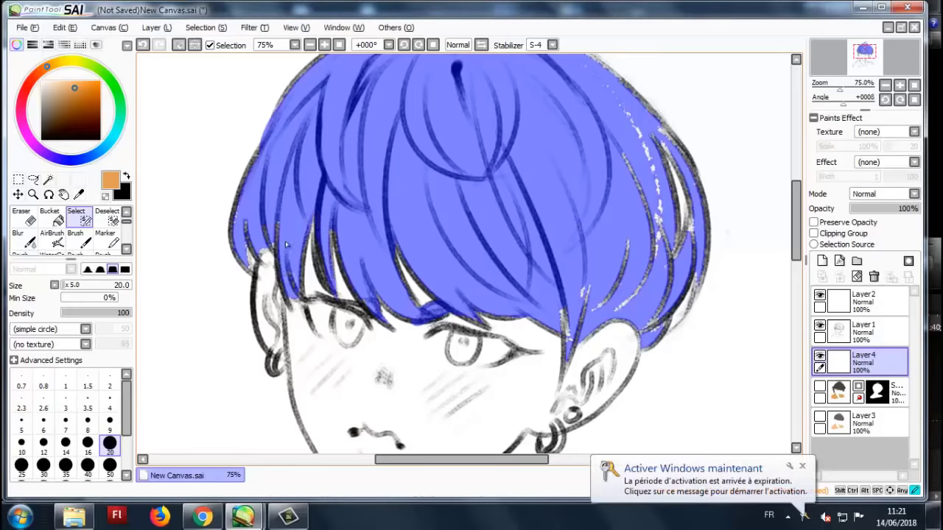
pyautogui.scroll(-1, 291, 293)
pyautogui.scroll(2, 292, 297)
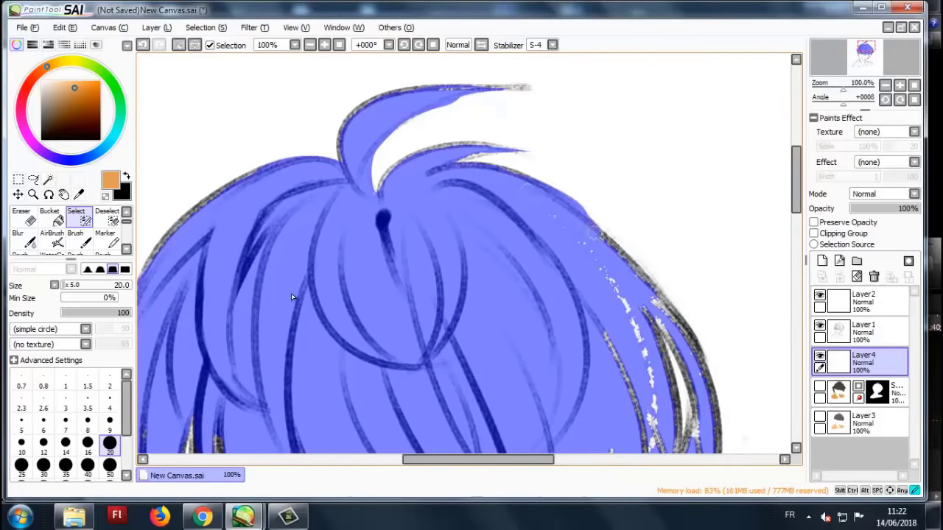
pyautogui.scroll(-2, 291, 297)
pyautogui.scroll(2, 291, 297)
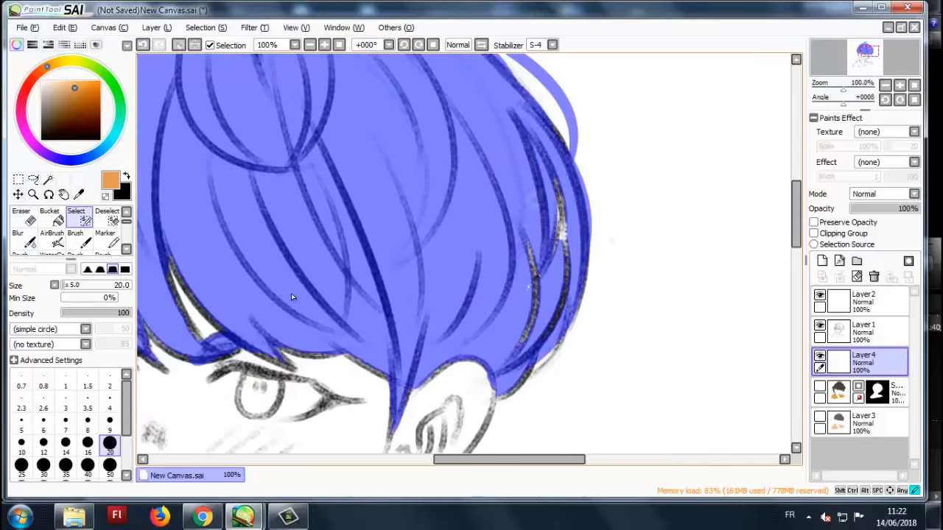
# - Finish the selection with thin stray strands around the outside of the hair, and switch to the Brush
pyautogui.scroll(-1, 291, 294)
pyautogui.scroll(-2, 291, 297)
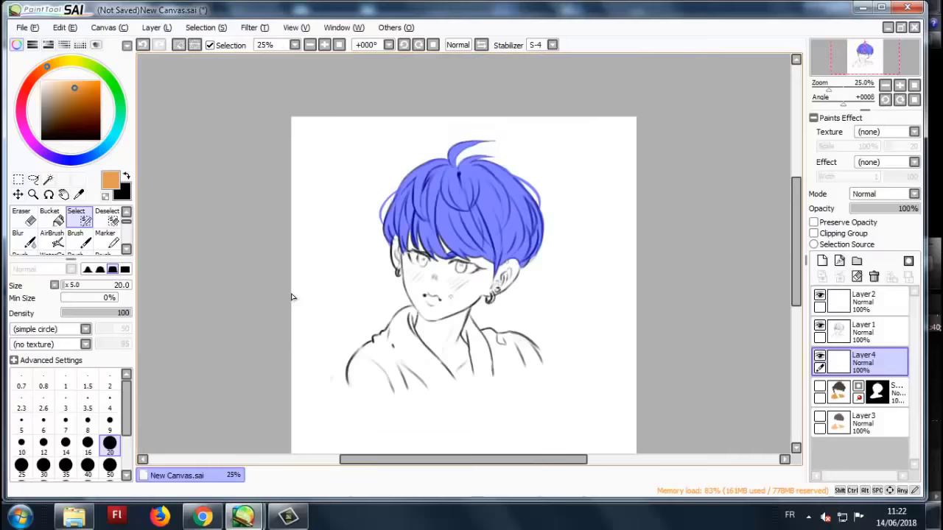
pyautogui.scroll(2, 291, 297)
pyautogui.scroll(-2, 291, 297)
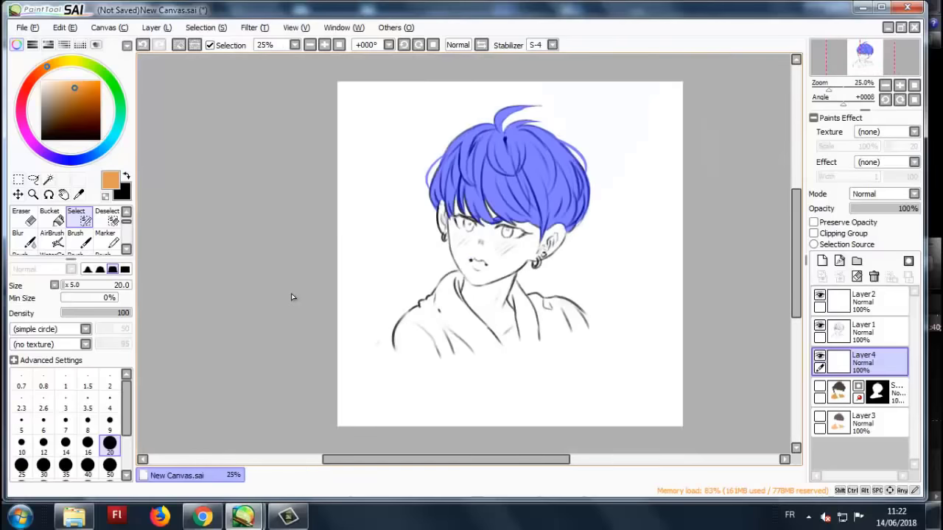
pyautogui.scroll(2, 291, 297)
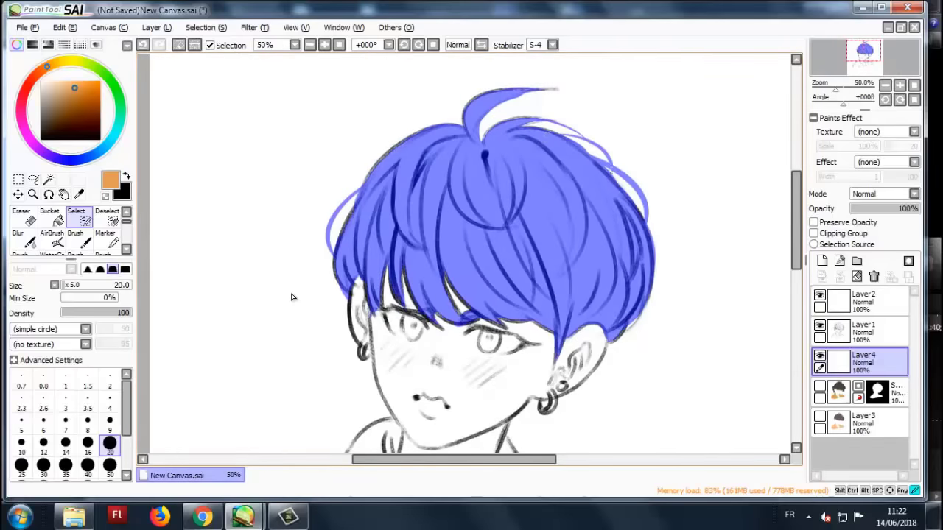
pyautogui.scroll(-1, 291, 297)
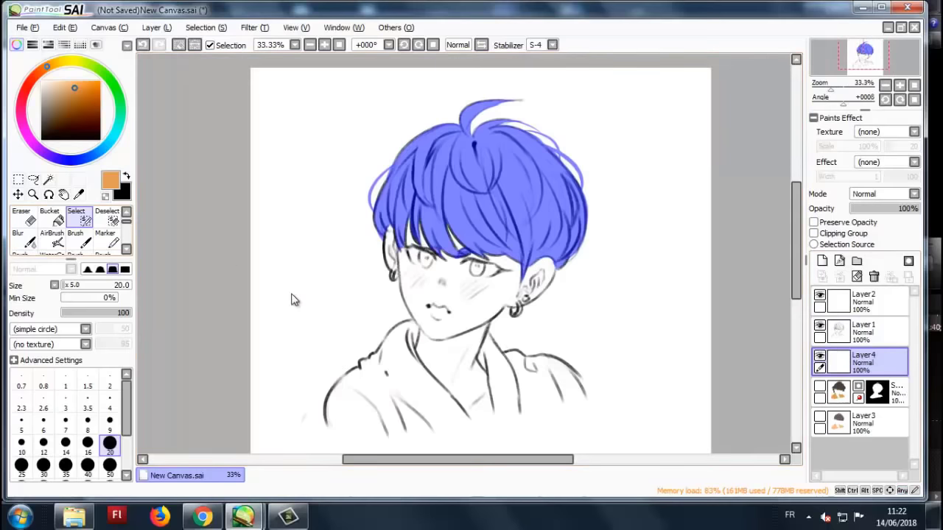
pyautogui.press('b')
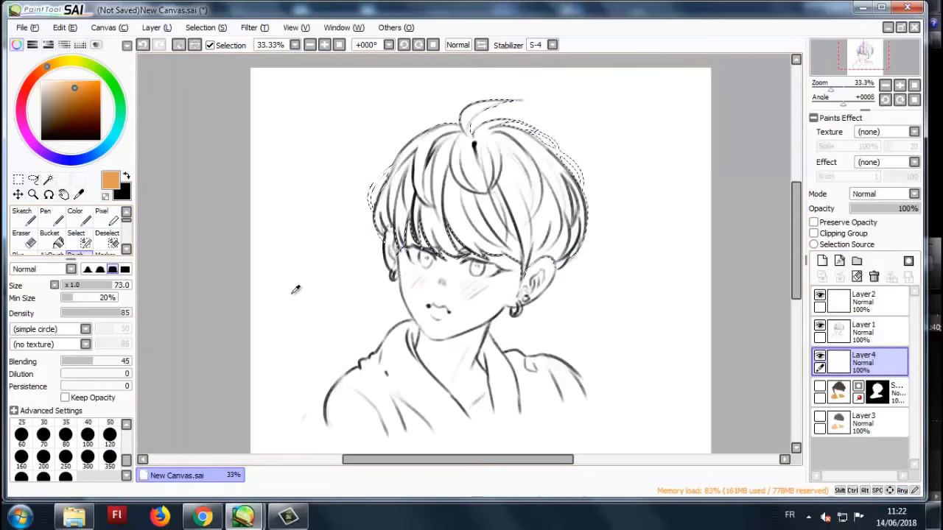
# - Paint the selected hair area dark brown with the Brush at size 250, and clear the selection
pyautogui.keyDown('alt'); pyautogui.click(293, 300); pyautogui.keyUp('alt')
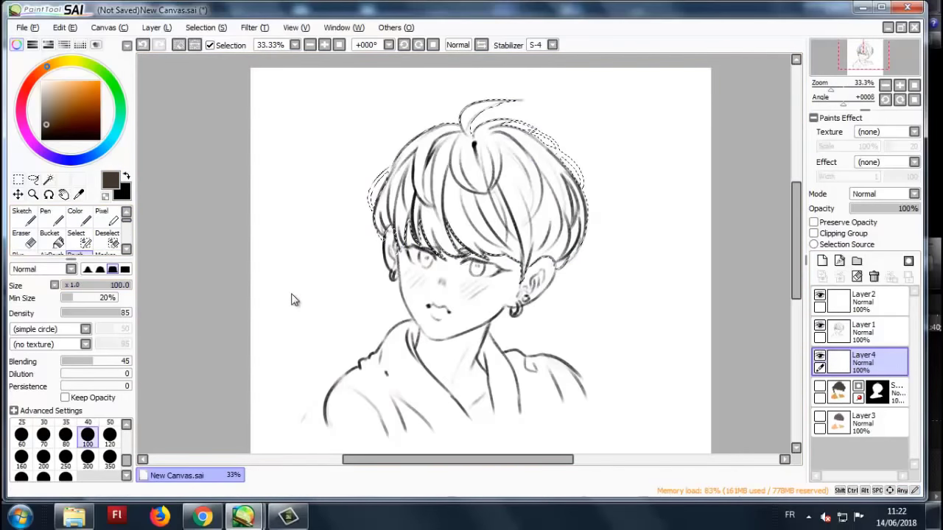
pyautogui.click(65, 457)
pyautogui.moveTo(519, 101)
pyautogui.mouseDown()
pyautogui.moveTo(457, 103)
pyautogui.moveTo(412, 155)
pyautogui.moveTo(575, 173)
pyautogui.moveTo(383, 202)
pyautogui.moveTo(586, 221)
pyautogui.mouseUp()
pyautogui.moveTo(620, 172)
pyautogui.mouseDown()
pyautogui.moveTo(593, 200)
pyautogui.moveTo(586, 238)
pyautogui.mouseUp()
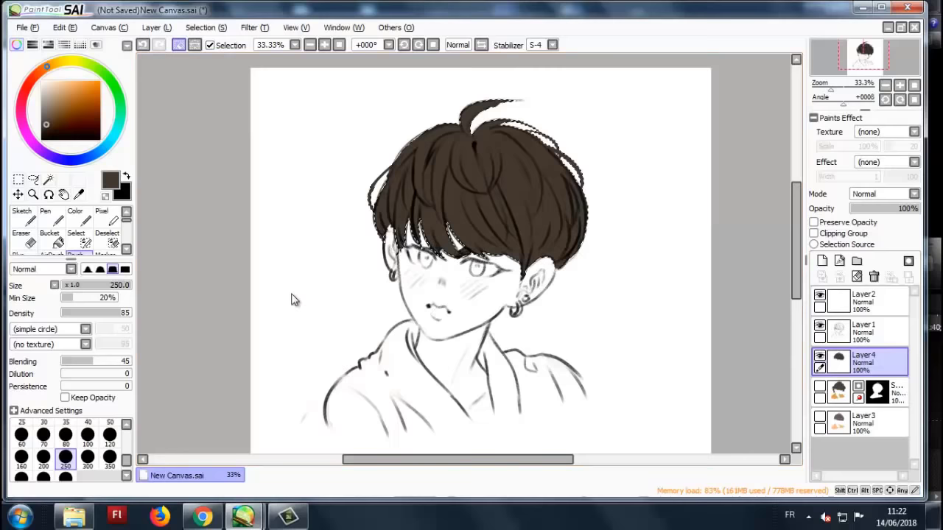
pyautogui.scroll(-2, 514, 154)
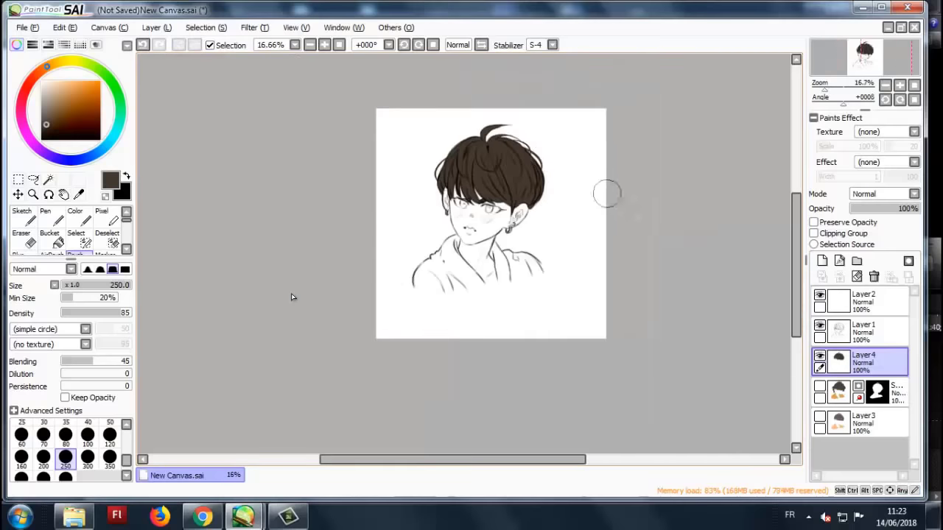
pyautogui.scroll(2, 291, 297)
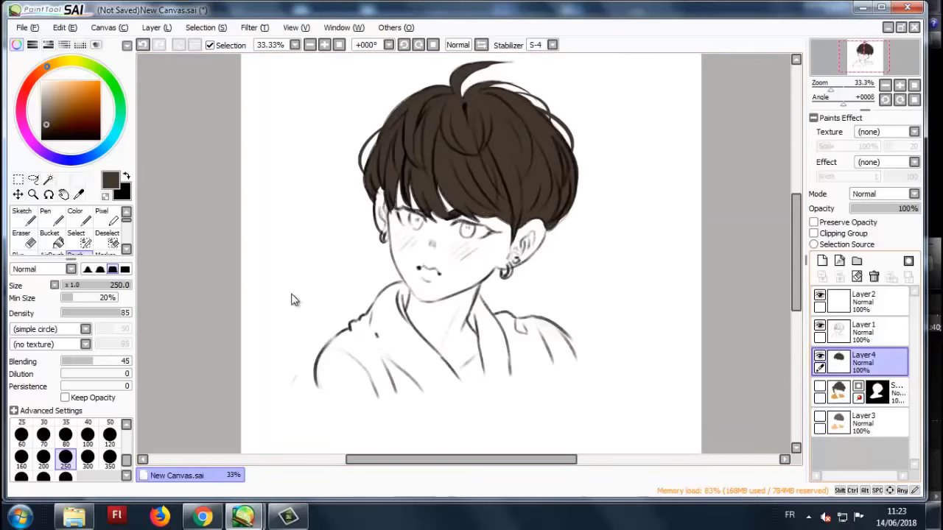
# - Hide the newly coloured hair layer and toggle the masked layer group and Layer3 to compare the colouring methods
pyautogui.click(819, 356)
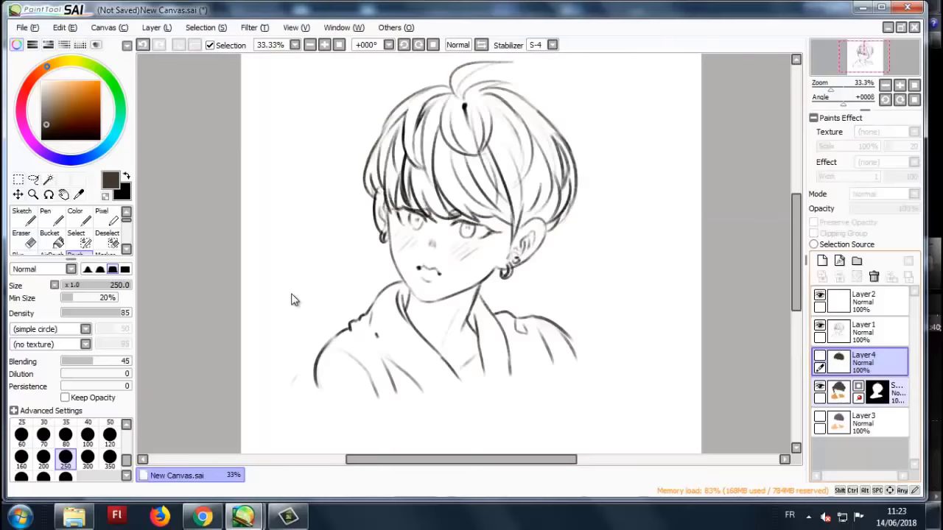
pyautogui.click(819, 387)
pyautogui.click(819, 386)
pyautogui.click(820, 417)
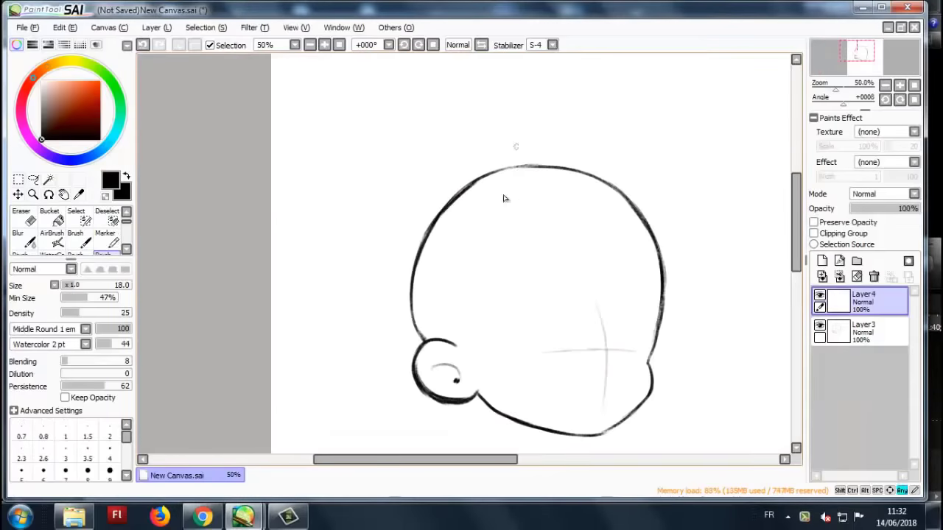
# - Mark a black X at the back of the crown and draw an orange-red banana-shaped strand from it over the head
pyautogui.scroll(1, 504, 198)
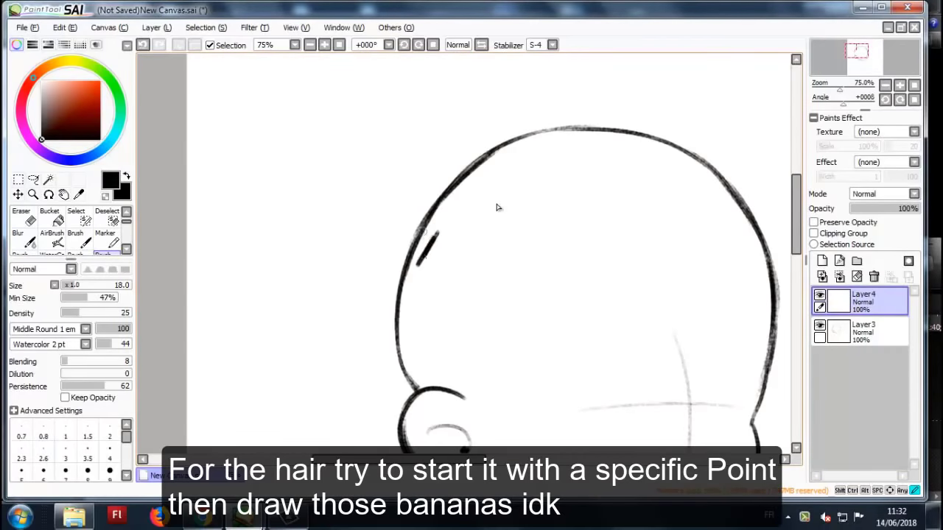
pyautogui.scroll(-3, 496, 207)
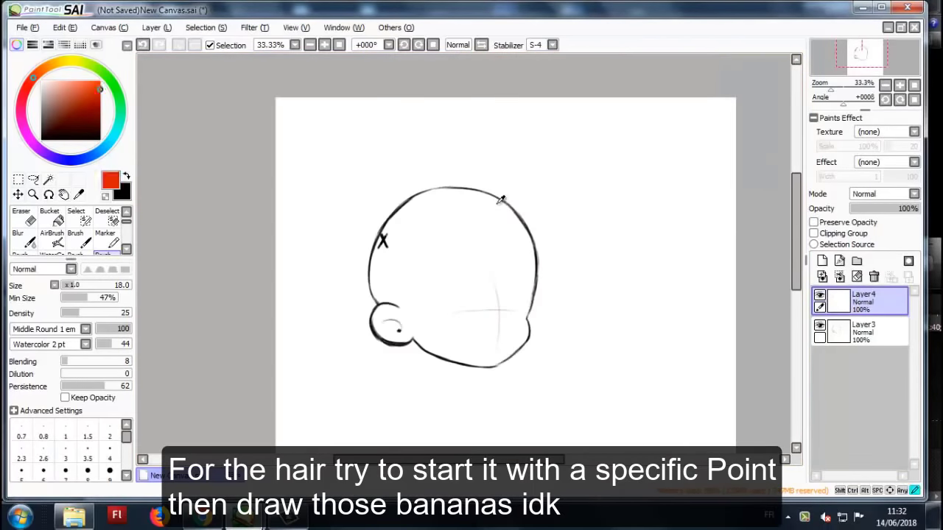
pyautogui.scroll(-1, 496, 207)
pyautogui.scroll(2, 497, 207)
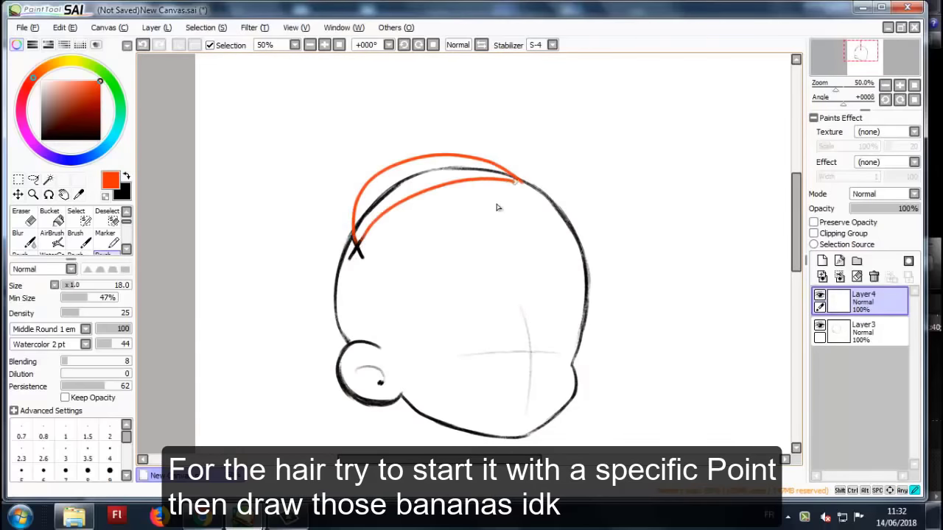
pyautogui.scroll(-2, 496, 207)
pyautogui.scroll(1, 497, 207)
# - Try a curved strand and a diamond-shaped strand beside the head, undoing each attempt
pyautogui.moveTo(568, 151)
pyautogui.mouseDown()
pyautogui.moveTo(556, 253)
pyautogui.moveTo(576, 287)
pyautogui.mouseUp()
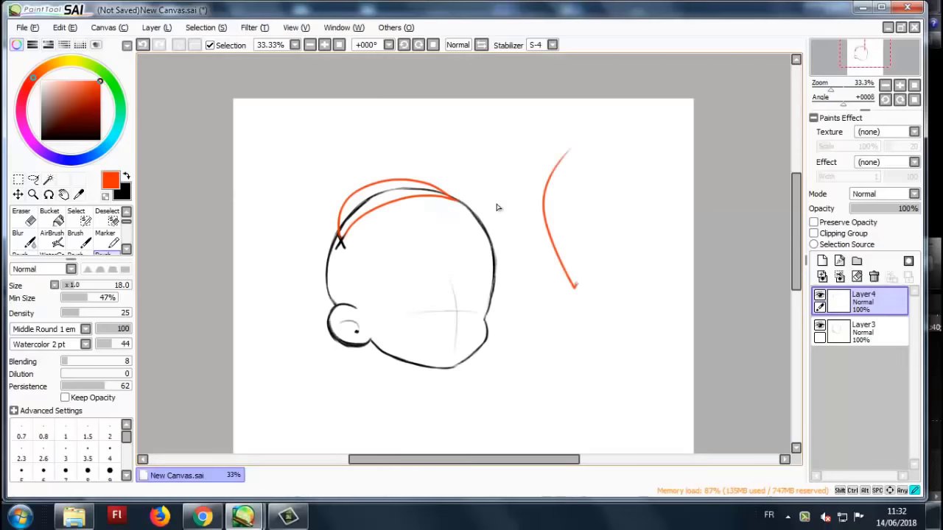
pyautogui.hotkey('ctrl', 'z')
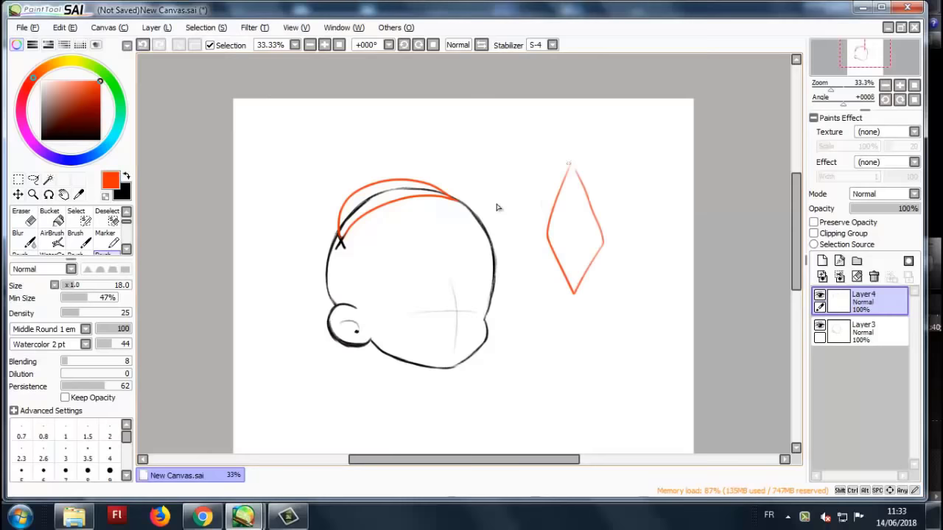
pyautogui.hotkey('ctrl', 'z')
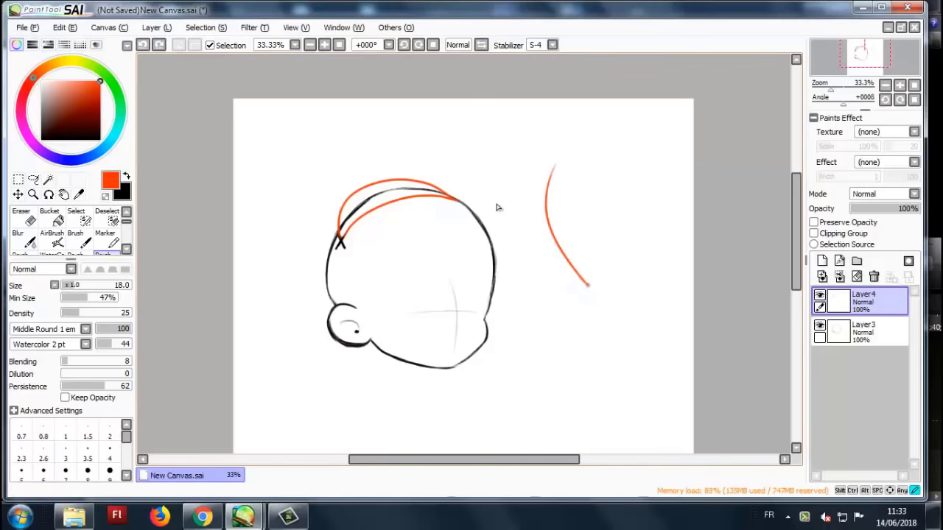
pyautogui.hotkey('ctrl', 'z')
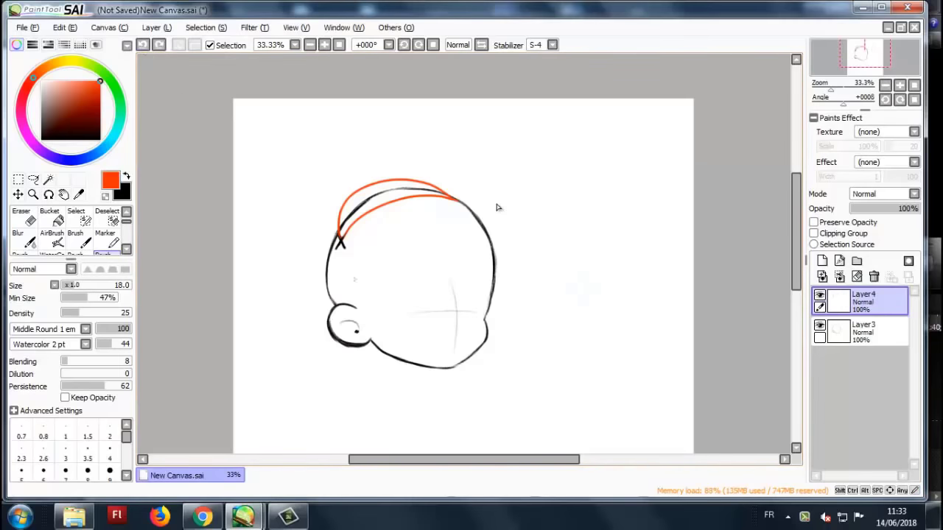
# - Sketch orange-red banana-shaped strands fanning from the X toward the ear, across the forehead and past the front of the head
pyautogui.scroll(3, 497, 208)
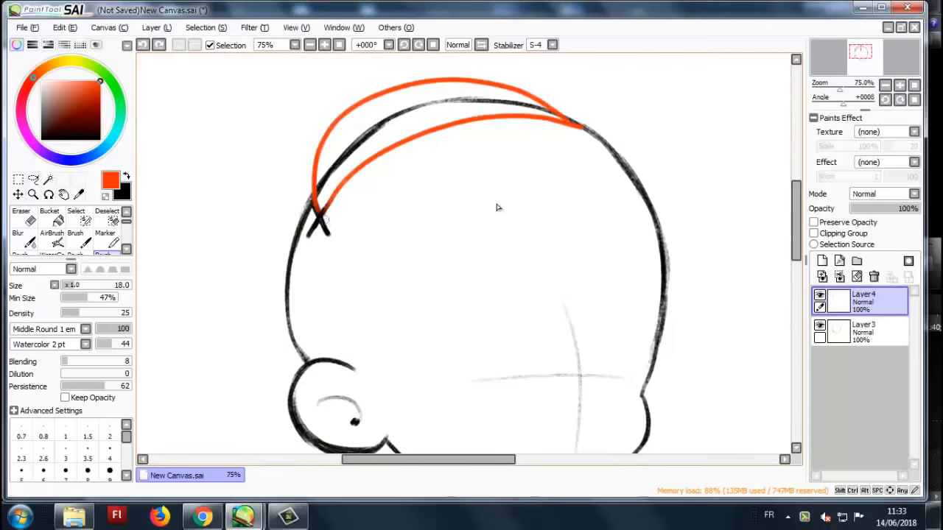
pyautogui.moveTo(329, 262); pyautogui.dragTo(357, 370)
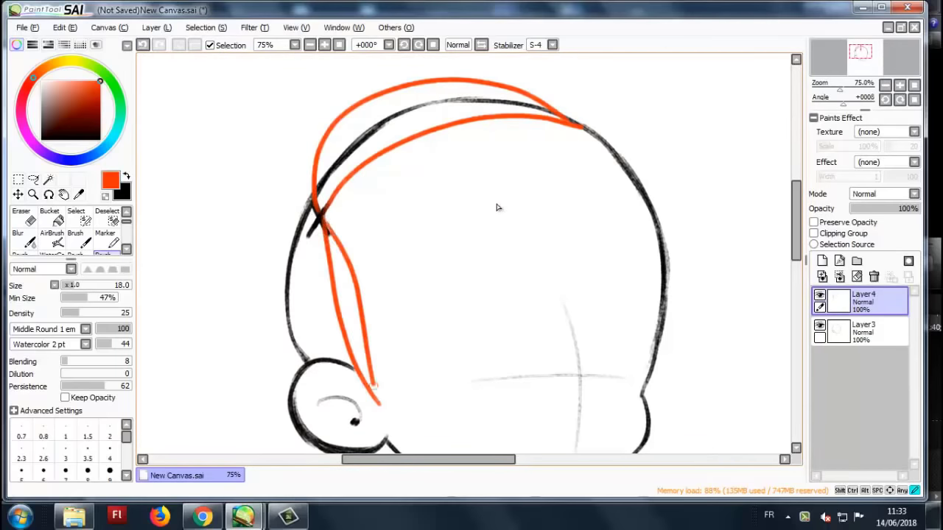
pyautogui.moveTo(328, 228)
pyautogui.mouseDown()
pyautogui.moveTo(501, 334)
pyautogui.moveTo(431, 285)
pyautogui.moveTo(590, 274)
pyautogui.moveTo(466, 312)
pyautogui.mouseUp()
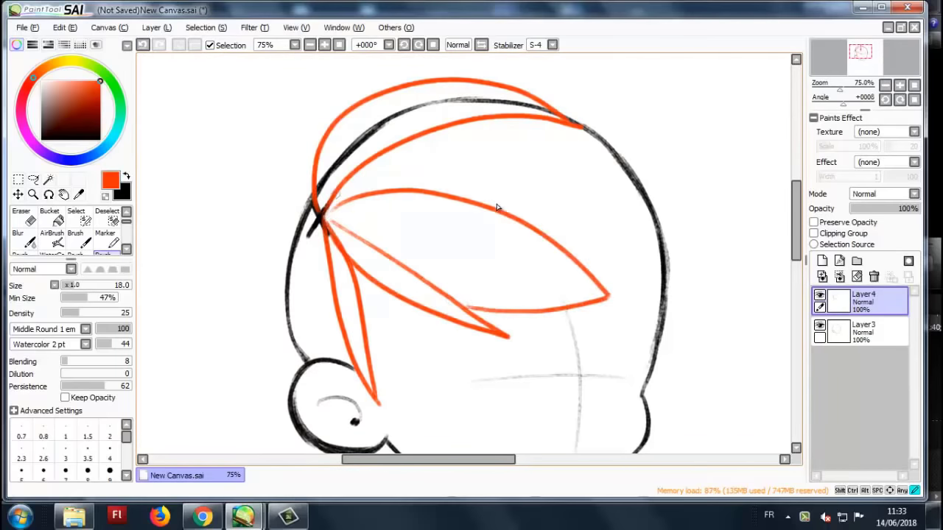
pyautogui.moveTo(336, 195)
pyautogui.mouseDown()
pyautogui.moveTo(635, 164)
pyautogui.moveTo(417, 185)
pyautogui.mouseUp()
pyautogui.moveTo(700, 178); pyautogui.dragTo(613, 297)
pyautogui.scroll(-3, 497, 207)
pyautogui.scroll(2, 497, 207)
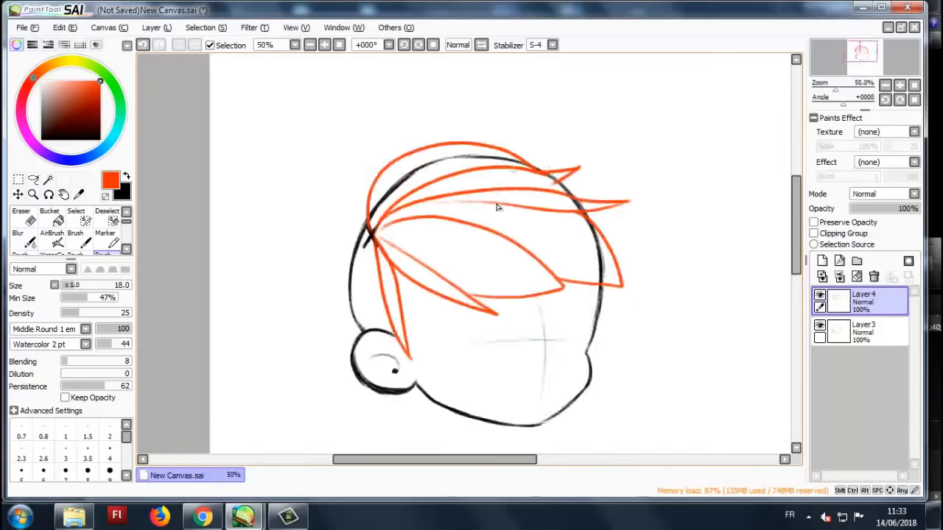
# - Sketch pointed orange-red strands from the X outward behind the head and down the nape toward the ear
pyautogui.moveTo(420, 177); pyautogui.dragTo(391, 96)
pyautogui.scroll(-1, 497, 207)
pyautogui.scroll(1, 497, 207)
pyautogui.moveTo(447, 159); pyautogui.dragTo(378, 196)
pyautogui.moveTo(476, 181); pyautogui.dragTo(361, 230)
pyautogui.moveTo(445, 158); pyautogui.dragTo(373, 110)
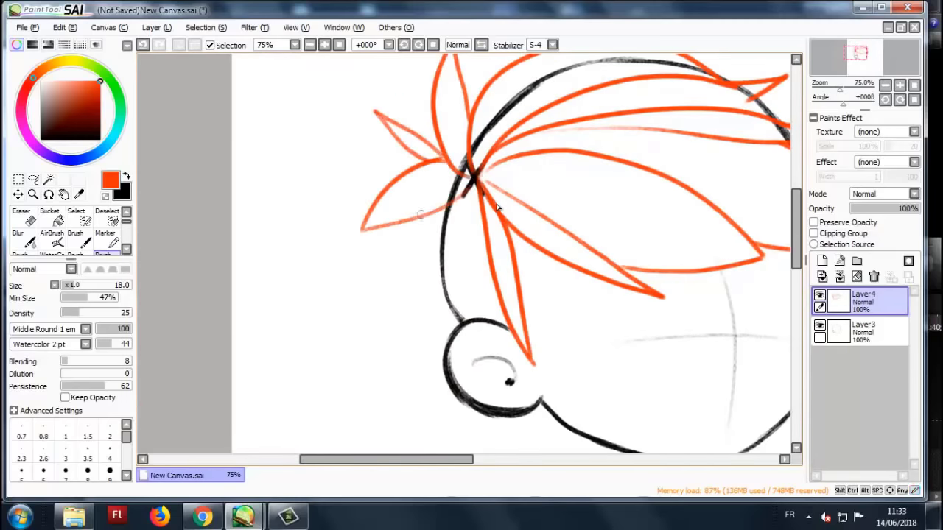
pyautogui.moveTo(448, 220); pyautogui.dragTo(394, 355)
# - Fade the strand sketch to 42% opacity and line the lower fringe strands in black at size 9 on a new layer
pyautogui.scroll(-2, 497, 208)
pyautogui.scroll(2, 499, 211)
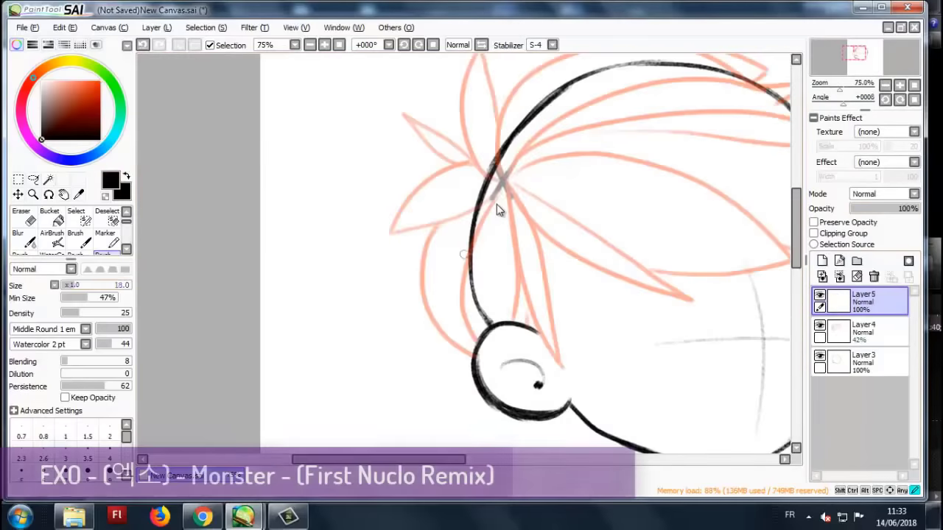
pyautogui.scroll(1, 496, 204)
pyautogui.moveTo(368, 168); pyautogui.dragTo(674, 190)
pyautogui.moveTo(339, 169); pyautogui.dragTo(579, 313)
pyautogui.moveTo(376, 118); pyautogui.dragTo(641, 193)
pyautogui.moveTo(648, 221); pyautogui.dragTo(711, 262)
pyautogui.moveTo(510, 280); pyautogui.dragTo(703, 261)
pyautogui.moveTo(361, 155); pyautogui.dragTo(557, 197)
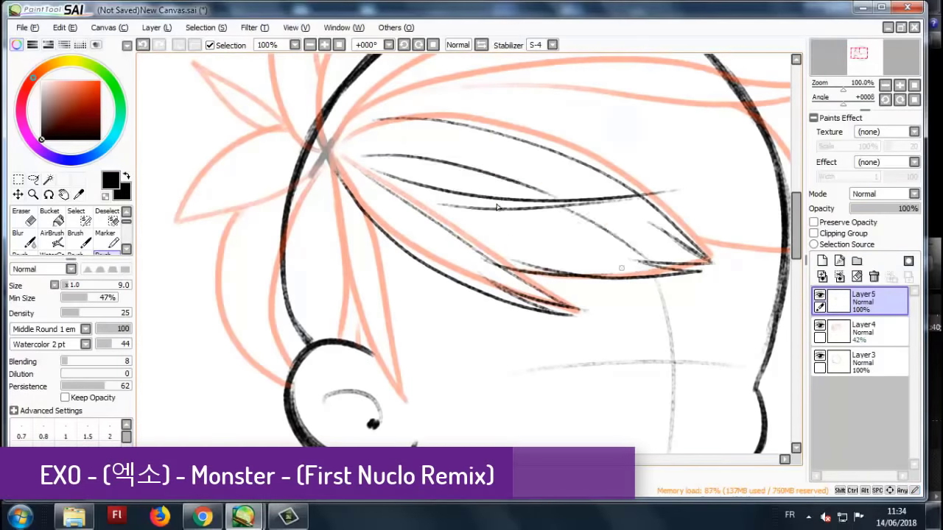
# - Line the upper fringe strands in black, sweeping from the X toward the forehead and along the crown
pyautogui.scroll(-1, 497, 207)
pyautogui.moveTo(424, 160); pyautogui.dragTo(655, 282)
pyautogui.moveTo(584, 287); pyautogui.dragTo(663, 310)
pyautogui.moveTo(406, 206); pyautogui.dragTo(568, 281)
pyautogui.moveTo(321, 195); pyautogui.dragTo(536, 210)
pyautogui.moveTo(316, 160); pyautogui.dragTo(431, 129)
pyautogui.moveTo(361, 171); pyautogui.dragTo(634, 137)
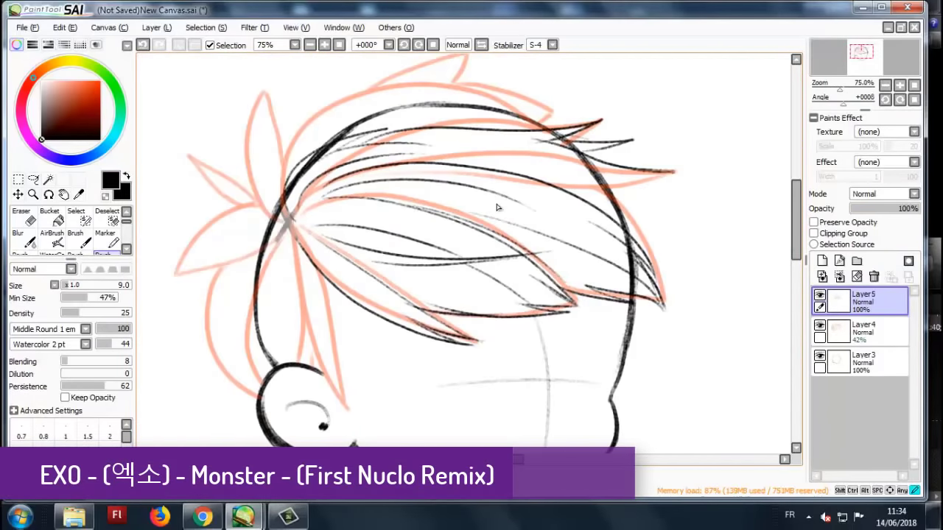
# - Add black contour lines over the top of the hair and pointed tips at the front of the fringe
pyautogui.moveTo(594, 171); pyautogui.dragTo(675, 243)
pyautogui.moveTo(498, 208); pyautogui.dragTo(582, 239)
pyautogui.moveTo(369, 231); pyautogui.dragTo(526, 77)
pyautogui.moveTo(521, 115); pyautogui.dragTo(554, 78)
pyautogui.moveTo(372, 189); pyautogui.dragTo(500, 133)
pyautogui.moveTo(523, 160); pyautogui.dragTo(648, 114)
# - Line the back tufts and the strands hanging around the ear and nape in black
pyautogui.moveTo(346, 122)
pyautogui.mouseDown()
pyautogui.moveTo(365, 243)
pyautogui.moveTo(346, 125)
pyautogui.mouseUp()
pyautogui.moveTo(354, 236)
pyautogui.mouseDown()
pyautogui.moveTo(273, 191)
pyautogui.moveTo(258, 309)
pyautogui.mouseUp()
pyautogui.moveTo(361, 191); pyautogui.dragTo(339, 328)
pyautogui.moveTo(390, 214); pyautogui.dragTo(431, 387)
pyautogui.moveTo(365, 195); pyautogui.dragTo(376, 336)
pyautogui.moveTo(324, 250); pyautogui.dragTo(346, 368)
pyautogui.moveTo(302, 221); pyautogui.dragTo(339, 354)
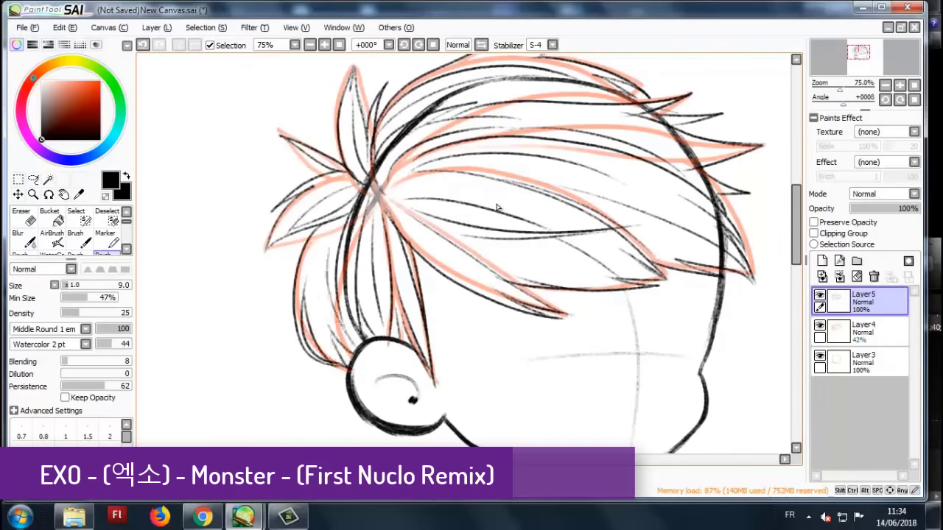
# - On a new layer with the first hairstyle hidden, sketch a fringe in orange-red at size 25, radiating from a mark atop the head
pyautogui.scroll(-1, 497, 208)
pyautogui.scroll(1, 496, 207)
pyautogui.click(823, 261)
pyautogui.click(819, 295)
pyautogui.moveTo(457, 104); pyautogui.dragTo(473, 119)
pyautogui.moveTo(471, 103)
pyautogui.mouseDown()
pyautogui.moveTo(456, 118)
pyautogui.moveTo(509, 262)
pyautogui.moveTo(547, 266)
pyautogui.mouseUp()
pyautogui.moveTo(458, 114)
pyautogui.mouseDown()
pyautogui.moveTo(475, 273)
pyautogui.moveTo(428, 291)
pyautogui.mouseUp()
pyautogui.moveTo(442, 118); pyautogui.dragTo(383, 368)
pyautogui.moveTo(464, 106); pyautogui.dragTo(619, 276)
pyautogui.moveTo(589, 177); pyautogui.dragTo(618, 291)
pyautogui.moveTo(490, 122); pyautogui.dragTo(449, 214)
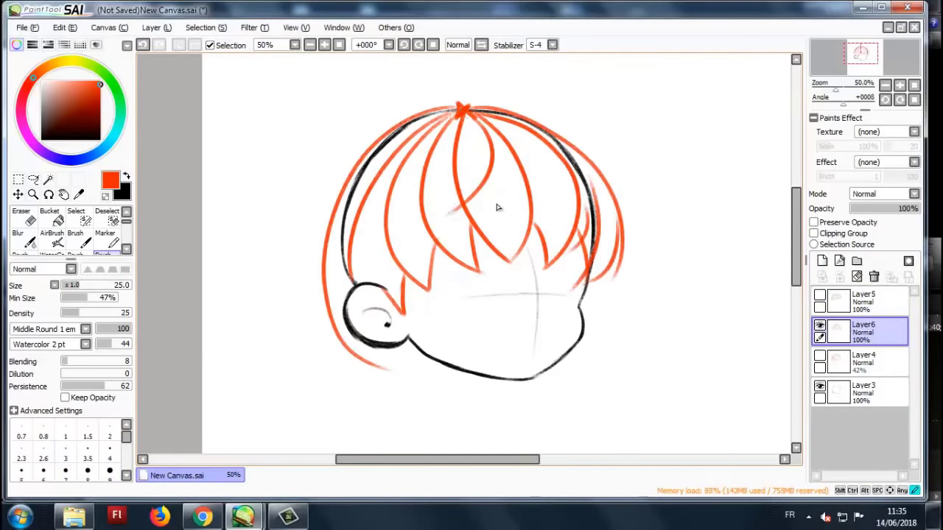
# - Sketch the ear-side hair, the lower side locks with pointed ends, and overlapping fringe strands in orange-red
pyautogui.moveTo(457, 114); pyautogui.dragTo(398, 214)
pyautogui.moveTo(449, 110); pyautogui.dragTo(331, 221)
pyautogui.moveTo(335, 185); pyautogui.dragTo(317, 310)
pyautogui.moveTo(339, 280); pyautogui.dragTo(405, 401)
pyautogui.moveTo(413, 342); pyautogui.dragTo(442, 383)
pyautogui.moveTo(593, 261); pyautogui.dragTo(616, 375)
pyautogui.moveTo(582, 291); pyautogui.dragTo(596, 379)
pyautogui.moveTo(519, 222); pyautogui.dragTo(483, 269)
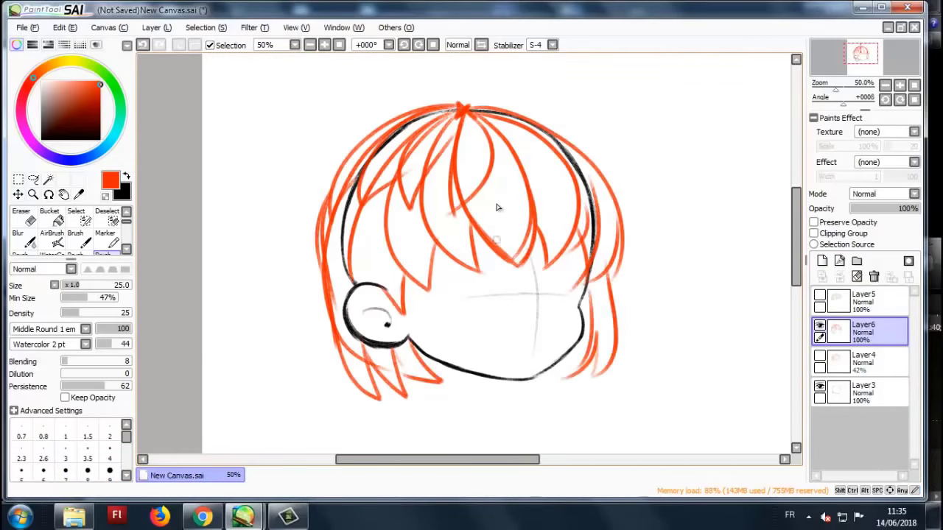
pyautogui.moveTo(490, 177); pyautogui.dragTo(453, 266)
pyautogui.moveTo(442, 199); pyautogui.dragTo(420, 273)
# - Fade the second sketch to 26% opacity and line the central lock and middle fringe in black at size 12 on a new layer
pyautogui.click(822, 261)
pyautogui.press('x')
pyautogui.scroll(1, 497, 207)
pyautogui.moveTo(416, 60); pyautogui.dragTo(409, 201)
pyautogui.moveTo(450, 81); pyautogui.dragTo(405, 201)
pyautogui.moveTo(463, 103); pyautogui.dragTo(508, 294)
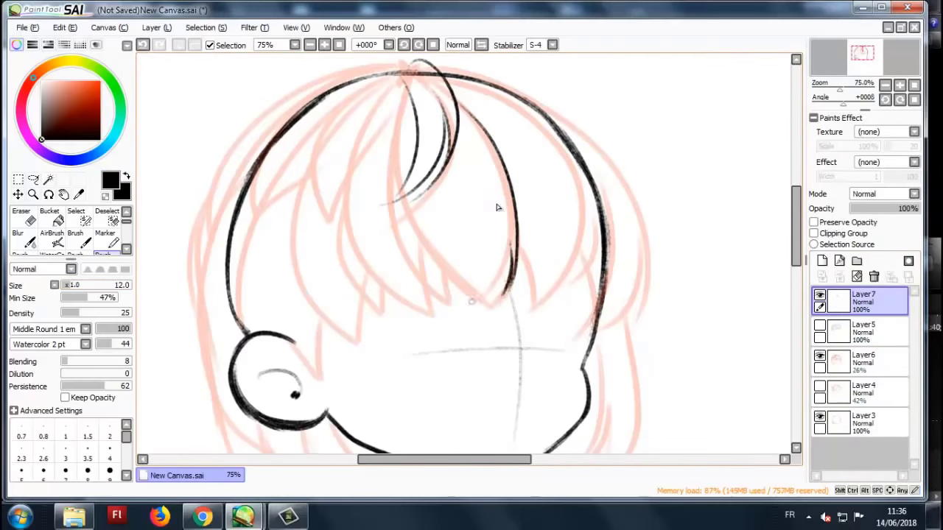
pyautogui.moveTo(401, 107); pyautogui.dragTo(497, 302)
pyautogui.moveTo(497, 210); pyautogui.dragTo(509, 294)
pyautogui.moveTo(450, 166); pyautogui.dragTo(504, 295)
# - Line the fringe strands between the central lock and the ear in black, including the short overlapping lock
pyautogui.moveTo(390, 88); pyautogui.dragTo(435, 309)
pyautogui.moveTo(387, 121); pyautogui.dragTo(413, 280)
pyautogui.moveTo(390, 81); pyautogui.dragTo(317, 214)
pyautogui.moveTo(376, 107); pyautogui.dragTo(346, 151)
pyautogui.moveTo(364, 121); pyautogui.dragTo(295, 324)
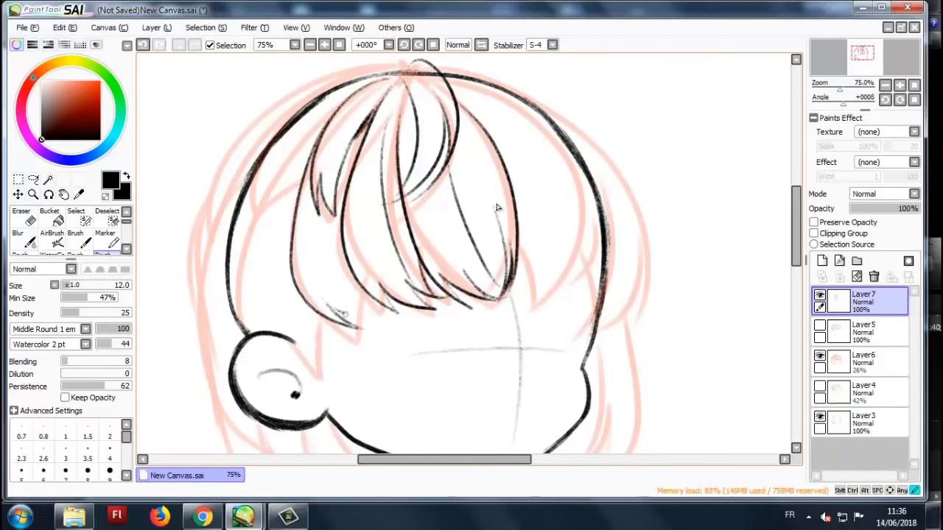
pyautogui.moveTo(383, 203); pyautogui.dragTo(321, 321)
# - Line the pointed lock by the ear, the strands above it and the outer hair contour on the ear side
pyautogui.moveTo(324, 313); pyautogui.dragTo(287, 379)
pyautogui.moveTo(328, 125); pyautogui.dragTo(274, 206)
pyautogui.moveTo(295, 185); pyautogui.dragTo(277, 342)
pyautogui.moveTo(405, 60); pyautogui.dragTo(221, 294)
pyautogui.moveTo(380, 70); pyautogui.dragTo(234, 147)
# - Line the fringe strands on the side away from the ear, ending in small pointed tips
pyautogui.moveTo(413, 85); pyautogui.dragTo(483, 247)
pyautogui.moveTo(468, 228); pyautogui.dragTo(482, 294)
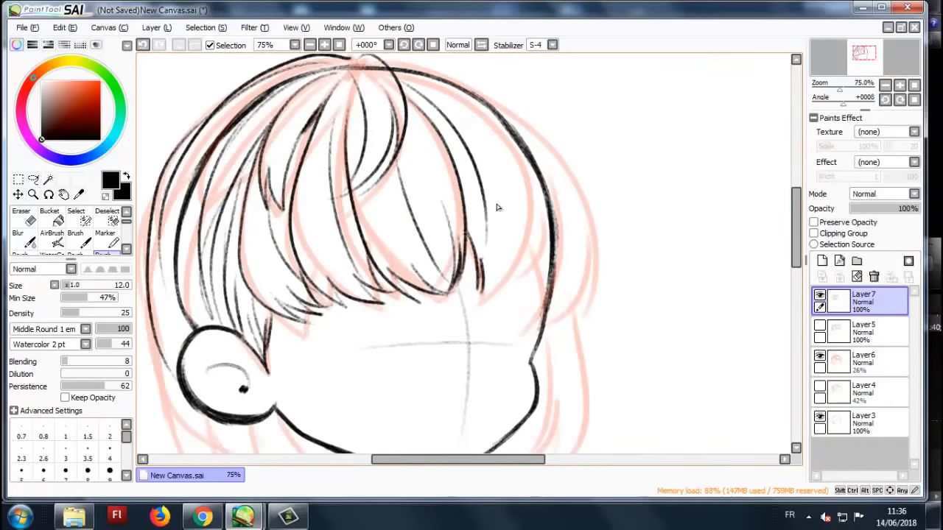
pyautogui.moveTo(442, 84); pyautogui.dragTo(537, 280)
pyautogui.moveTo(464, 233); pyautogui.dragTo(475, 283)
pyautogui.moveTo(496, 207); pyautogui.dragTo(455, 262)
# - Line the outer contour and inner strands of the hair on the far side of the face
pyautogui.moveTo(367, 116)
pyautogui.mouseDown()
pyautogui.moveTo(531, 174)
pyautogui.moveTo(570, 384)
pyautogui.mouseUp()
pyautogui.moveTo(598, 343); pyautogui.dragTo(590, 370)
pyautogui.moveTo(545, 226); pyautogui.dragTo(574, 366)
pyautogui.moveTo(557, 337); pyautogui.dragTo(526, 372)
pyautogui.moveTo(561, 250); pyautogui.dragTo(586, 345)
pyautogui.moveTo(590, 307); pyautogui.dragTo(546, 382)
pyautogui.moveTo(549, 244); pyautogui.dragTo(598, 372)
pyautogui.moveTo(398, 119)
pyautogui.mouseDown()
pyautogui.moveTo(586, 249)
pyautogui.moveTo(578, 368)
pyautogui.mouseUp()
# - Line the lower lock beside the far cheek with layered strands tapering toward the jaw
pyautogui.hotkey('ctrl', '-')
pyautogui.hotkey('ctrl', '+')
pyautogui.moveTo(549, 236); pyautogui.dragTo(519, 382)
pyautogui.moveTo(567, 328); pyautogui.dragTo(508, 383)
pyautogui.moveTo(550, 266); pyautogui.dragTo(516, 378)
pyautogui.moveTo(485, 381); pyautogui.dragTo(510, 350)
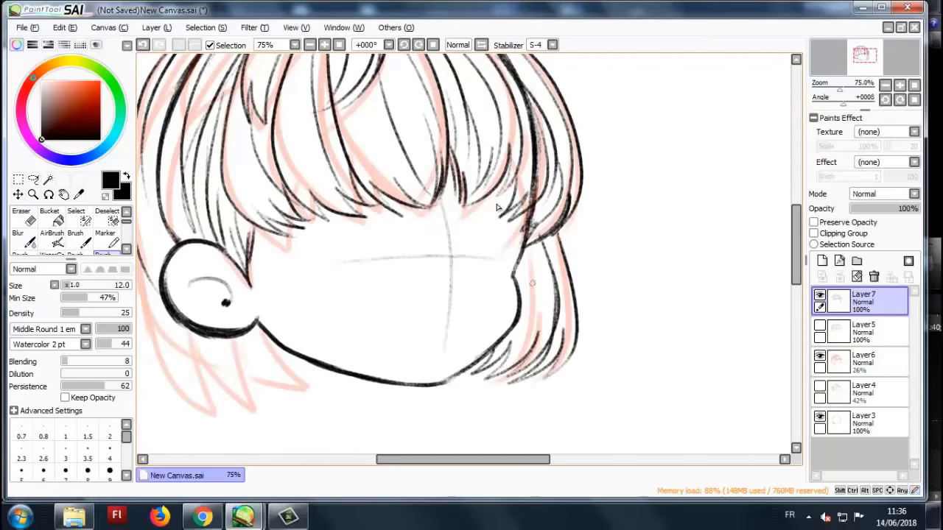
pyautogui.moveTo(529, 257); pyautogui.dragTo(506, 356)
# - Finish the lower strands behind the ear in black and hide the orange-red sketch layer
pyautogui.hotkey('ctrl', '-')
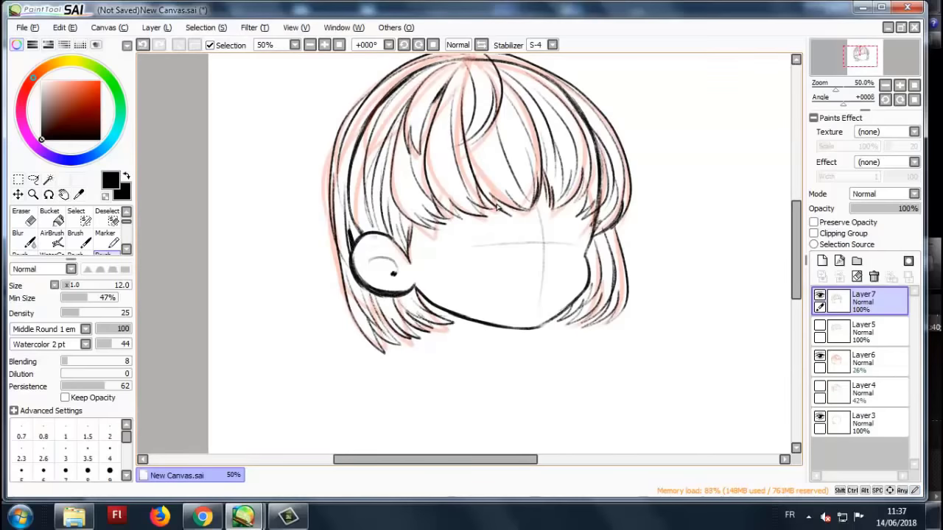
pyautogui.hotkey('ctrl', '-')
pyautogui.click(820, 355)
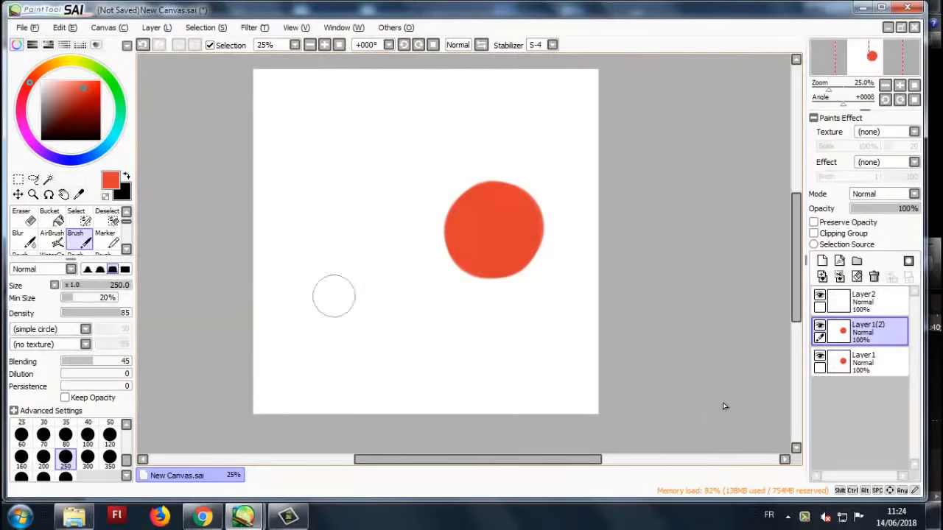
# - Move the duplicated red circle beside the original and merge its layer down into the one below
pyautogui.press('ctrl')
pyautogui.moveTo(494, 230); pyautogui.dragTo(354, 233)
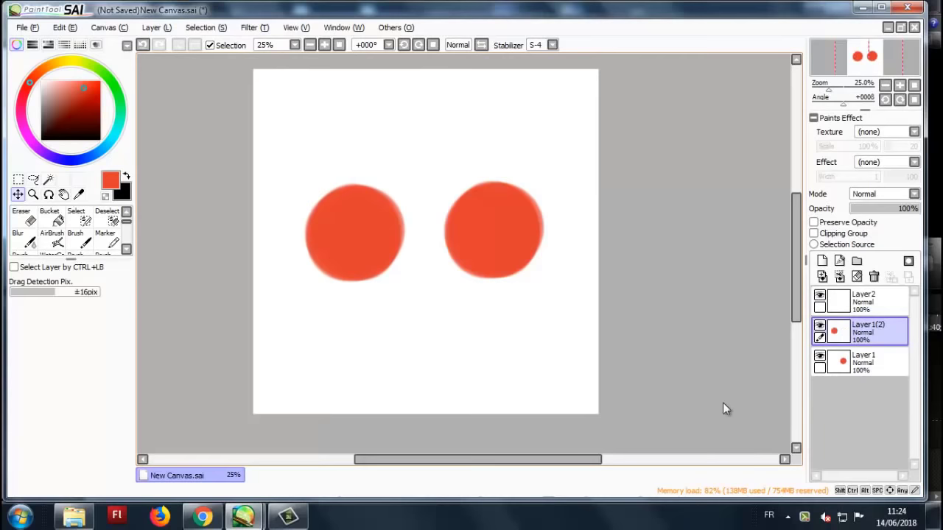
pyautogui.click(840, 276)
# - Add a new layer clipped to the red circles, and set up the AirBrush at size 255 with a darker red
pyautogui.click(822, 261)
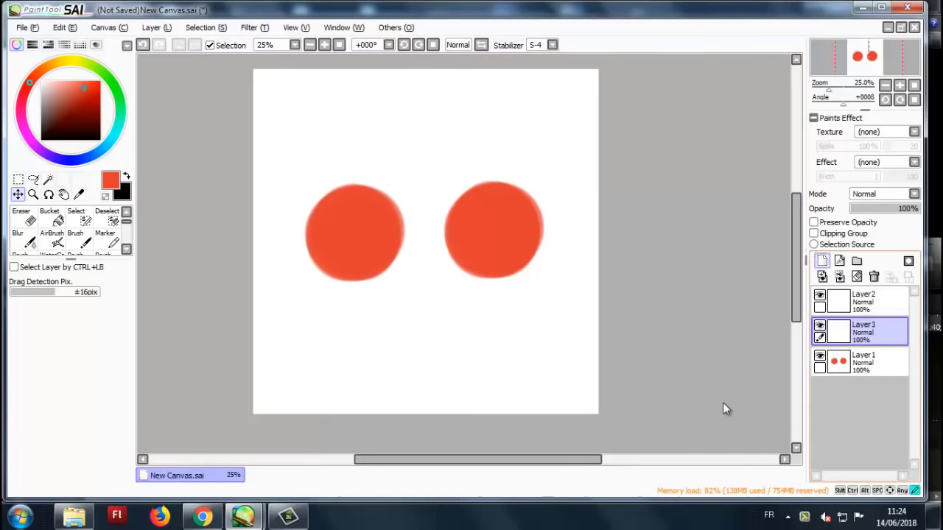
pyautogui.click(813, 233)
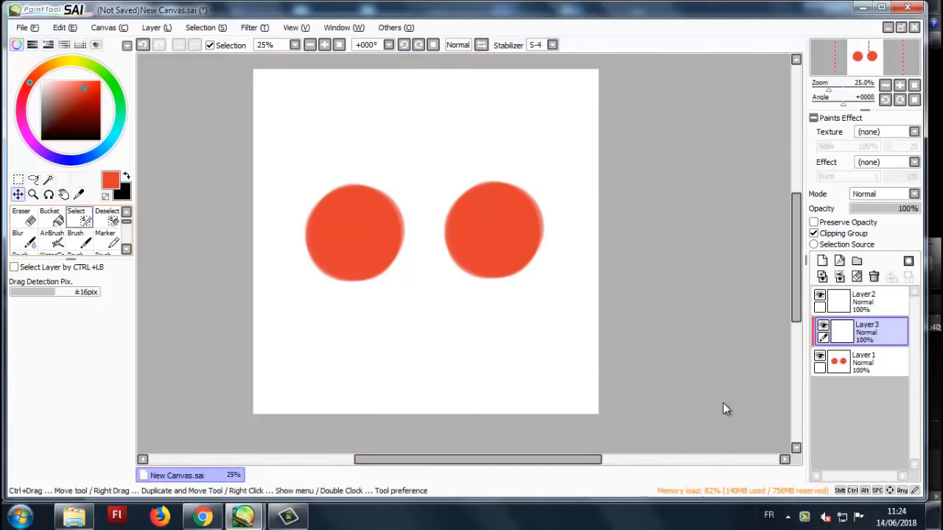
pyautogui.press('v')
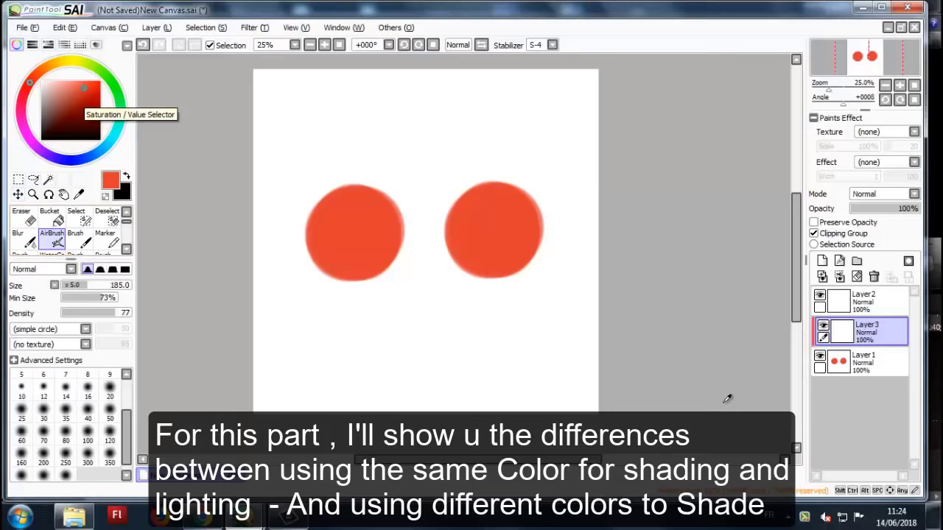
pyautogui.click(85, 92)
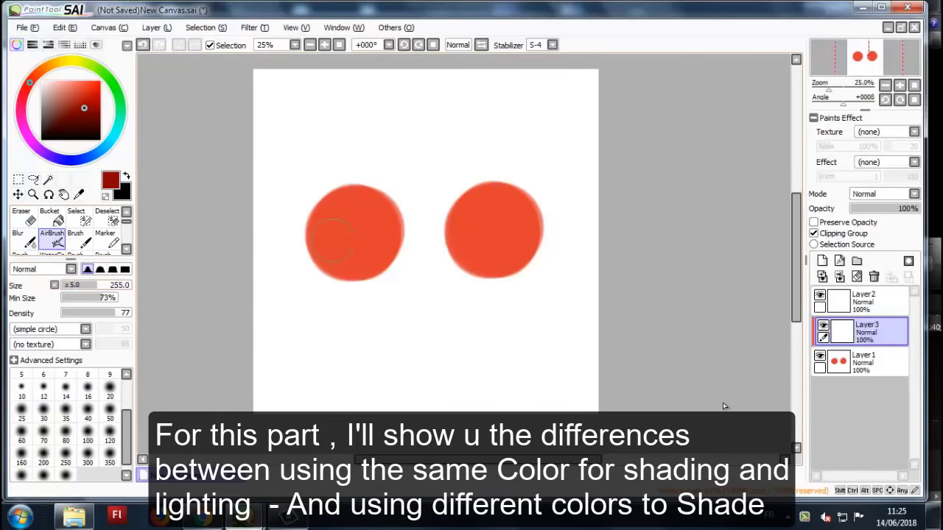
# - Airbrush dark red shading around the lower edge of the first red circle and add a pale pink highlight near its upper edge
pyautogui.scroll(1, 335, 232)
pyautogui.moveTo(306, 159)
pyautogui.mouseDown()
pyautogui.moveTo(298, 229)
pyautogui.moveTo(353, 281)
pyautogui.moveTo(420, 265)
pyautogui.moveTo(430, 244)
pyautogui.moveTo(374, 296)
pyautogui.moveTo(310, 271)
pyautogui.moveTo(294, 220)
pyautogui.moveTo(305, 184)
pyautogui.moveTo(317, 272)
pyautogui.moveTo(371, 292)
pyautogui.moveTo(421, 270)
pyautogui.mouseUp()
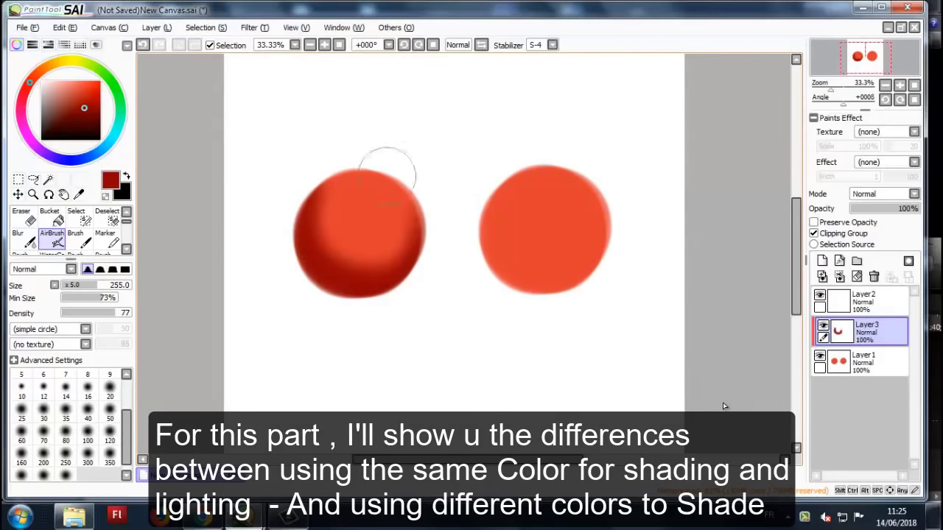
pyautogui.click(65, 82)
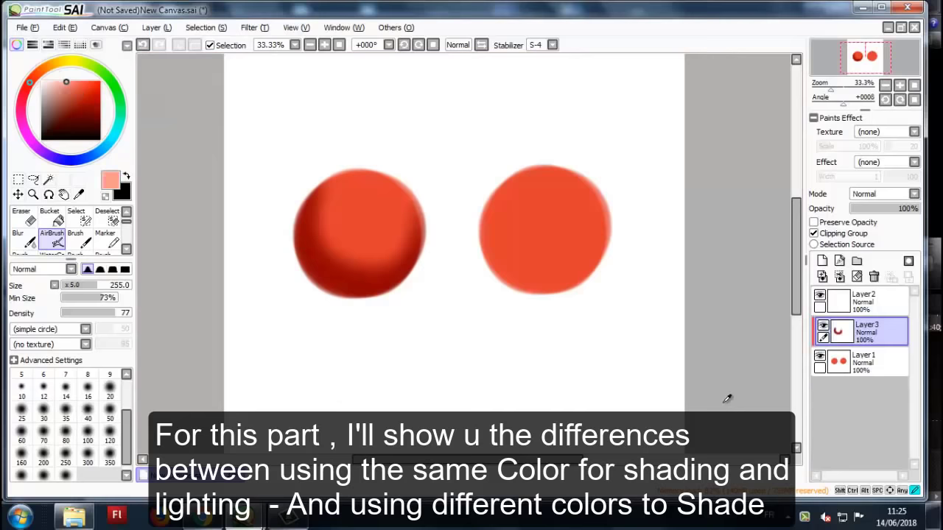
pyautogui.moveTo(381, 190); pyautogui.dragTo(364, 200)
pyautogui.scroll(-2, 403, 213)
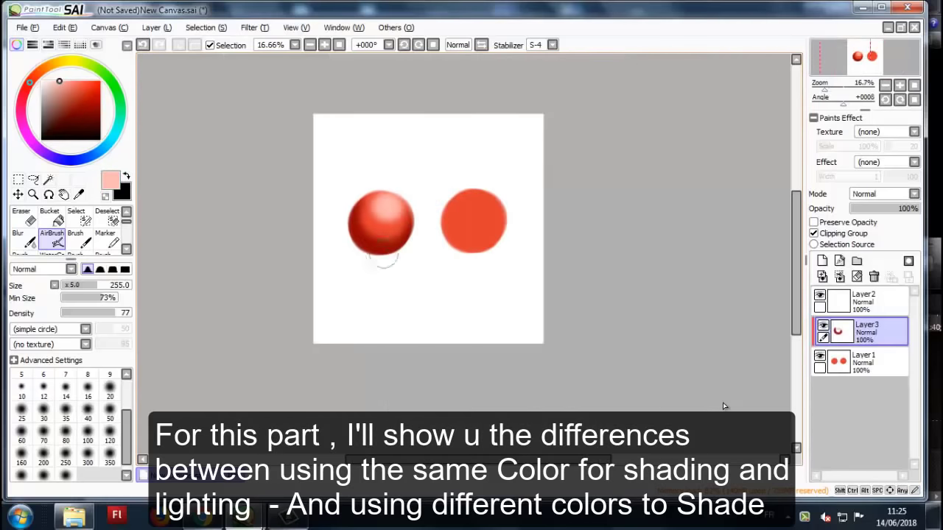
# - Shade the lower edge of the second red circle with a muted crimson-purple using the AirBrush at size 255
pyautogui.scroll(2, 376, 262)
pyautogui.press('alt')
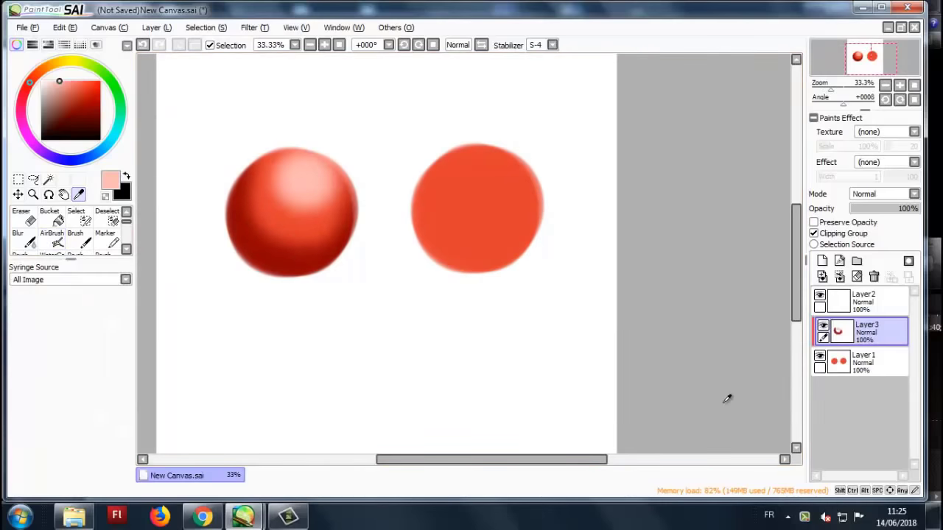
pyautogui.click(727, 399)
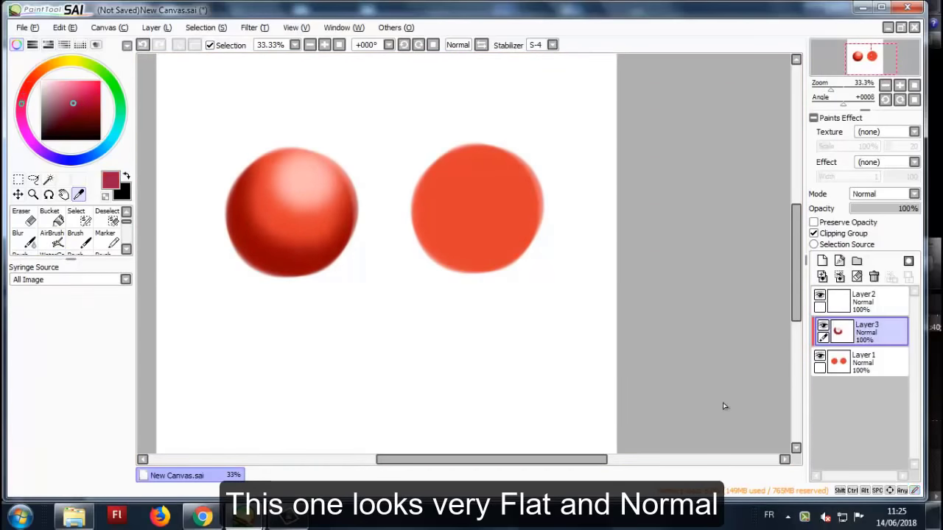
pyautogui.click(727, 399)
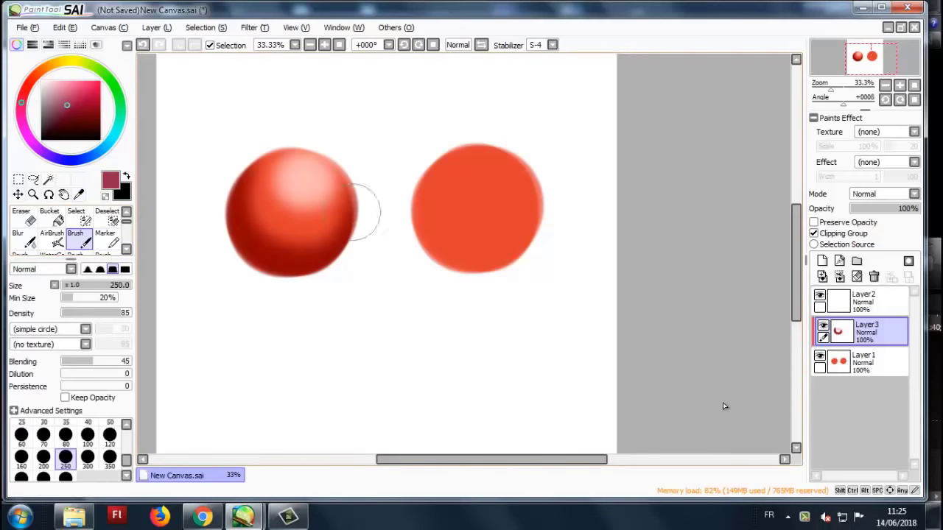
pyautogui.moveTo(410, 173)
pyautogui.mouseDown()
pyautogui.moveTo(438, 258)
pyautogui.moveTo(492, 270)
pyautogui.moveTo(546, 219)
pyautogui.moveTo(536, 246)
pyautogui.moveTo(448, 261)
pyautogui.moveTo(418, 201)
pyautogui.moveTo(443, 149)
pyautogui.moveTo(415, 187)
pyautogui.moveTo(433, 169)
pyautogui.moveTo(423, 231)
pyautogui.moveTo(507, 260)
pyautogui.moveTo(545, 233)
pyautogui.mouseUp()
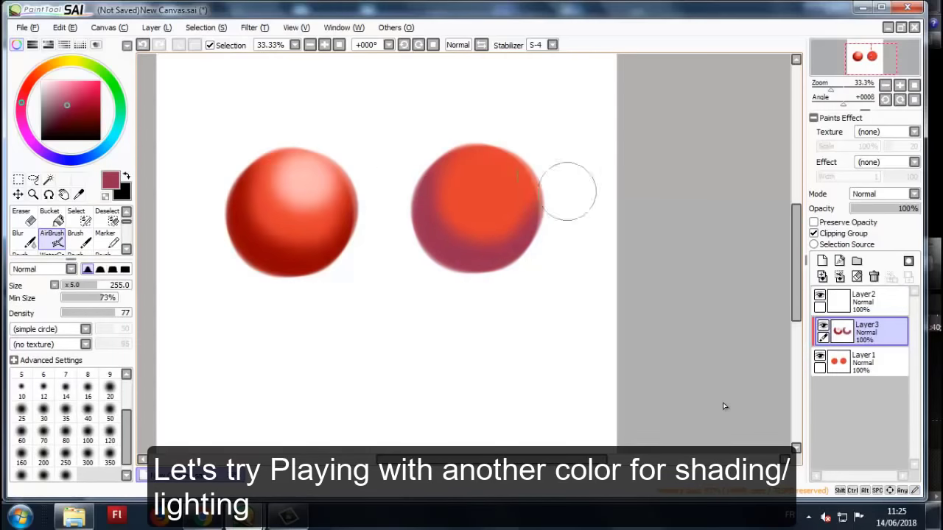
# - Airbrush a light peach-orange highlight near the upper edge of the crimson-shaded circle
pyautogui.press('alt')
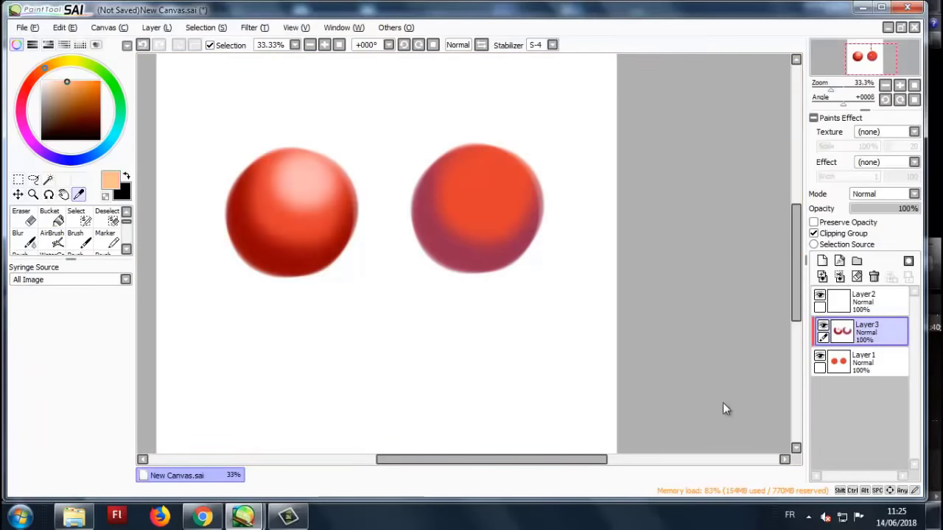
pyautogui.press('alt')
pyautogui.moveTo(508, 160)
pyautogui.mouseDown()
pyautogui.moveTo(484, 174)
pyautogui.moveTo(498, 170)
pyautogui.moveTo(492, 179)
pyautogui.moveTo(486, 155)
pyautogui.mouseUp()
pyautogui.scroll(-4, 472, 177)
pyautogui.scroll(3, 486, 166)
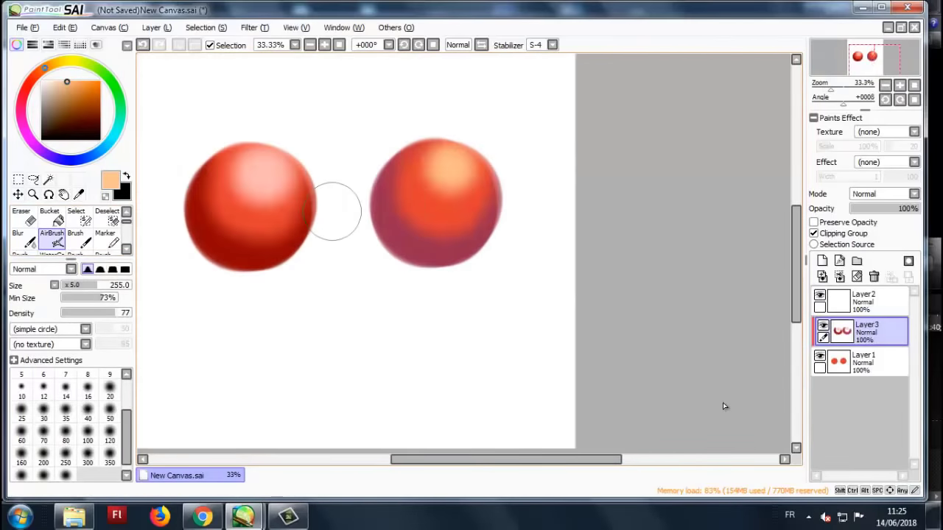
# - Soften the shading transitions on both spheres with the Blur tool at size 190
pyautogui.click(22, 237)
pyautogui.moveTo(442, 252); pyautogui.dragTo(302, 218)
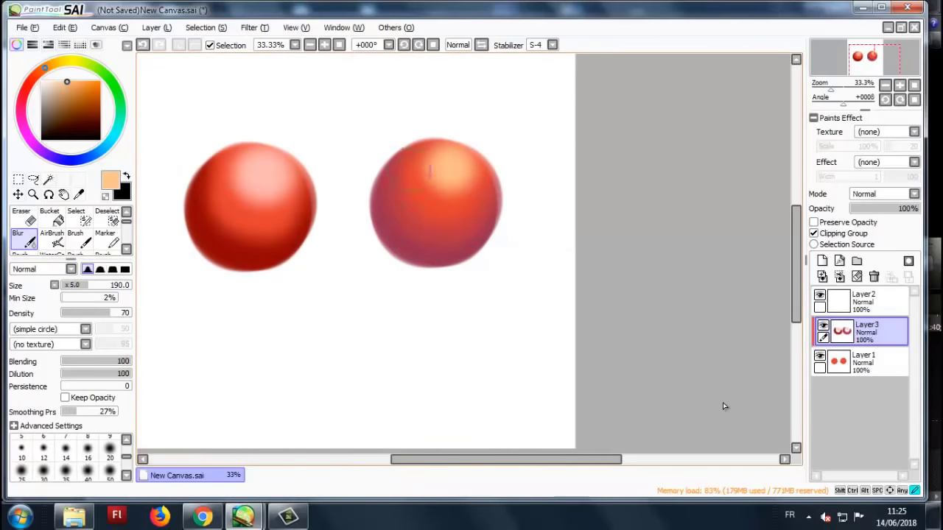
pyautogui.scroll(-3, 723, 406)
pyautogui.scroll(3, 723, 406)
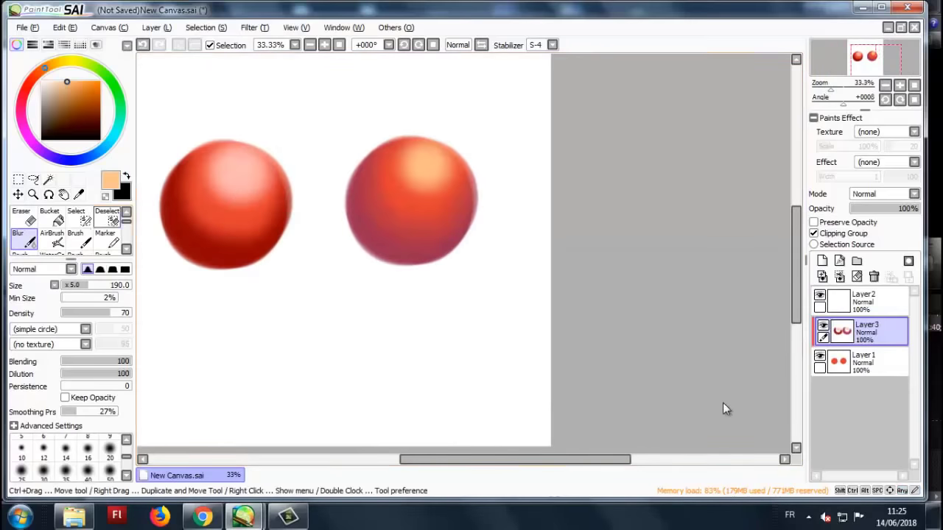
# - Deepen the outer shadow of the peach-highlighted sphere with a darker purple-red using the AirBrush at size 255
pyautogui.press('alt')
pyautogui.click(727, 399)
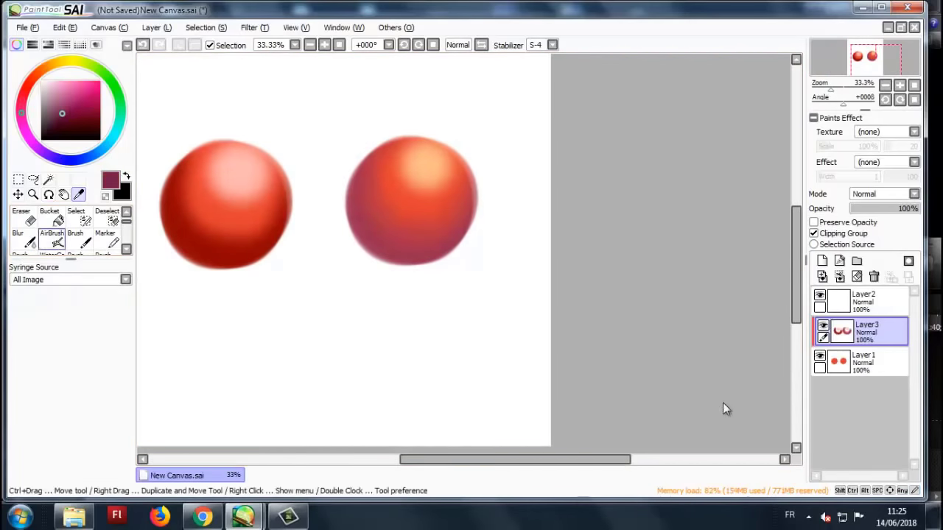
pyautogui.click(51, 238)
pyautogui.moveTo(400, 278)
pyautogui.mouseDown()
pyautogui.moveTo(450, 259)
pyautogui.moveTo(476, 209)
pyautogui.moveTo(432, 274)
pyautogui.mouseUp()
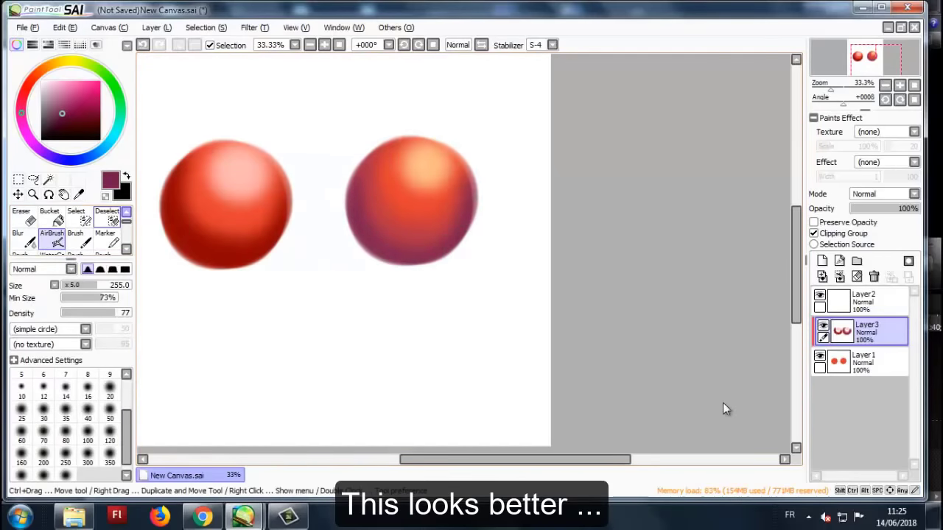
# - Airbrush greyish-purple reflected light along the purple-shaded sphere's rim at size 105 and blend it with Blur at size 225
pyautogui.keyDown('alt'); pyautogui.click(727, 399); pyautogui.keyUp('alt')
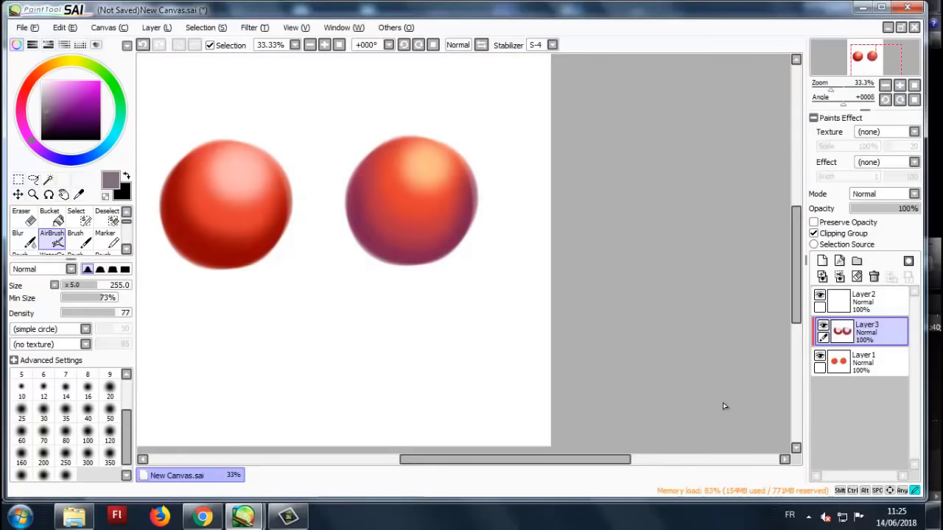
pyautogui.press('[')
pyautogui.press('[')
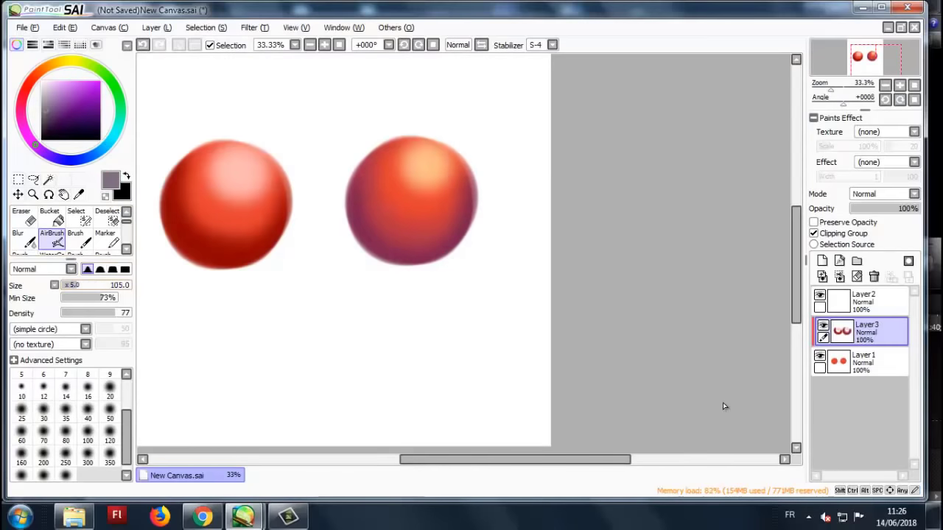
pyautogui.scroll(1, 349, 238)
pyautogui.moveTo(339, 120)
pyautogui.mouseDown()
pyautogui.moveTo(331, 184)
pyautogui.moveTo(330, 160)
pyautogui.moveTo(356, 239)
pyautogui.moveTo(350, 221)
pyautogui.moveTo(336, 217)
pyautogui.moveTo(392, 262)
pyautogui.moveTo(538, 152)
pyautogui.moveTo(518, 222)
pyautogui.mouseUp()
pyautogui.scroll(-4, 358, 232)
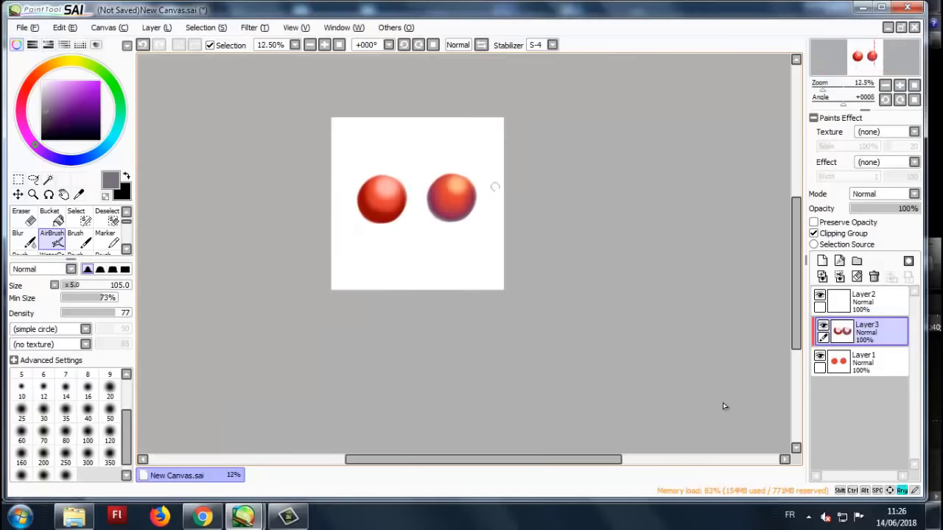
pyautogui.scroll(2, 463, 252)
pyautogui.press('b')
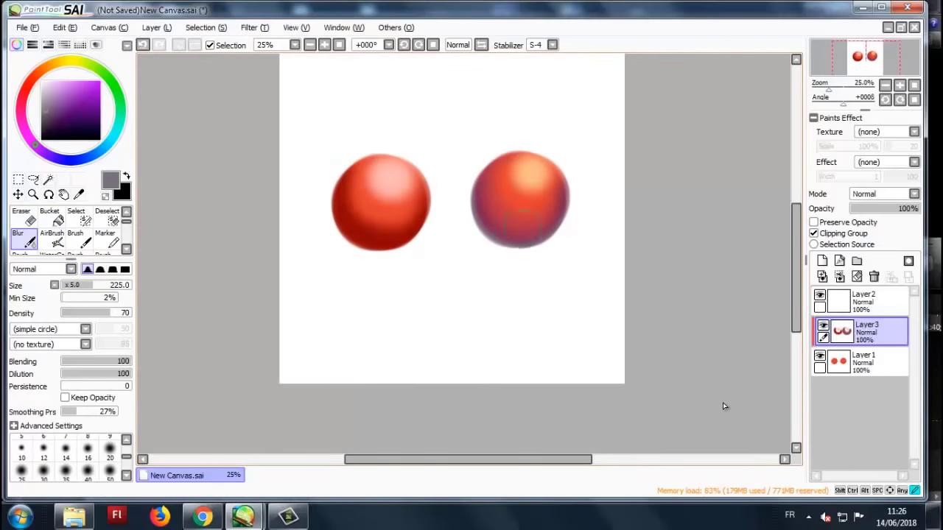
# - Add small cream highlights to both spheres with the AirBrush at size 50 and soften them with Blur at size 225
pyautogui.scroll(3, 565, 214)
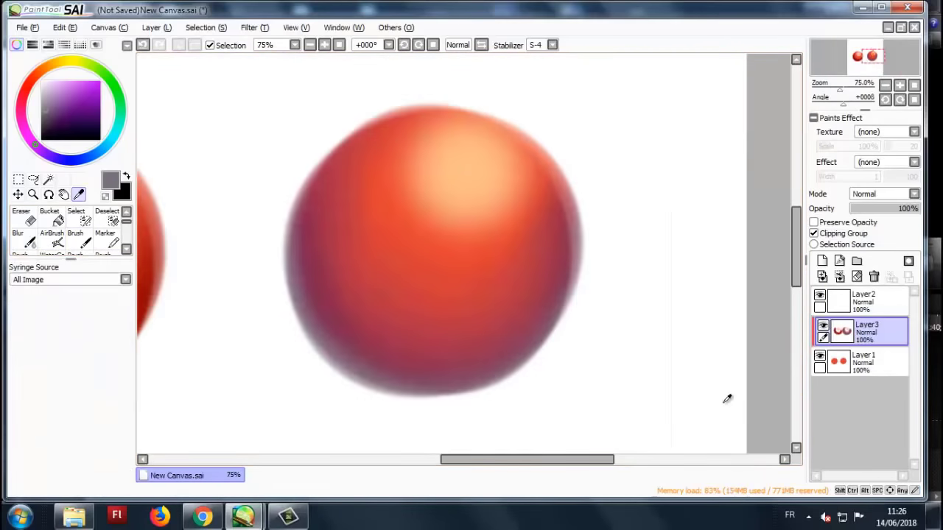
pyautogui.keyDown('alt'); pyautogui.click(457, 162); pyautogui.keyUp('alt')
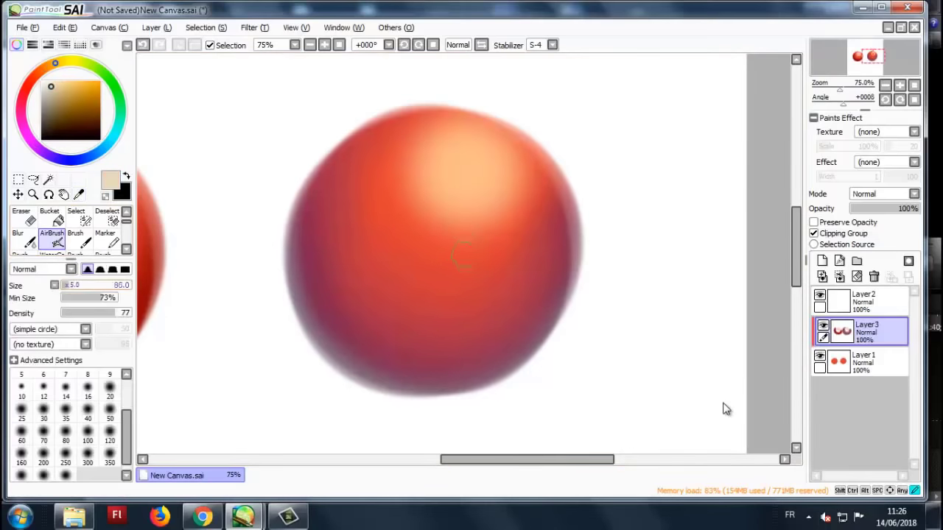
pyautogui.press('[')
pyautogui.press('[')
pyautogui.press('[')
pyautogui.press('[')
pyautogui.scroll(-3, 476, 172)
pyautogui.scroll(3, 354, 195)
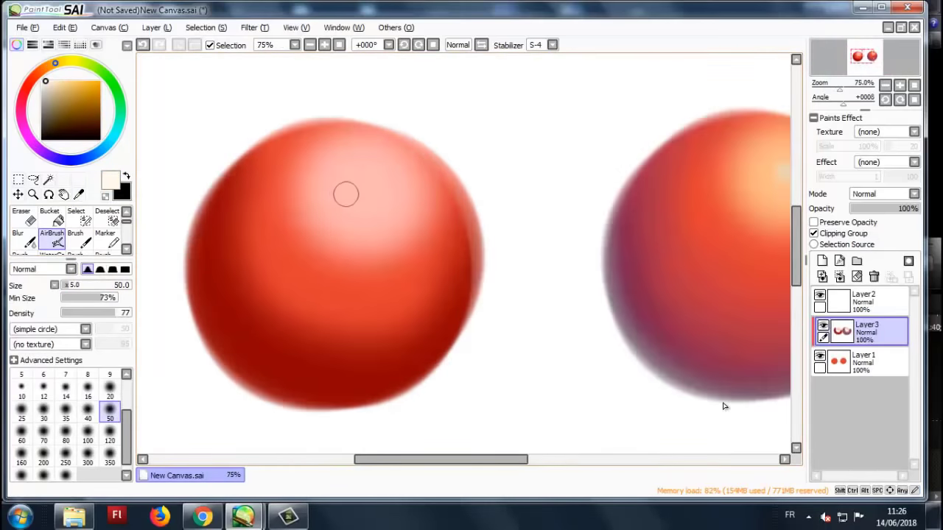
pyautogui.scroll(-3, 723, 402)
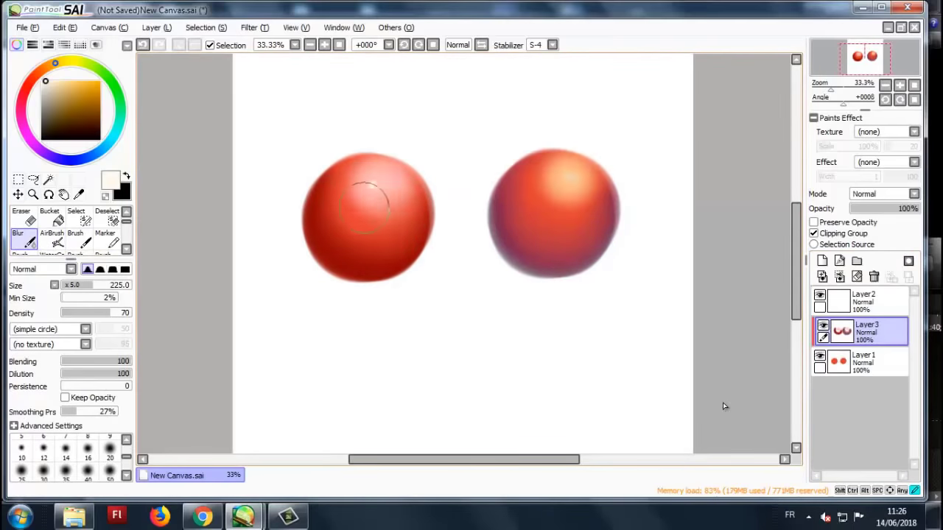
pyautogui.scroll(-3, 723, 402)
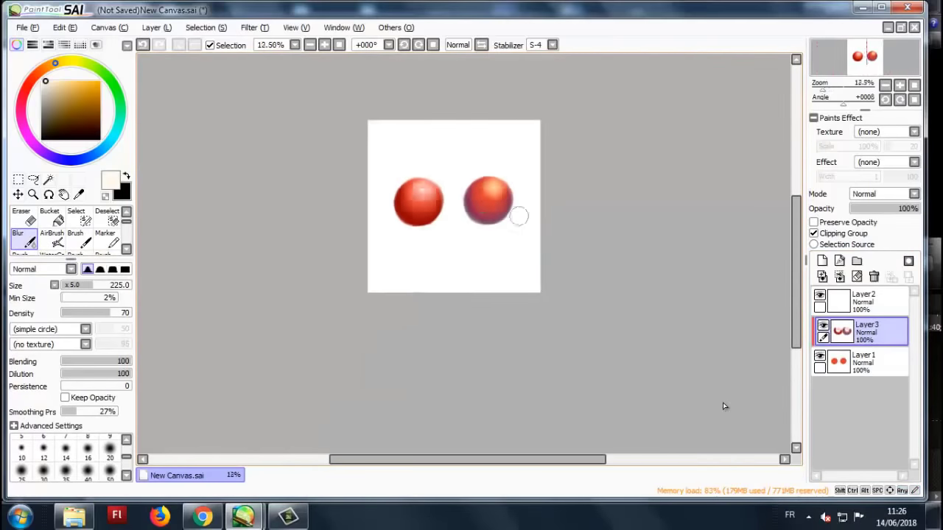
# - On a new layer, draw a red X above the same-colour sphere and a green check mark above the other, Brush size 44
pyautogui.scroll(3, 723, 406)
pyautogui.press('b')
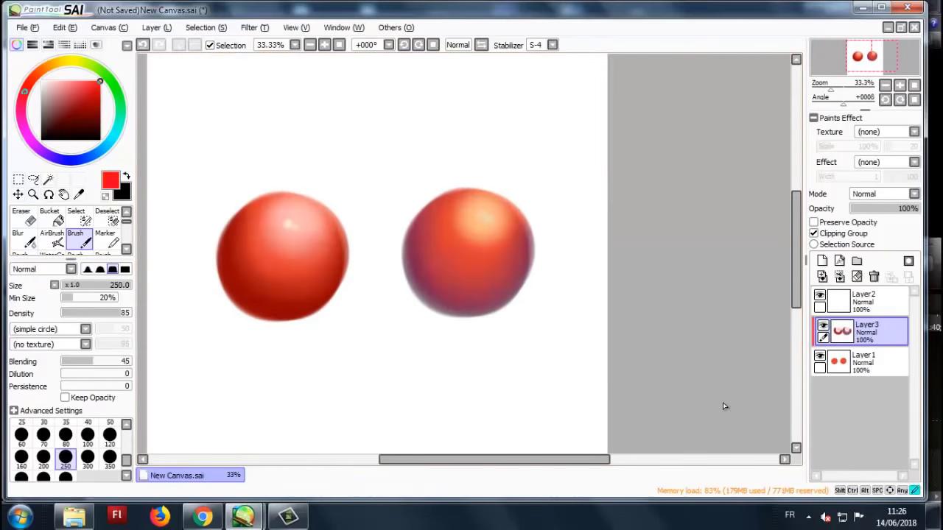
pyautogui.press('[')
pyautogui.press('[')
pyautogui.press('[')
pyautogui.press('[')
pyautogui.press('[')
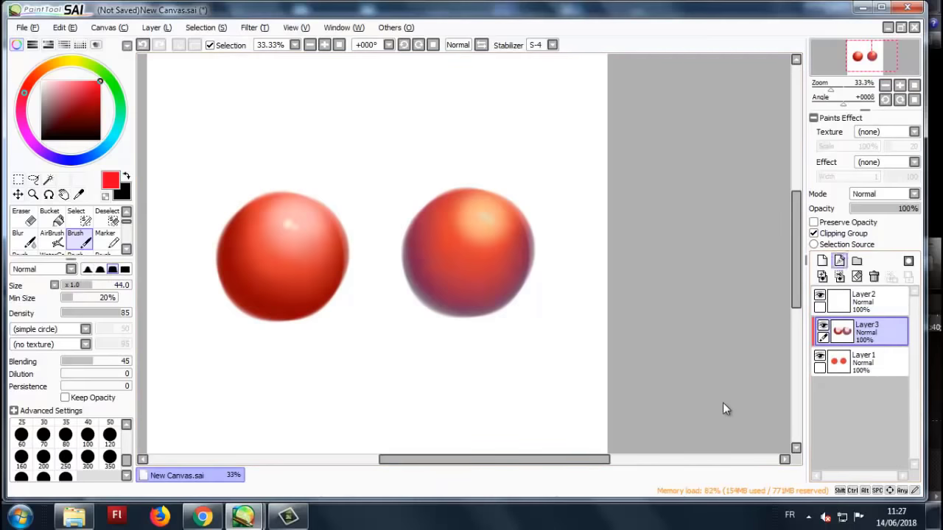
pyautogui.click(822, 261)
pyautogui.moveTo(287, 127); pyautogui.dragTo(258, 177)
pyautogui.moveTo(254, 127); pyautogui.dragTo(294, 175)
pyautogui.click(114, 87)
pyautogui.moveTo(434, 137); pyautogui.dragTo(541, 102)
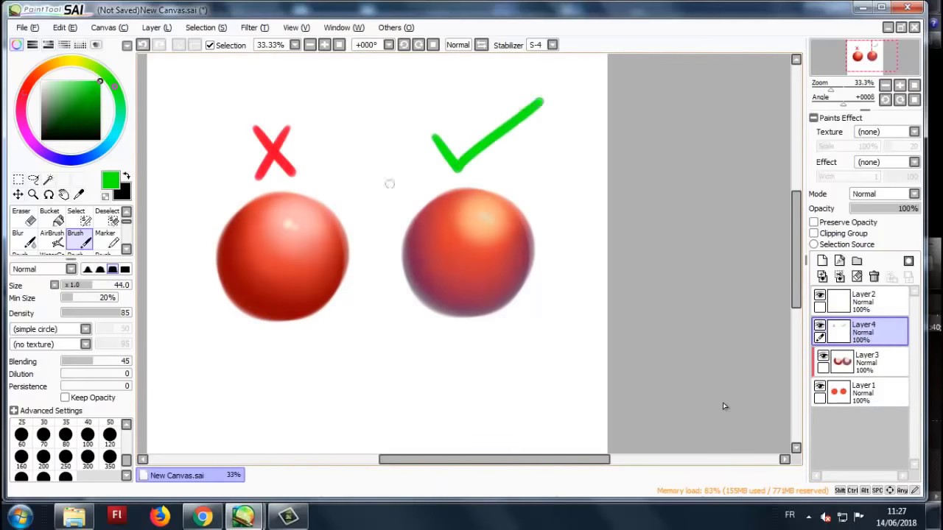
# - Draw a green square enclosed by a green circle below the purple-shaded sphere with the Brush at size 27
pyautogui.scroll(-2, 723, 402)
pyautogui.scroll(1, 723, 402)
pyautogui.scroll(1, 723, 402)
pyautogui.moveTo(515, 251)
pyautogui.mouseDown()
pyautogui.moveTo(440, 251)
pyautogui.moveTo(520, 322)
pyautogui.mouseUp()
pyautogui.moveTo(543, 255)
pyautogui.mouseDown()
pyautogui.moveTo(453, 359)
pyautogui.moveTo(545, 255)
pyautogui.mouseUp()
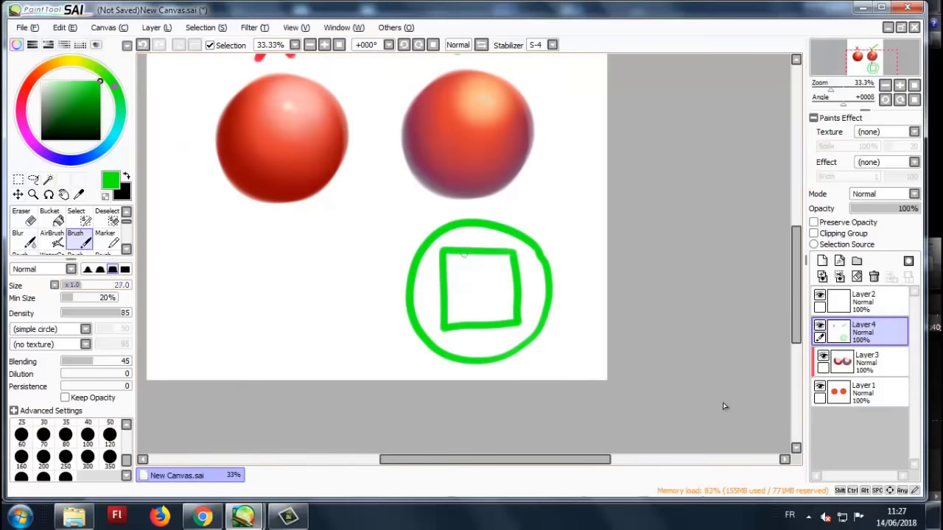
# - Draw two green curved arrows outside the green circle, one curving down its side and one along its upper edge
pyautogui.moveTo(397, 240); pyautogui.dragTo(391, 336)
pyautogui.moveTo(381, 327); pyautogui.dragTo(399, 328)
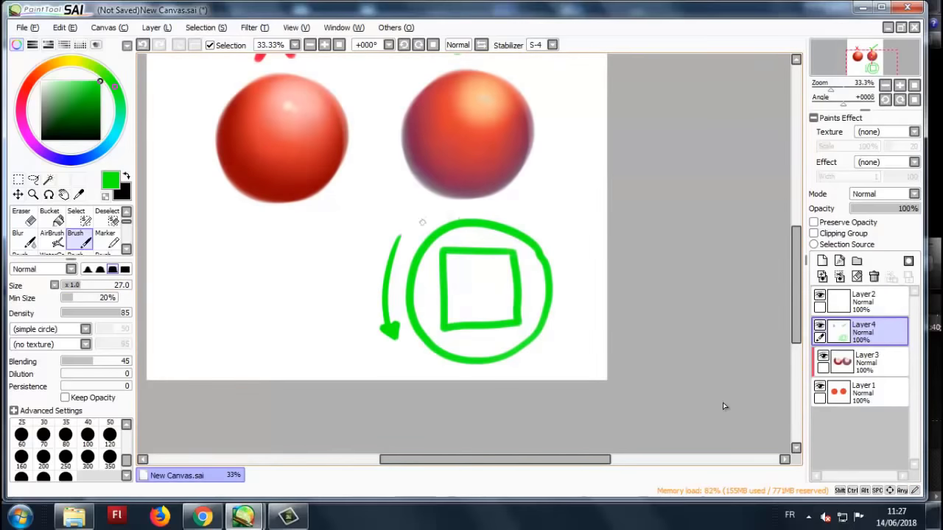
pyautogui.moveTo(422, 222); pyautogui.dragTo(498, 210)
# - Draw a square enclosed by a circle below the same-colour sphere, using the red picked from the X
pyautogui.scroll(-1, 345, 244)
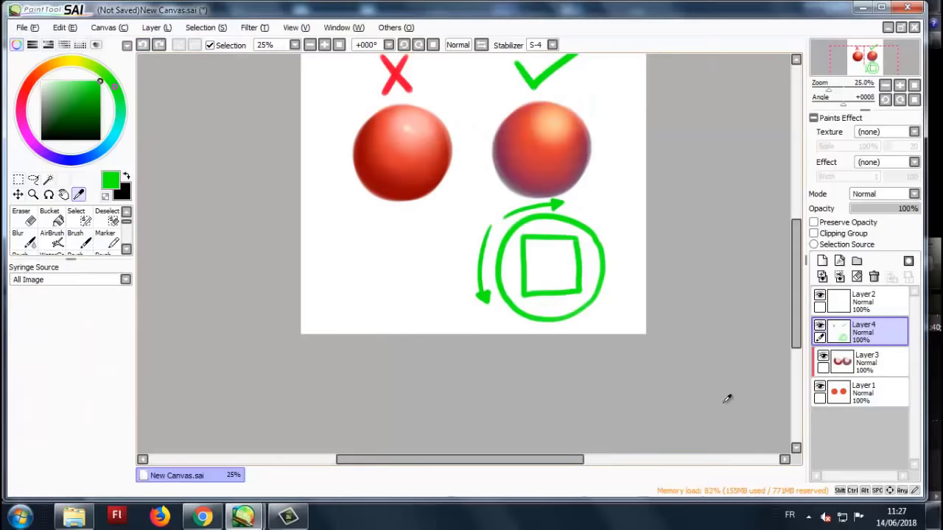
pyautogui.keyDown('alt'); pyautogui.click(396, 74); pyautogui.keyUp('alt')
pyautogui.moveTo(404, 236)
pyautogui.mouseDown()
pyautogui.moveTo(351, 250)
pyautogui.moveTo(407, 294)
pyautogui.mouseUp()
pyautogui.moveTo(329, 236)
pyautogui.mouseDown()
pyautogui.moveTo(418, 240)
pyautogui.moveTo(330, 237)
pyautogui.mouseUp()
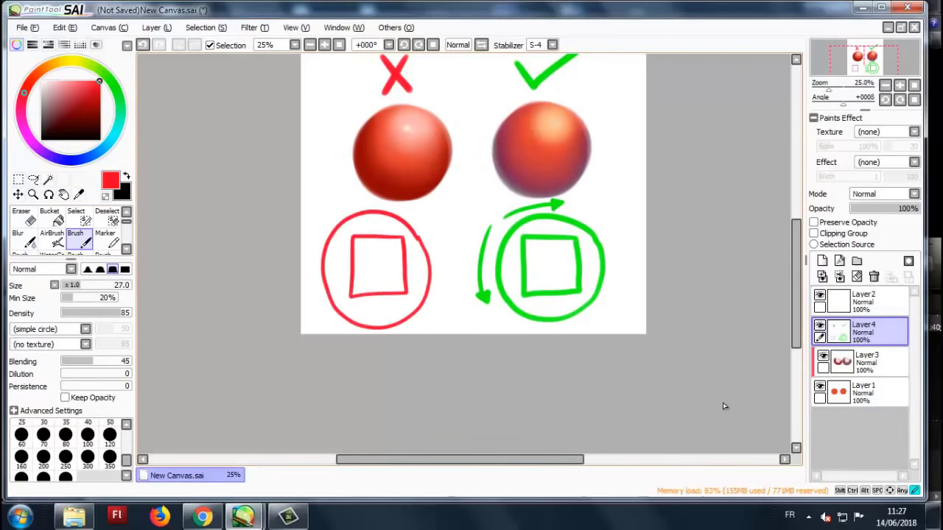
# - Draw three red arrows inside the red square, fanning out from its lower corner diagonally, upward and sideways
pyautogui.scroll(2, 371, 249)
pyautogui.moveTo(380, 263)
pyautogui.mouseDown()
pyautogui.moveTo(420, 315)
pyautogui.moveTo(358, 237)
pyautogui.mouseUp()
pyautogui.moveTo(359, 258); pyautogui.dragTo(380, 245)
pyautogui.scroll(-2, 724, 406)
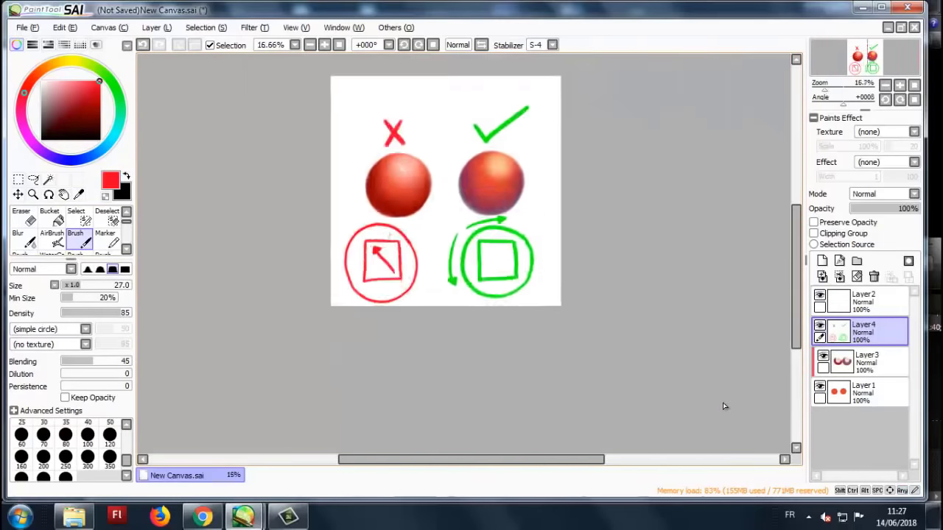
pyautogui.scroll(1, 724, 406)
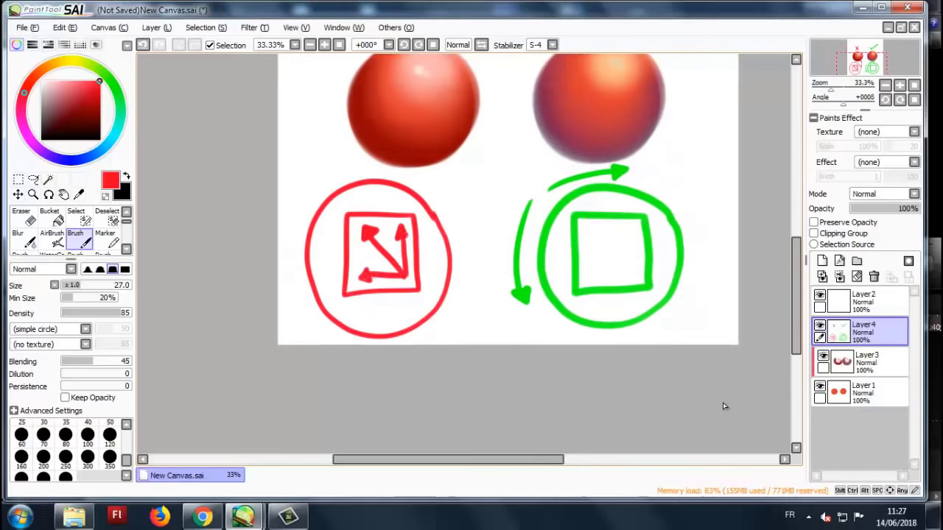
pyautogui.scroll(-2, 723, 402)
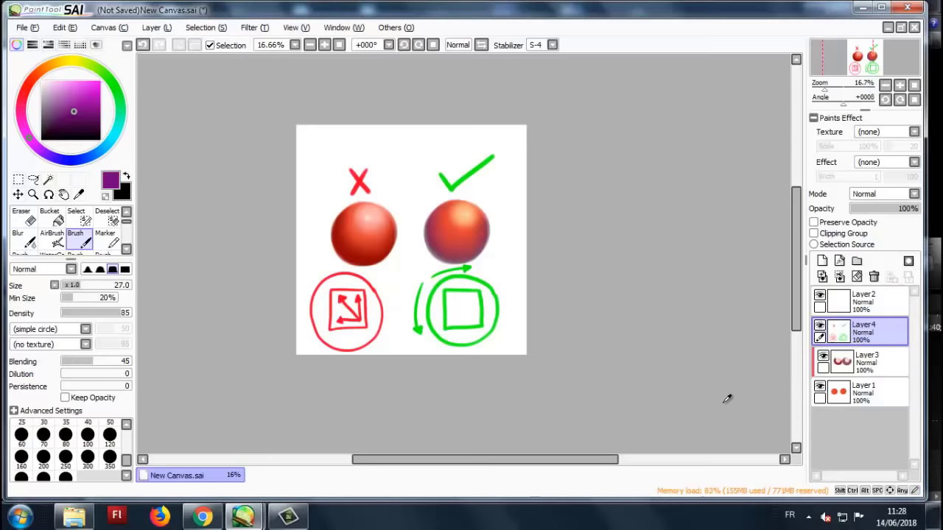
# - Remove the annotation layer and the shading from the two flat red circles
pyautogui.scroll(-1, 722, 402)
pyautogui.scroll(1, 723, 402)
pyautogui.hotkey('ctrl', 'z')
pyautogui.hotkey('ctrl', 'z')
pyautogui.hotkey('ctrl', 'z')
pyautogui.hotkey('ctrl', 'z')
pyautogui.hotkey('ctrl', 'z')
pyautogui.hotkey('ctrl', 'z')
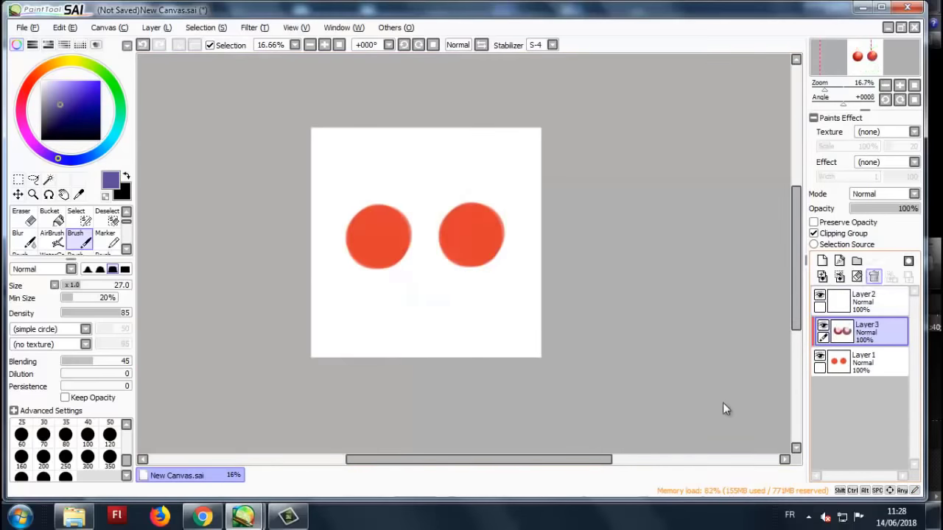
pyautogui.hotkey('ctrl', 'z')
pyautogui.scroll(1, 725, 402)
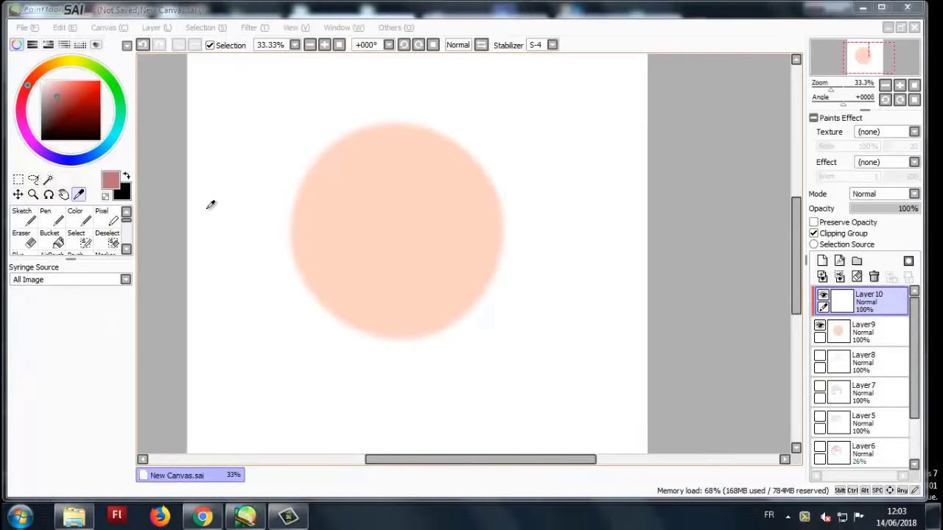
# - Sample the circle's skin tone and shift the brush colour to a darker, muted red for shading
pyautogui.click(75, 221)
pyautogui.scroll(-1, 74, 232)
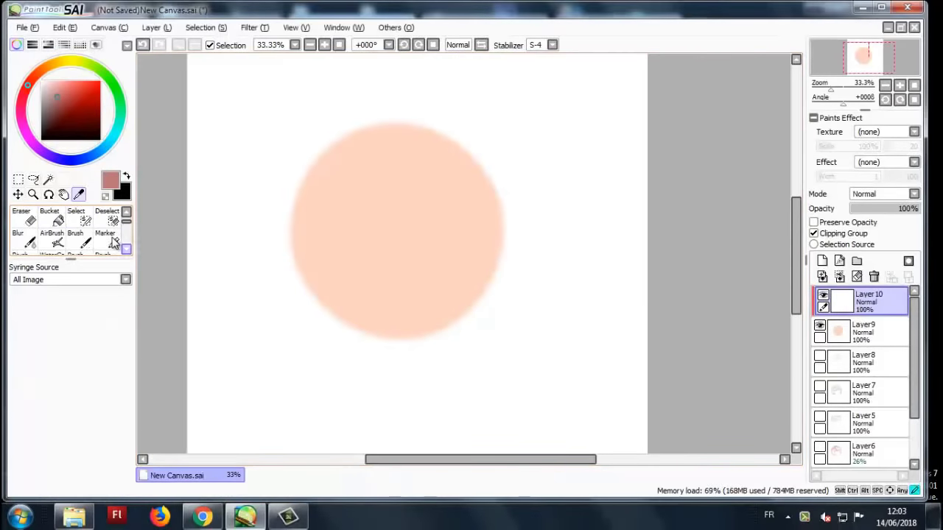
pyautogui.click(106, 240)
pyautogui.scroll(-1, 114, 241)
pyautogui.press('b')
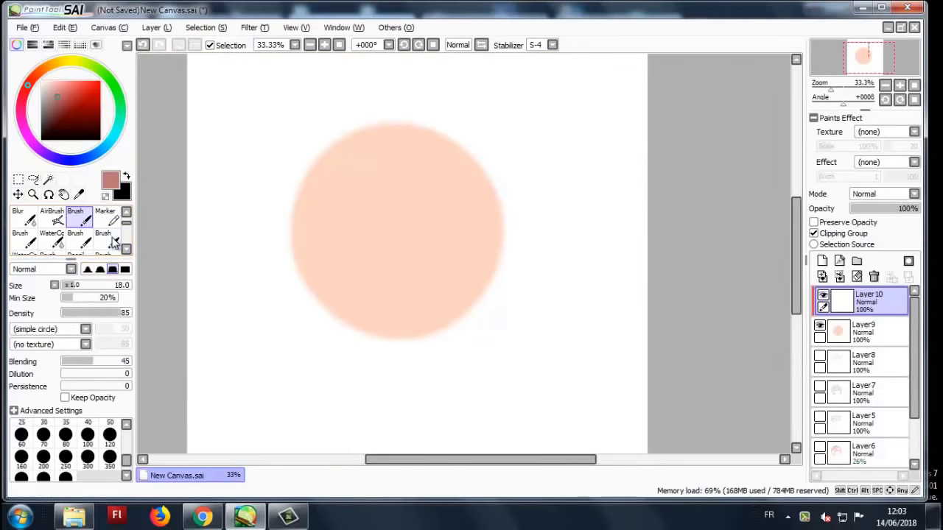
pyautogui.click(79, 194)
pyautogui.click(398, 228)
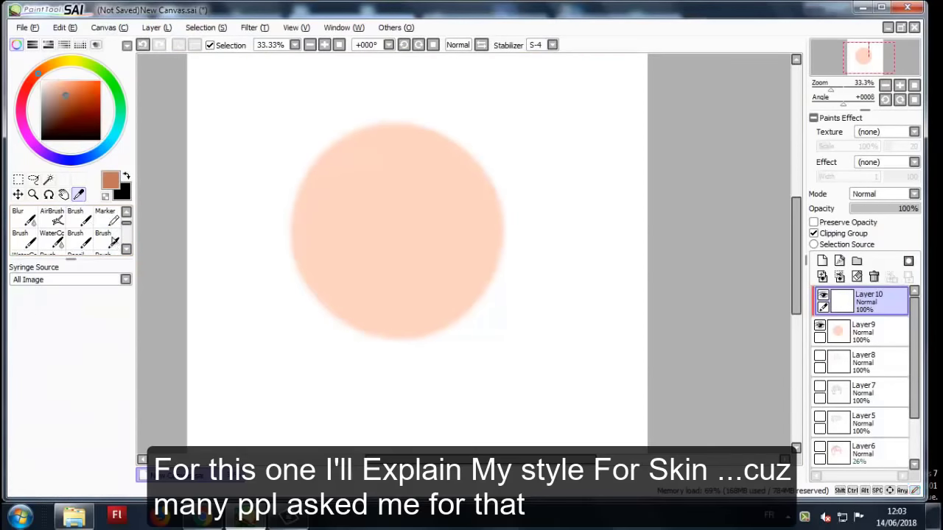
pyautogui.moveTo(38, 74); pyautogui.dragTo(29, 82)
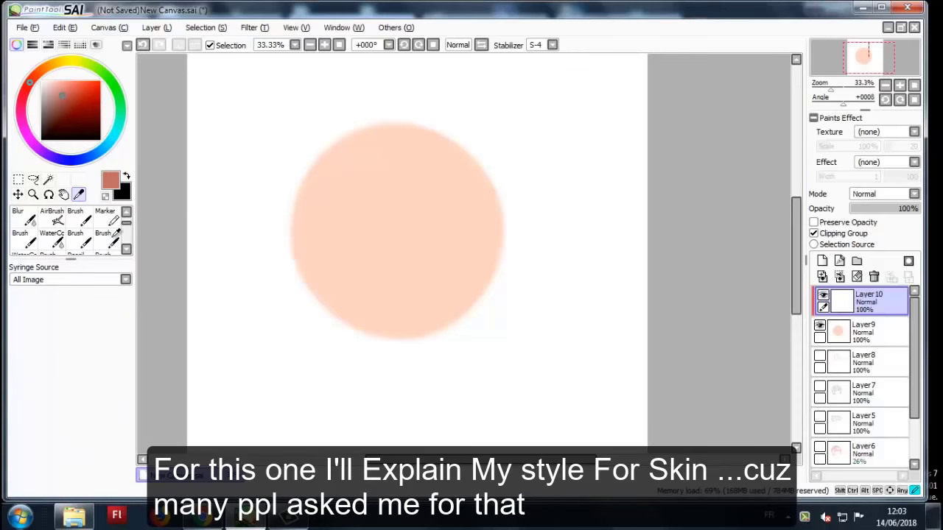
# - Set the Brush to size 100 with the softer, rounded edge shape
pyautogui.click(103, 237)
pyautogui.click(77, 218)
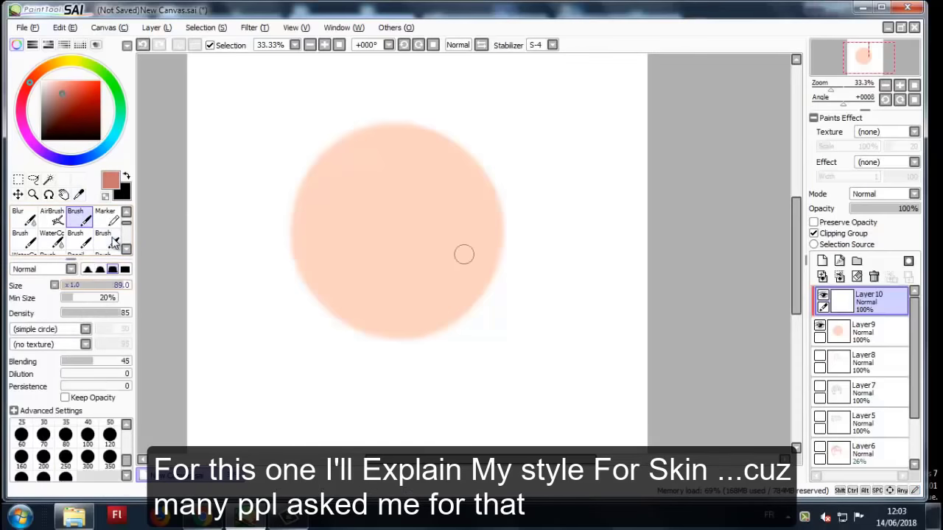
pyautogui.click(87, 435)
pyautogui.click(99, 269)
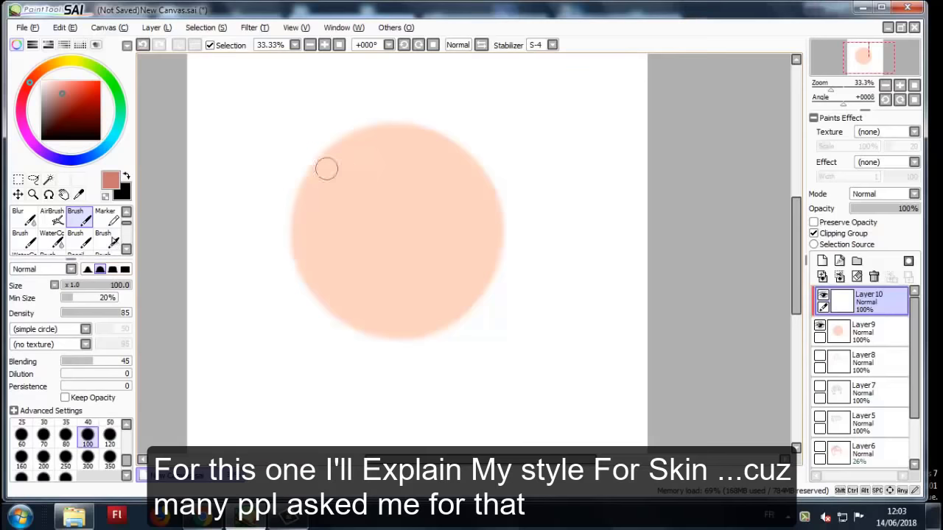
# - Paint a thick muted-red crescent shadow inside the skin circle, following its left and lower edges
pyautogui.moveTo(335, 131)
pyautogui.mouseDown()
pyautogui.moveTo(318, 242)
pyautogui.moveTo(364, 288)
pyautogui.mouseUp()
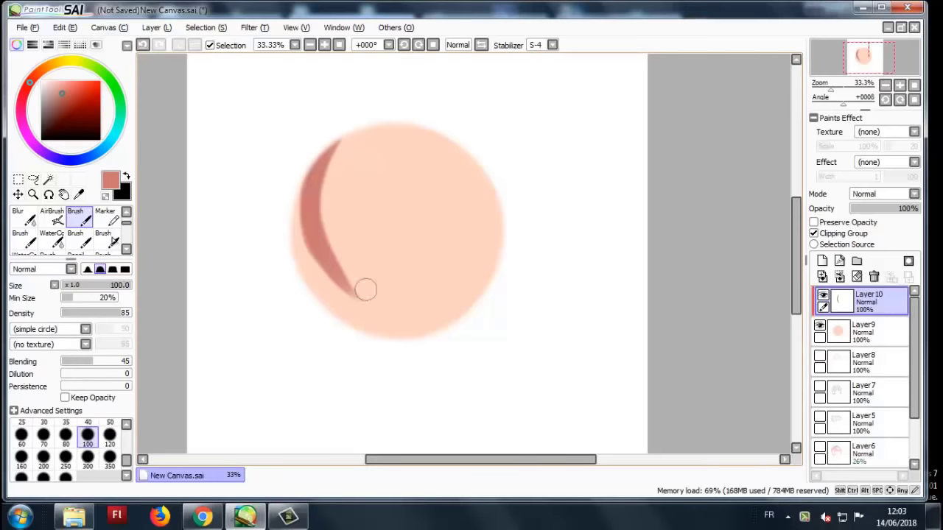
pyautogui.moveTo(308, 171)
pyautogui.mouseDown()
pyautogui.moveTo(319, 267)
pyautogui.moveTo(485, 293)
pyautogui.moveTo(284, 194)
pyautogui.mouseUp()
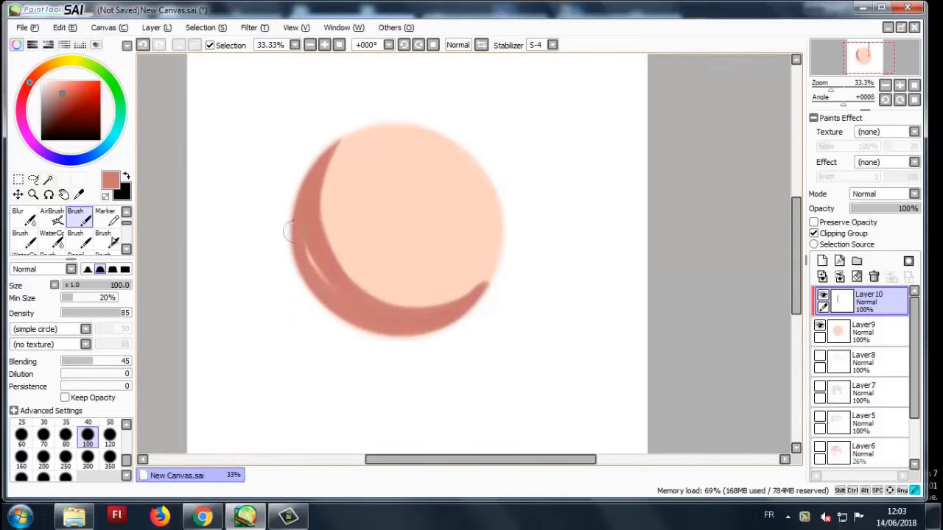
pyautogui.moveTo(357, 282); pyautogui.dragTo(434, 295)
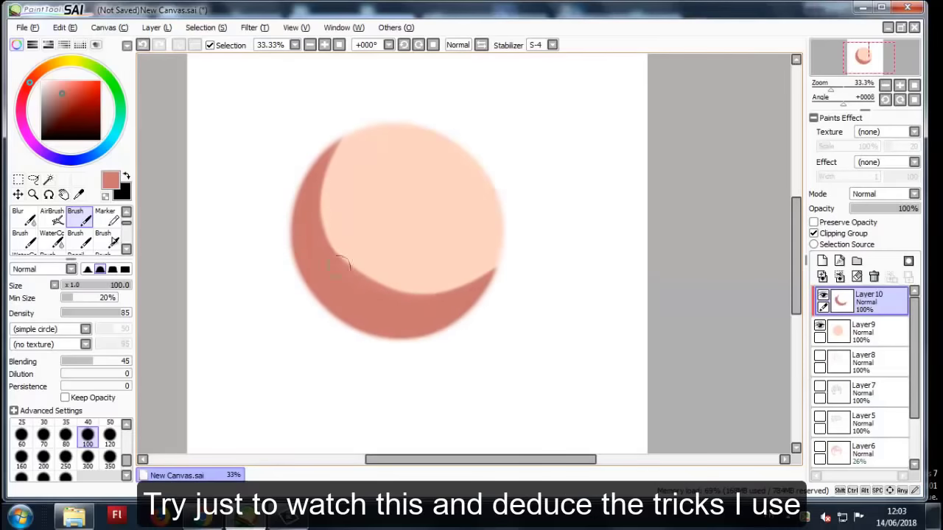
# - Paint a filled triangular nose shadow near the middle of the skin circle
pyautogui.scroll(1, 431, 204)
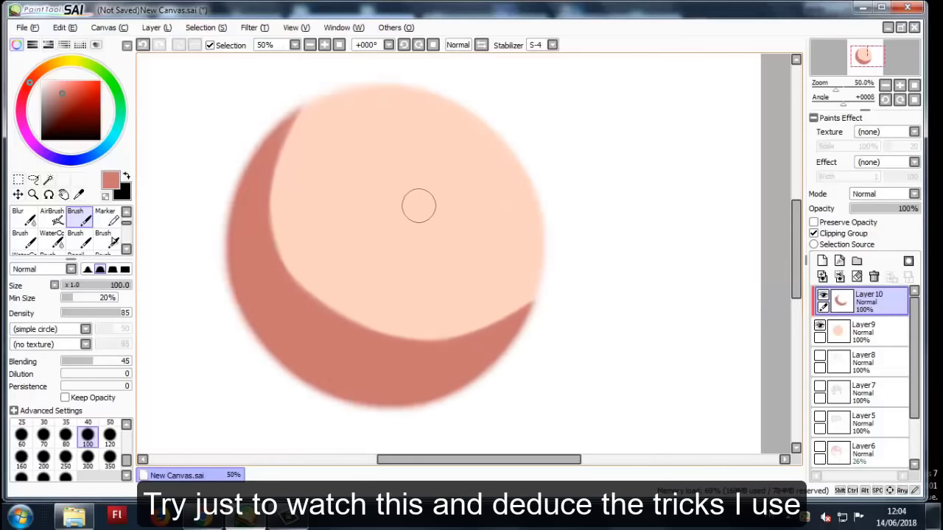
pyautogui.moveTo(408, 188)
pyautogui.mouseDown()
pyautogui.moveTo(417, 214)
pyautogui.moveTo(435, 210)
pyautogui.moveTo(445, 237)
pyautogui.moveTo(431, 226)
pyautogui.moveTo(427, 234)
pyautogui.moveTo(421, 202)
pyautogui.moveTo(445, 233)
pyautogui.moveTo(434, 235)
pyautogui.moveTo(409, 188)
pyautogui.moveTo(418, 249)
pyautogui.mouseUp()
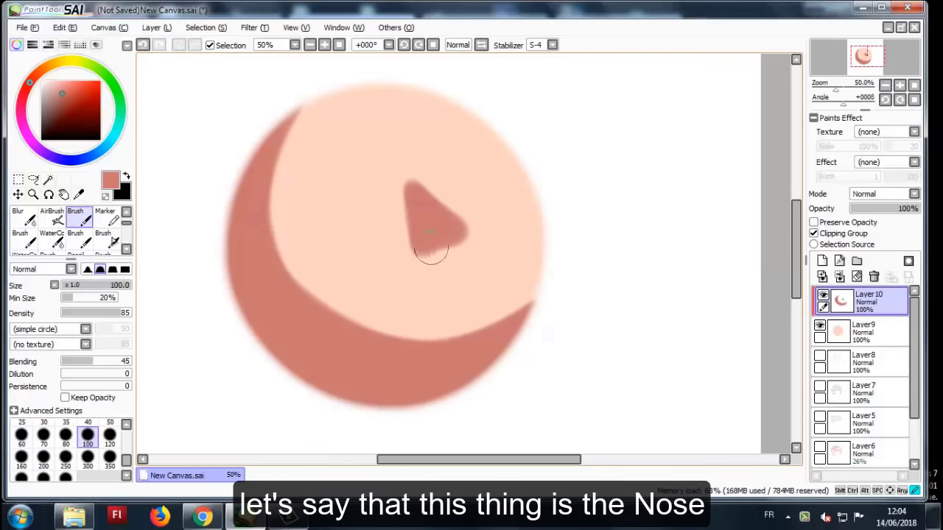
pyautogui.moveTo(465, 230); pyautogui.dragTo(435, 209)
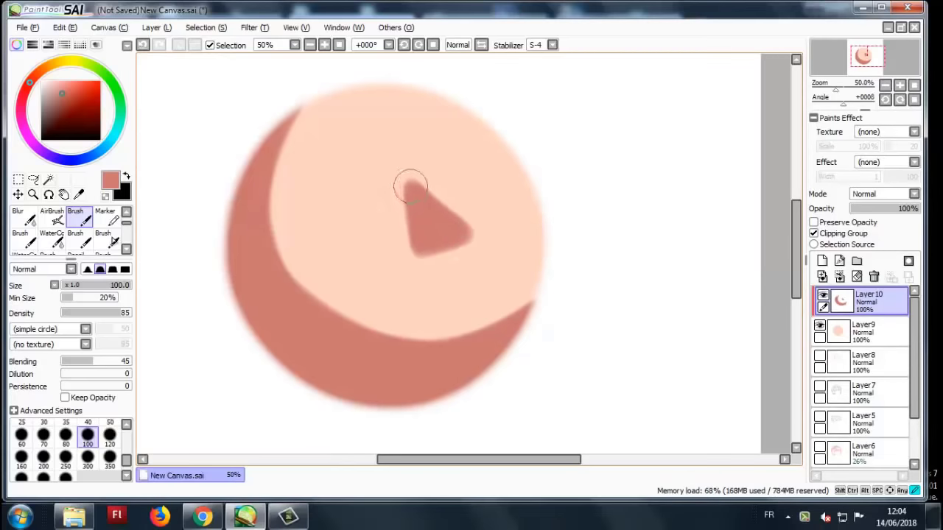
# - Paint a slanted oval eye shadow left of the nose and a bulge on the crescent's inner edge beside it
pyautogui.scroll(-4, 423, 194)
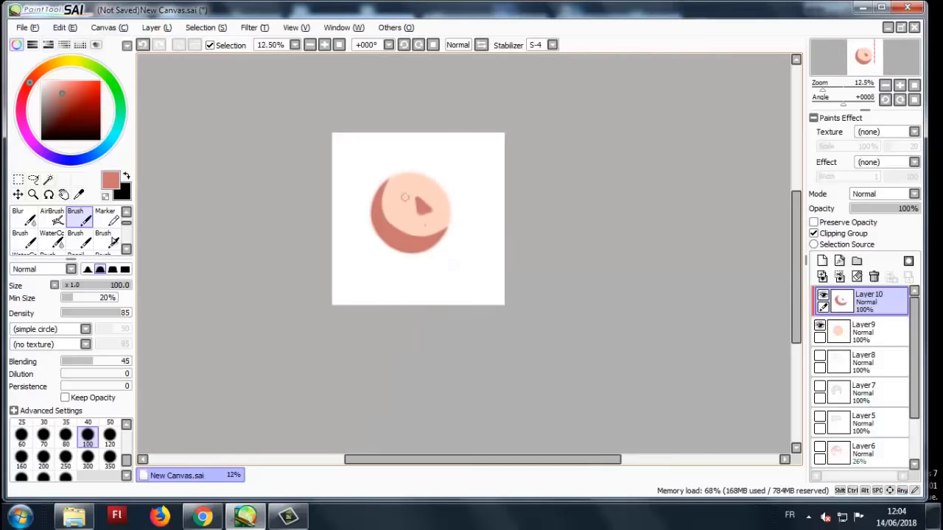
pyautogui.scroll(3, 405, 197)
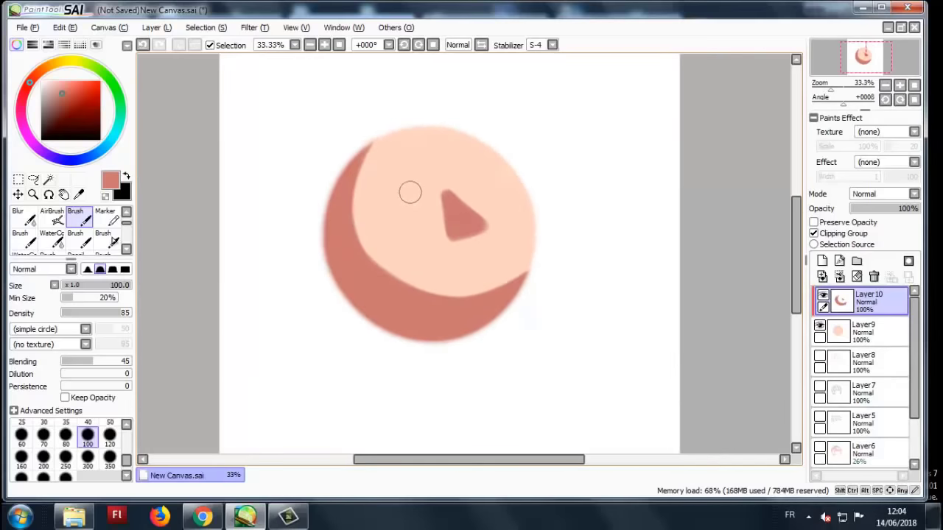
pyautogui.moveTo(389, 210)
pyautogui.mouseDown()
pyautogui.moveTo(415, 200)
pyautogui.moveTo(393, 213)
pyautogui.mouseUp()
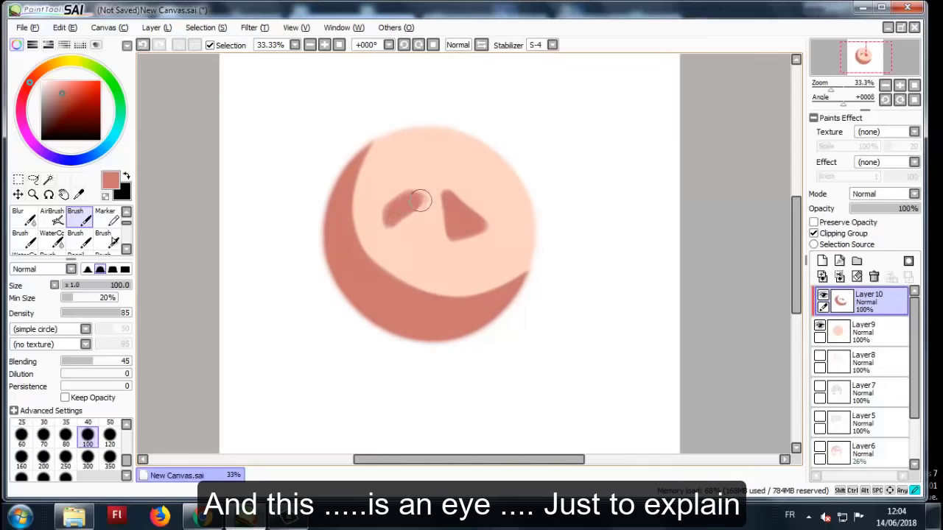
pyautogui.moveTo(391, 226); pyautogui.dragTo(405, 220)
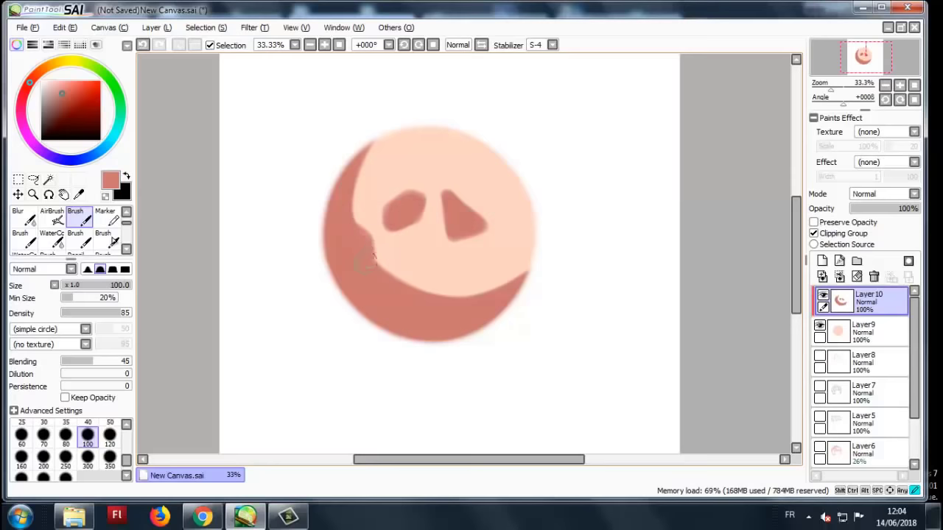
# - Soften the crescent's lower and upper inner edges with Blur at size 150, keeping the bulge beside the eye crisp
pyautogui.scroll(-2, 372, 250)
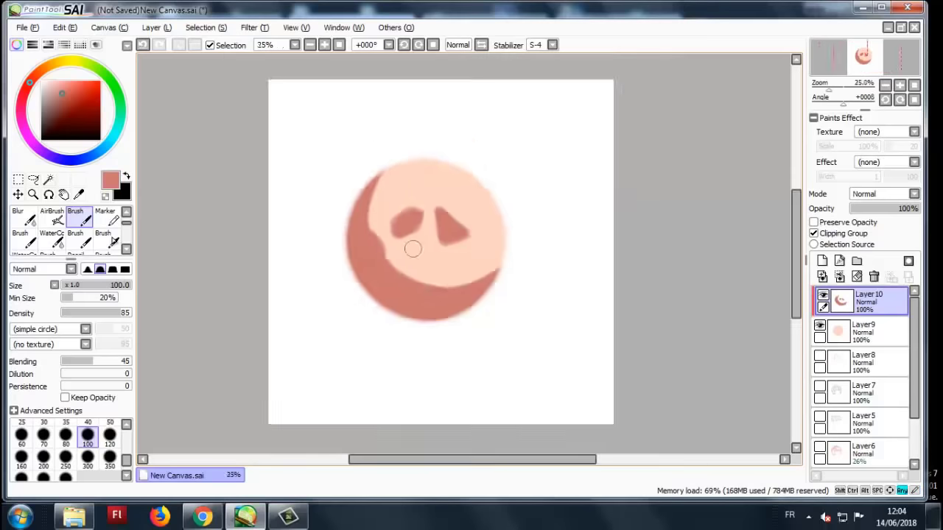
pyautogui.scroll(3, 369, 206)
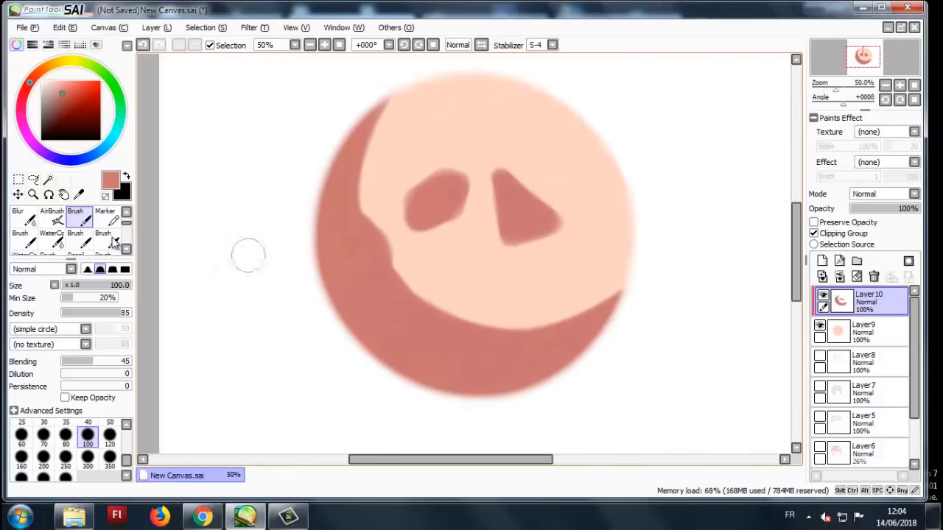
pyautogui.click(22, 240)
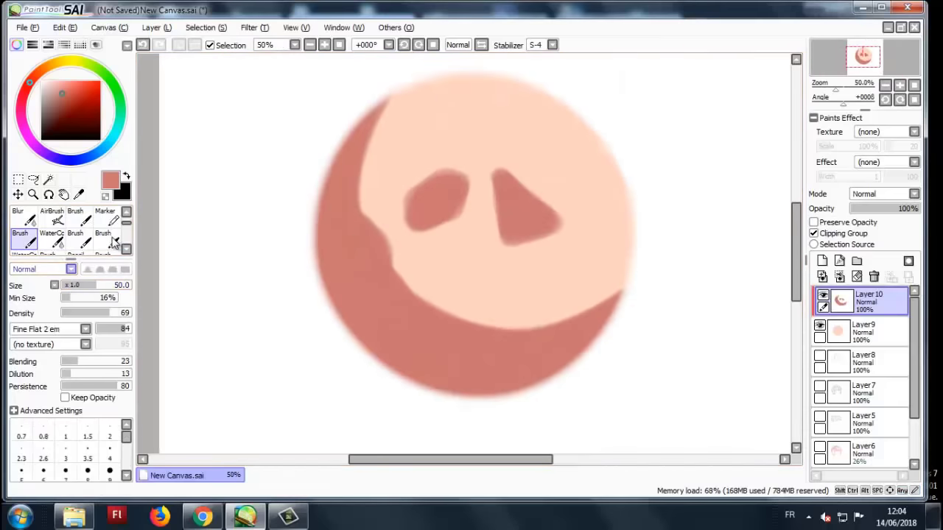
pyautogui.click(22, 218)
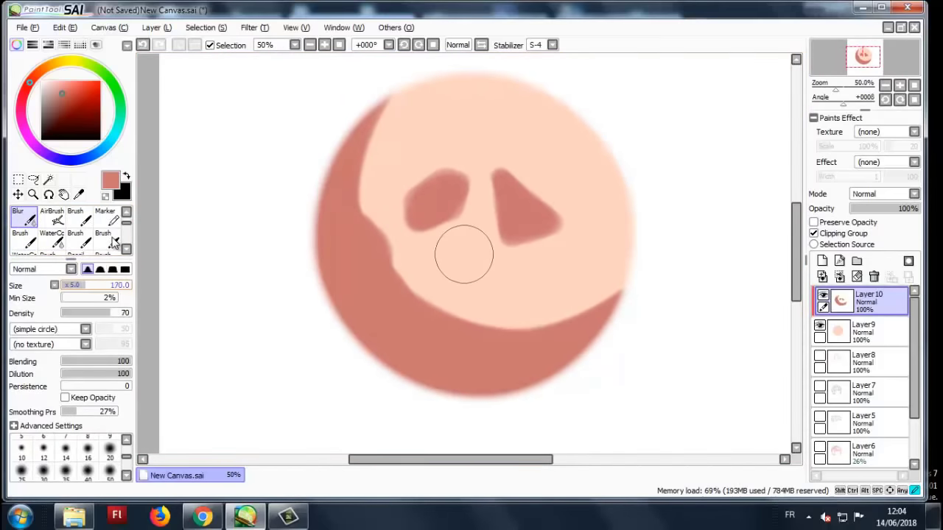
pyautogui.moveTo(400, 270)
pyautogui.mouseDown()
pyautogui.moveTo(418, 288)
pyautogui.moveTo(404, 261)
pyautogui.moveTo(417, 279)
pyautogui.moveTo(406, 283)
pyautogui.moveTo(414, 266)
pyautogui.moveTo(477, 314)
pyautogui.moveTo(444, 312)
pyautogui.moveTo(523, 318)
pyautogui.moveTo(413, 298)
pyautogui.moveTo(395, 285)
pyautogui.moveTo(429, 334)
pyautogui.mouseUp()
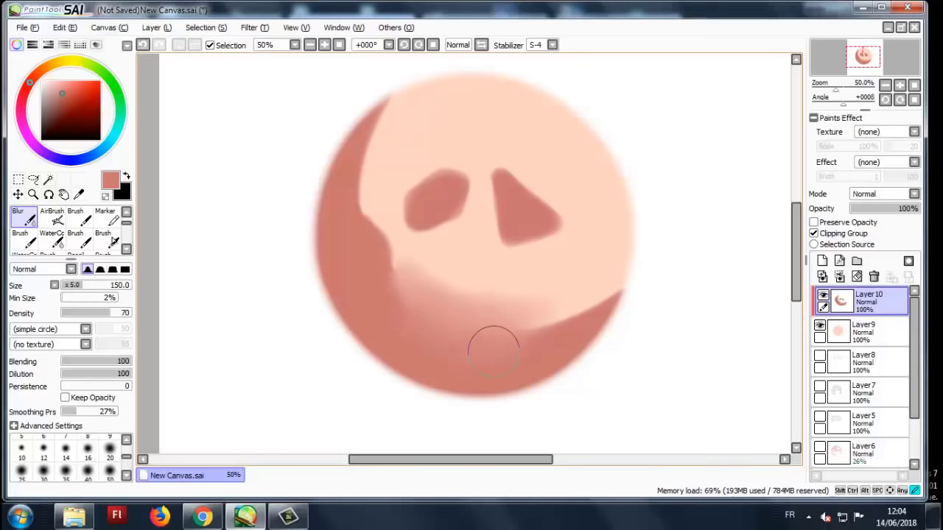
pyautogui.moveTo(552, 336)
pyautogui.mouseDown()
pyautogui.moveTo(593, 303)
pyautogui.moveTo(522, 328)
pyautogui.moveTo(617, 280)
pyautogui.moveTo(532, 318)
pyautogui.moveTo(470, 331)
pyautogui.moveTo(592, 301)
pyautogui.moveTo(424, 320)
pyautogui.moveTo(587, 311)
pyautogui.moveTo(623, 246)
pyautogui.moveTo(577, 290)
pyautogui.moveTo(591, 286)
pyautogui.moveTo(515, 296)
pyautogui.moveTo(499, 291)
pyautogui.moveTo(551, 281)
pyautogui.moveTo(490, 294)
pyautogui.moveTo(471, 276)
pyautogui.moveTo(412, 259)
pyautogui.moveTo(464, 269)
pyautogui.moveTo(408, 271)
pyautogui.moveTo(425, 291)
pyautogui.moveTo(509, 305)
pyautogui.moveTo(473, 294)
pyautogui.moveTo(613, 259)
pyautogui.moveTo(465, 295)
pyautogui.moveTo(557, 292)
pyautogui.moveTo(556, 315)
pyautogui.moveTo(391, 279)
pyautogui.moveTo(424, 292)
pyautogui.moveTo(473, 348)
pyautogui.moveTo(616, 283)
pyautogui.mouseUp()
pyautogui.scroll(-5, 617, 283)
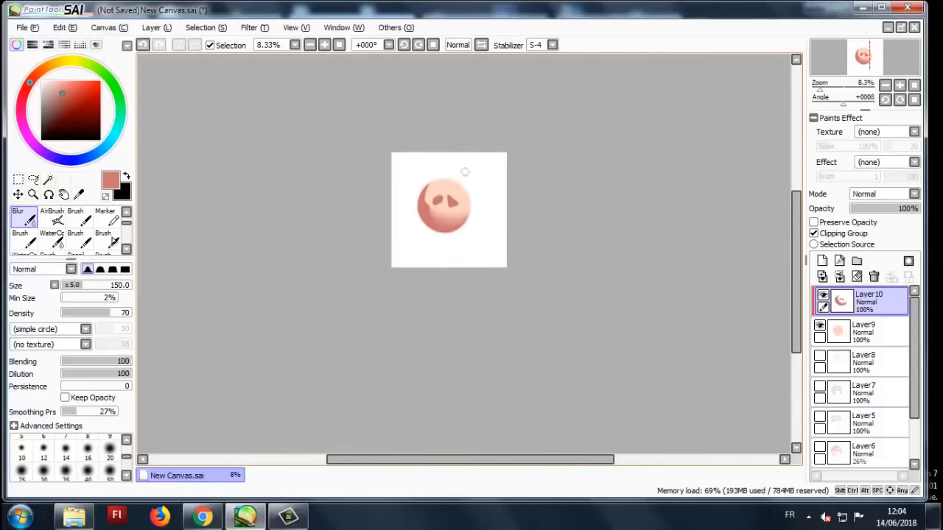
pyautogui.scroll(2, 432, 181)
pyautogui.scroll(2, 432, 181)
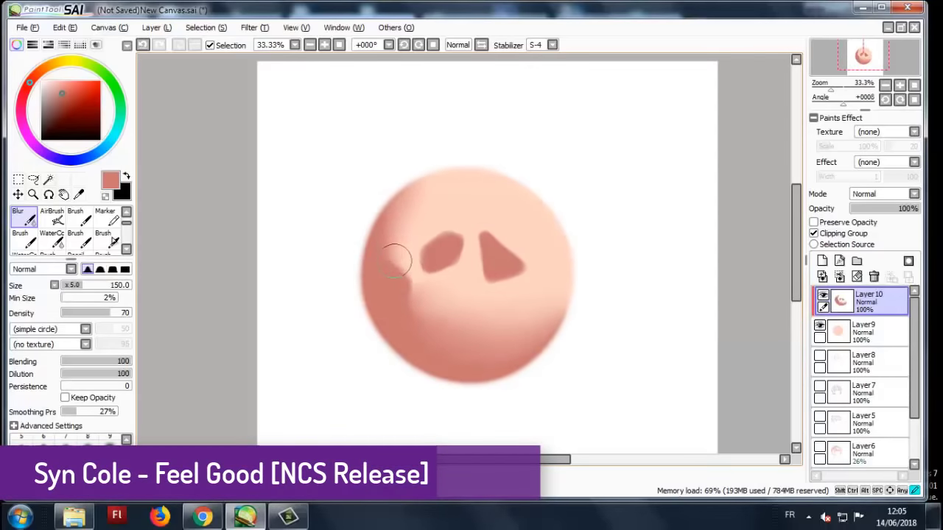
# - Soften the eye shadow's outer end and the nose shadow's upper tip with Blur at size 80
pyautogui.scroll(3, 452, 274)
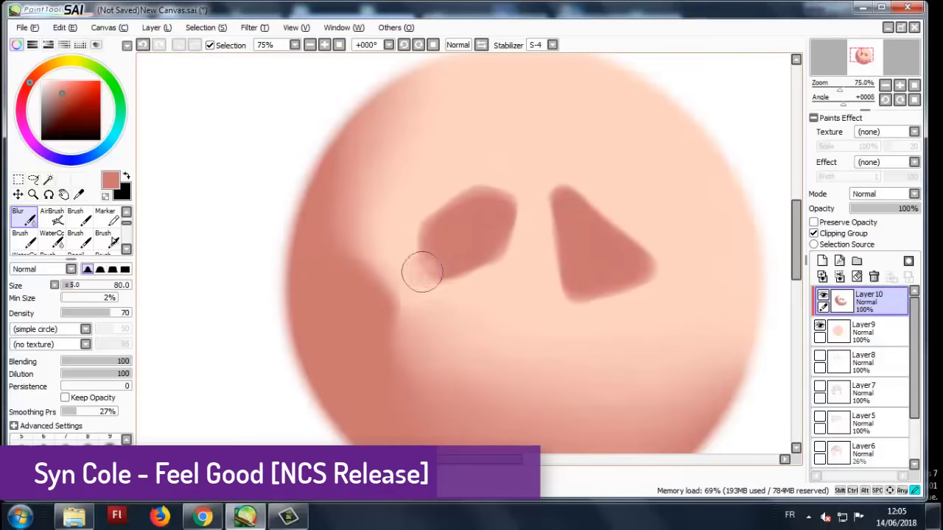
pyautogui.moveTo(422, 273)
pyautogui.mouseDown()
pyautogui.moveTo(410, 257)
pyautogui.moveTo(448, 240)
pyautogui.mouseUp()
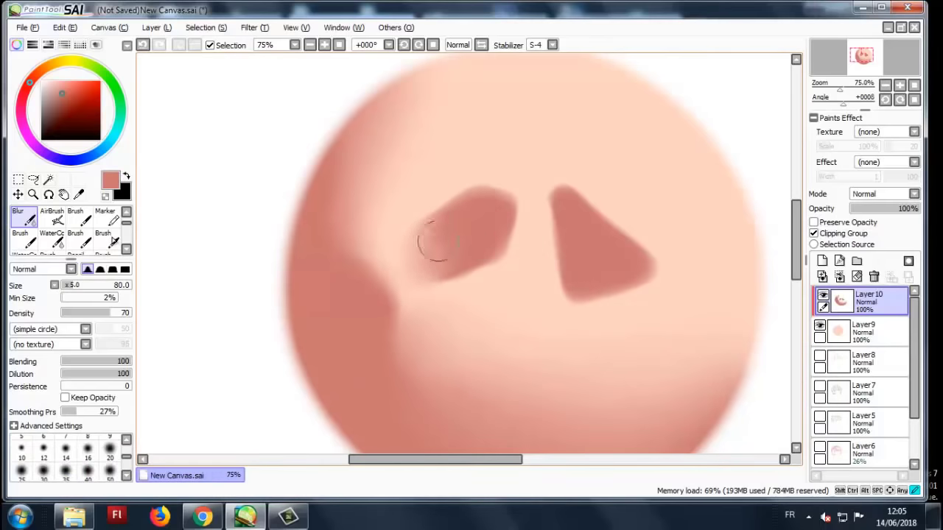
pyautogui.scroll(-5, 438, 223)
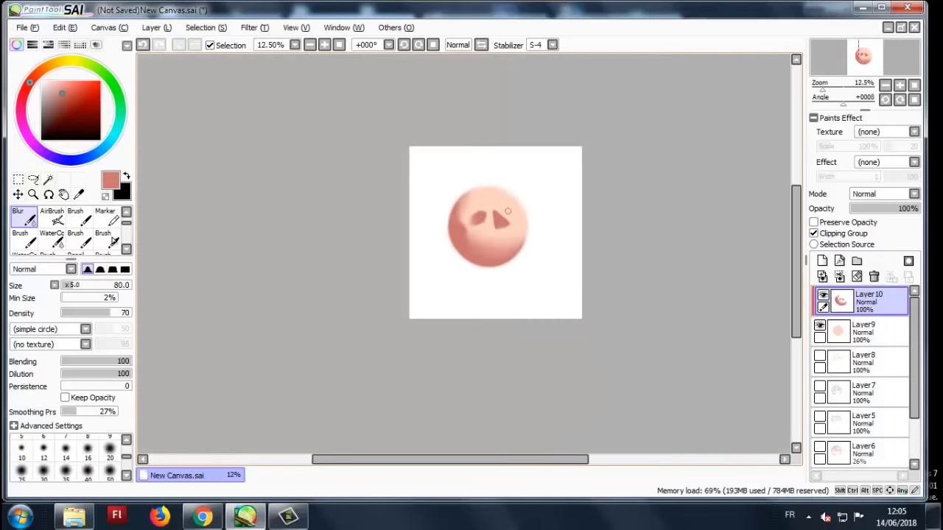
pyautogui.scroll(5, 507, 211)
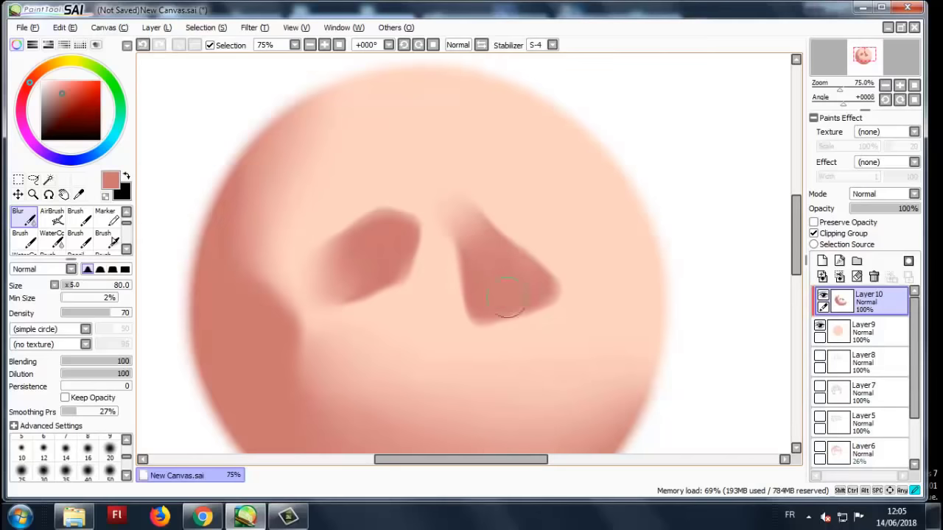
pyautogui.scroll(-6, 508, 299)
pyautogui.scroll(1, 438, 198)
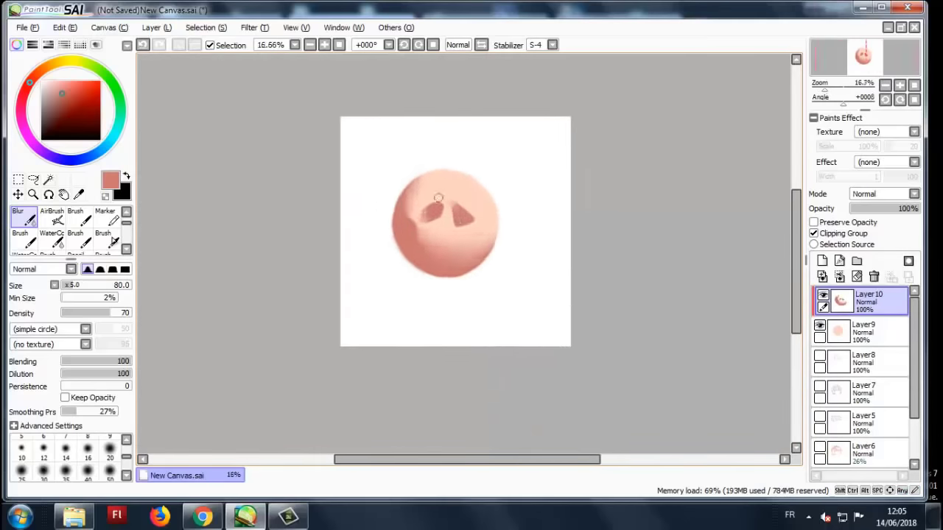
pyautogui.scroll(1, 438, 197)
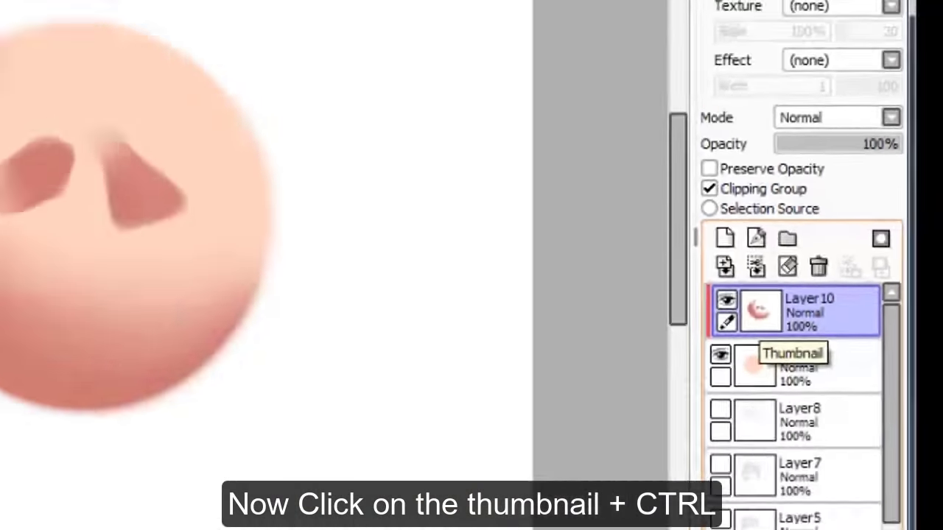
# - Load the painted shading on Layer10 as a selection and expand it with Increment
pyautogui.keyDown('ctrl'); pyautogui.click(464, 346); pyautogui.keyUp('ctrl')
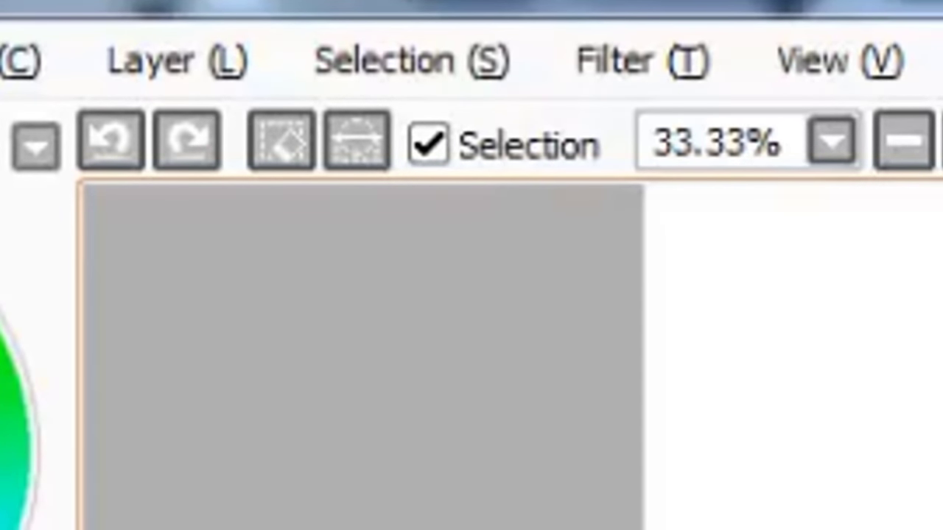
pyautogui.click(412, 61)
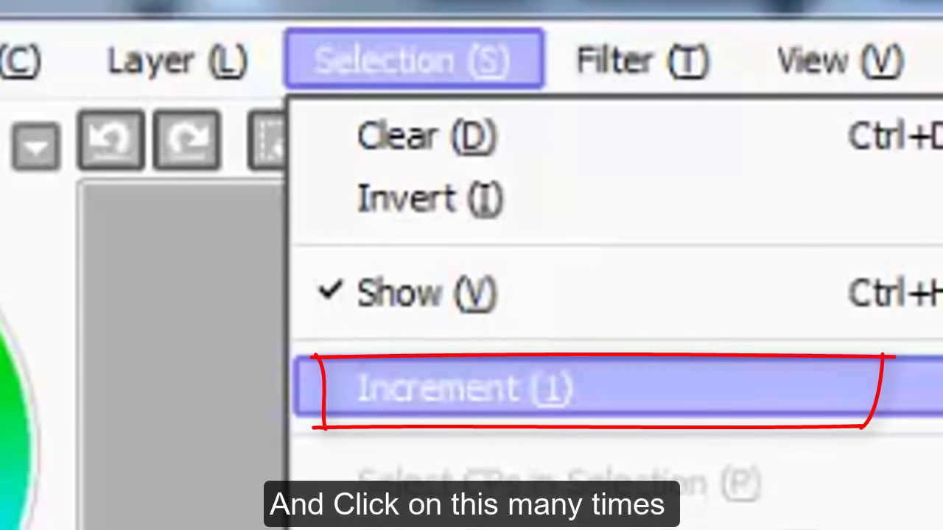
pyautogui.click(464, 389)
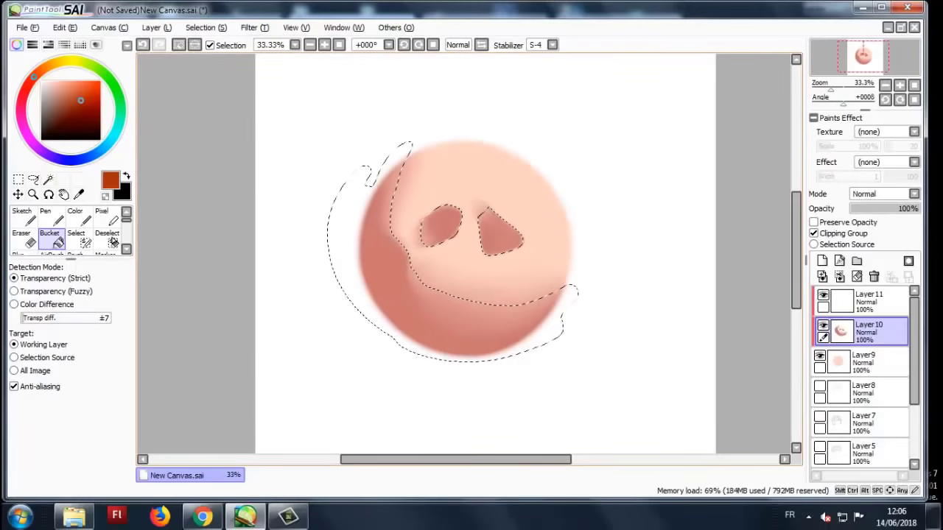
# - Expand the shading selection three more times with Increment
pyautogui.hotkey('alt', 's')
pyautogui.press('Down')
pyautogui.press('Down')
pyautogui.press('Down')
pyautogui.press('Down')
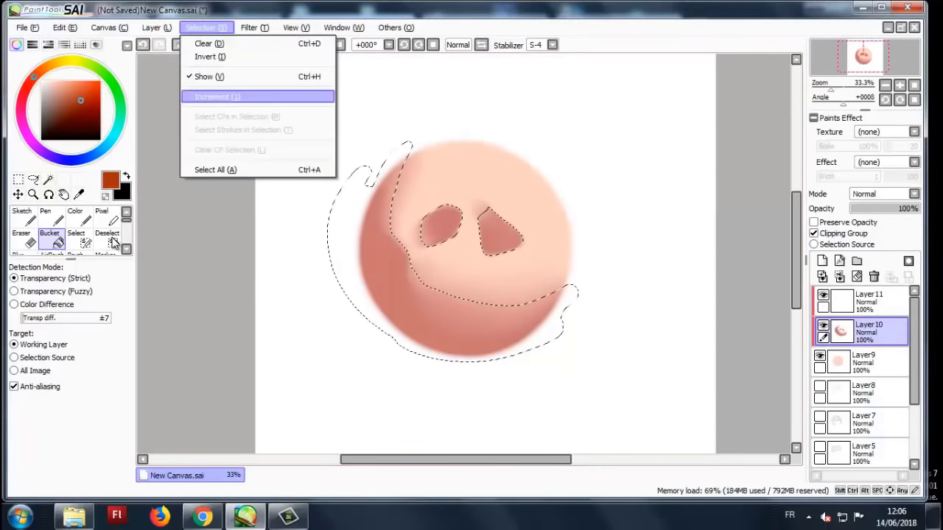
pyautogui.press('Return')
pyautogui.hotkey('alt', 's')
pyautogui.press('Down')
pyautogui.press('Down')
pyautogui.press('Down')
pyautogui.press('Down')
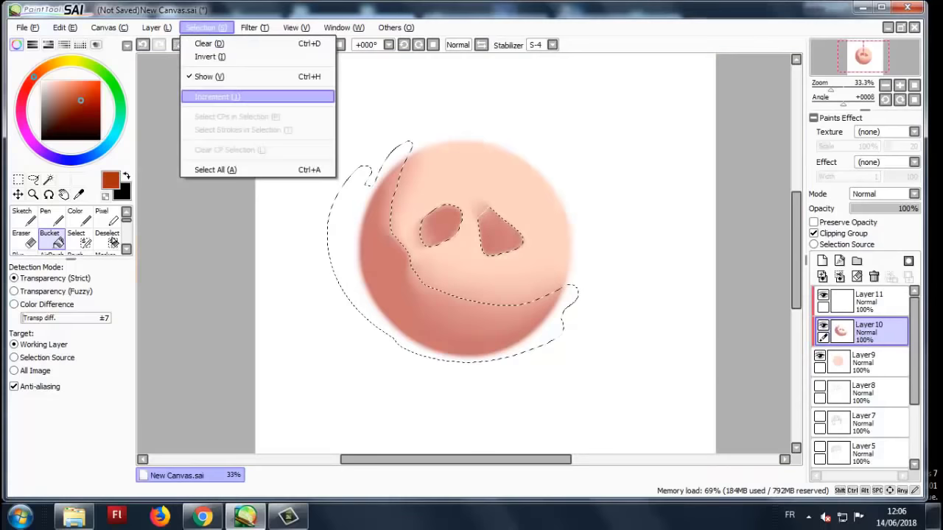
pyautogui.press('Return')
pyautogui.hotkey('alt', 's')
pyautogui.press('Down')
pyautogui.press('Down')
pyautogui.press('Down')
pyautogui.press('Down')
pyautogui.press('Return')
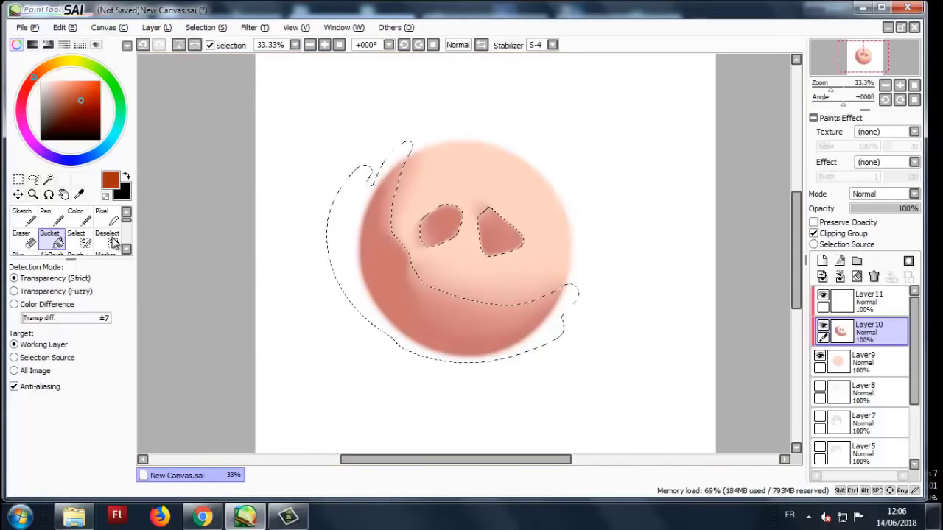
# - Grow the selection around the face shadows by two further Increment passes
pyautogui.hotkey('alt', 's')
pyautogui.press('Down')
pyautogui.press('Down')
pyautogui.press('Down')
pyautogui.press('Down')
pyautogui.press('Return')
pyautogui.hotkey('alt', 's')
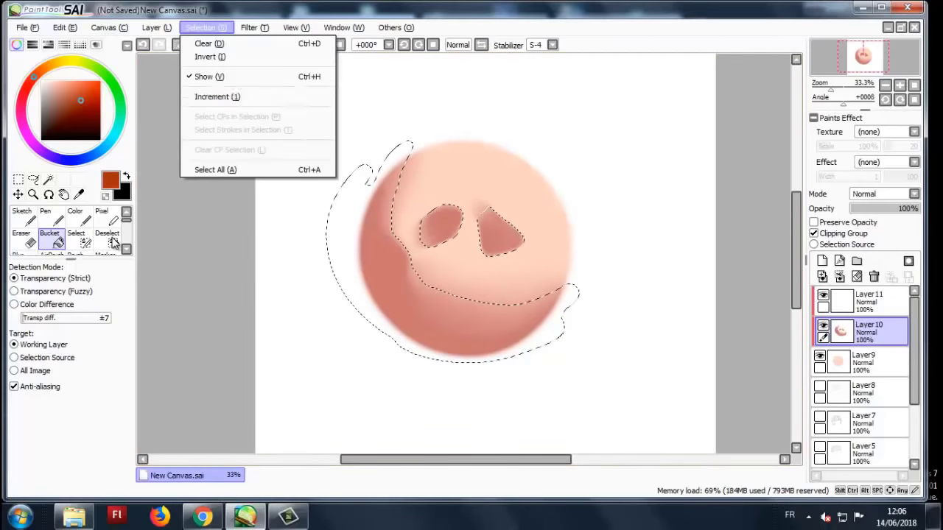
pyautogui.press('Down')
pyautogui.press('Down')
pyautogui.press('Down')
pyautogui.press('Down')
pyautogui.press('Return')
pyautogui.hotkey('alt', 's')
pyautogui.press('Down')
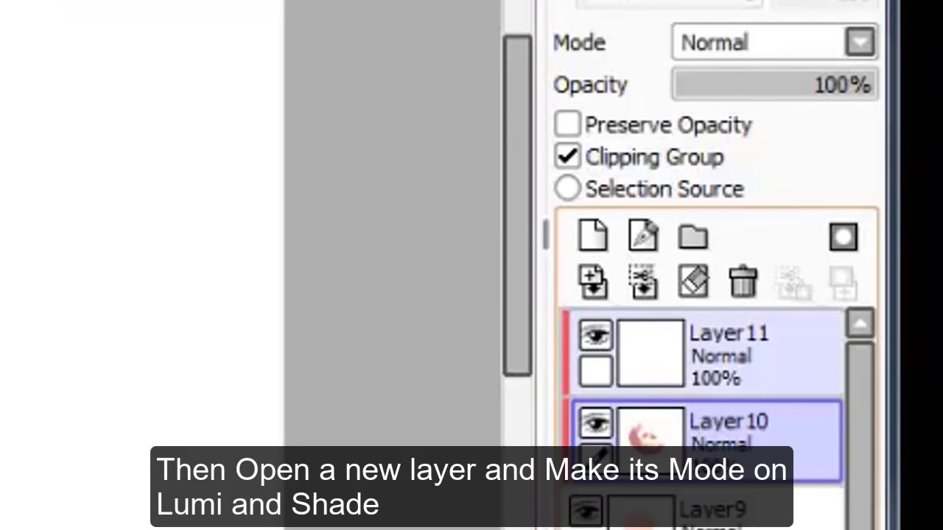
# - Set Layer11's blending mode to Lumi & Shade and fill the expanded selection with dark orange
pyautogui.click(729, 353)
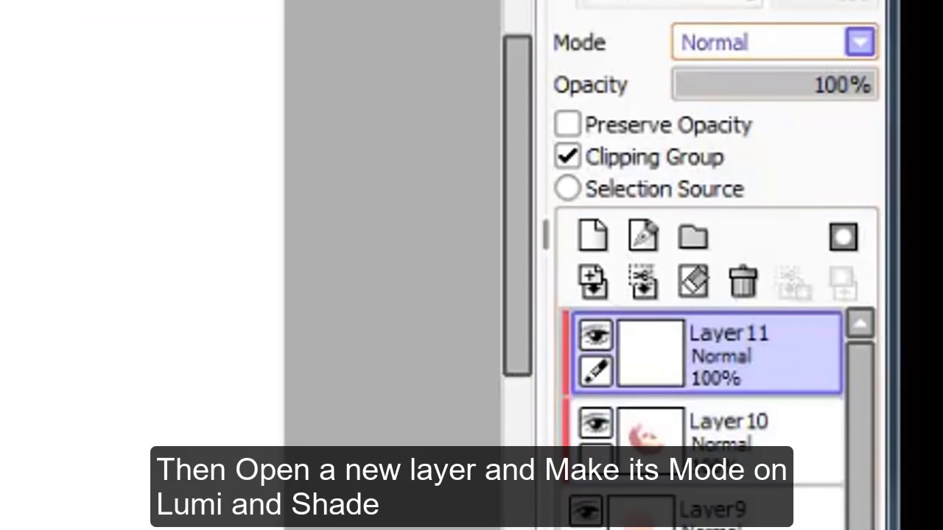
pyautogui.click(859, 42)
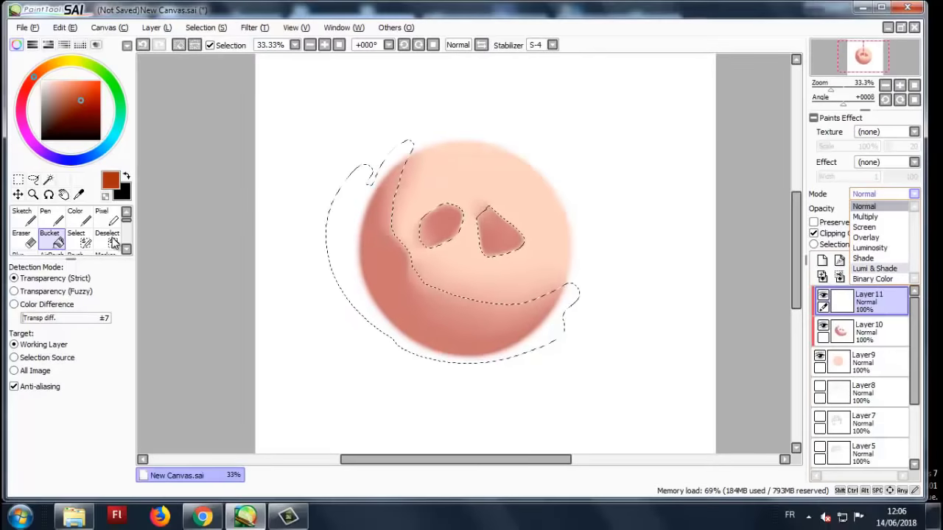
pyautogui.press('Return')
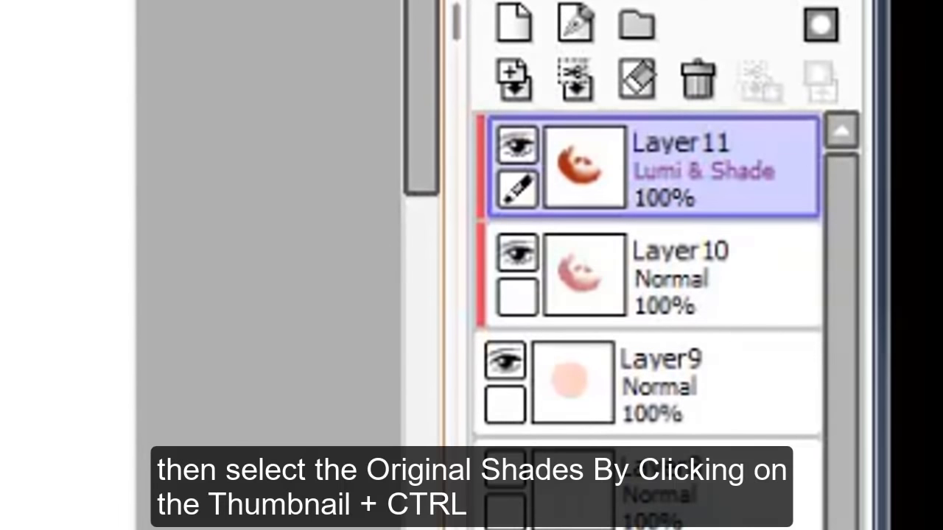
# - Load Layer10's original shading as a selection, clear that area from Layer11, and deselect
pyautogui.keyDown('ctrl'); pyautogui.click(585, 275); pyautogui.keyUp('ctrl')
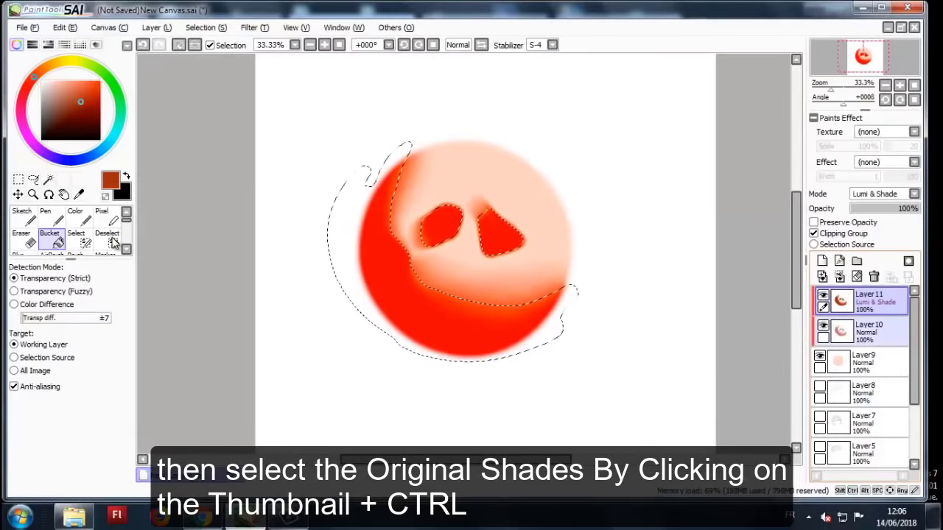
pyautogui.click(870, 302)
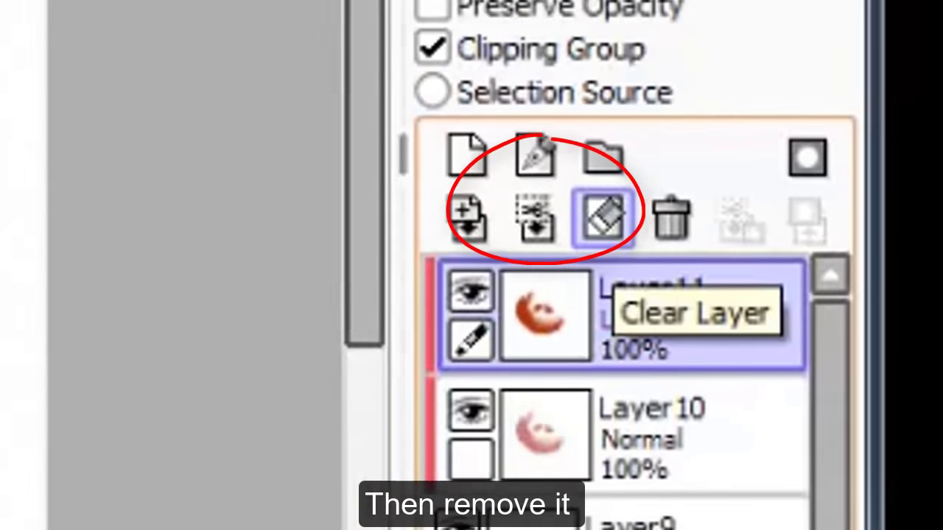
pyautogui.click(554, 208)
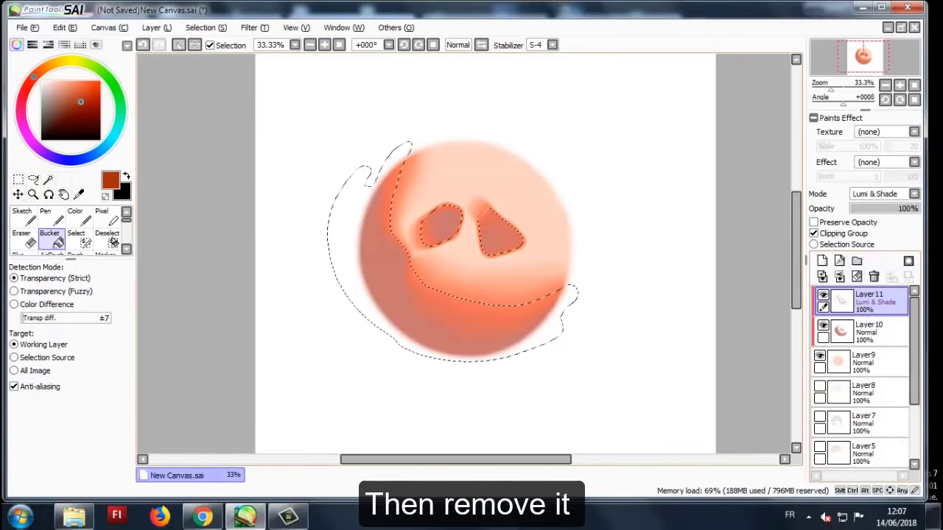
pyautogui.click(113, 242)
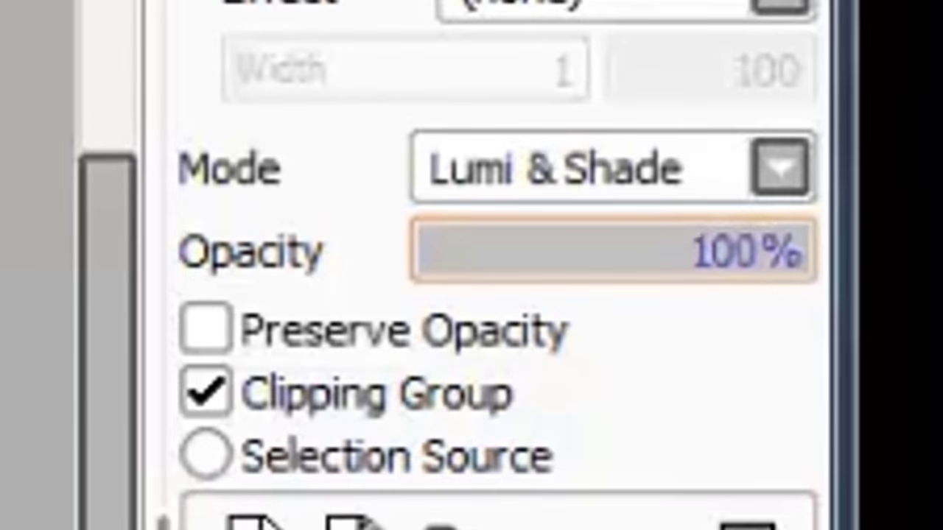
# - Lower Layer11's opacity to 31% to tone down the orange shadow borders
pyautogui.moveTo(917, 208); pyautogui.dragTo(895, 208)
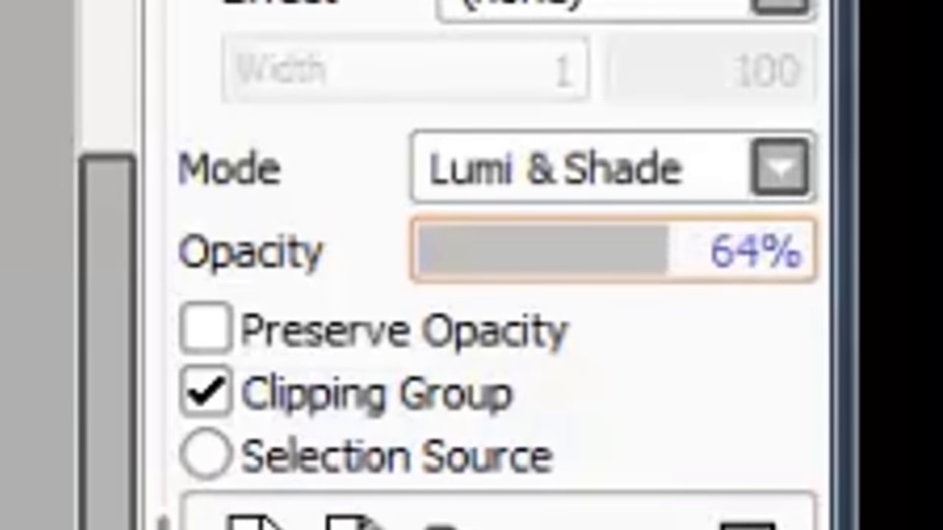
pyautogui.moveTo(668, 251); pyautogui.dragTo(523, 250)
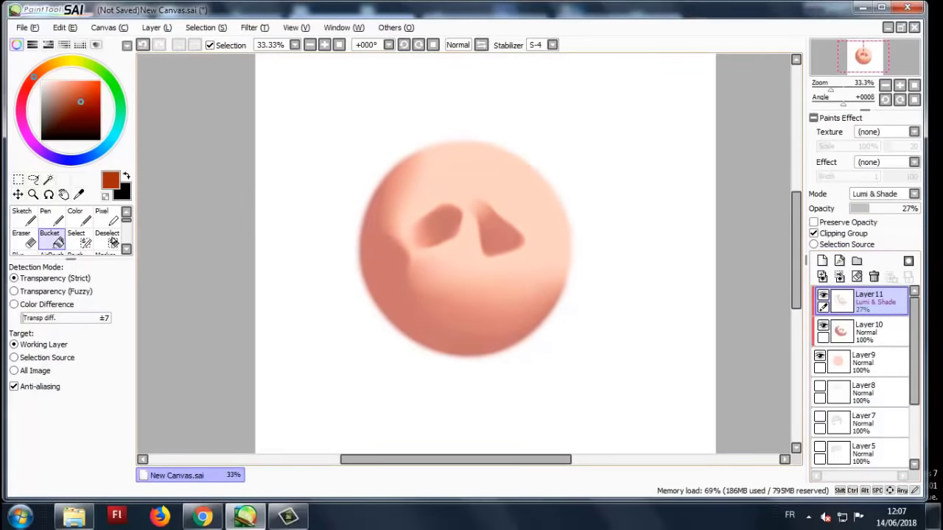
pyautogui.scroll(-3, 486, 251)
pyautogui.scroll(3, 487, 250)
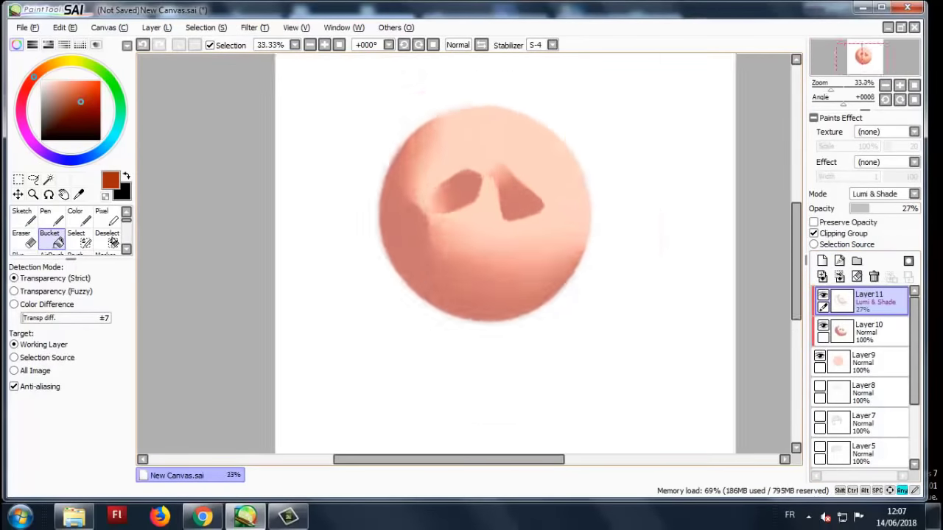
pyautogui.scroll(1, 459, 169)
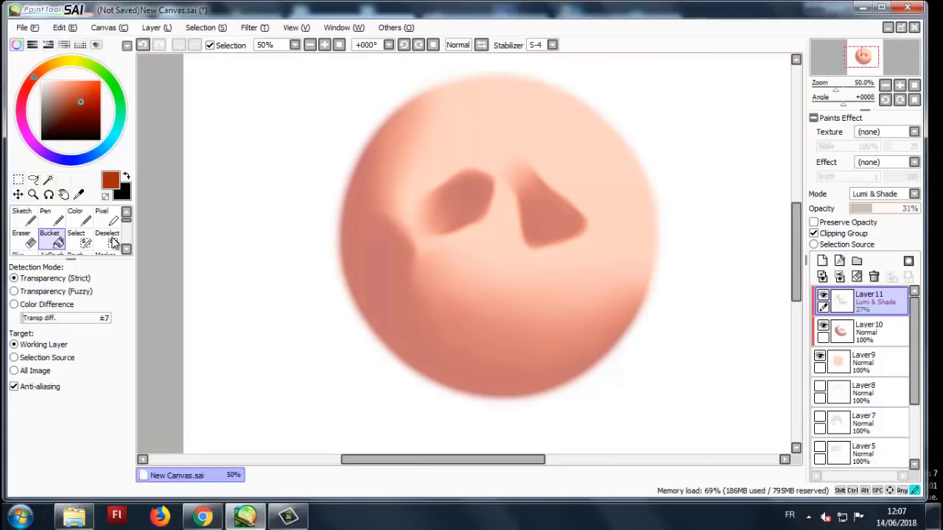
# - Load Layer10's shading as a selection and add a new clipped layer directly above Layer10
pyautogui.keyDown('shift'); pyautogui.click(869, 332); pyautogui.keyUp('shift')
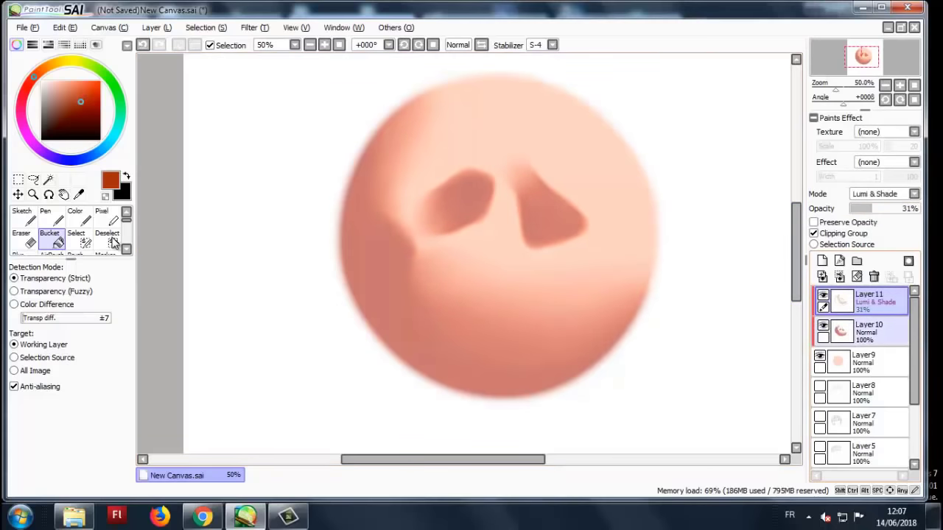
pyautogui.hotkey('ctrl', 'l')
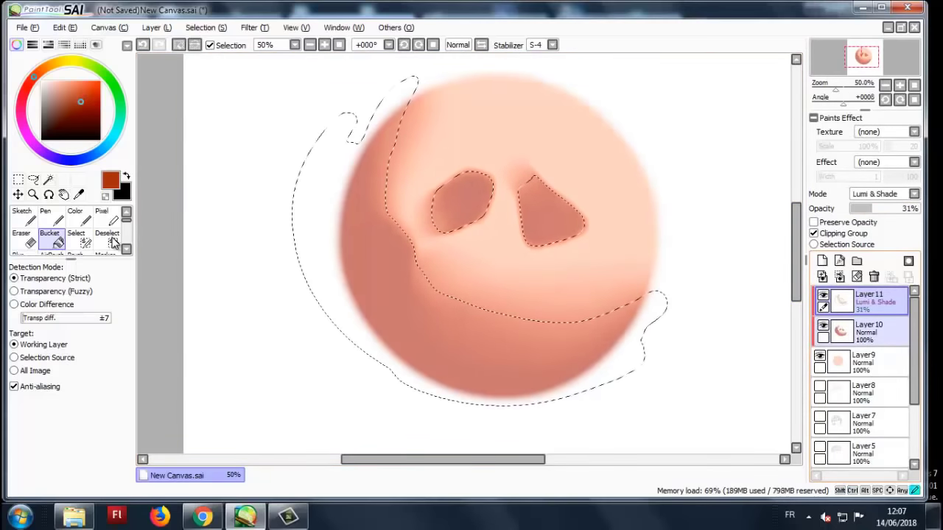
pyautogui.hotkey('ctrl', 'shift', 'n')
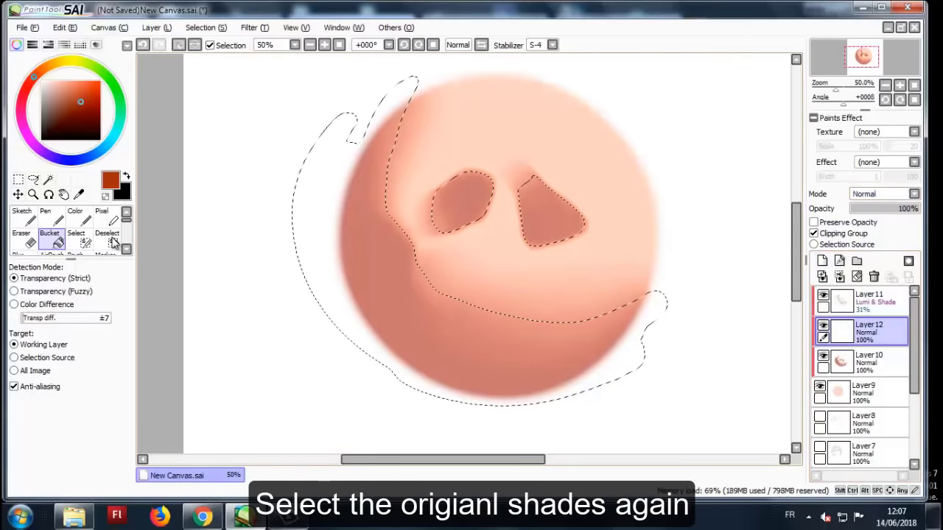
# - Airbrush a muted mauve at size 310 along the sphere's left and lower edge inside the selection on Layer12
pyautogui.press('alt')
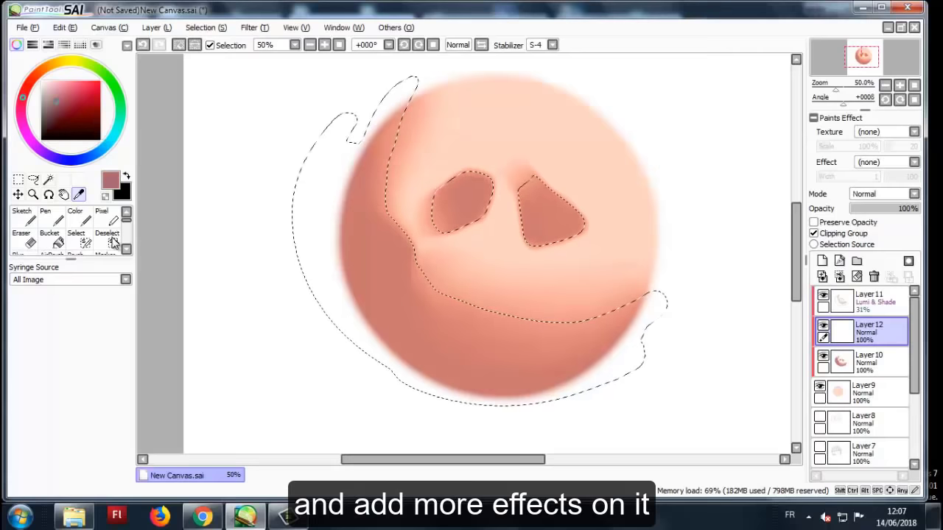
pyautogui.scroll(-1, 115, 235)
pyautogui.press('b')
pyautogui.press('v')
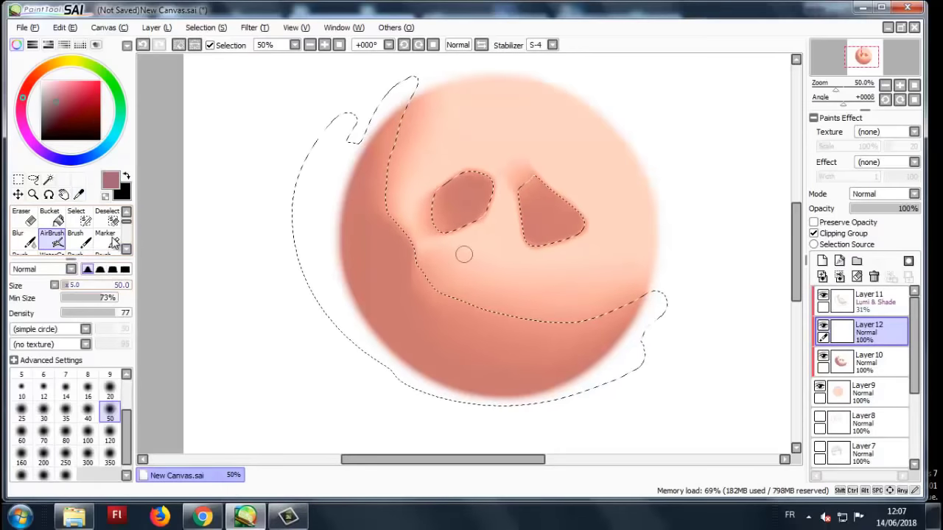
pyautogui.scroll(-1, 358, 126)
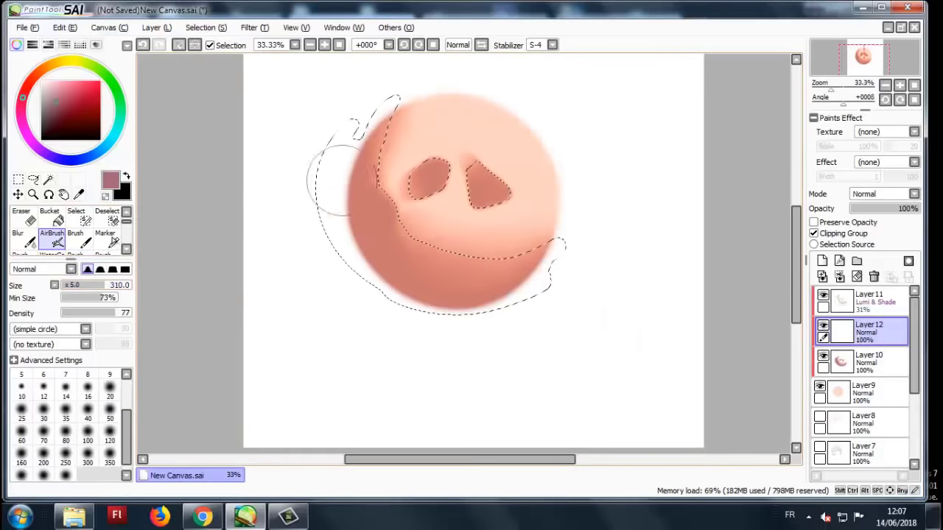
pyautogui.moveTo(410, 292)
pyautogui.mouseDown()
pyautogui.moveTo(501, 300)
pyautogui.moveTo(558, 264)
pyautogui.mouseUp()
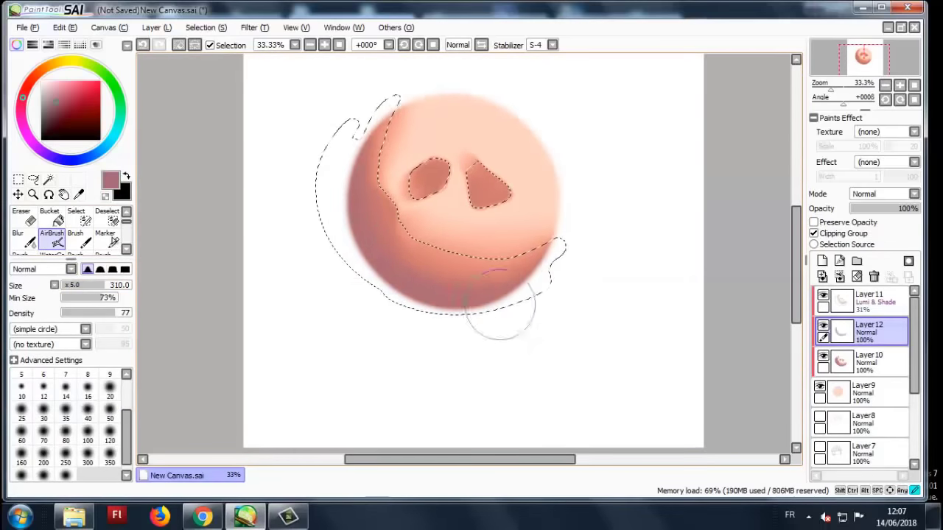
pyautogui.scroll(1, 450, 221)
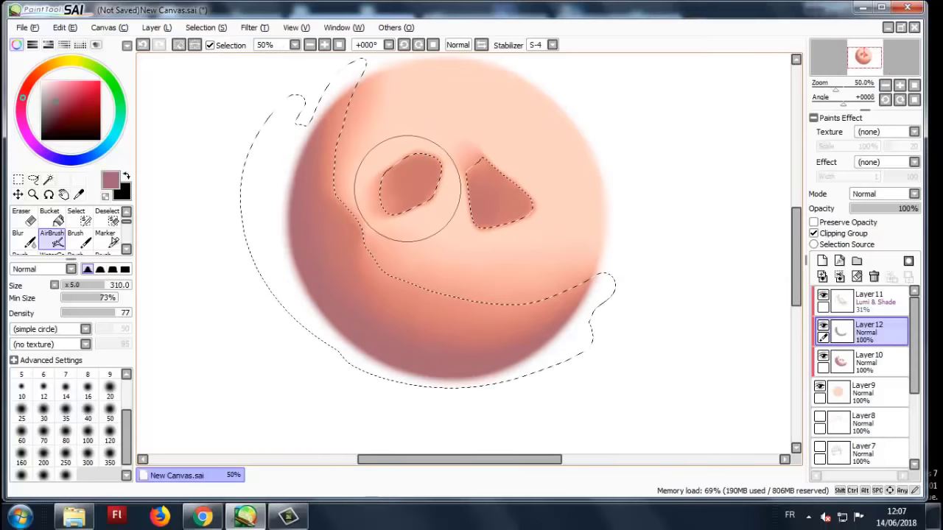
# - Airbrush grey along the sphere's bottom rim on Layer12 at size 160
pyautogui.scroll(-2, 346, 221)
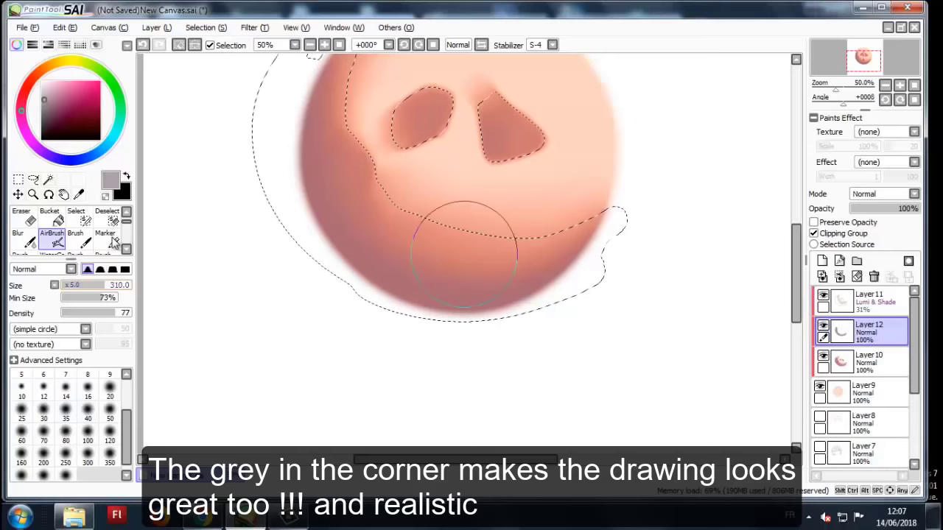
pyautogui.press('[')
pyautogui.scroll(1, 464, 254)
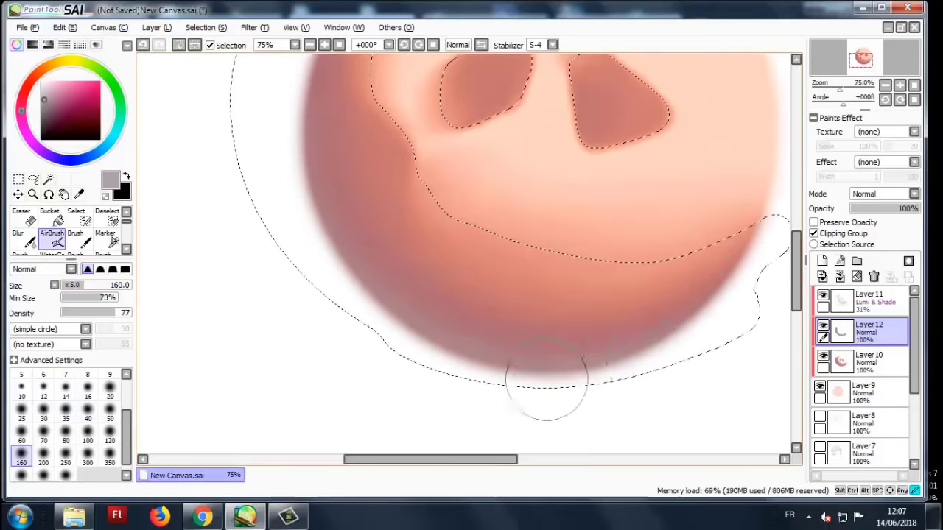
pyautogui.scroll(-1, 295, 81)
# - Soften the rim shading on Layer12 with Blur at size 160 and clear the selection
pyautogui.press('v')
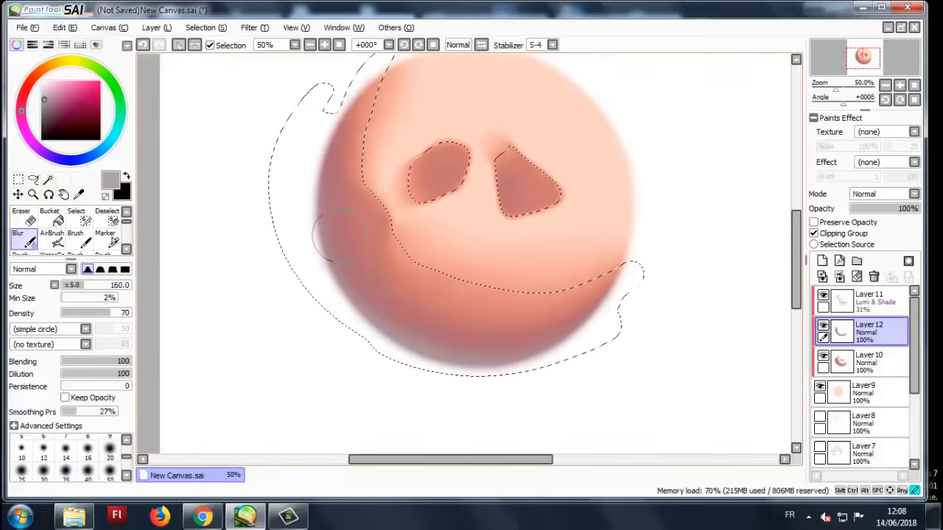
pyautogui.hotkey('ctrl', 'd')
pyautogui.scroll(-1, 413, 175)
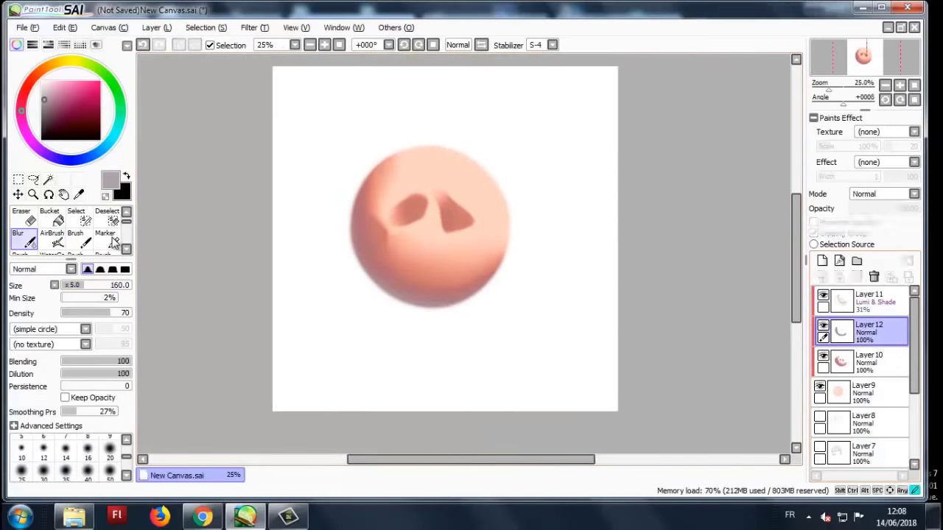
# - Add a clipped layer directly above Layer9 and airbrush a pale cream highlight on the sphere's upper right at size 415
pyautogui.click(866, 392)
pyautogui.hotkey('ctrl', 'shift', 'n')
pyautogui.hotkey('ctrl', '+')
pyautogui.press('alt')
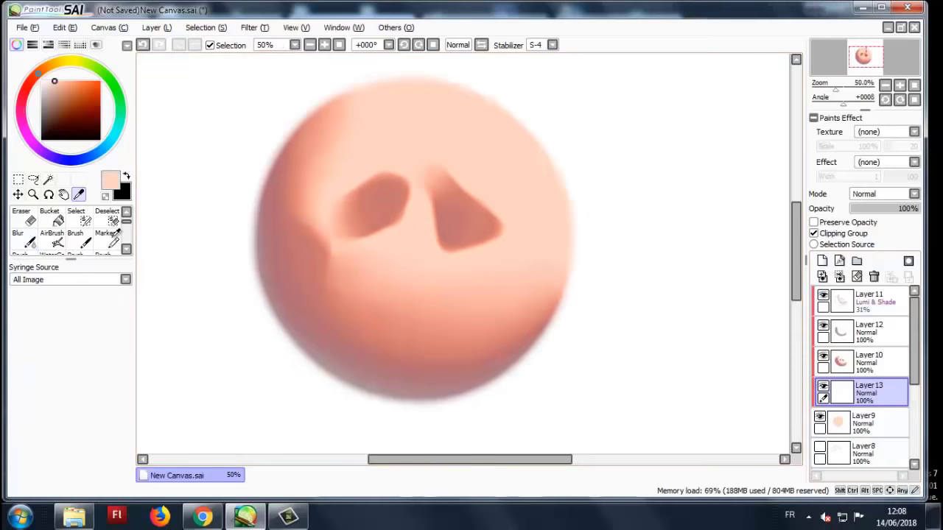
pyautogui.keyDown('alt'); pyautogui.click(481, 157); pyautogui.keyUp('alt')
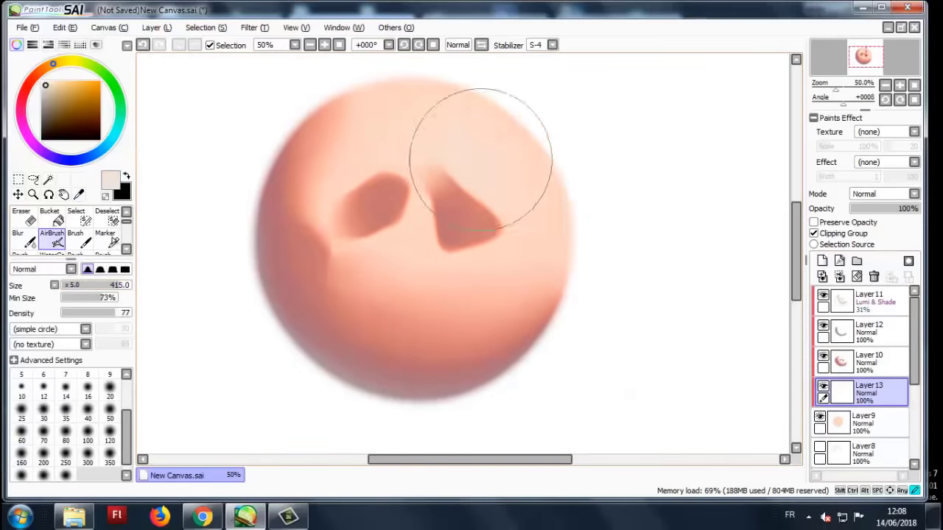
# - Set the highlight layer Layer13 to 52% opacity and toggle its visibility to compare the effect
pyautogui.scroll(-3, 480, 157)
pyautogui.hotkey('ctrl', '+')
pyautogui.hotkey('ctrl', '+')
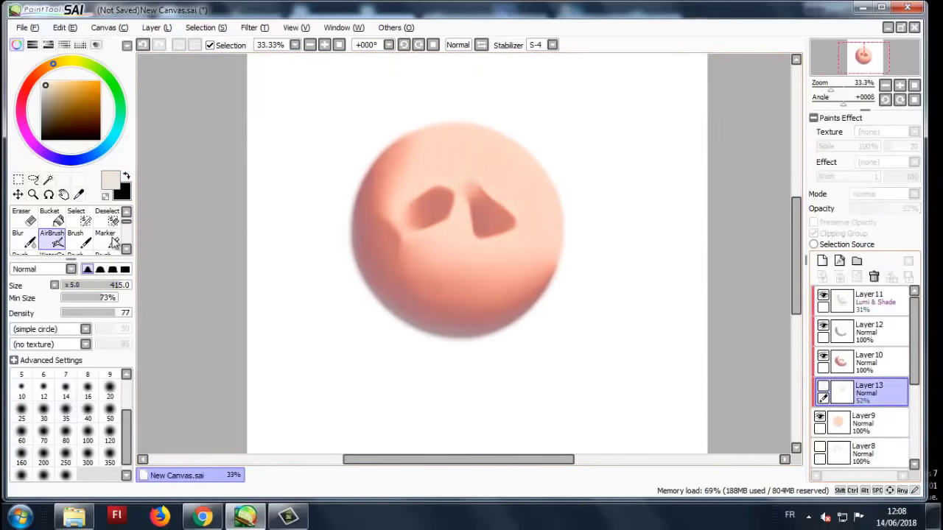
pyautogui.scroll(-2, 533, 174)
pyautogui.scroll(5, 577, 312)
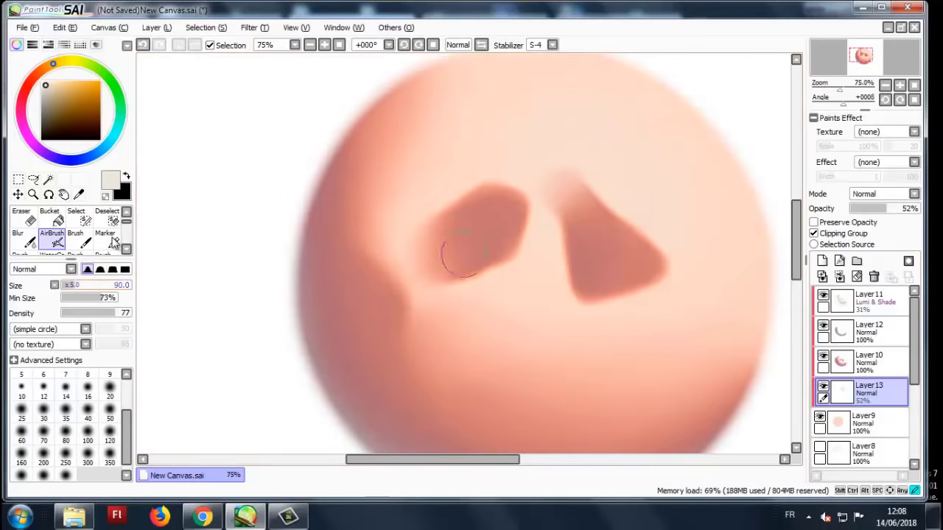
# - Add a new clipped layer above Layer11 and set the AirBrush size to 40
pyautogui.click(88, 418)
pyautogui.click(823, 261)
pyautogui.scroll(1, 380, 151)
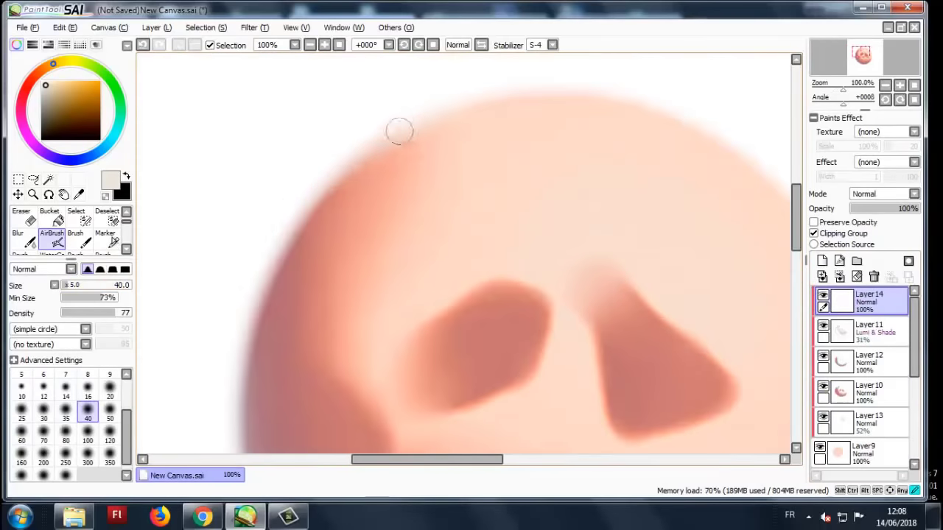
# - Airbrush a pale grey reflected-light rim along the sphere's lower edge on Layer 14 and lower that layer's opacity to 31%
pyautogui.scroll(-2, 362, 184)
pyautogui.scroll(2, 326, 270)
pyautogui.scroll(-1, 426, 331)
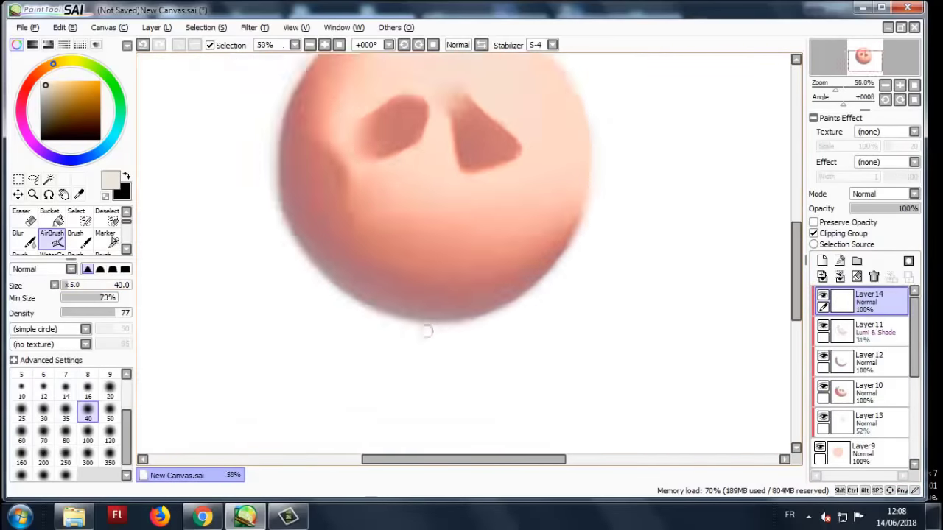
pyautogui.scroll(1, 427, 331)
pyautogui.moveTo(464, 313)
pyautogui.mouseDown()
pyautogui.moveTo(400, 308)
pyautogui.moveTo(634, 187)
pyautogui.moveTo(610, 242)
pyautogui.moveTo(471, 306)
pyautogui.mouseUp()
pyautogui.scroll(-1, 382, 270)
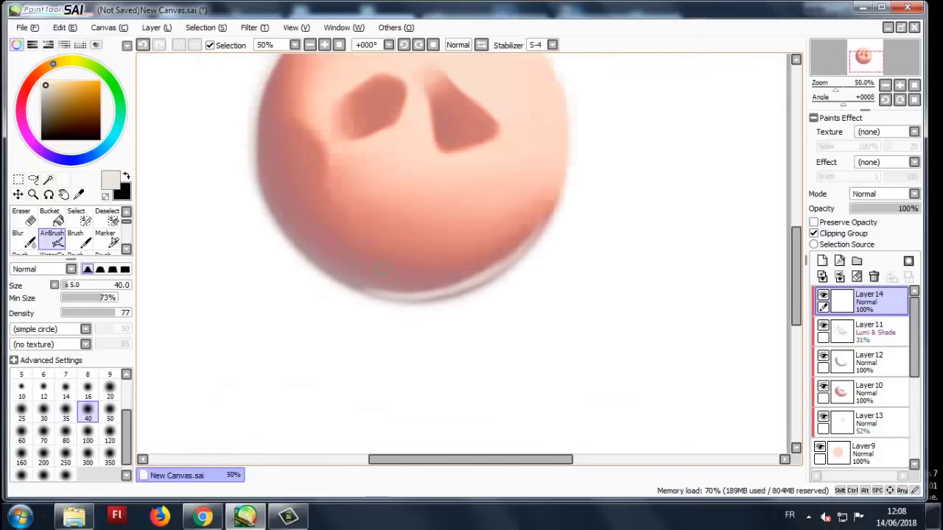
pyautogui.scroll(-1, 382, 269)
pyautogui.scroll(1, 382, 269)
pyautogui.scroll(1, 383, 269)
pyautogui.moveTo(361, 288)
pyautogui.mouseDown()
pyautogui.moveTo(455, 279)
pyautogui.moveTo(424, 287)
pyautogui.mouseUp()
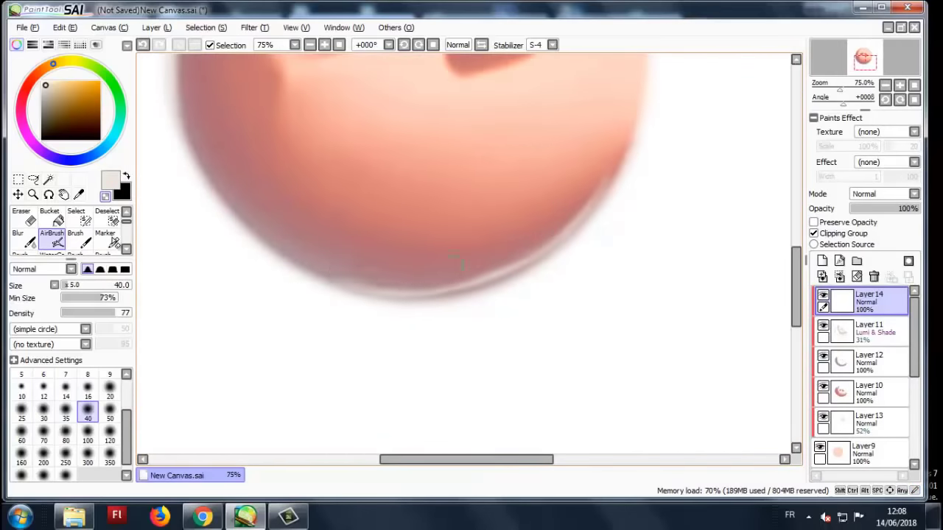
pyautogui.scroll(-3, 373, 90)
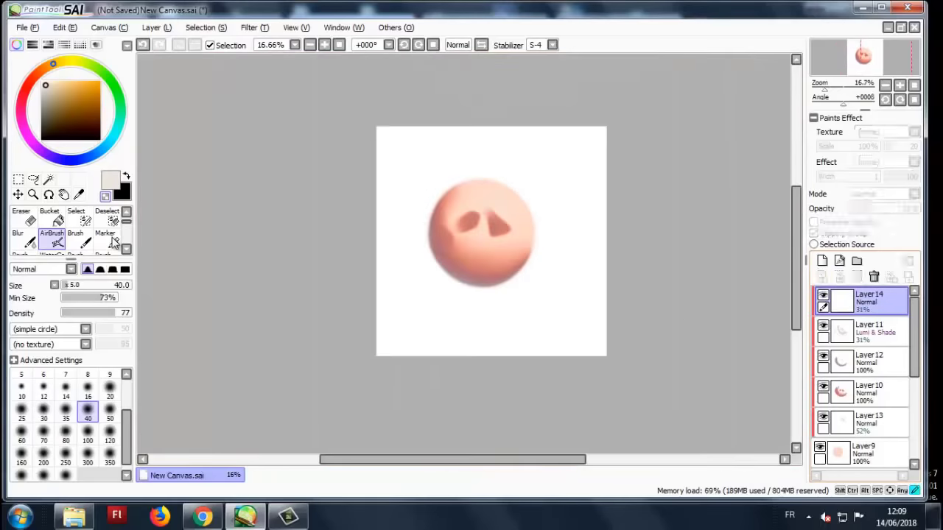
pyautogui.scroll(-1, 486, 236)
pyautogui.scroll(3, 486, 235)
# - Add a new clipped layer and airbrush off-white highlights along the inner edges of both eye sockets and above the right one
pyautogui.click(823, 261)
pyautogui.scroll(2, 442, 221)
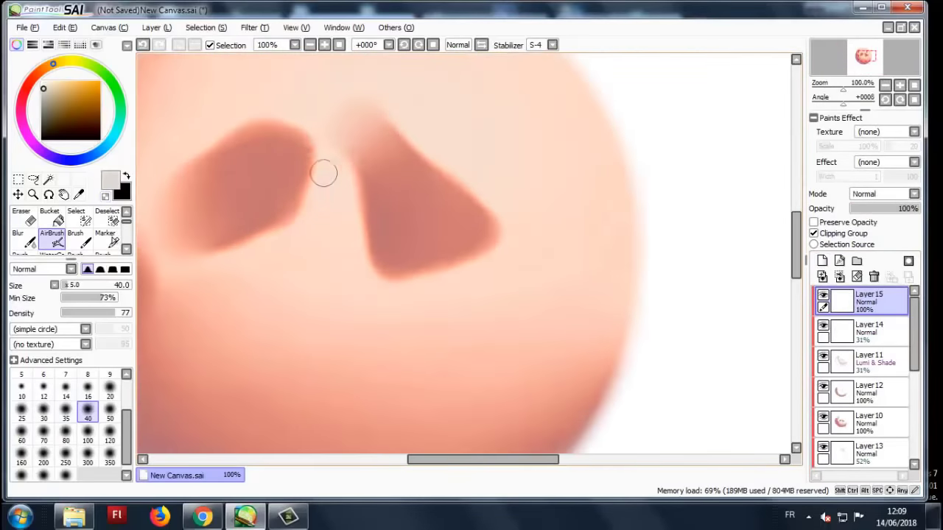
pyautogui.scroll(-3, 320, 158)
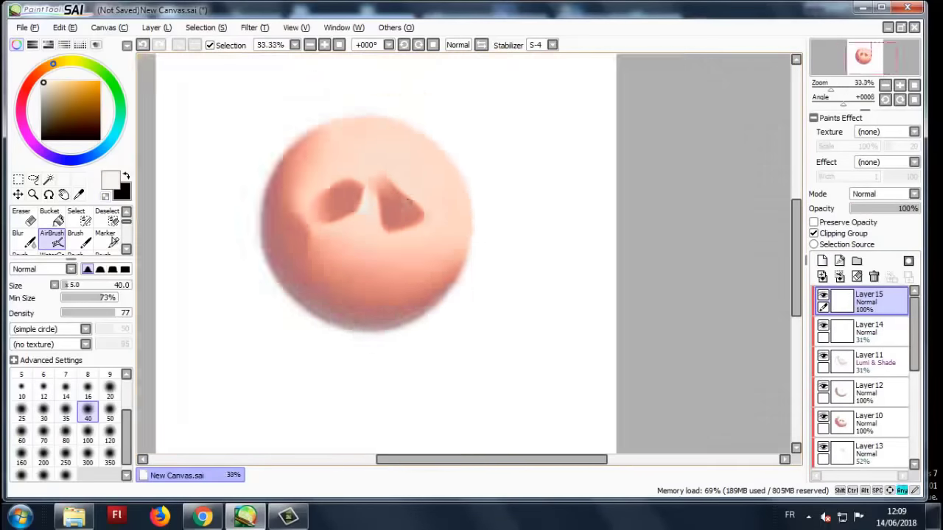
pyautogui.scroll(2, 385, 176)
pyautogui.moveTo(433, 216); pyautogui.dragTo(385, 175)
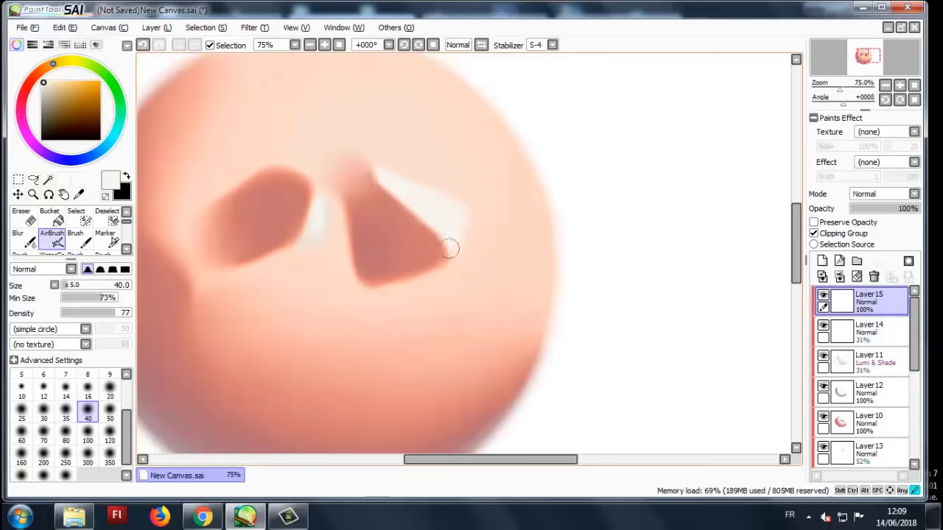
# - Lower the opacity of the eye-socket highlight layer to 53%
pyautogui.scroll(-3, 450, 249)
pyautogui.click(888, 209)
pyautogui.scroll(-1, 442, 221)
pyautogui.scroll(1, 442, 221)
pyautogui.scroll(4, 422, 155)
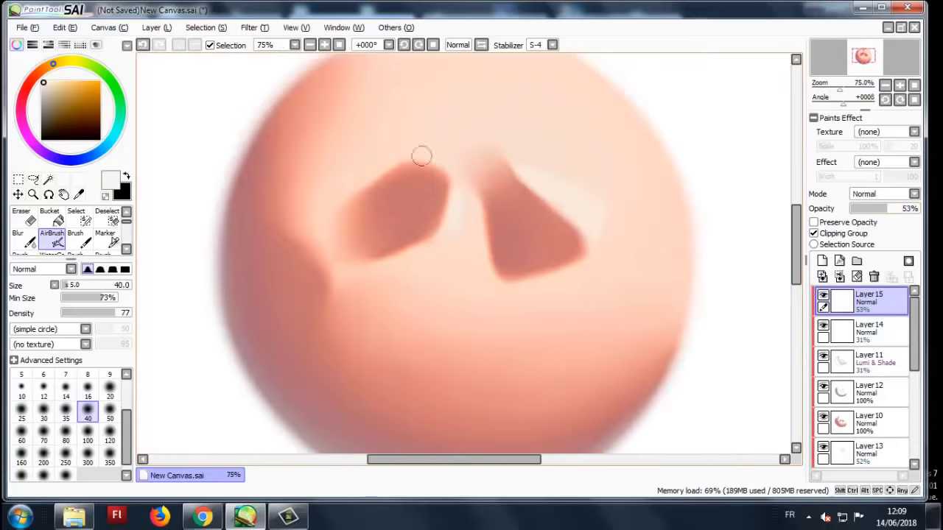
pyautogui.scroll(-5, 405, 162)
pyautogui.scroll(2, 459, 253)
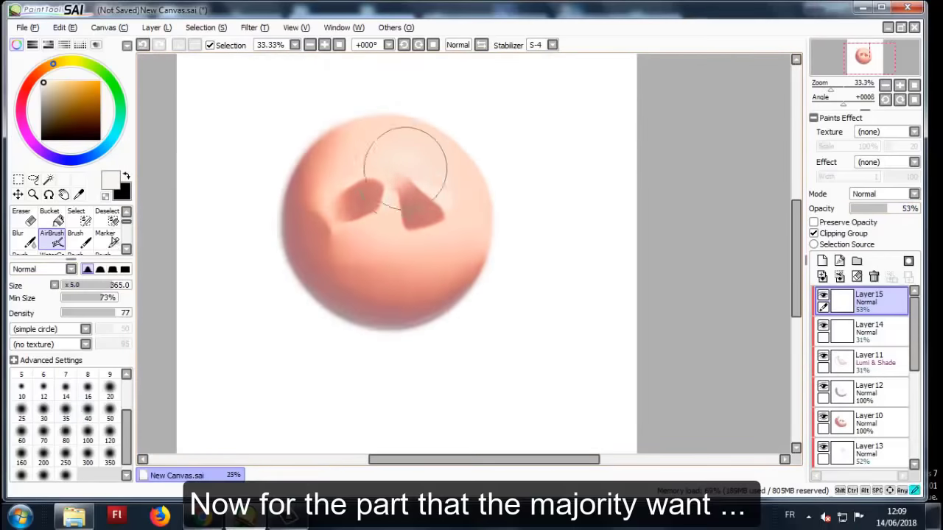
# - Add a new clipped layer above the highlights and set its blending mode to Multiply
pyautogui.scroll(-2, 400, 158)
pyautogui.scroll(-1, 538, 148)
pyautogui.click(822, 260)
pyautogui.click(884, 194)
pyautogui.click(862, 204)
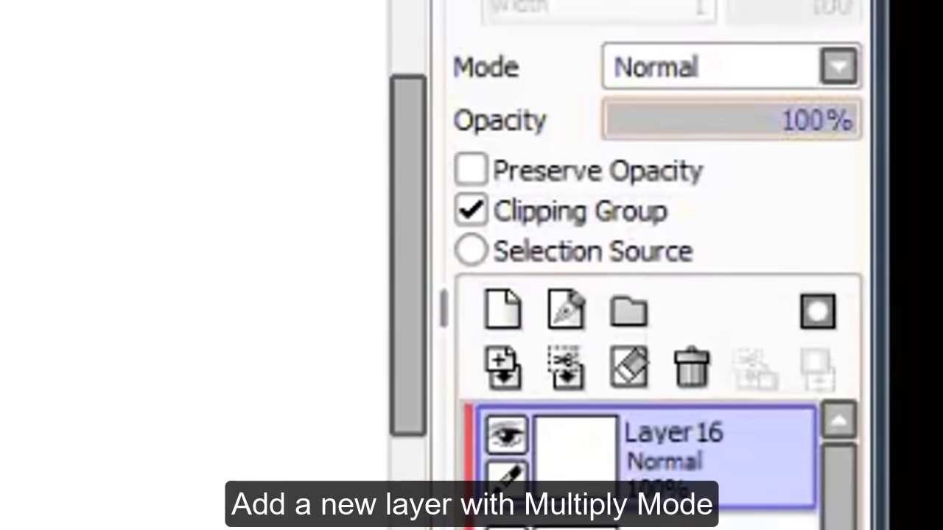
pyautogui.click(864, 115)
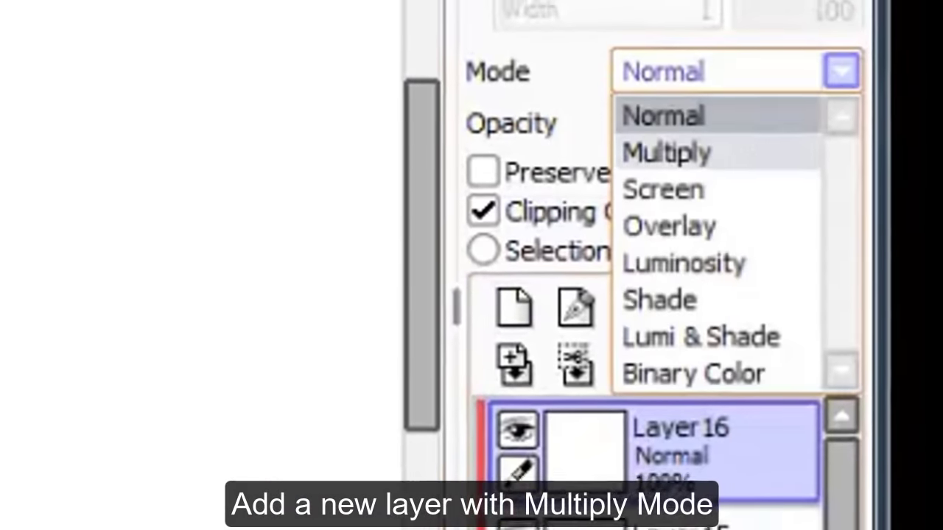
pyautogui.click(735, 176)
# - Paint a muted greyish-pink shadow across the sphere's upper-left part on the Multiply layer with the Brush, filling it in at size 250
pyautogui.scroll(5, 18, 155)
pyautogui.moveTo(85, 101); pyautogui.dragTo(48, 95)
pyautogui.click(75, 216)
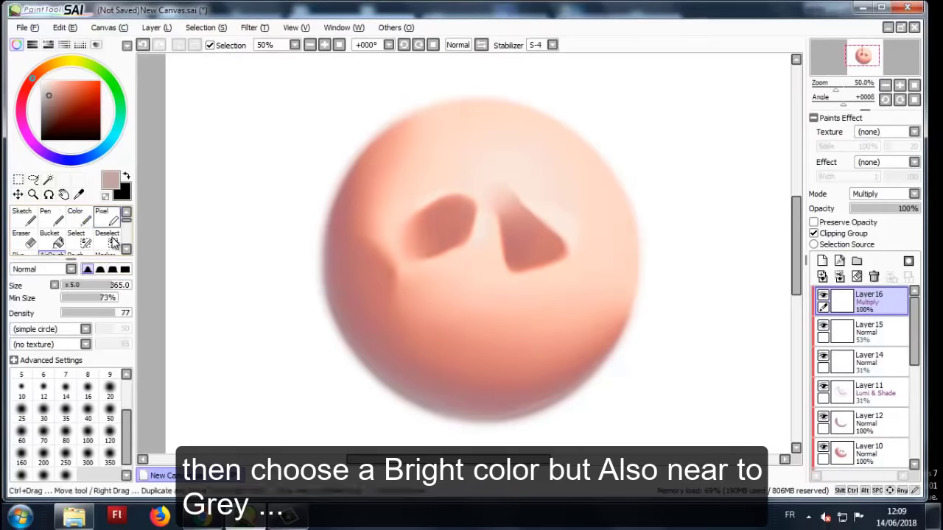
pyautogui.scroll(-1, 306, 227)
pyautogui.scroll(1, 306, 227)
pyautogui.scroll(-1, 114, 236)
pyautogui.click(75, 238)
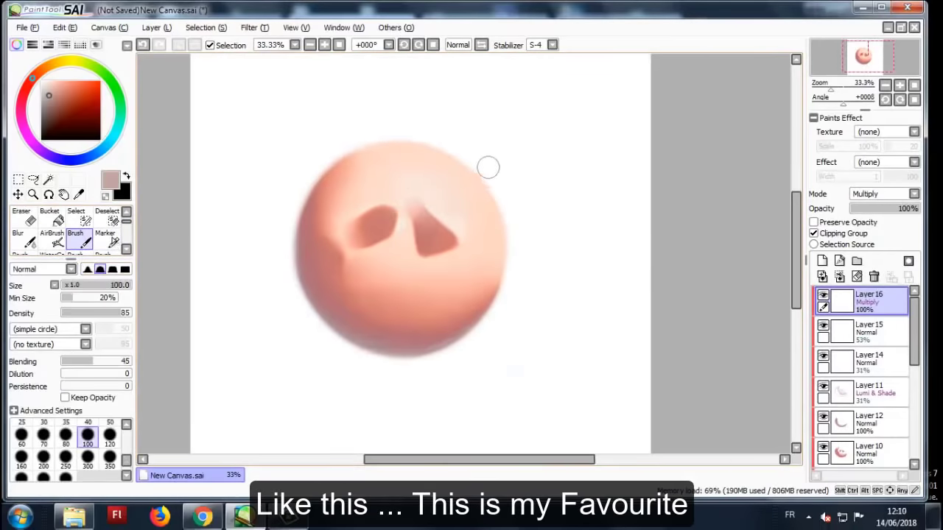
pyautogui.moveTo(488, 168); pyautogui.dragTo(328, 330)
pyautogui.click(66, 457)
pyautogui.moveTo(263, 288)
pyautogui.mouseDown()
pyautogui.moveTo(398, 173)
pyautogui.moveTo(493, 172)
pyautogui.moveTo(466, 237)
pyautogui.mouseUp()
pyautogui.hotkey('ctrl', 'z')
pyautogui.scroll(1, 511, 258)
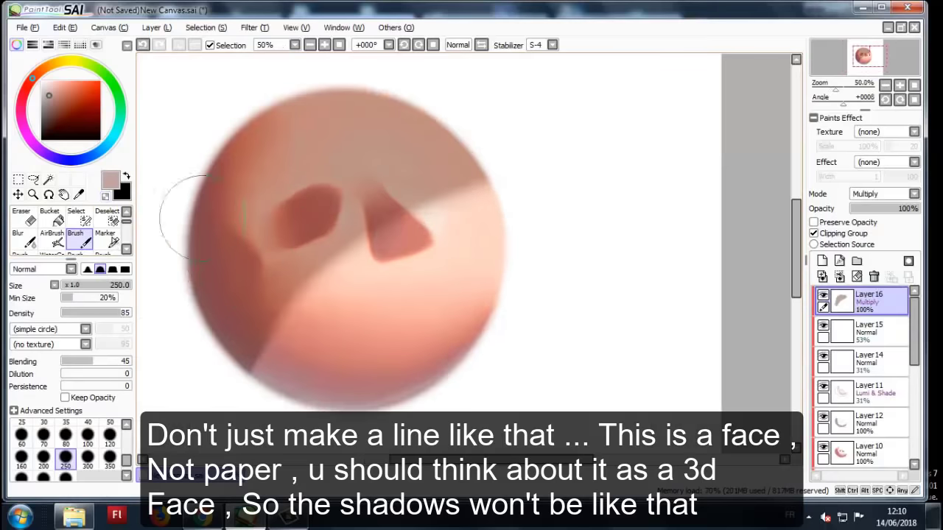
# - Reshape the shadow's edge around the nose bridge and right eye socket with a smaller brush so it follows the face's form
pyautogui.scroll(-1, 295, 283)
pyautogui.scroll(2, 464, 255)
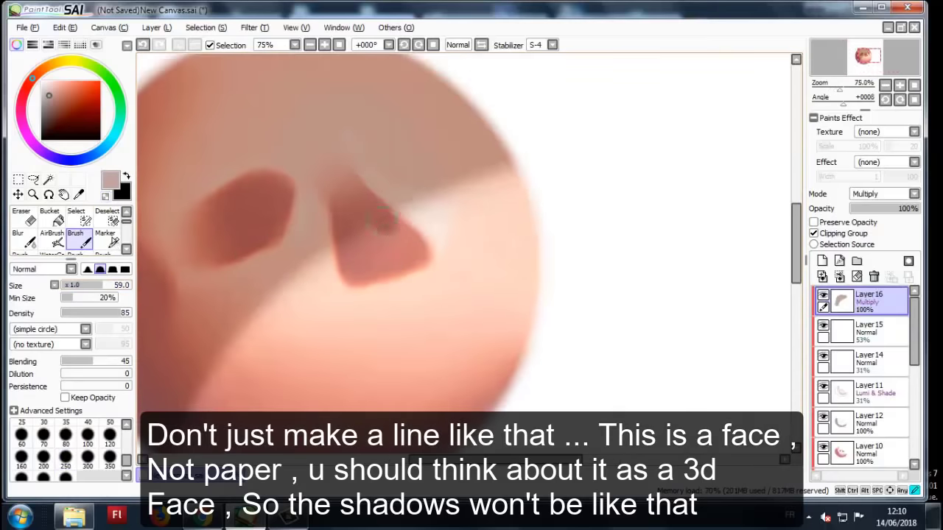
pyautogui.scroll(-2, 342, 270)
pyautogui.scroll(2, 363, 243)
pyautogui.scroll(-1, 338, 270)
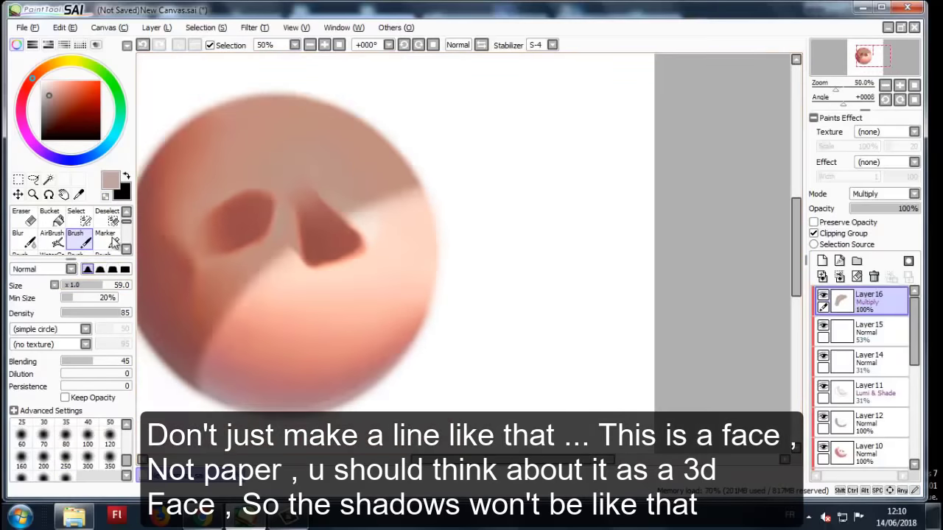
pyautogui.scroll(1, 364, 214)
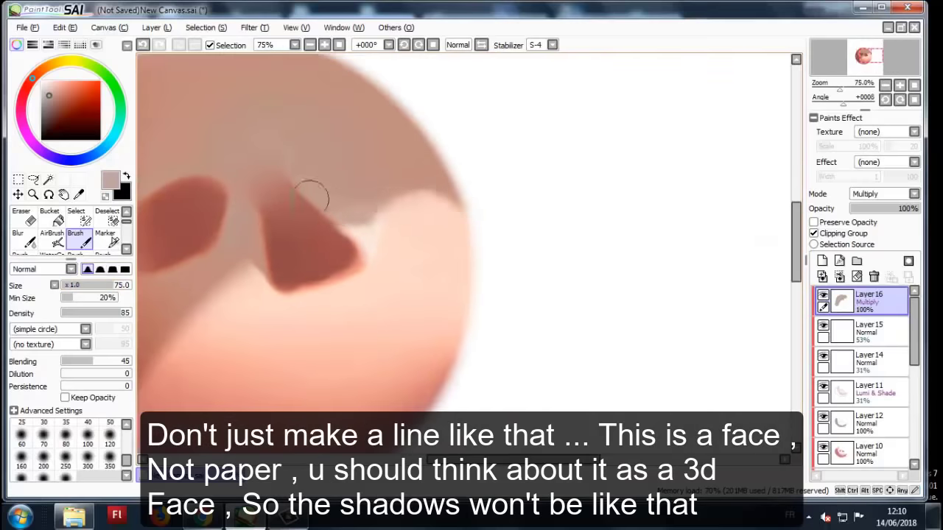
pyautogui.moveTo(345, 214); pyautogui.dragTo(378, 193)
pyautogui.scroll(-5, 263, 211)
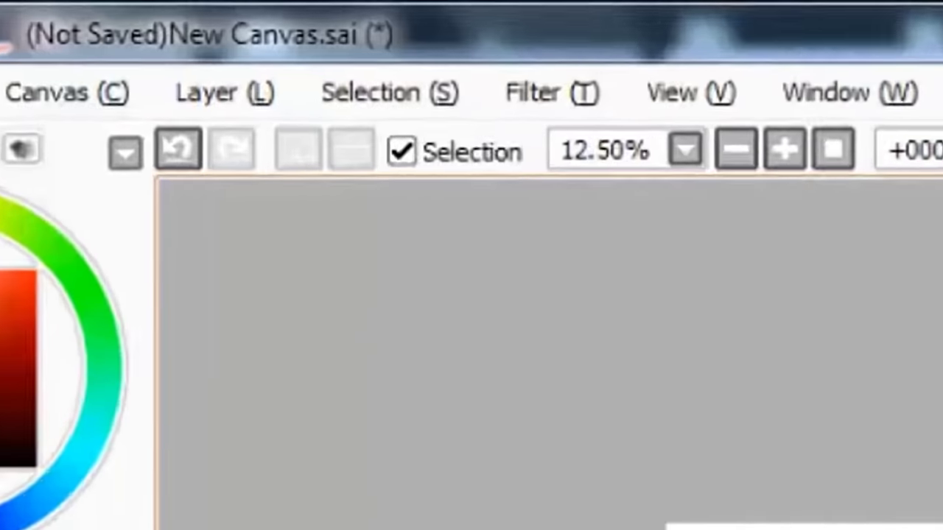
pyautogui.scroll(2, 263, 211)
pyautogui.scroll(2, 558, 391)
# - Select the painted area of the Multiply shadow layer and add a new clipped layer above it
pyautogui.hotkey('ctrl', 'a')
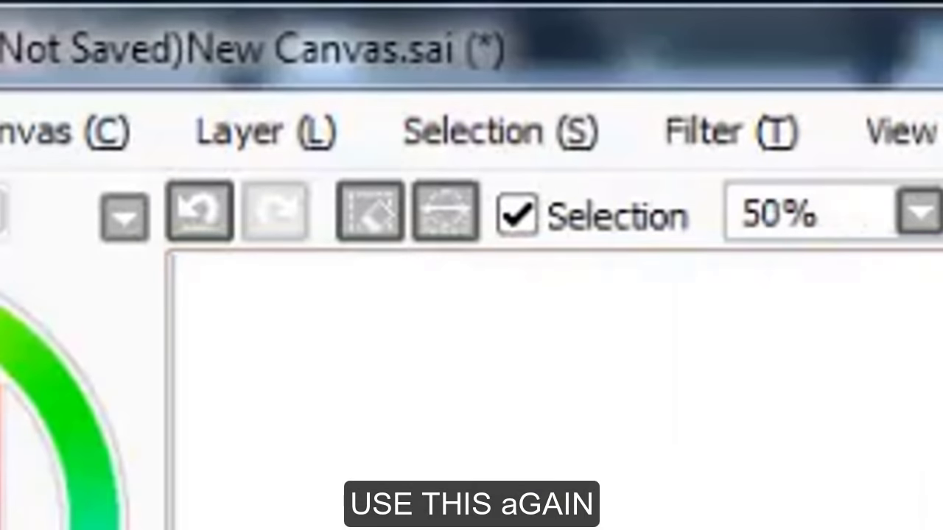
pyautogui.click(501, 131)
pyautogui.click(518, 457)
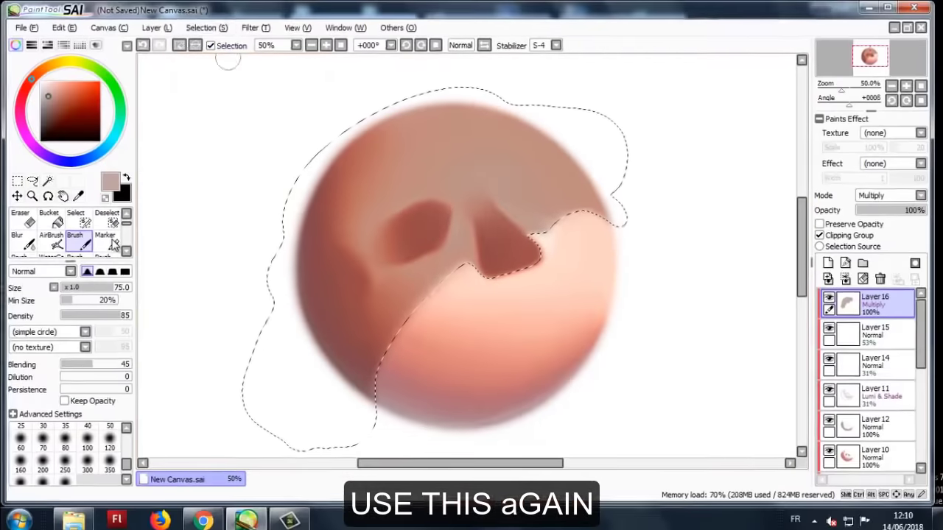
pyautogui.press('m')
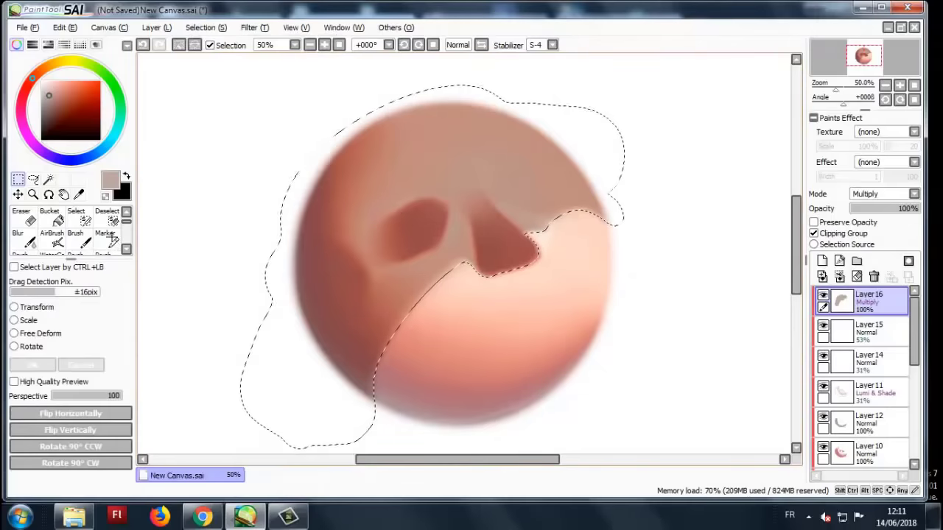
pyautogui.hotkey('ctrl', 'shift', 'n')
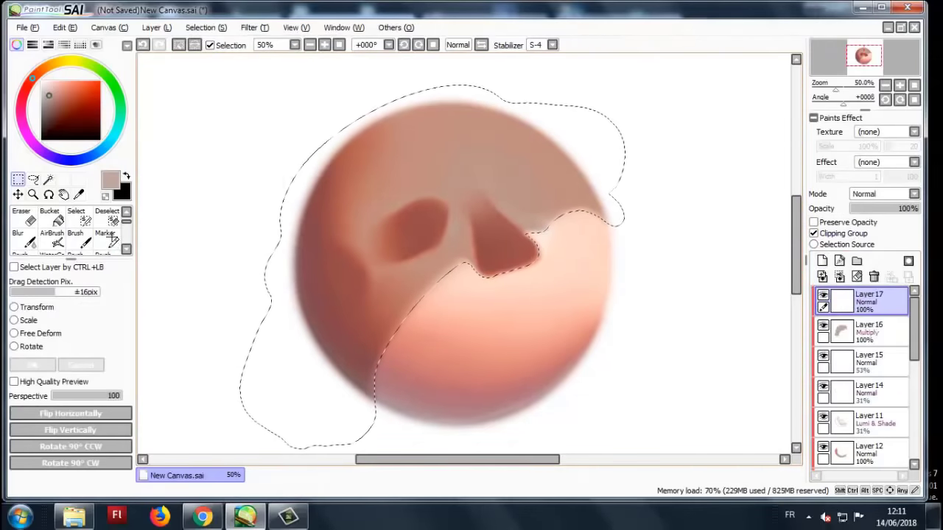
# - Set the new layer's mode to Lumi & Shade and bucket-fill the selected shadow area with brownish red
pyautogui.hotkey('alt', 's')
pyautogui.press('Down')
pyautogui.press('Return')
pyautogui.click(884, 194)
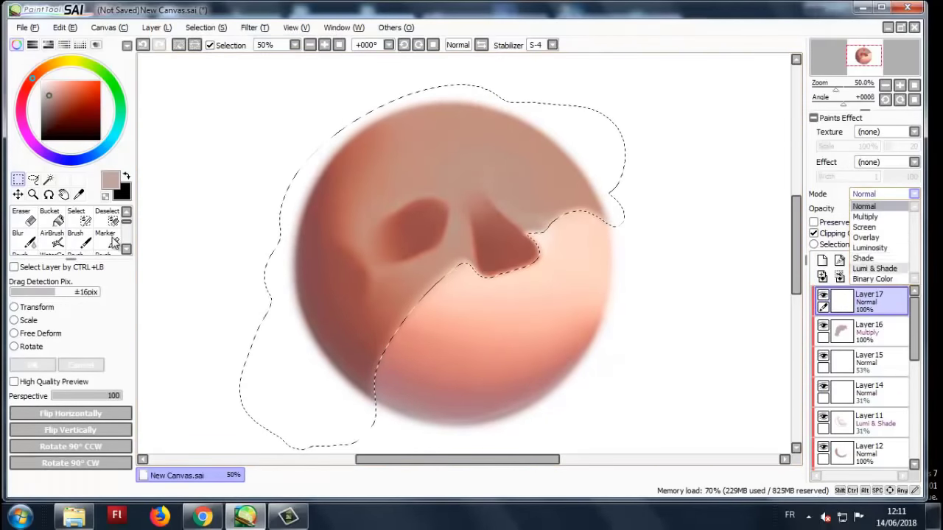
pyautogui.click(873, 257)
pyautogui.keyDown('alt'); pyautogui.click(412, 228); pyautogui.keyUp('alt')
pyautogui.click(49, 216)
pyautogui.click(61, 105)
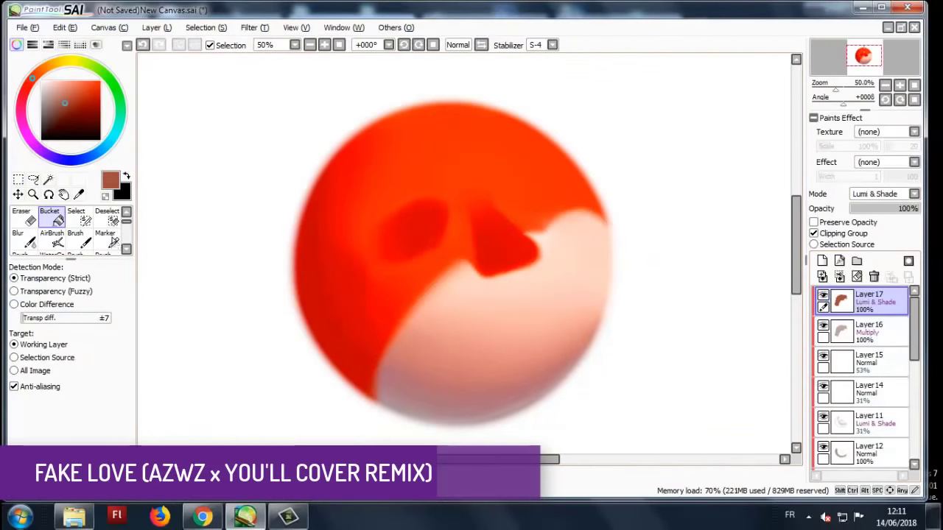
# - Clear the red fill inside the shadow area, leaving only its glowing edge, and lower the layer's opacity to 25%
pyautogui.click(857, 276)
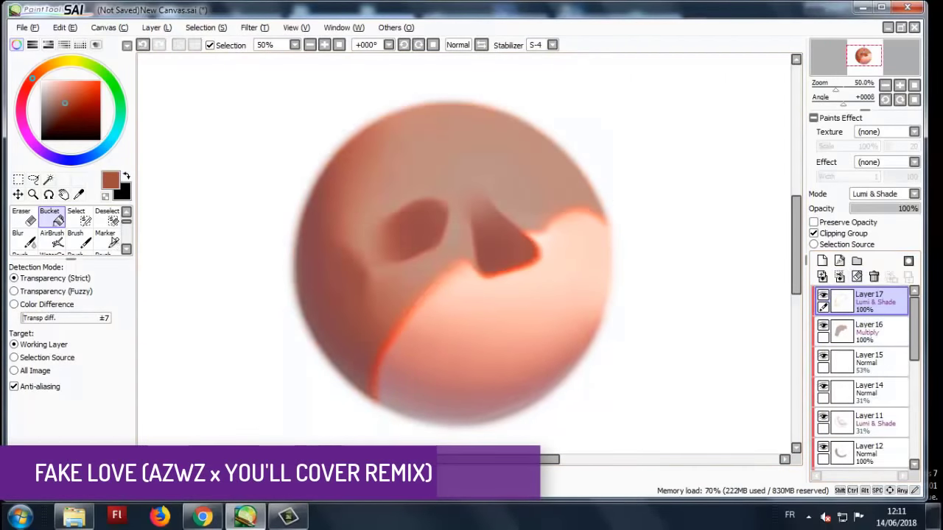
pyautogui.moveTo(866, 208); pyautogui.dragTo(868, 209)
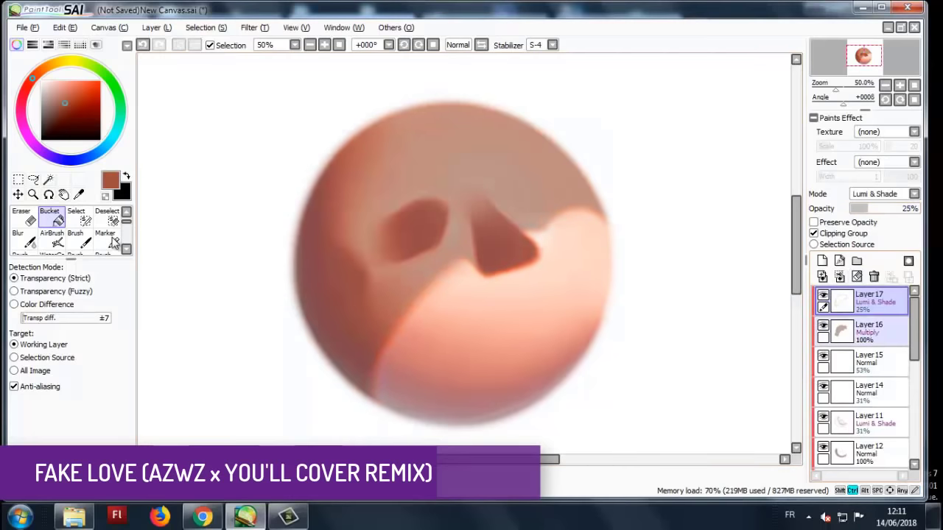
# - Add an Overlay layer and airbrush salmon at size 500 along the shadow's lower edge, within the shadow selection
pyautogui.click(822, 261)
pyautogui.click(884, 194)
pyautogui.click(870, 237)
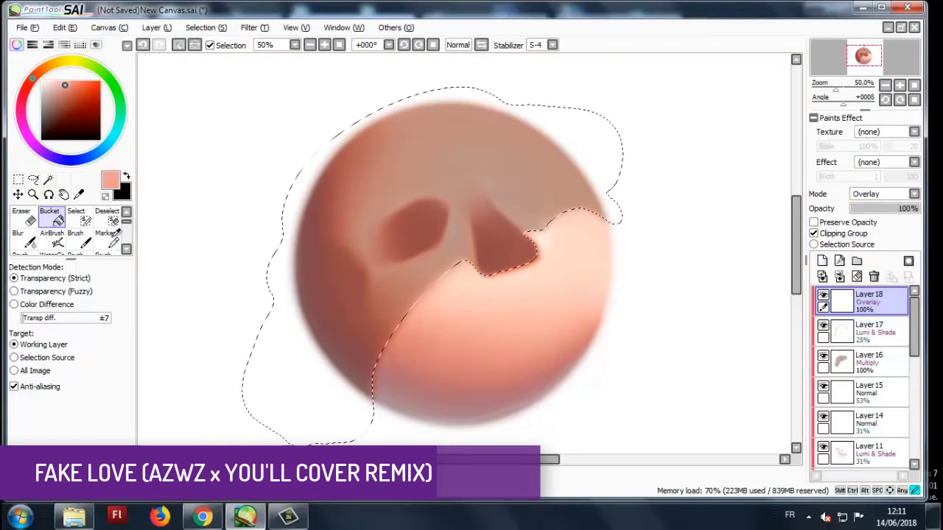
pyautogui.click(66, 89)
pyautogui.click(51, 240)
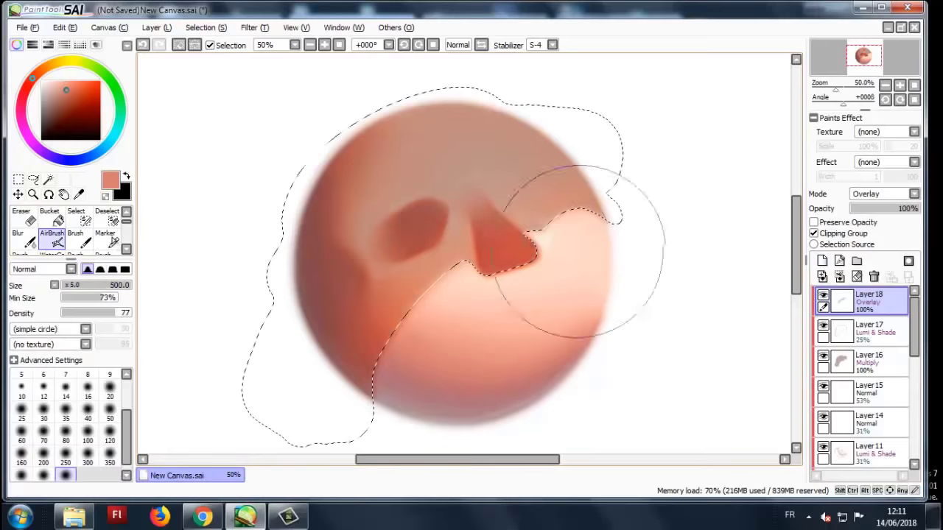
# - Airbrush muted blue-violet tones over the shadow's upper-left part on the Overlay layer and lower the layer's opacity to 83%
pyautogui.click(56, 158)
pyautogui.click(56, 109)
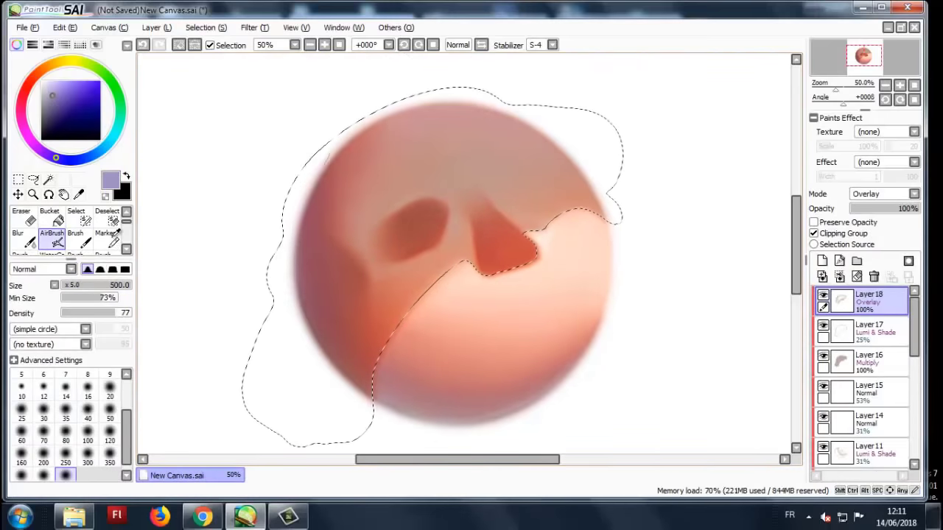
pyautogui.moveTo(391, 132); pyautogui.dragTo(432, 120)
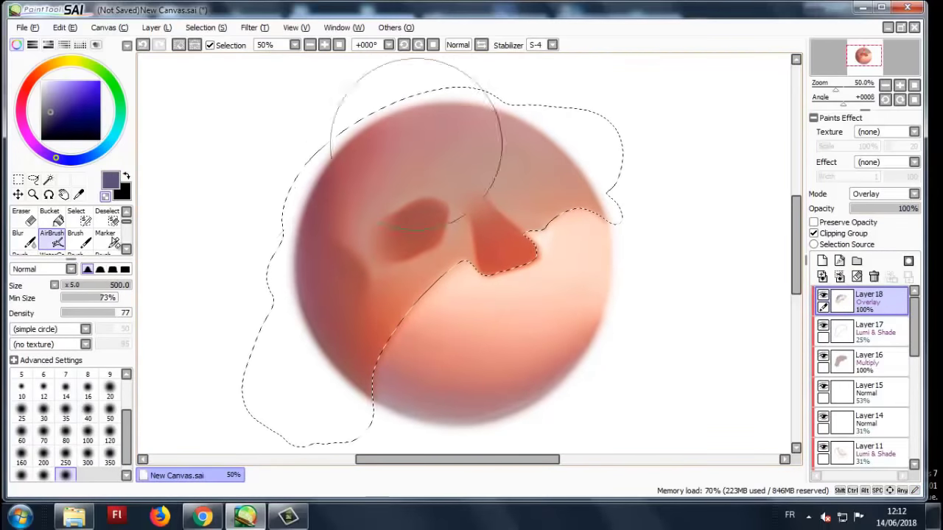
pyautogui.scroll(-4, 543, 190)
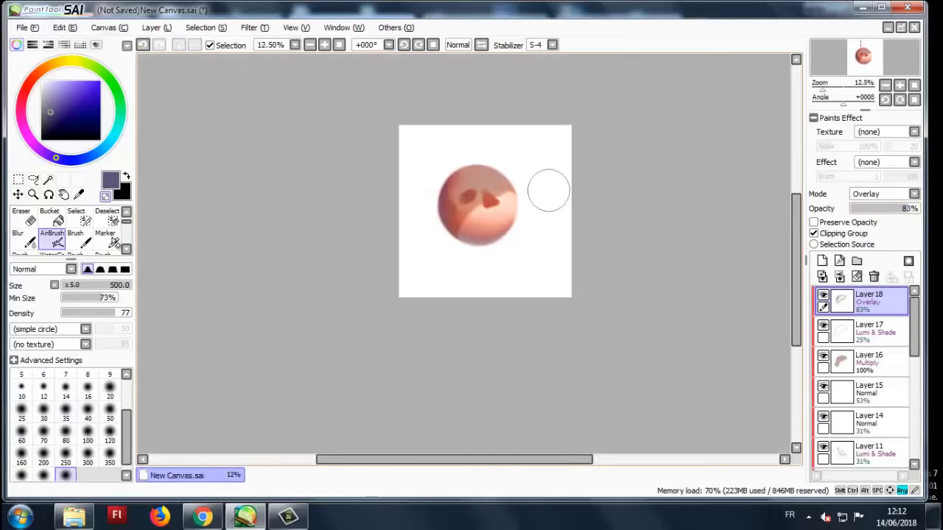
# - Add another Overlay layer, airbrush a pale cream glow over the sphere's lit area, and lower the layer's opacity to about 28%
pyautogui.scroll(2, 543, 189)
pyautogui.scroll(1, 543, 189)
pyautogui.click(83, 62)
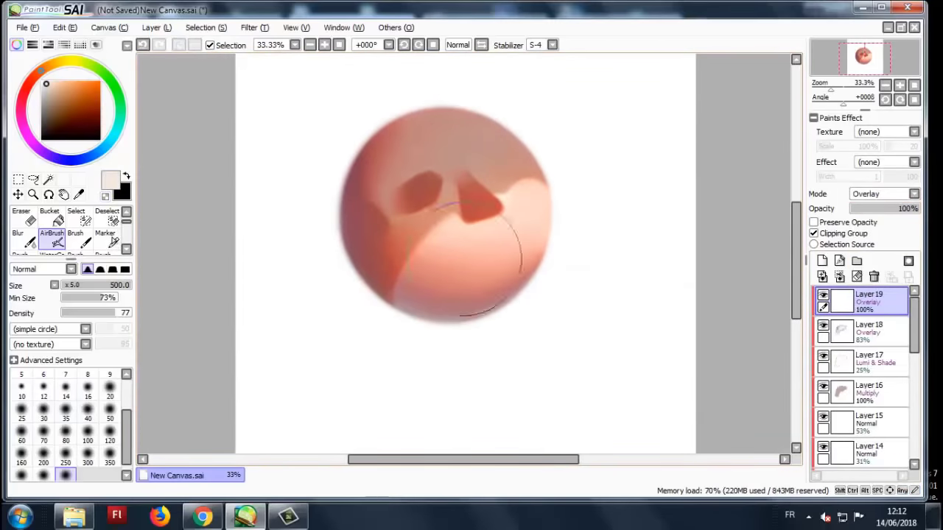
pyautogui.click(875, 209)
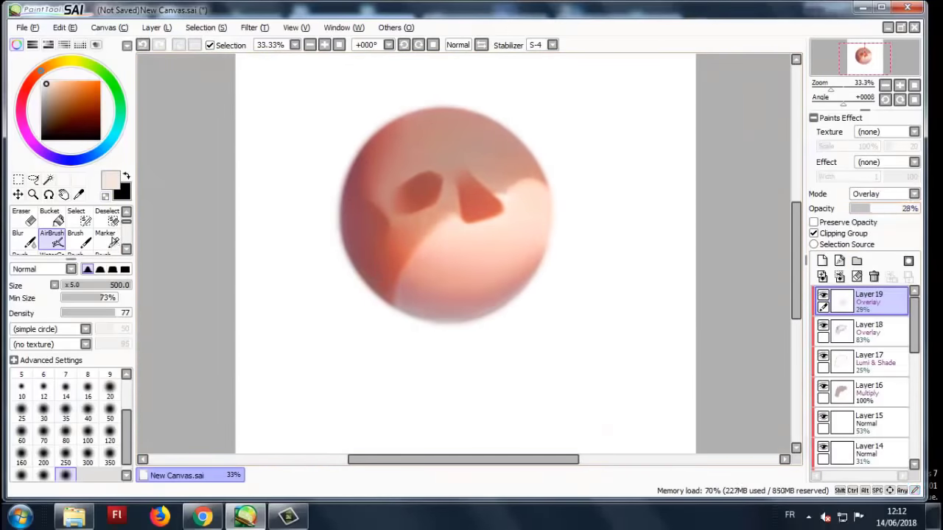
pyautogui.scroll(-3, 581, 243)
pyautogui.scroll(4, 574, 209)
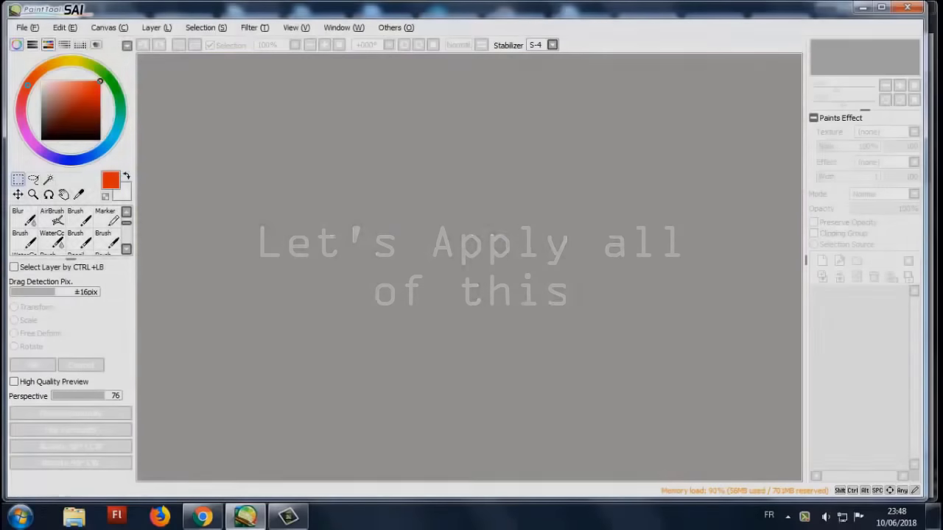
# - Create a new canvas 500 × 500 pixels in size with a resolution of 300 pixel/inch
pyautogui.hotkey('alt', 'f')
pyautogui.press('n')
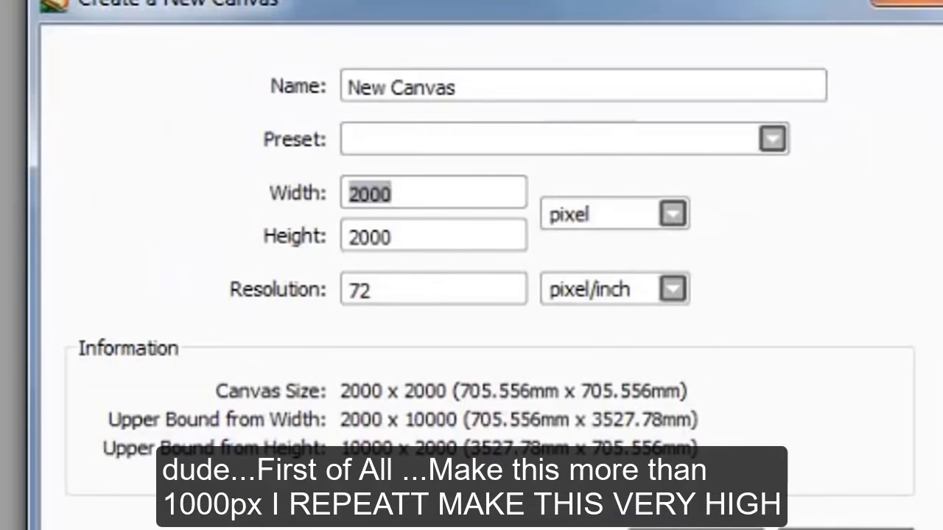
pyautogui.click(147, 127)
pyautogui.press('BackSpace')
pyautogui.press('BackSpace')
pyautogui.write('300')
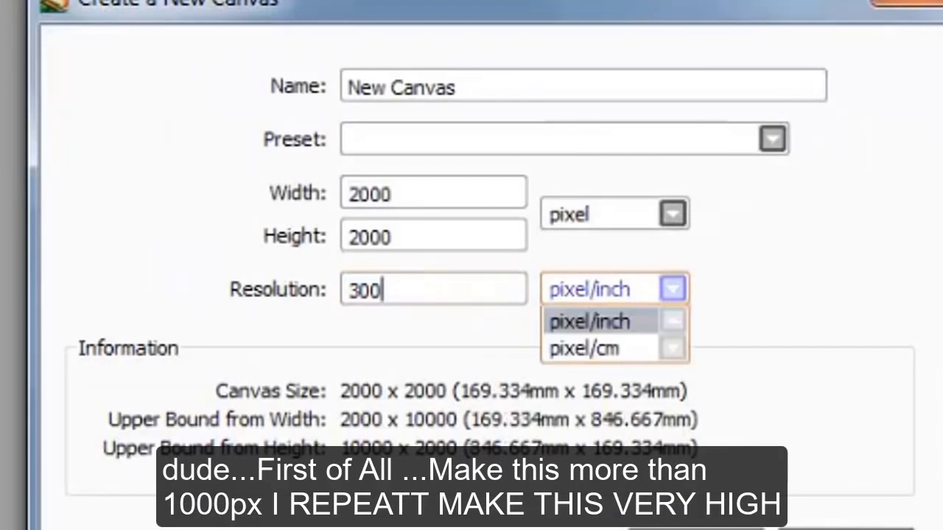
pyautogui.hotkey('shift', 'Tab')
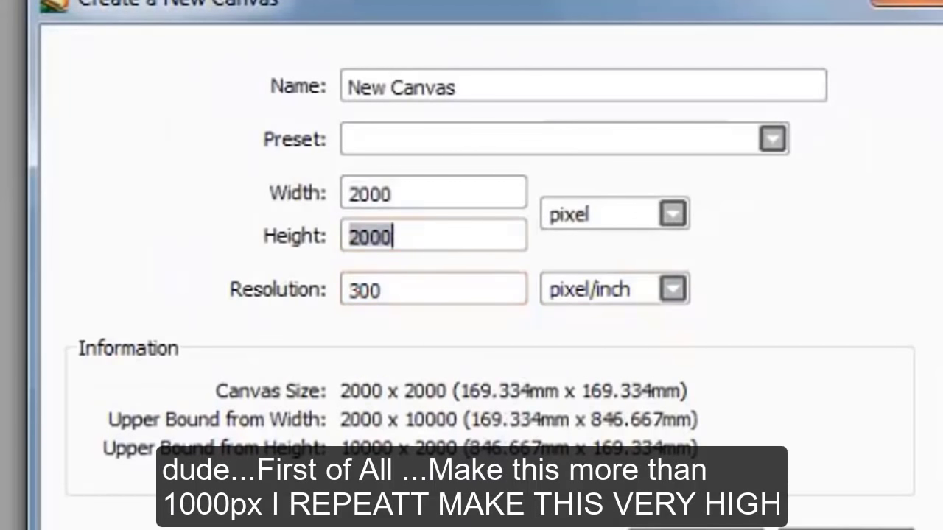
pyautogui.write('500')
pyautogui.hotkey('shift', 'Tab')
pyautogui.write('500')
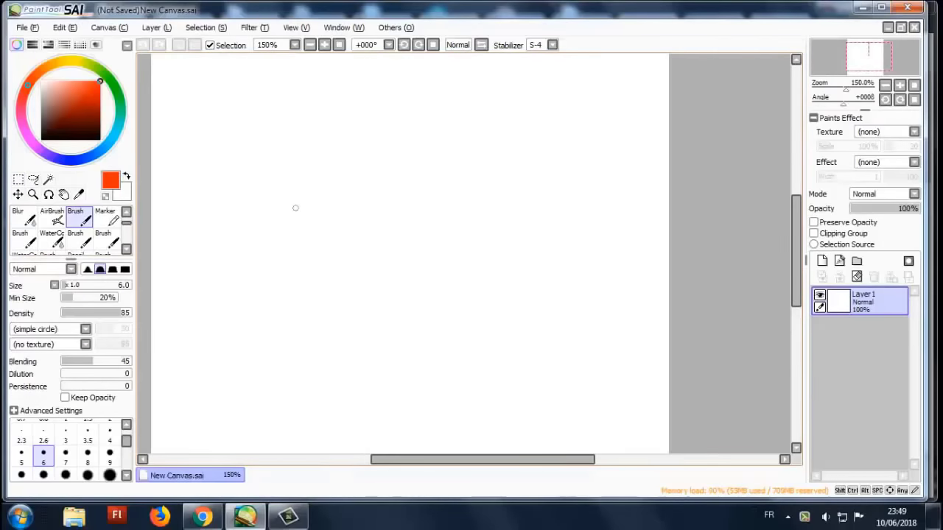
# - Paint red test squiggles on the small canvas and check the line quality at different zoom levels
pyautogui.moveTo(375, 108)
pyautogui.mouseDown()
pyautogui.moveTo(343, 196)
pyautogui.moveTo(489, 398)
pyautogui.mouseUp()
pyautogui.scroll(1, 322, 135)
pyautogui.scroll(-3, 394, 202)
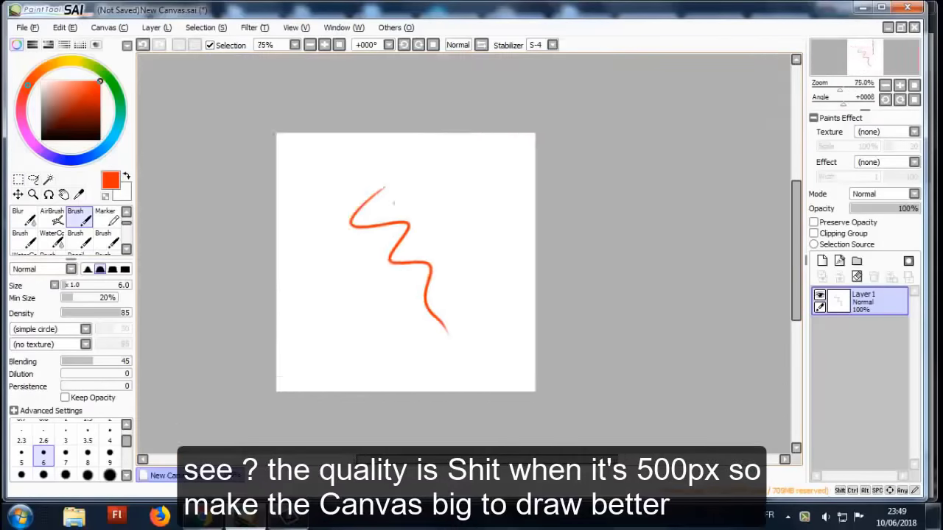
pyautogui.scroll(3, 405, 261)
# - Close the 500-pixel canvas without saving it and create a new 2000 × 2000 pixel canvas
pyautogui.click(27, 27)
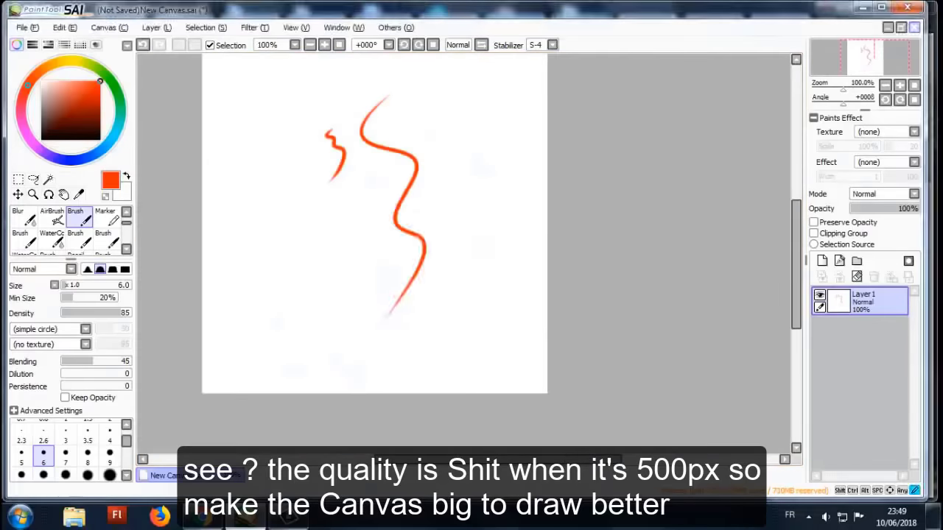
pyautogui.hotkey('ctrl', 'w')
pyautogui.press('n')
pyautogui.hotkey('ctrl', 'n')
pyautogui.write('200')
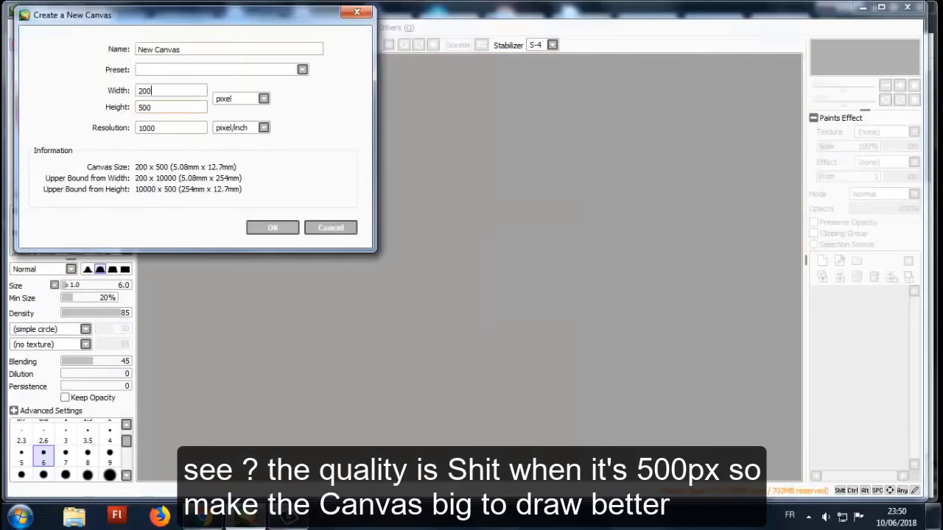
pyautogui.write('0')
pyautogui.press('Tab')
pyautogui.write('2000')
pyautogui.press('Return')
# - Paint a red test stroke on the large canvas and inspect its edge quality up close
pyautogui.moveTo(372, 135)
pyautogui.mouseDown()
pyautogui.moveTo(414, 181)
pyautogui.moveTo(520, 346)
pyautogui.mouseUp()
pyautogui.scroll(9, 419, 171)
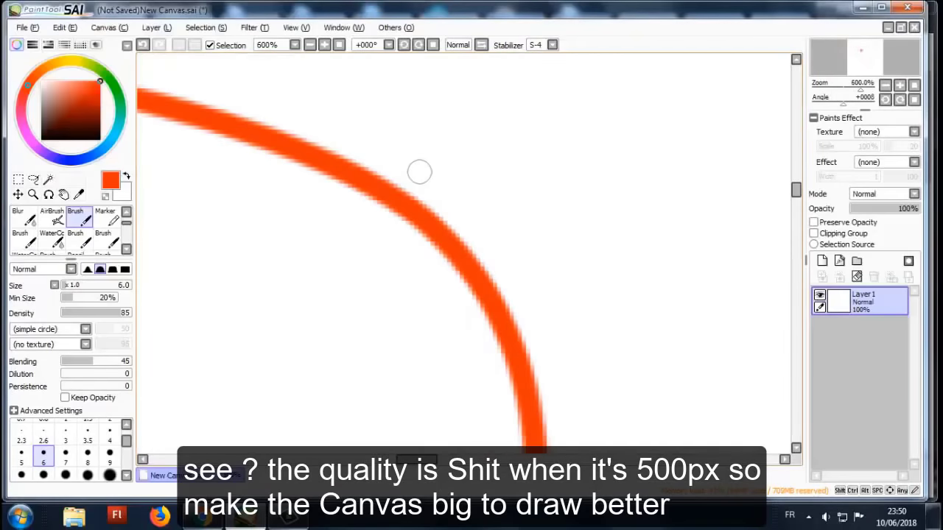
pyautogui.scroll(-8, 419, 172)
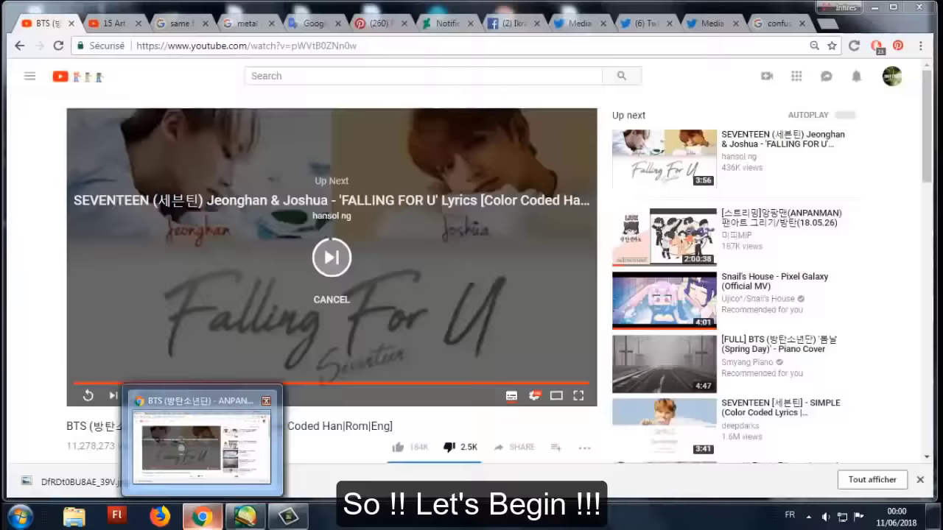
# - Switch from the browser to PaintTool SAI with the blank canvas open
pyautogui.click(245, 516)
pyautogui.scroll(-2, 419, 254)
pyautogui.scroll(2, 418, 254)
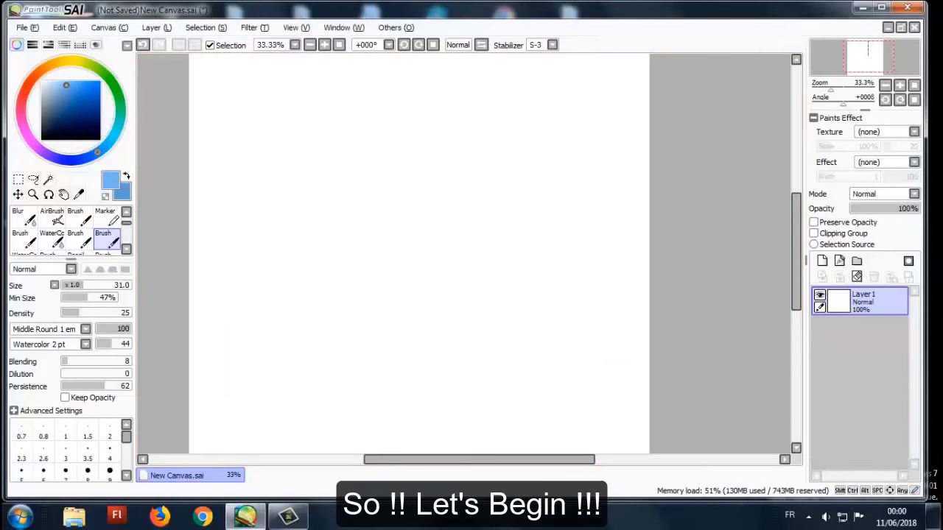
# - Try to sketch a large round head shape in light blue with the textured brush at size 22
pyautogui.press('[')
pyautogui.scroll(-1, 418, 253)
pyautogui.scroll(1, 419, 253)
pyautogui.moveTo(379, 158); pyautogui.dragTo(447, 126)
pyautogui.scroll(1, 442, 184)
pyautogui.moveTo(347, 177); pyautogui.dragTo(553, 214)
pyautogui.moveTo(391, 125); pyautogui.dragTo(373, 306)
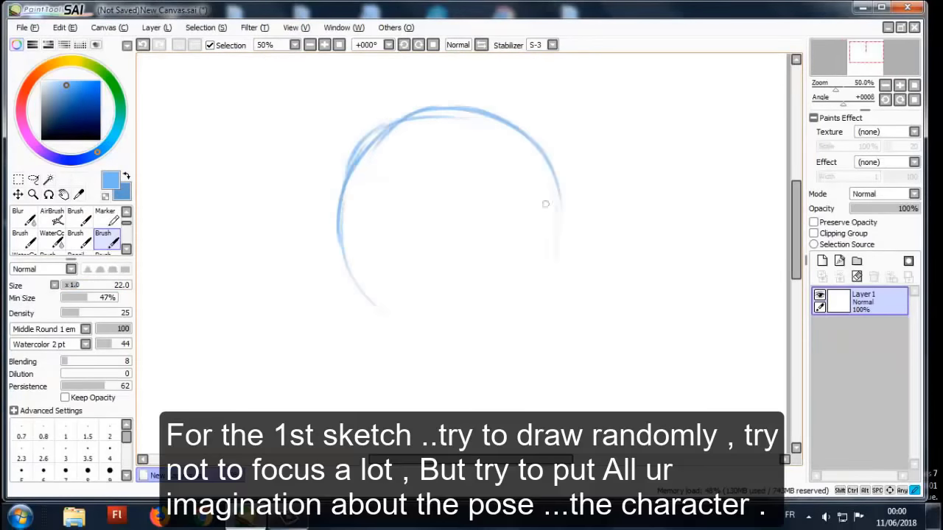
# - Sketch the figure's head oval, shoulders, torso and hips in light blue with the brush at size 44
pyautogui.press(']')
pyautogui.scroll(-2, 211, 253)
pyautogui.moveTo(449, 174); pyautogui.dragTo(437, 227)
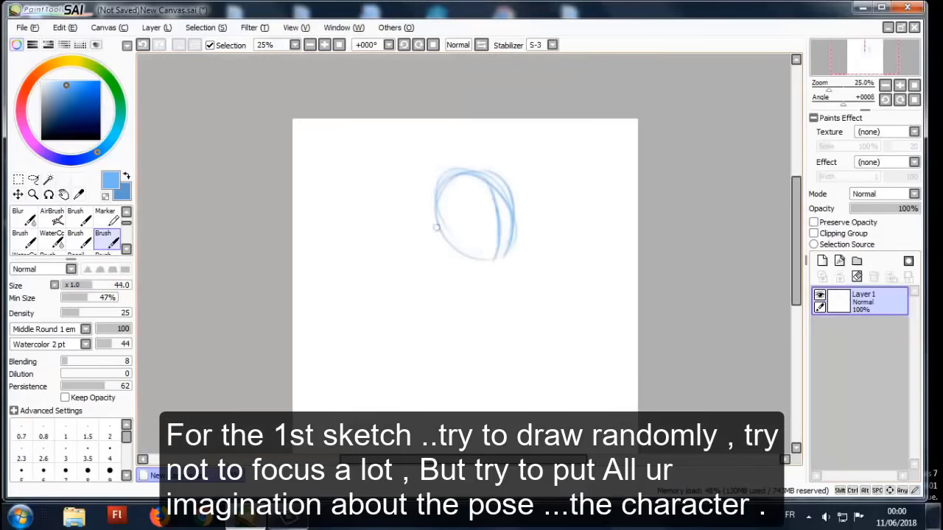
pyautogui.moveTo(456, 265); pyautogui.dragTo(405, 314)
pyautogui.moveTo(487, 273); pyautogui.dragTo(508, 316)
pyautogui.moveTo(483, 234)
pyautogui.mouseDown()
pyautogui.moveTo(394, 277)
pyautogui.moveTo(402, 284)
pyautogui.mouseUp()
pyautogui.moveTo(487, 243); pyautogui.dragTo(461, 336)
pyautogui.moveTo(404, 283); pyautogui.dragTo(404, 339)
pyautogui.moveTo(405, 343)
pyautogui.mouseDown()
pyautogui.moveTo(461, 332)
pyautogui.moveTo(406, 365)
pyautogui.moveTo(398, 409)
pyautogui.mouseUp()
pyautogui.moveTo(490, 346)
pyautogui.mouseDown()
pyautogui.moveTo(457, 383)
pyautogui.moveTo(457, 409)
pyautogui.mouseUp()
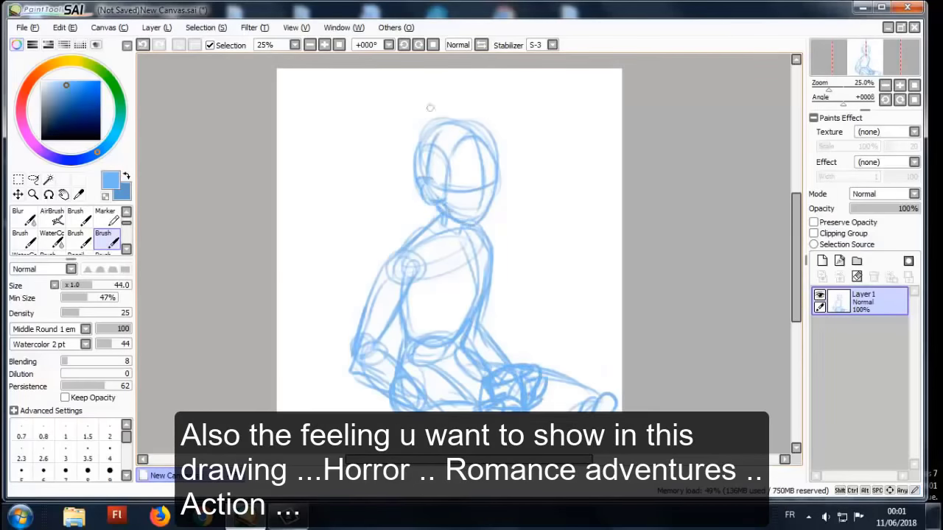
# - Sketch long slanting perspective lines across the whole canvas around the seated figure, replacing the steepest ones
pyautogui.moveTo(277, 104); pyautogui.dragTo(621, 177)
pyautogui.moveTo(380, 107); pyautogui.dragTo(621, 152)
pyautogui.moveTo(444, 71); pyautogui.dragTo(621, 87)
pyautogui.moveTo(279, 141); pyautogui.dragTo(622, 260)
pyautogui.moveTo(285, 193); pyautogui.dragTo(621, 311)
pyautogui.moveTo(358, 231); pyautogui.dragTo(281, 333)
pyautogui.hotkey('ctrl', 'z')
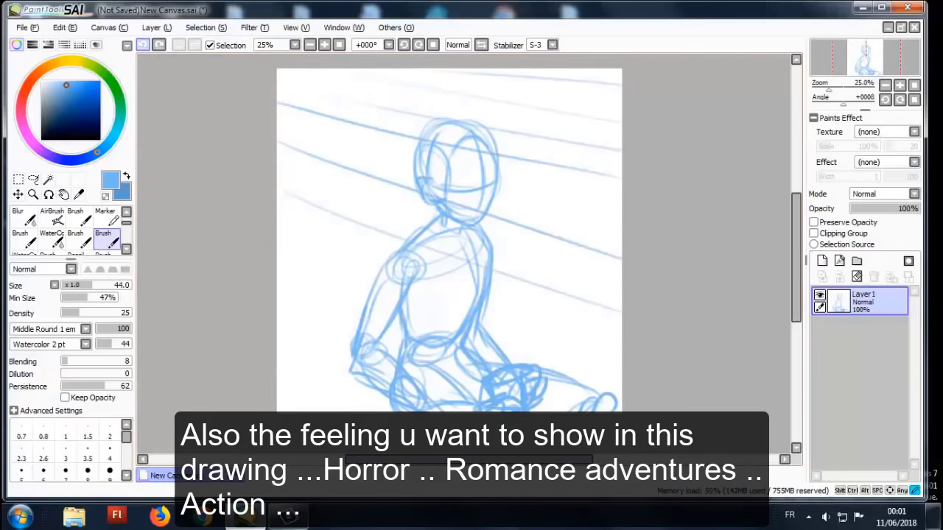
pyautogui.hotkey('ctrl', 'z')
pyautogui.moveTo(283, 197); pyautogui.dragTo(621, 404)
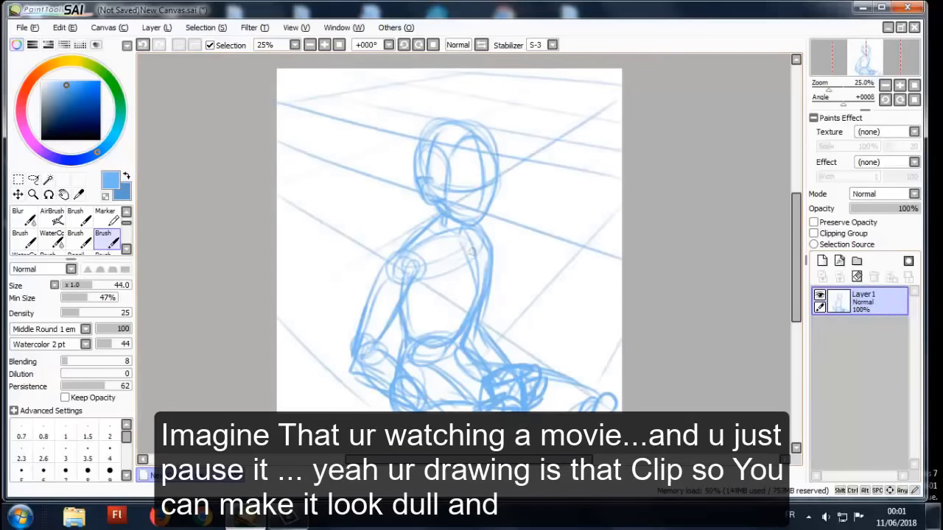
# - Undo the perspective lines drawn around the seated figure
pyautogui.hotkey('ctrl', 'z')
pyautogui.hotkey('ctrl', 'z')
pyautogui.hotkey('ctrl', 'z')
pyautogui.hotkey('ctrl', 'z')
pyautogui.hotkey('ctrl', 'z')
pyautogui.hotkey('ctrl', 'z')
# - Sketch a small standing mannequin beside the seated figure with head, neck, chest, pelvis and thighs
pyautogui.scroll(1, 379, 129)
pyautogui.moveTo(379, 118)
pyautogui.mouseDown()
pyautogui.moveTo(379, 147)
pyautogui.moveTo(350, 169)
pyautogui.moveTo(398, 177)
pyautogui.mouseUp()
pyautogui.scroll(1, 371, 134)
pyautogui.moveTo(350, 154)
pyautogui.mouseDown()
pyautogui.moveTo(394, 166)
pyautogui.moveTo(373, 190)
pyautogui.mouseUp()
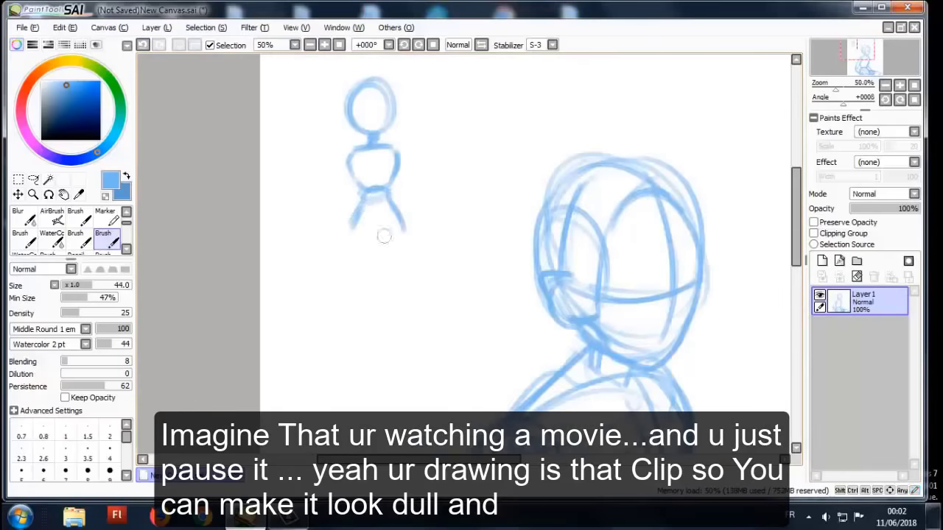
pyautogui.moveTo(347, 226); pyautogui.dragTo(358, 298)
pyautogui.moveTo(391, 229); pyautogui.dragTo(383, 289)
pyautogui.moveTo(406, 225); pyautogui.dragTo(396, 298)
pyautogui.moveTo(368, 234); pyautogui.dragTo(382, 249)
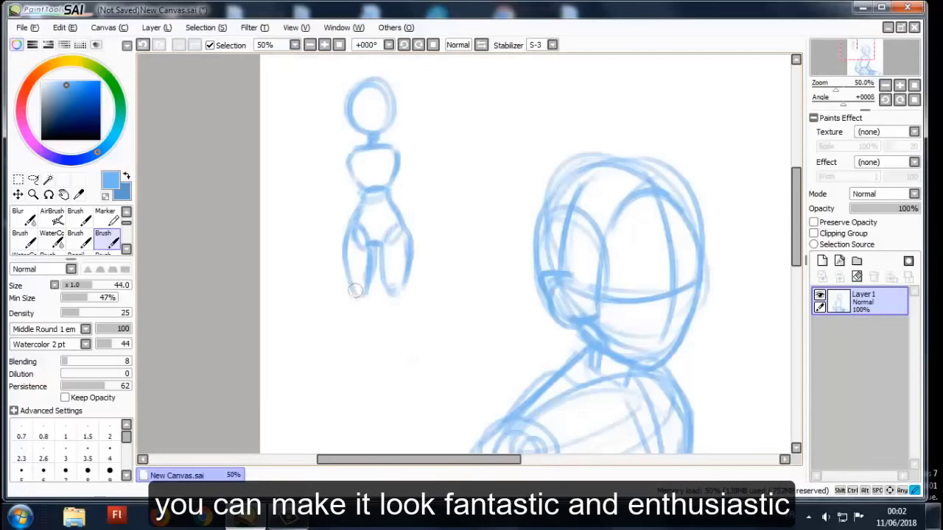
# - Add knees, lower legs, feet and both arms to the small standing mannequin
pyautogui.moveTo(351, 288); pyautogui.dragTo(368, 302)
pyautogui.moveTo(386, 286); pyautogui.dragTo(406, 302)
pyautogui.scroll(-1, 367, 256)
pyautogui.moveTo(367, 256); pyautogui.dragTo(365, 324)
pyautogui.moveTo(398, 258); pyautogui.dragTo(405, 323)
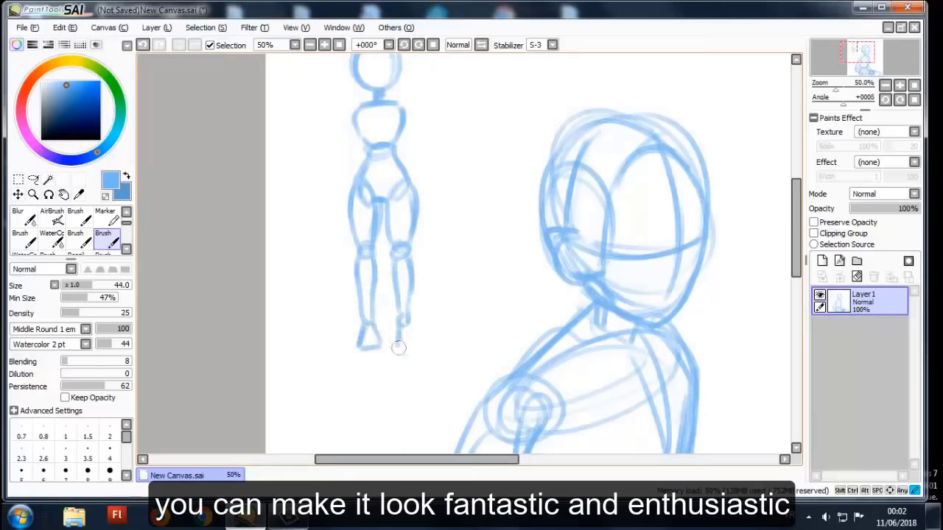
pyautogui.scroll(2, 398, 347)
pyautogui.moveTo(372, 178)
pyautogui.mouseDown()
pyautogui.moveTo(349, 200)
pyautogui.moveTo(348, 269)
pyautogui.mouseUp()
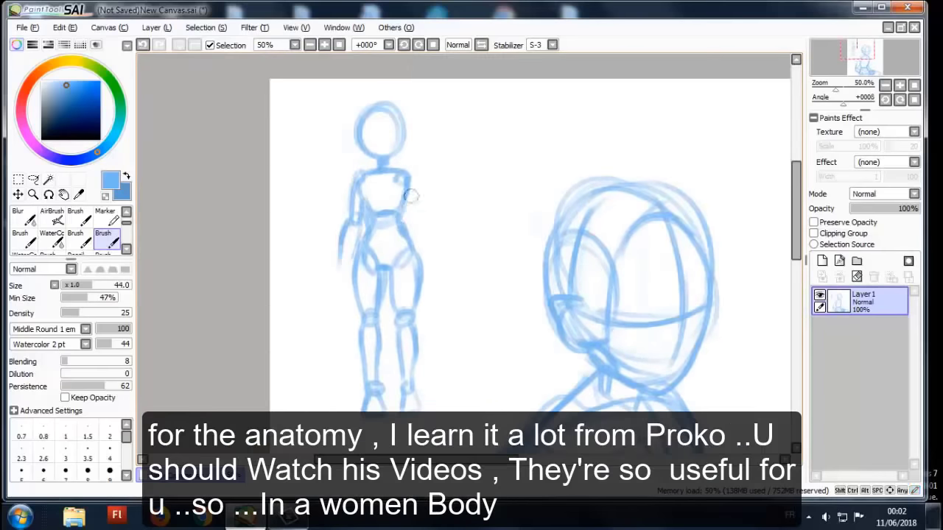
pyautogui.moveTo(410, 196); pyautogui.dragTo(426, 252)
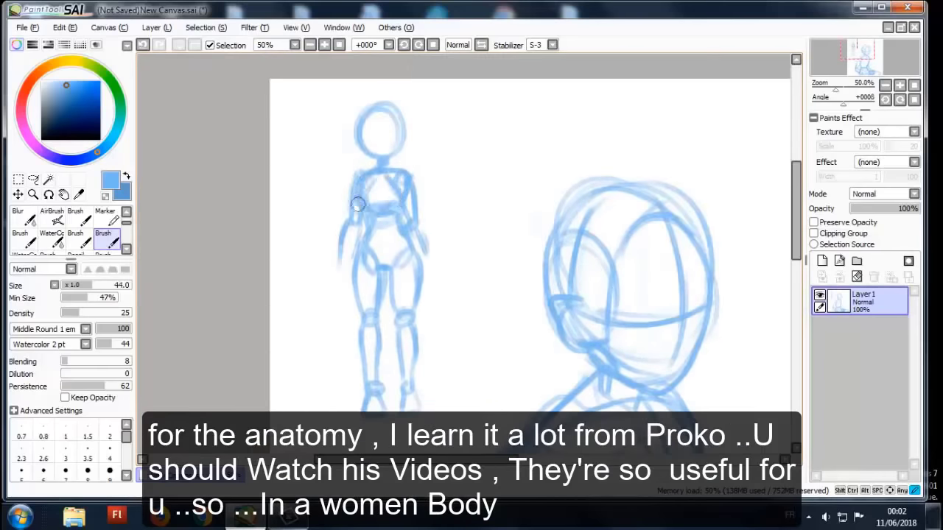
# - Lasso the mannequin's head and transform it to a slightly smaller size
pyautogui.scroll(-2, 358, 204)
pyautogui.scroll(2, 357, 205)
pyautogui.click(33, 179)
pyautogui.moveTo(352, 184)
pyautogui.mouseDown()
pyautogui.moveTo(379, 148)
pyautogui.moveTo(354, 193)
pyautogui.mouseUp()
pyautogui.hotkey('ctrl', 't')
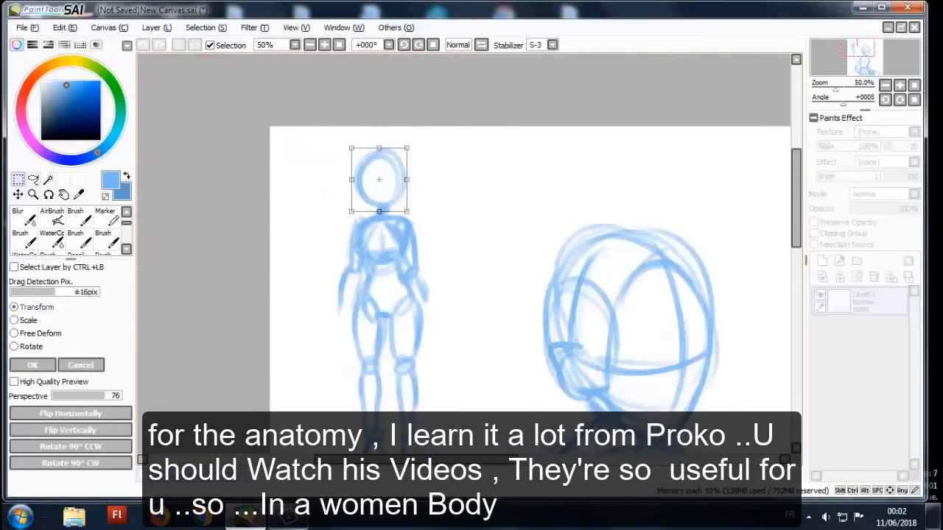
pyautogui.scroll(-2, 379, 180)
pyautogui.scroll(2, 379, 179)
pyautogui.press('Return')
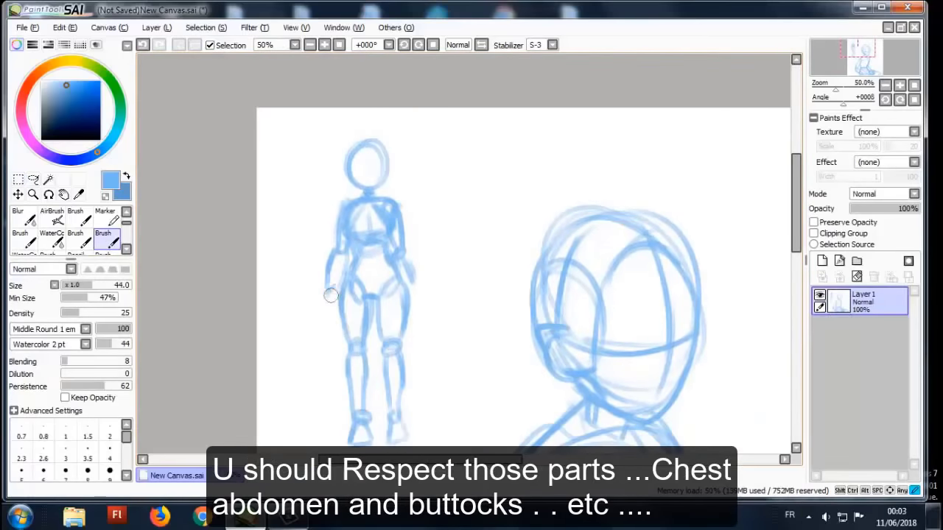
# - Delete the small standing mannequin from the sketch layer, leaving the seated figure
pyautogui.scroll(-4, 330, 295)
pyautogui.scroll(2, 330, 295)
pyautogui.hotkey('ctrl', 't')
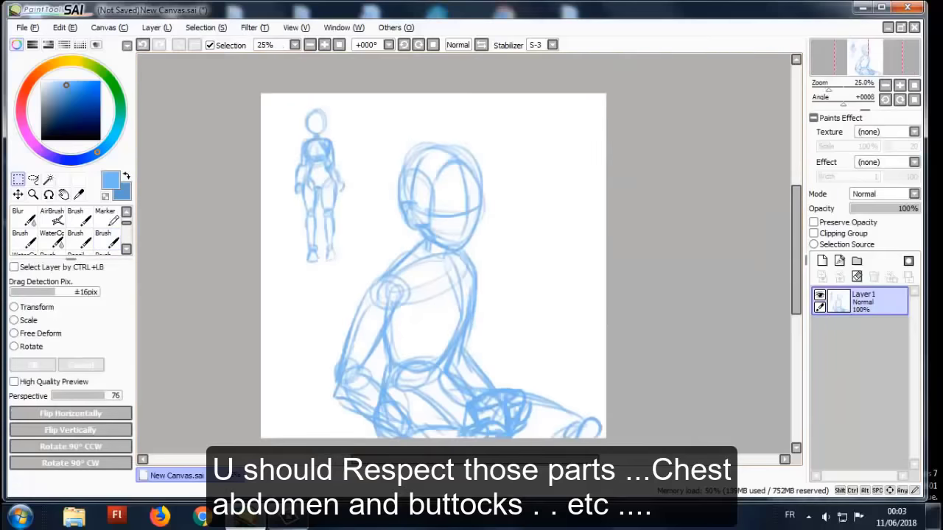
pyautogui.press('Delete')
pyautogui.press('Return')
# - Sketch the bust contours on the seated figure's chest in light blue
pyautogui.scroll(-2, 369, 340)
pyautogui.scroll(3, 369, 339)
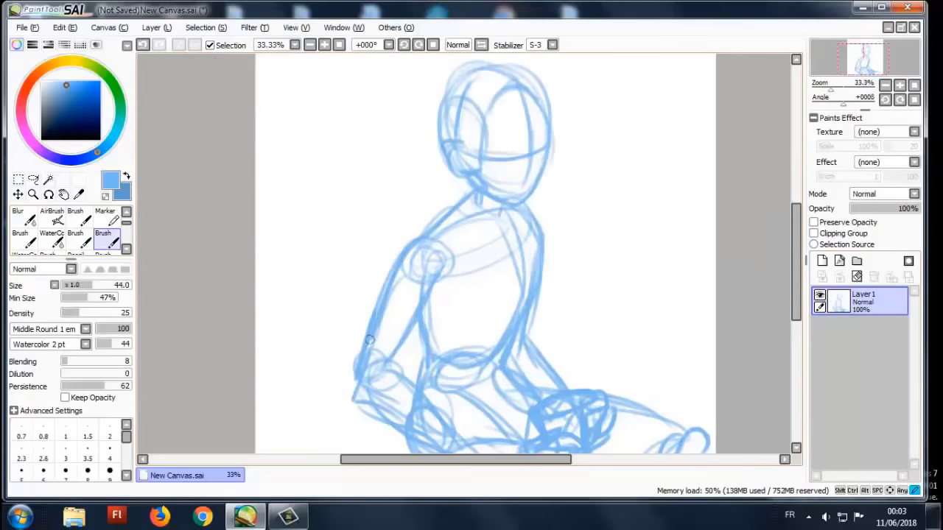
pyautogui.moveTo(445, 304); pyautogui.dragTo(495, 329)
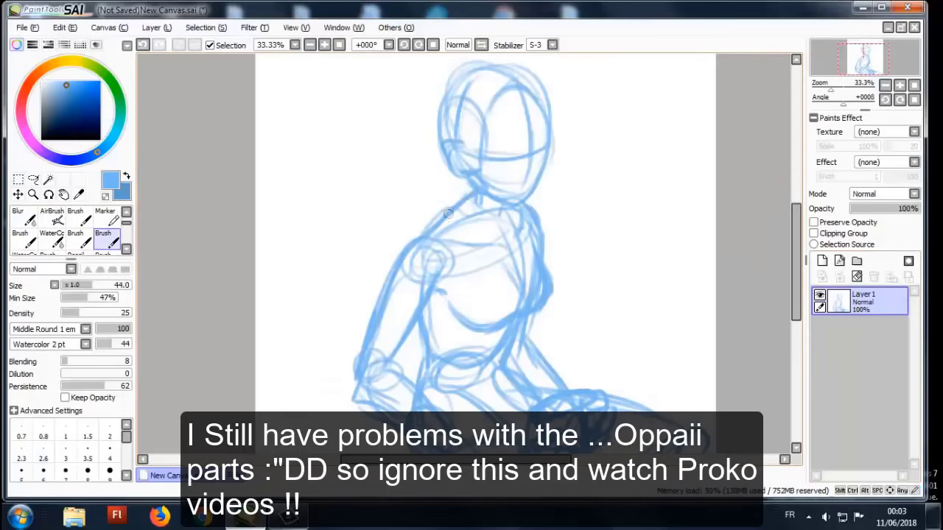
pyautogui.scroll(-2, 436, 266)
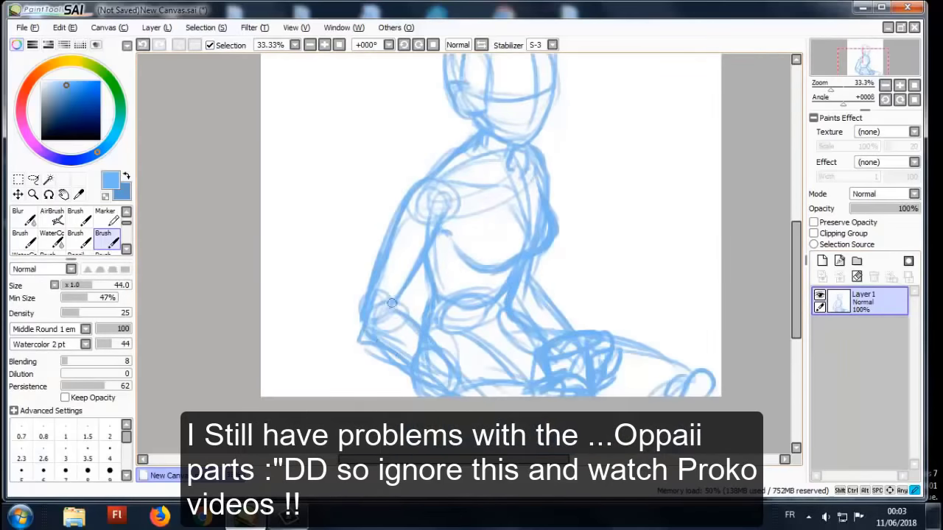
# - Lower the rough sketch layer's opacity to 35% and add a new layer above it
pyautogui.scroll(-2, 523, 286)
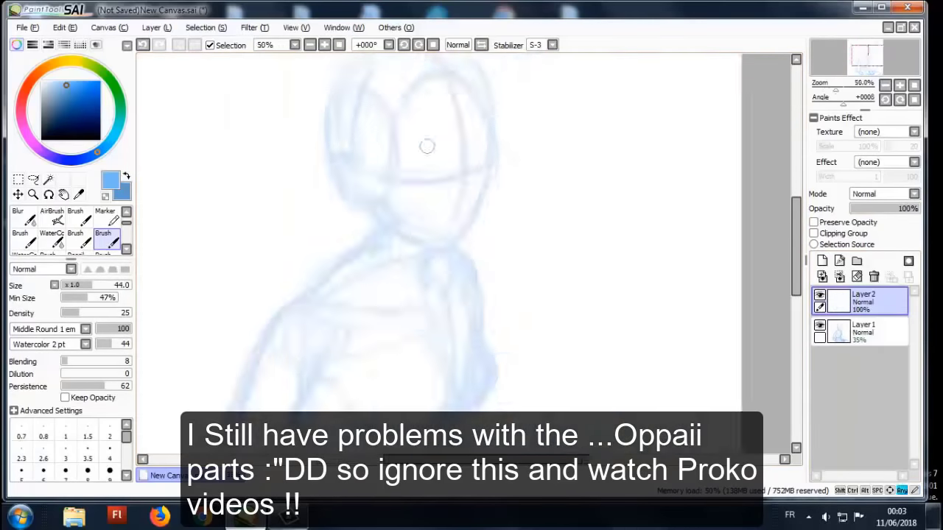
pyautogui.scroll(-1, 463, 266)
pyautogui.scroll(1, 362, 201)
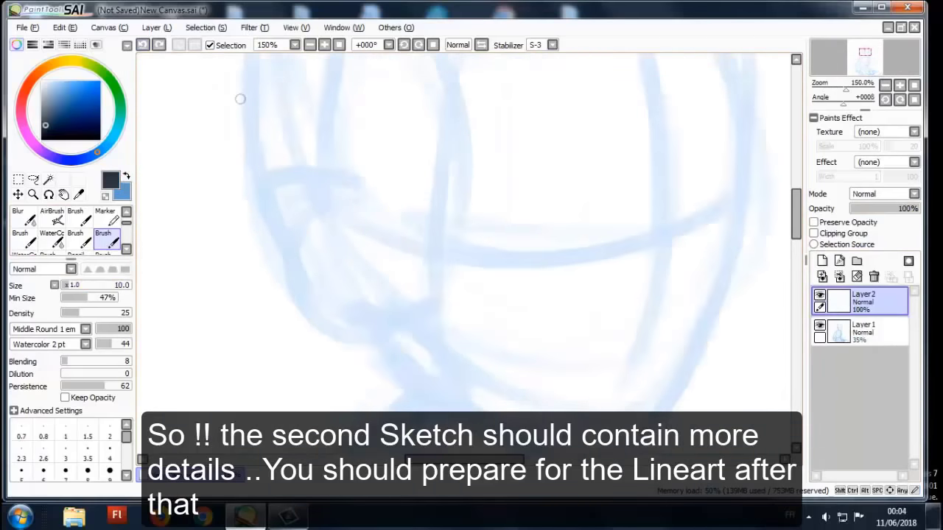
# - Draw the face's jawline from cheek to chin on Layer2 with a dark navy brush at size 10, redoing the first stroke
pyautogui.scroll(-2, 238, 99)
pyautogui.scroll(3, 579, 128)
pyautogui.moveTo(581, 117)
pyautogui.mouseDown()
pyautogui.moveTo(561, 244)
pyautogui.moveTo(533, 332)
pyautogui.mouseUp()
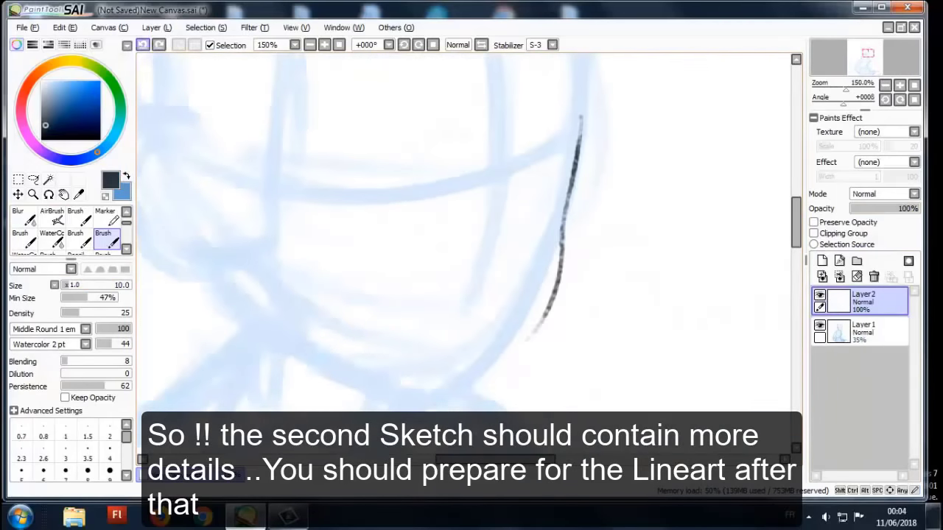
pyautogui.hotkey('ctrl', 'z')
pyautogui.moveTo(558, 272); pyautogui.dragTo(464, 398)
pyautogui.scroll(-1, 464, 398)
pyautogui.scroll(1, 310, 243)
pyautogui.moveTo(273, 211)
pyautogui.mouseDown()
pyautogui.moveTo(345, 308)
pyautogui.moveTo(482, 383)
pyautogui.mouseUp()
pyautogui.scroll(1, 316, 273)
pyautogui.scroll(-2, 501, 236)
pyautogui.scroll(1, 500, 235)
# - Sketch orange guide shapes for both eyes along the face's eye line on Layer1
pyautogui.press('Down')
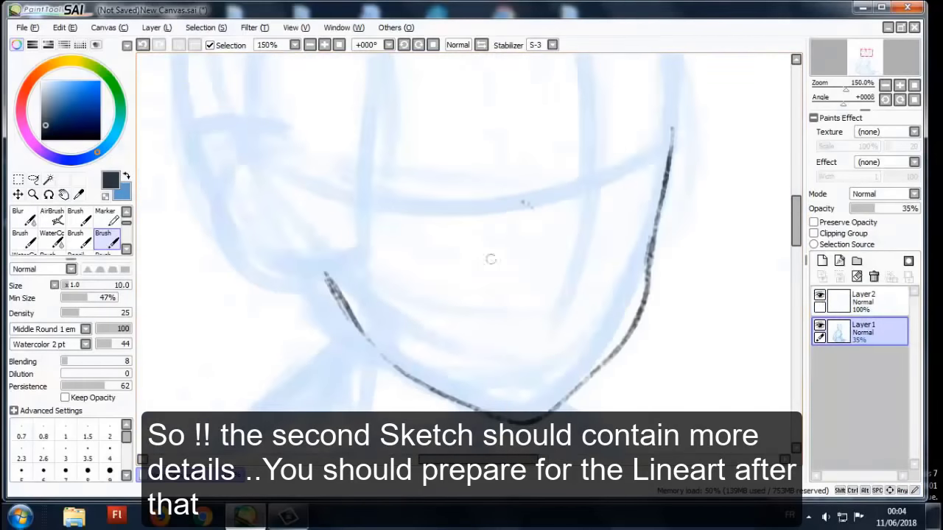
pyautogui.scroll(1, 488, 257)
pyautogui.moveTo(520, 204)
pyautogui.mouseDown()
pyautogui.moveTo(574, 213)
pyautogui.moveTo(411, 191)
pyautogui.mouseUp()
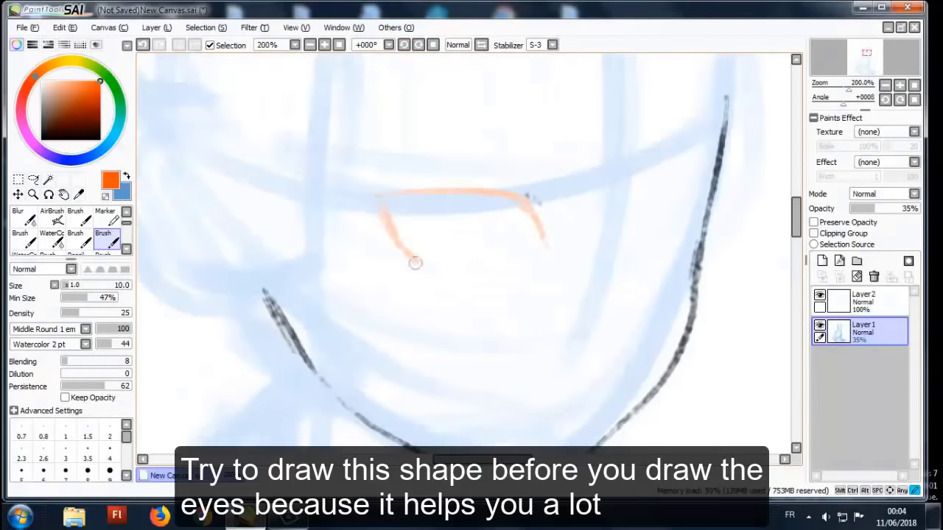
pyautogui.moveTo(414, 263)
pyautogui.mouseDown()
pyautogui.moveTo(547, 247)
pyautogui.moveTo(608, 180)
pyautogui.moveTo(658, 151)
pyautogui.moveTo(594, 241)
pyautogui.moveTo(657, 156)
pyautogui.mouseUp()
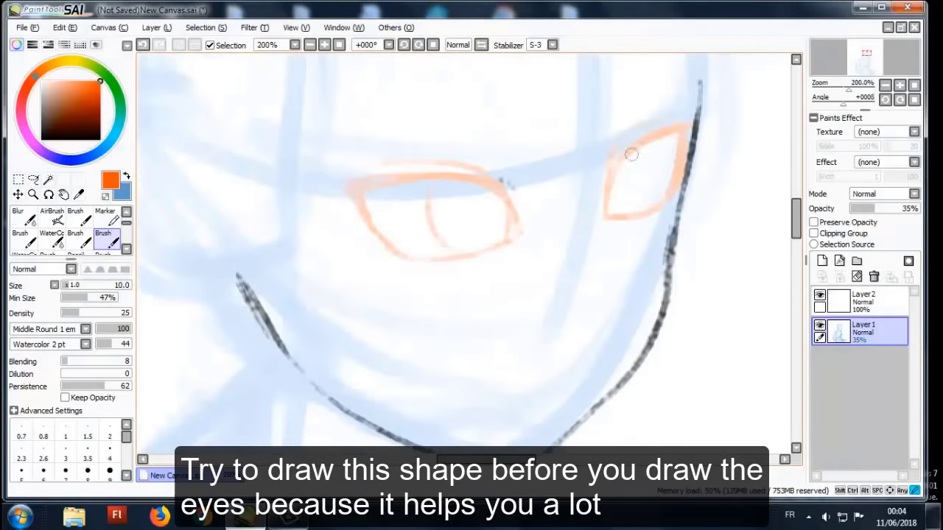
# - Select the larger orange eye guide and transform it
pyautogui.scroll(-3, 631, 154)
pyautogui.scroll(2, 429, 275)
pyautogui.press('a')
pyautogui.moveTo(309, 221); pyautogui.dragTo(324, 224)
pyautogui.hotkey('ctrl', 't')
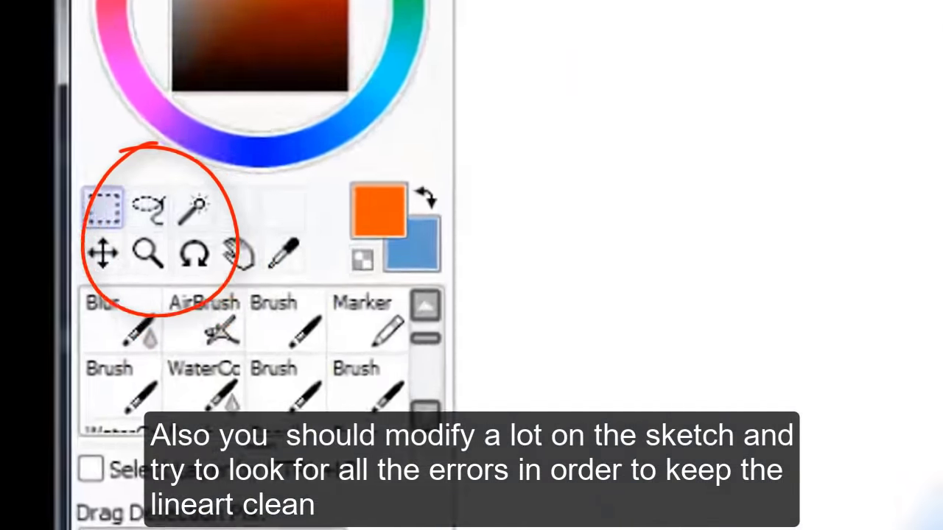
# - Erase the orange eye guides from Layer1 with the brush at size 20 and add a new layer above it
pyautogui.press('b')
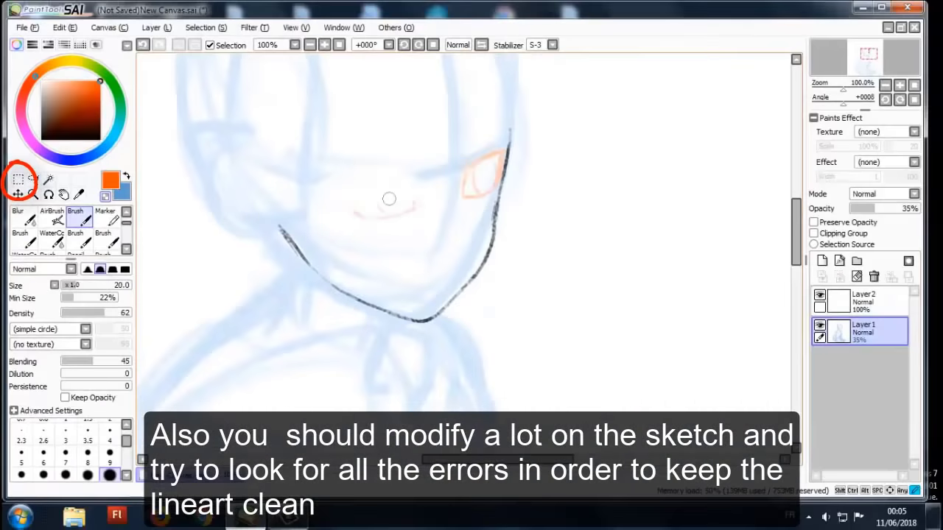
pyautogui.moveTo(389, 199); pyautogui.dragTo(474, 194)
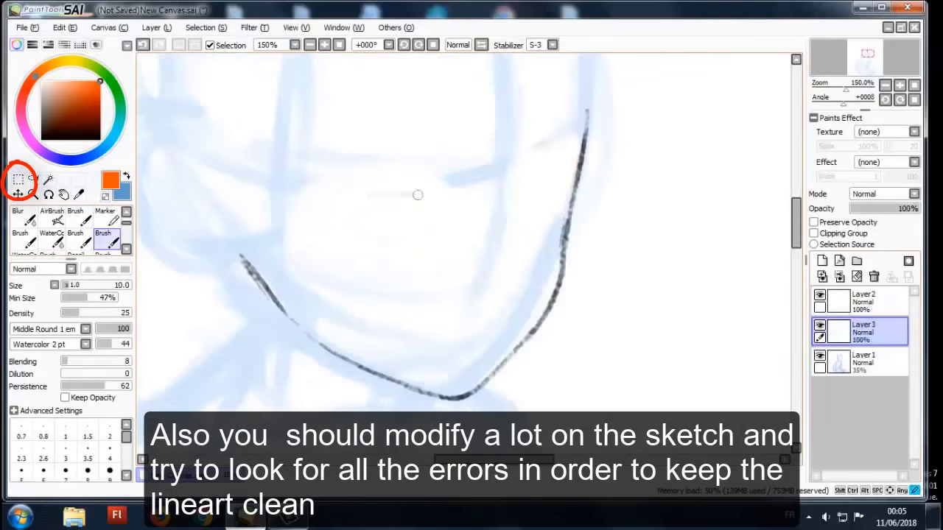
# - Sketch orange guide shapes for both eyes on Layer3, then hide it and add a new layer above
pyautogui.moveTo(455, 202); pyautogui.dragTo(389, 191)
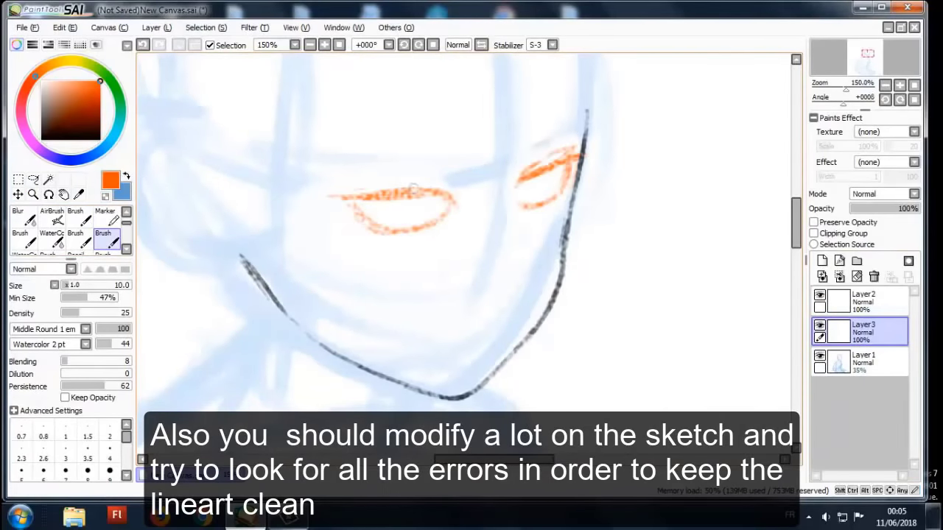
pyautogui.moveTo(489, 168); pyautogui.dragTo(484, 190)
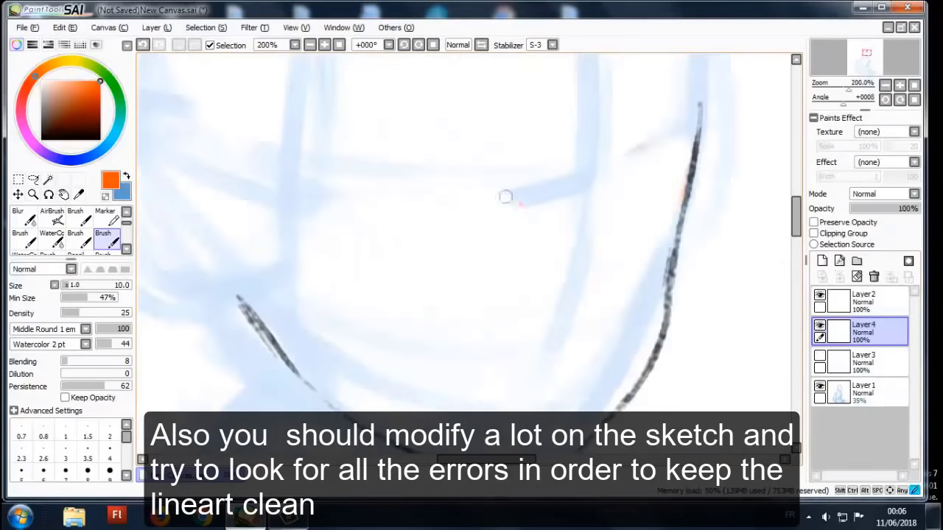
# - Sketch both eyes in orange on Layer4 at brush size 10, with thick upper lids, eyelid creases, irises and pupils
pyautogui.moveTo(534, 202)
pyautogui.mouseDown()
pyautogui.moveTo(395, 215)
pyautogui.moveTo(397, 223)
pyautogui.moveTo(347, 246)
pyautogui.mouseUp()
pyautogui.moveTo(449, 220); pyautogui.dragTo(519, 214)
pyautogui.scroll(-1, 614, 181)
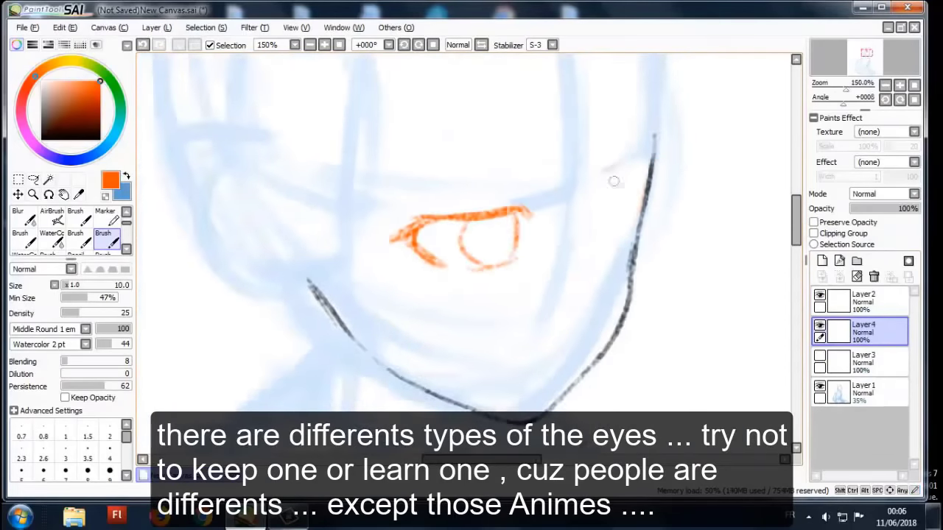
pyautogui.scroll(1, 508, 204)
pyautogui.moveTo(575, 238); pyautogui.dragTo(604, 230)
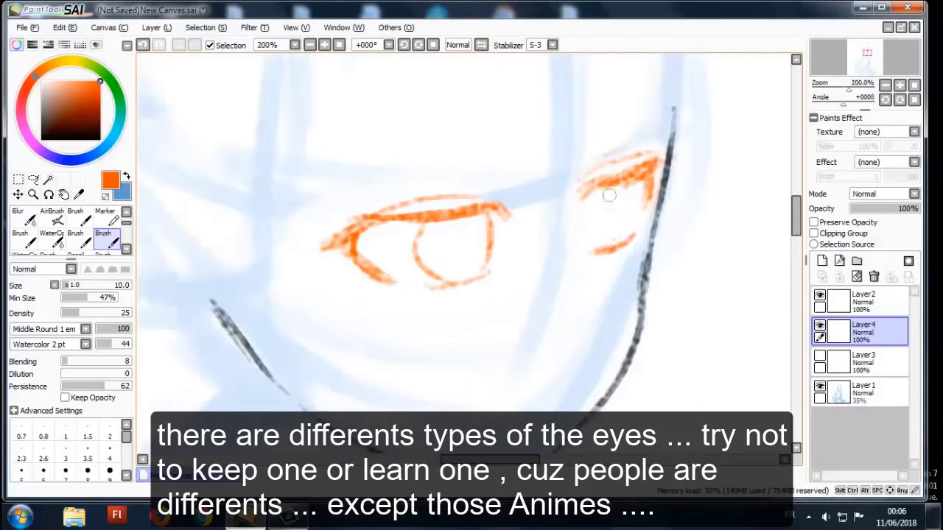
pyautogui.moveTo(604, 190); pyautogui.dragTo(616, 221)
pyautogui.moveTo(478, 228); pyautogui.dragTo(483, 234)
pyautogui.scroll(-1, 543, 195)
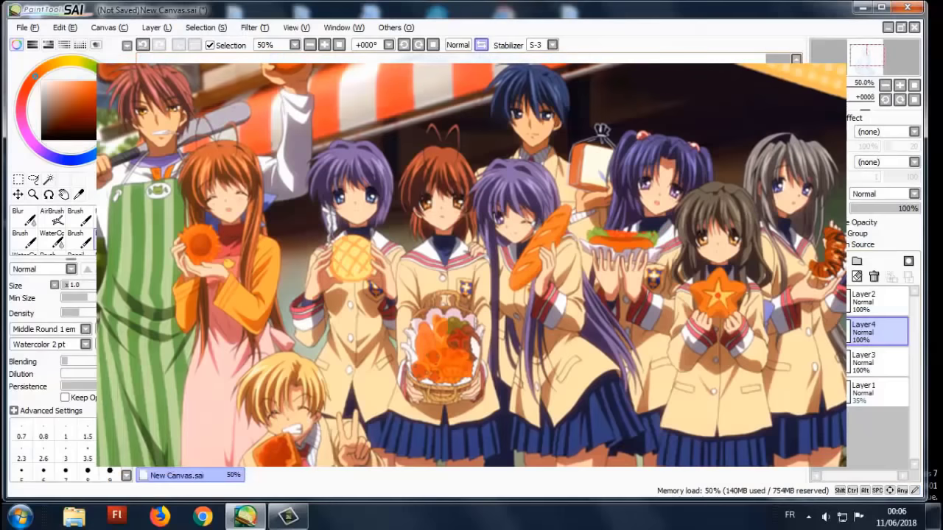
# - Select the sketched eyes on Layer4 and transform them to adjust their placement on the face
pyautogui.press('l')
pyautogui.hotkey('ctrl', 't')
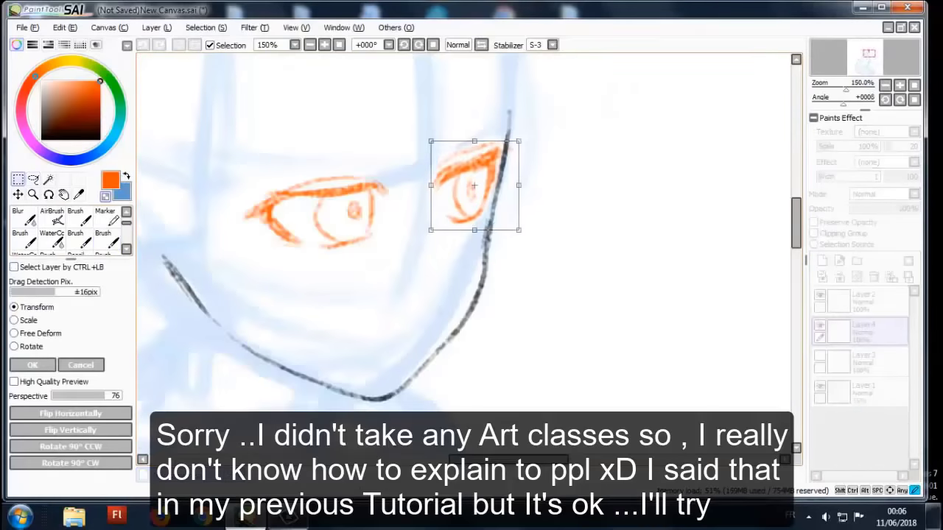
pyautogui.press('Escape')
pyautogui.hotkey('ctrl', 't')
pyautogui.press('Return')
pyautogui.press('b')
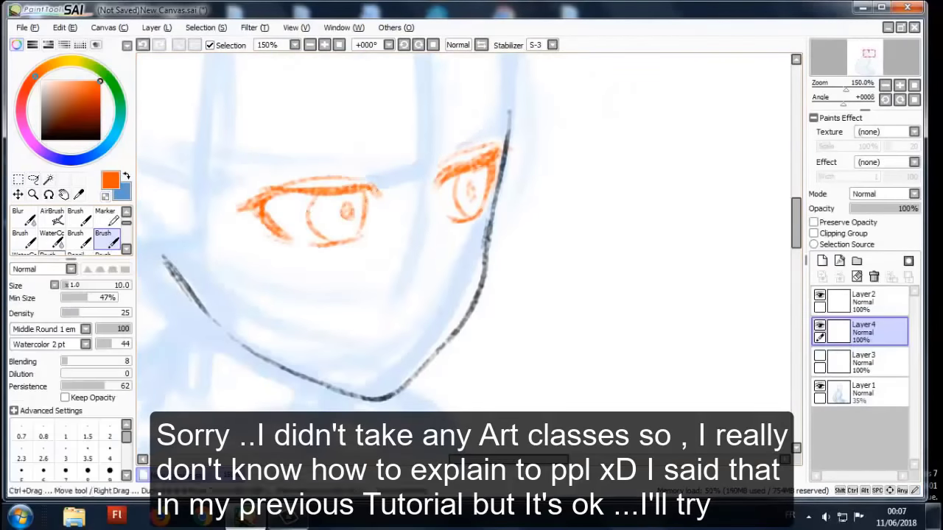
# - Draw a thin curved guide line above the eyes at size 2 and sketch both eyebrows at size 8
pyautogui.moveTo(196, 165); pyautogui.dragTo(250, 174)
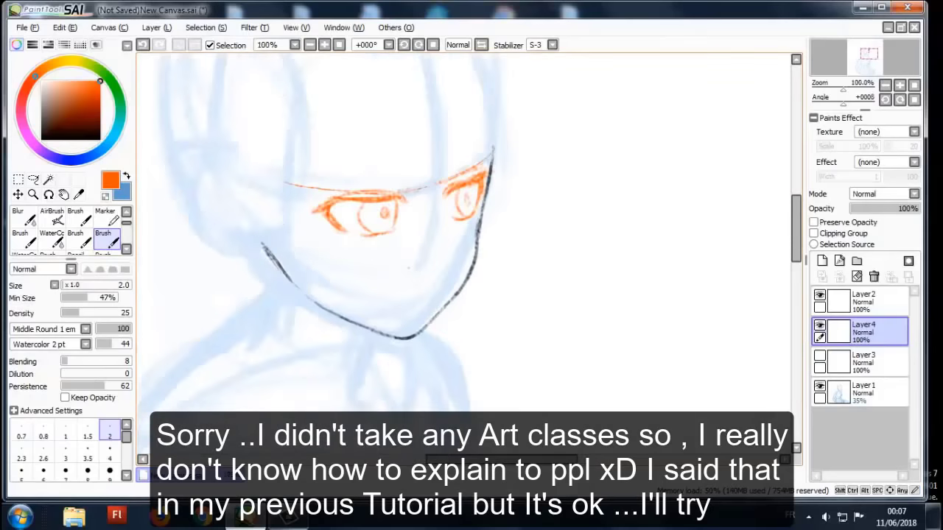
pyautogui.click(88, 471)
pyautogui.moveTo(366, 130); pyautogui.dragTo(417, 127)
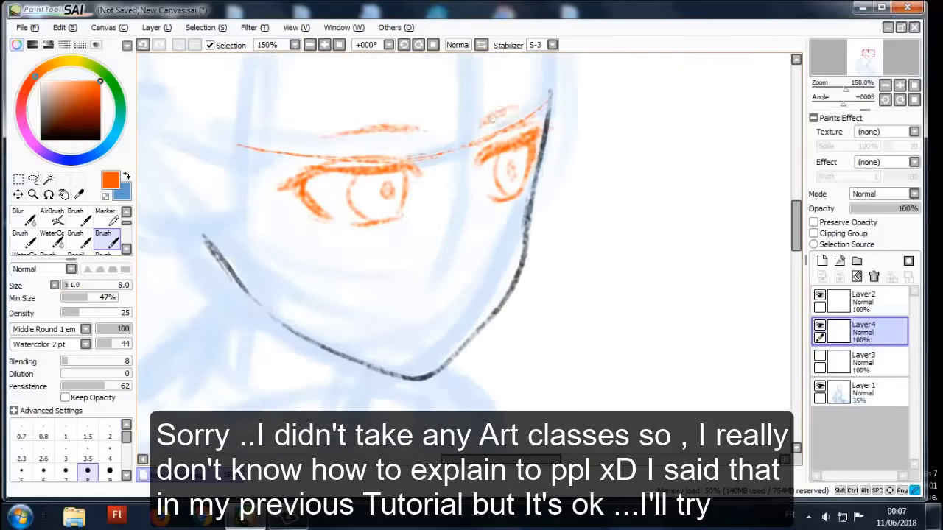
# - Sketch the nose with a few short orange strokes at size 8, undoing the full nose line first drawn from the eyebrow
pyautogui.scroll(1, 493, 118)
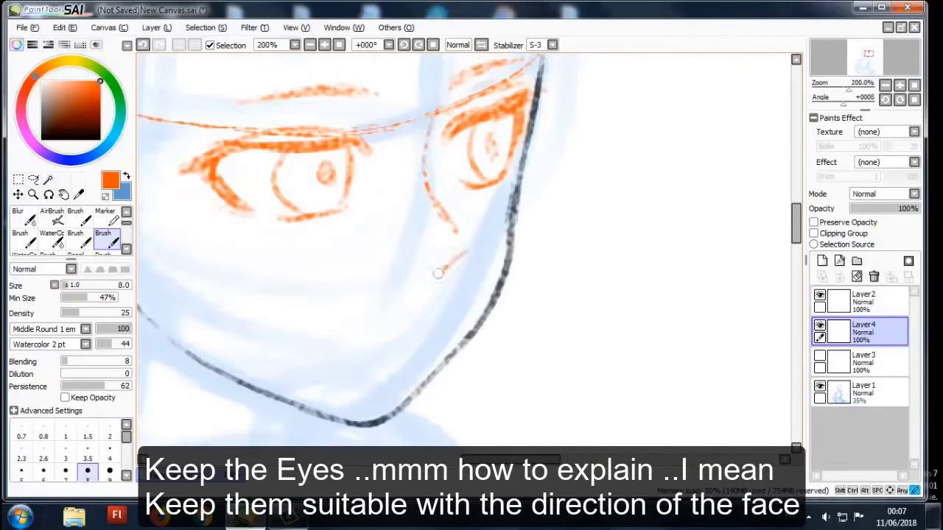
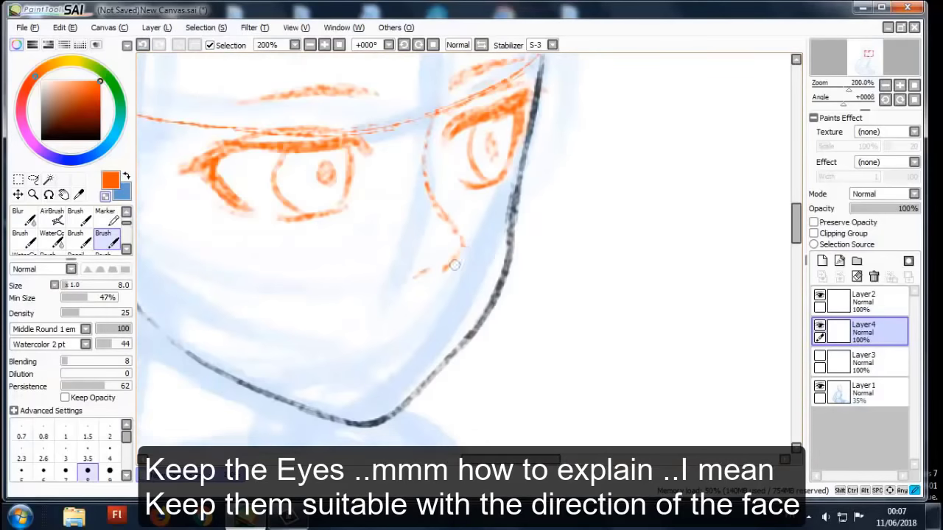
pyautogui.hotkey('ctrl', 'z')
pyautogui.scroll(-1, 442, 213)
pyautogui.scroll(1, 450, 221)
pyautogui.scroll(-1, 456, 221)
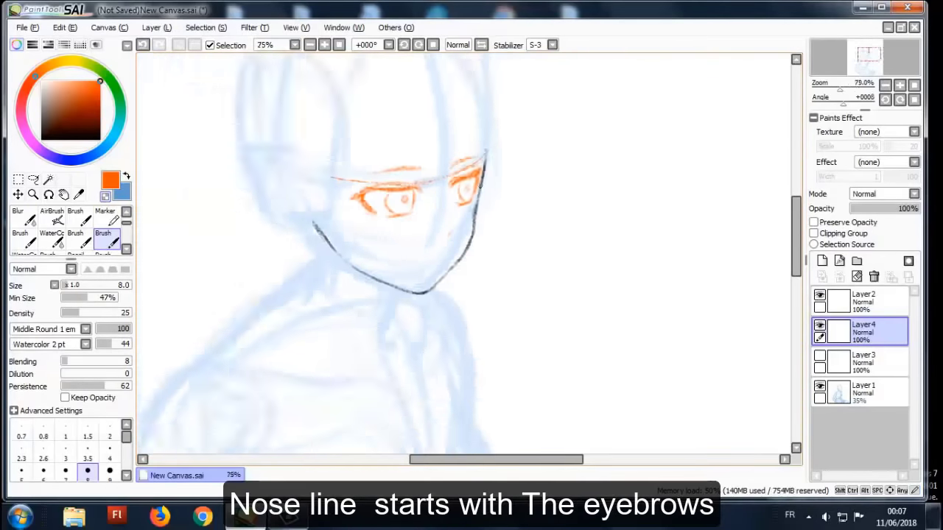
pyautogui.scroll(1, 465, 232)
pyautogui.moveTo(433, 254); pyautogui.dragTo(425, 263)
pyautogui.moveTo(467, 189); pyautogui.dragTo(448, 215)
pyautogui.scroll(-1, 428, 246)
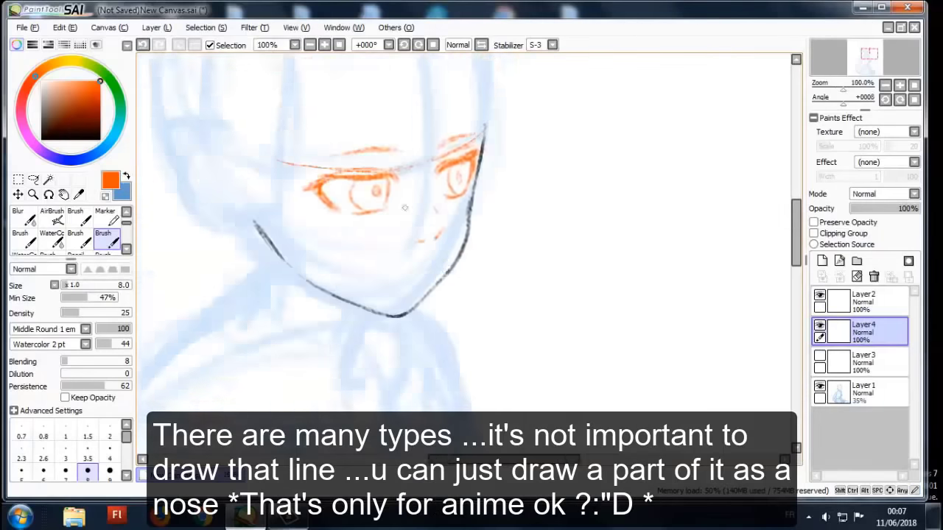
# - Sketch the mouth as a short orange line below the nose, following a light curved guide across the lower face
pyautogui.scroll(1, 439, 258)
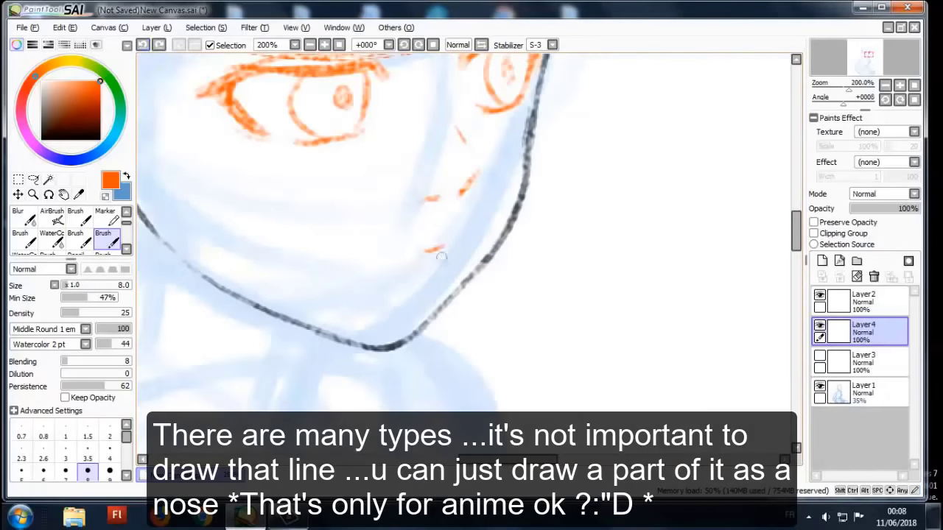
pyautogui.moveTo(441, 252); pyautogui.dragTo(377, 260)
pyautogui.scroll(-2, 377, 259)
pyautogui.scroll(1, 333, 276)
pyautogui.scroll(2, 486, 269)
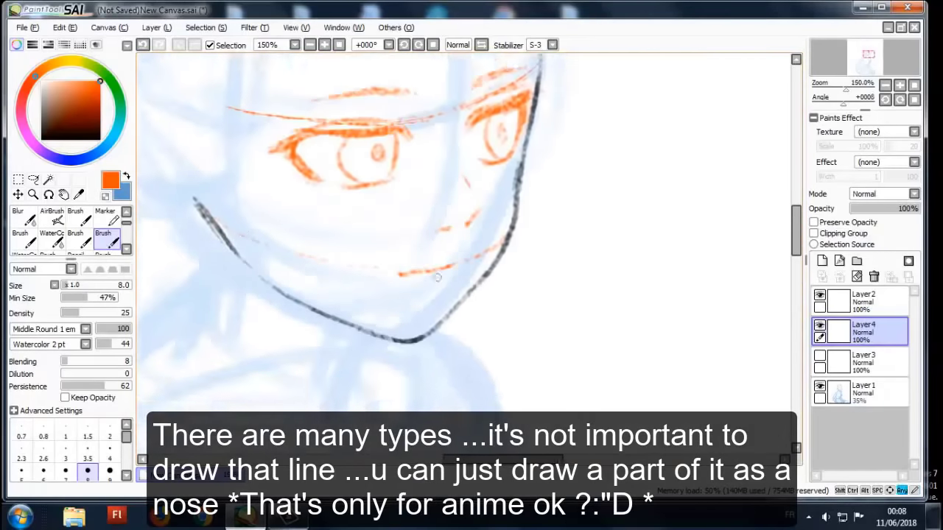
pyautogui.moveTo(431, 274); pyautogui.dragTo(380, 277)
pyautogui.scroll(-2, 413, 254)
pyautogui.scroll(2, 413, 254)
pyautogui.moveTo(455, 261); pyautogui.dragTo(417, 267)
pyautogui.scroll(-3, 409, 240)
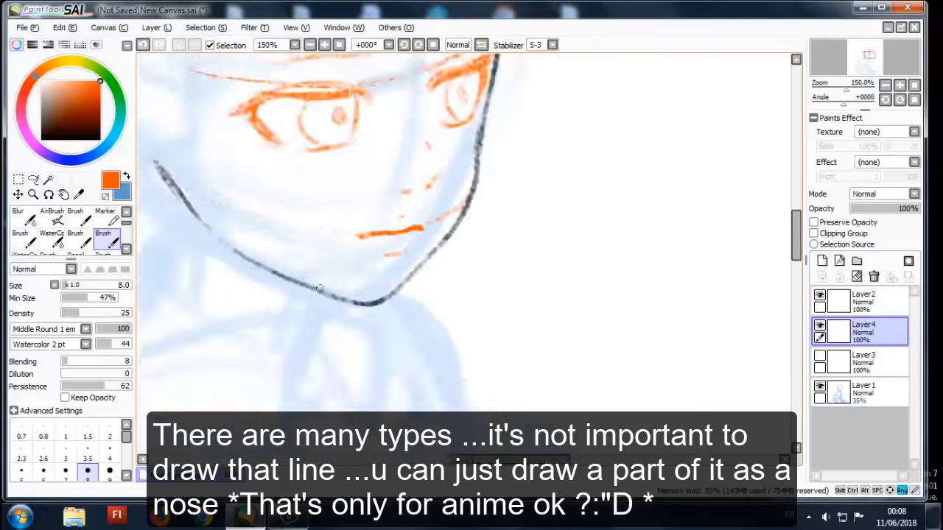
pyautogui.scroll(1, 427, 246)
pyautogui.scroll(-2, 441, 250)
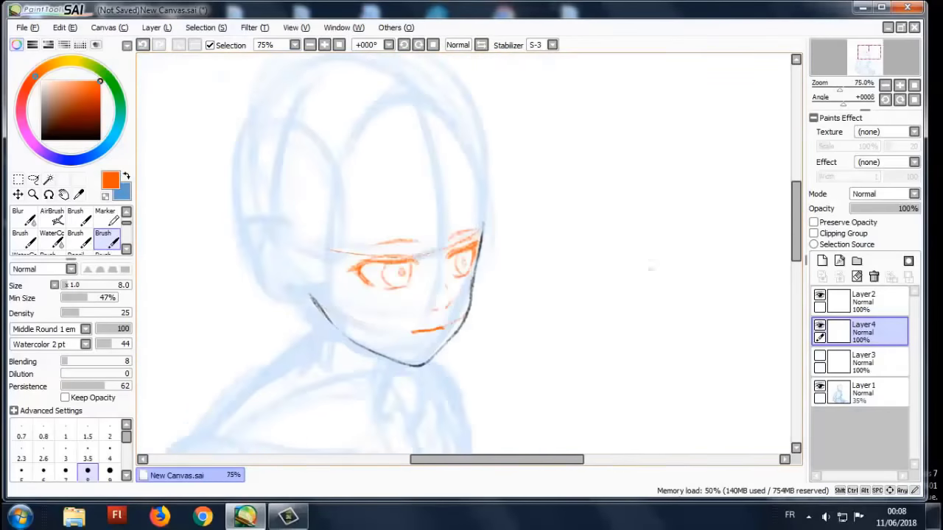
# - Lasso part of the blue head sketch on Layer1, transform it, and make Layer4 active again
pyautogui.click(862, 392)
pyautogui.click(33, 179)
pyautogui.moveTo(508, 228)
pyautogui.mouseDown()
pyautogui.moveTo(516, 103)
pyautogui.moveTo(509, 221)
pyautogui.mouseUp()
pyautogui.hotkey('ctrl', 't')
pyautogui.click(103, 237)
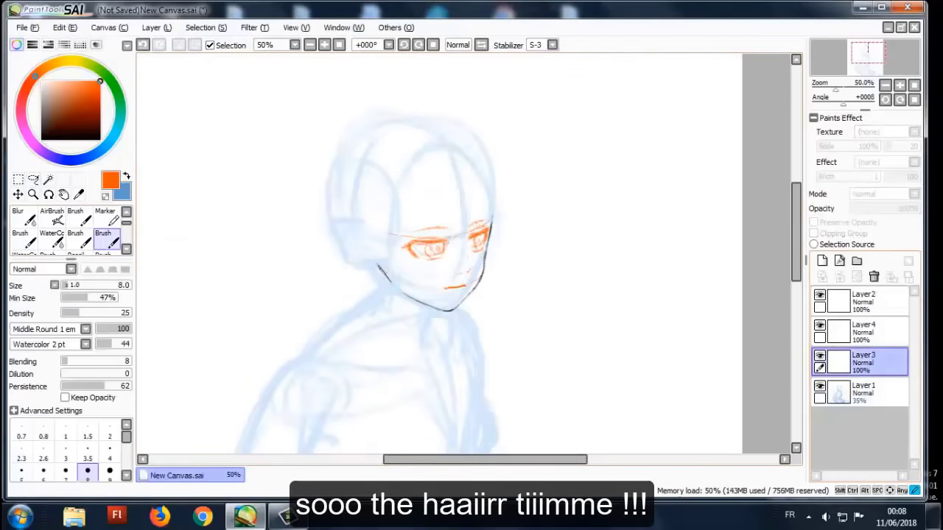
pyautogui.click(862, 332)
pyautogui.scroll(1, 369, 78)
pyautogui.scroll(1, 384, 121)
pyautogui.moveTo(365, 71)
pyautogui.mouseDown()
pyautogui.moveTo(388, 185)
pyautogui.moveTo(501, 151)
pyautogui.mouseUp()
pyautogui.moveTo(372, 74); pyautogui.dragTo(487, 99)
pyautogui.hotkey('ctrl', 'z')
pyautogui.hotkey('ctrl', 'z')
pyautogui.hotkey('ctrl', 'z')
pyautogui.hotkey('ctrl', 'z')
pyautogui.moveTo(365, 71)
pyautogui.mouseDown()
pyautogui.moveTo(367, 267)
pyautogui.moveTo(444, 280)
pyautogui.mouseUp()
pyautogui.moveTo(369, 68)
pyautogui.mouseDown()
pyautogui.moveTo(507, 248)
pyautogui.moveTo(534, 256)
pyautogui.mouseUp()
pyautogui.moveTo(433, 258); pyautogui.dragTo(451, 283)
pyautogui.moveTo(497, 244); pyautogui.dragTo(517, 264)
pyautogui.moveTo(365, 72); pyautogui.dragTo(293, 286)
pyautogui.hotkey('ctrl', 'z')
pyautogui.hotkey('ctrl', 'z')
pyautogui.hotkey('ctrl', 'z')
pyautogui.hotkey('ctrl', 'z')
pyautogui.hotkey('ctrl', 'z')
pyautogui.hotkey('ctrl', 'z')
pyautogui.hotkey('ctrl', 'z')
pyautogui.hotkey('ctrl', 'z')
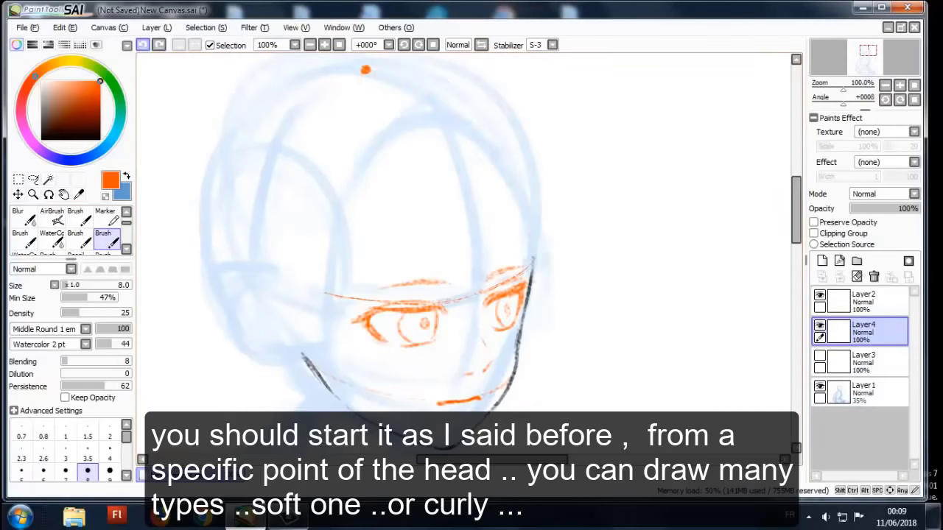
# - Try orange arrows flowing from a point on the crown to mark the hair's directions
pyautogui.moveTo(365, 71)
pyautogui.mouseDown()
pyautogui.moveTo(435, 115)
pyautogui.moveTo(321, 171)
pyautogui.mouseUp()
pyautogui.moveTo(365, 77)
pyautogui.mouseDown()
pyautogui.moveTo(433, 238)
pyautogui.moveTo(429, 215)
pyautogui.mouseUp()
pyautogui.moveTo(366, 71)
pyautogui.mouseDown()
pyautogui.moveTo(511, 199)
pyautogui.moveTo(504, 208)
pyautogui.mouseUp()
pyautogui.scroll(-1, 504, 207)
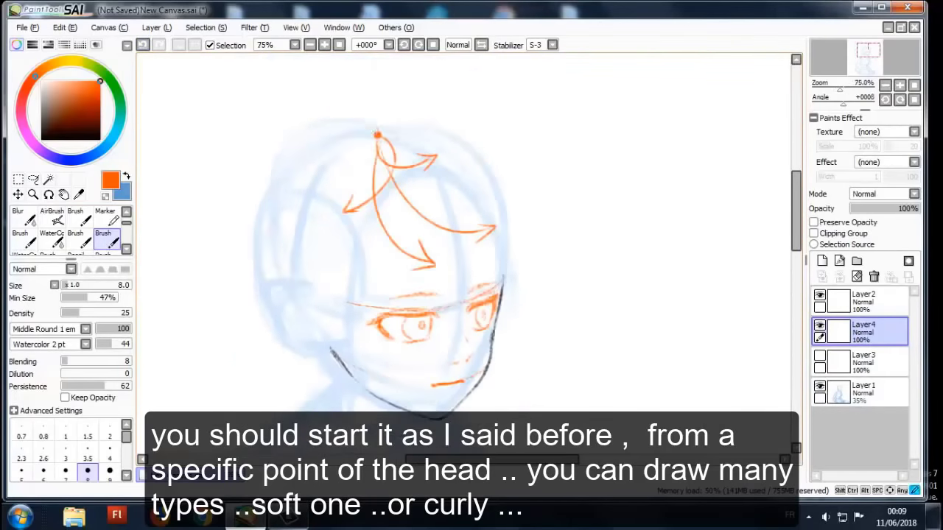
pyautogui.hotkey('ctrl', 'z')
pyautogui.hotkey('ctrl', 'z')
pyautogui.hotkey('ctrl', 'z')
pyautogui.hotkey('ctrl', 'z')
pyautogui.hotkey('ctrl', 'z')
pyautogui.hotkey('ctrl', 'z')
pyautogui.hotkey('ctrl', 'z')
pyautogui.hotkey('ctrl', 'z')
# - Sketch orange bangs on Layer4 as curved strands fanning from the crown down to the eyebrows at size 8
pyautogui.scroll(1, 347, 76)
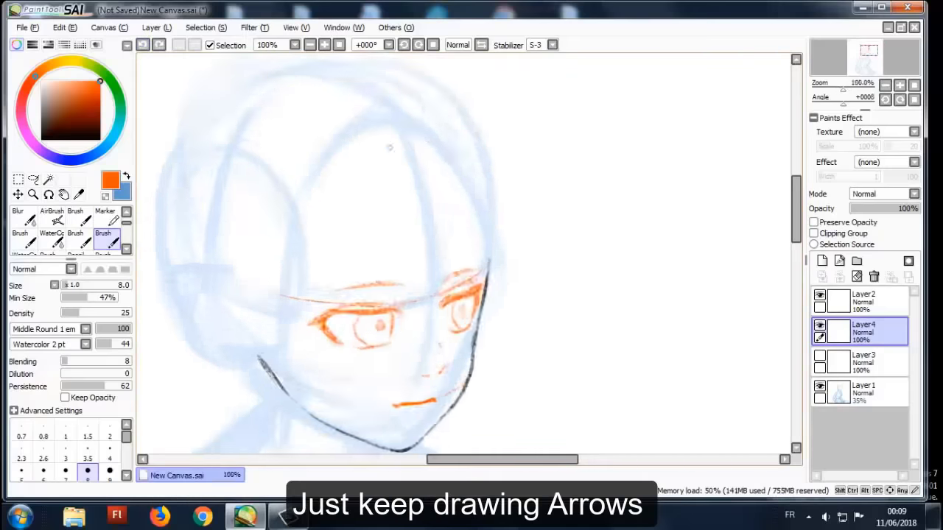
pyautogui.moveTo(340, 84); pyautogui.dragTo(421, 322)
pyautogui.moveTo(346, 78); pyautogui.dragTo(458, 280)
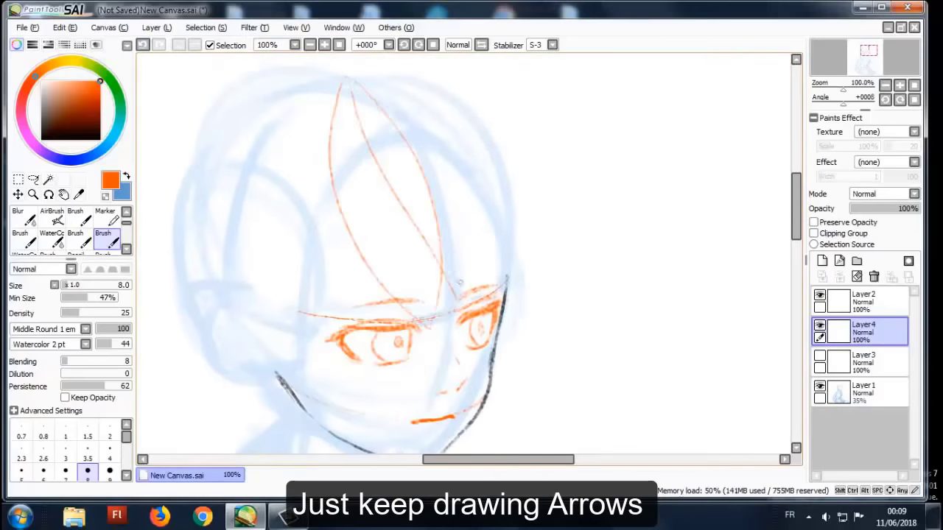
pyautogui.moveTo(350, 77)
pyautogui.mouseDown()
pyautogui.moveTo(508, 286)
pyautogui.moveTo(483, 302)
pyautogui.mouseUp()
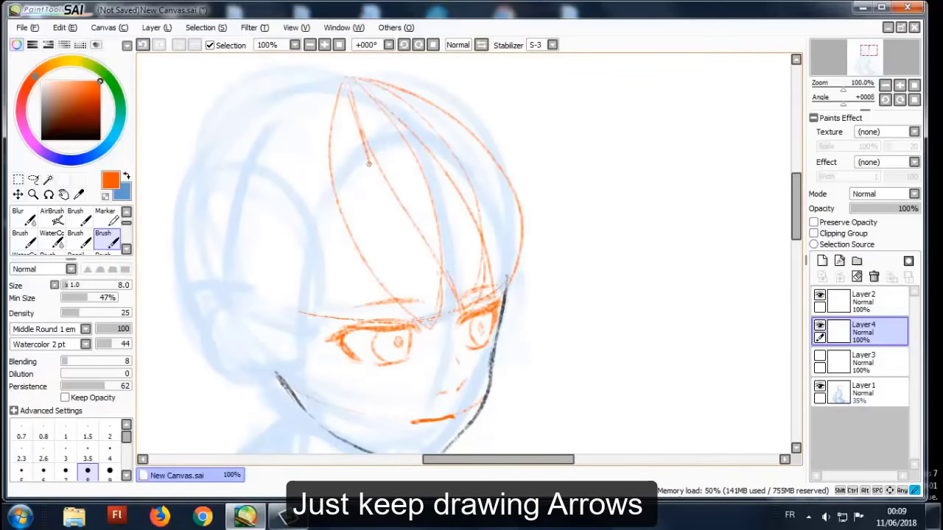
pyautogui.moveTo(370, 163); pyautogui.dragTo(379, 304)
pyautogui.moveTo(345, 77)
pyautogui.mouseDown()
pyautogui.moveTo(297, 326)
pyautogui.moveTo(279, 308)
pyautogui.mouseUp()
pyautogui.moveTo(351, 88); pyautogui.dragTo(505, 287)
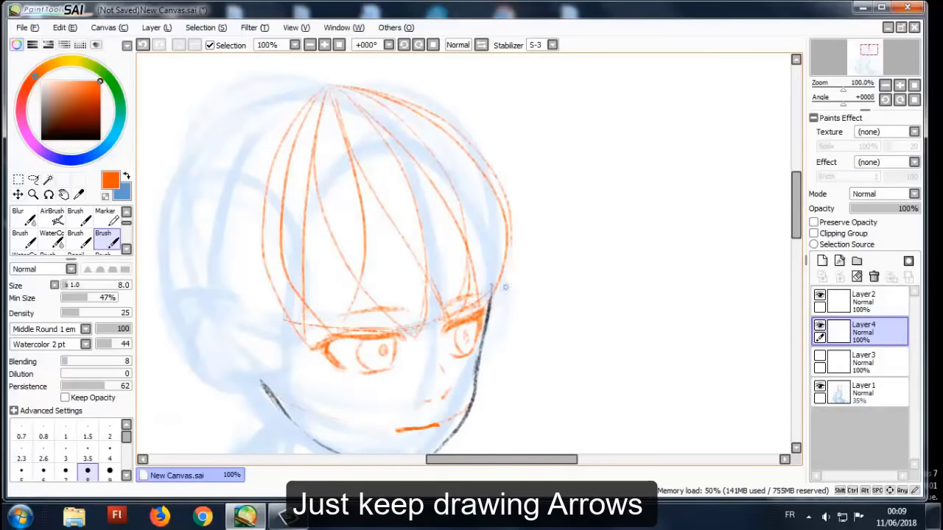
pyautogui.scroll(-3, 506, 287)
pyautogui.scroll(3, 404, 214)
# - Sketch a small hair lock beside the larger eye and erase most of it at size 57
pyautogui.moveTo(382, 251); pyautogui.dragTo(410, 237)
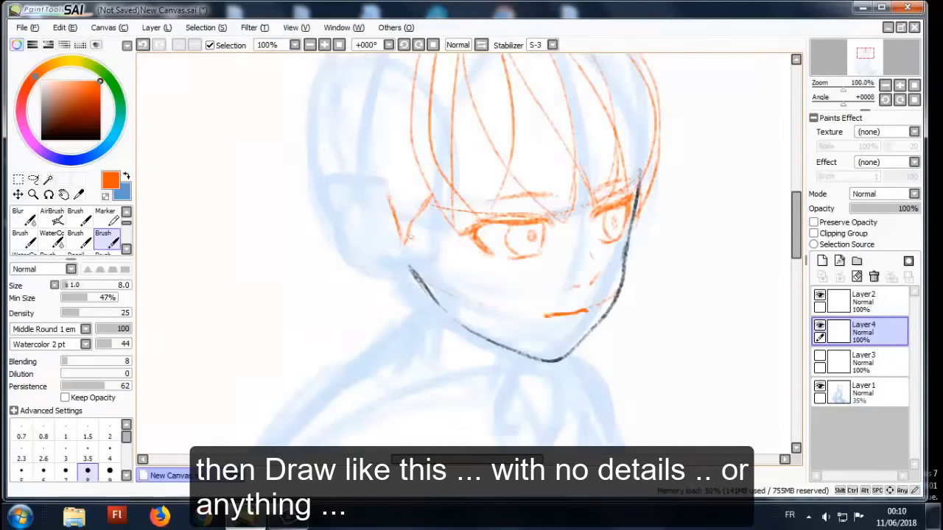
pyautogui.moveTo(436, 199); pyautogui.dragTo(403, 200)
pyautogui.press('e')
pyautogui.moveTo(346, 236); pyautogui.dragTo(381, 212)
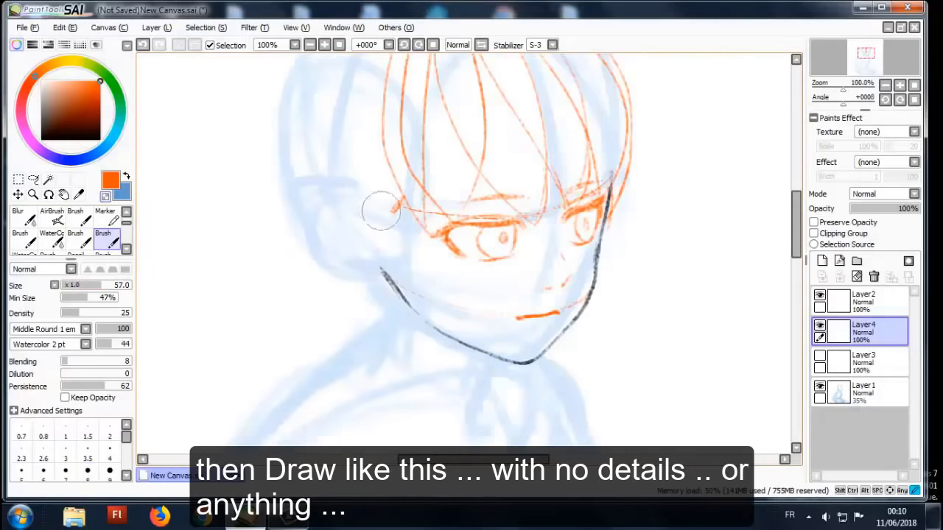
pyautogui.press('e')
pyautogui.click(43, 472)
pyautogui.scroll(-1, 346, 197)
pyautogui.moveTo(371, 164); pyautogui.dragTo(407, 377)
pyautogui.moveTo(365, 121); pyautogui.dragTo(379, 345)
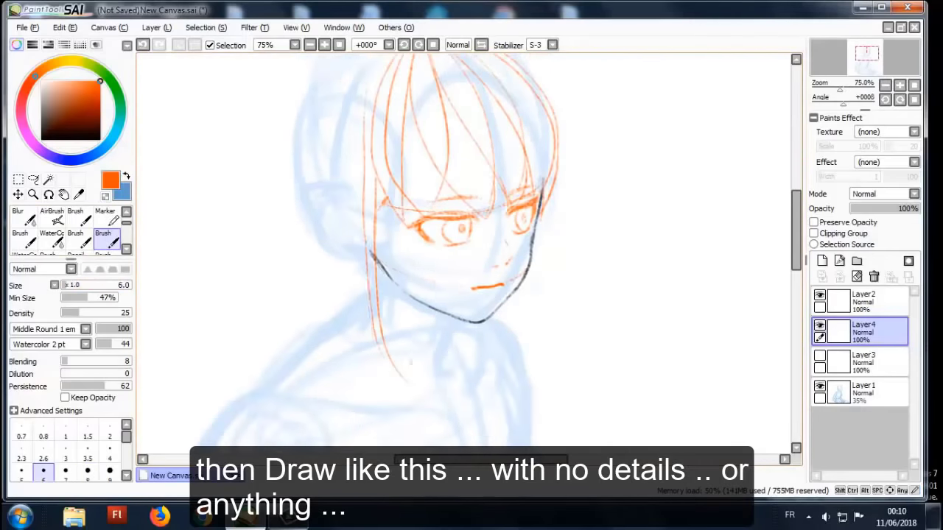
pyautogui.hotkey('ctrl', 'z')
pyautogui.hotkey('ctrl', 'z')
pyautogui.hotkey('ctrl', 'z')
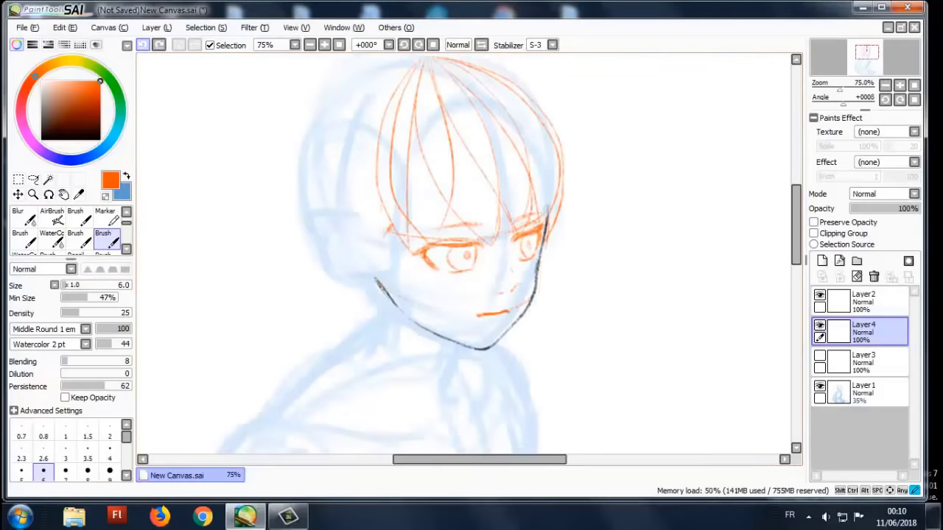
# - Sketch the remaining short hair around the ear and back of the head at size 11, with a curl on the crown
pyautogui.scroll(1, 357, 77)
pyautogui.scroll(-1, 472, 254)
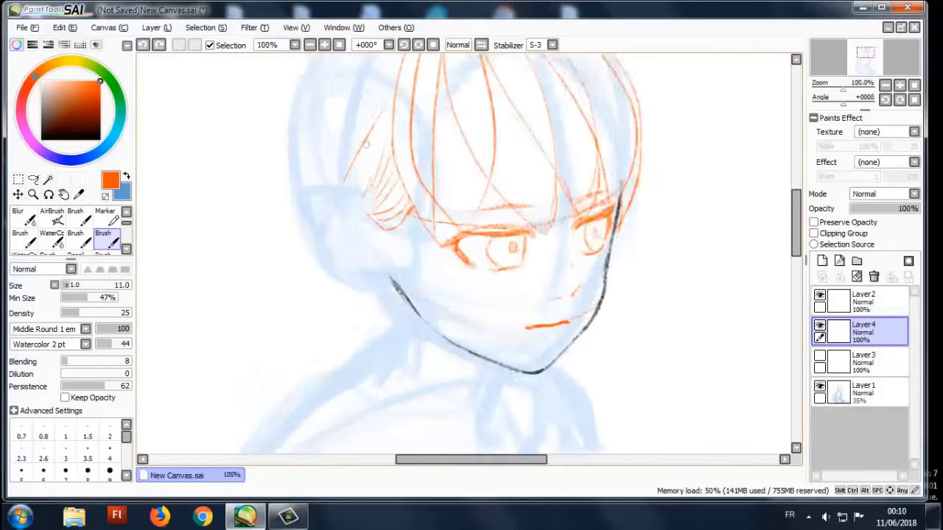
pyautogui.press(']')
pyautogui.moveTo(420, 105); pyautogui.dragTo(374, 62)
pyautogui.scroll(1, 374, 62)
pyautogui.scroll(-1, 445, 152)
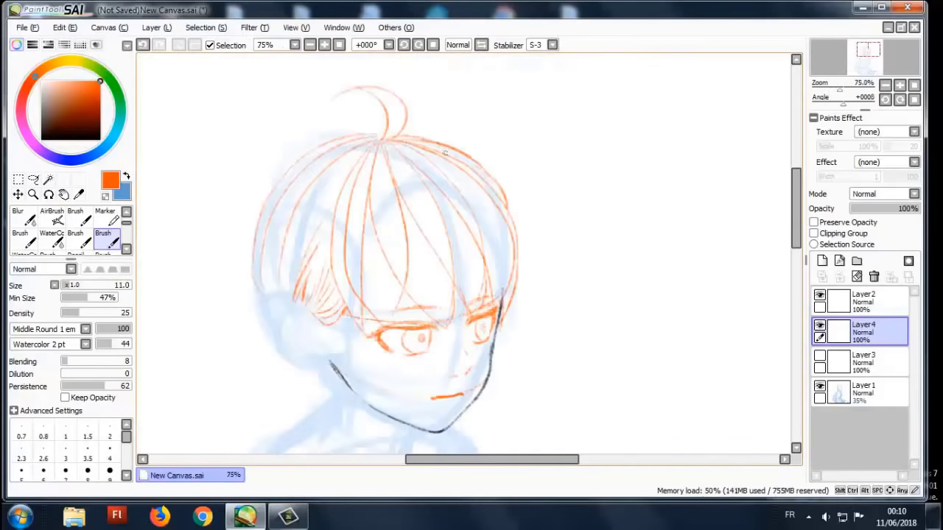
pyautogui.scroll(1, 302, 206)
pyautogui.scroll(-3, 295, 228)
pyautogui.scroll(2, 286, 258)
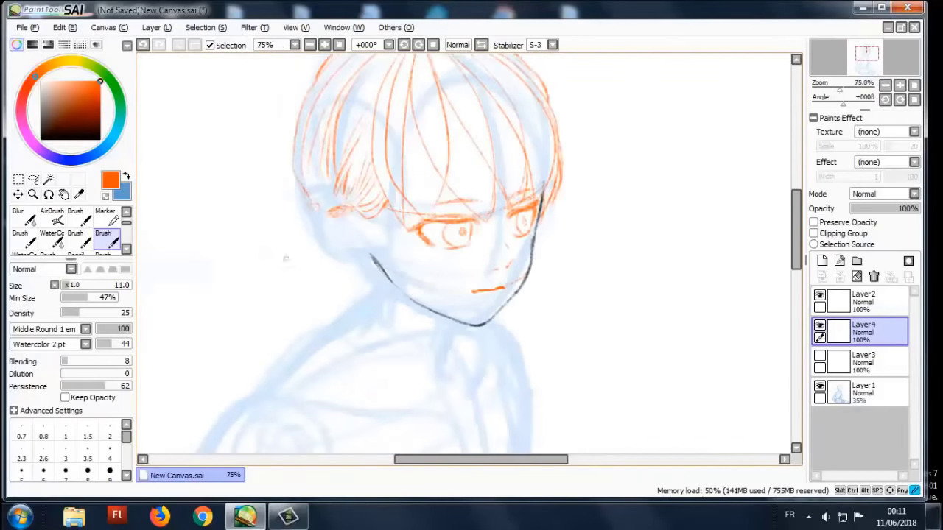
# - Try soft, rounded hair sections hanging on both sides of the neck at size 11
pyautogui.moveTo(302, 233); pyautogui.dragTo(283, 328)
pyautogui.moveTo(317, 273); pyautogui.dragTo(331, 364)
pyautogui.moveTo(545, 235); pyautogui.dragTo(516, 339)
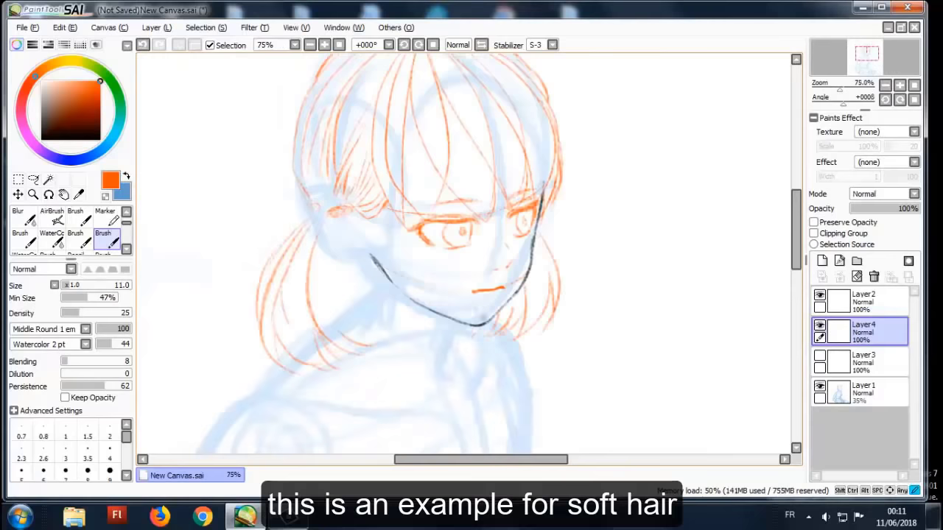
pyautogui.moveTo(383, 262); pyautogui.dragTo(347, 346)
pyautogui.scroll(-1, 243, 124)
pyautogui.hotkey('ctrl', 'z')
pyautogui.hotkey('ctrl', 'z')
pyautogui.hotkey('ctrl', 'z')
pyautogui.hotkey('ctrl', 'z')
# - Try long hair strands falling from the head past the neck to the shoulder at size 11
pyautogui.scroll(1, 328, 143)
pyautogui.hotkey('ctrl', 'y')
pyautogui.hotkey('ctrl', 'y')
pyautogui.hotkey('ctrl', 'y')
pyautogui.hotkey('ctrl', 'y')
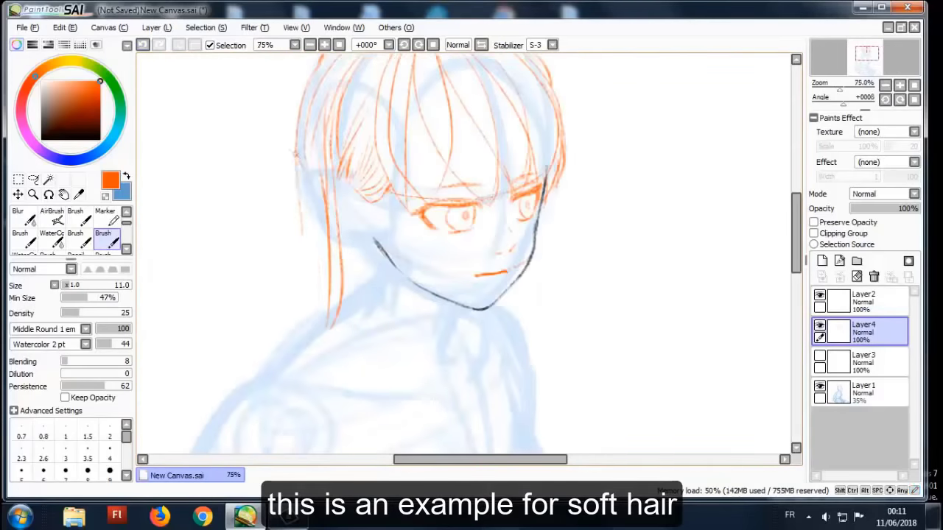
pyautogui.hotkey('ctrl', 'y')
pyautogui.scroll(-1, 328, 250)
pyautogui.scroll(-1, 328, 251)
pyautogui.scroll(2, 328, 251)
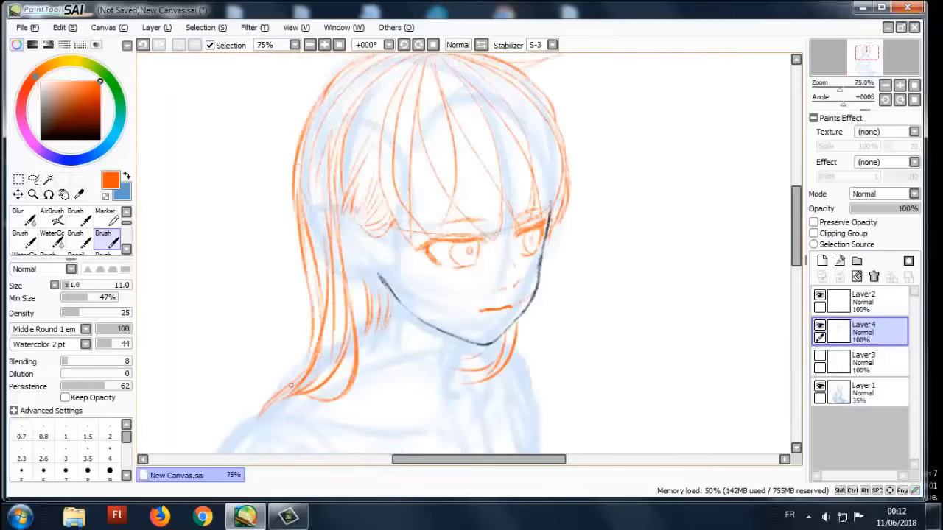
pyautogui.hotkey('ctrl', 'y')
pyautogui.scroll(-1, 328, 251)
pyautogui.hotkey('ctrl', 'z')
pyautogui.hotkey('ctrl', 'z')
pyautogui.hotkey('ctrl', 'z')
pyautogui.hotkey('ctrl', 'z')
pyautogui.hotkey('ctrl', 'z')
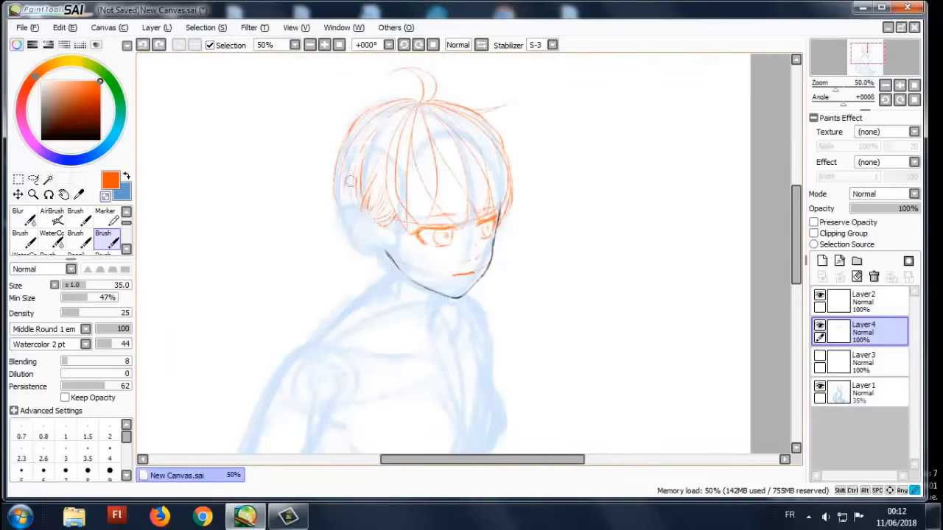
# - Replace the short hair around the ear and back of the head with one pointed lock at size 7
pyautogui.scroll(2, 328, 251)
pyautogui.hotkey('ctrl', 'y')
pyautogui.hotkey('ctrl', 'y')
pyautogui.scroll(-1, 328, 251)
pyautogui.hotkey('ctrl', 'y')
pyautogui.click(65, 471)
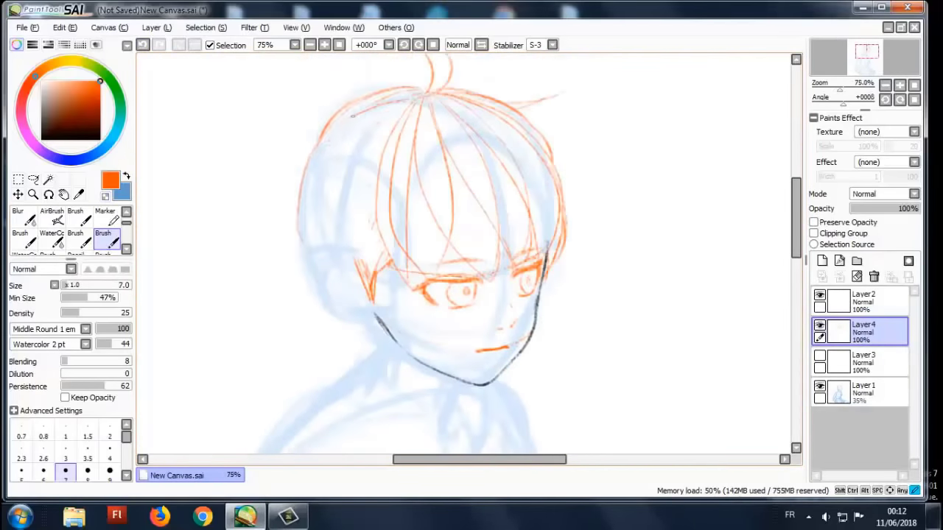
# - Try hair strands swept back across the side of the head at size 7
pyautogui.hotkey('ctrl', 'y')
pyautogui.hotkey('ctrl', 'y')
pyautogui.hotkey('ctrl', 'y')
pyautogui.scroll(-1, 328, 251)
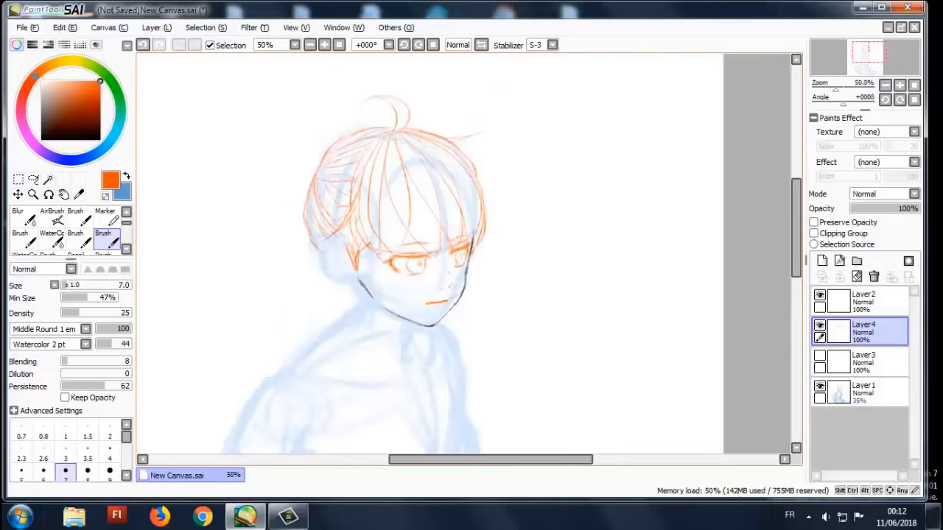
# - Try a high ponytail at size 22, with one long strand falling over the shoulder
pyautogui.hotkey('ctrl', 'y')
pyautogui.hotkey('ctrl', 'y')
pyautogui.hotkey('ctrl', 'y')
pyautogui.hotkey('ctrl', 'y')
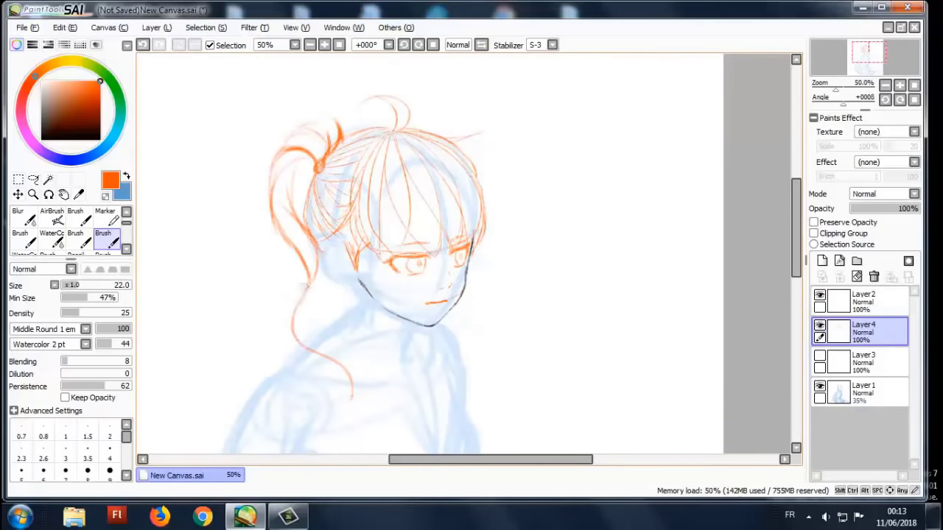
pyautogui.moveTo(299, 174); pyautogui.dragTo(321, 133)
# - Undo the ponytail and the swept-back strands
pyautogui.hotkey('ctrl', 'z')
pyautogui.hotkey('ctrl', 'z')
pyautogui.hotkey('ctrl', 'z')
pyautogui.hotkey('ctrl', 'z')
pyautogui.hotkey('ctrl', 'z')
pyautogui.hotkey('ctrl', 'z')
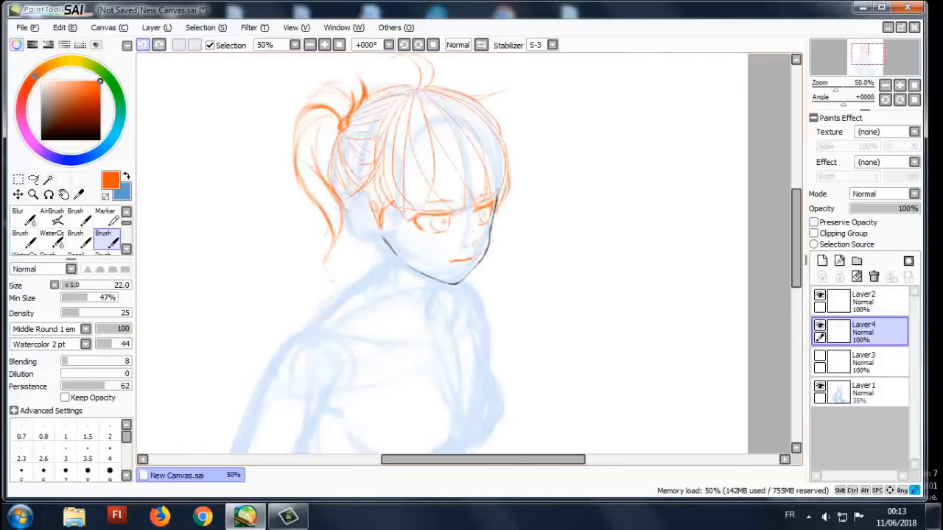
pyautogui.hotkey('ctrl', 'z')
pyautogui.hotkey('ctrl', 'z')
# - Sketch straight hair strands down both sides of the face to the shoulders at size 17
pyautogui.scroll(1, 475, 119)
pyautogui.press('[')
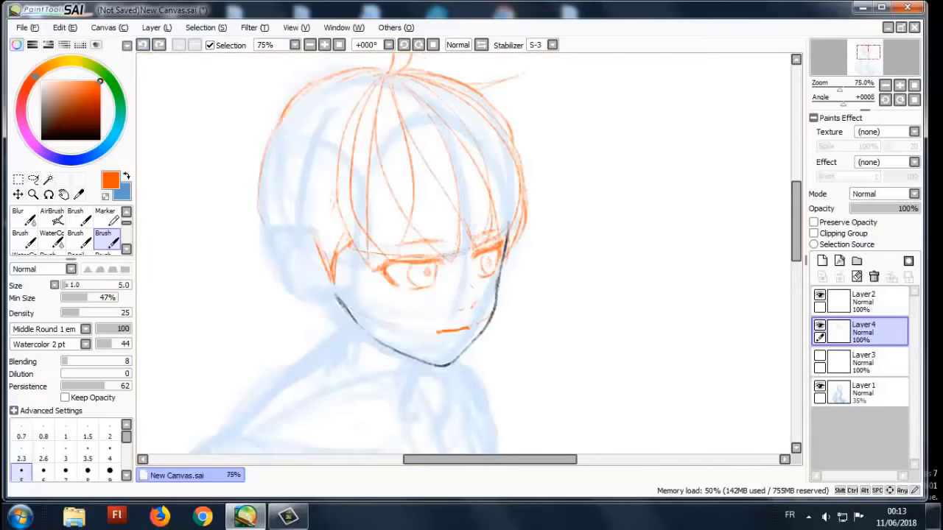
pyautogui.hotkey('ctrl', 'y')
pyautogui.hotkey('ctrl', 'y')
pyautogui.hotkey('ctrl', 'y')
pyautogui.hotkey('ctrl', 'y')
pyautogui.hotkey('ctrl', 'y')
pyautogui.hotkey('ctrl', 'y')
pyautogui.hotkey('ctrl', 'y')
pyautogui.hotkey('ctrl', 'y')
pyautogui.hotkey('ctrl', 'y')
pyautogui.hotkey('ctrl', 'y')
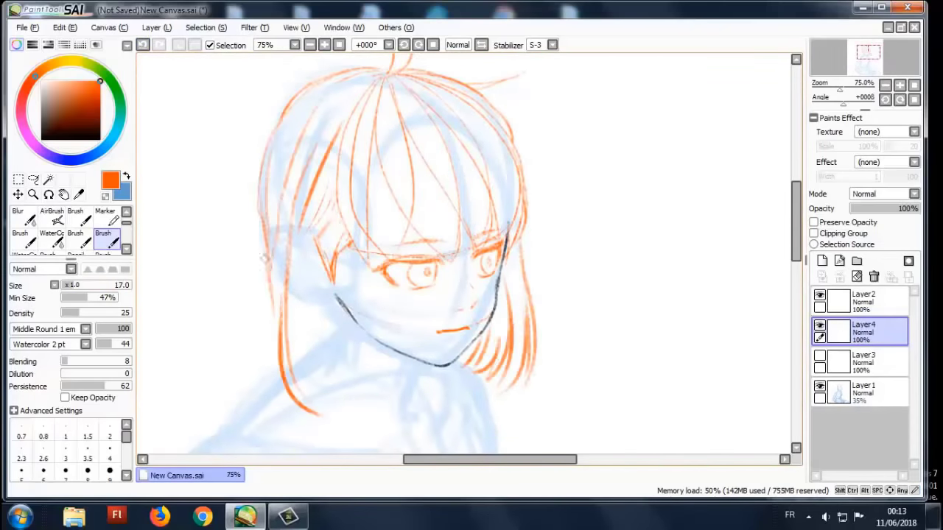
# - Rework the hair into a loose shoulder-length bob with curved ends and a messier parted fringe
pyautogui.scroll(-1, 475, 119)
pyautogui.scroll(-2, 395, 142)
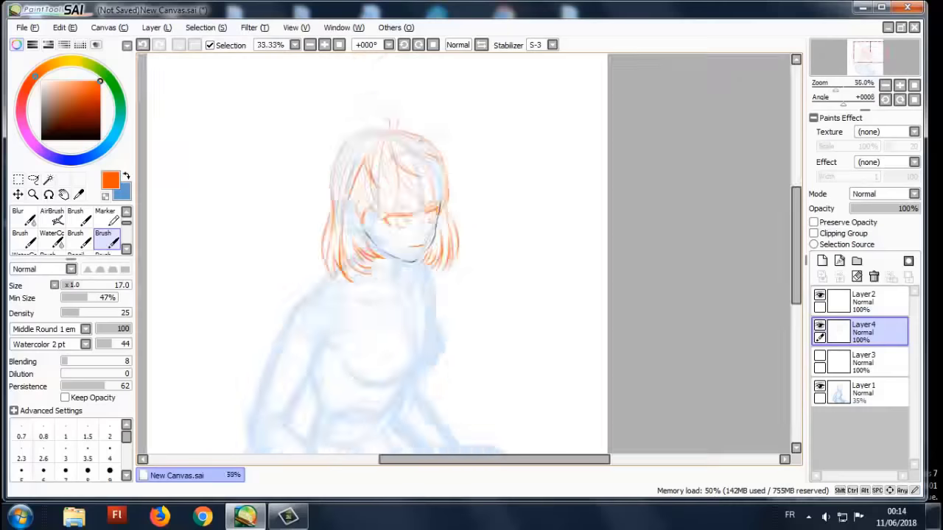
pyautogui.scroll(2, 412, 184)
pyautogui.scroll(-2, 435, 221)
pyautogui.scroll(2, 451, 258)
pyautogui.scroll(-3, 451, 258)
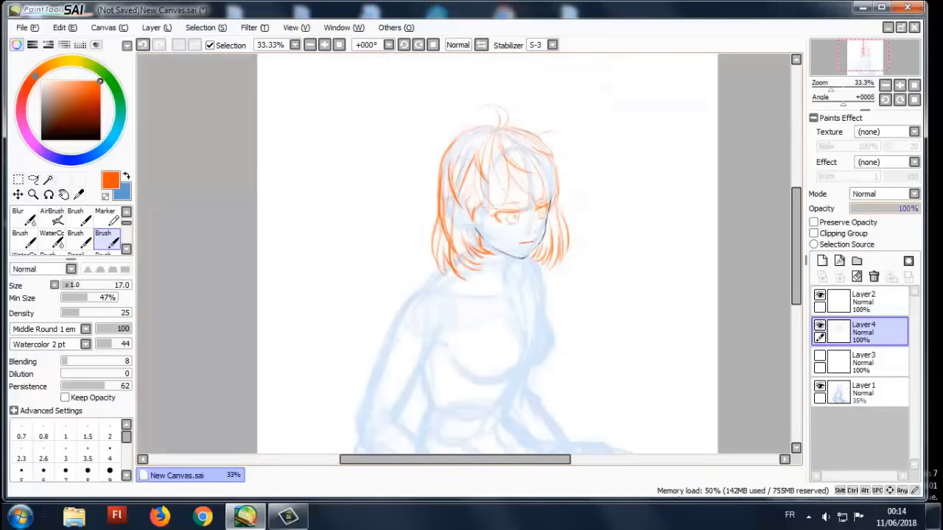
# - Hide the Layer4 hair sketch and add a new layer for another hairstyle
pyautogui.scroll(4, 451, 257)
pyautogui.press('a')
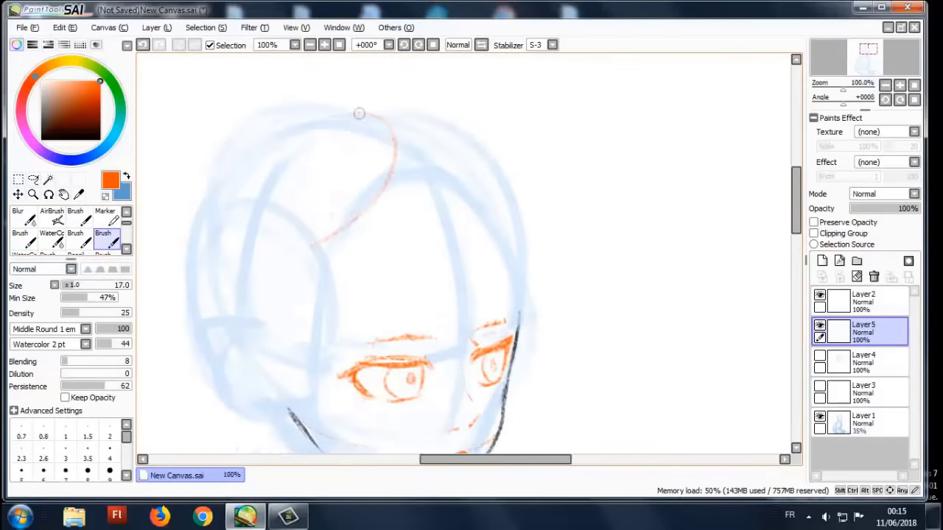
# - Try curly fringe locks curving from the crown over the forehead and far temple at size 17
pyautogui.moveTo(339, 124)
pyautogui.mouseDown()
pyautogui.moveTo(333, 210)
pyautogui.moveTo(292, 256)
pyautogui.mouseUp()
pyautogui.moveTo(336, 149); pyautogui.dragTo(317, 214)
pyautogui.moveTo(328, 251); pyautogui.dragTo(426, 345)
pyautogui.moveTo(383, 208); pyautogui.dragTo(502, 178)
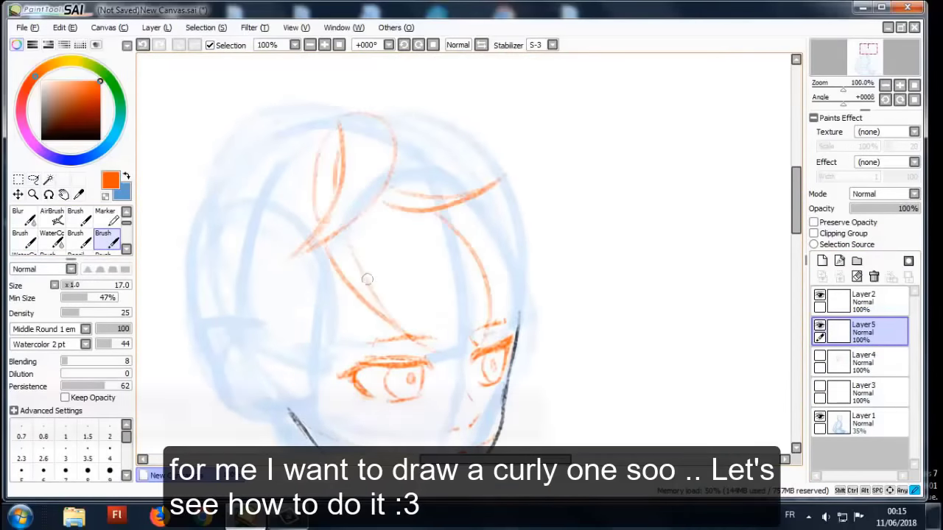
pyautogui.moveTo(367, 221); pyautogui.dragTo(389, 347)
pyautogui.moveTo(412, 81)
pyautogui.mouseDown()
pyautogui.moveTo(389, 130)
pyautogui.moveTo(541, 240)
pyautogui.moveTo(540, 318)
pyautogui.mouseUp()
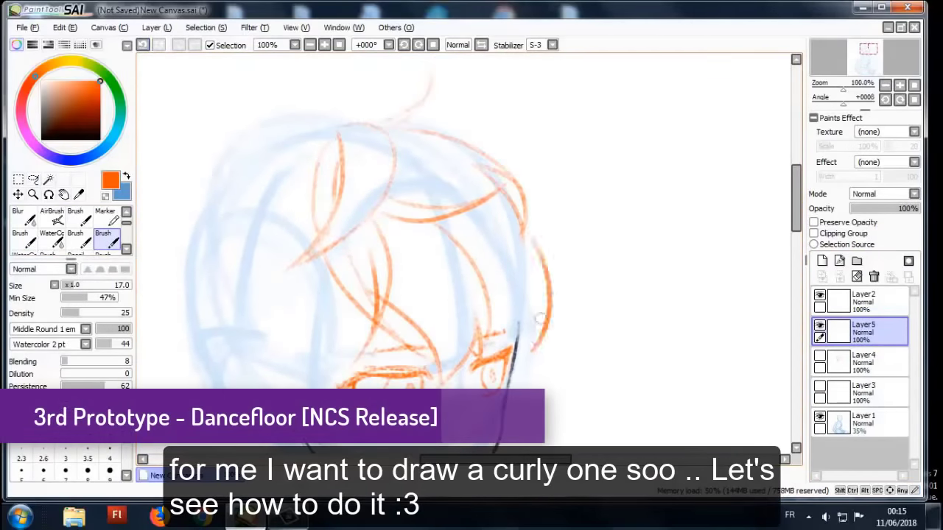
# - Try messy curls around the side and back of the head, with short locks at the neck
pyautogui.moveTo(440, 114)
pyautogui.mouseDown()
pyautogui.moveTo(355, 87)
pyautogui.moveTo(221, 310)
pyautogui.mouseUp()
pyautogui.moveTo(280, 273); pyautogui.dragTo(309, 361)
pyautogui.moveTo(391, 169)
pyautogui.mouseDown()
pyautogui.moveTo(427, 317)
pyautogui.moveTo(435, 310)
pyautogui.mouseUp()
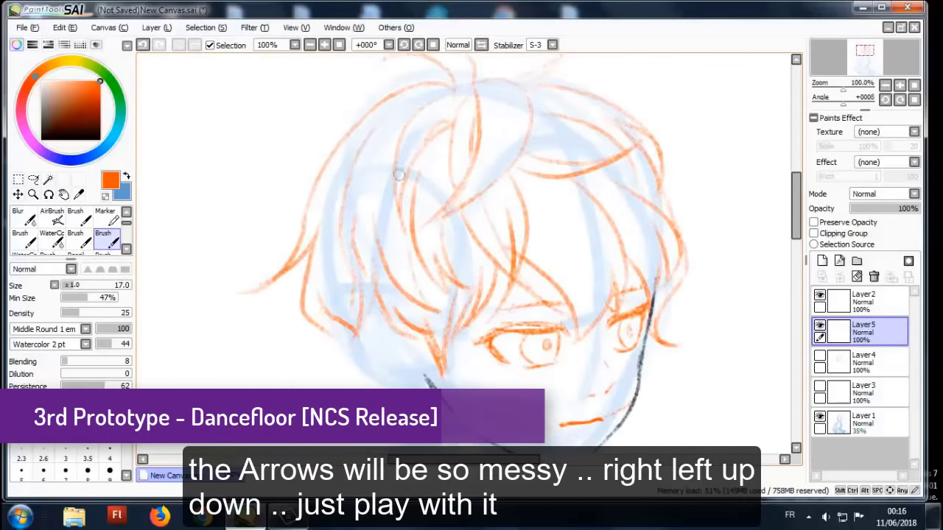
pyautogui.scroll(-3, 397, 174)
pyautogui.scroll(3, 398, 174)
pyautogui.moveTo(294, 228); pyautogui.dragTo(352, 296)
pyautogui.moveTo(355, 264); pyautogui.dragTo(413, 360)
pyautogui.scroll(-1, 518, 158)
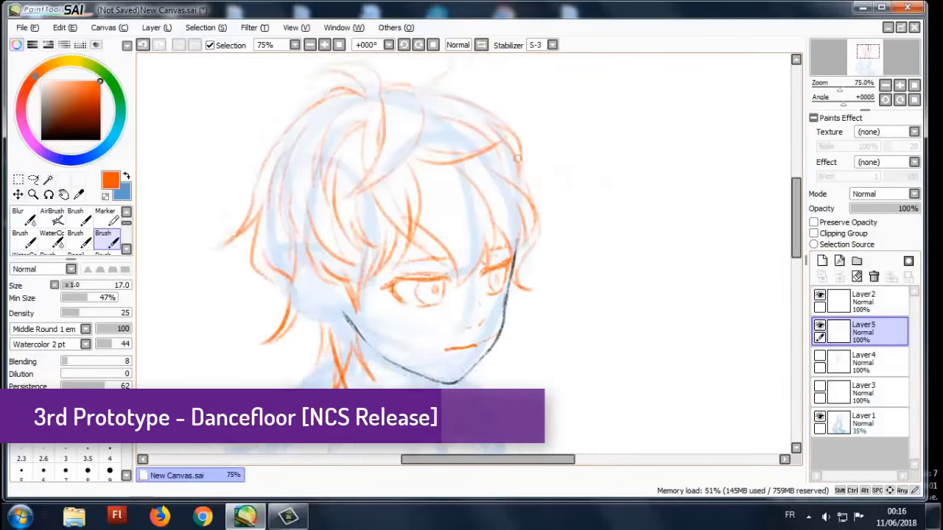
# - Undo the curly hair sketch
pyautogui.scroll(1, 518, 158)
pyautogui.hotkey('ctrl', 'z')
pyautogui.hotkey('ctrl', 'z')
pyautogui.hotkey('ctrl', 'z')
pyautogui.hotkey('ctrl', 'z')
pyautogui.hotkey('ctrl', 'z')
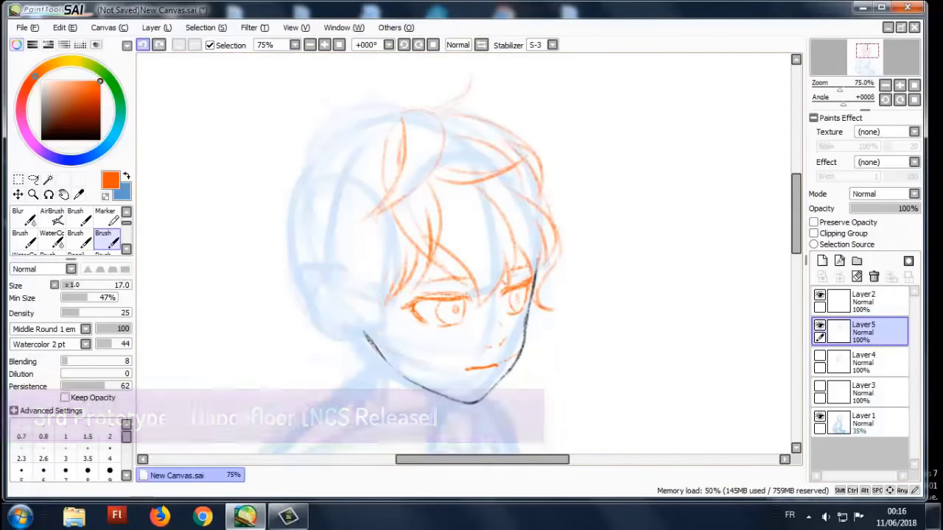
pyautogui.hotkey('ctrl', 'z')
pyautogui.hotkey('ctrl', 'z')
pyautogui.hotkey('ctrl', 'z')
# - Try a pointed fringe with locks fanning from the crown down to the brows at size 17
pyautogui.moveTo(411, 114); pyautogui.dragTo(404, 184)
pyautogui.moveTo(462, 274); pyautogui.dragTo(511, 278)
pyautogui.moveTo(451, 169); pyautogui.dragTo(511, 280)
pyautogui.moveTo(445, 118); pyautogui.dragTo(529, 111)
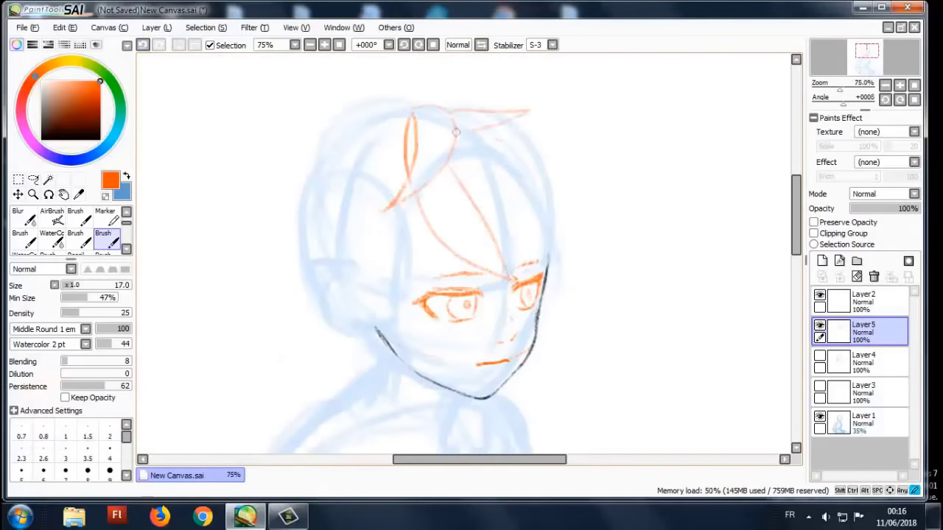
pyautogui.moveTo(468, 132); pyautogui.dragTo(516, 258)
pyautogui.moveTo(472, 151); pyautogui.dragTo(483, 245)
pyautogui.moveTo(446, 184); pyautogui.dragTo(451, 286)
# - Try pointed locks along the temple and above the ear, plus a strand on the far side
pyautogui.moveTo(441, 145); pyautogui.dragTo(380, 279)
pyautogui.moveTo(398, 120); pyautogui.dragTo(344, 163)
pyautogui.moveTo(417, 199); pyautogui.dragTo(392, 307)
pyautogui.moveTo(346, 190); pyautogui.dragTo(333, 269)
pyautogui.moveTo(554, 181); pyautogui.dragTo(557, 217)
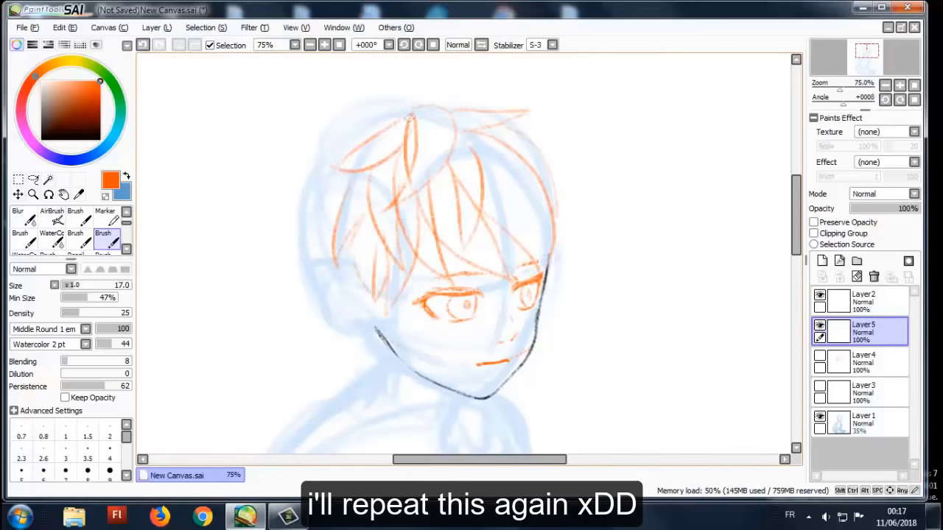
# - Try outer locks on the crown, far side and back of the head to close the short hairstyle
pyautogui.moveTo(419, 107); pyautogui.dragTo(498, 87)
pyautogui.moveTo(287, 247); pyautogui.dragTo(306, 277)
pyautogui.moveTo(560, 130); pyautogui.dragTo(546, 274)
pyautogui.moveTo(377, 235); pyautogui.dragTo(313, 293)
pyautogui.moveTo(317, 199); pyautogui.dragTo(297, 273)
pyautogui.scroll(-3, 442, 258)
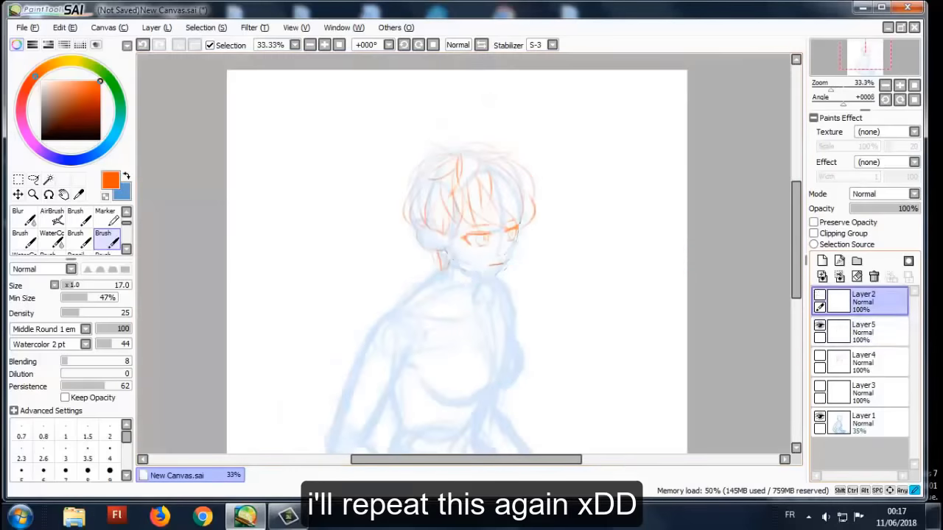
# - Undo the short pointed hair sketch
pyautogui.scroll(4, 442, 258)
pyautogui.hotkey('ctrl', 'z')
pyautogui.hotkey('ctrl', 'z')
pyautogui.hotkey('ctrl', 'z')
pyautogui.hotkey('ctrl', 'z')
pyautogui.hotkey('ctrl', 'z')
# - Touch up the eyes at size 8, extending the far eye's lash past the face outline
pyautogui.scroll(2, 427, 276)
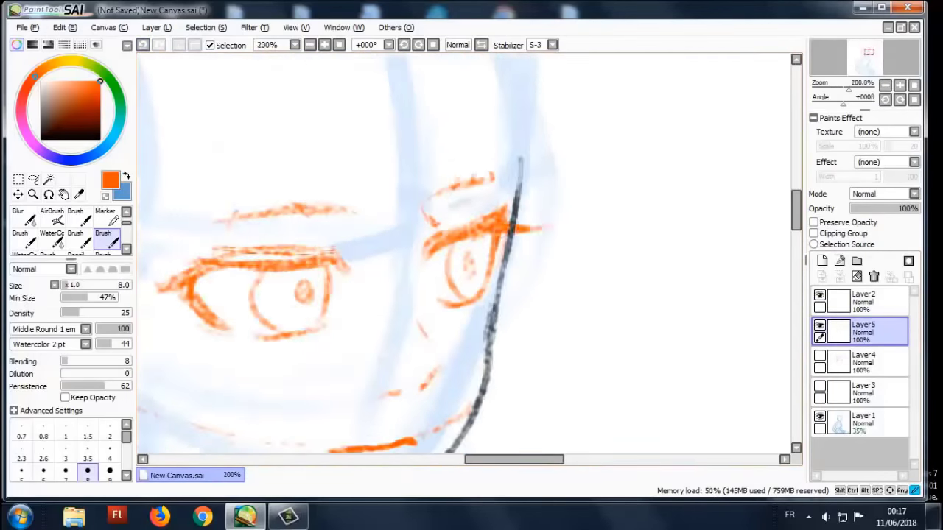
pyautogui.moveTo(239, 279); pyautogui.dragTo(371, 265)
pyautogui.scroll(-4, 371, 265)
pyautogui.scroll(2, 370, 265)
# - Add a new layer and sketch the ear with its inner folds behind the jaw at size 8
pyautogui.hotkey('ctrl', 'shift', 'n')
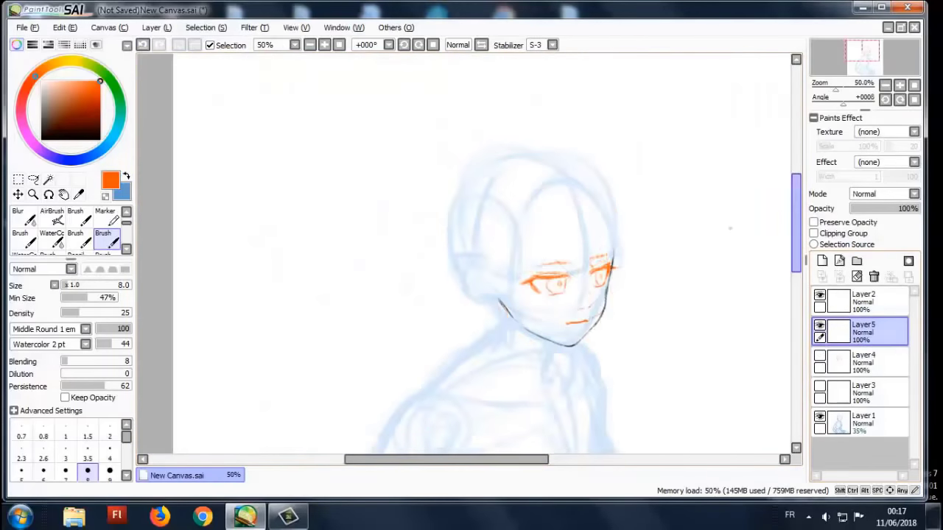
pyautogui.scroll(2, 383, 243)
pyautogui.moveTo(221, 193); pyautogui.dragTo(306, 177)
pyautogui.hotkey('ctrl', 'z')
pyautogui.moveTo(250, 207)
pyautogui.mouseDown()
pyautogui.moveTo(352, 193)
pyautogui.moveTo(299, 303)
pyautogui.moveTo(306, 337)
pyautogui.mouseUp()
pyautogui.scroll(-2, 383, 243)
pyautogui.hotkey('ctrl', 'z')
pyautogui.moveTo(289, 282); pyautogui.dragTo(243, 269)
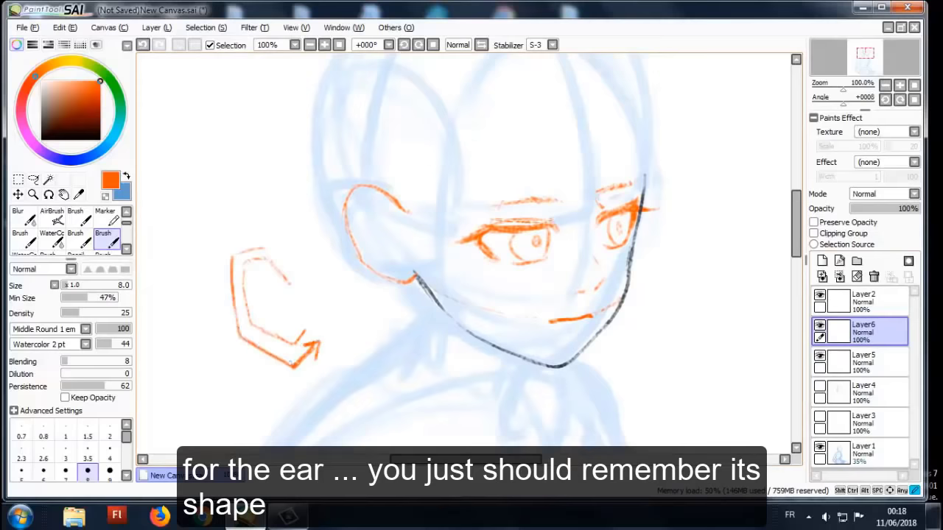
pyautogui.moveTo(276, 225); pyautogui.dragTo(335, 260)
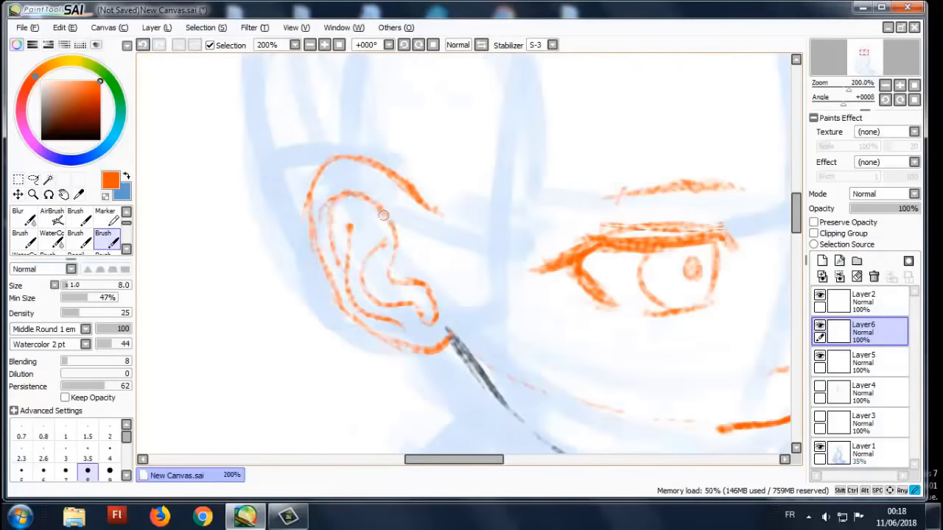
# - Select the ear's inner folds and reshape them with Free Deform to fit inside the outline
pyautogui.scroll(-3, 383, 214)
pyautogui.press('m')
pyautogui.moveTo(322, 162); pyautogui.dragTo(437, 269)
pyautogui.hotkey('ctrl', 't')
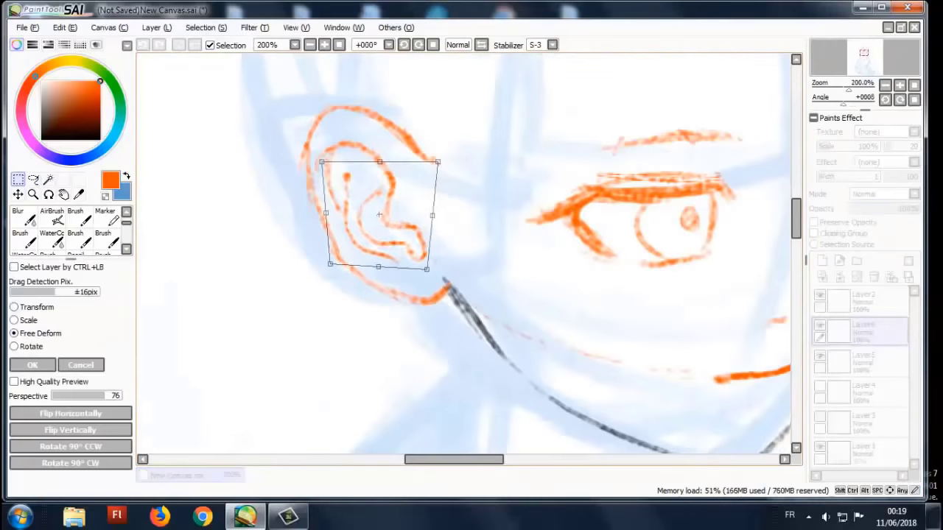
pyautogui.press('Return')
# - Try a small sample of the inner ear shape beside the head and undo it
pyautogui.moveTo(277, 255)
pyautogui.mouseDown()
pyautogui.moveTo(215, 301)
pyautogui.moveTo(243, 346)
pyautogui.moveTo(234, 388)
pyautogui.mouseUp()
pyautogui.hotkey('ctrl', '-')
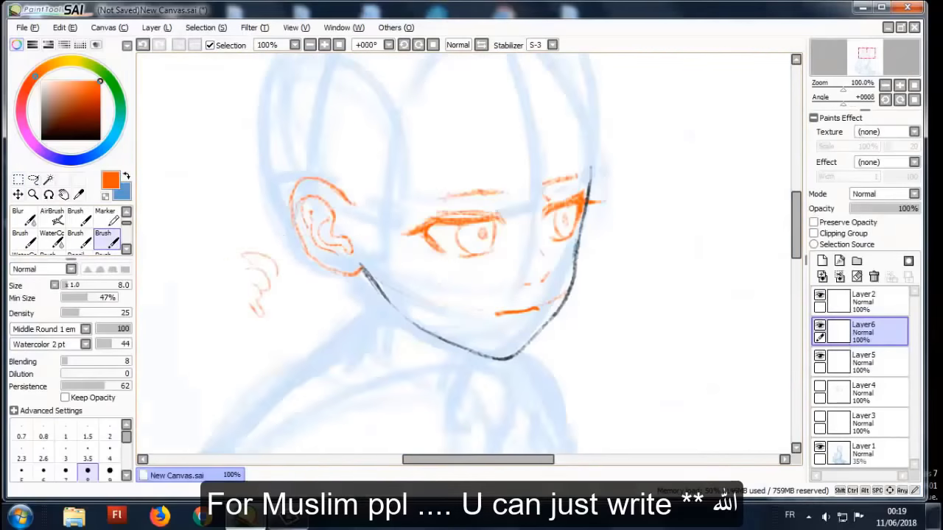
pyautogui.hotkey('ctrl', 'z')
# - Add a small earring to the earlobe and a pointed hair lock in front of the ear
pyautogui.hotkey('ctrl', '+')
pyautogui.hotkey('ctrl', '-')
pyautogui.hotkey('ctrl', '-')
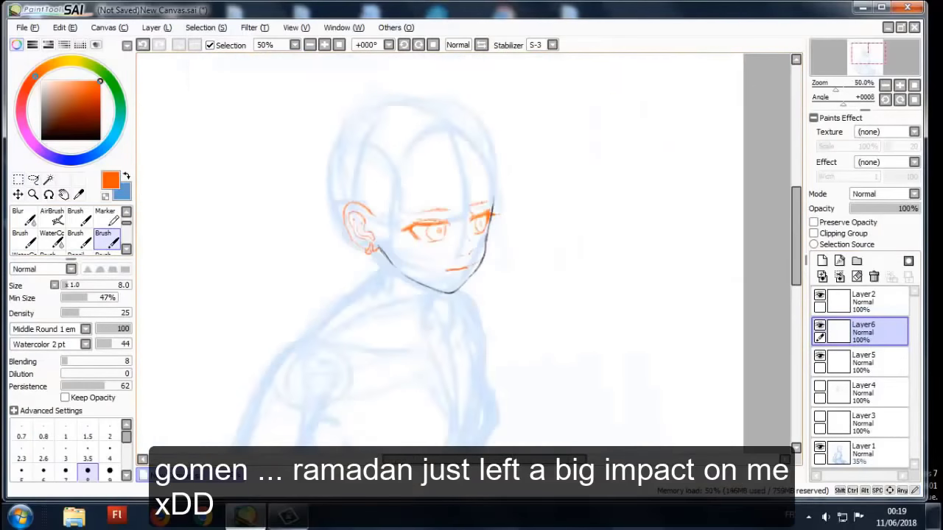
pyautogui.hotkey('ctrl', '+')
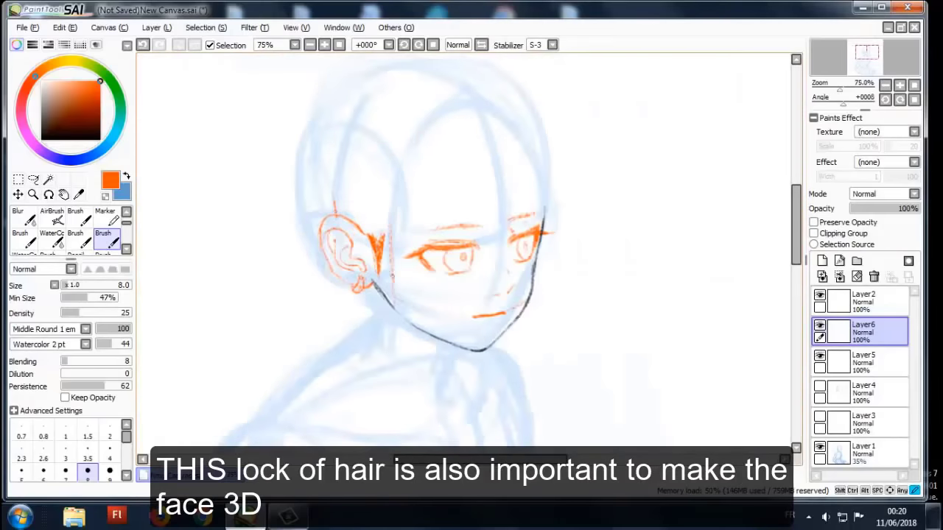
# - Try curved fringe locks from the crown over the forehead and far side at size 8
pyautogui.hotkey('ctrl', '+')
pyautogui.moveTo(353, 127)
pyautogui.mouseDown()
pyautogui.moveTo(401, 115)
pyautogui.moveTo(363, 117)
pyautogui.moveTo(339, 140)
pyautogui.moveTo(439, 321)
pyautogui.mouseUp()
pyautogui.moveTo(398, 172); pyautogui.dragTo(456, 313)
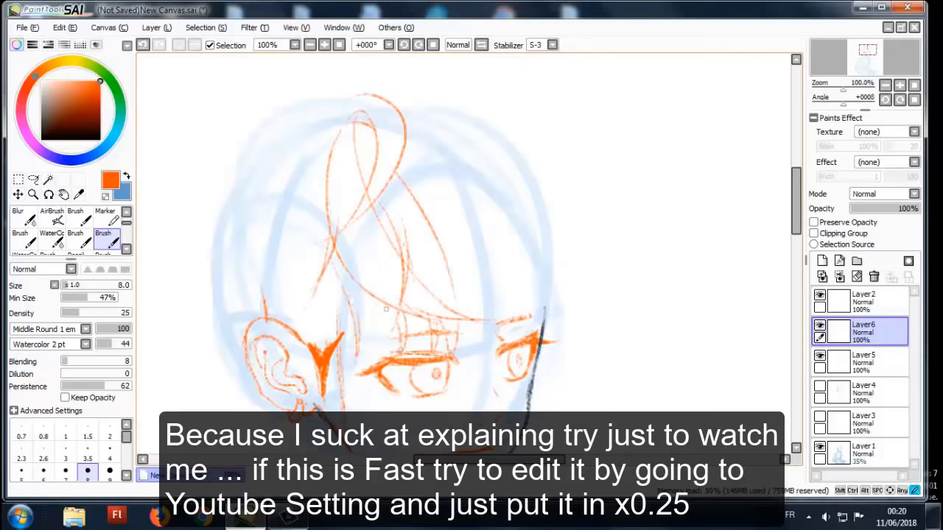
pyautogui.moveTo(386, 309); pyautogui.dragTo(369, 361)
pyautogui.moveTo(442, 170); pyautogui.dragTo(457, 317)
pyautogui.moveTo(405, 235); pyautogui.dragTo(420, 317)
pyautogui.moveTo(501, 221); pyautogui.dragTo(507, 273)
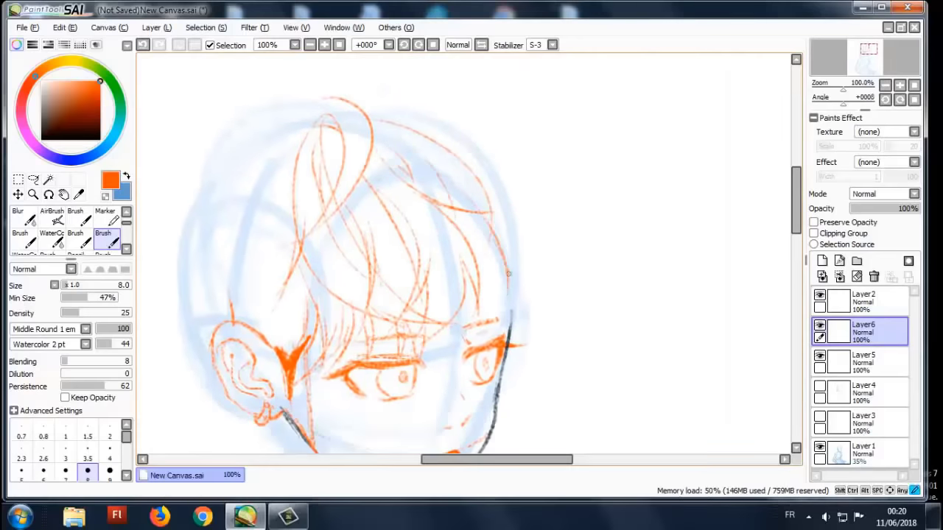
# - Erase the fringe at size 65, keeping the ear and the lock in front of it
pyautogui.press('e')
pyautogui.hotkey('ctrl', '-')
pyautogui.moveTo(309, 133)
pyautogui.mouseDown()
pyautogui.moveTo(337, 210)
pyautogui.moveTo(346, 288)
pyautogui.moveTo(413, 294)
pyautogui.moveTo(432, 250)
pyautogui.mouseUp()
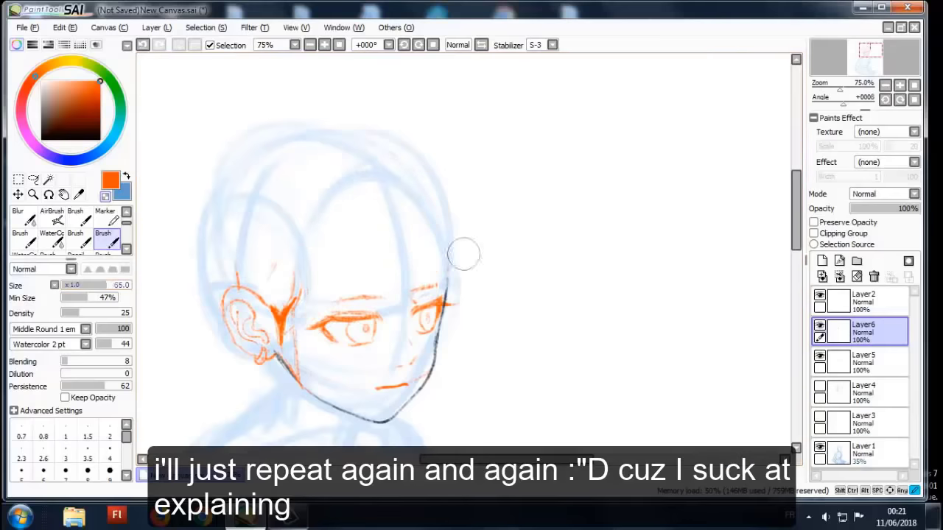
# - Sketch a new curly fringe from the crown over the forehead and far temple at size 19
pyautogui.press('e')
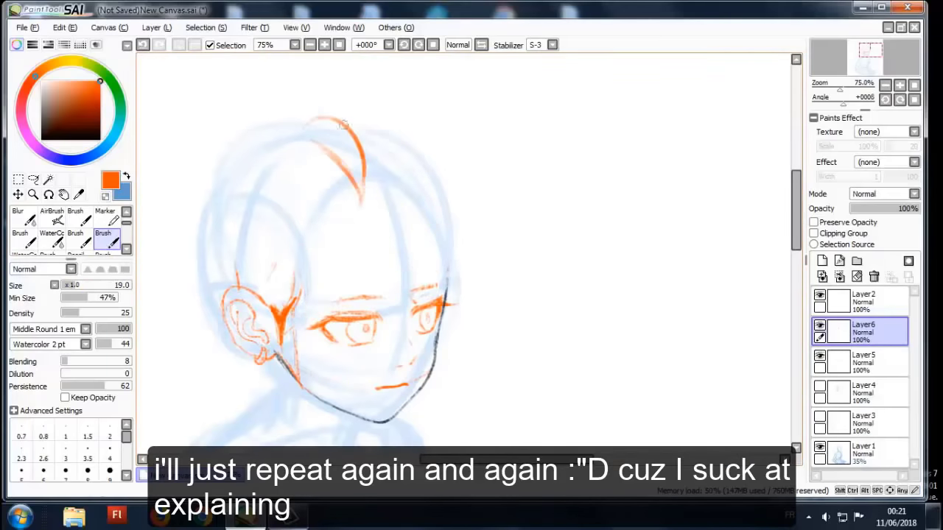
pyautogui.moveTo(408, 154); pyautogui.dragTo(447, 293)
pyautogui.moveTo(369, 153)
pyautogui.mouseDown()
pyautogui.moveTo(377, 174)
pyautogui.moveTo(311, 267)
pyautogui.mouseUp()
pyautogui.moveTo(330, 156); pyautogui.dragTo(346, 243)
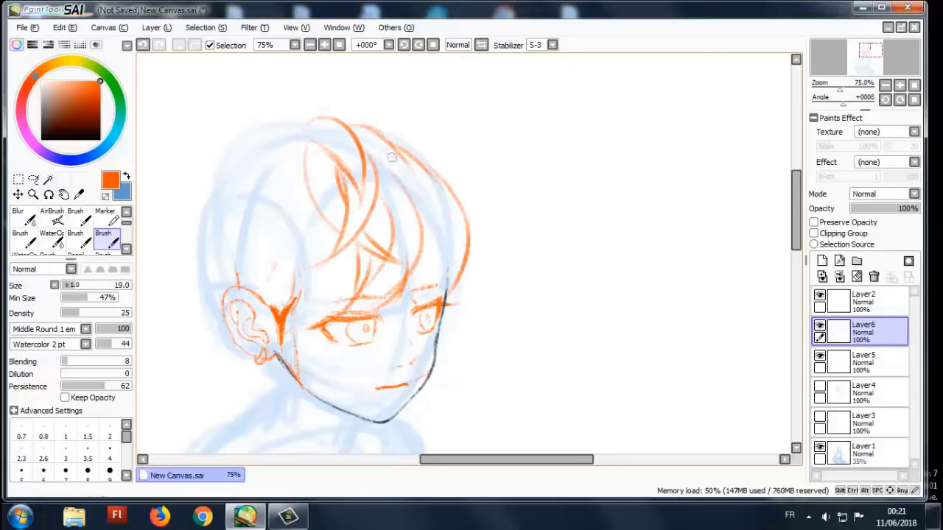
# - Sketch curved locks beside the fringe and flyaway tufts around the crown at size 19
pyautogui.moveTo(304, 157); pyautogui.dragTo(292, 293)
pyautogui.moveTo(308, 302); pyautogui.dragTo(324, 215)
pyautogui.moveTo(345, 248); pyautogui.dragTo(392, 256)
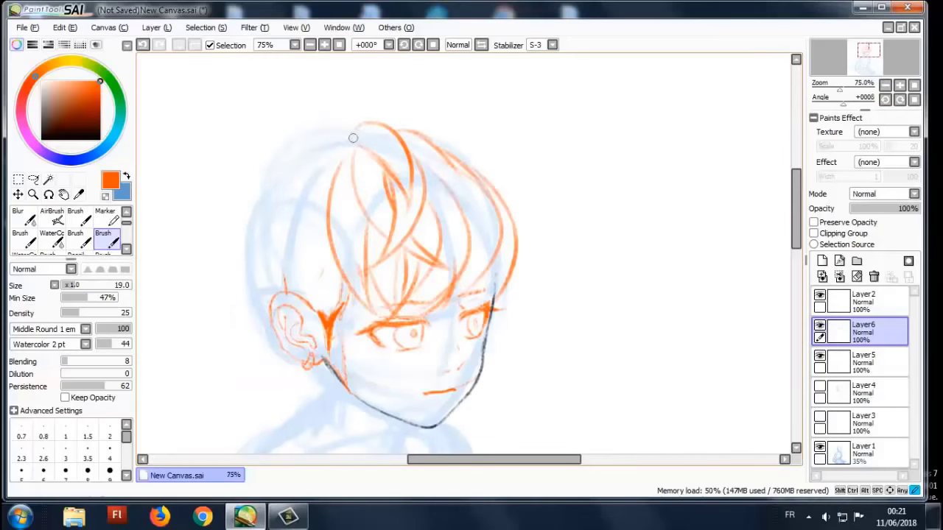
pyautogui.moveTo(259, 168); pyautogui.dragTo(468, 96)
pyautogui.moveTo(435, 159); pyautogui.dragTo(491, 141)
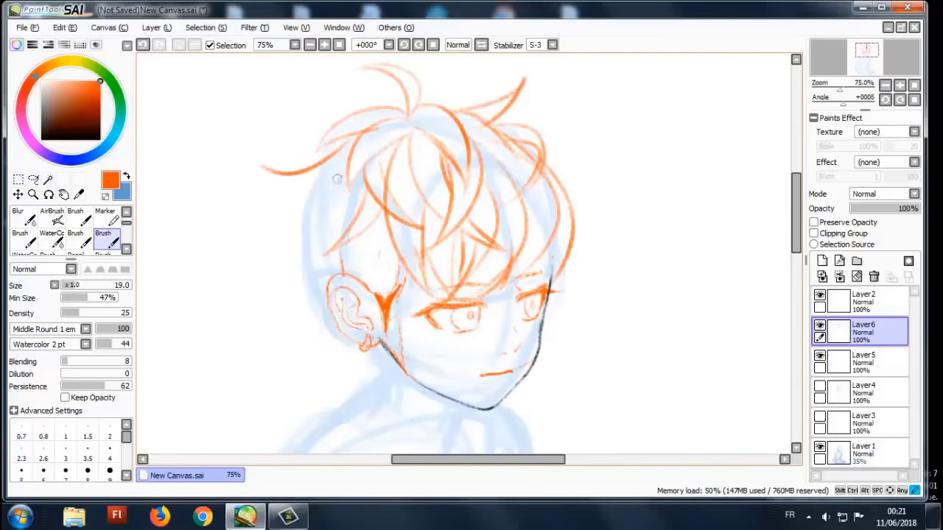
# - Sketch messy curved tufts around the back of the head above the ear
pyautogui.moveTo(336, 178); pyautogui.dragTo(283, 193)
pyautogui.moveTo(340, 181)
pyautogui.mouseDown()
pyautogui.moveTo(281, 258)
pyautogui.moveTo(298, 298)
pyautogui.mouseUp()
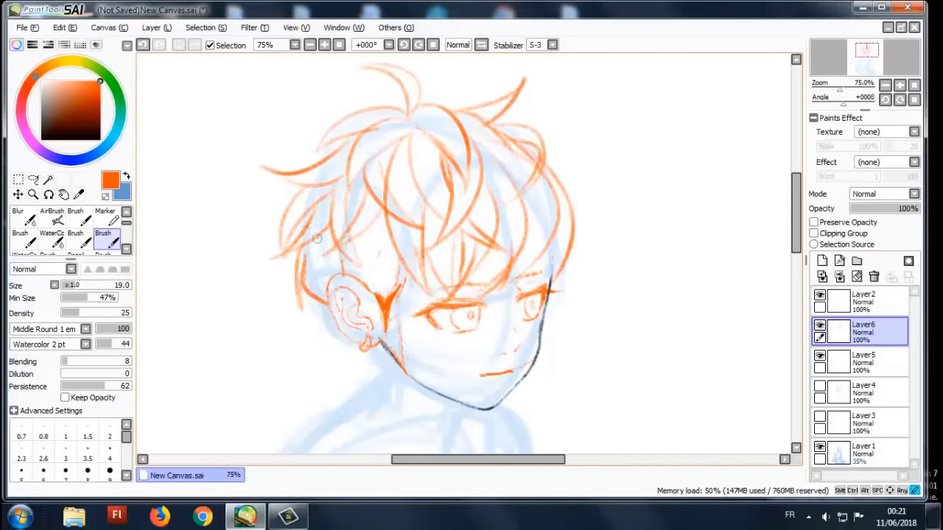
pyautogui.moveTo(317, 251); pyautogui.dragTo(323, 289)
# - Add strands at the far temple and short pointed locks behind the ear and at the nape
pyautogui.moveTo(516, 236); pyautogui.dragTo(538, 294)
pyautogui.moveTo(486, 225); pyautogui.dragTo(526, 280)
pyautogui.moveTo(333, 257); pyautogui.dragTo(344, 227)
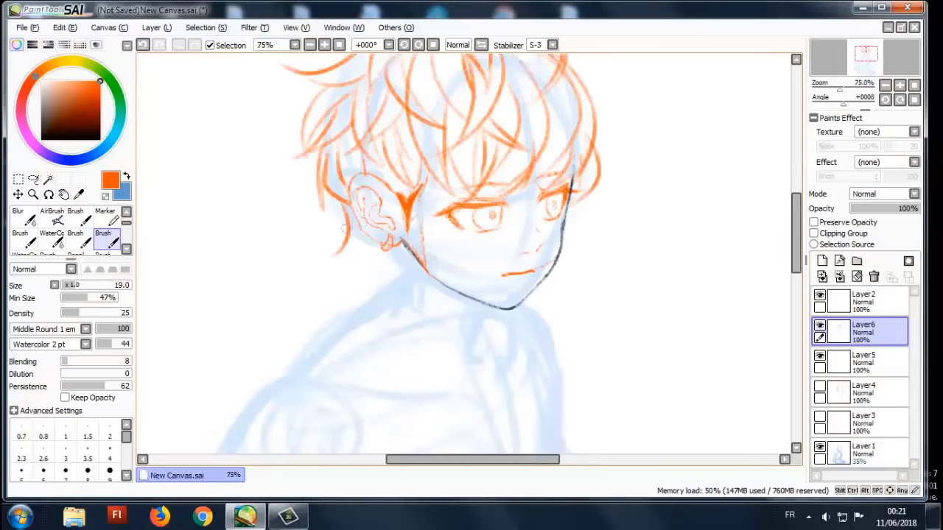
pyautogui.moveTo(395, 252); pyautogui.dragTo(377, 295)
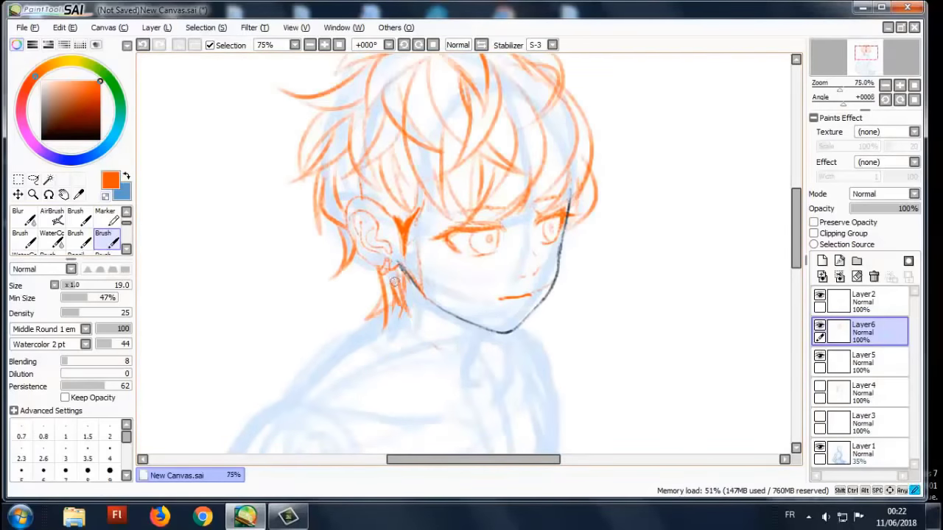
# - Examine the curly hair and face at several zoom levels and in the mirrored view
pyautogui.scroll(-2, 395, 281)
pyautogui.scroll(2, 455, 177)
pyautogui.scroll(-2, 340, 123)
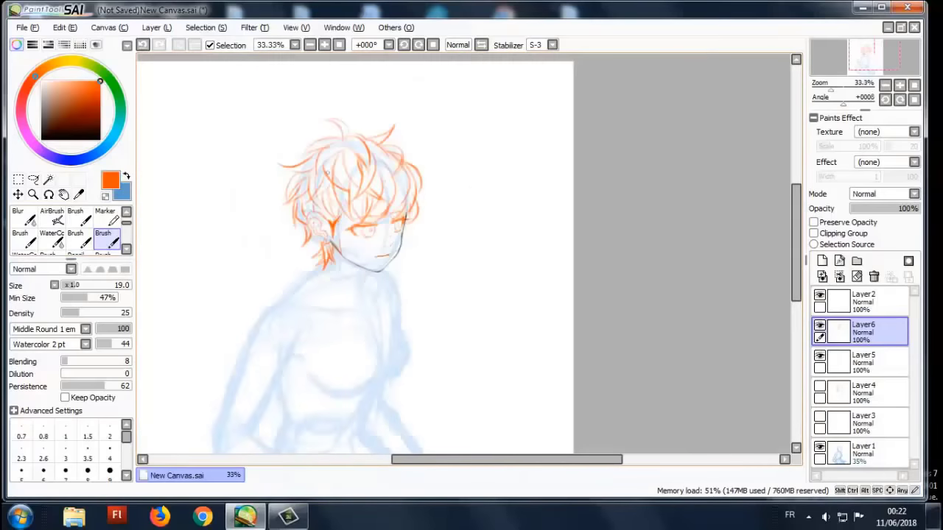
pyautogui.scroll(2, 412, 184)
pyautogui.scroll(-3, 412, 184)
pyautogui.scroll(3, 500, 254)
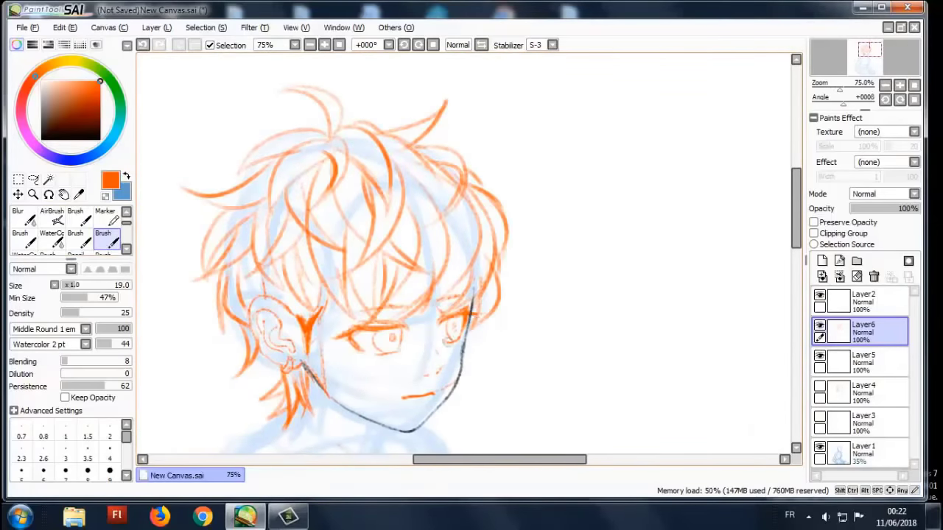
pyautogui.scroll(-2, 500, 254)
pyautogui.scroll(2, 375, 252)
pyautogui.scroll(-2, 332, 261)
pyautogui.scroll(2, 376, 277)
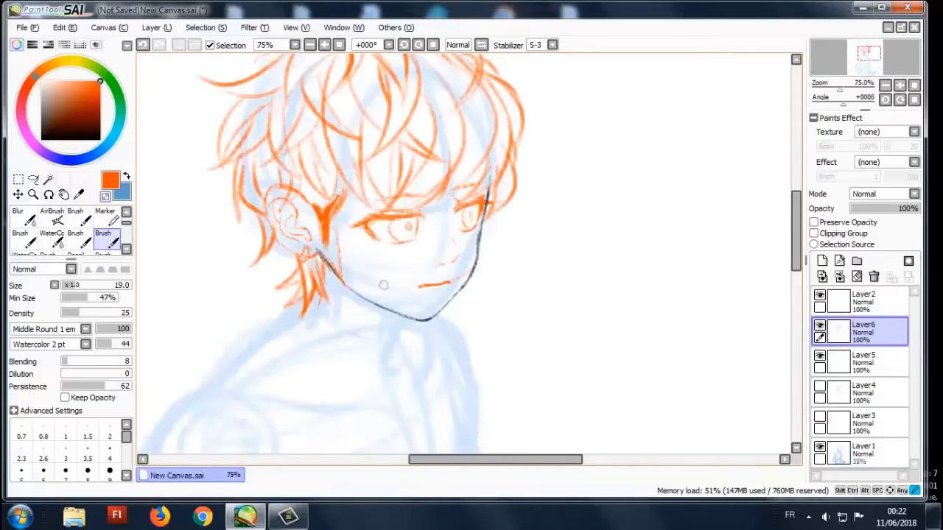
pyautogui.scroll(-2, 376, 277)
pyautogui.scroll(4, 600, 274)
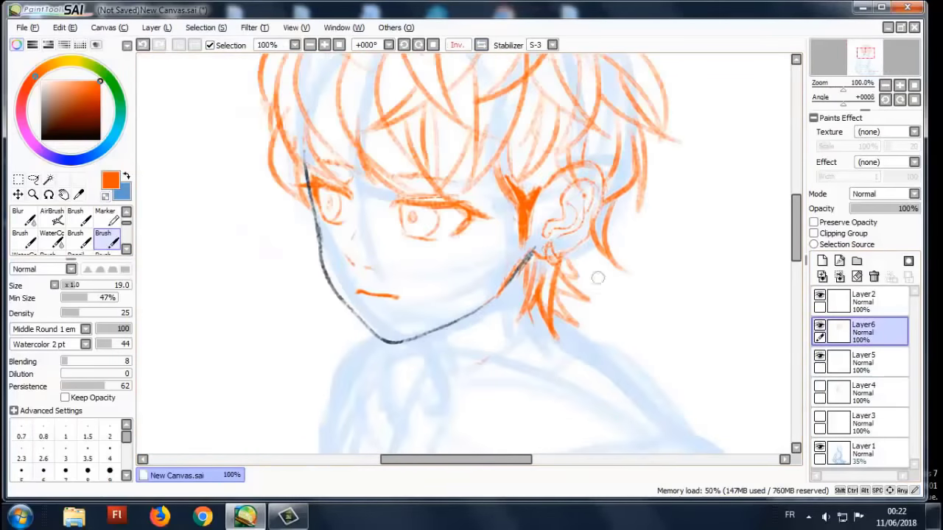
# - Reshape the far eye on Layer5 with a free deform in the mirrored view
pyautogui.click(862, 361)
pyautogui.hotkey('ctrl', 't')
pyautogui.click(14, 333)
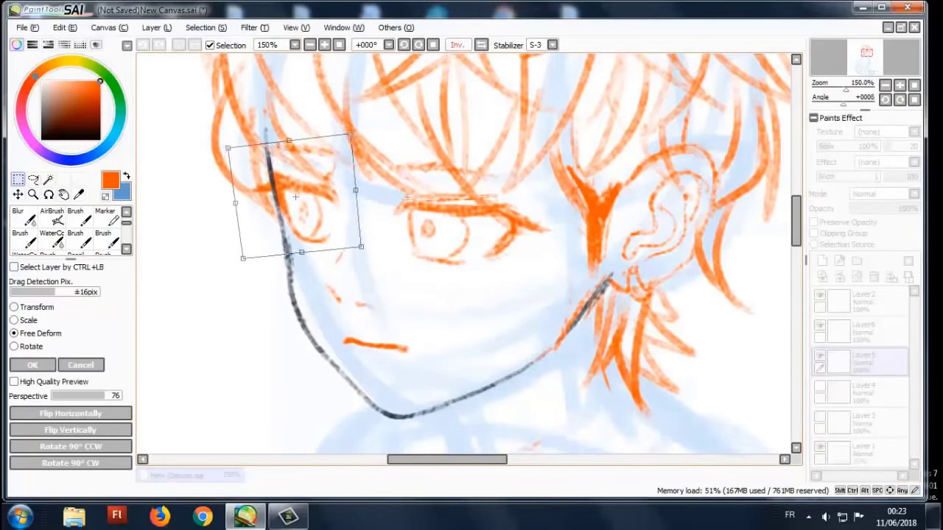
pyautogui.press('Return')
pyautogui.scroll(-1, 469, 254)
# - Free-deform the far side of the face outline and the chin section of the jaw on Layer2
pyautogui.click(862, 301)
pyautogui.hotkey('ctrl', 't')
pyautogui.press('Return')
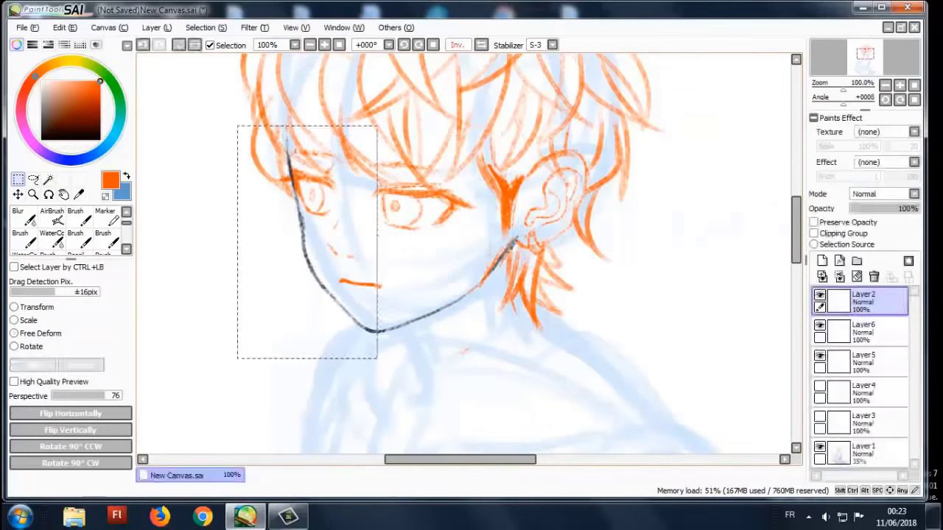
pyautogui.hotkey('ctrl', 't')
pyautogui.press('Return')
pyautogui.hotkey('ctrl', 't')
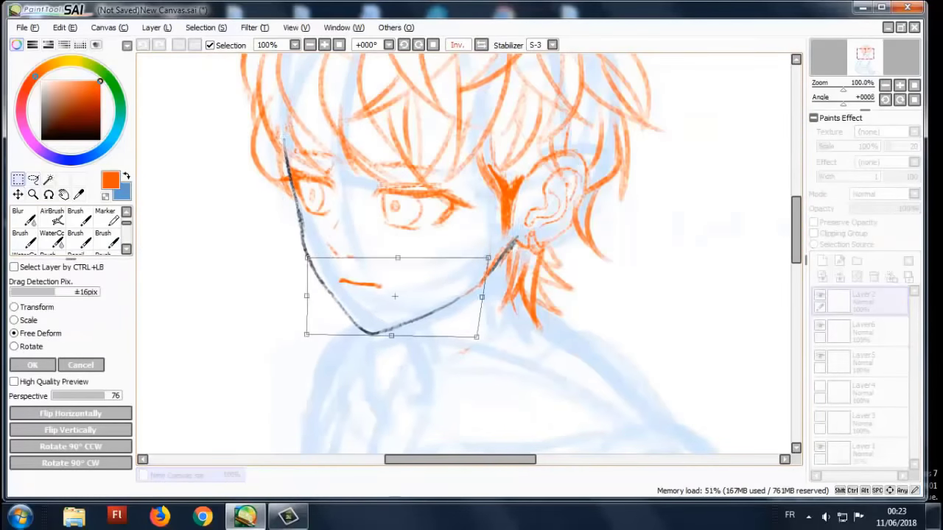
pyautogui.press('Return')
# - Start retracing the chin in orange on Layer2 at size 4, and return the view to normal orientation
pyautogui.scroll(1, 394, 297)
pyautogui.press('b')
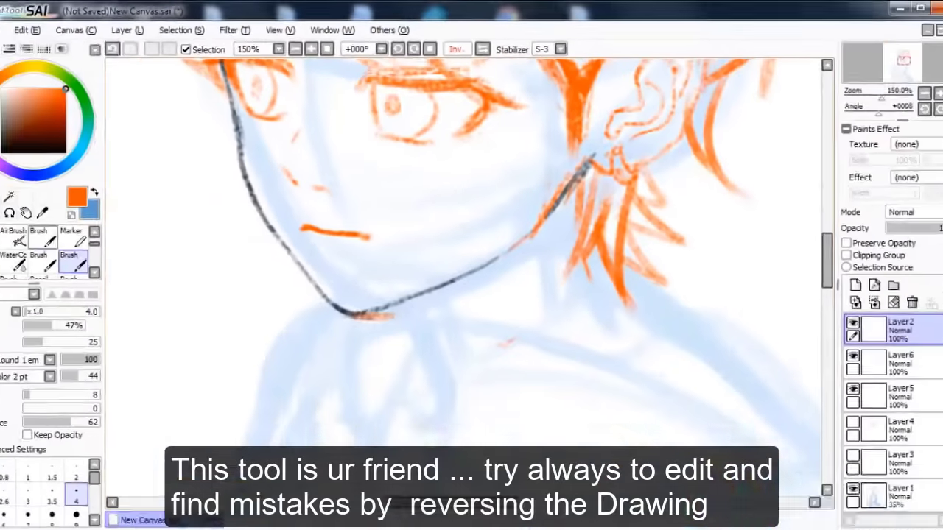
pyautogui.scroll(-2, 468, 250)
pyautogui.scroll(1, 468, 250)
pyautogui.scroll(-2, 467, 250)
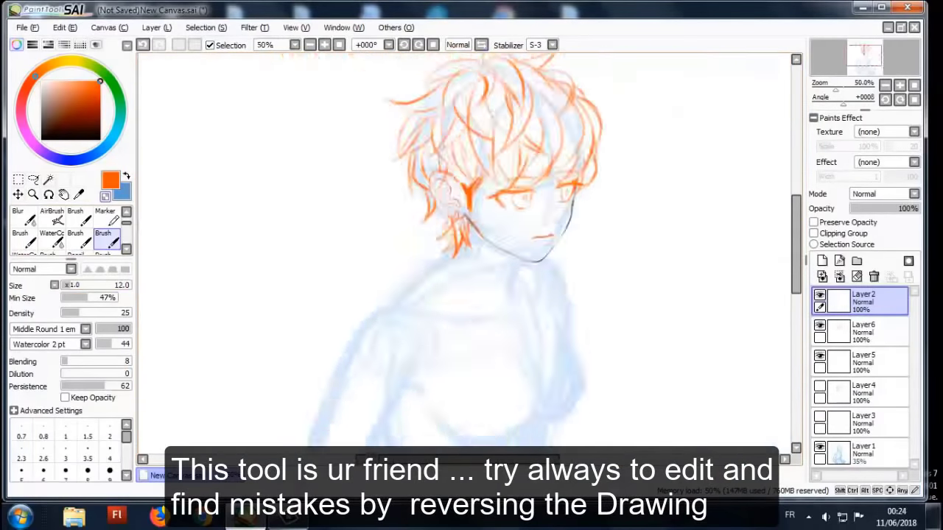
# - Adjust the selected ear on Layer6 with a transform
pyautogui.scroll(2, 468, 251)
pyautogui.hotkey('ctrl', 't')
pyautogui.press('Return')
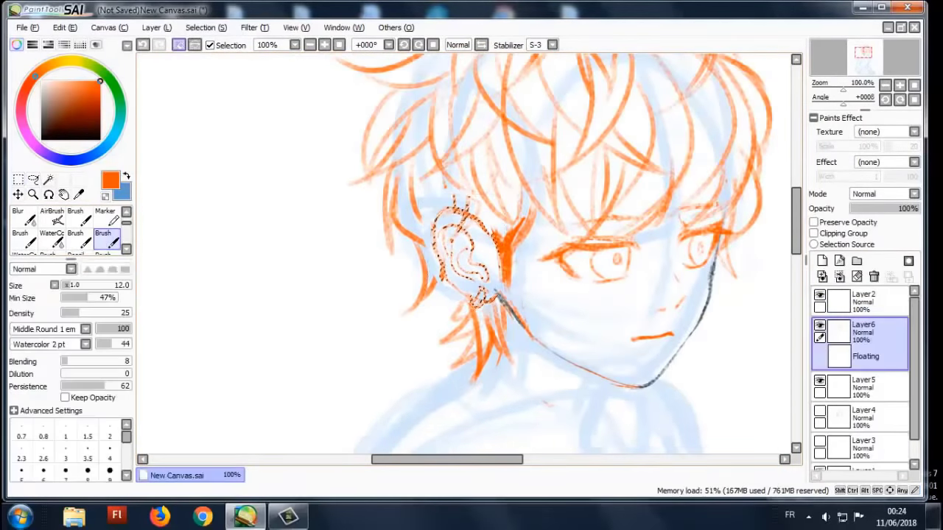
pyautogui.scroll(-3, 467, 251)
pyautogui.scroll(4, 468, 251)
pyautogui.scroll(-1, 468, 250)
# - Lasso the near eye on Layer5 and adjust its placement with a transform
pyautogui.press('l')
pyautogui.click(862, 361)
pyautogui.scroll(1, 468, 251)
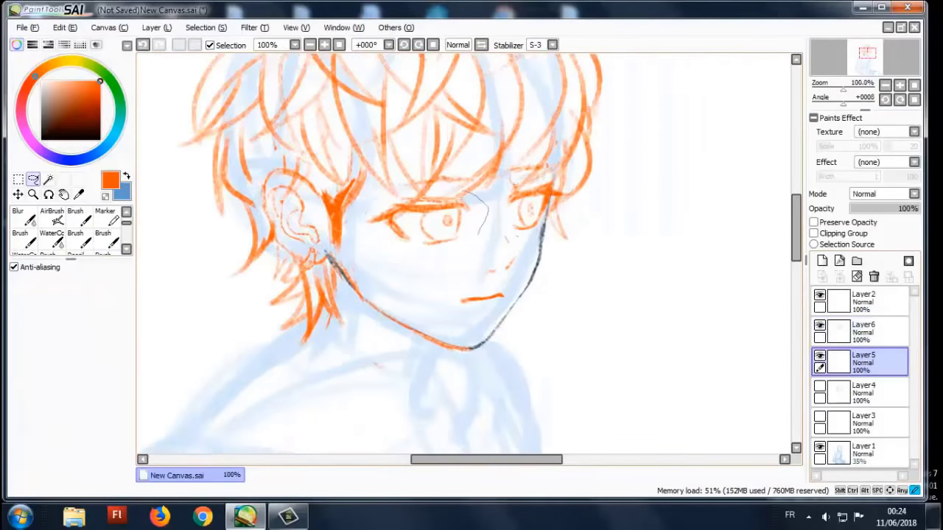
pyautogui.moveTo(484, 215); pyautogui.dragTo(482, 229)
pyautogui.hotkey('ctrl', 't')
pyautogui.press('Return')
pyautogui.press('b')
pyautogui.scroll(-3, 468, 250)
pyautogui.scroll(3, 468, 250)
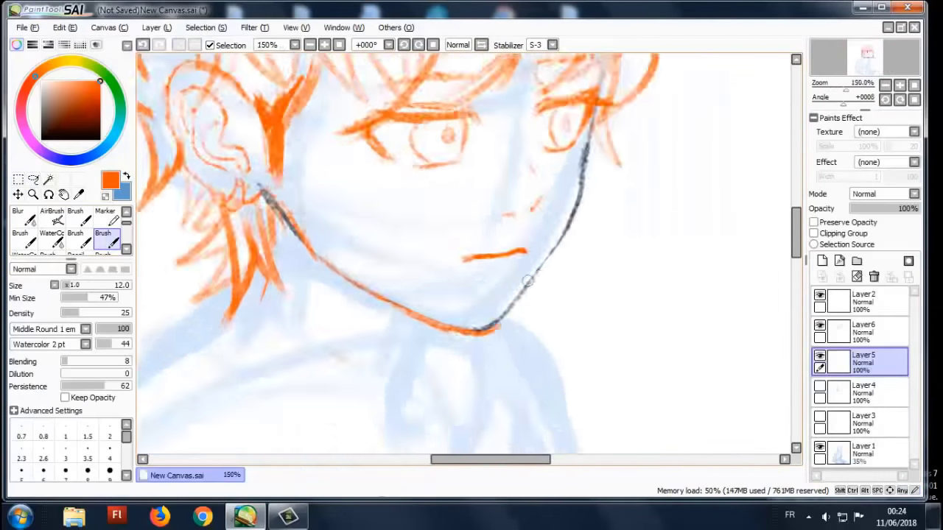
# - Lasso the body of the blue pose sketch on Layer1 and adjust it with a transform
pyautogui.scroll(-2, 468, 250)
pyautogui.scroll(-3, 468, 250)
pyautogui.click(862, 451)
pyautogui.press('l')
pyautogui.moveTo(299, 346)
pyautogui.mouseDown()
pyautogui.moveTo(634, 368)
pyautogui.moveTo(302, 214)
pyautogui.mouseUp()
pyautogui.hotkey('ctrl', 't')
pyautogui.press('Return')
# - Draw the front line of the neck below the chin in orange on Layer6 at size 12
pyautogui.scroll(1, 457, 294)
pyautogui.click(862, 331)
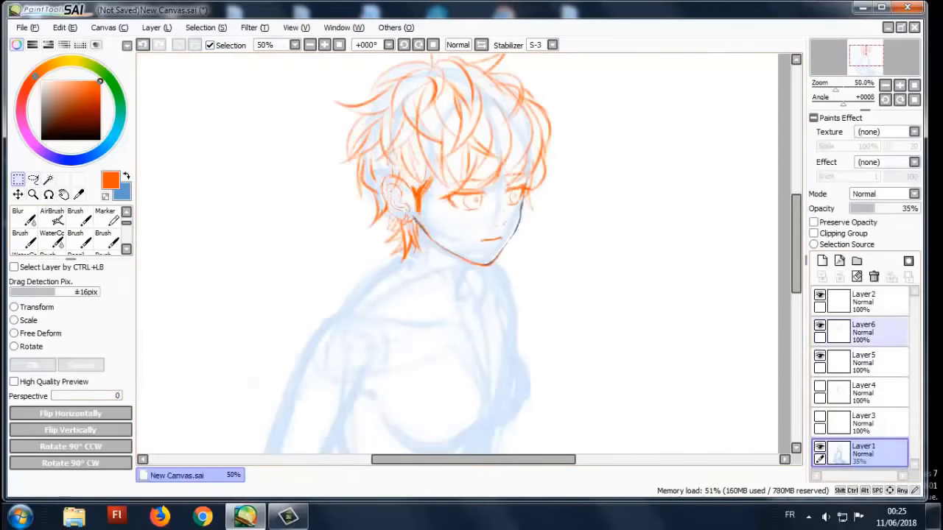
pyautogui.scroll(1, 442, 310)
pyautogui.press('b')
pyautogui.moveTo(470, 259)
pyautogui.mouseDown()
pyautogui.moveTo(448, 326)
pyautogui.moveTo(442, 300)
pyautogui.mouseUp()
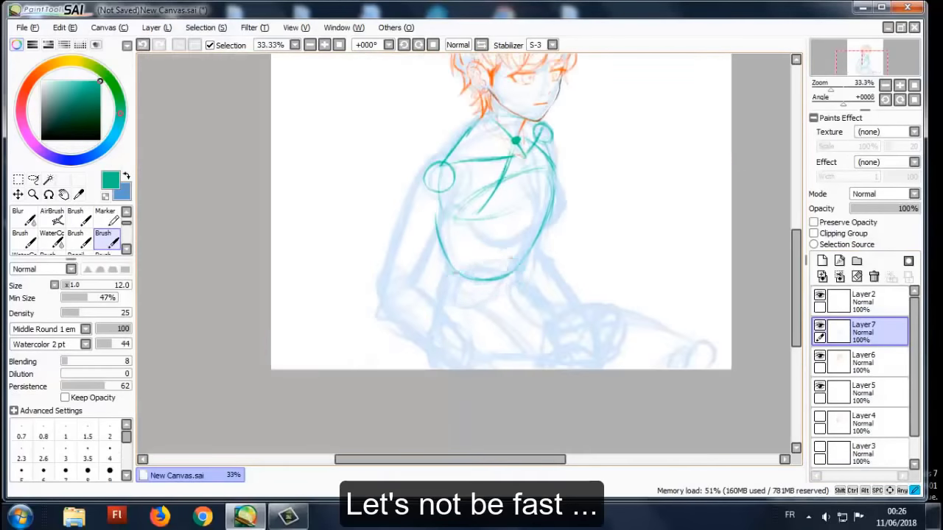
# - Sketch the lower ribcage and waist guide lines in green on Layer7 at size 12, then hide that layer
pyautogui.moveTo(520, 265); pyautogui.dragTo(451, 274)
pyautogui.moveTo(446, 289); pyautogui.dragTo(442, 338)
pyautogui.moveTo(530, 284); pyautogui.dragTo(555, 314)
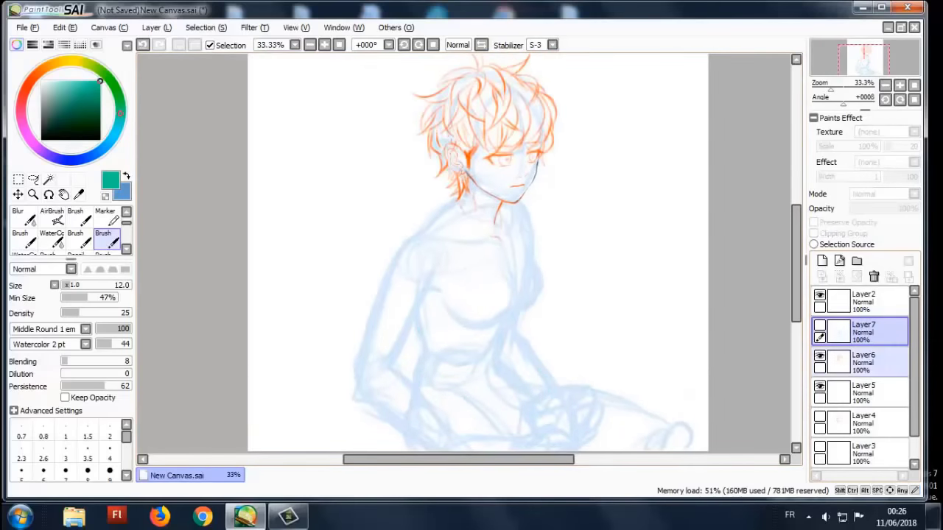
# - Draw the near shoulder, armpit and inner upper-arm lines in orange on Layer6 at size 12
pyautogui.click(862, 361)
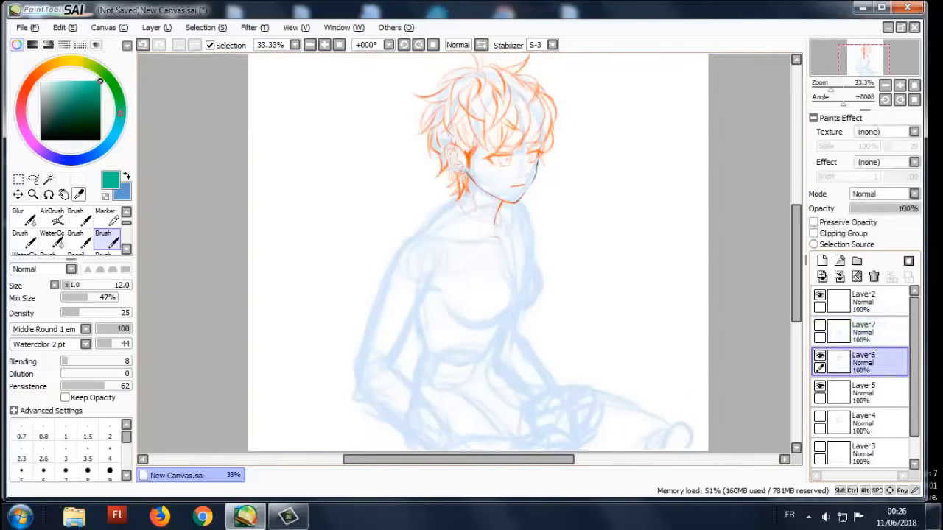
pyautogui.scroll(3, 472, 176)
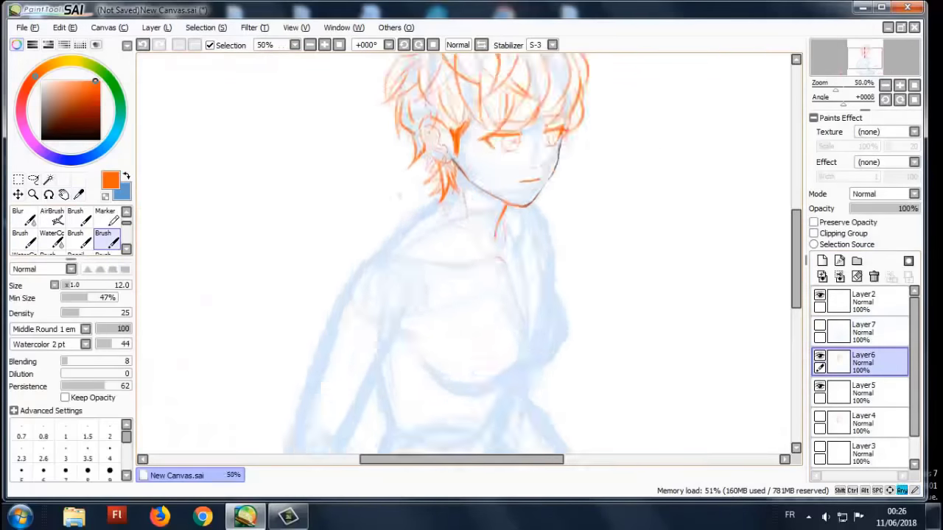
pyautogui.scroll(-1, 578, 224)
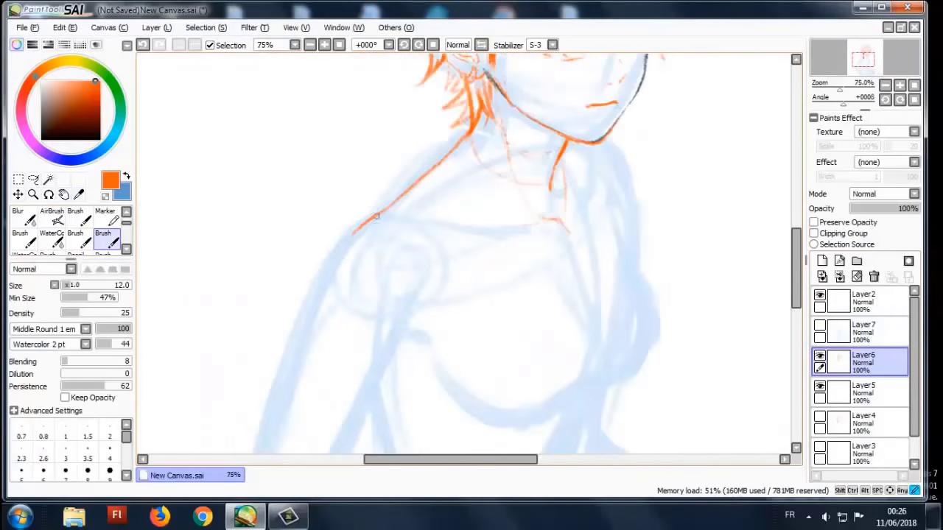
pyautogui.scroll(-1, 411, 227)
pyautogui.moveTo(411, 303)
pyautogui.mouseDown()
pyautogui.moveTo(398, 305)
pyautogui.moveTo(429, 193)
pyautogui.mouseUp()
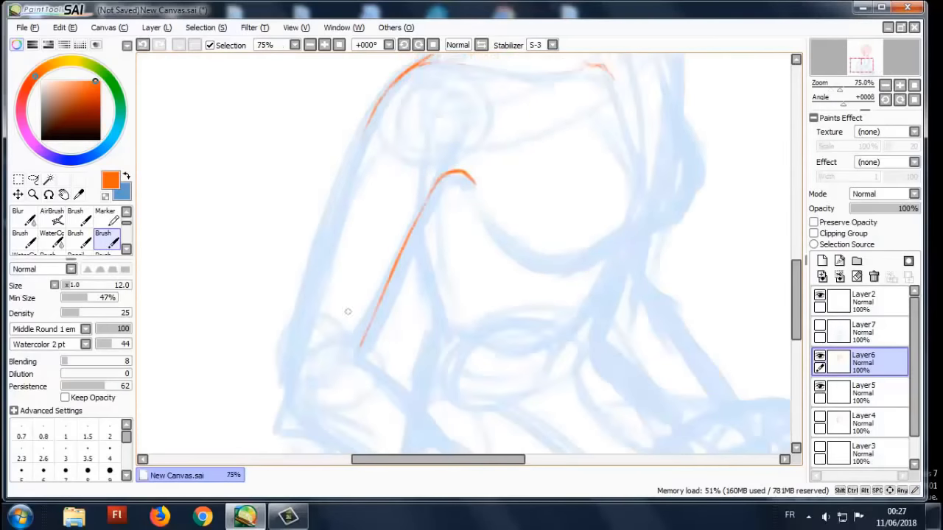
# - Draw the near arm's outer edge to the elbow and both forearm edges down to the wrist
pyautogui.scroll(-1, 316, 272)
pyautogui.scroll(2, 283, 245)
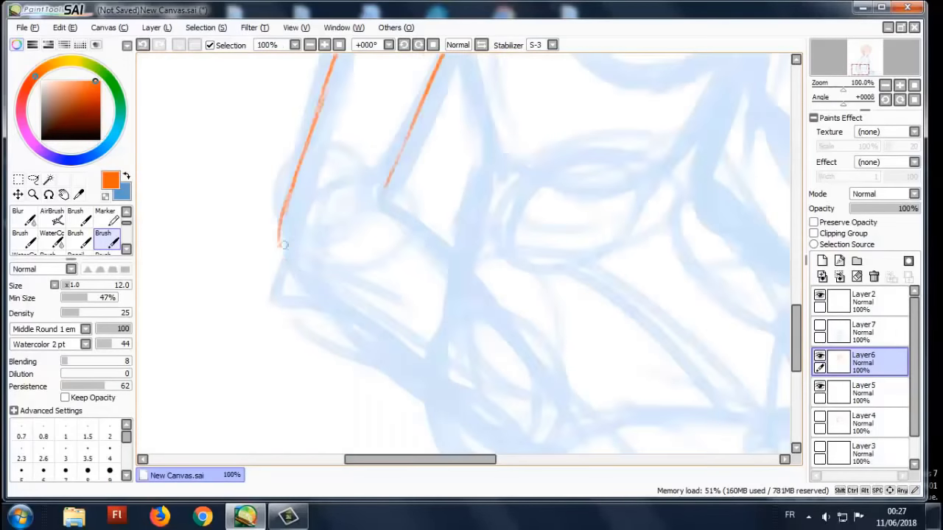
pyautogui.moveTo(308, 282); pyautogui.dragTo(493, 401)
pyautogui.moveTo(383, 189); pyautogui.dragTo(558, 394)
pyautogui.moveTo(592, 437); pyautogui.dragTo(541, 364)
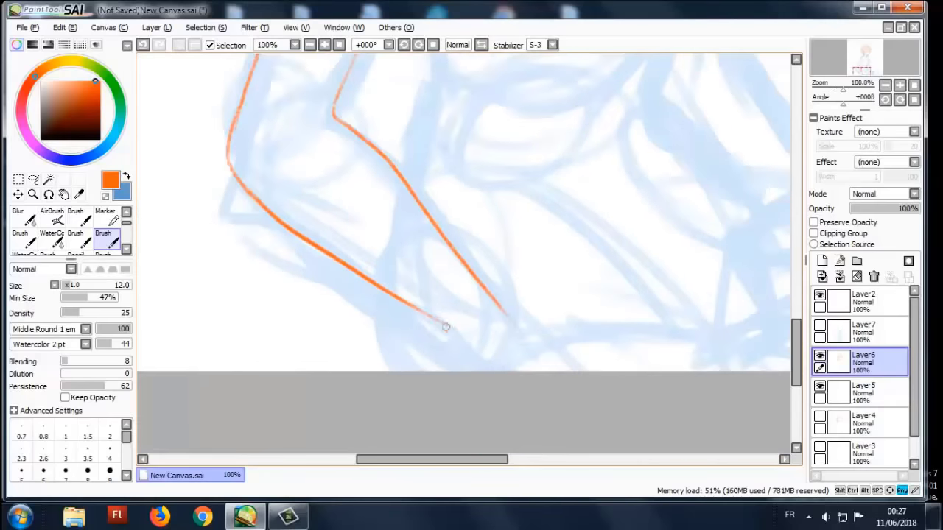
pyautogui.moveTo(510, 318); pyautogui.dragTo(578, 372)
# - Draw the far shoulder contour curving down from the chin
pyautogui.scroll(-3, 516, 331)
pyautogui.scroll(3, 469, 182)
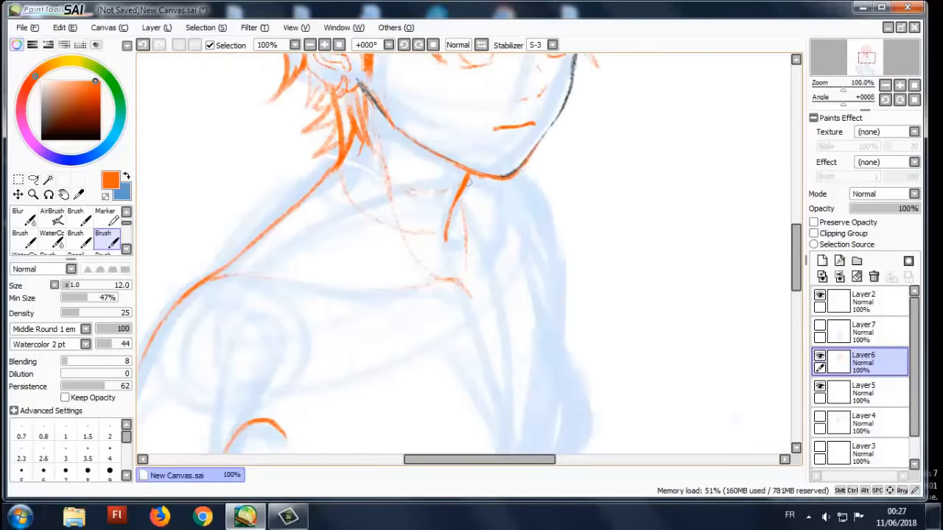
pyautogui.scroll(-4, 556, 237)
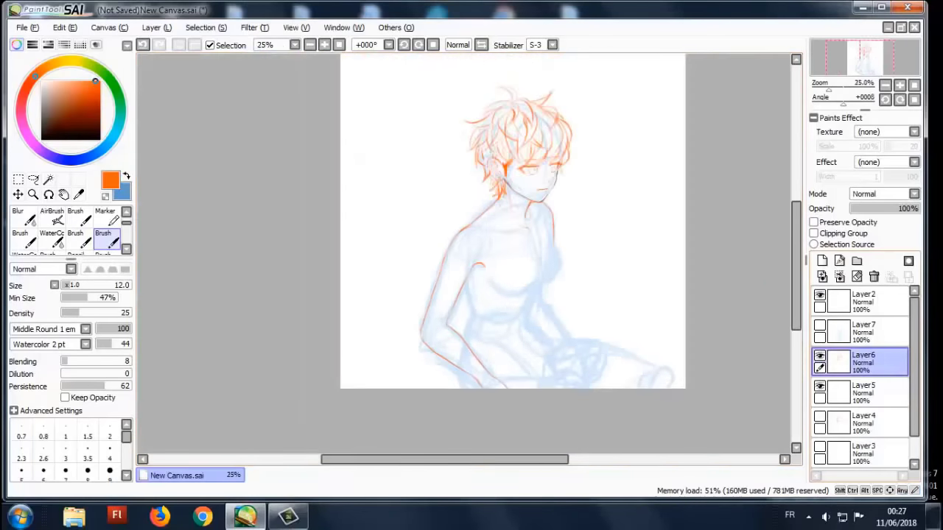
# - Hide the Layer1 pose sketch to examine the orange line drawing alone, then show it again
pyautogui.click(819, 386)
pyautogui.scroll(-1, 862, 383)
pyautogui.click(819, 450)
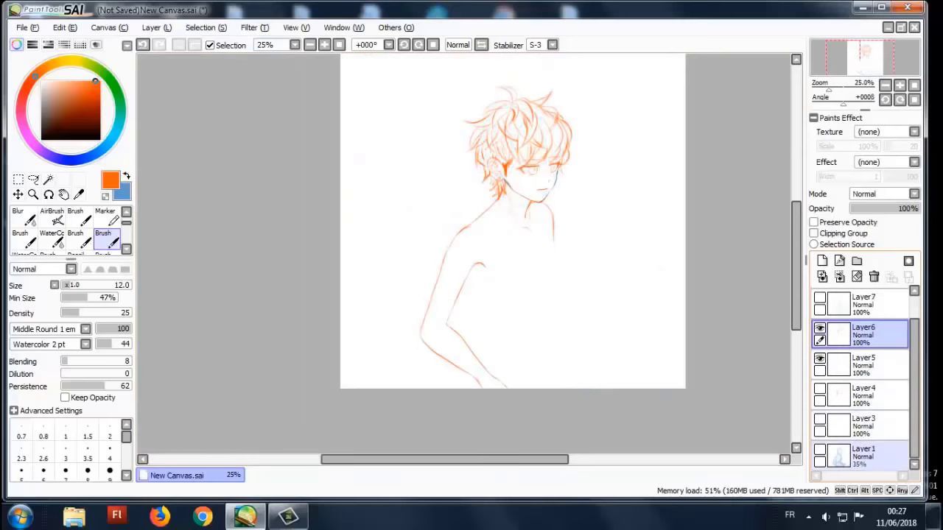
pyautogui.click(819, 450)
# - Draw the outer chest contour below the far shoulder and the chest's inner underside curve
pyautogui.scroll(4, 536, 202)
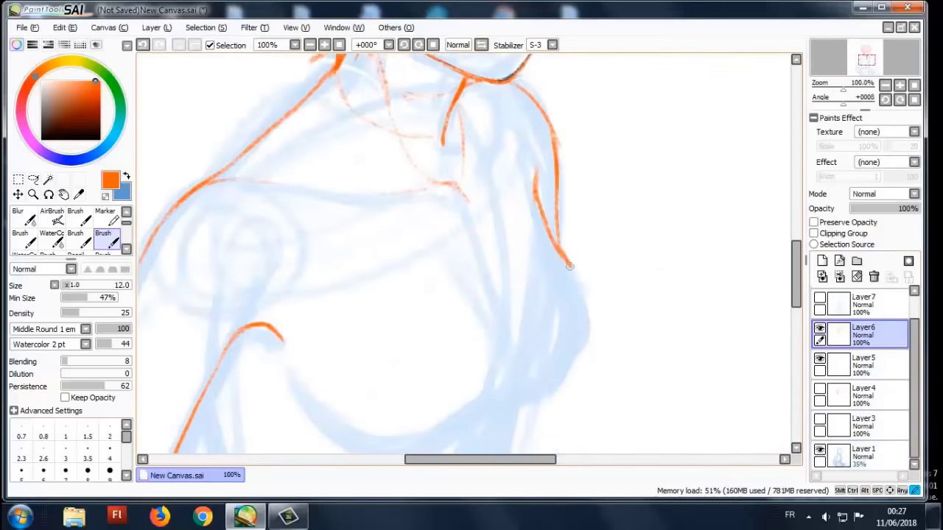
pyautogui.scroll(-3, 512, 401)
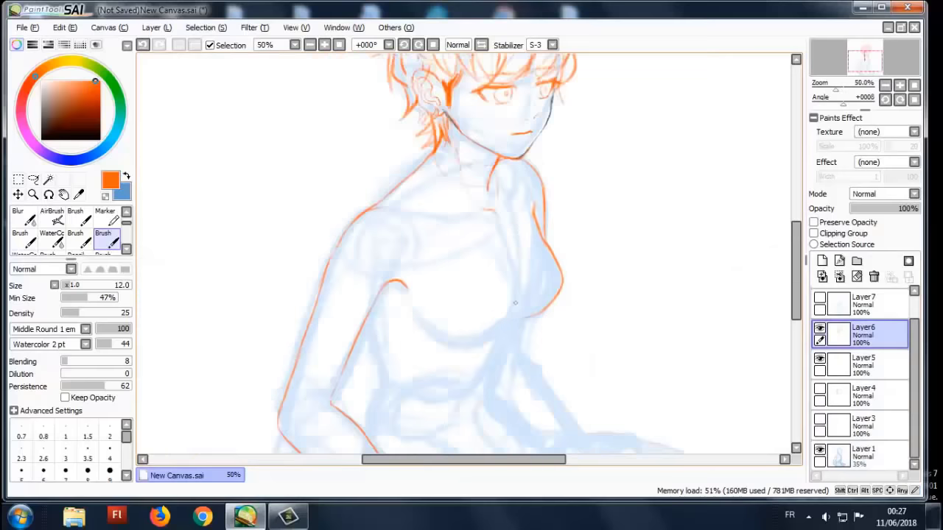
pyautogui.scroll(2, 518, 228)
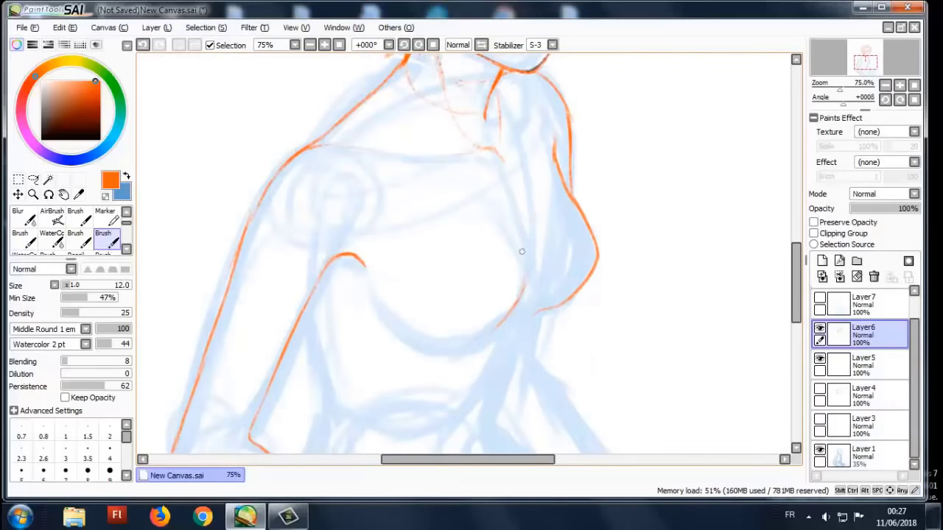
# - Draw both side lines of the torso from below the chest through the waist to the hips
pyautogui.scroll(-1, 522, 251)
pyautogui.scroll(1, 408, 213)
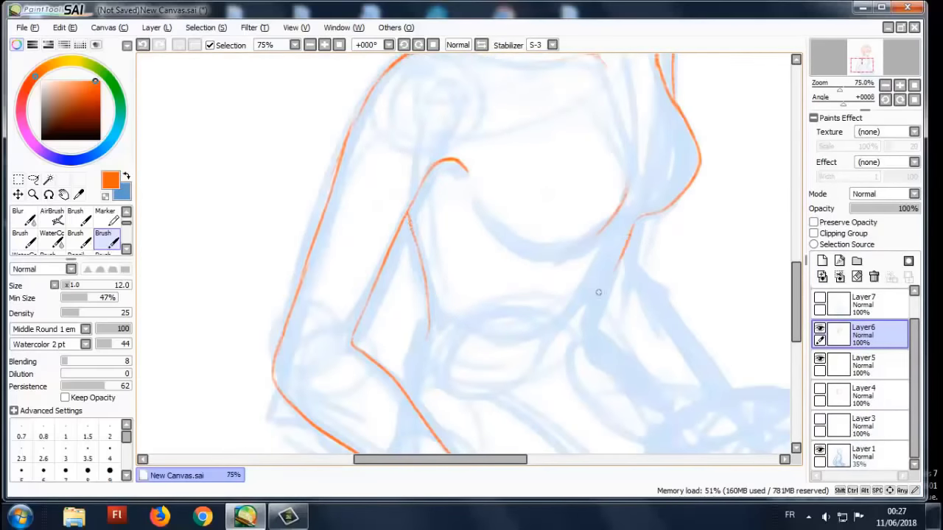
pyautogui.scroll(-1, 405, 402)
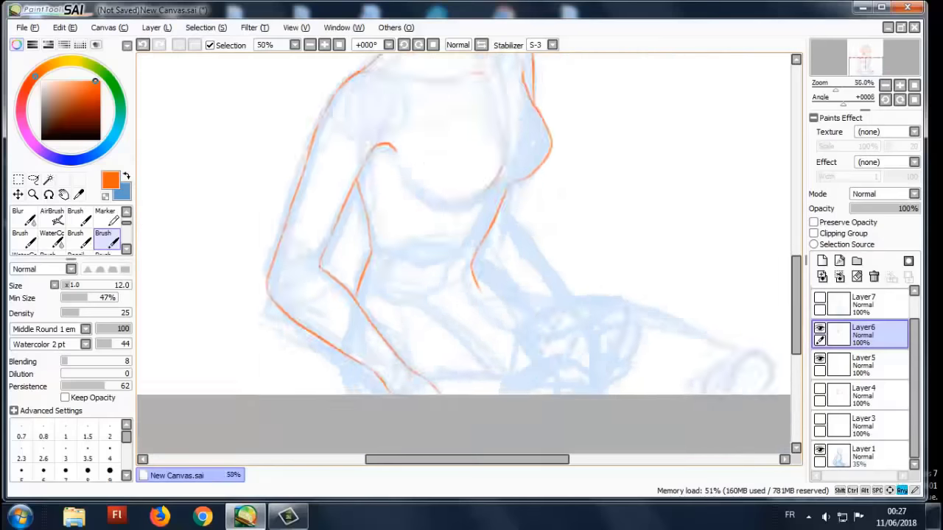
# - Draw the two edges of the far forearm from the waist down toward the lap
pyautogui.scroll(1, 529, 165)
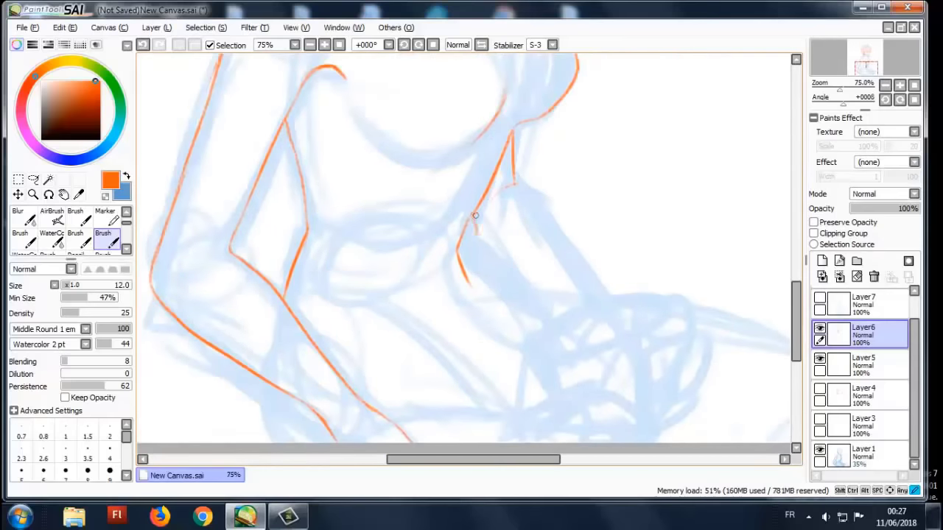
pyautogui.moveTo(475, 216); pyautogui.dragTo(568, 363)
pyautogui.moveTo(565, 245); pyautogui.dragTo(611, 350)
pyautogui.scroll(-3, 522, 365)
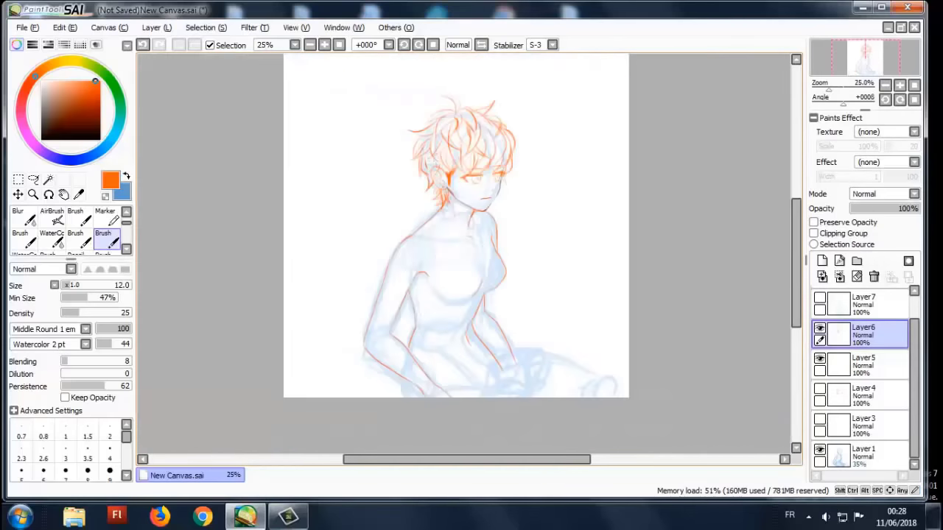
# - Draw the hip behind the near forearm, the far leg's thigh and knee, and the lap line beside the near wrist
pyautogui.scroll(3, 540, 402)
pyautogui.scroll(-2, 544, 302)
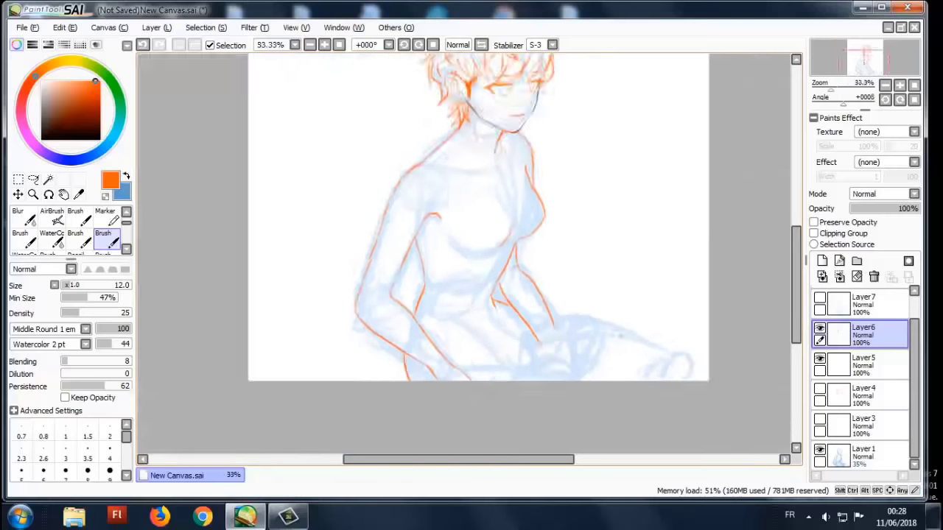
pyautogui.scroll(1, 544, 302)
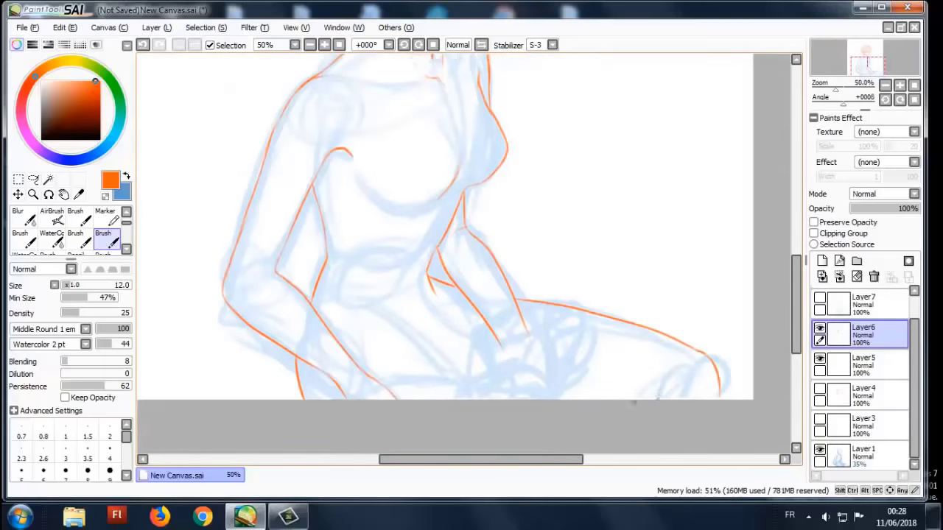
pyautogui.scroll(-1, 635, 401)
pyautogui.scroll(1, 501, 383)
pyautogui.moveTo(394, 358); pyautogui.dragTo(483, 368)
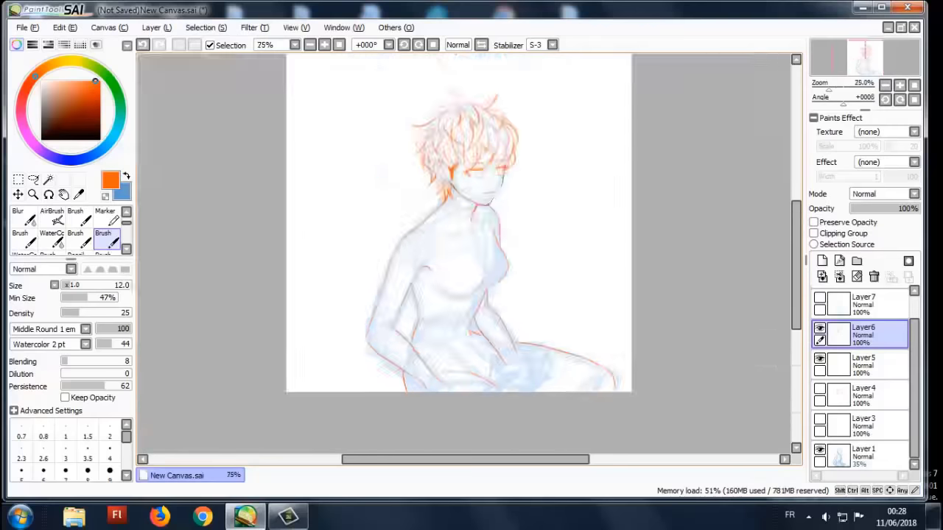
# - Reduce Layer6 to 30% opacity and add a new layer directly above it for redrawing the head
pyautogui.scroll(2, 472, 258)
pyautogui.scroll(-1, 471, 258)
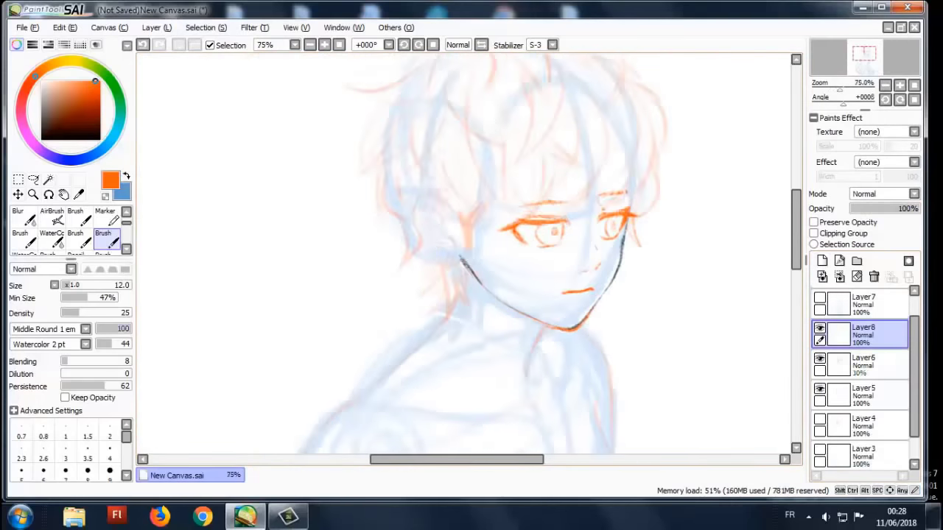
# - Draw a fitted shirt's round collar in blue around the neck base, with an inner curve and a lower band line
pyautogui.moveTo(503, 267); pyautogui.dragTo(386, 260)
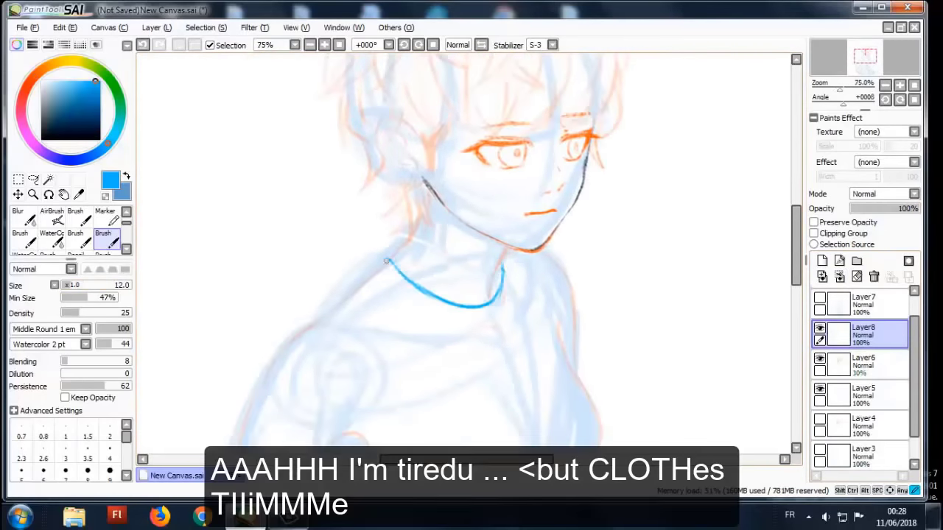
pyautogui.moveTo(516, 250); pyautogui.dragTo(512, 328)
pyautogui.moveTo(387, 294); pyautogui.dragTo(504, 335)
pyautogui.moveTo(442, 332)
pyautogui.mouseDown()
pyautogui.moveTo(442, 288)
pyautogui.moveTo(494, 276)
pyautogui.moveTo(567, 140)
pyautogui.mouseUp()
# - Outline the near shoulder and tight short sleeve with small wrinkled bumps, its cuff and the armhole seam
pyautogui.moveTo(508, 68); pyautogui.dragTo(350, 276)
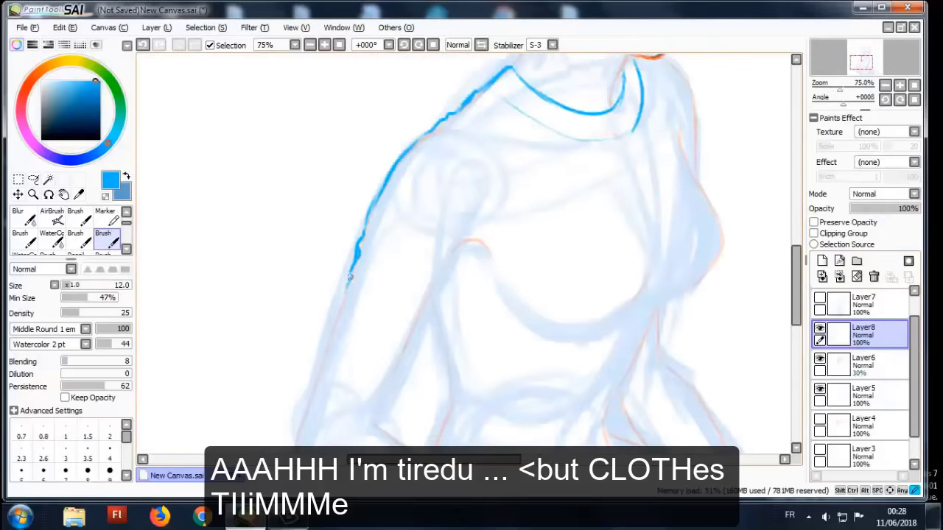
pyautogui.moveTo(417, 325); pyautogui.dragTo(456, 254)
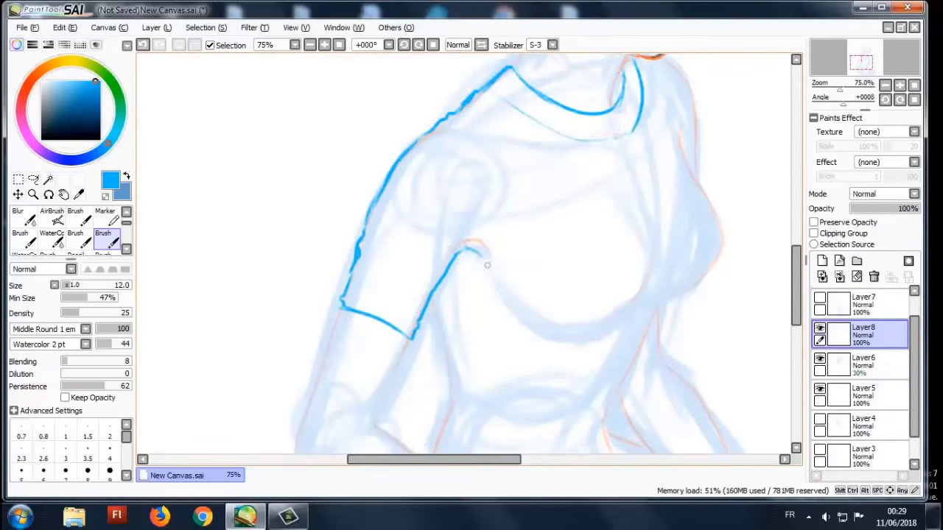
pyautogui.scroll(1, 457, 162)
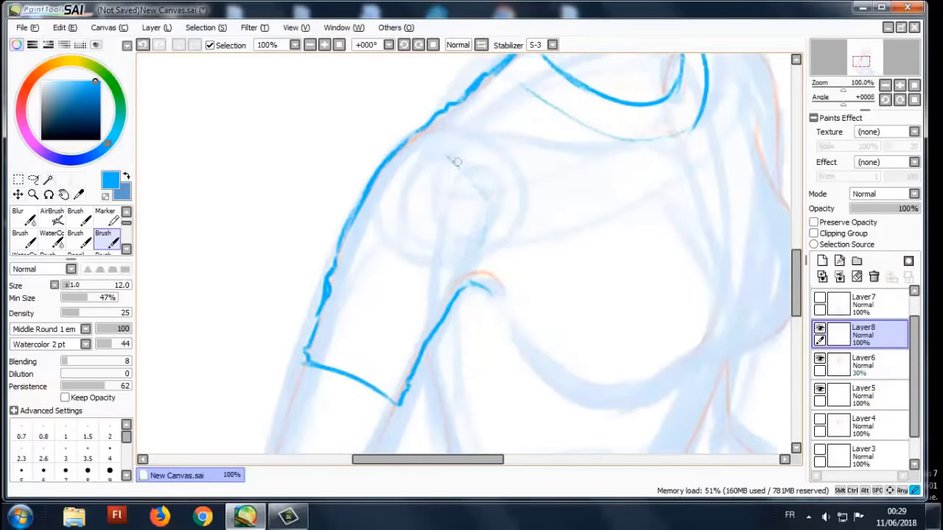
pyautogui.scroll(-2, 431, 168)
pyautogui.scroll(2, 435, 166)
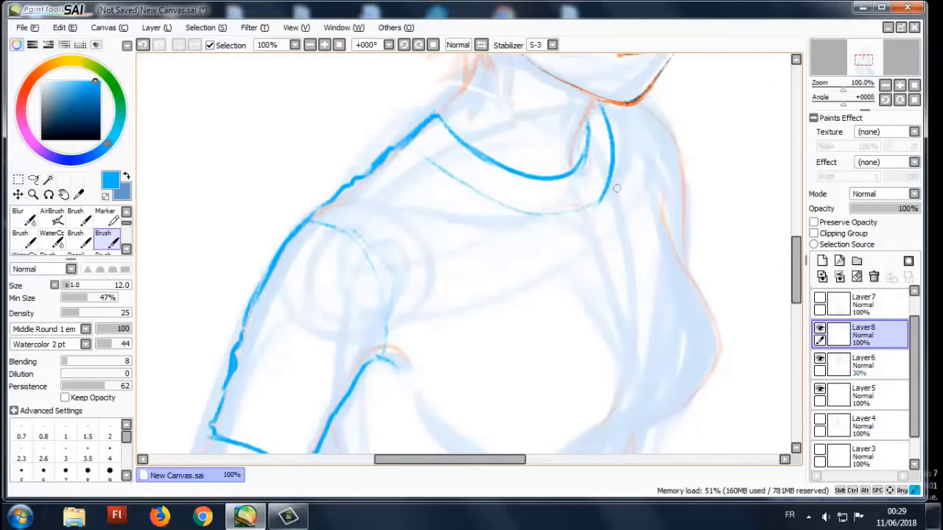
# - Draw the shirt's far shoulder and sleeve edge from below the chin to the upper chest
pyautogui.scroll(-2, 617, 189)
pyautogui.scroll(2, 536, 205)
pyautogui.scroll(1, 531, 116)
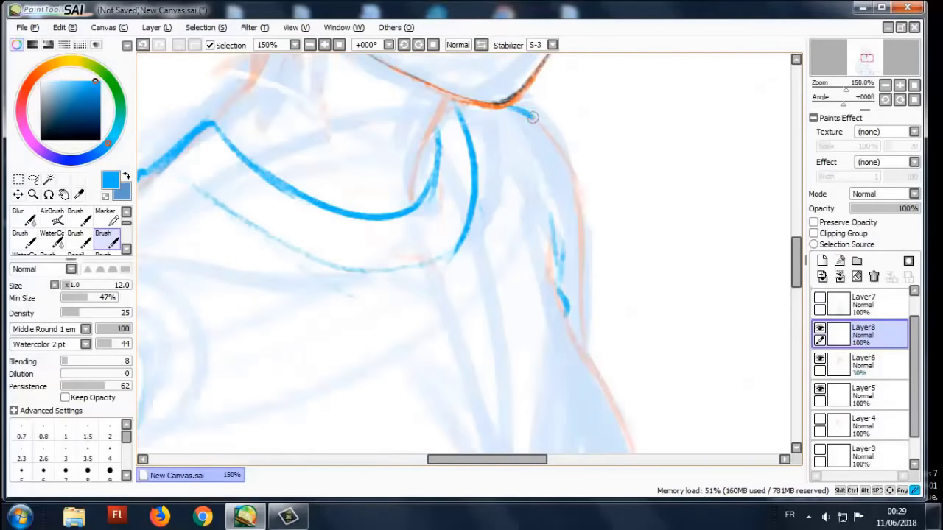
pyautogui.moveTo(578, 203); pyautogui.dragTo(593, 359)
pyautogui.scroll(-3, 549, 151)
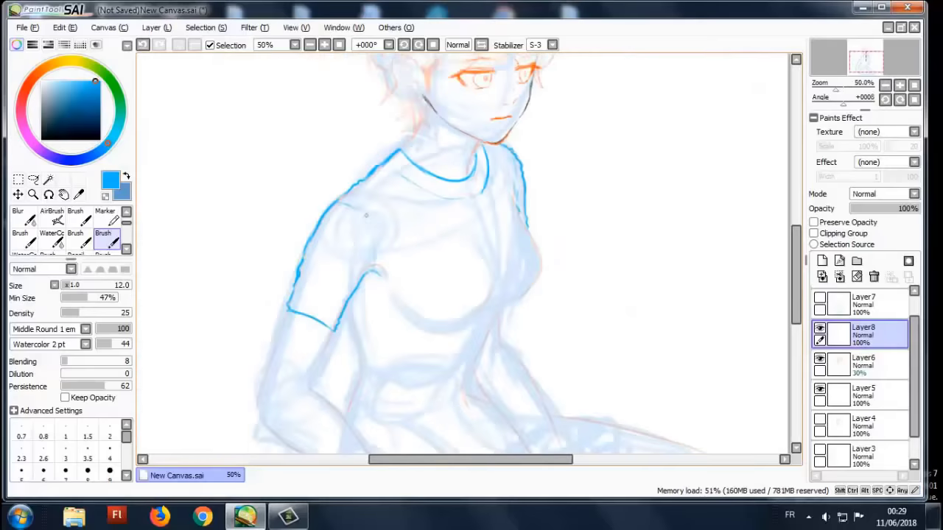
# - Outline the fitted shirt along the far side of the chest down to its underside
pyautogui.scroll(2, 579, 125)
pyautogui.moveTo(571, 121); pyautogui.dragTo(582, 177)
pyautogui.moveTo(598, 256); pyautogui.dragTo(555, 295)
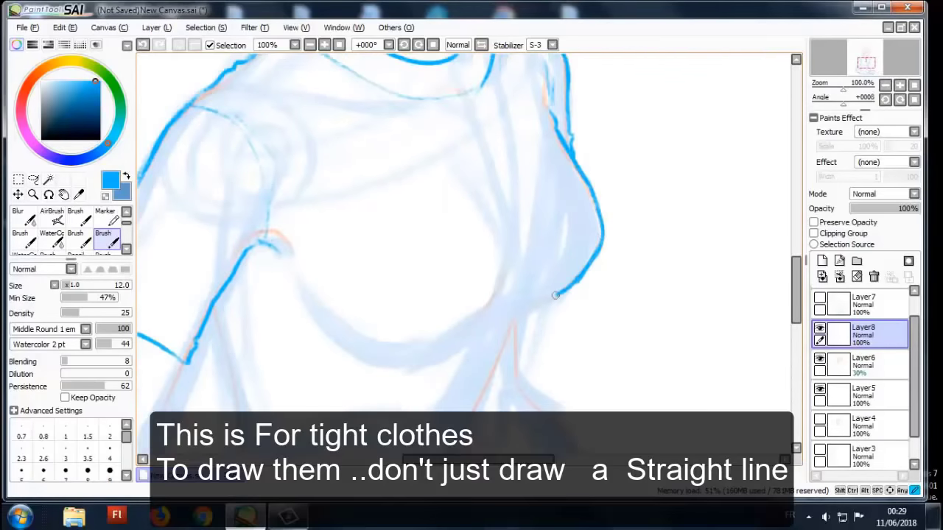
# - Draw both sides of the fitted shirt with wrinkled bumps down to the waist and close it with a curved hem
pyautogui.moveTo(234, 321); pyautogui.dragTo(319, 210)
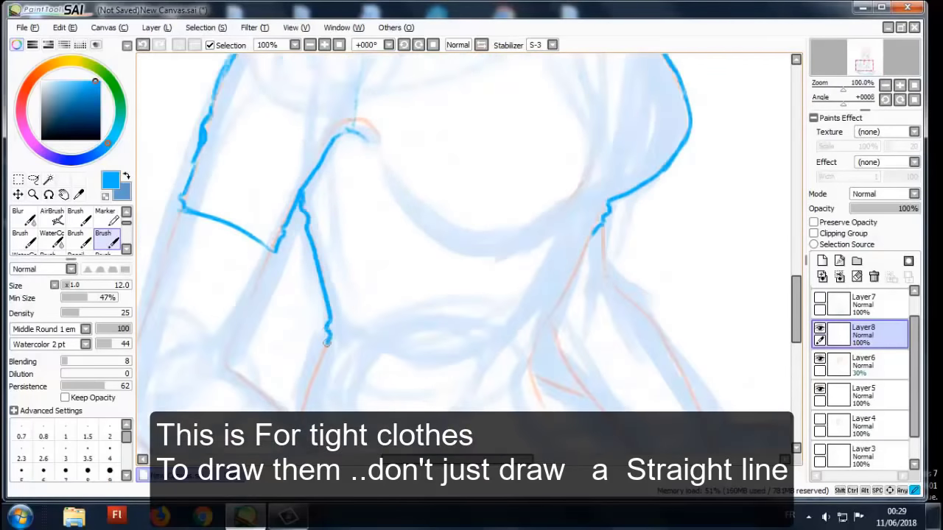
pyautogui.moveTo(540, 344); pyautogui.dragTo(537, 378)
pyautogui.scroll(-3, 537, 377)
pyautogui.scroll(3, 560, 413)
pyautogui.moveTo(470, 259)
pyautogui.mouseDown()
pyautogui.moveTo(490, 269)
pyautogui.moveTo(372, 383)
pyautogui.mouseUp()
pyautogui.scroll(-3, 243, 279)
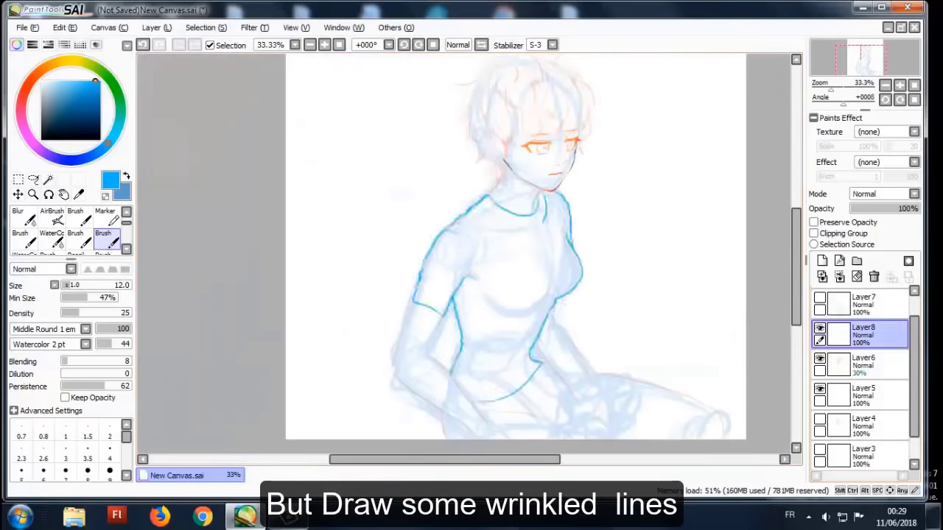
# - Hide Layer6 and draw fine orange wrinkles around the near armpit, sleeve and collar with a size 6 brush
pyautogui.click(820, 359)
pyautogui.scroll(3, 516, 221)
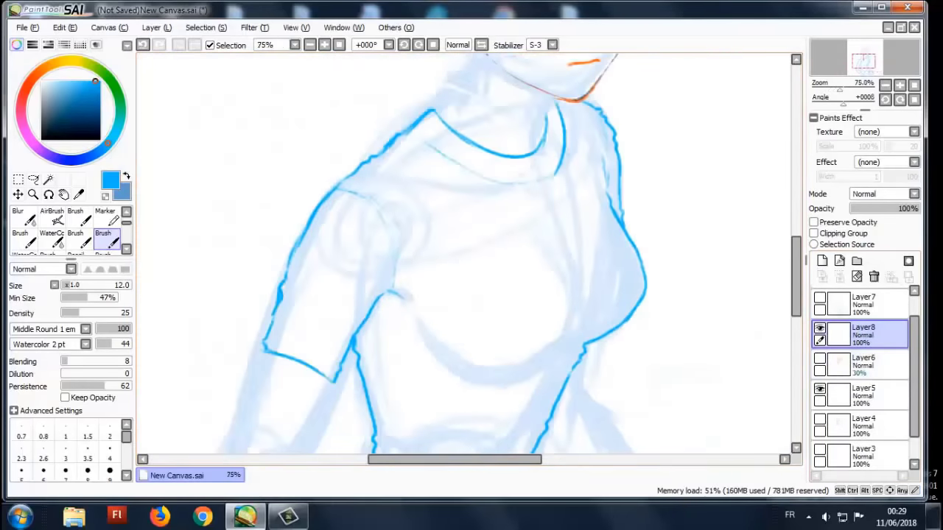
pyautogui.keyDown('alt'); pyautogui.click(575, 59); pyautogui.keyUp('alt')
pyautogui.click(44, 470)
pyautogui.moveTo(358, 189); pyautogui.dragTo(363, 254)
pyautogui.scroll(1, 471, 251)
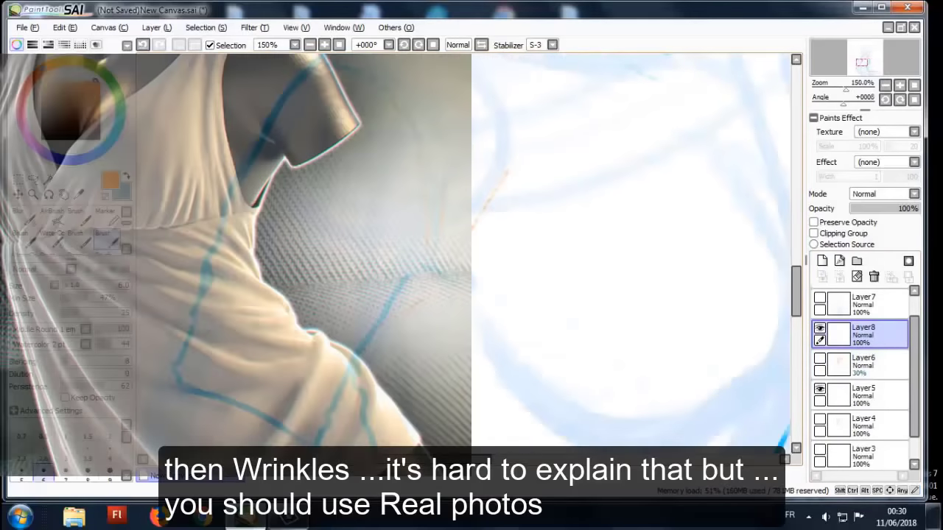
pyautogui.scroll(-4, 462, 209)
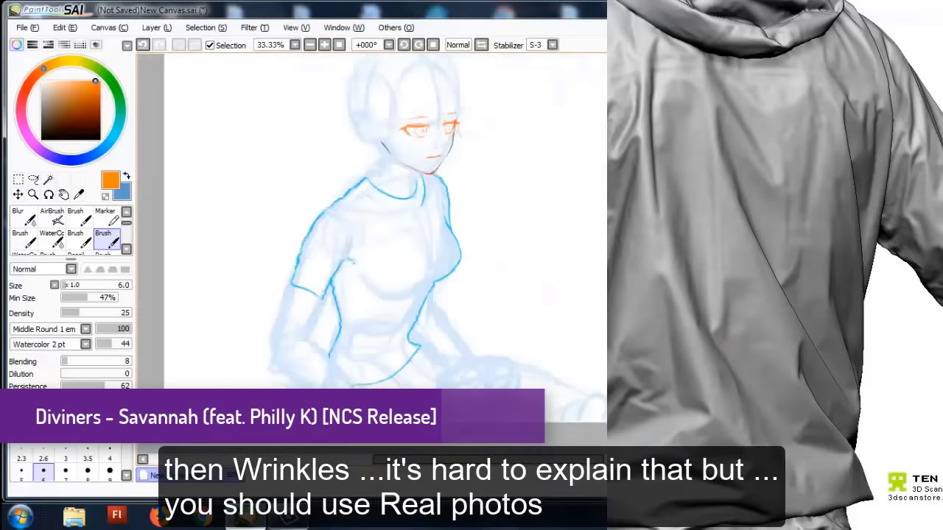
pyautogui.scroll(4, 463, 209)
pyautogui.scroll(-2, 462, 209)
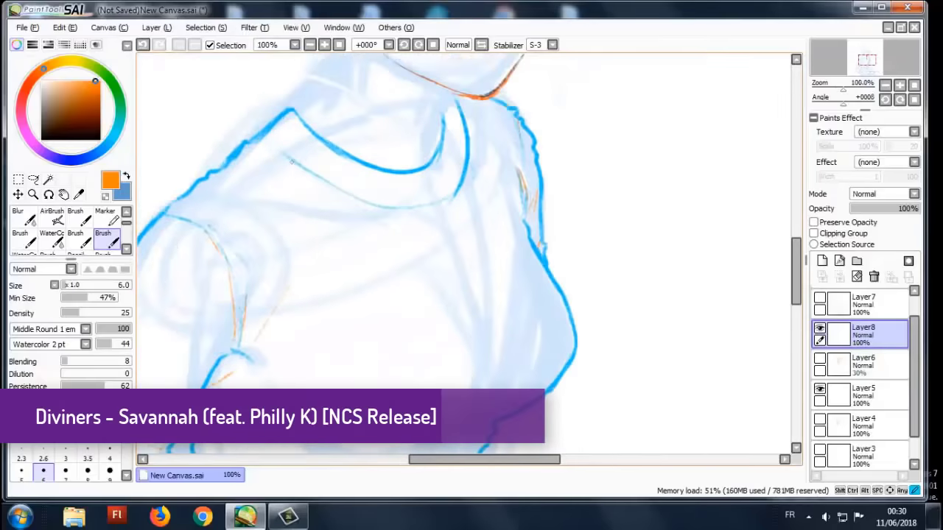
# - Draw orange folds under the chest and beside the near armpit with a size 13 brush
pyautogui.scroll(-1, 463, 208)
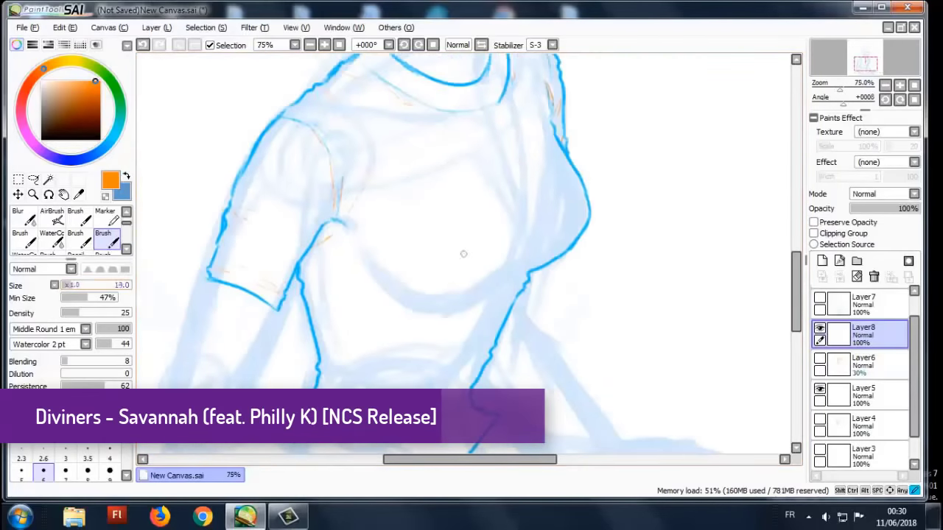
pyautogui.scroll(1, 325, 264)
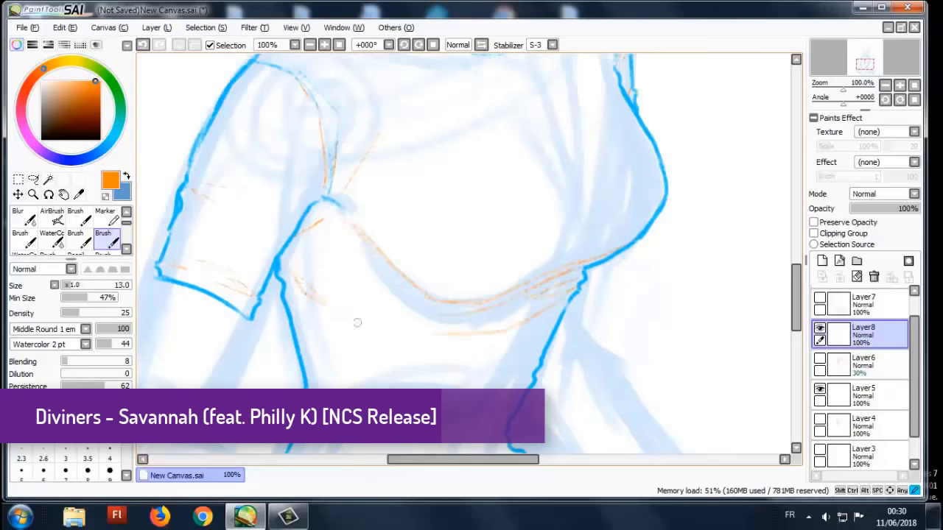
pyautogui.scroll(-1, 357, 322)
# - Draw orange folds across the waist and hem, and partly erase them with a transparent size 56 brush
pyautogui.scroll(1, 437, 364)
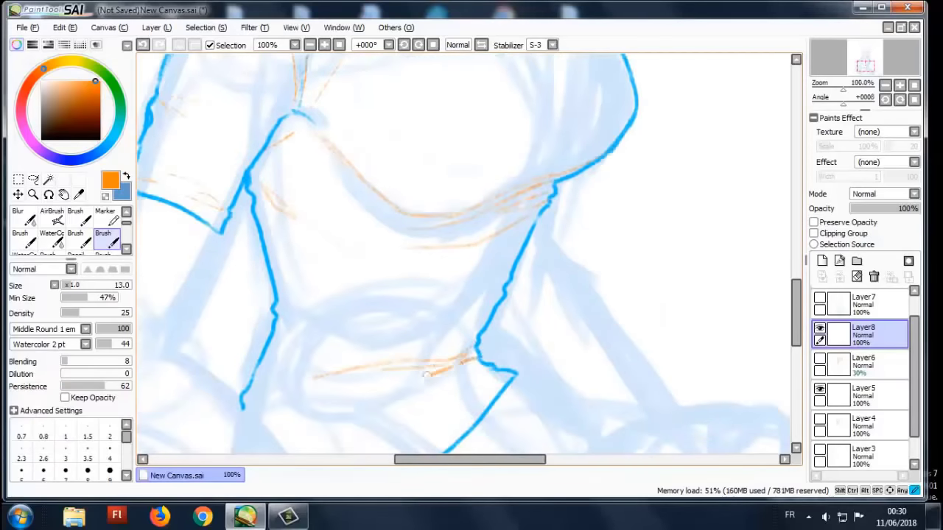
pyautogui.scroll(-1, 465, 339)
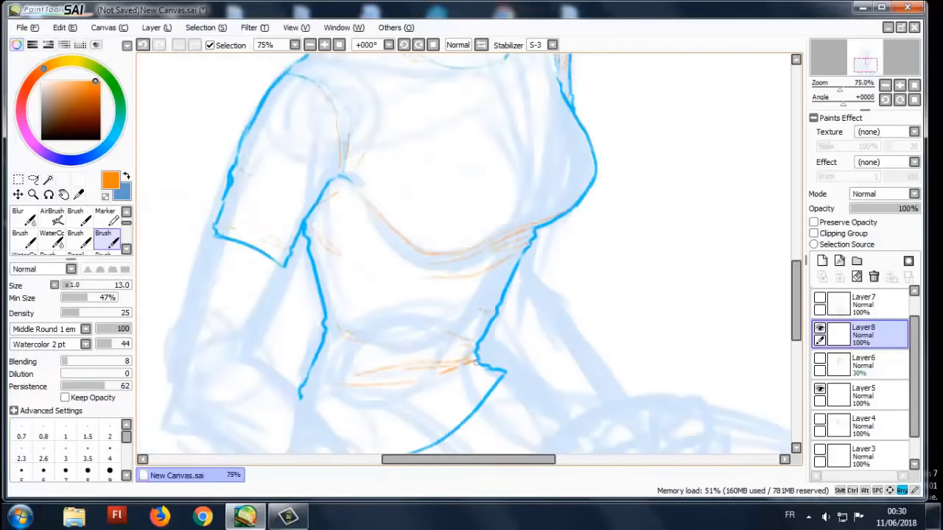
pyautogui.moveTo(304, 397); pyautogui.dragTo(299, 352)
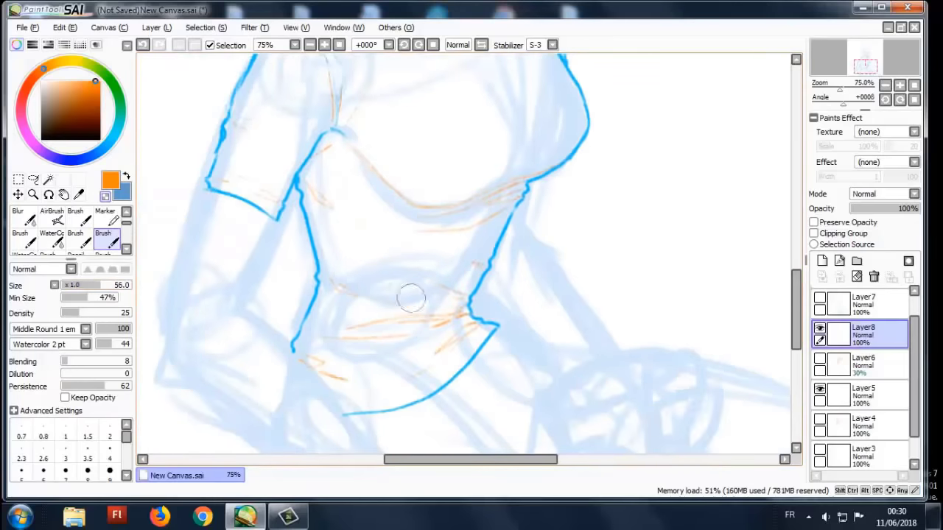
pyautogui.scroll(3, 401, 241)
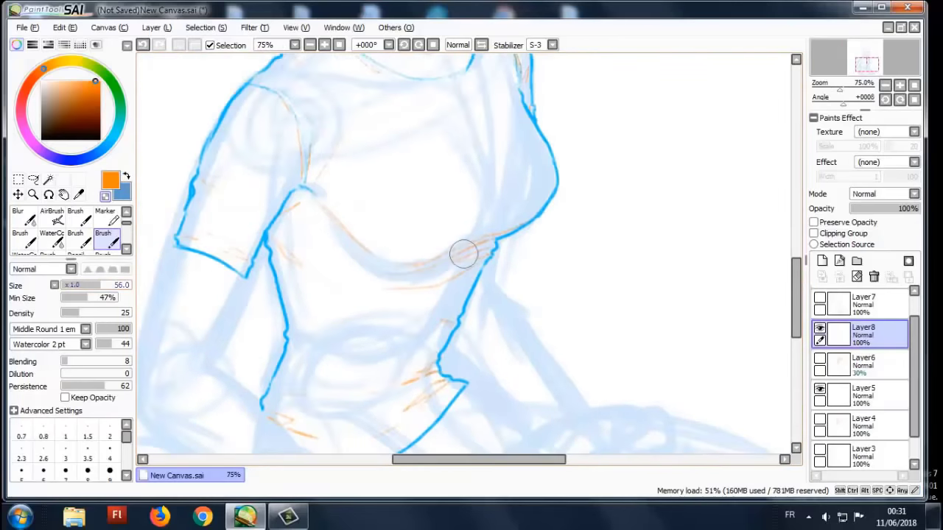
# - Add short orange folds on the far side of the chest with a size 10 brush
pyautogui.scroll(1, 341, 224)
pyautogui.moveTo(324, 234); pyautogui.dragTo(284, 348)
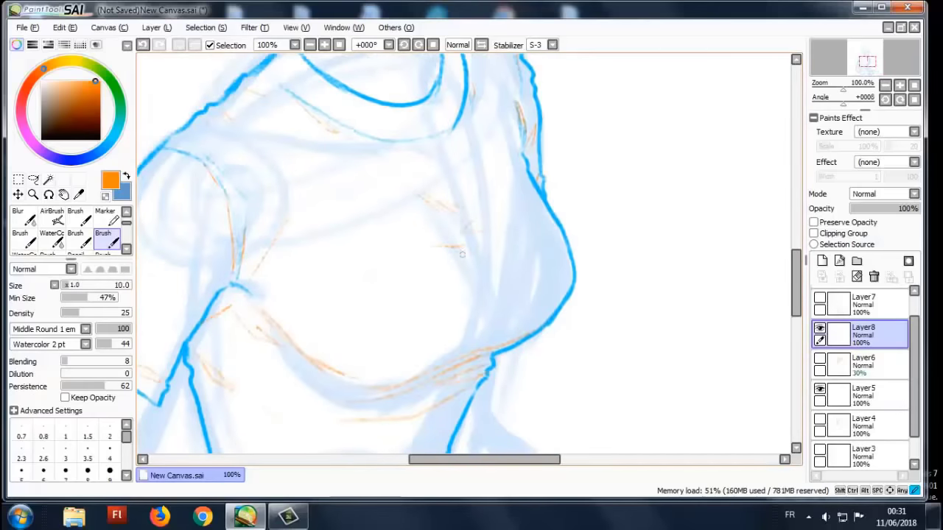
pyautogui.scroll(-2, 484, 268)
pyautogui.scroll(-1, 862, 398)
# - Hide Layer1, then lasso the folds under the chest and adjust them with a transform
pyautogui.click(820, 450)
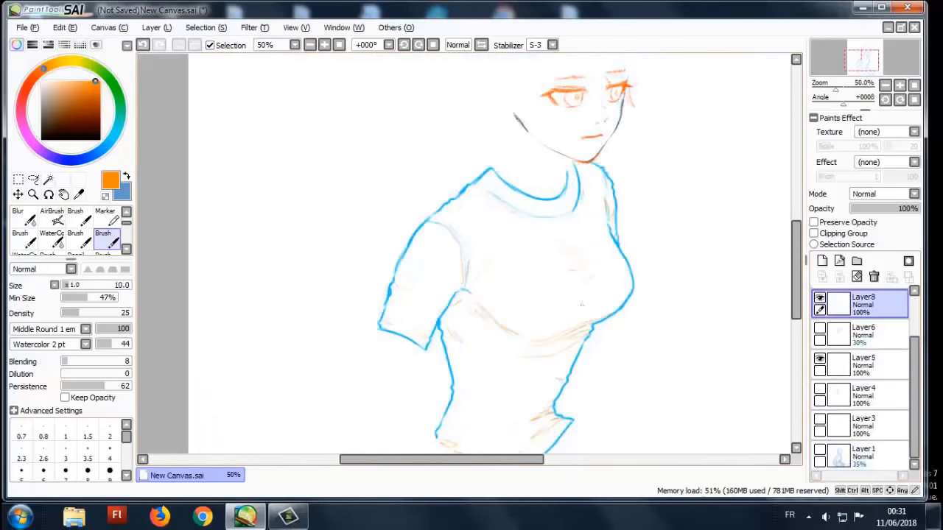
pyautogui.scroll(-1, 611, 276)
pyautogui.scroll(1, 611, 275)
pyautogui.press('l')
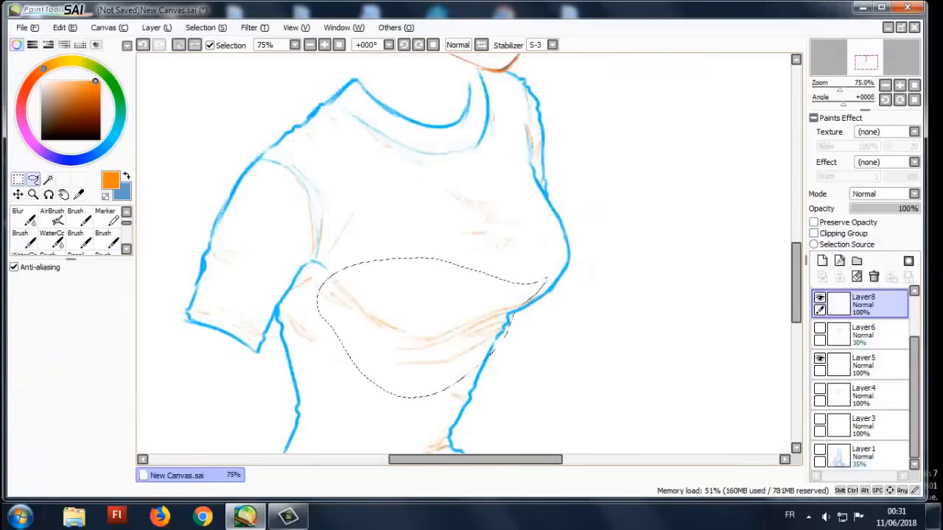
pyautogui.hotkey('ctrl', 't')
pyautogui.scroll(-2, 455, 258)
pyautogui.press('Return')
pyautogui.scroll(1, 455, 258)
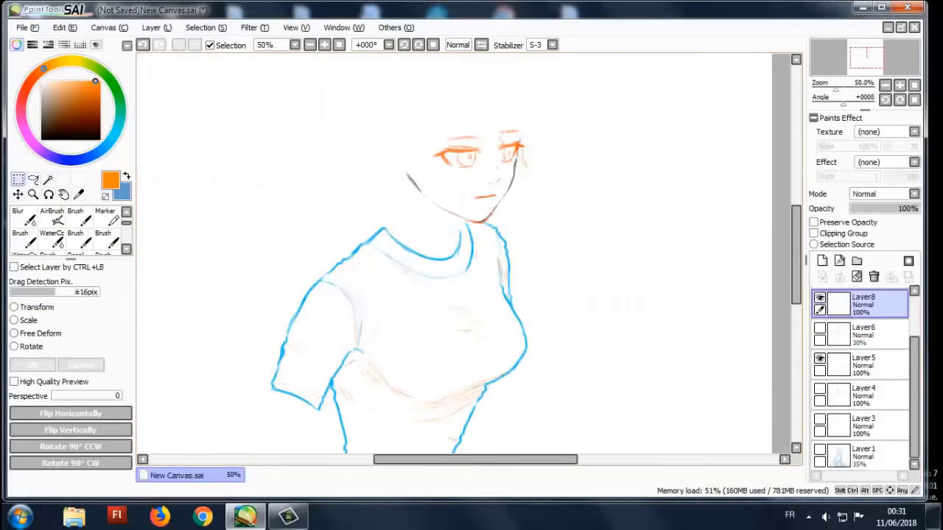
# - Show the Layer6 body outline again and raise its opacity to 48%
pyautogui.click(820, 388)
pyautogui.click(820, 388)
pyautogui.click(820, 328)
pyautogui.scroll(-1, 454, 258)
pyautogui.click(870, 335)
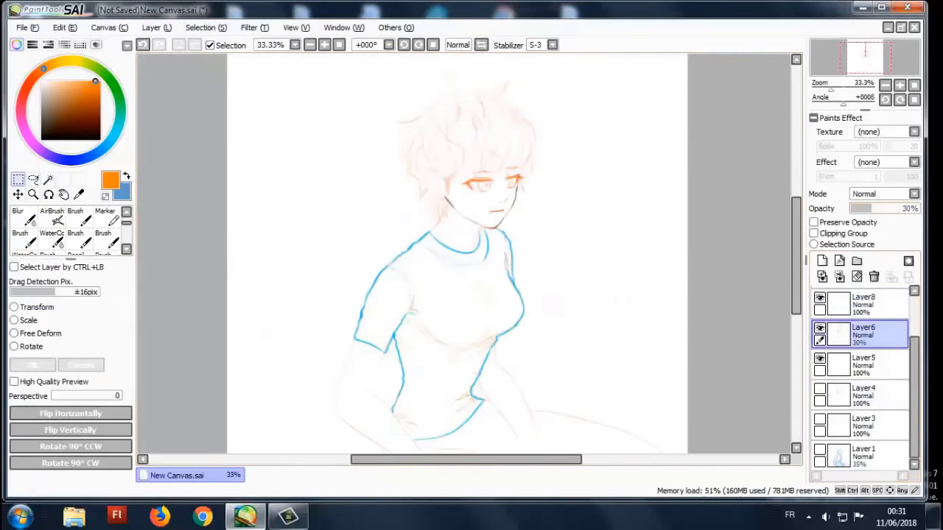
pyautogui.moveTo(872, 208); pyautogui.dragTo(884, 208)
# - Hide the fitted shirt on Layer8 and add a new layer above it for a baggy version
pyautogui.click(820, 298)
pyautogui.click(823, 260)
pyautogui.scroll(2, 479, 191)
# - Draw the baggy shirt's round collar in blue with a size 10 brush, adding a lower band line
pyautogui.press('x')
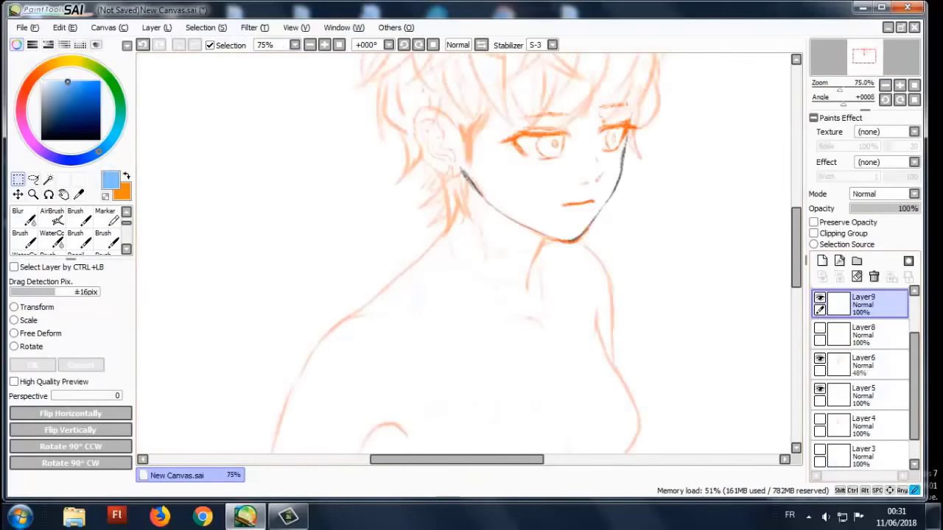
pyautogui.press('b')
pyautogui.scroll(1, 472, 221)
pyautogui.moveTo(368, 189); pyautogui.dragTo(589, 232)
pyautogui.moveTo(379, 232); pyautogui.dragTo(611, 295)
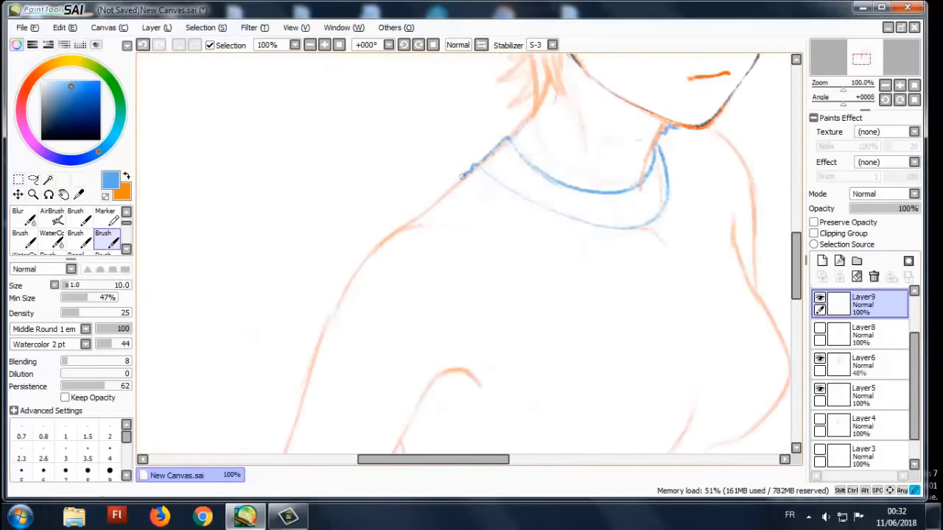
# - Draw the near shoulder and a loose short sleeve hanging away from the arm, with its cuff and armhole seam
pyautogui.scroll(-2, 463, 176)
pyautogui.moveTo(523, 56); pyautogui.dragTo(343, 275)
pyautogui.scroll(-1, 501, 287)
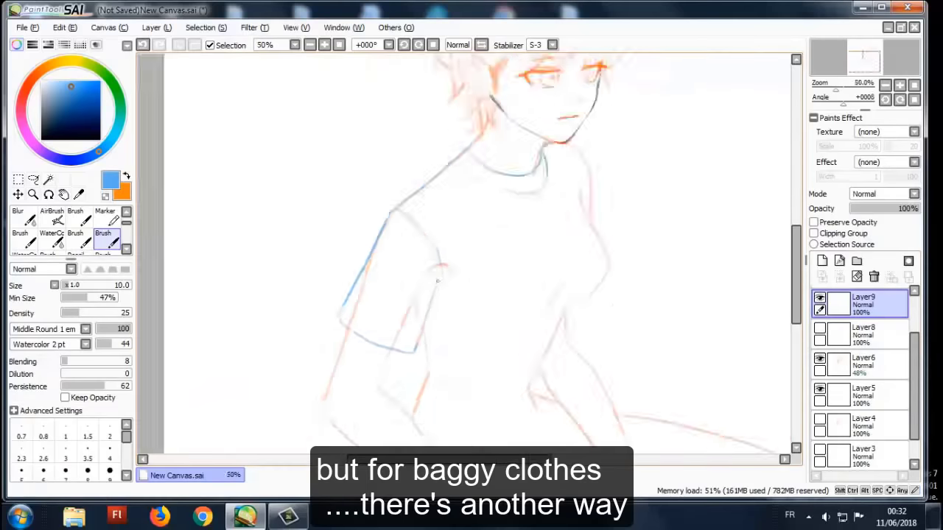
# - Draw the baggy shirt's far shoulder and loose sleeve edge from below the chin to the upper chest
pyautogui.scroll(1, 516, 258)
pyautogui.moveTo(508, 203); pyautogui.dragTo(545, 372)
pyautogui.scroll(1, 548, 353)
pyautogui.scroll(-1, 547, 354)
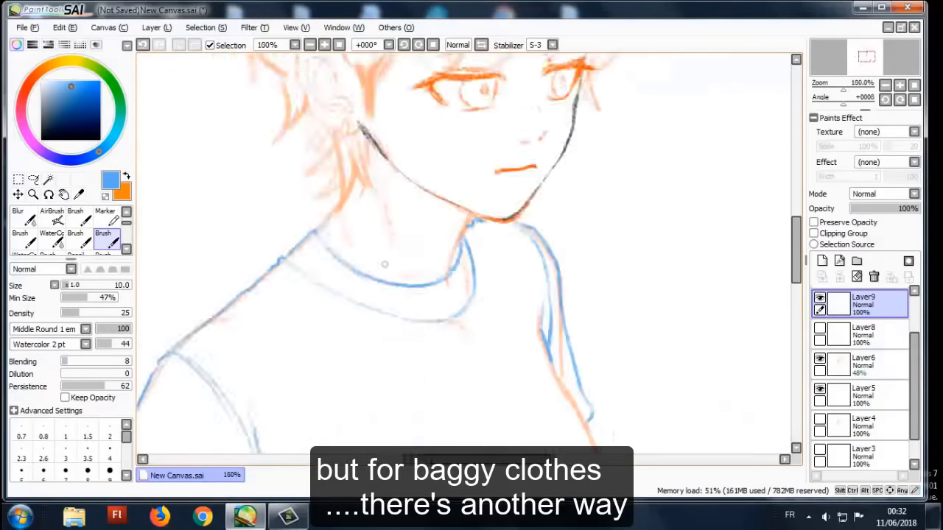
pyautogui.scroll(1, 515, 295)
pyautogui.scroll(-2, 501, 295)
# - Draw the loose fabric falling from the far side of the chest to the waist, with gathered folds there
pyautogui.moveTo(589, 136); pyautogui.dragTo(466, 377)
pyautogui.scroll(1, 466, 381)
pyautogui.moveTo(317, 394); pyautogui.dragTo(522, 291)
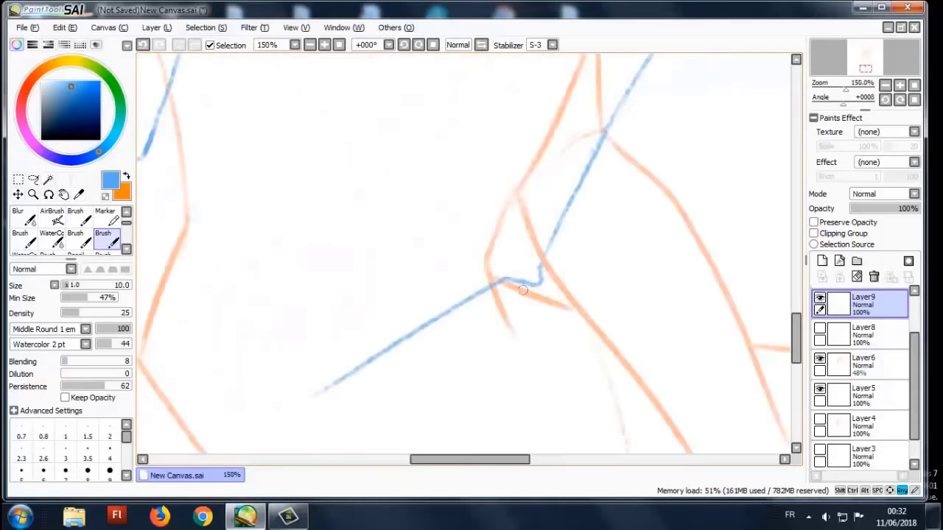
pyautogui.scroll(-1, 550, 323)
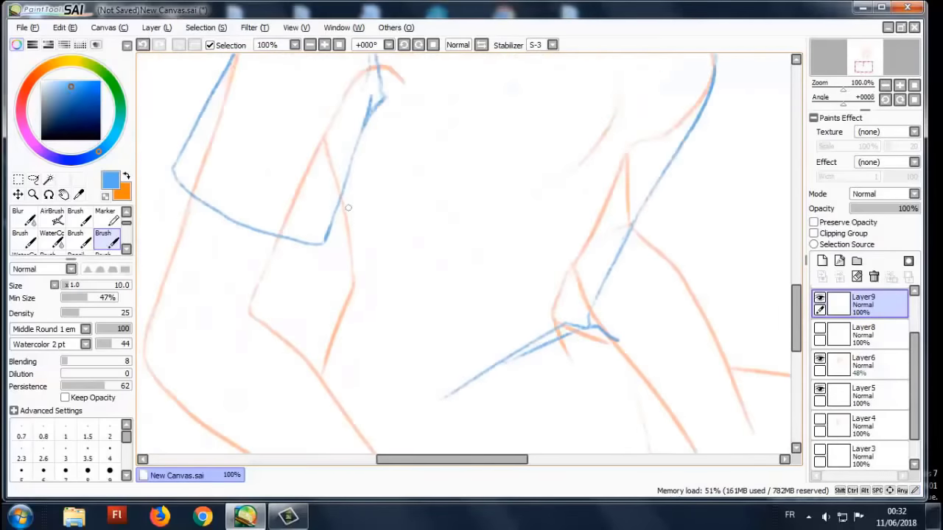
# - Draw the baggy shirt's near side from under the sleeve to the hip, with a bunched fold at the waist
pyautogui.scroll(1, 413, 280)
pyautogui.moveTo(337, 202); pyautogui.dragTo(359, 289)
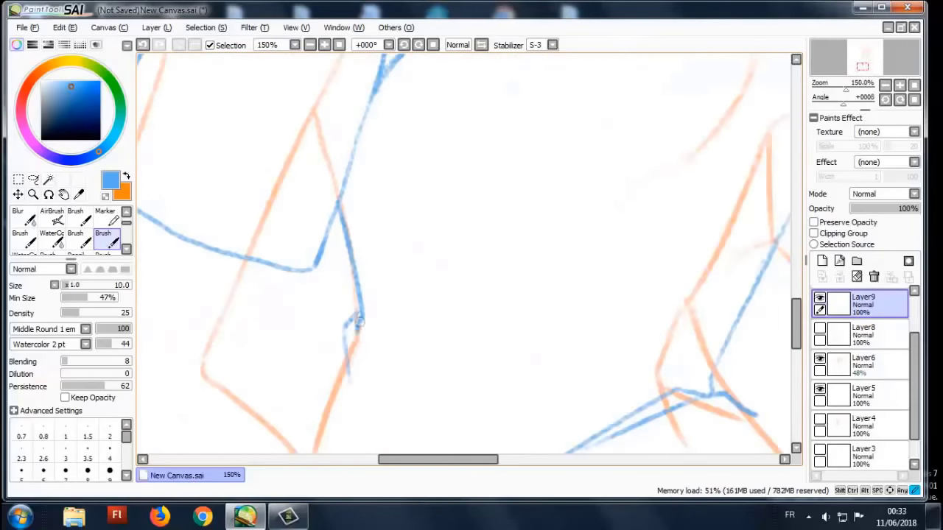
pyautogui.moveTo(362, 348); pyautogui.dragTo(414, 406)
pyautogui.scroll(-1, 414, 405)
pyautogui.scroll(1, 380, 280)
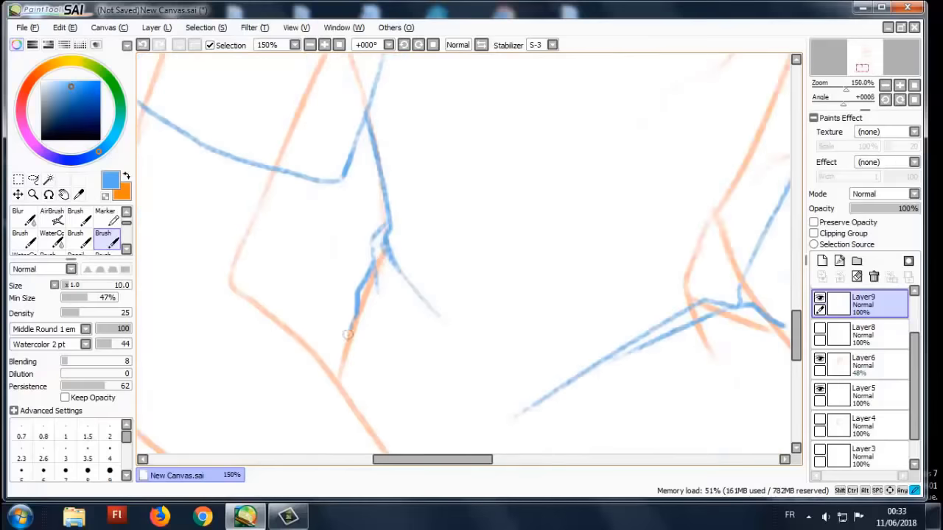
pyautogui.scroll(-3, 347, 334)
pyautogui.scroll(2, 347, 335)
# - Draw the baggy shirt's hem across the far hip and lap, comparing it with the body sketch hidden and shown
pyautogui.scroll(-3, 347, 335)
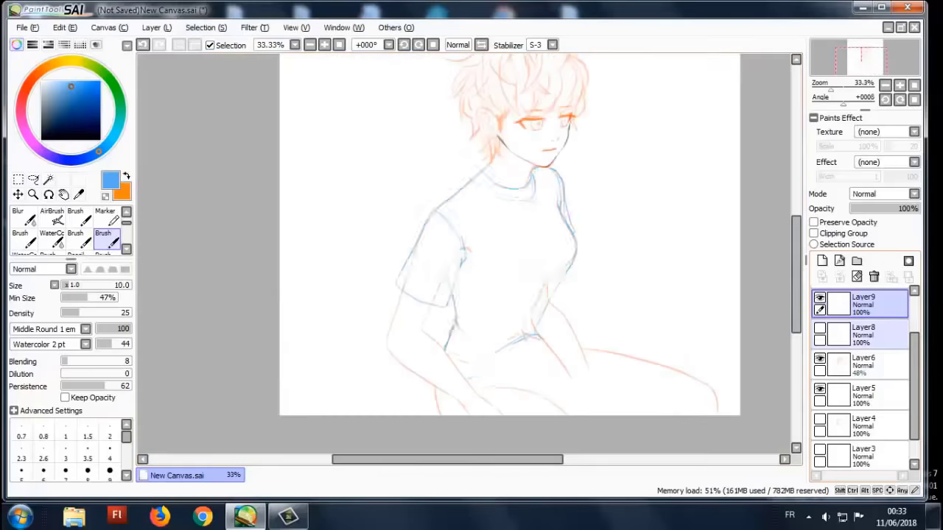
pyautogui.scroll(3, 567, 336)
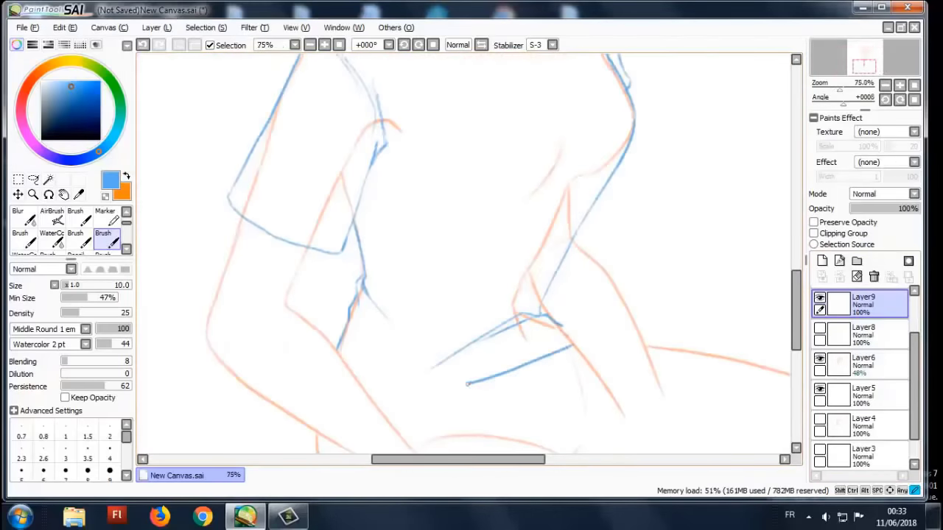
pyautogui.scroll(-3, 389, 417)
pyautogui.click(820, 359)
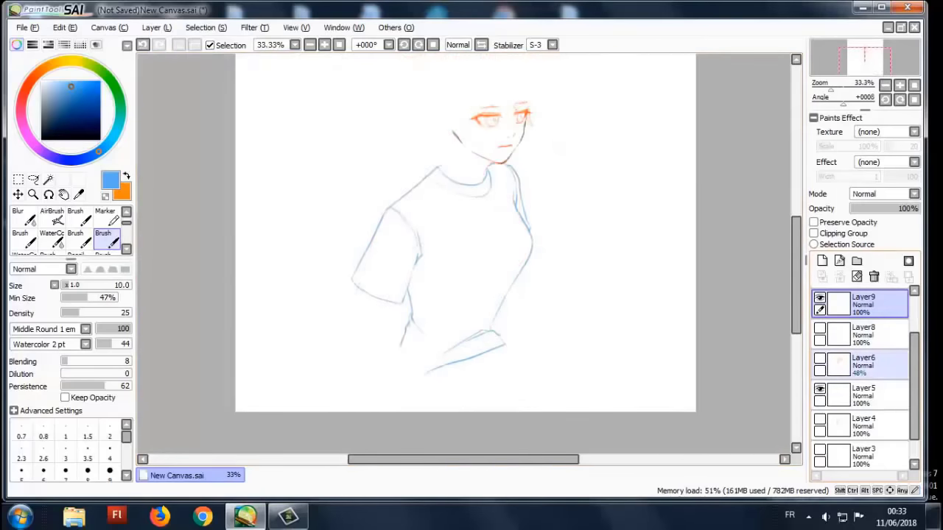
pyautogui.scroll(1, 511, 230)
pyautogui.click(820, 359)
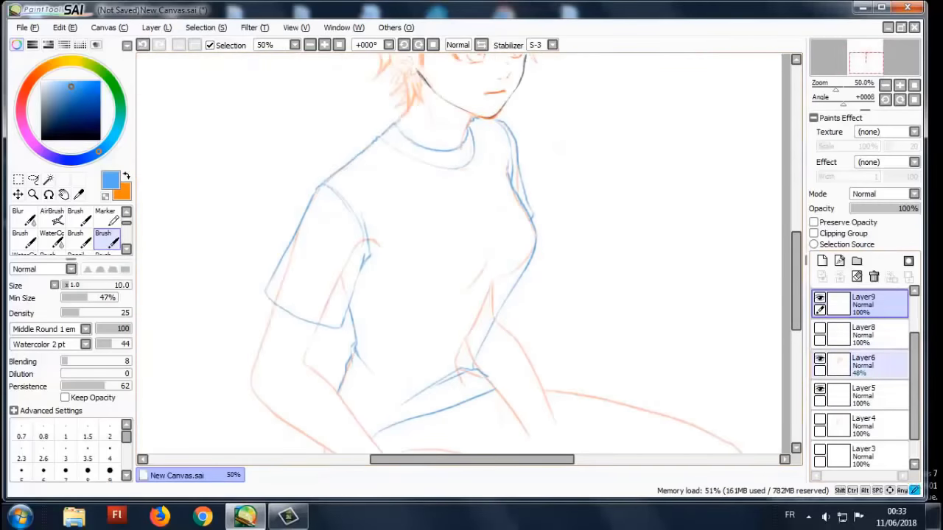
# - Switch to orange and add fold lines radiating from the near armpit, checking the shirt with the body sketch hidden
pyautogui.scroll(2, 471, 258)
pyautogui.press('x')
pyautogui.scroll(-1, 472, 258)
pyautogui.click(820, 359)
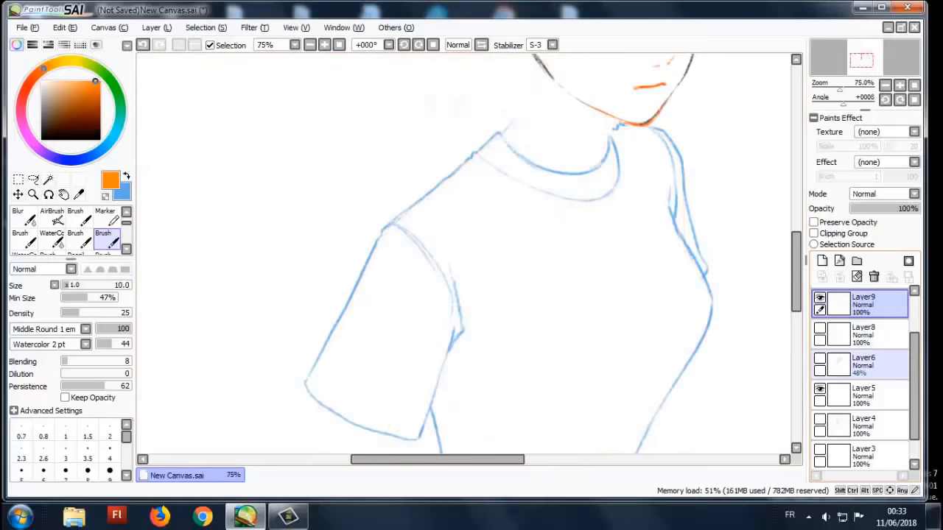
pyautogui.click(820, 359)
pyautogui.click(820, 328)
pyautogui.click(820, 328)
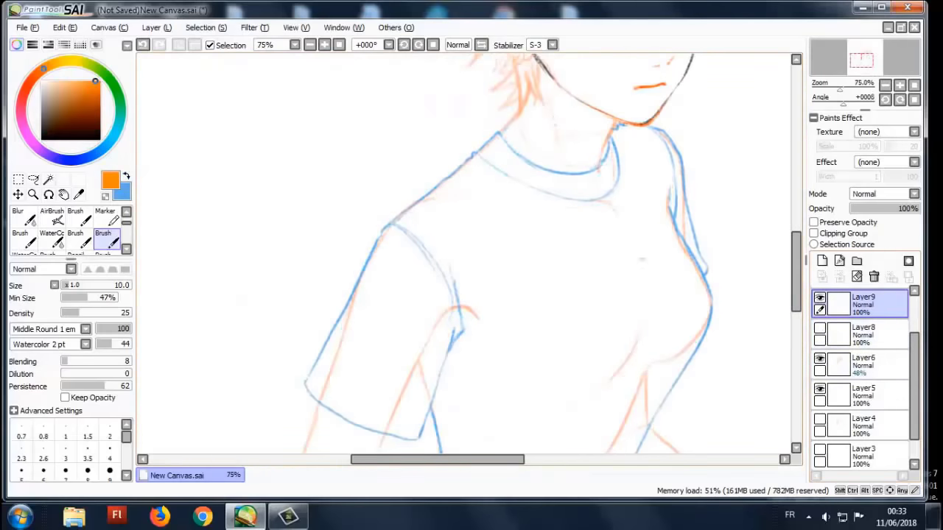
pyautogui.scroll(1, 422, 307)
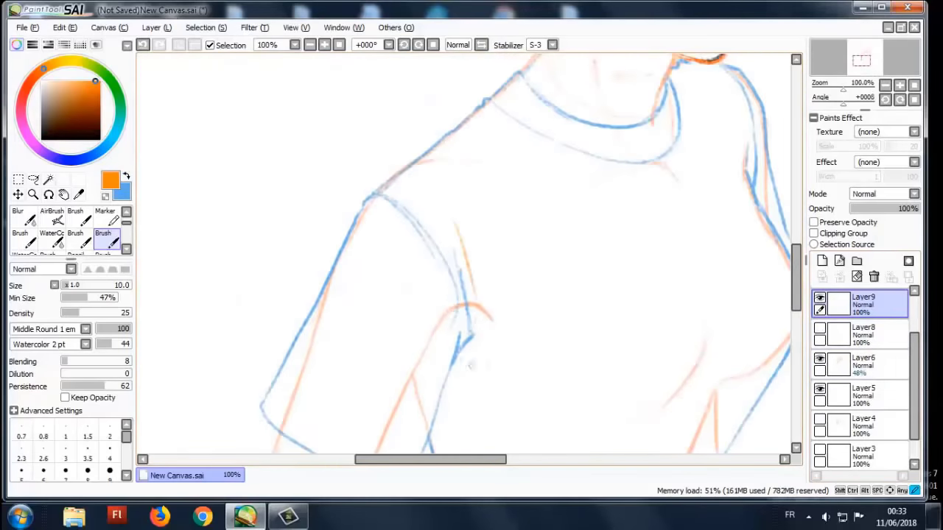
pyautogui.scroll(-2, 479, 344)
pyautogui.scroll(2, 456, 200)
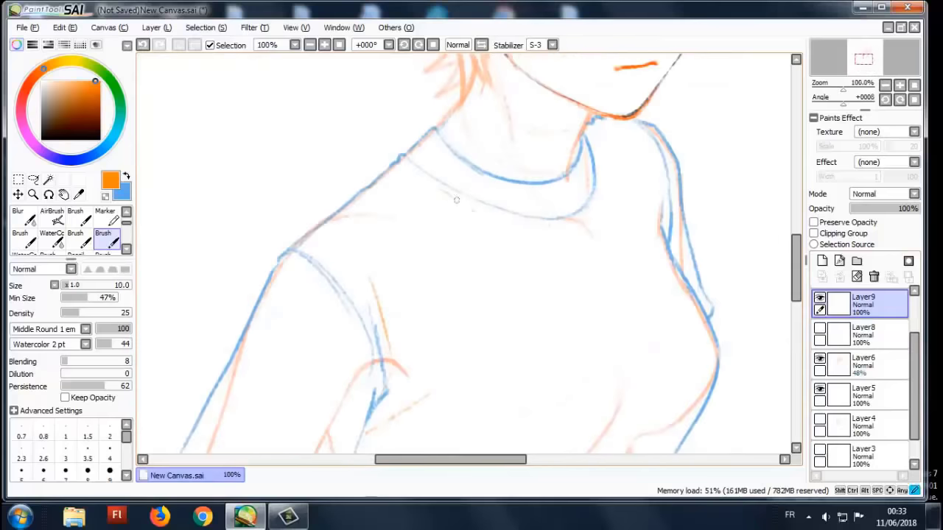
# - Draw orange fold lines running down from the far chest and across the gathered fabric at the waist
pyautogui.scroll(-2, 601, 186)
pyautogui.scroll(2, 575, 209)
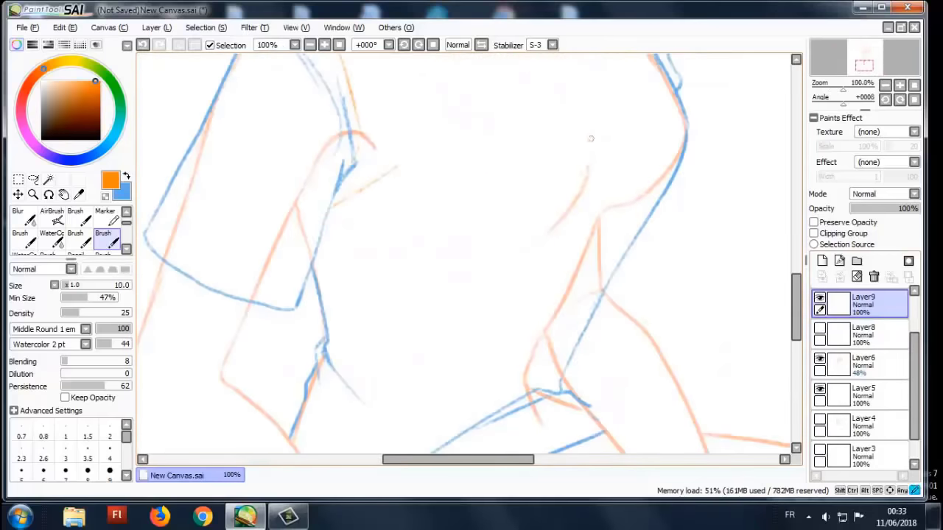
pyautogui.scroll(-1, 574, 219)
pyautogui.scroll(1, 453, 332)
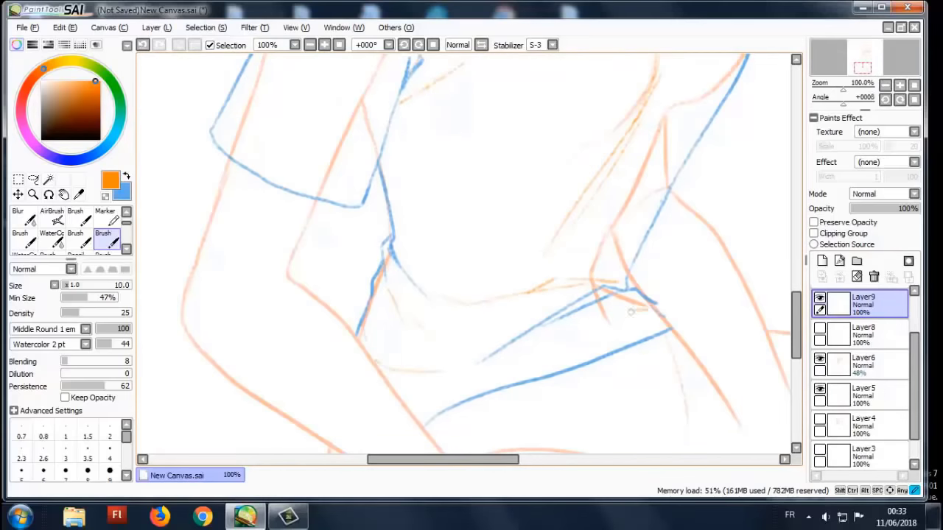
pyautogui.scroll(-1, 630, 311)
pyautogui.scroll(1, 632, 210)
pyautogui.scroll(-1, 594, 249)
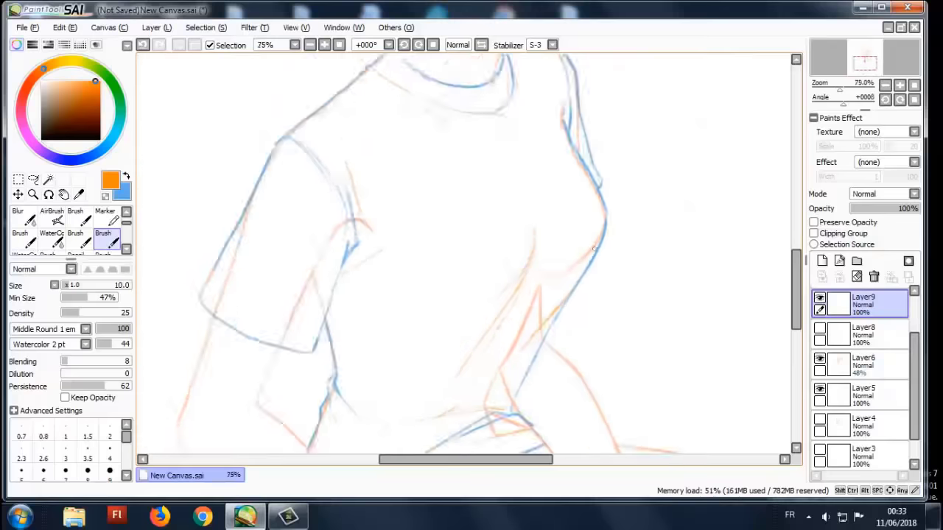
# - Add a light orange fold beneath the collar, checking the shirt with the body sketch hidden and shown
pyautogui.scroll(-1, 594, 249)
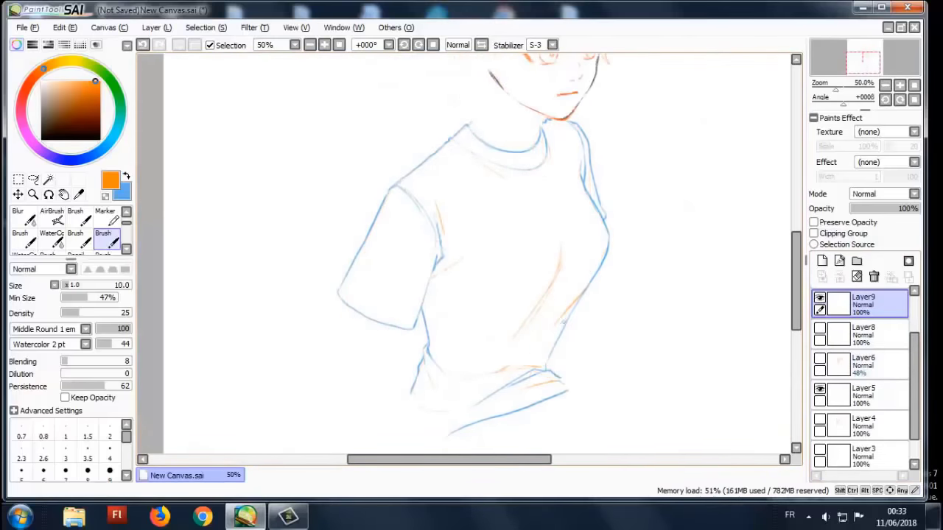
pyautogui.scroll(-1, 428, 332)
pyautogui.scroll(1, 427, 332)
pyautogui.scroll(1, 464, 254)
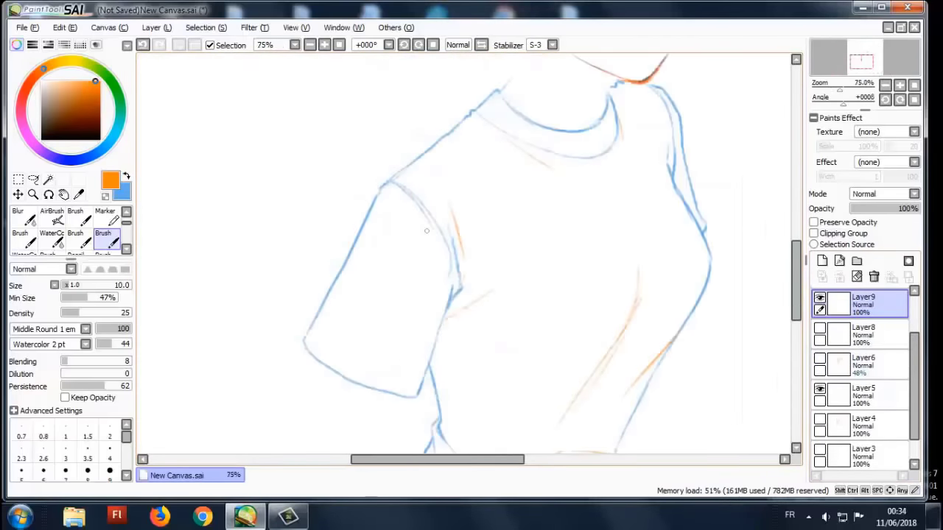
pyautogui.click(820, 358)
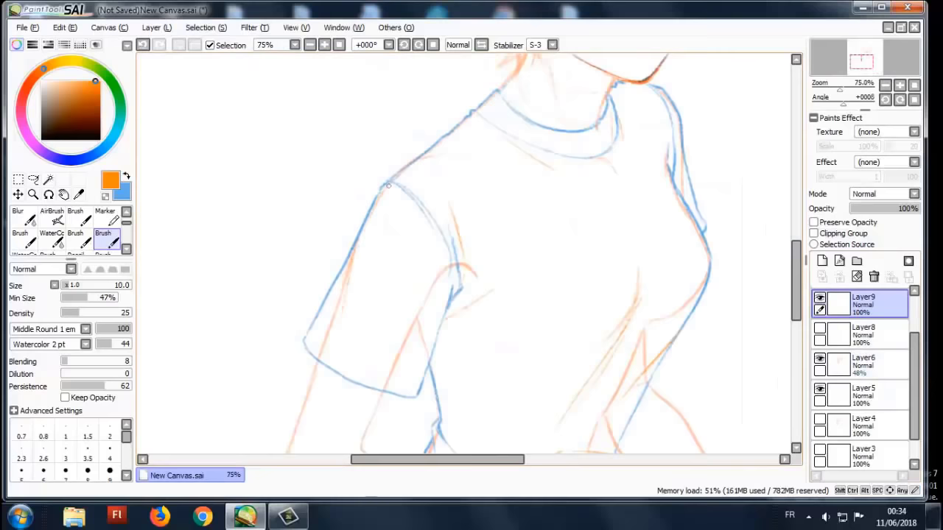
# - Add orange folds on the near sleeve and near side of the waist, and hide the body sketch layer
pyautogui.scroll(-1, 359, 373)
pyautogui.scroll(1, 359, 373)
pyautogui.scroll(-2, 359, 373)
pyautogui.click(819, 359)
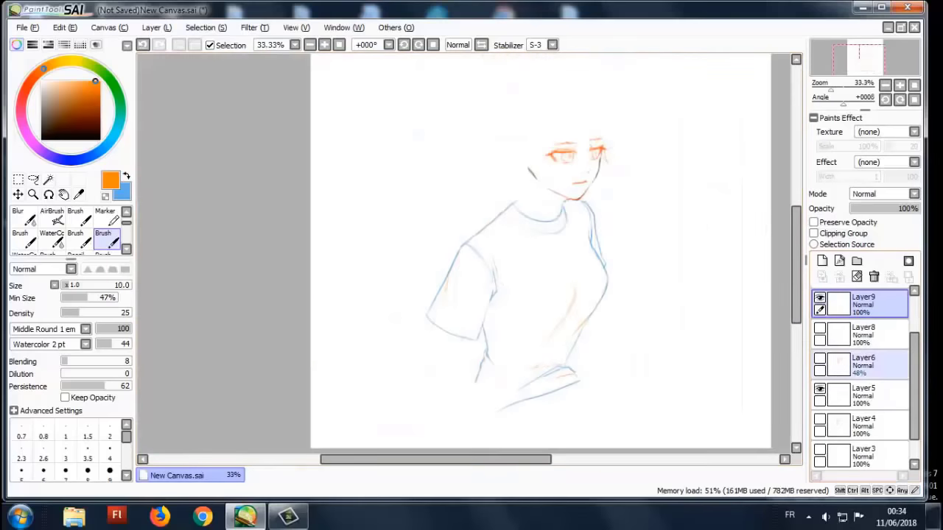
pyautogui.scroll(4, 173, 228)
pyautogui.scroll(-1, 173, 228)
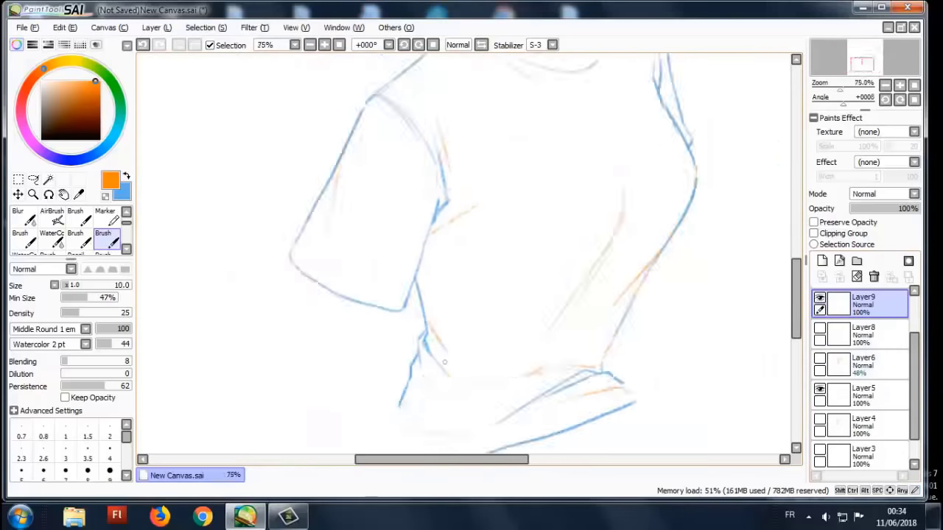
pyautogui.scroll(1, 172, 228)
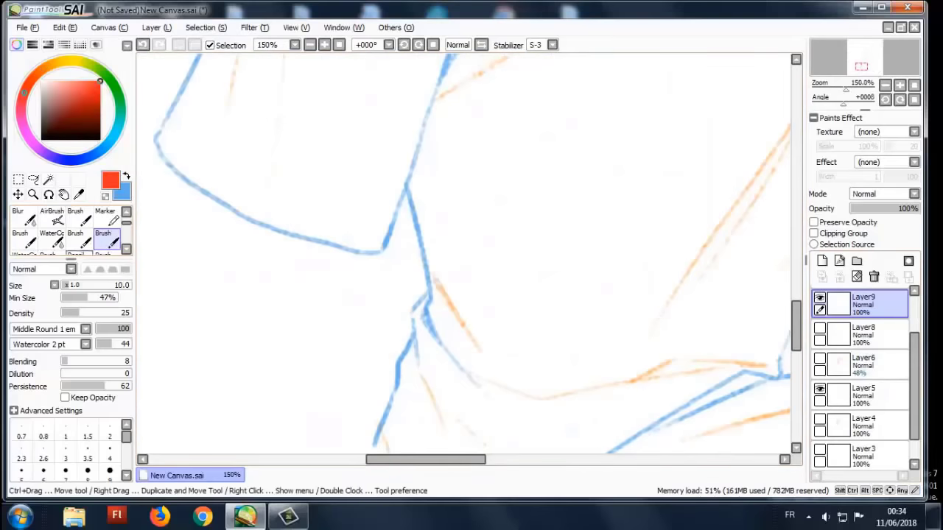
# - Circle the armpit and waist fold areas in red on a new layer with the brush size set to 5
pyautogui.press('[')
pyautogui.press('[')
pyautogui.scroll(-1, 424, 317)
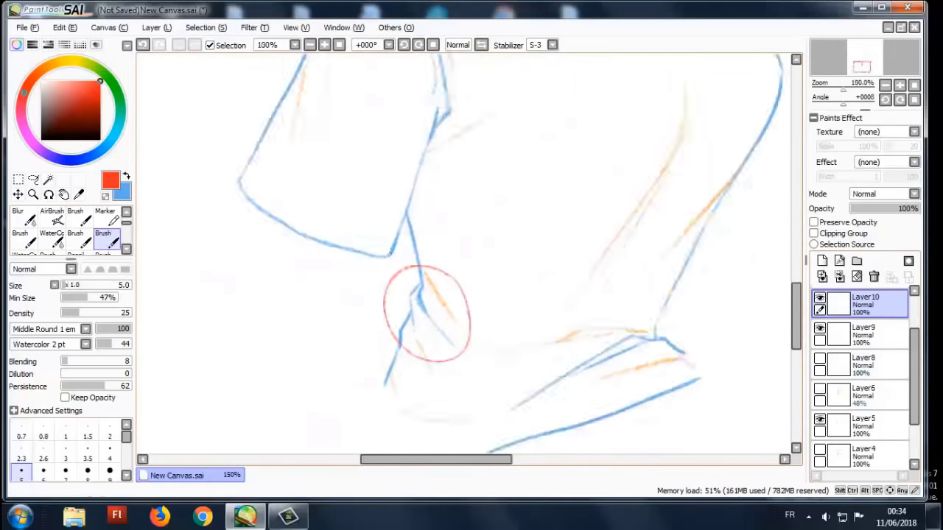
pyautogui.scroll(-1, 421, 285)
pyautogui.scroll(1, 421, 295)
pyautogui.scroll(1, 482, 206)
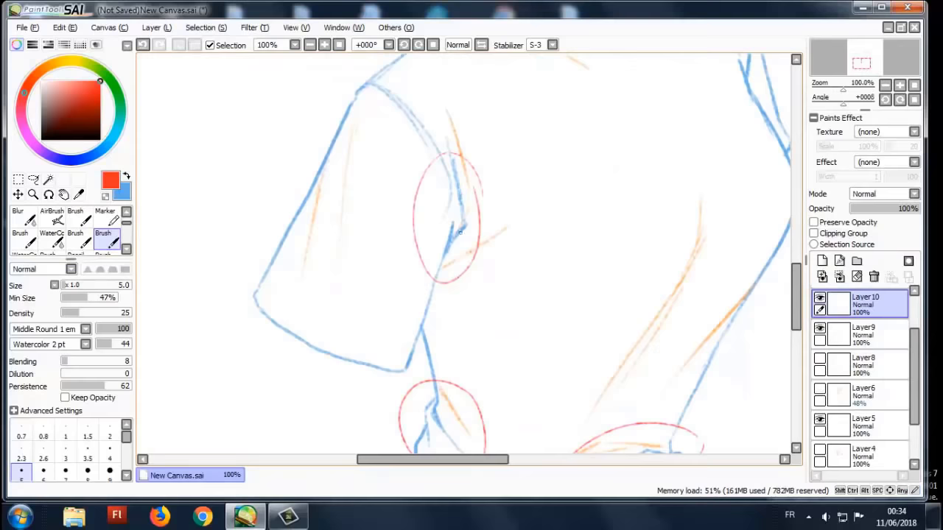
# - Remove the layer of red circles, return to the baggy shirt layer with blue, and show the body sketch
pyautogui.scroll(1, 471, 221)
pyautogui.press('pagedown')
pyautogui.press('x')
pyautogui.scroll(1, 434, 258)
pyautogui.scroll(-5, 434, 258)
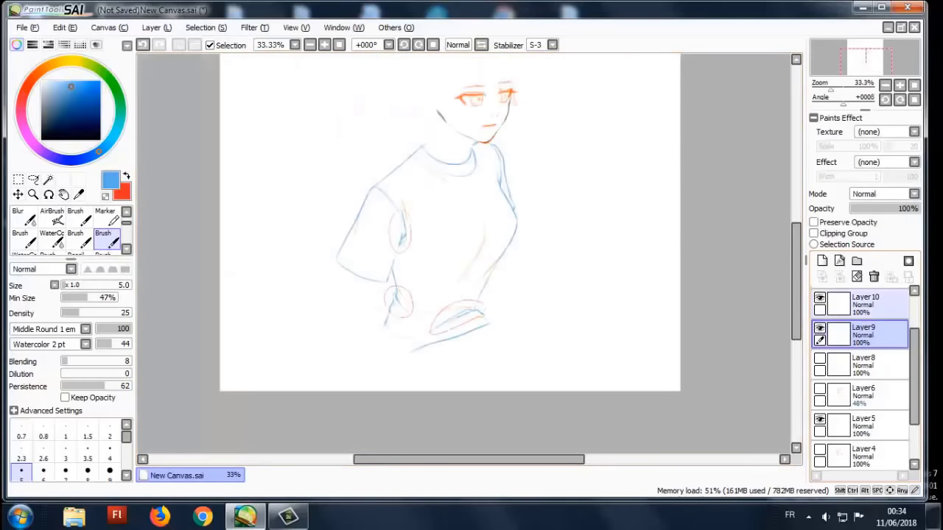
pyautogui.scroll(-1, 862, 354)
pyautogui.click(819, 359)
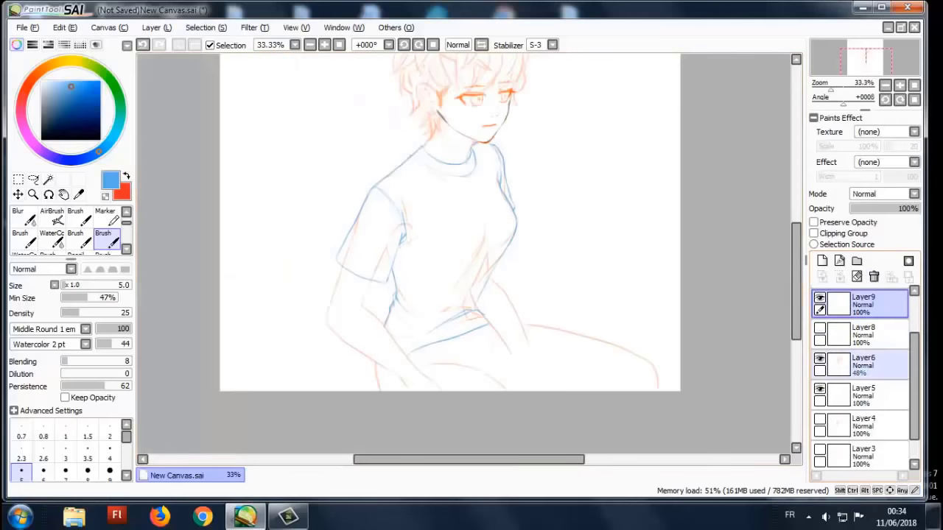
# - Hide the baggy shirt, show the fitted shirt instead, and raise the body sketch layer's opacity to 98%
pyautogui.click(819, 297)
pyautogui.click(819, 328)
pyautogui.click(820, 328)
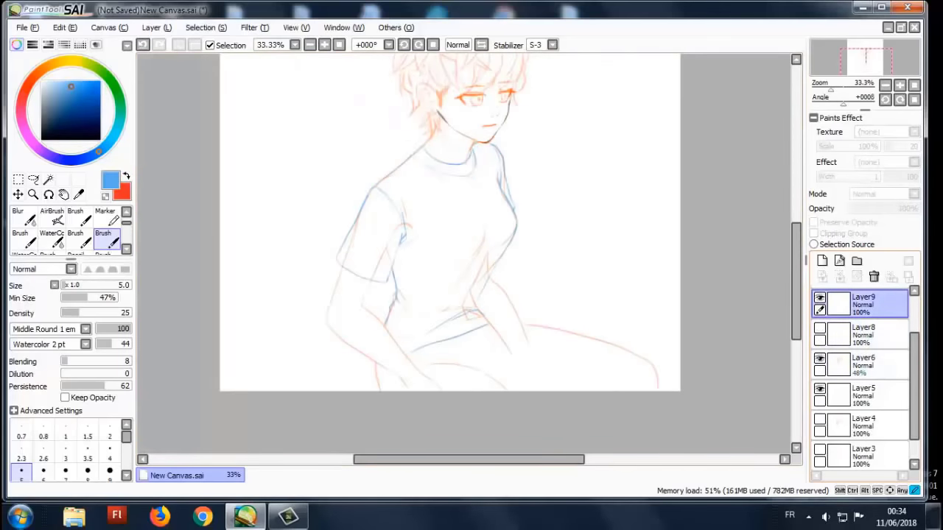
pyautogui.click(819, 358)
pyautogui.click(819, 328)
pyautogui.click(820, 358)
pyautogui.scroll(-1, 862, 369)
pyautogui.click(866, 335)
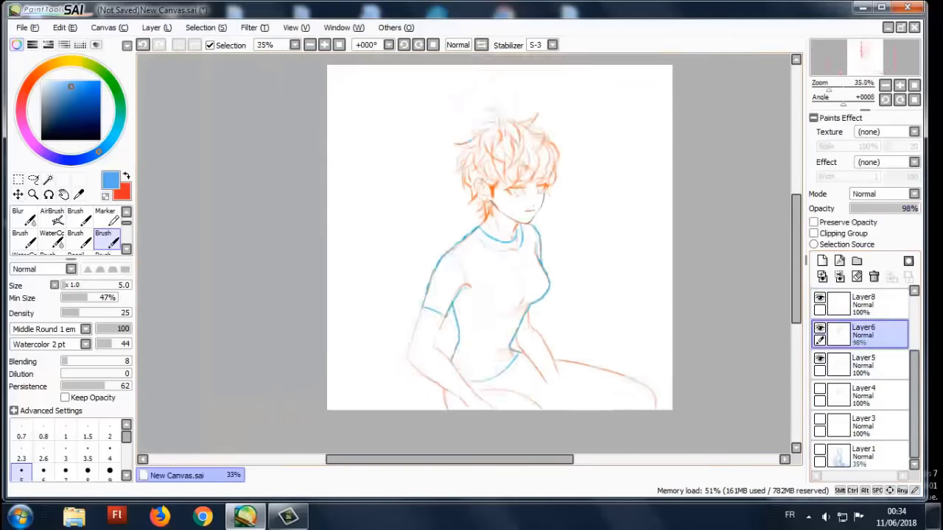
# - Trim the canvas to a rectangular selection around the figure's head and torso
pyautogui.hotkey('ctrl', 't')
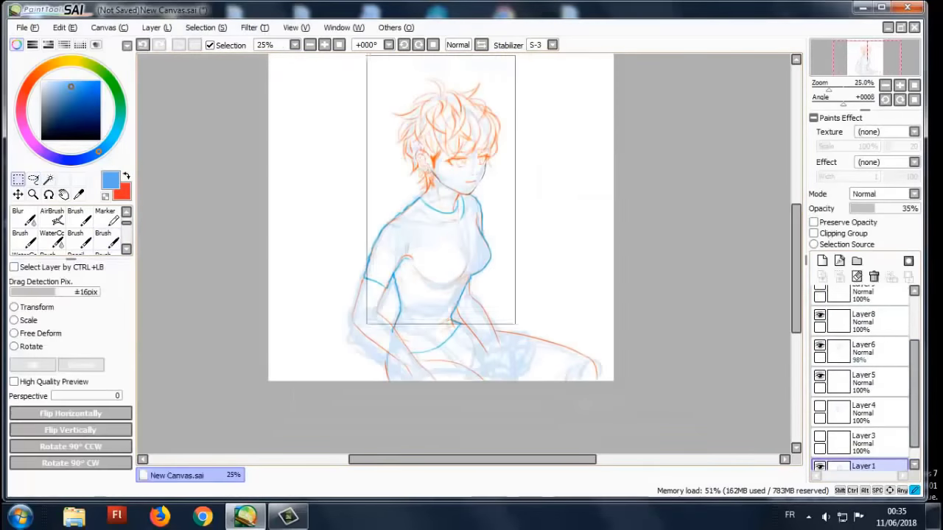
pyautogui.click(110, 27)
pyautogui.press('t')
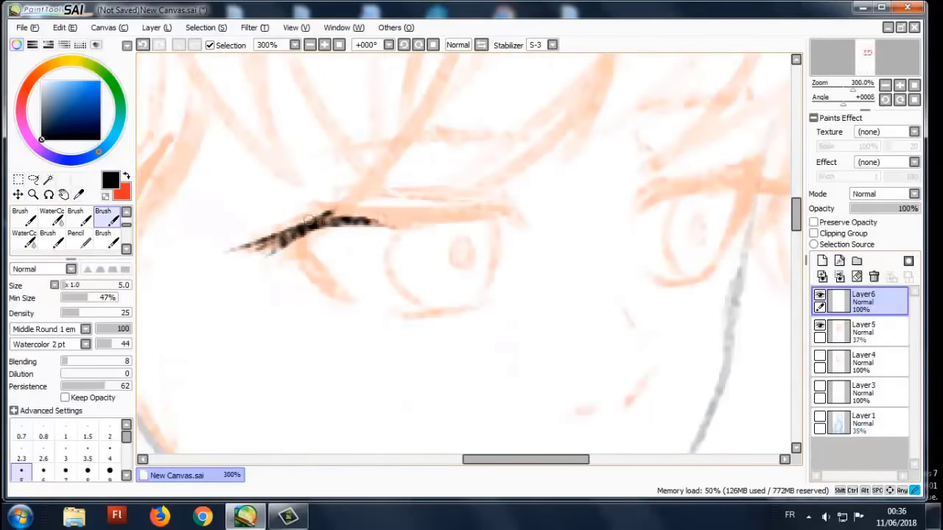
# - Ink the near eye in black with a thick upper lash line, small lashes, iris outline and eyelid crease
pyautogui.moveTo(309, 218); pyautogui.dragTo(482, 212)
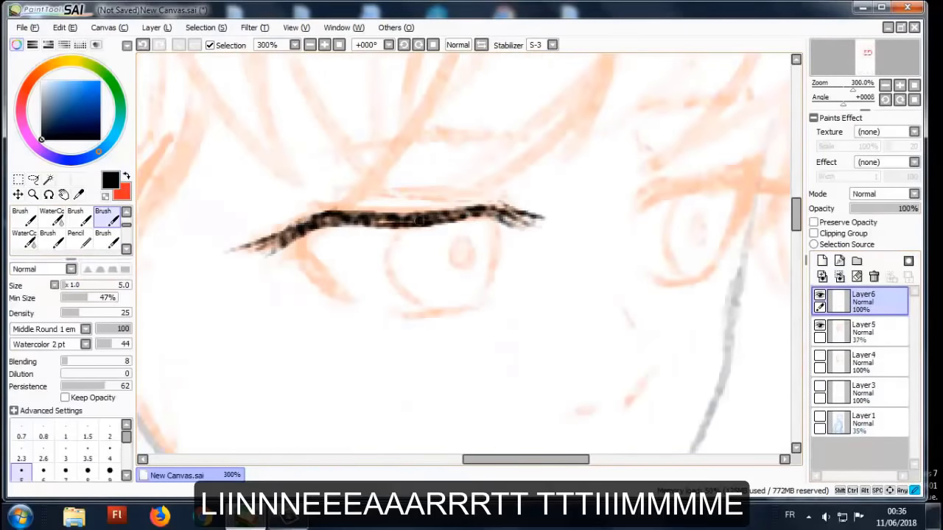
pyautogui.moveTo(243, 251); pyautogui.dragTo(317, 225)
pyautogui.moveTo(374, 231); pyautogui.dragTo(346, 243)
pyautogui.moveTo(448, 229); pyautogui.dragTo(444, 244)
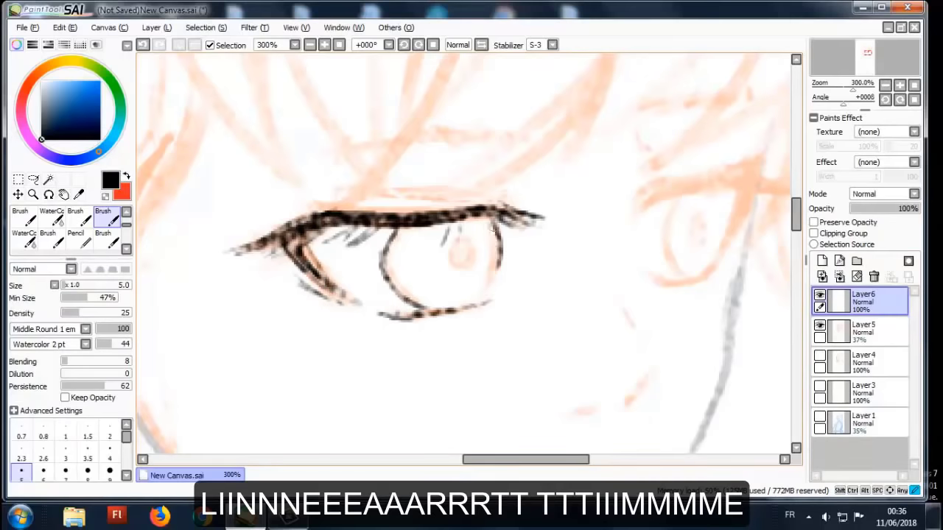
pyautogui.moveTo(470, 184); pyautogui.dragTo(404, 218)
pyautogui.moveTo(221, 225); pyautogui.dragTo(429, 215)
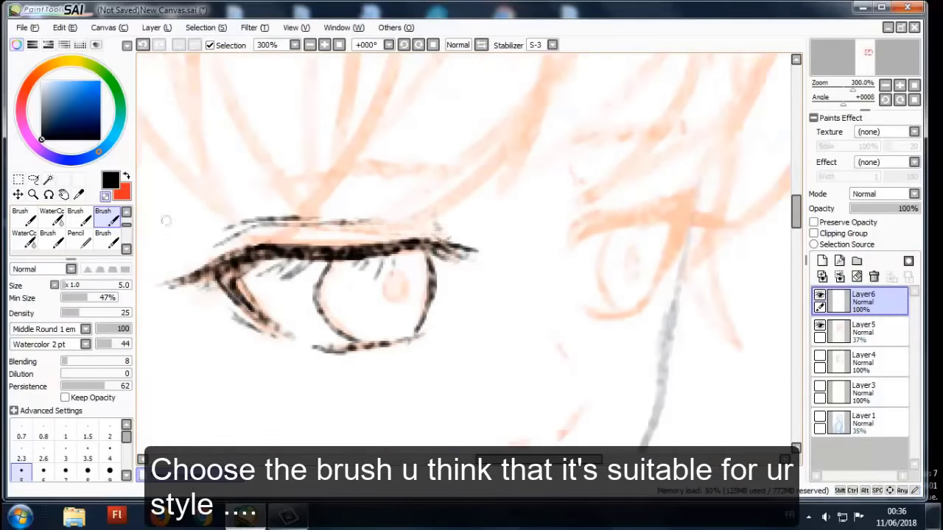
# - Ink the far eye's lash line, eyelid crease and narrow iris, and thicken the near eye's lashes
pyautogui.moveTo(540, 199)
pyautogui.mouseDown()
pyautogui.moveTo(505, 237)
pyautogui.moveTo(663, 206)
pyautogui.mouseUp()
pyautogui.moveTo(536, 193); pyautogui.dragTo(537, 176)
pyautogui.moveTo(627, 183); pyautogui.dragTo(590, 270)
pyautogui.moveTo(560, 195); pyautogui.dragTo(582, 283)
pyautogui.moveTo(309, 257); pyautogui.dragTo(375, 249)
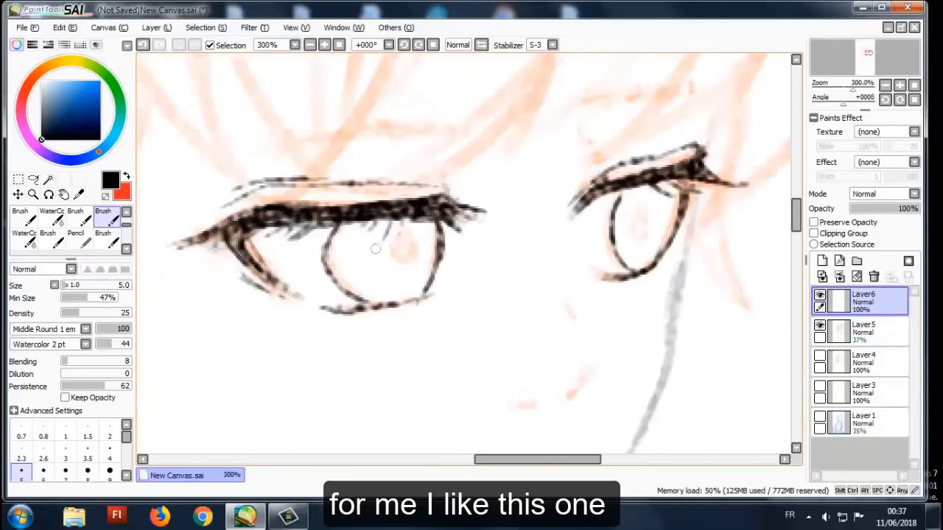
# - Sketch a profile eye and a foreshortened eye beside the face to demonstrate the pupil's shape
pyautogui.press('-')
pyautogui.moveTo(656, 227)
pyautogui.mouseDown()
pyautogui.moveTo(612, 243)
pyautogui.moveTo(630, 300)
pyautogui.moveTo(642, 206)
pyautogui.mouseUp()
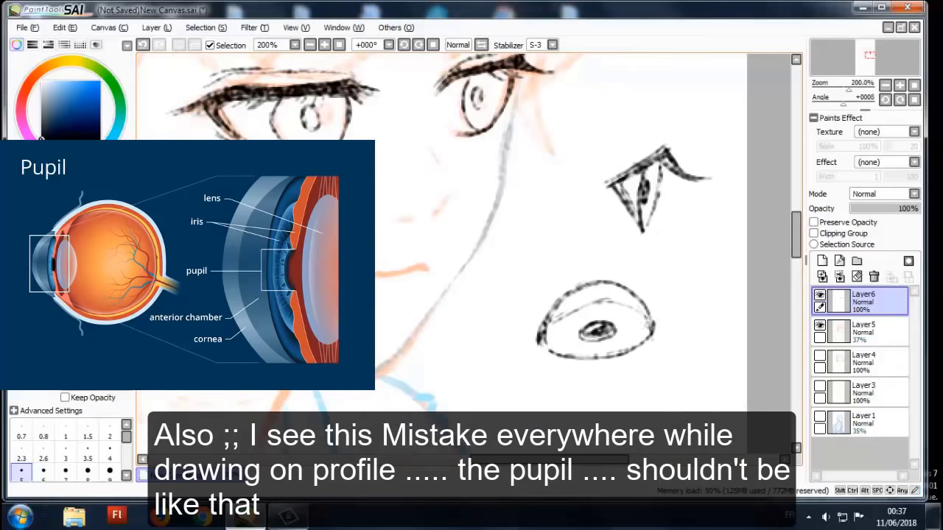
pyautogui.moveTo(574, 433)
pyautogui.mouseDown()
pyautogui.moveTo(531, 362)
pyautogui.moveTo(575, 324)
pyautogui.moveTo(669, 371)
pyautogui.mouseUp()
# - Lasso both inked eyes and transform the selection
pyautogui.click(62, 59)
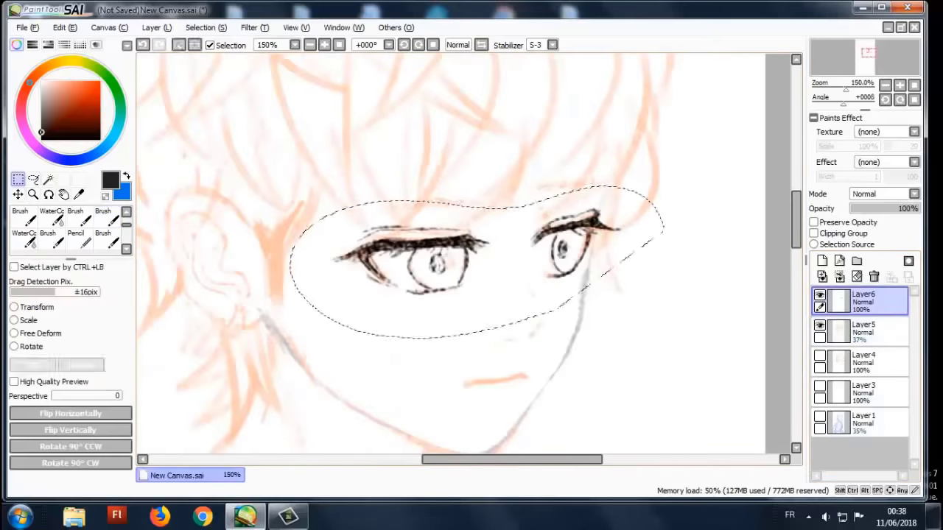
pyautogui.hotkey('ctrl', 't')
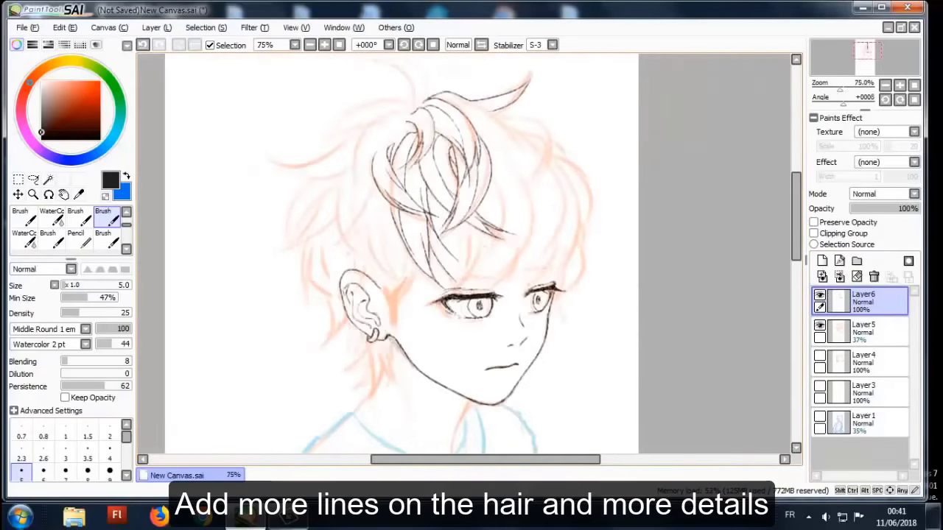
# - Ink overlapping curved locks over the crown and fringe, adding extra strands and detail lines inside them
pyautogui.hotkey('ctrl', '+')
pyautogui.hotkey('ctrl', '+')
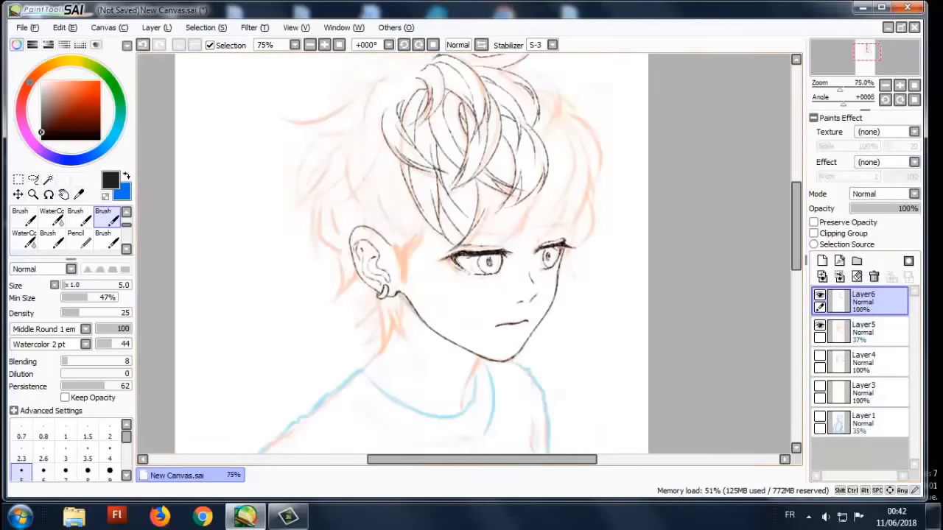
pyautogui.hotkey('ctrl', '+')
pyautogui.hotkey('ctrl', '+')
pyautogui.hotkey('ctrl', '+')
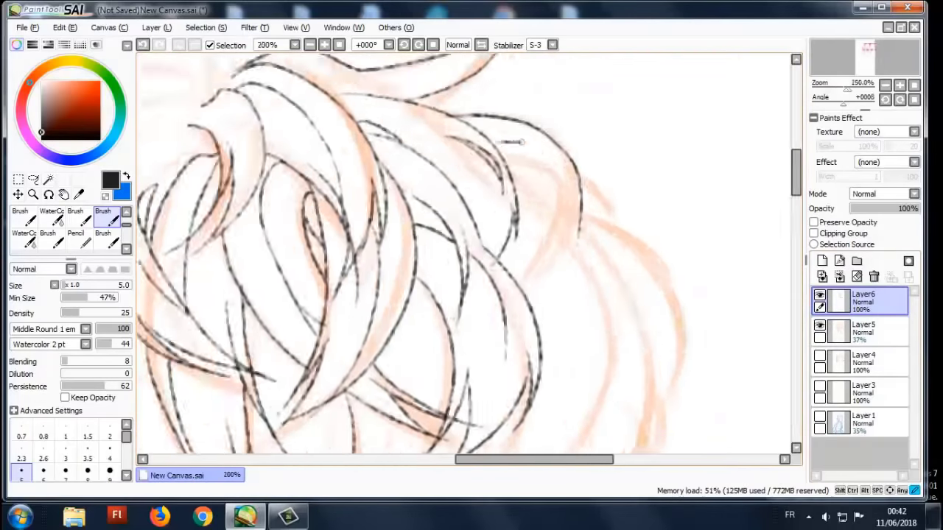
# - Draw a sample lock of hair with several curved, tapering lines beside the head
pyautogui.moveTo(521, 227); pyautogui.dragTo(641, 78)
pyautogui.moveTo(526, 220); pyautogui.dragTo(634, 98)
pyautogui.hotkey('ctrl', '-')
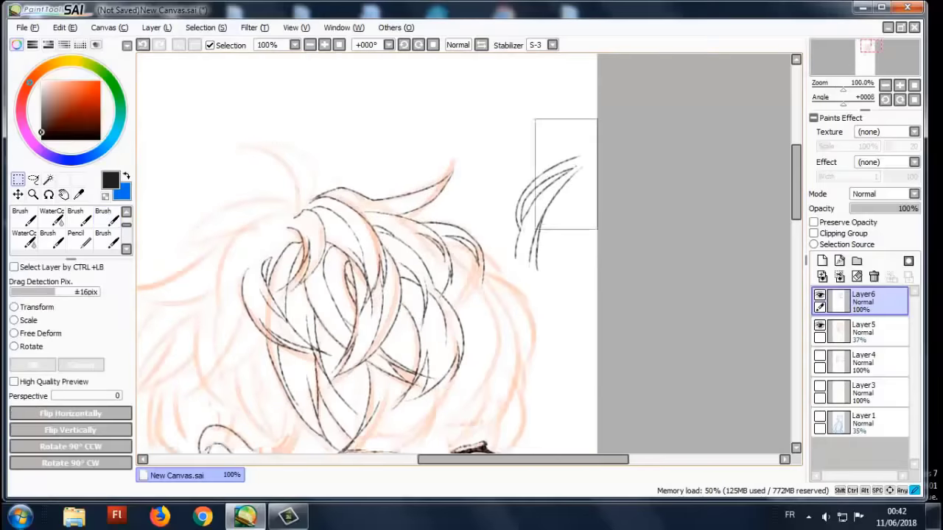
# - Sketch a small chibi head with a curved strand on its crown beside the figure to demonstrate the hair detail
pyautogui.hotkey('ctrl', '+')
pyautogui.moveTo(513, 131); pyautogui.dragTo(508, 262)
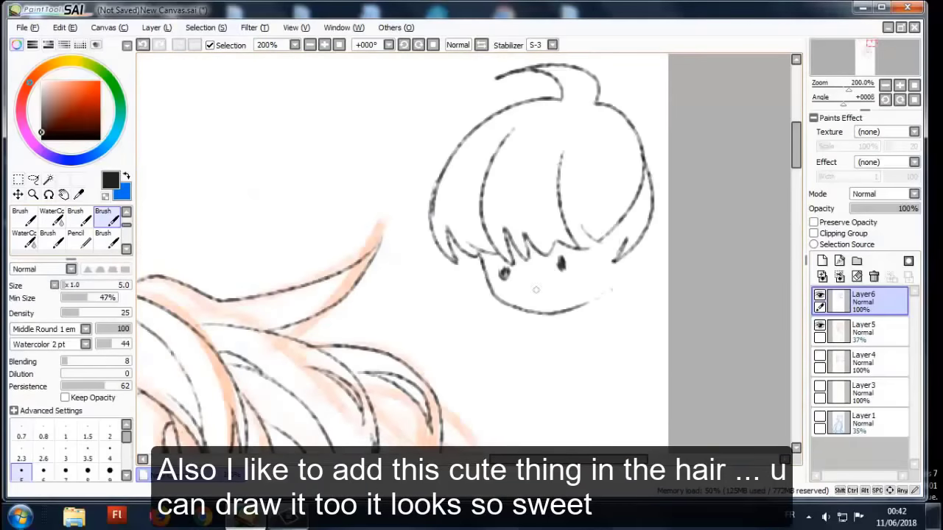
pyautogui.moveTo(443, 180); pyautogui.dragTo(373, 212)
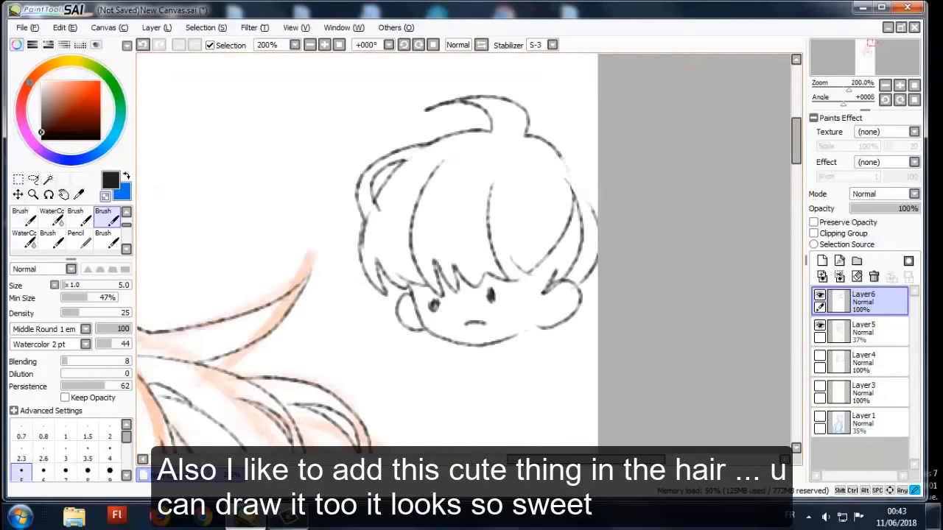
pyautogui.moveTo(523, 179); pyautogui.dragTo(549, 207)
pyautogui.hotkey('ctrl', '+')
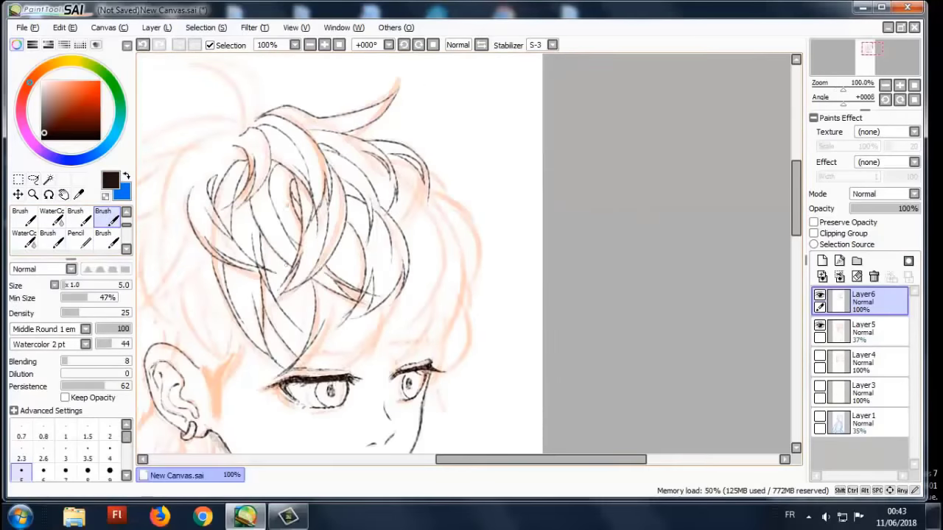
# - Ink the lower fringe lock over the near eye's lid, adding fine strands where the locks cross on the forehead
pyautogui.hotkey('ctrl', '+')
pyautogui.scroll(-3, 469, 253)
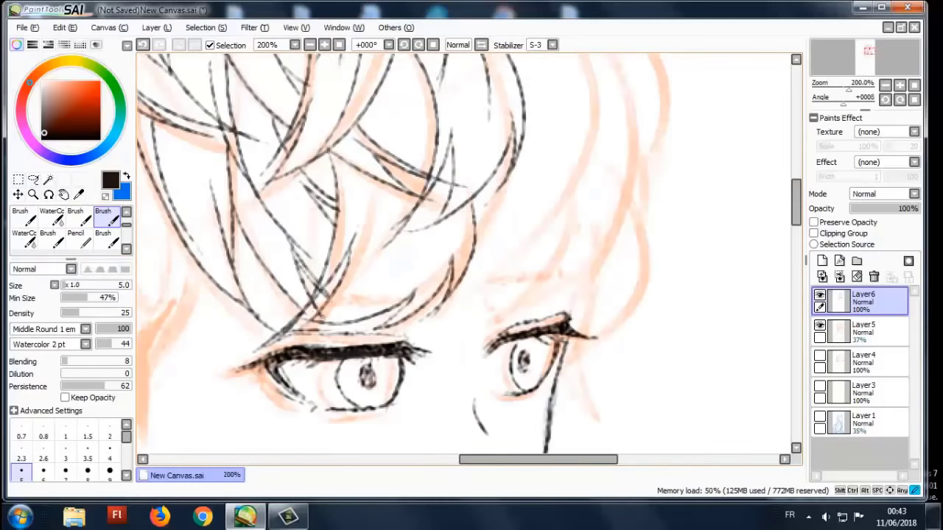
pyautogui.scroll(3, 383, 190)
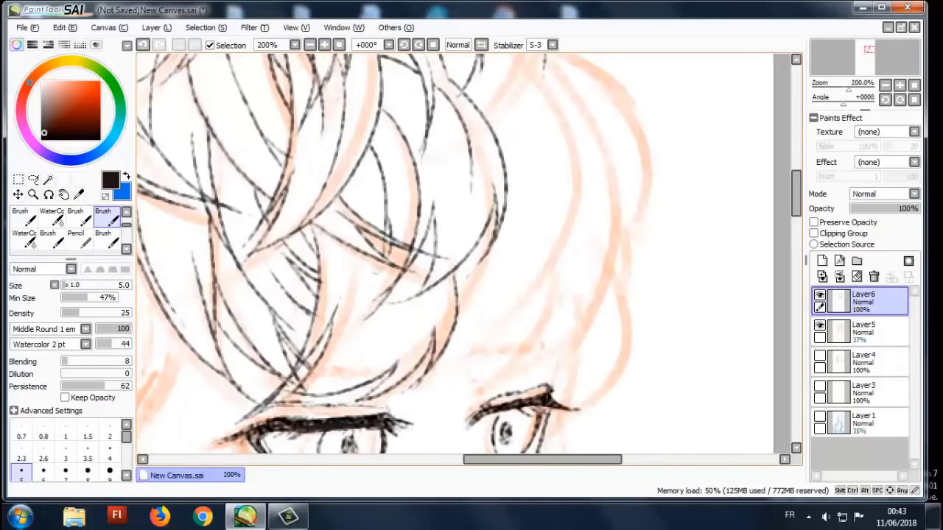
# - Ink the outer curls on the far side of the head and the overlapping locks down toward the far eye
pyautogui.hotkey('ctrl', '-')
pyautogui.hotkey('ctrl', '-')
pyautogui.hotkey('ctrl', '-')
pyautogui.hotkey('ctrl', '+')
pyautogui.hotkey('ctrl', '+')
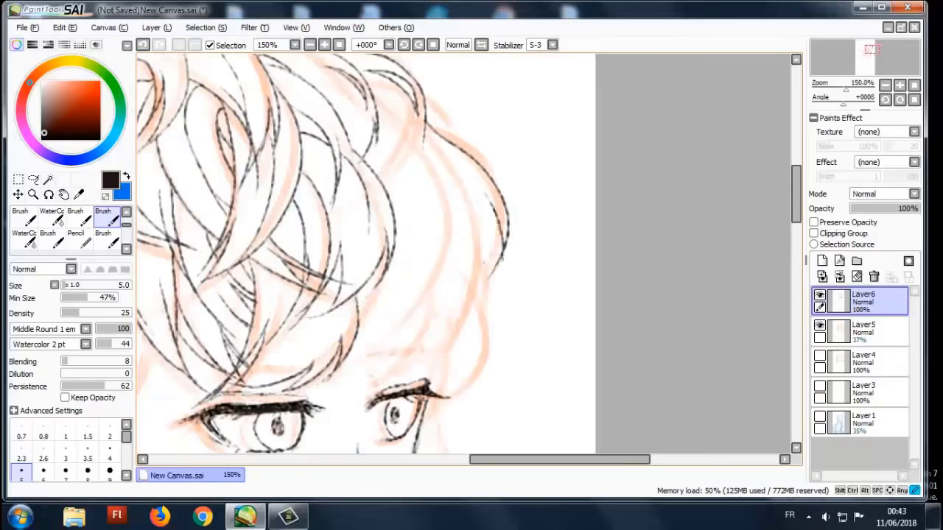
pyautogui.scroll(-2, 410, 236)
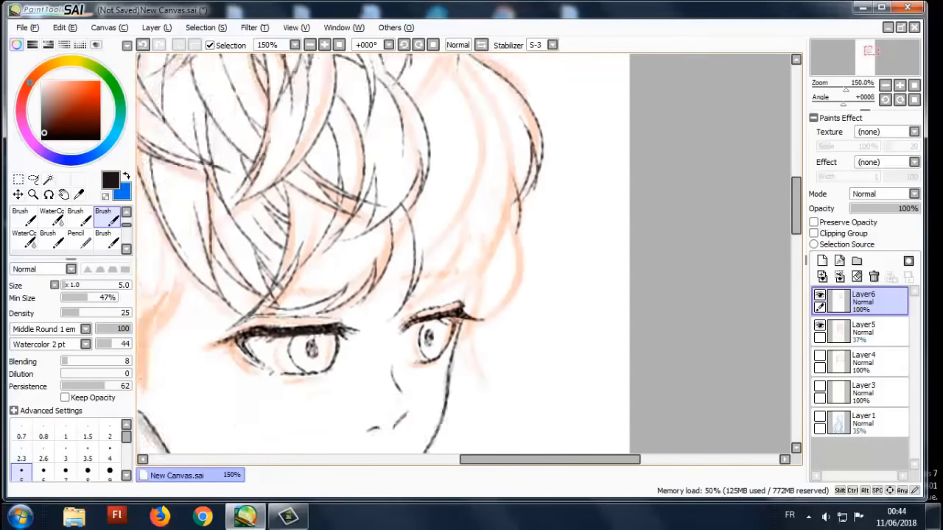
pyautogui.scroll(2, 410, 264)
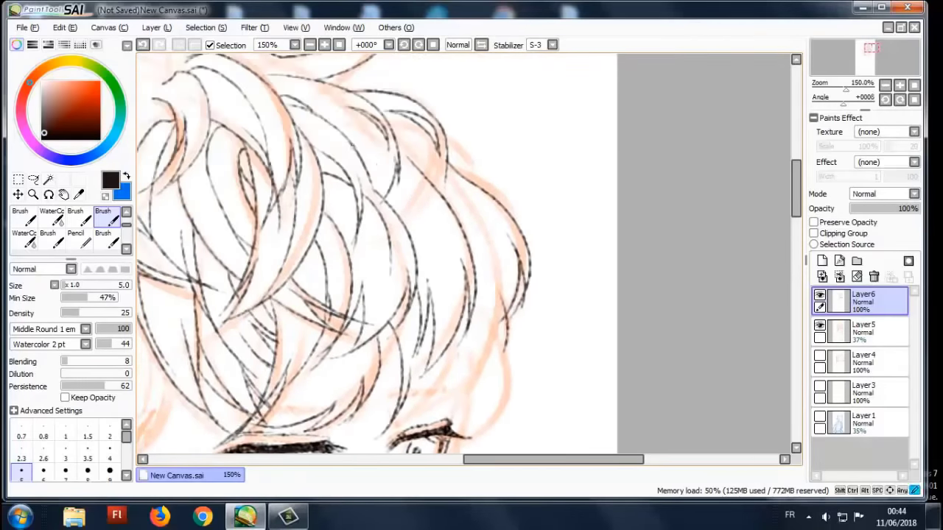
# - Draw a plain leaf-shaped sample lock in red on the empty canvas beside the hair
pyautogui.hotkey('ctrl', '-')
pyautogui.hotkey('ctrl', '-')
pyautogui.hotkey('ctrl', '-')
pyautogui.hotkey('ctrl', '+')
pyautogui.hotkey('ctrl', '+')
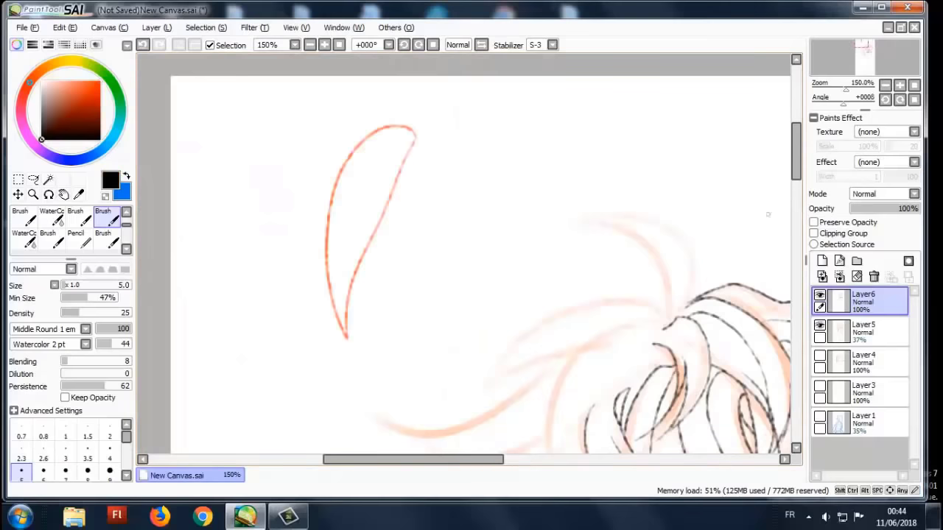
# - Lower Layer6 to 56% opacity and ink a more detailed lock over the red sample on a new layer
pyautogui.click(822, 260)
pyautogui.hotkey('ctrl', '+')
pyautogui.moveTo(346, 151); pyautogui.dragTo(319, 230)
pyautogui.click(862, 331)
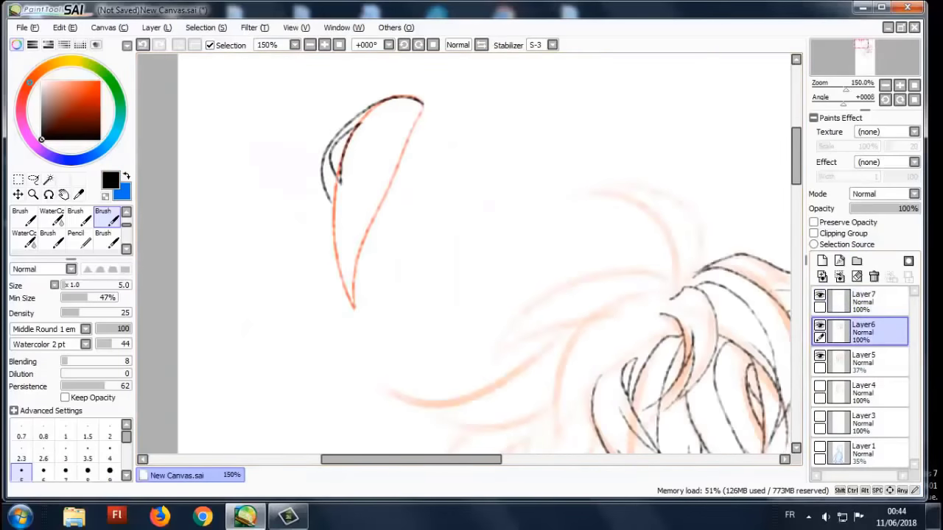
pyautogui.moveTo(917, 208); pyautogui.dragTo(889, 208)
pyautogui.click(862, 302)
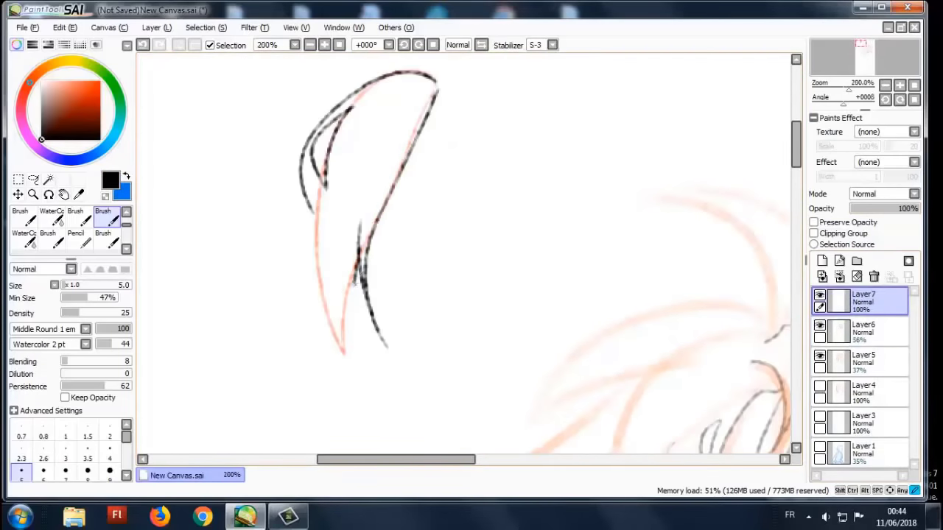
pyautogui.scroll(1, 373, 359)
pyautogui.moveTo(435, 116); pyautogui.dragTo(401, 125)
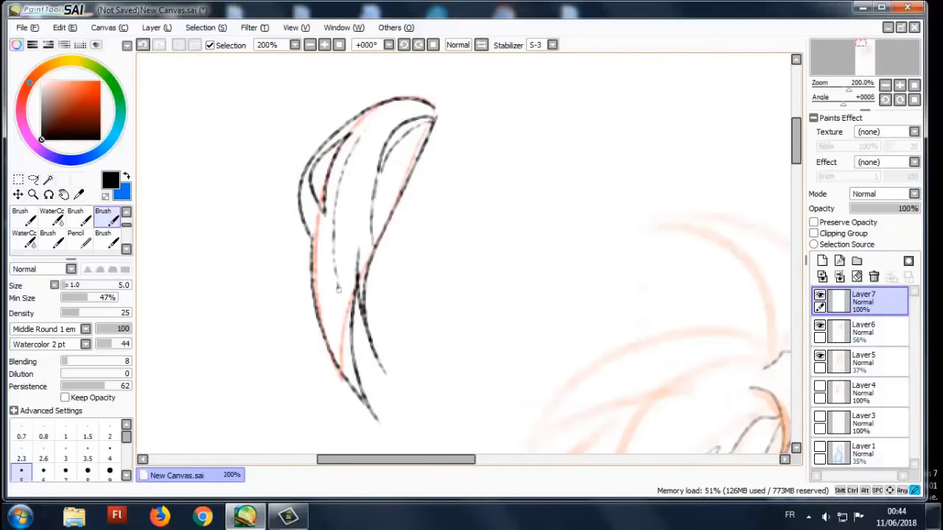
# - Delete the inked sample lock with a rectangular selection, remove the red base shape, and return to Layer6
pyautogui.hotkey('ctrl', '-')
pyautogui.click(820, 325)
pyautogui.press('m')
pyautogui.moveTo(302, 76); pyautogui.dragTo(469, 364)
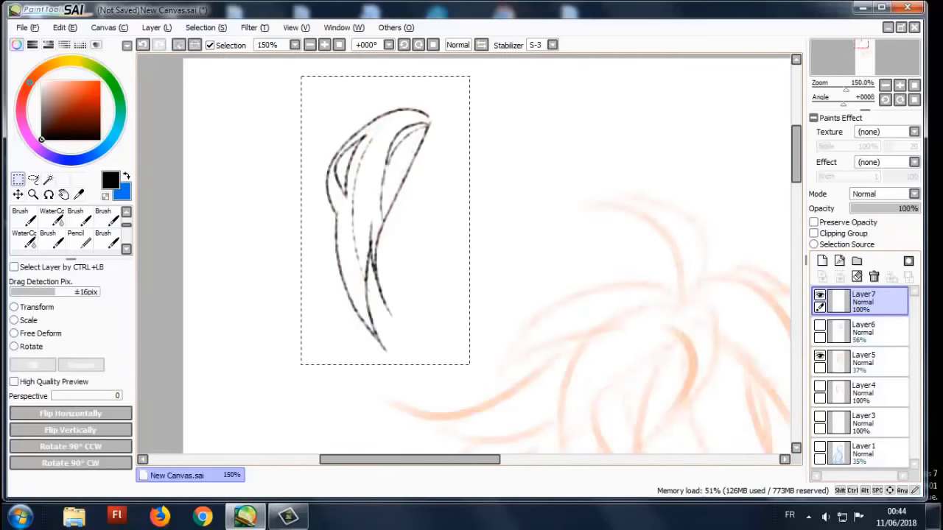
pyautogui.press('Delete')
pyautogui.click(820, 325)
pyautogui.click(862, 331)
pyautogui.hotkey('ctrl', 'd')
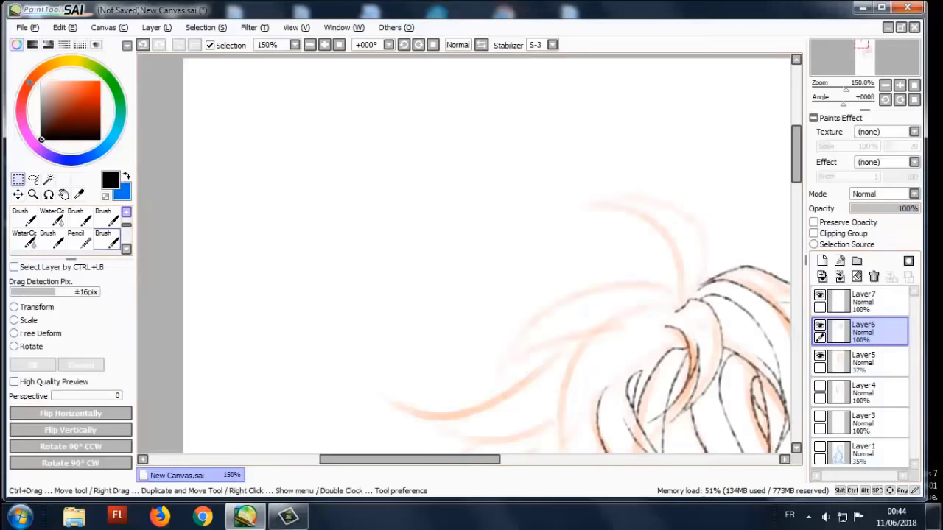
# - Ink the remaining tapering locks around the far eye and along the far side of the face
pyautogui.click(103, 215)
pyautogui.scroll(2, 553, 266)
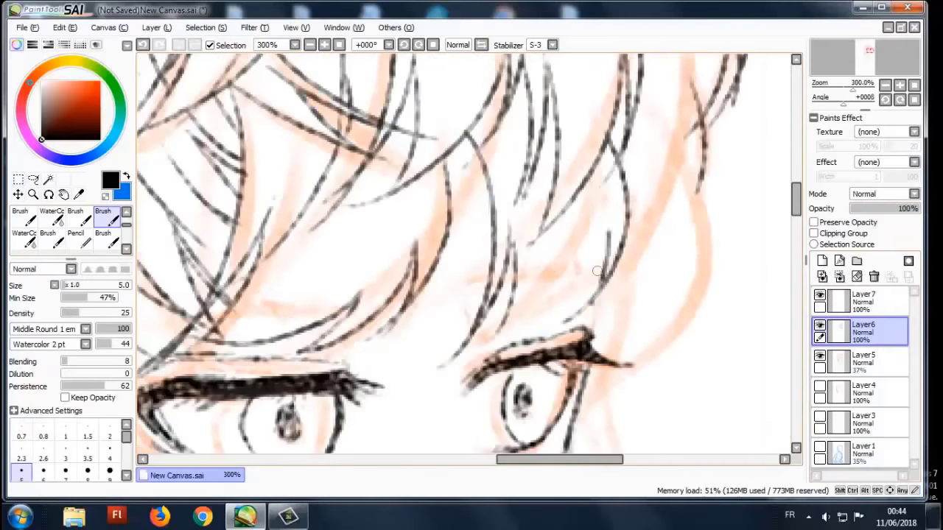
pyautogui.scroll(-1, 534, 265)
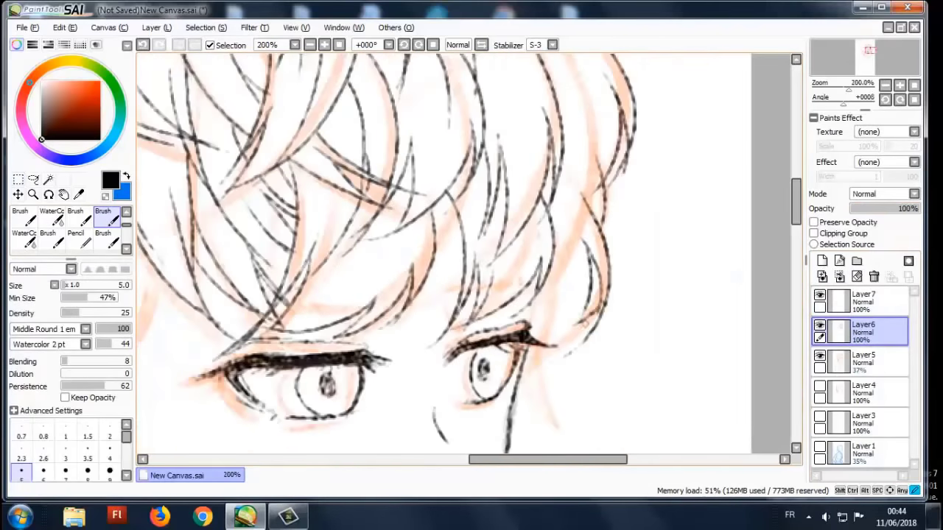
pyautogui.scroll(-3, 546, 398)
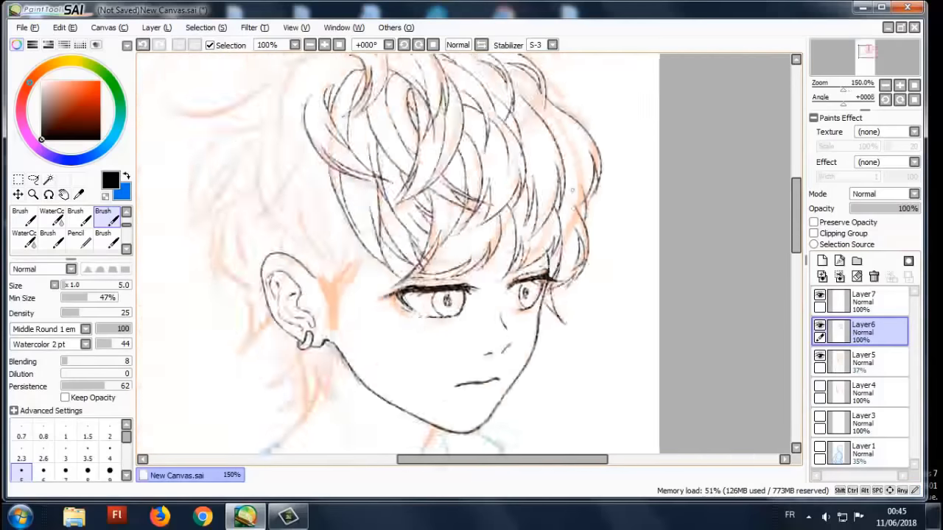
pyautogui.scroll(2, 546, 398)
pyautogui.scroll(-1, 546, 397)
pyautogui.scroll(-1, 546, 398)
# - Hide the orange sketch on Layer5 to examine the inked head alone, then show the sketch again
pyautogui.click(819, 356)
pyautogui.scroll(-1, 518, 156)
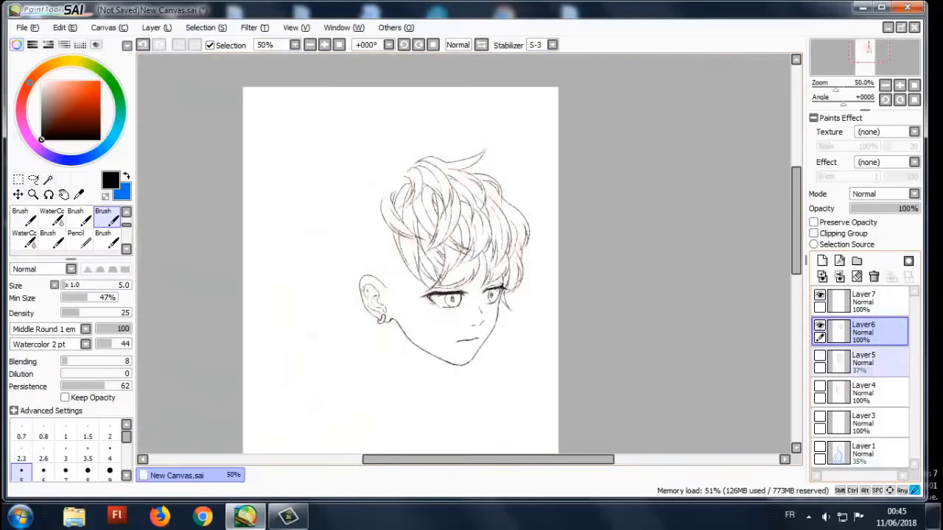
pyautogui.scroll(3, 518, 156)
pyautogui.scroll(-3, 518, 156)
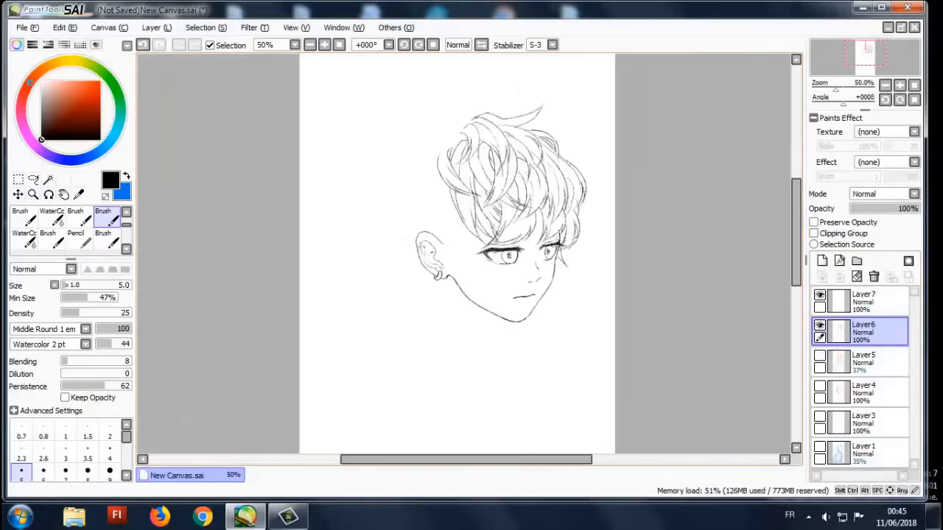
pyautogui.scroll(3, 518, 157)
pyautogui.scroll(-3, 709, 257)
pyautogui.click(819, 355)
pyautogui.scroll(-1, 487, 221)
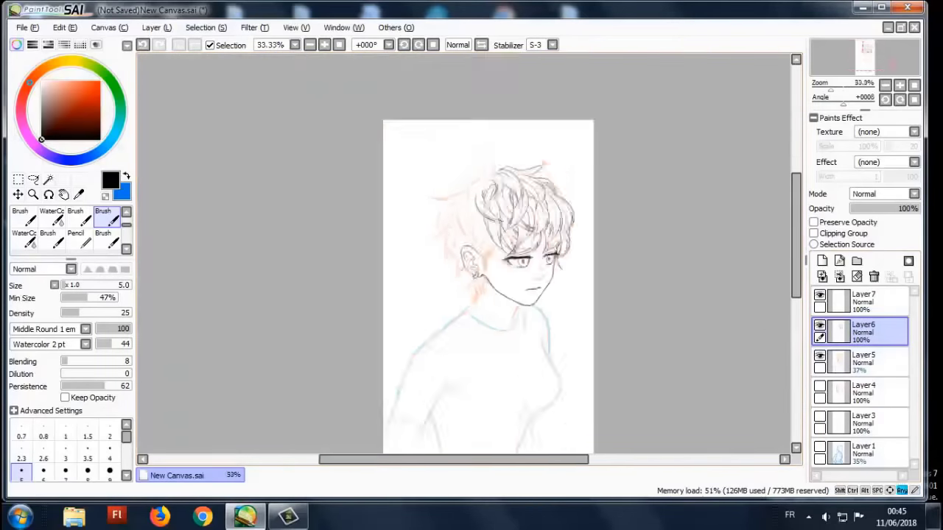
# - Ink the curved strand standing up from the crown and the locks sweeping backward from the parting
pyautogui.scroll(3, 486, 221)
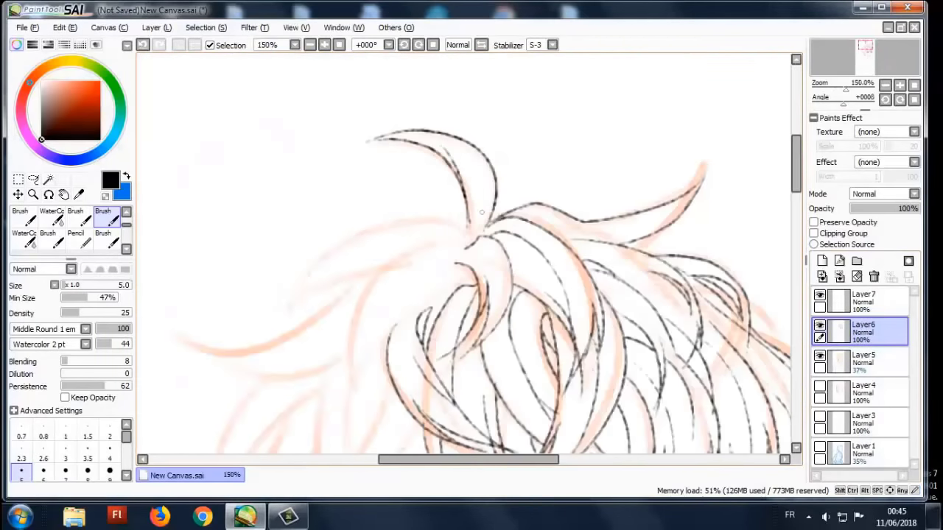
pyautogui.scroll(1, 336, 269)
pyautogui.moveTo(494, 205)
pyautogui.mouseDown()
pyautogui.moveTo(336, 268)
pyautogui.moveTo(412, 200)
pyautogui.mouseUp()
pyautogui.moveTo(338, 242); pyautogui.dragTo(278, 320)
pyautogui.moveTo(396, 258); pyautogui.dragTo(300, 282)
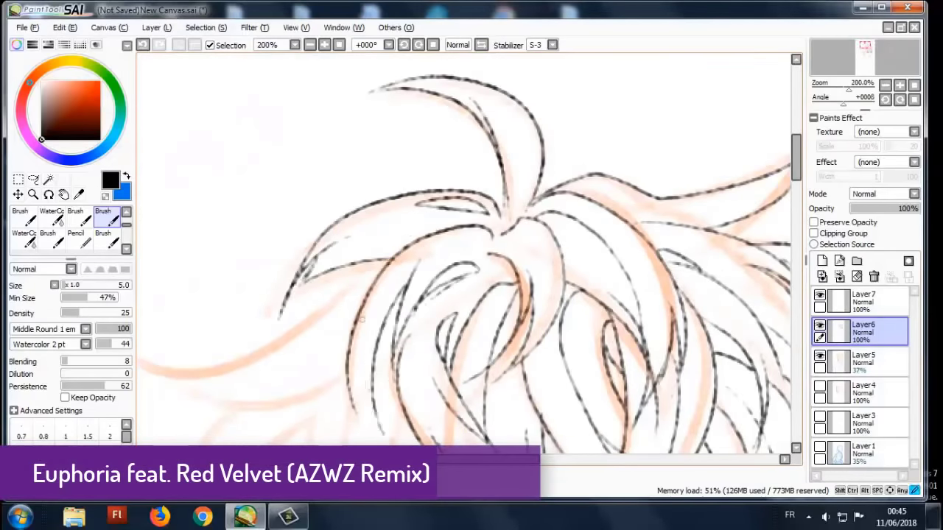
# - Ink the flared locks at the back of the head and the layered curls above the ear
pyautogui.scroll(-3, 361, 318)
pyautogui.scroll(3, 361, 318)
pyautogui.scroll(-2, 514, 153)
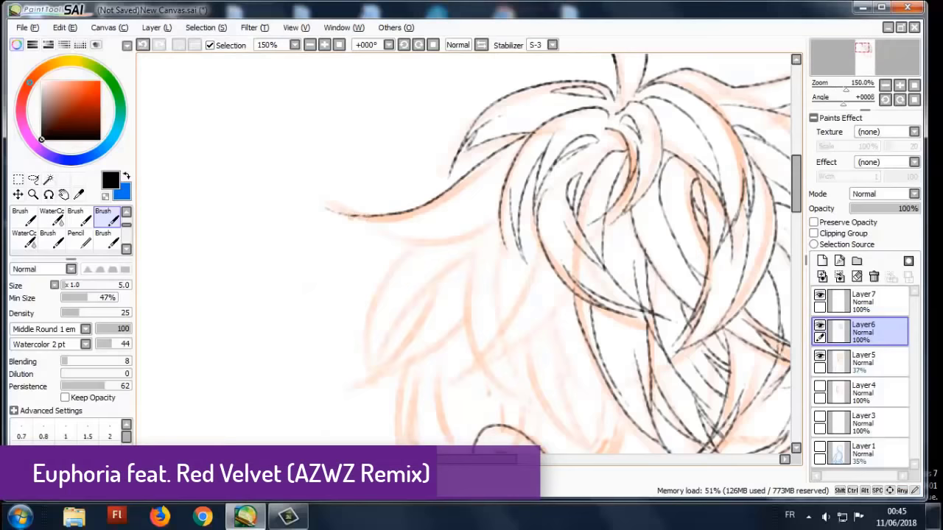
pyautogui.scroll(-2, 469, 210)
pyautogui.scroll(2, 466, 151)
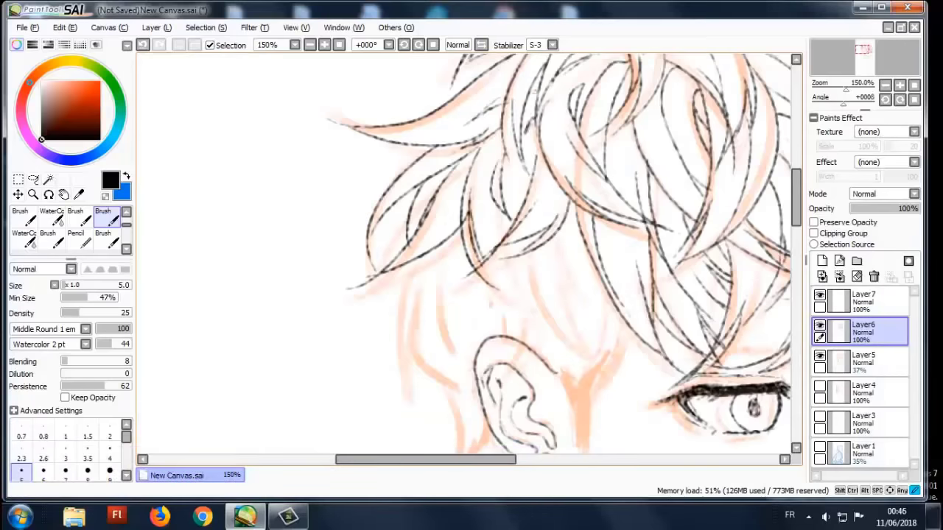
# - Ink the pointed sideburn in front of the ear and the locks above, behind and below the ear
pyautogui.scroll(1, 476, 196)
pyautogui.scroll(-1, 529, 141)
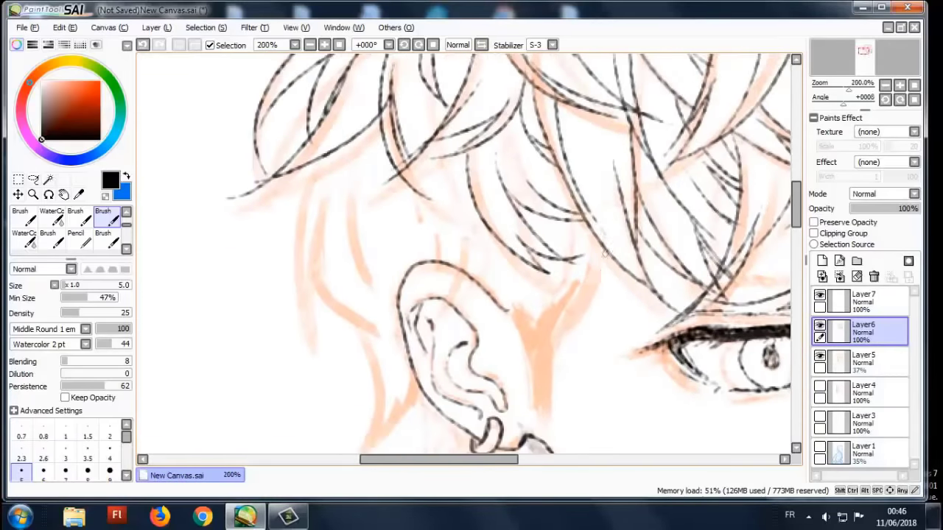
pyautogui.moveTo(413, 257); pyautogui.dragTo(490, 276)
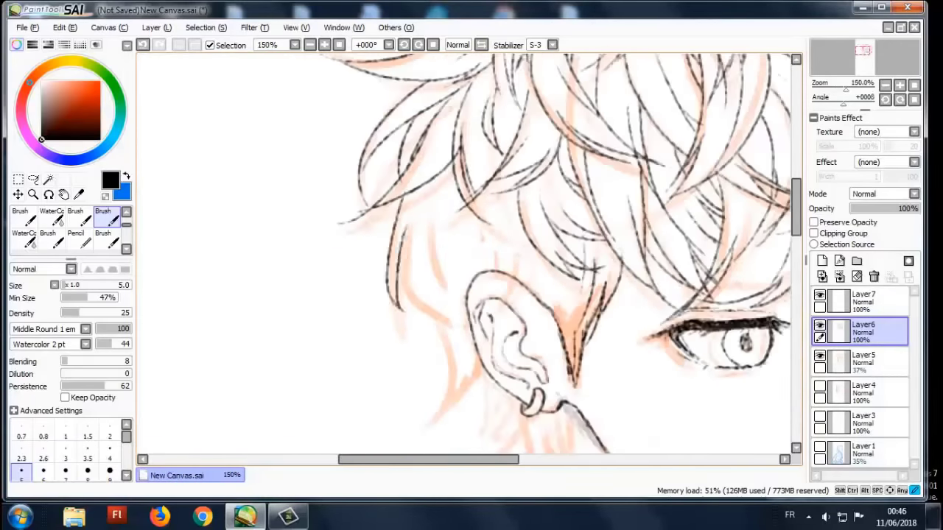
pyautogui.moveTo(505, 382)
pyautogui.mouseDown()
pyautogui.moveTo(531, 258)
pyautogui.moveTo(498, 256)
pyautogui.moveTo(501, 359)
pyautogui.mouseUp()
# - Add solid black accents between overlapping locks and ink both eyebrows, toggling the Layer5 sketch to check the line art
pyautogui.hotkey('ctrl', '-')
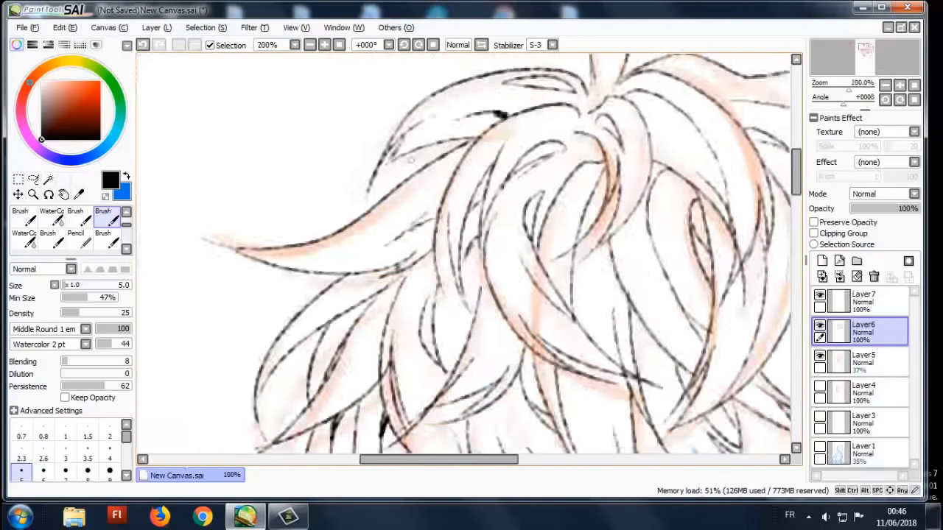
pyautogui.hotkey('ctrl', '-')
pyautogui.click(819, 355)
pyautogui.scroll(3, 566, 186)
pyautogui.scroll(-3, 469, 258)
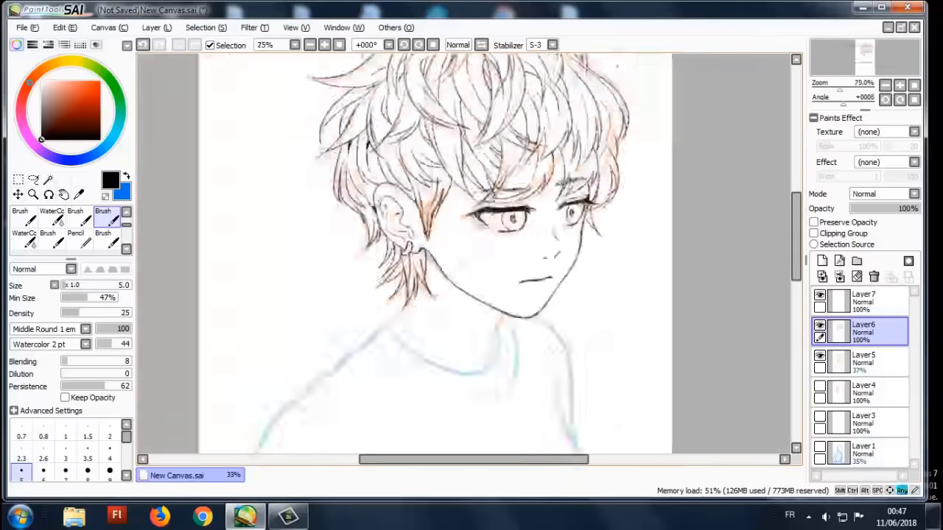
pyautogui.scroll(2, 469, 258)
pyautogui.click(819, 355)
# - Lasso the outer part of the near eye and reshape it slightly with Free Deform
pyautogui.scroll(1, 468, 257)
pyautogui.click(33, 179)
pyautogui.hotkey('ctrl', 't')
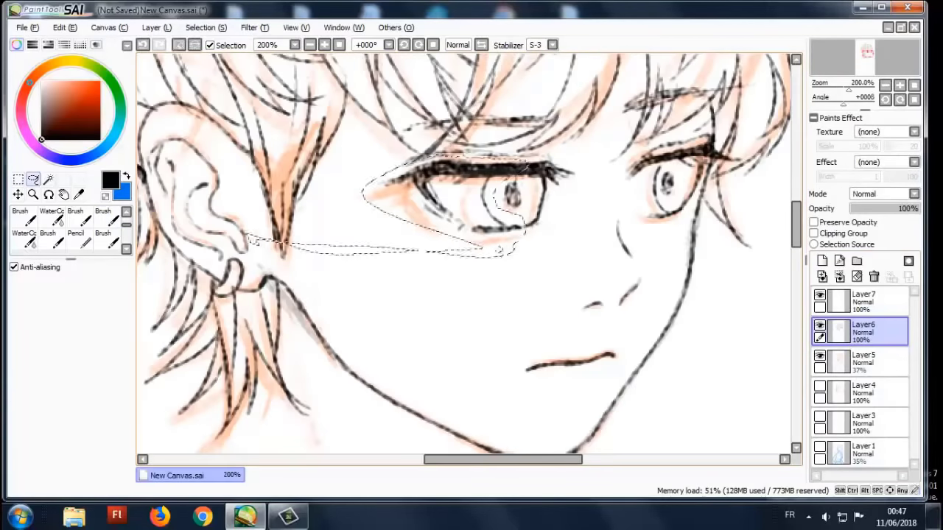
pyautogui.moveTo(508, 264); pyautogui.dragTo(526, 259)
pyautogui.hotkey('ctrl', 't')
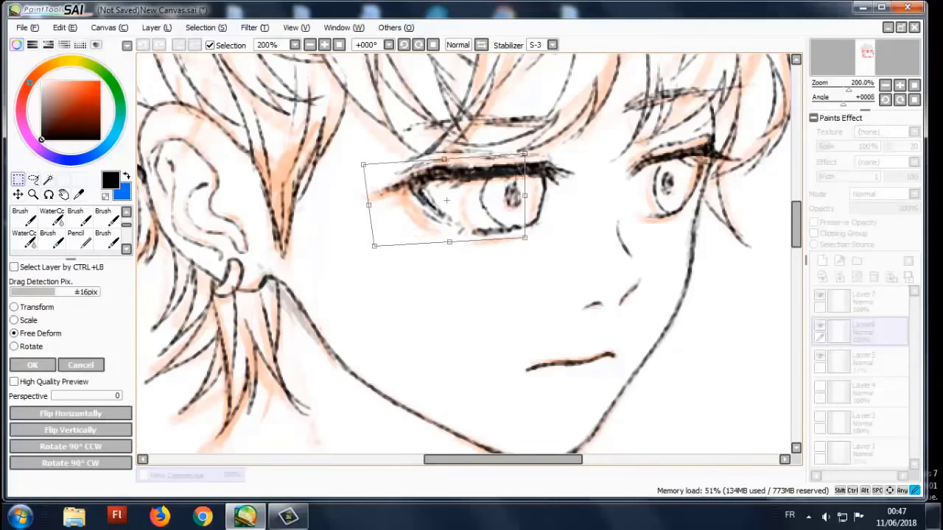
pyautogui.press('Return')
# - Hide the Layer5 sketch, lasso the whole jawline from earlobe to far cheek, and transform it
pyautogui.scroll(-1, 468, 258)
pyautogui.click(819, 355)
pyautogui.click(33, 179)
pyautogui.scroll(-1, 468, 258)
pyautogui.moveTo(243, 272); pyautogui.dragTo(516, 265)
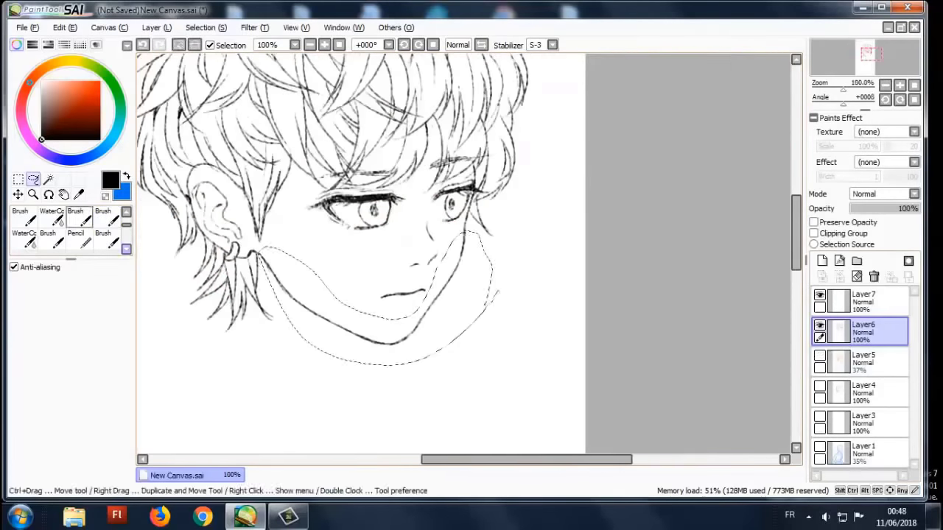
pyautogui.hotkey('ctrl', 't')
pyautogui.press('Return')
# - Review the whole inked head, select another section of the facial line art, and transform it
pyautogui.press('b')
pyautogui.scroll(2, 471, 257)
pyautogui.scroll(1, 556, 228)
pyautogui.scroll(-3, 555, 229)
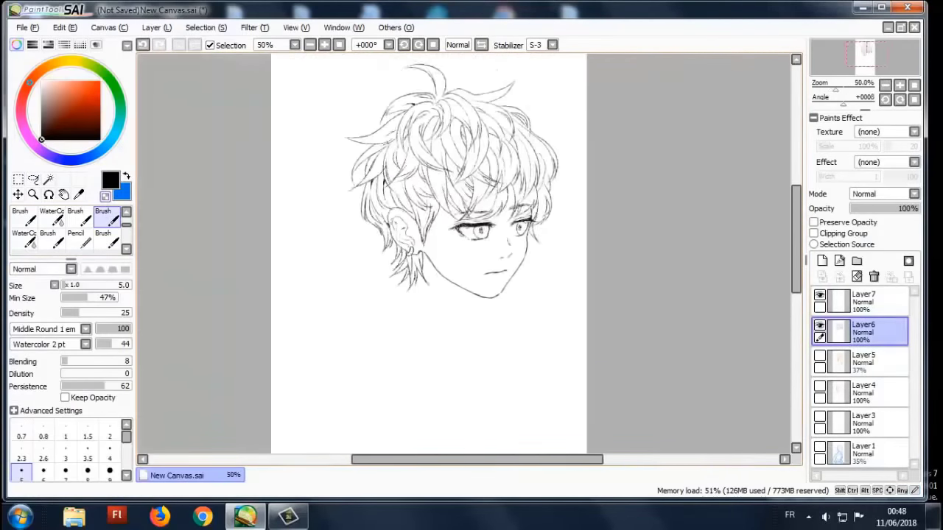
pyautogui.scroll(2, 471, 258)
pyautogui.moveTo(434, 166); pyautogui.dragTo(442, 225)
pyautogui.hotkey('ctrl', 't')
pyautogui.press('Return')
pyautogui.scroll(-1, 471, 258)
# - Lasso a part of the lower face and transform the selection to refine its placement
pyautogui.press('l')
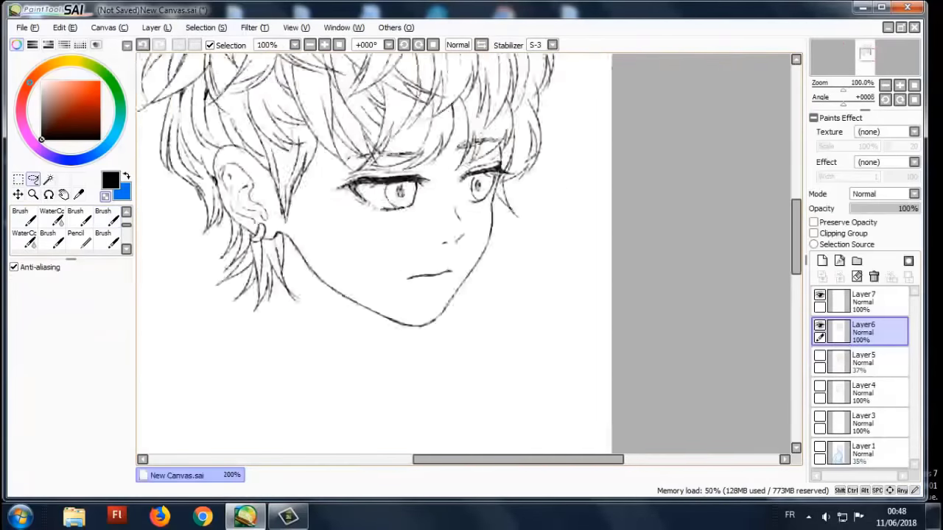
pyautogui.scroll(2, 472, 258)
pyautogui.moveTo(409, 298); pyautogui.dragTo(405, 310)
pyautogui.scroll(-2, 472, 258)
pyautogui.scroll(1, 471, 258)
pyautogui.scroll(-1, 405, 263)
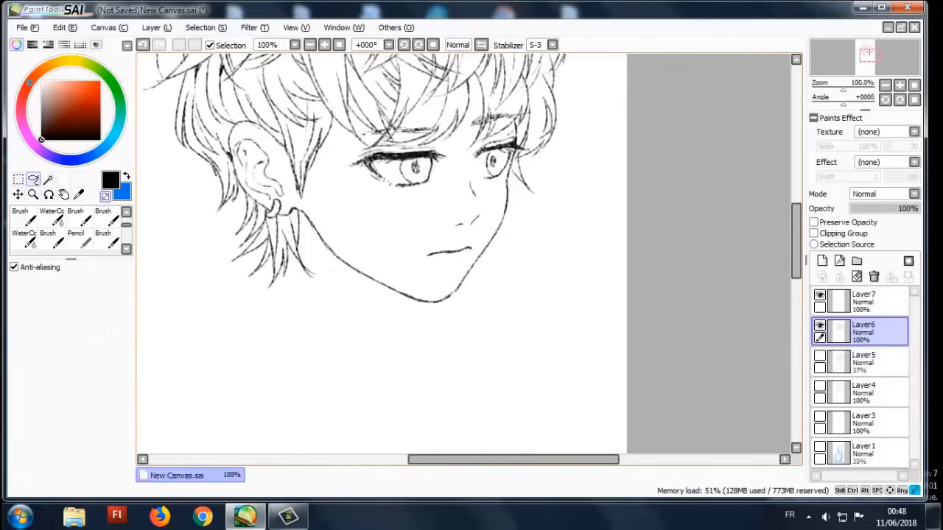
pyautogui.hotkey('ctrl', 't')
pyautogui.press('Return')
pyautogui.scroll(-3, 471, 258)
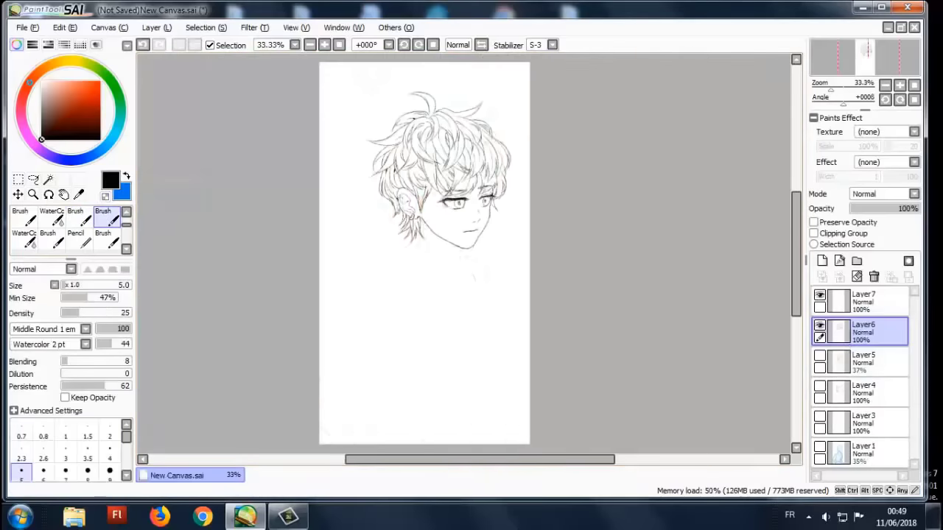
# - Show the Layer5 sketch, lasso the chest area on it, and reshape the selection with Free Deform
pyautogui.scroll(3, 471, 258)
pyautogui.scroll(-3, 471, 258)
pyautogui.click(819, 356)
pyautogui.click(862, 361)
pyautogui.press('l')
pyautogui.scroll(1, 471, 258)
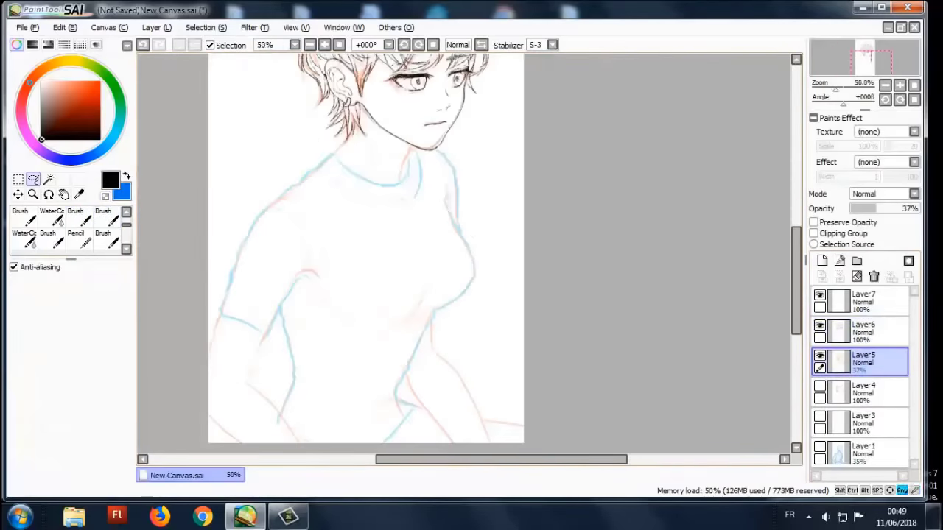
pyautogui.hotkey('ctrl', 't')
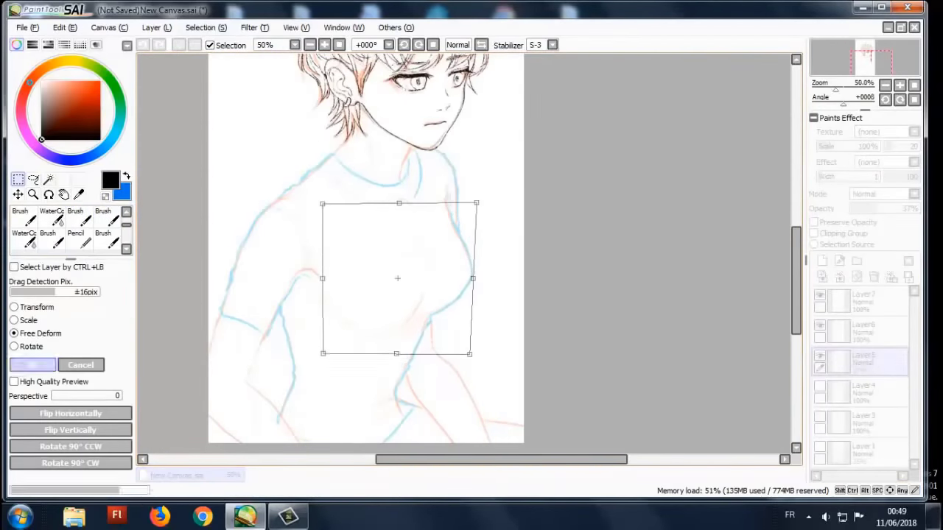
pyautogui.press('Return')
# - On Layer6, ink the neck lines and the shirt's inner neckline in black over the sketch
pyautogui.click(862, 331)
pyautogui.scroll(3, 409, 230)
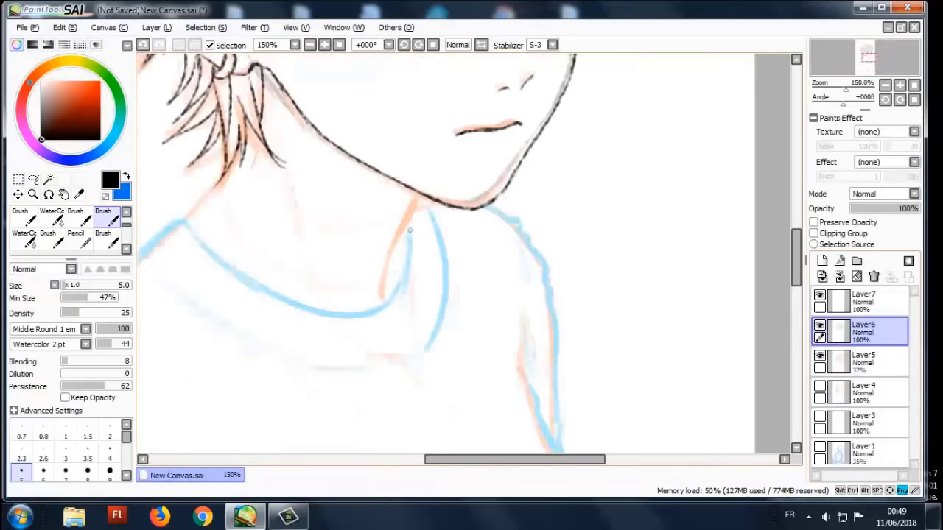
pyautogui.scroll(1, 409, 230)
pyautogui.scroll(-2, 371, 318)
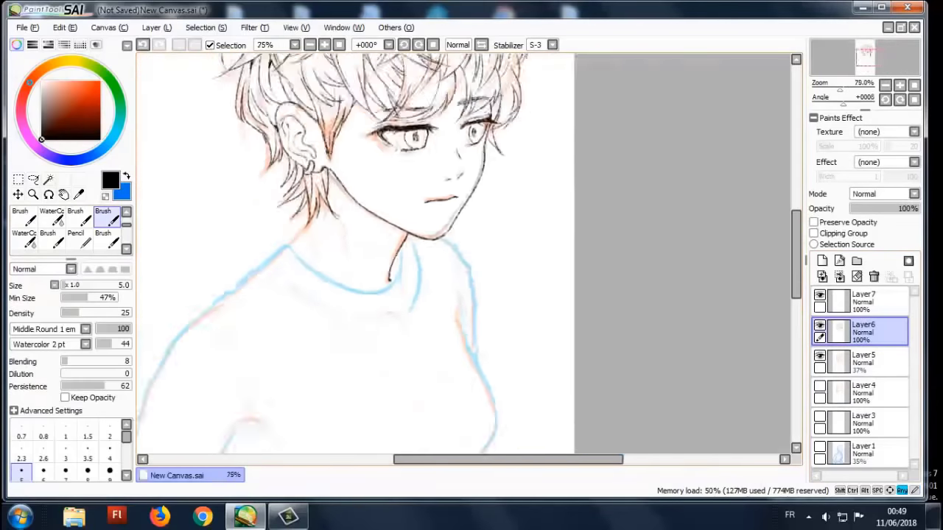
pyautogui.scroll(2, 535, 380)
pyautogui.scroll(-2, 272, 246)
pyautogui.scroll(1, 272, 246)
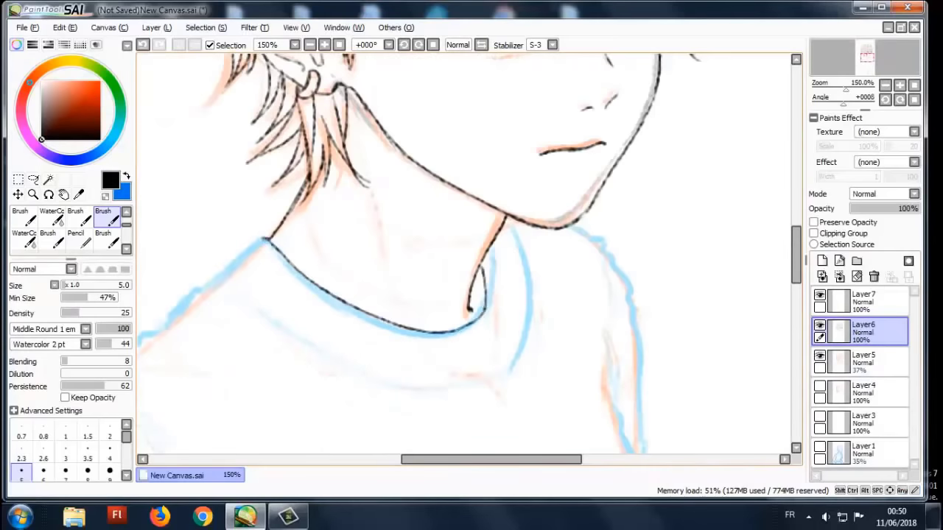
# - Ink the collar's outer fold and thin lower seam, and start the wrinkled line along the near shoulder
pyautogui.moveTo(533, 304); pyautogui.dragTo(522, 269)
pyautogui.scroll(-1, 336, 206)
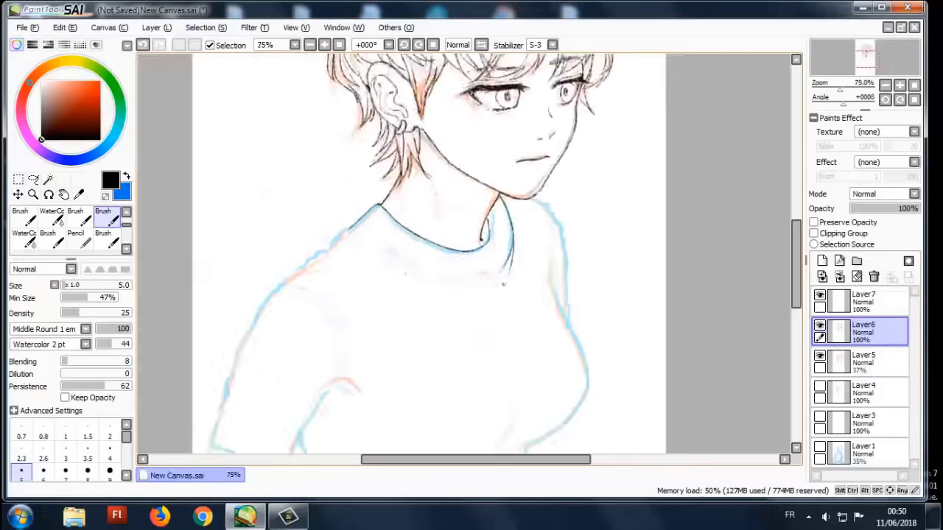
pyautogui.scroll(1, 335, 206)
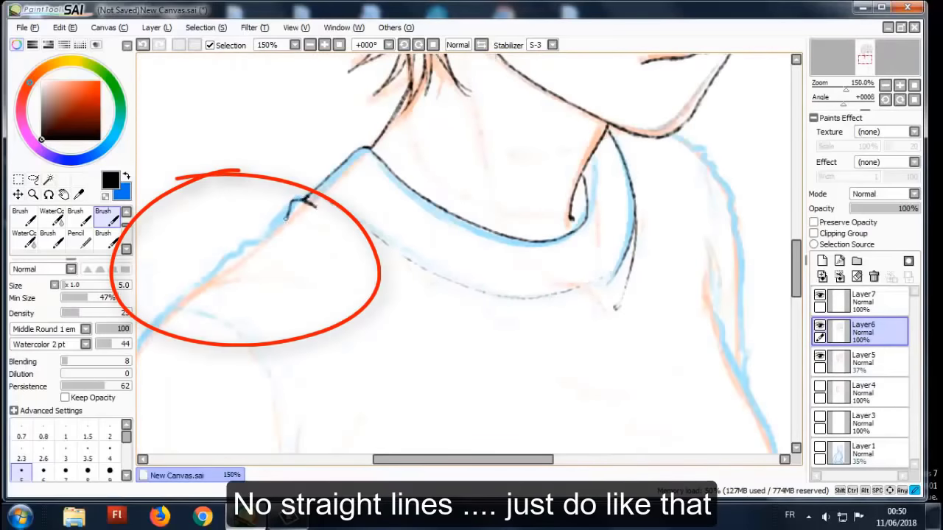
pyautogui.scroll(-1, 238, 223)
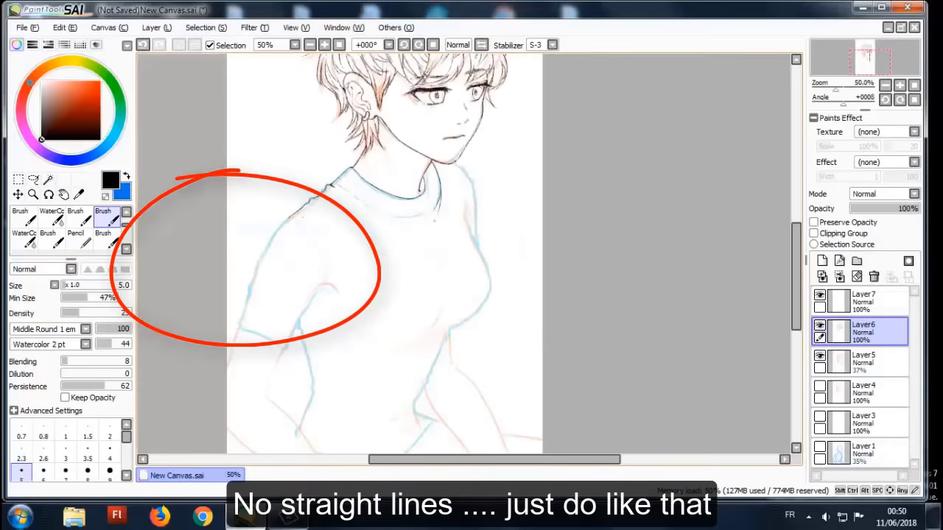
# - Ink the wrinkled near shoulder, the thin armhole seam, and the upper outer edge of the sleeve
pyautogui.scroll(1, 302, 210)
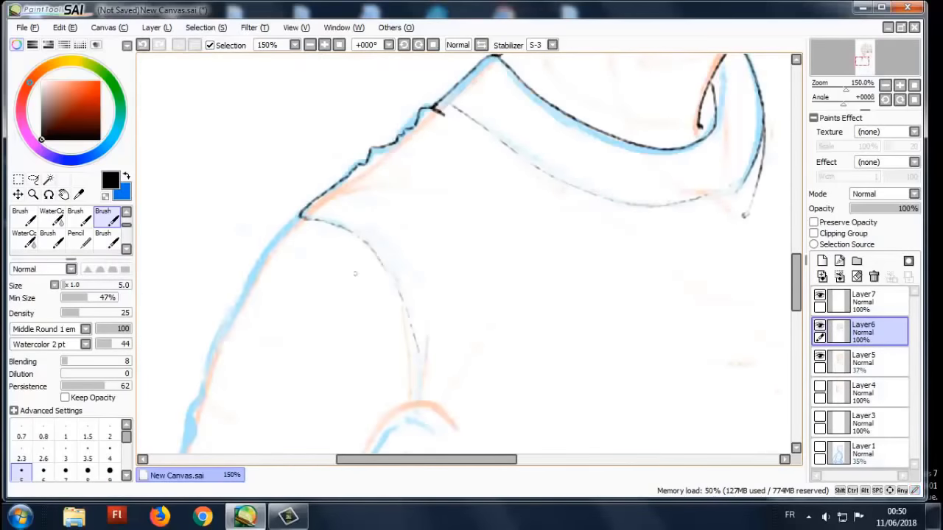
pyautogui.scroll(-2, 464, 254)
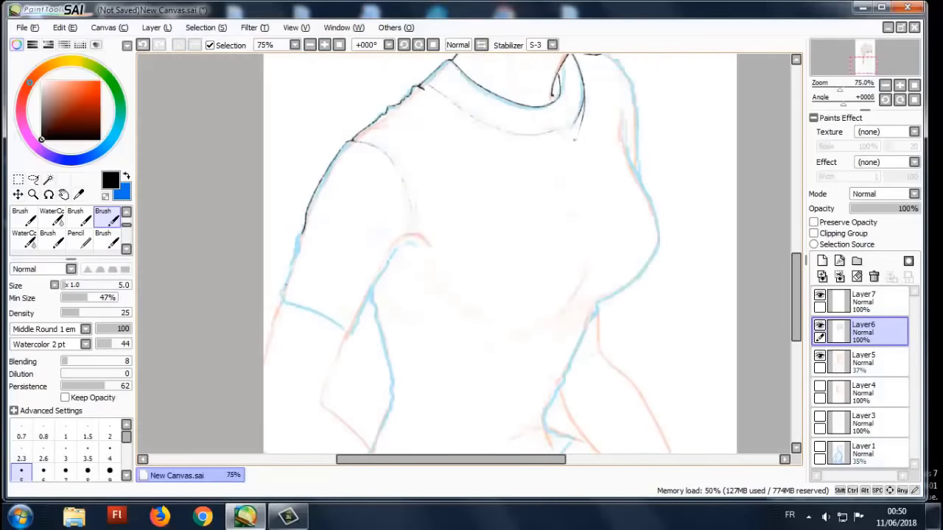
pyautogui.scroll(3, 464, 254)
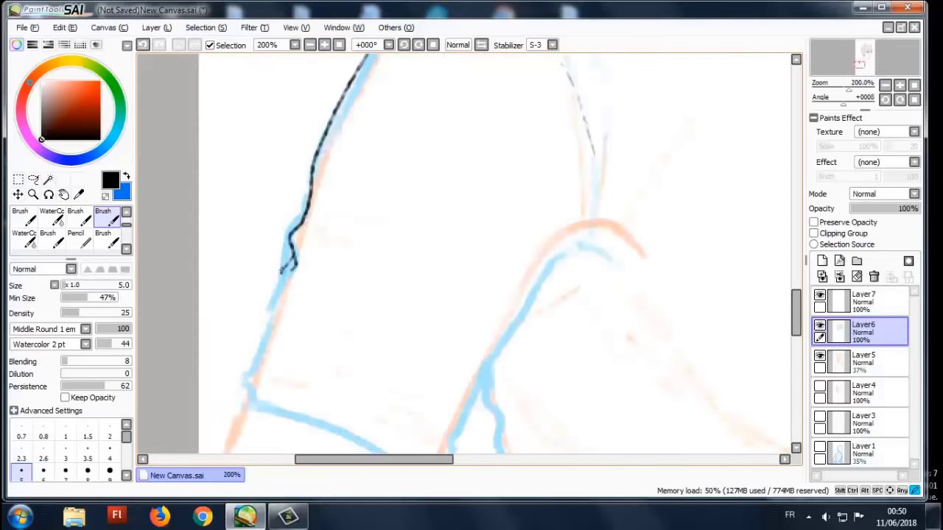
# - Ink the rest of the near sleeve, including its curved hem and the underside up to the armpit
pyautogui.moveTo(281, 271); pyautogui.dragTo(263, 337)
pyautogui.moveTo(589, 184); pyautogui.dragTo(457, 173)
pyautogui.moveTo(457, 172)
pyautogui.mouseDown()
pyautogui.moveTo(455, 212)
pyautogui.moveTo(398, 280)
pyautogui.mouseUp()
pyautogui.moveTo(369, 324); pyautogui.dragTo(343, 385)
pyautogui.moveTo(442, 310); pyautogui.dragTo(490, 191)
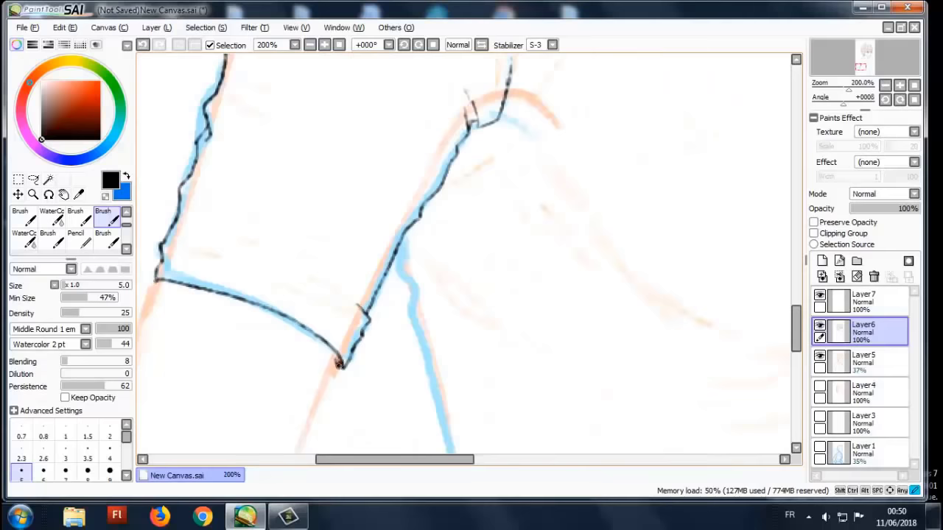
# - Ink the far shoulder and sleeve with an uneven, wrinkled outline and a thin inner seam
pyautogui.scroll(-4, 338, 363)
pyautogui.scroll(4, 427, 140)
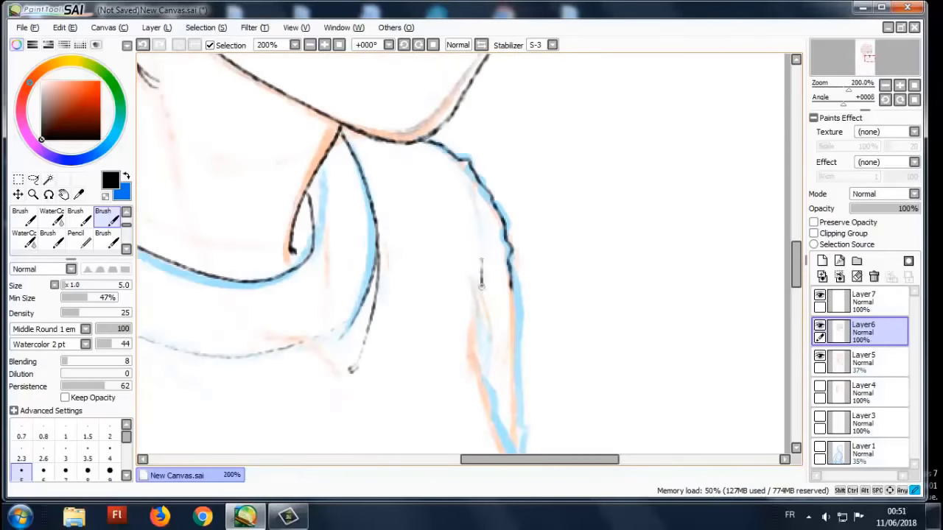
pyautogui.moveTo(474, 221); pyautogui.dragTo(472, 116)
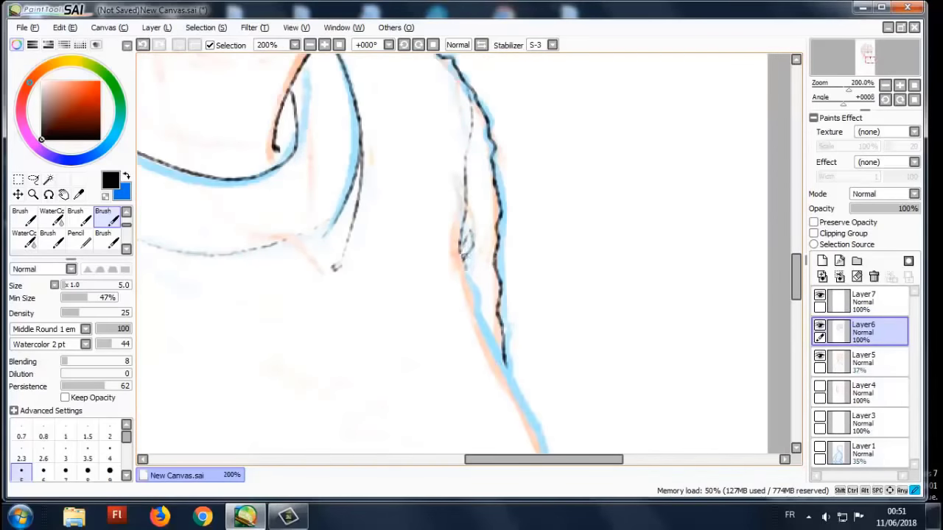
# - Ink the front contour of the chest and continue down the waist to the fabric creases at the hip
pyautogui.scroll(-3, 490, 334)
pyautogui.scroll(3, 475, 159)
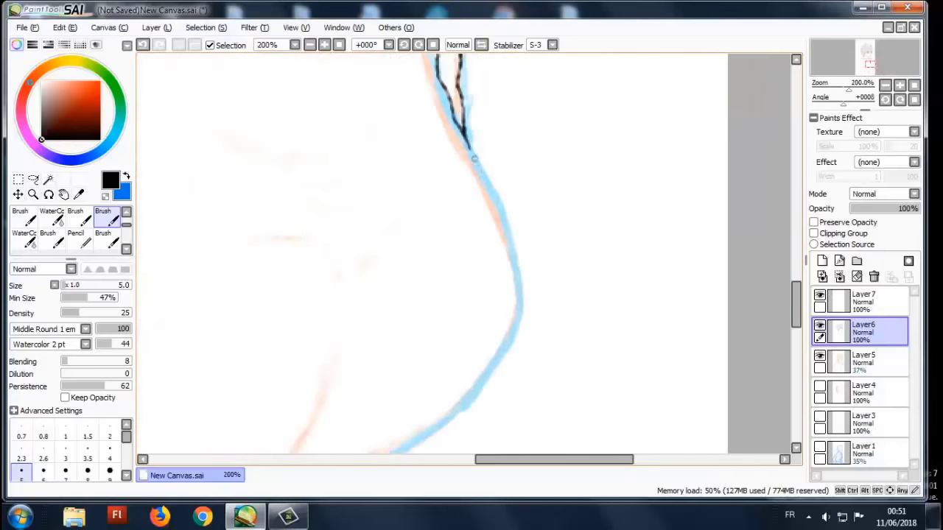
pyautogui.moveTo(497, 332); pyautogui.dragTo(548, 220)
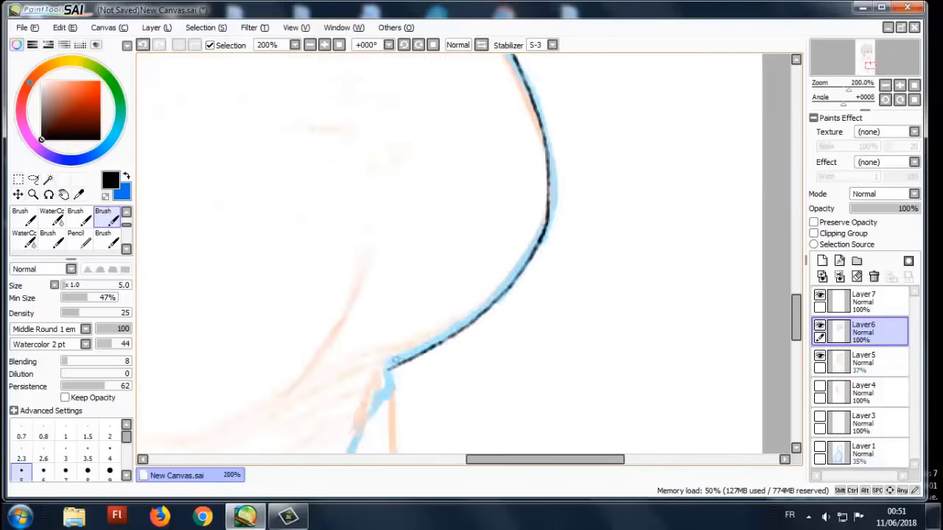
pyautogui.moveTo(394, 362); pyautogui.dragTo(396, 305)
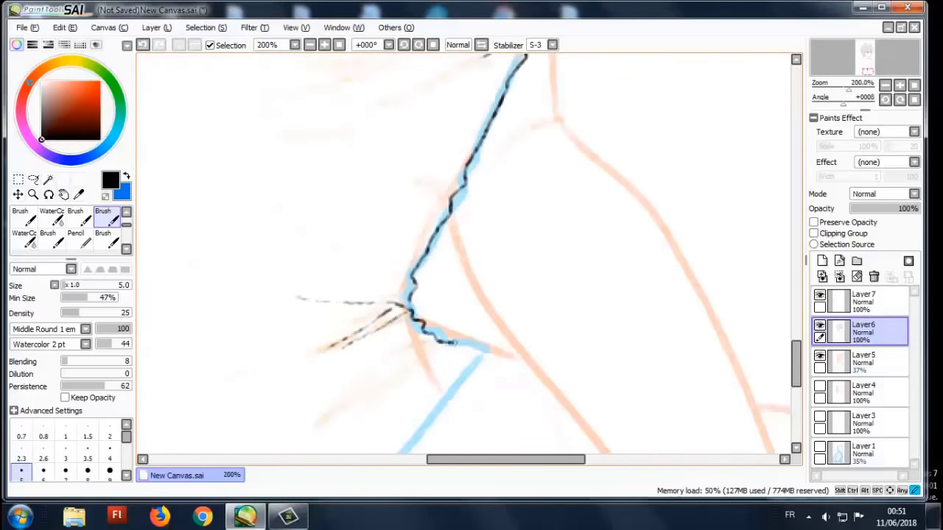
# - Ink the torso's back edge below the near sleeve and the thin fold lines curving under the chest
pyautogui.scroll(-3, 455, 343)
pyautogui.scroll(3, 395, 289)
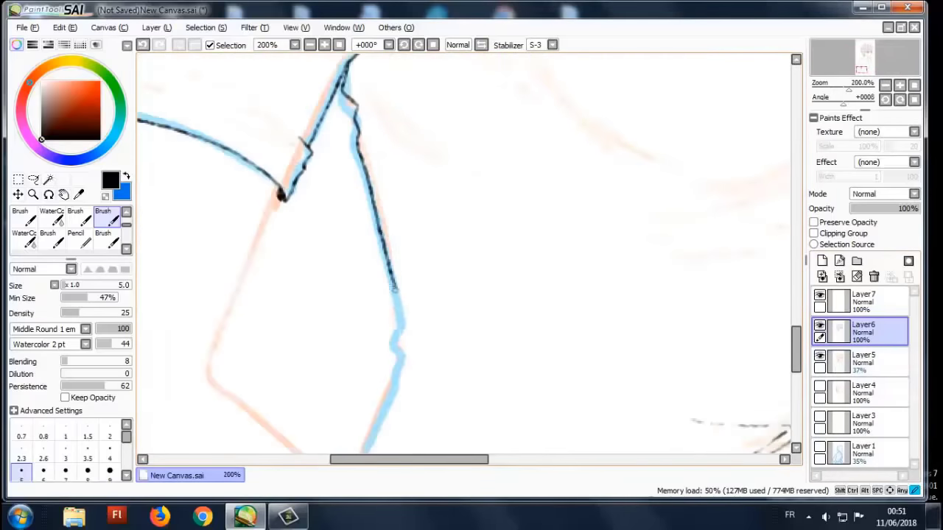
pyautogui.scroll(-2, 394, 288)
pyautogui.moveTo(394, 289); pyautogui.dragTo(524, 298)
pyautogui.scroll(1, 524, 298)
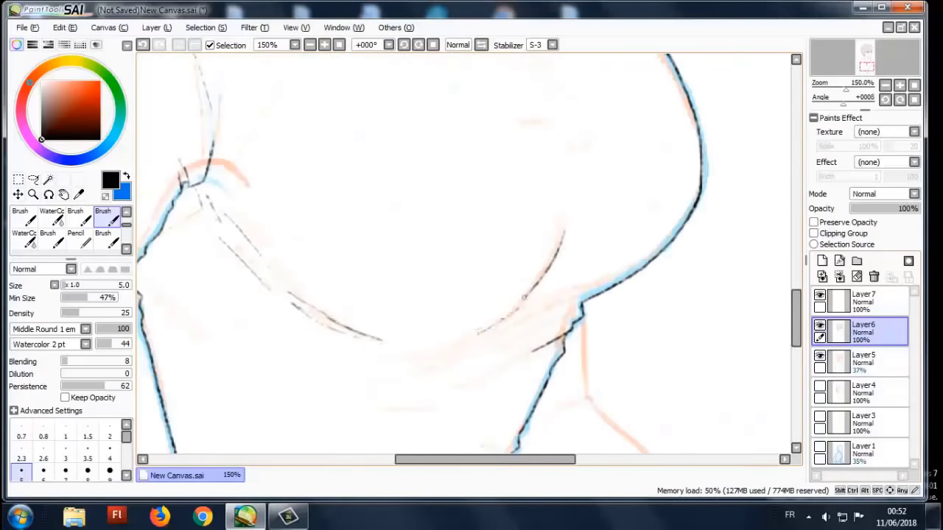
# - Hide the Layer5 sketch and refine the shirt's line art around the chest folds with the brush at size 8
pyautogui.scroll(-1, 464, 254)
pyautogui.scroll(-2, 383, 345)
pyautogui.click(819, 356)
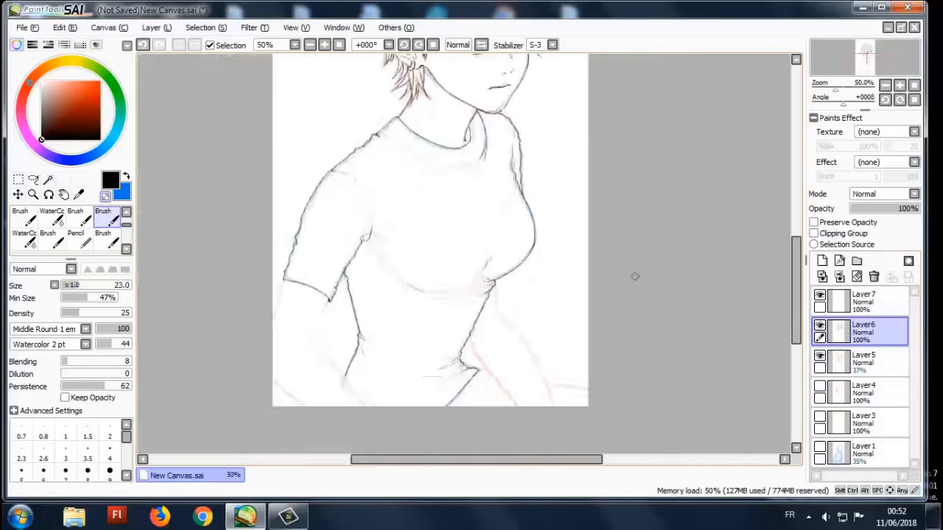
pyautogui.scroll(1, 631, 273)
pyautogui.scroll(1, 288, 358)
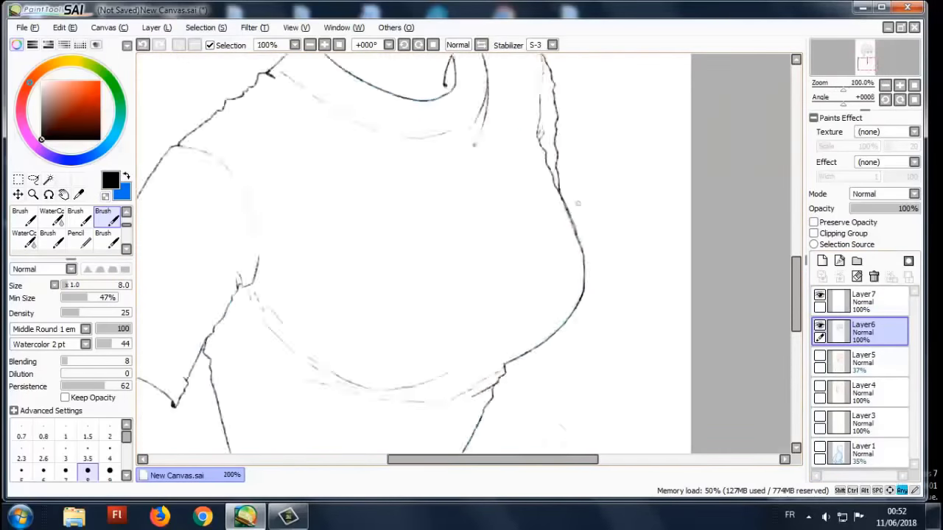
pyautogui.click(820, 356)
pyautogui.scroll(1, 544, 108)
pyautogui.click(819, 356)
pyautogui.scroll(-2, 472, 258)
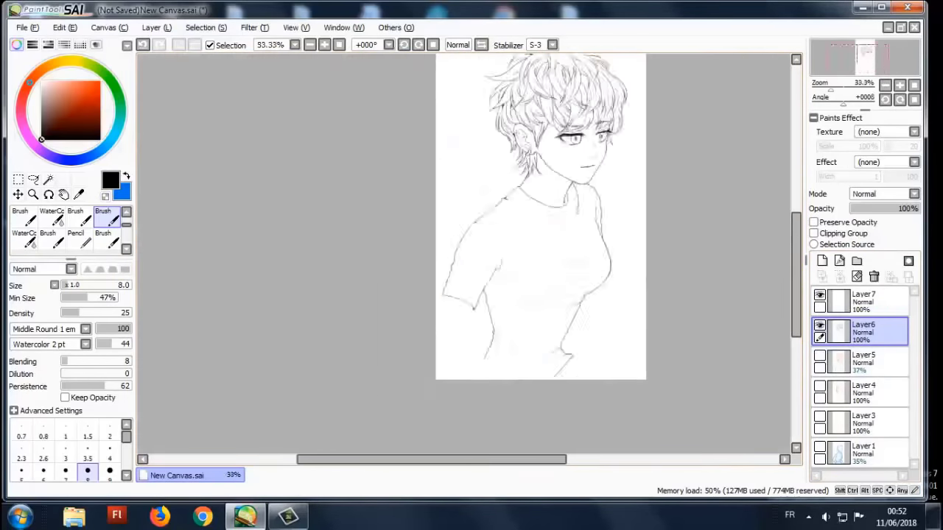
# - Add thin fabric creases under the chest, around the waist, and on the near sleeve
pyautogui.scroll(2, 472, 257)
pyautogui.scroll(-2, 471, 258)
pyautogui.scroll(1, 454, 289)
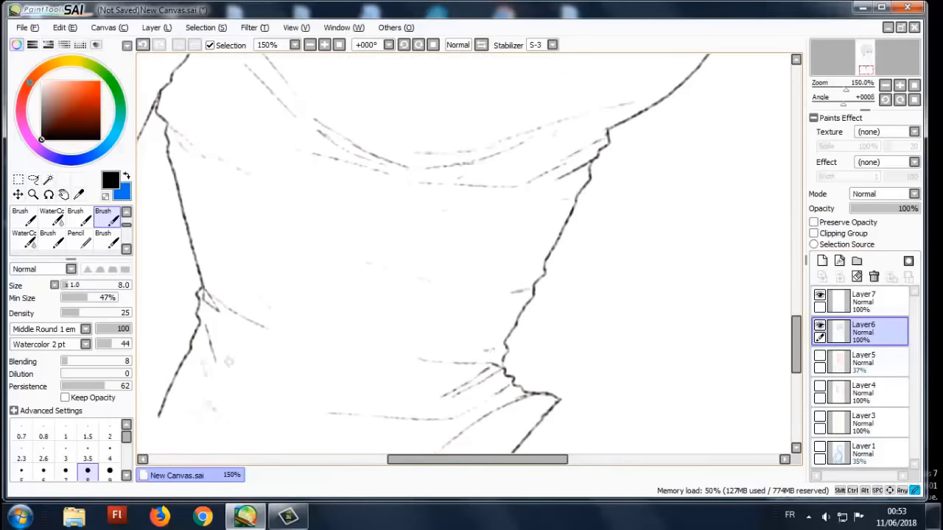
pyautogui.scroll(-1, 468, 254)
pyautogui.scroll(-3, 468, 254)
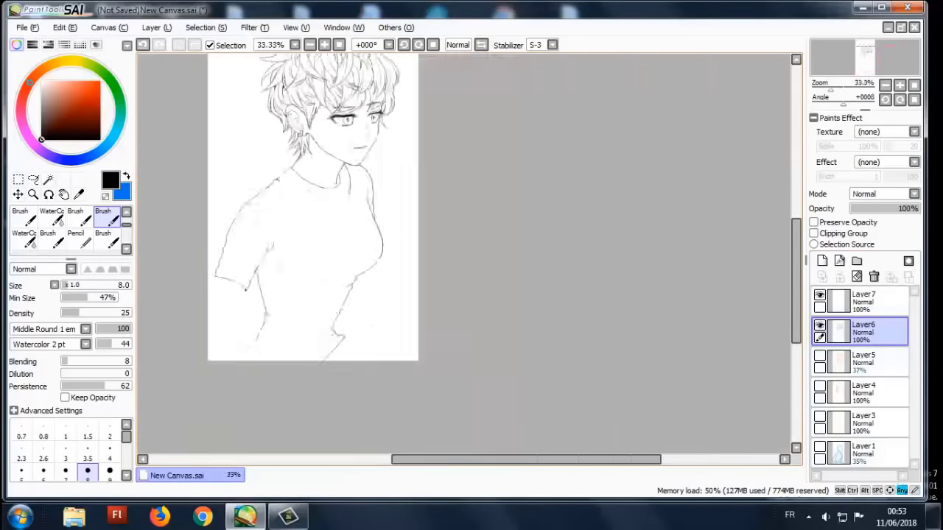
pyautogui.scroll(2, 469, 254)
pyautogui.scroll(-2, 468, 254)
# - Show the Layer5 sketch and ink both bare arms below the sleeves down to the canvas edge
pyautogui.click(819, 356)
pyautogui.scroll(5, 511, 151)
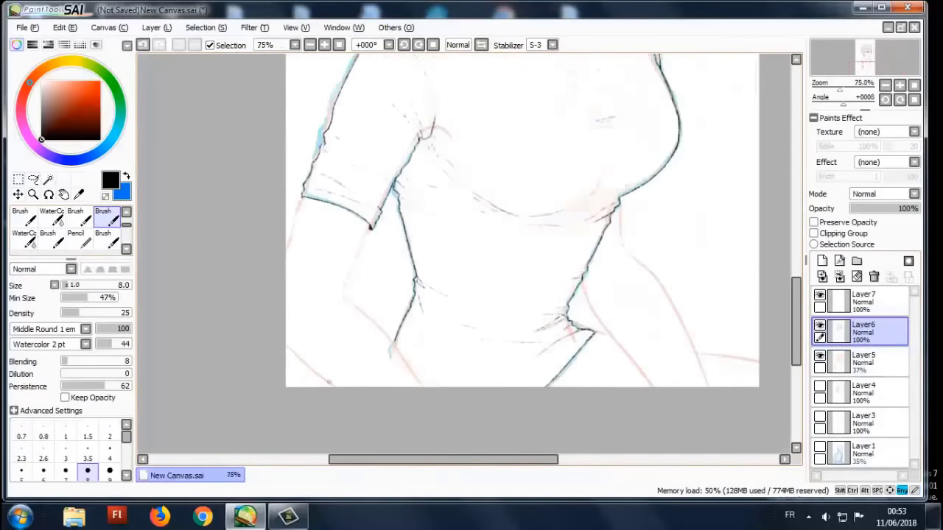
pyautogui.scroll(-1, 510, 151)
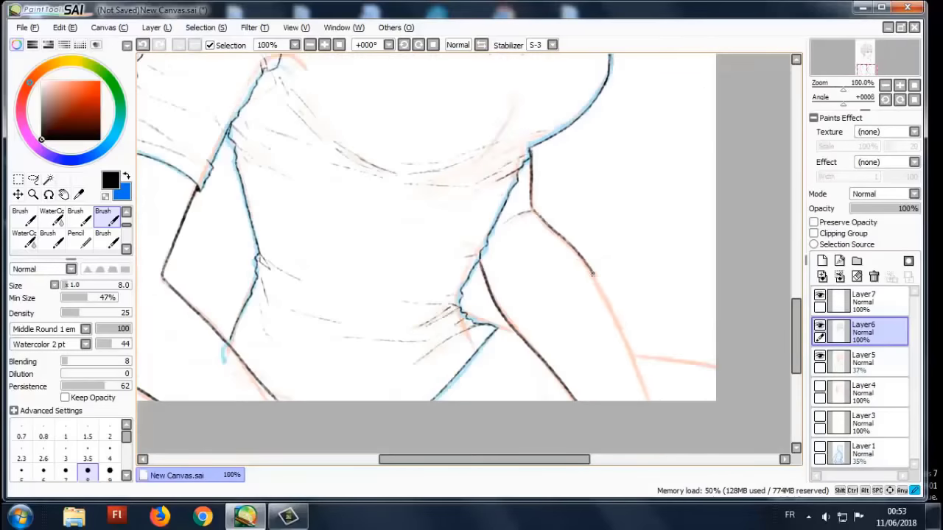
pyautogui.scroll(2, 511, 151)
pyautogui.scroll(-2, 338, 324)
# - Hide the Layer5 sketch and mirror the canvas view to check the whole inked figure
pyautogui.click(819, 355)
pyautogui.scroll(-3, 469, 254)
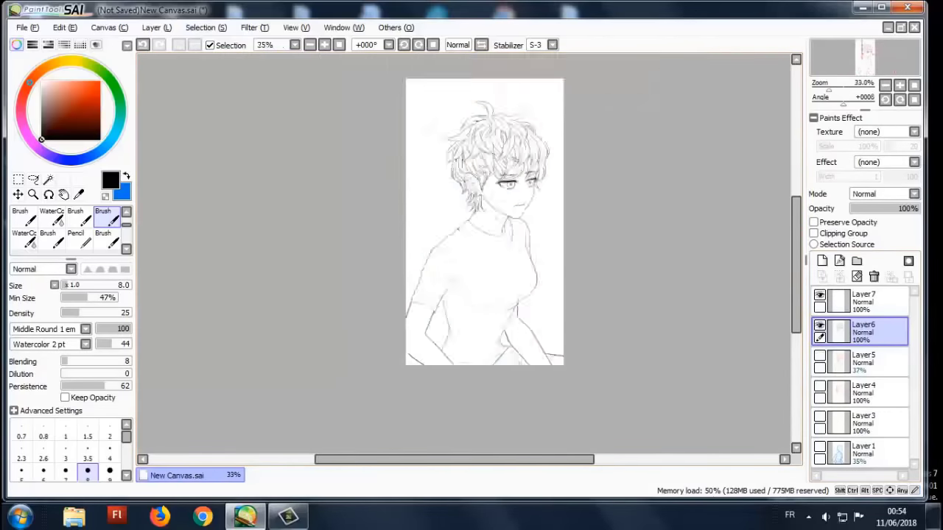
pyautogui.scroll(5, 469, 254)
pyautogui.scroll(-5, 468, 254)
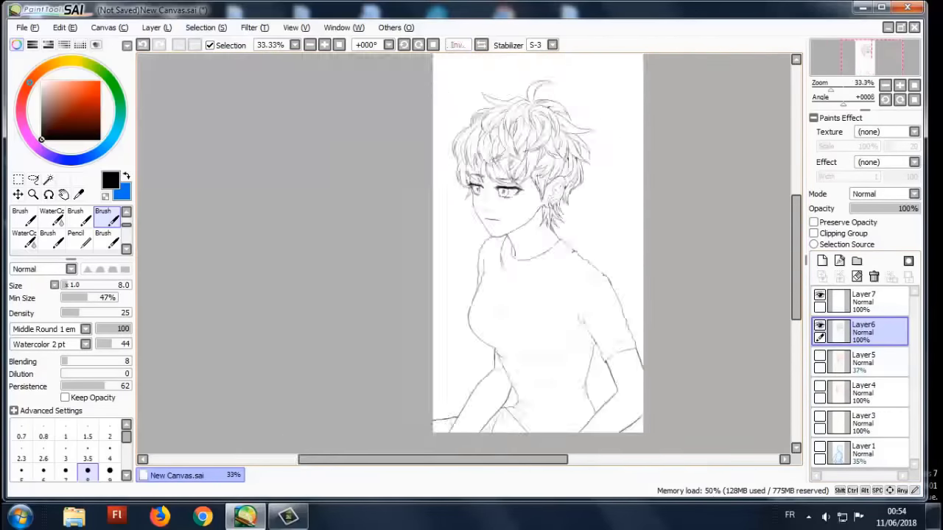
# - Lasso the far eye in the mirrored view and transform it to correct its placement
pyautogui.scroll(4, 468, 255)
pyautogui.press('l')
pyautogui.hotkey('ctrl', 't')
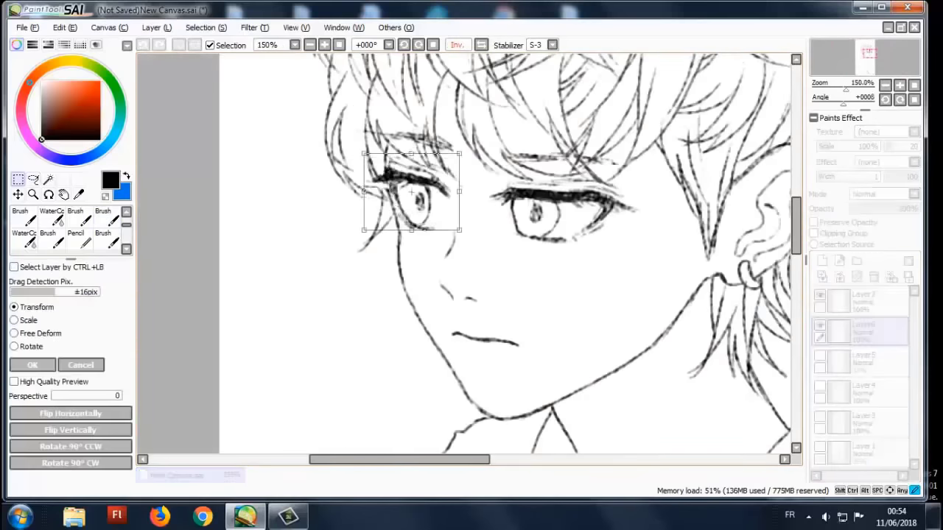
pyautogui.press('Return')
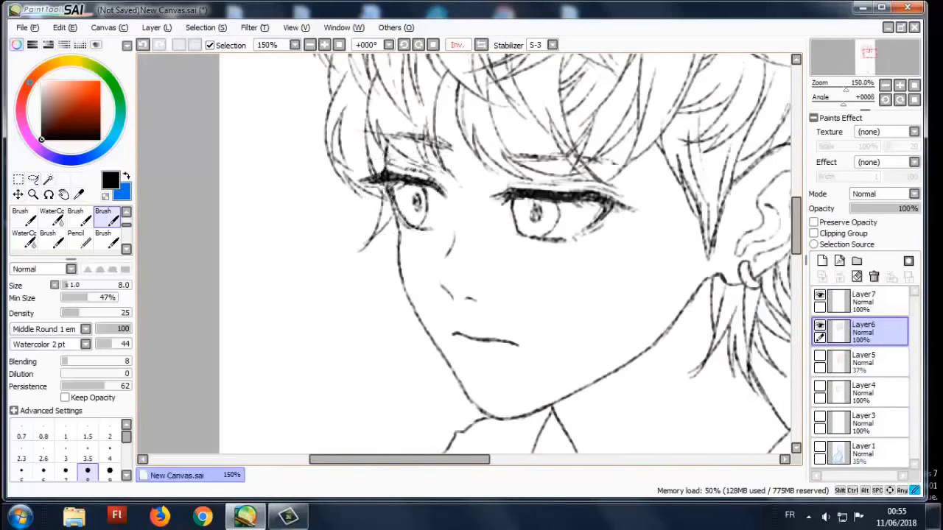
# - Lasso the entire near arm with its sleeve, transform it, and clean up the arm lines
pyautogui.scroll(-4, 469, 254)
pyautogui.press('l')
pyautogui.moveTo(515, 229); pyautogui.dragTo(482, 405)
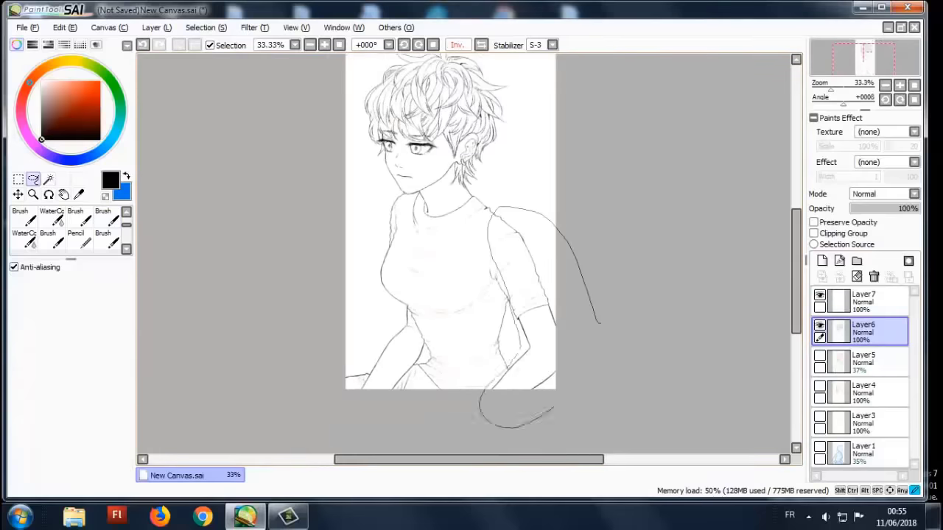
pyautogui.hotkey('ctrl', 't')
pyautogui.scroll(3, 483, 332)
pyautogui.press('Return')
pyautogui.press('b')
pyautogui.scroll(2, 481, 333)
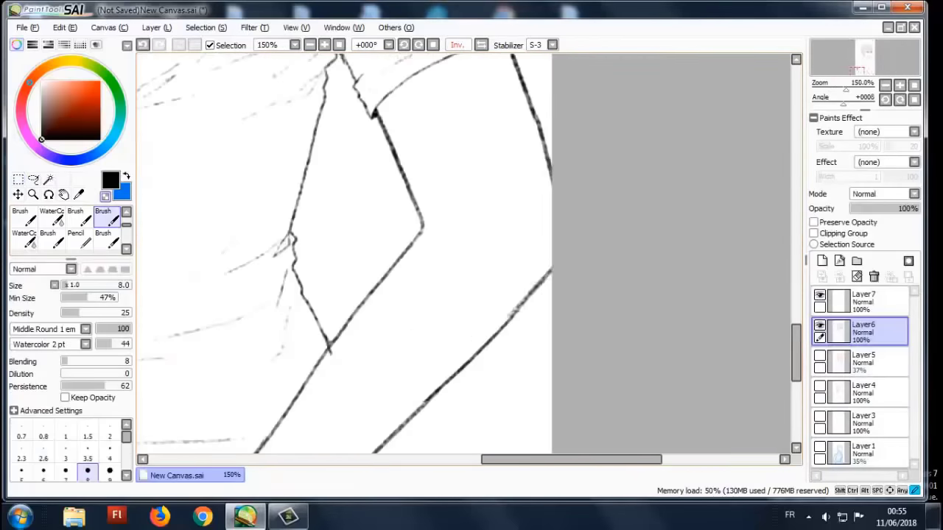
# - Lasso the far shoulder area, transform the selection, and touch up the lines where it meets the chin
pyautogui.scroll(-3, 481, 333)
pyautogui.press('l')
pyautogui.scroll(3, 339, 221)
pyautogui.moveTo(343, 173); pyautogui.dragTo(331, 295)
pyautogui.hotkey('ctrl', 't')
pyautogui.press('Return')
pyautogui.press('b')
pyautogui.scroll(2, 378, 153)
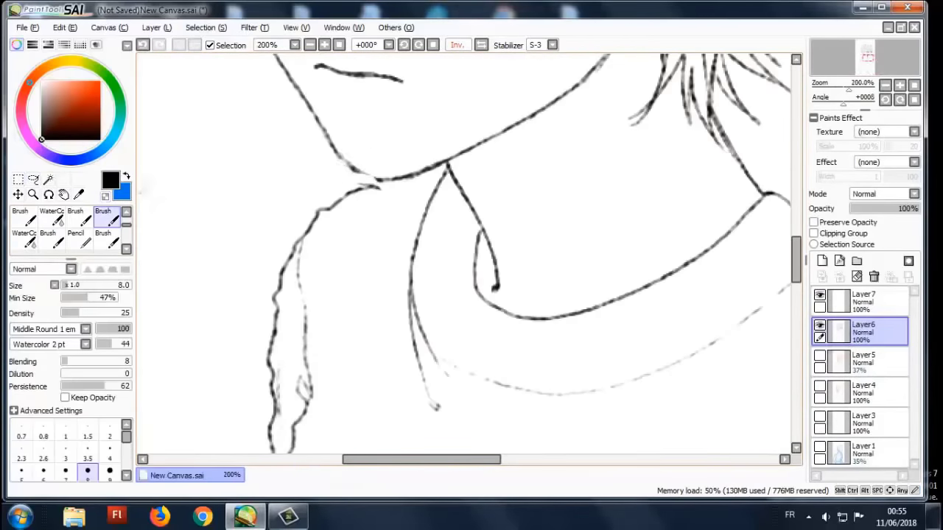
# - Touch up the chin and the near eye's lower line, and return the canvas view to its unmirrored orientation
pyautogui.scroll(-4, 410, 180)
pyautogui.scroll(3, 435, 192)
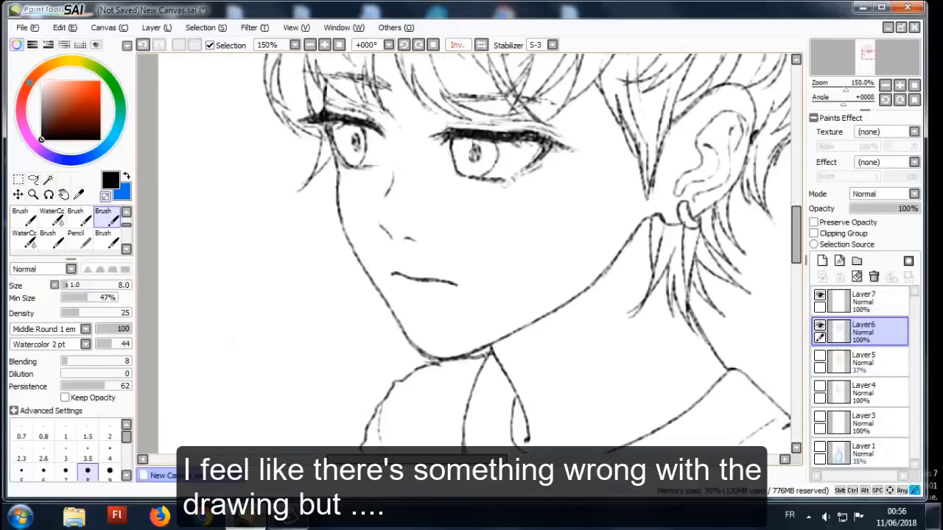
pyautogui.scroll(-3, 435, 192)
pyautogui.press('h')
pyautogui.scroll(1, 472, 235)
pyautogui.scroll(-1, 451, 236)
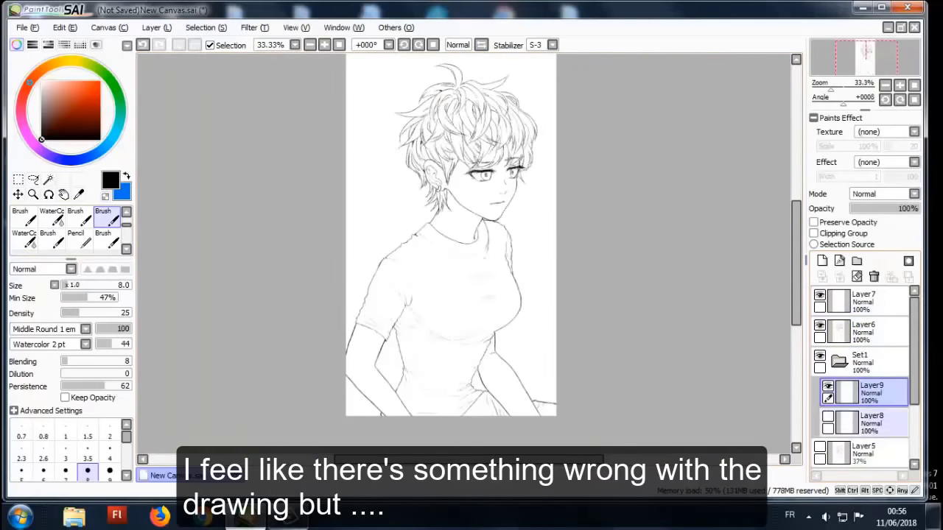
# - Select the background around the figure on Layer6 with the Magic Wand, using strict transparency detection on the working layer
pyautogui.scroll(2, 472, 236)
pyautogui.scroll(-2, 471, 236)
pyautogui.scroll(4, 472, 236)
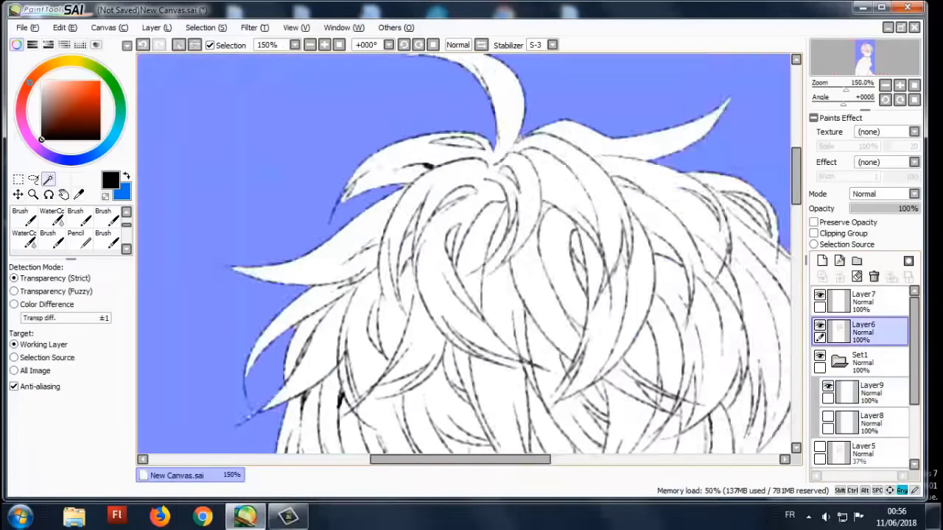
pyautogui.scroll(-4, 472, 258)
pyautogui.scroll(-2, 471, 257)
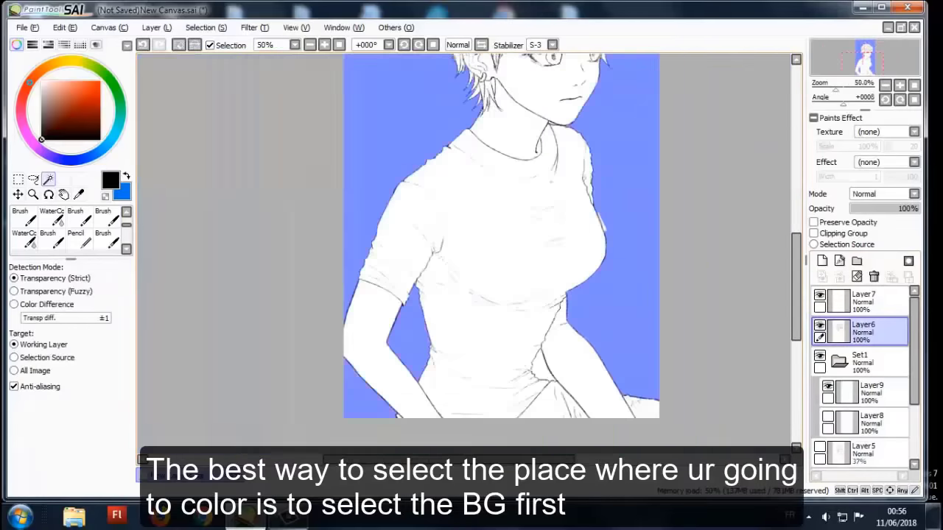
# - Refine the background selection along the torso, hair and face outline with the Select brush at size 15
pyautogui.scroll(3, 471, 250)
pyautogui.press('s')
pyautogui.scroll(1, 527, 221)
pyautogui.scroll(-1, 527, 302)
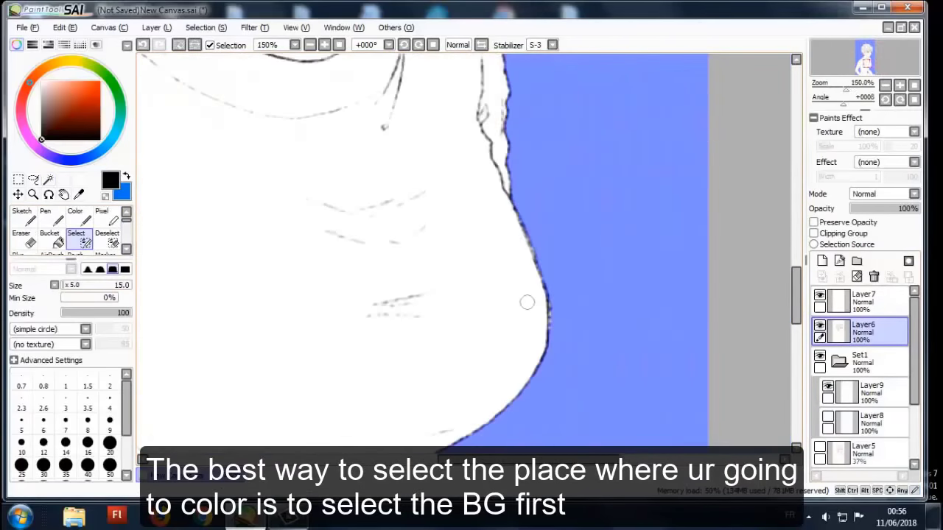
pyautogui.scroll(2, 466, 229)
pyautogui.scroll(4, 540, 269)
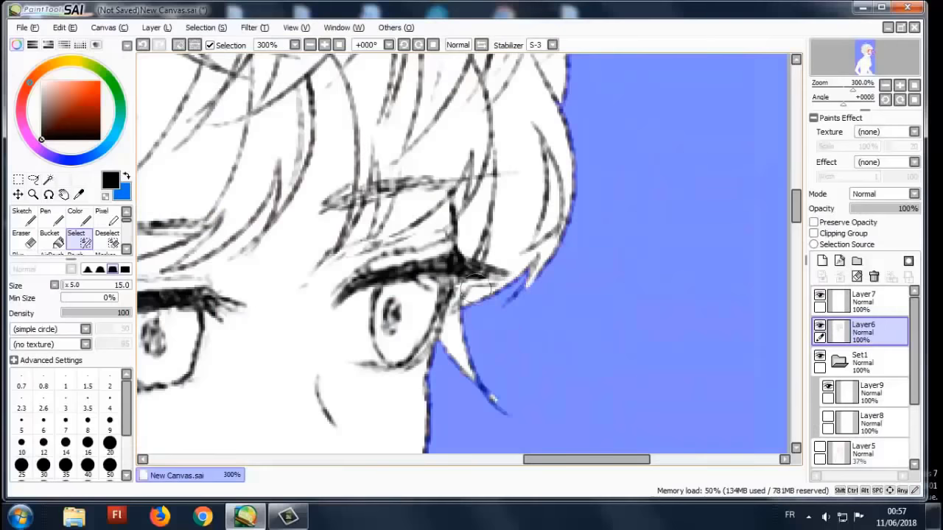
pyautogui.scroll(-2, 464, 250)
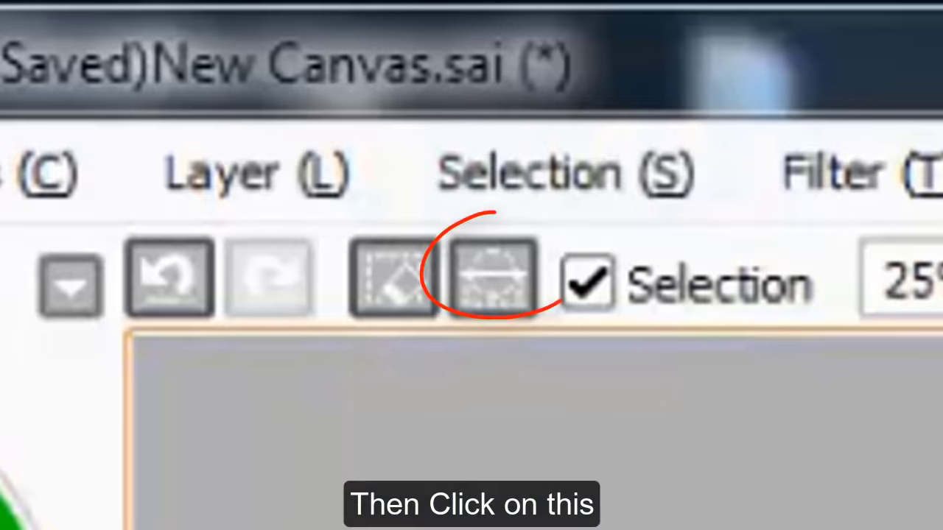
# - Invert the selection, use it to mask the Set1 folder, and undo the orange test strokes on Layer9
pyautogui.scroll(-3, 469, 250)
pyautogui.click(860, 361)
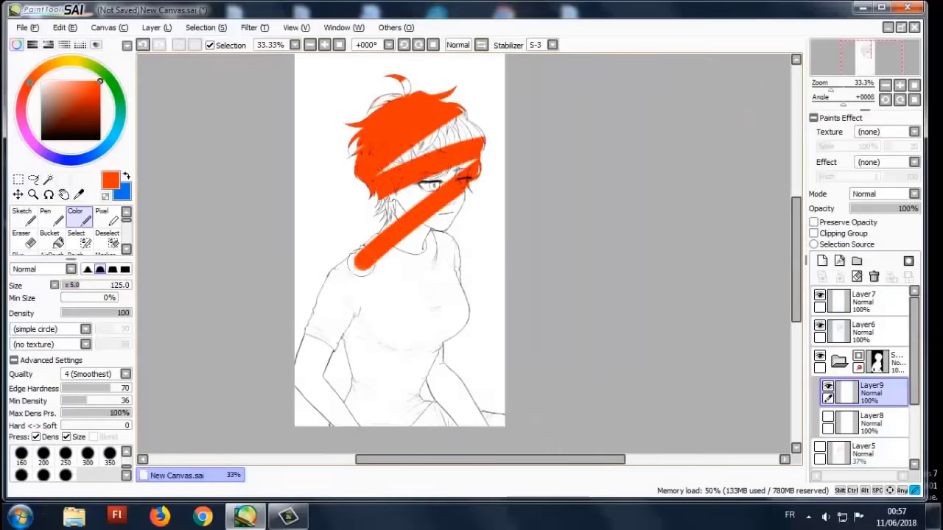
pyautogui.hotkey('ctrl', 'z')
# - Mix a pale peach skin colour, shifting its hue from yellow-orange toward red-orange
pyautogui.scroll(3, 472, 251)
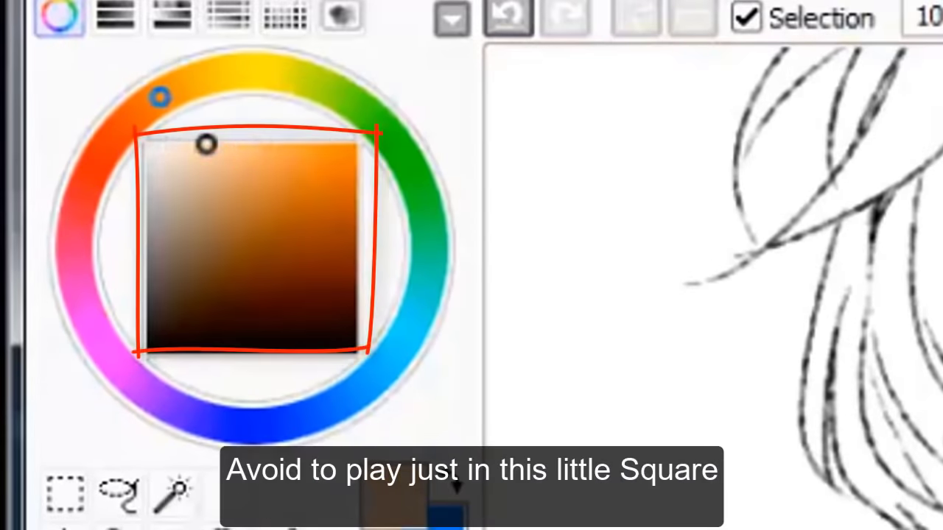
pyautogui.moveTo(207, 145)
pyautogui.mouseDown()
pyautogui.moveTo(358, 164)
pyautogui.moveTo(148, 280)
pyautogui.moveTo(261, 213)
pyautogui.moveTo(277, 243)
pyautogui.moveTo(216, 143)
pyautogui.moveTo(187, 142)
pyautogui.mouseUp()
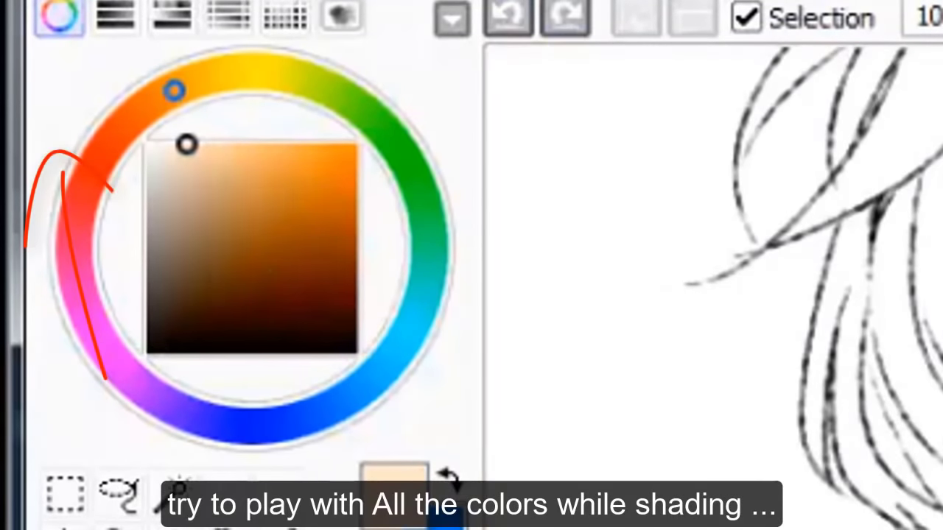
pyautogui.moveTo(174, 90); pyautogui.dragTo(135, 117)
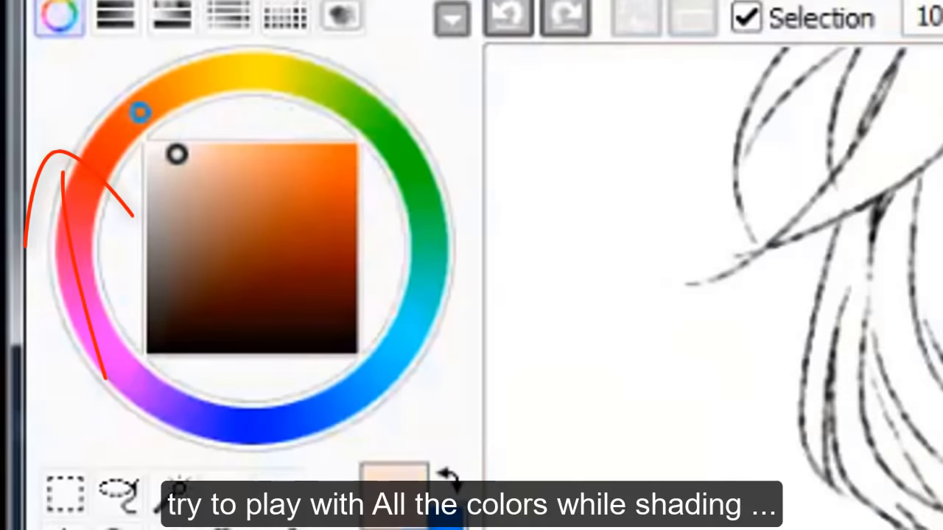
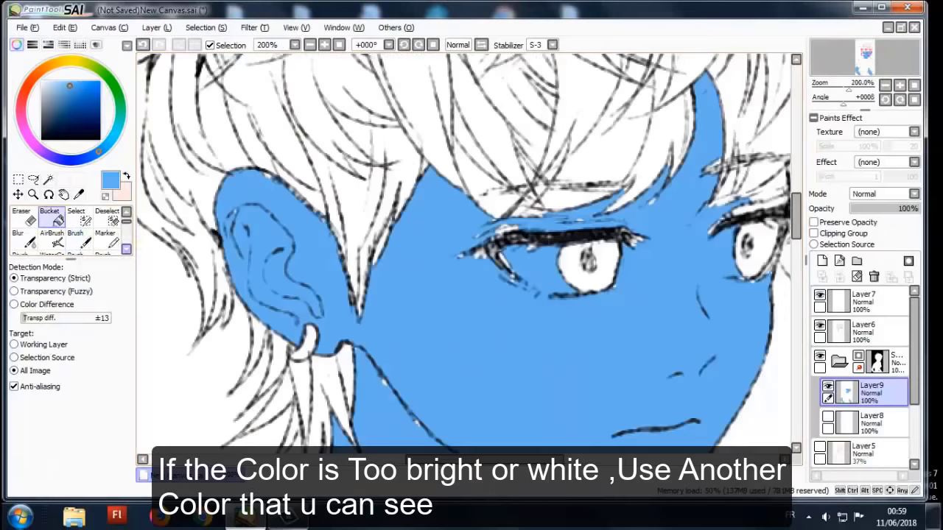
# - Fill the blanks around and inside both eyes on Layer9 with the blue base colour, using the Bucket and Brush
pyautogui.press('b')
pyautogui.scroll(1, 295, 177)
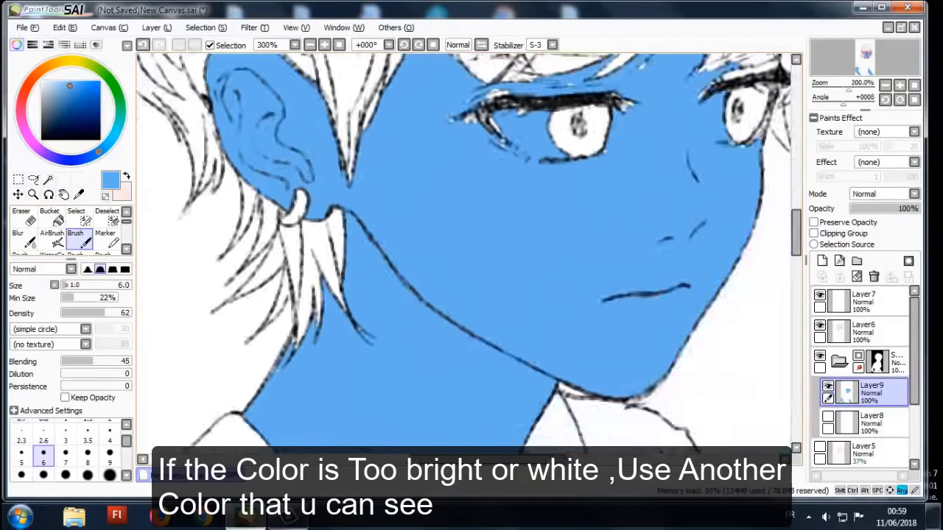
pyautogui.press('g')
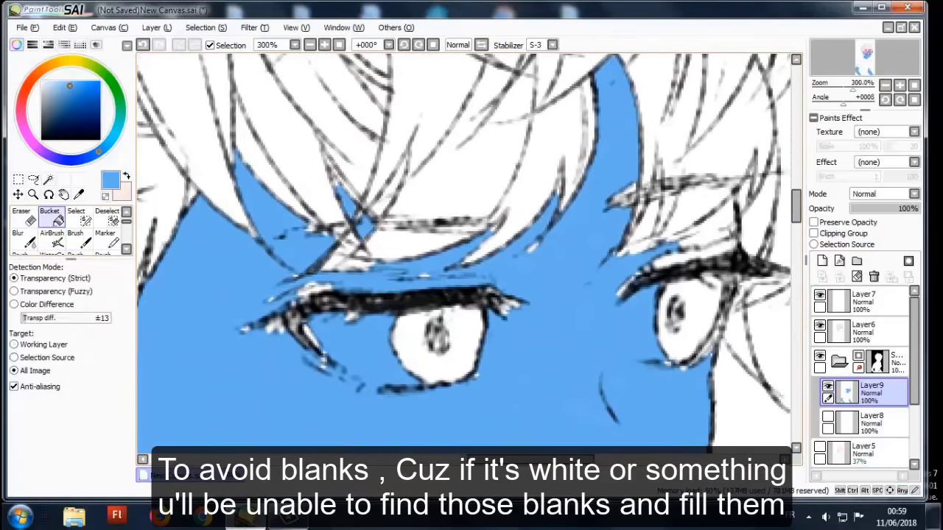
pyautogui.press('b')
pyautogui.scroll(2, 299, 230)
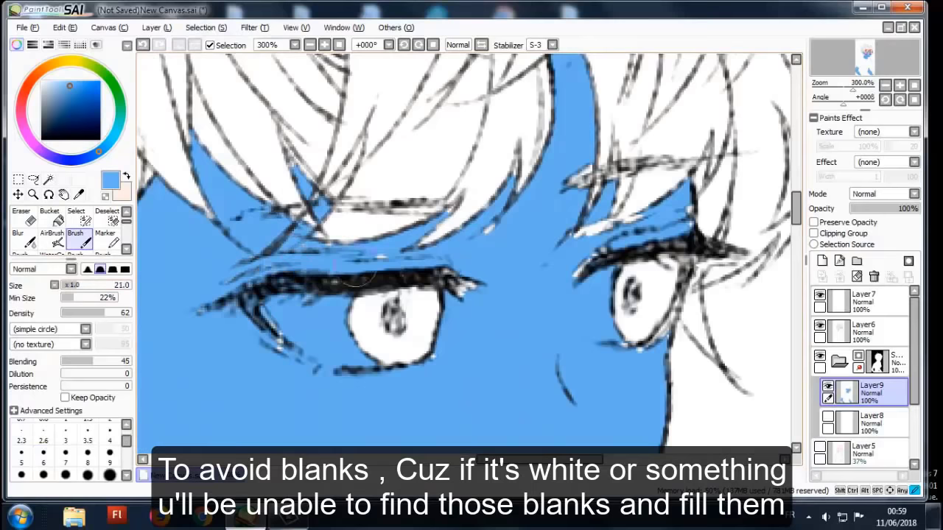
pyautogui.moveTo(354, 279); pyautogui.dragTo(420, 344)
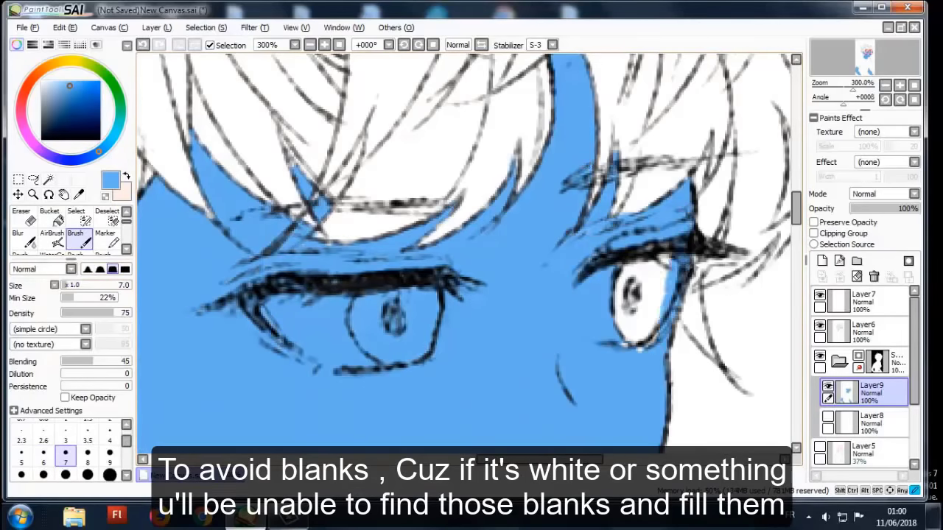
pyautogui.scroll(-3, 468, 251)
pyautogui.scroll(2, 469, 251)
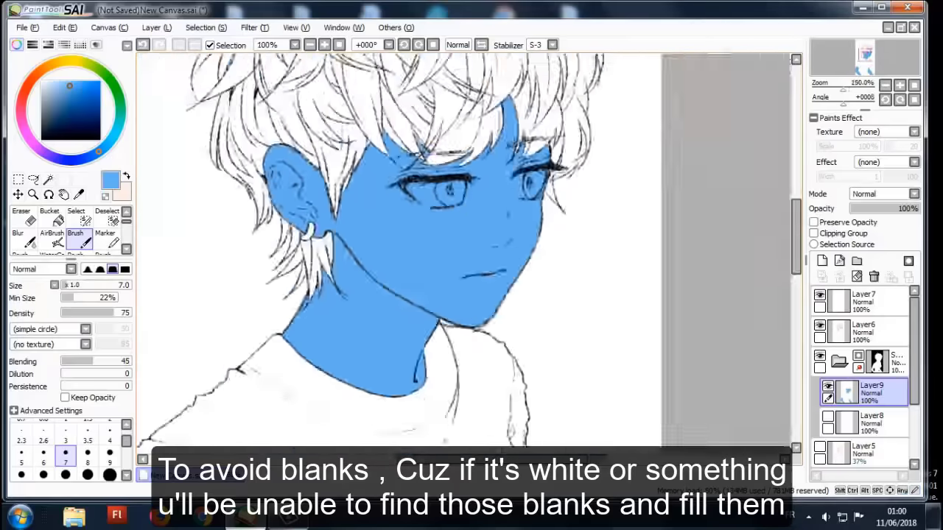
# - Check the blue base on the arms for blanks, and add a new layer above Layer9 as a clipping group
pyautogui.scroll(-2, 468, 251)
pyautogui.scroll(3, 468, 250)
pyautogui.scroll(-2, 469, 251)
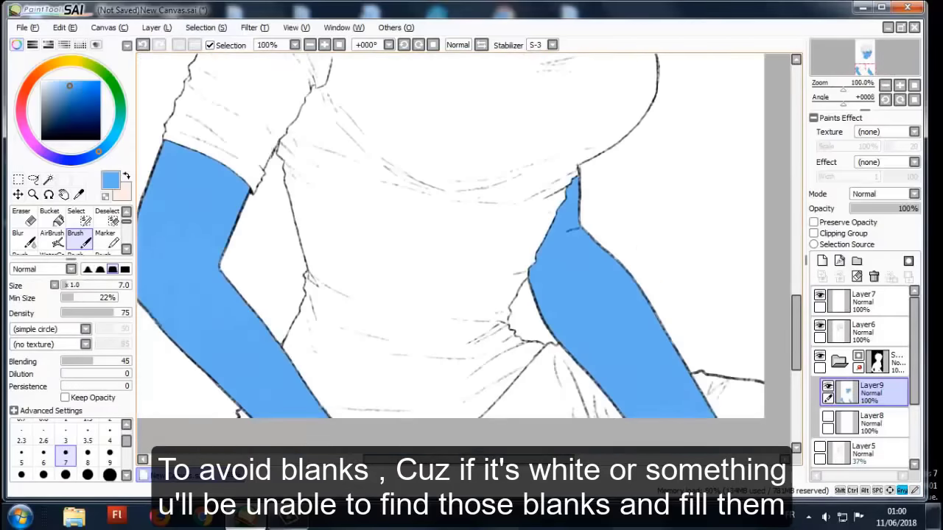
pyautogui.scroll(2, 566, 180)
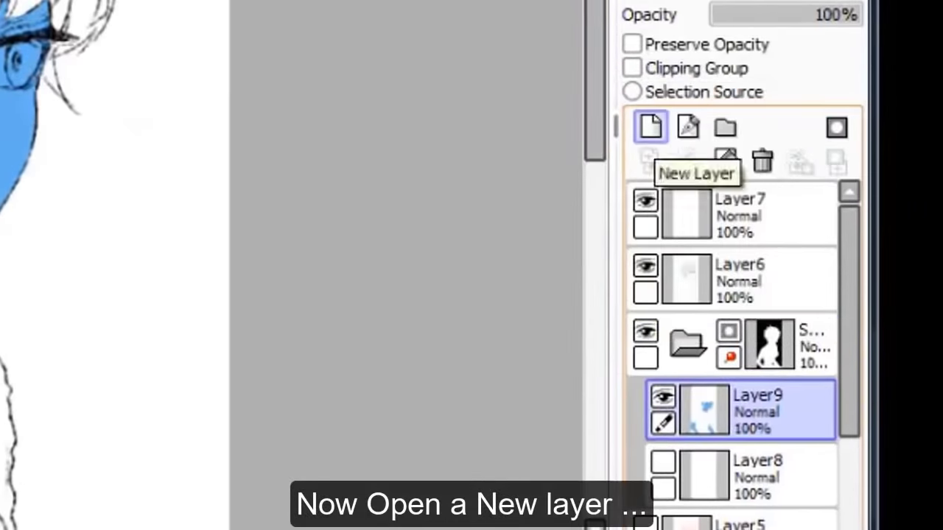
pyautogui.click(822, 261)
pyautogui.click(633, 68)
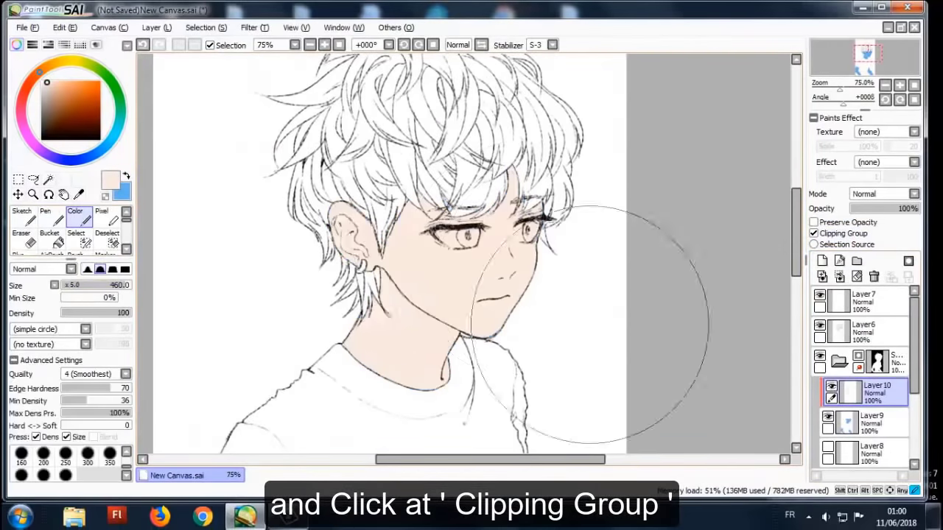
# - Paint the skin light peach on the clipped layer with the Color brush at size 460, trying dark brown first
pyautogui.scroll(-2, 442, 389)
pyautogui.scroll(1, 462, 379)
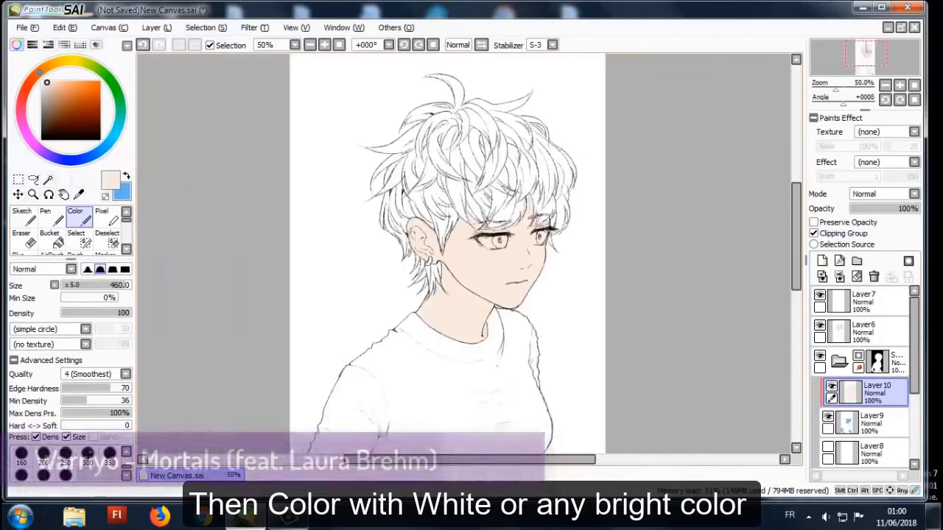
pyautogui.scroll(-1, 486, 358)
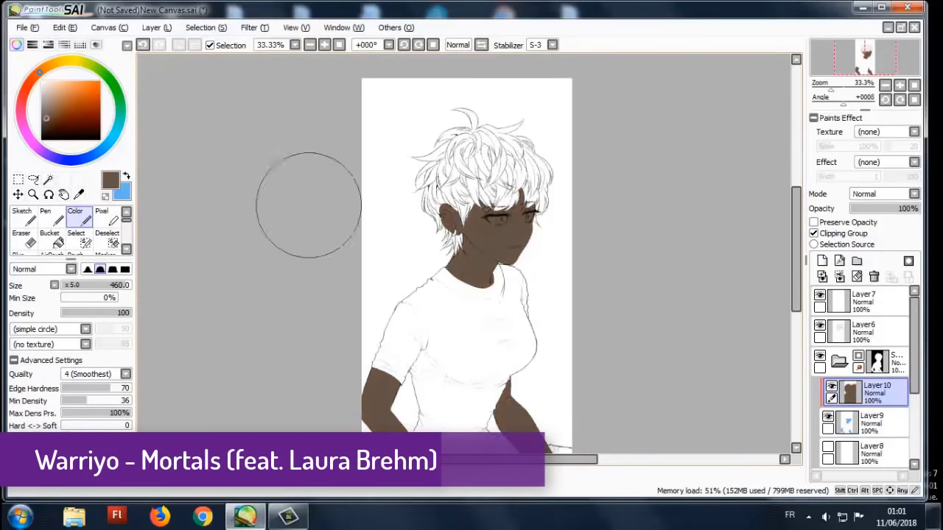
pyautogui.scroll(2, 481, 248)
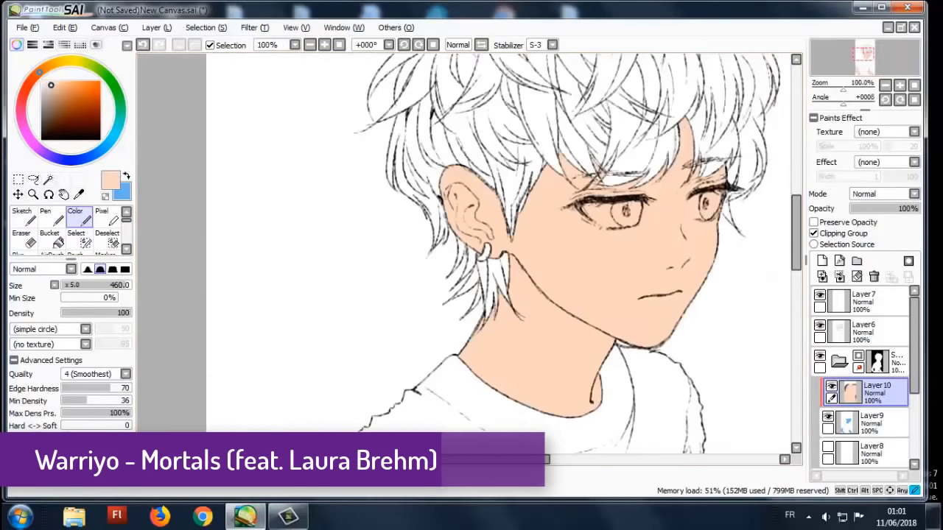
pyautogui.scroll(-3, 542, 191)
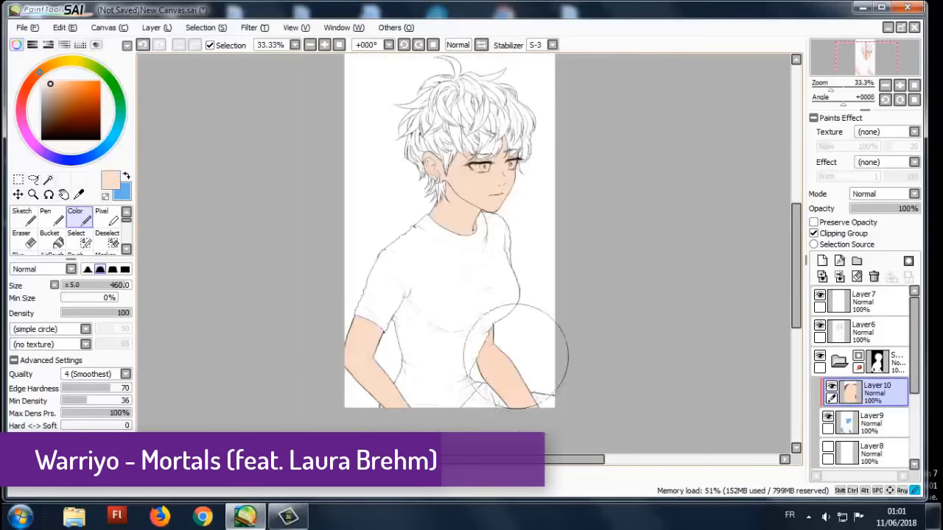
pyautogui.scroll(3, 516, 337)
pyautogui.scroll(-1, 564, 116)
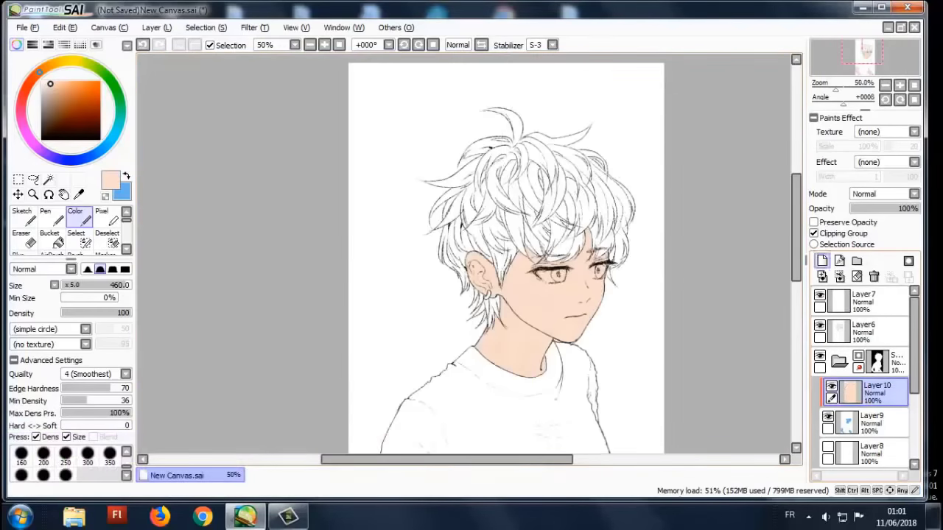
# - Merge the peach colour layer into Layer9 and add a new clipped layer above it for shading
pyautogui.click(873, 392)
pyautogui.scroll(-1, 557, 179)
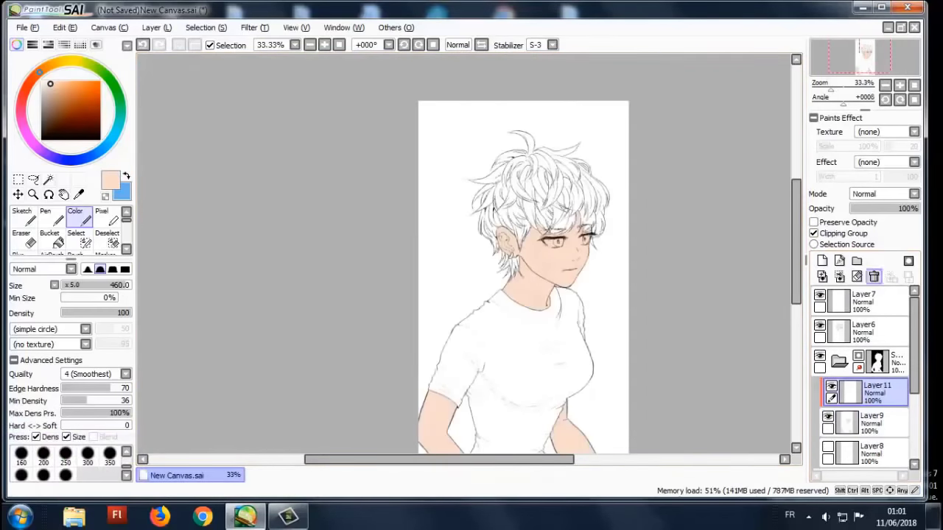
pyautogui.scroll(3, 624, 271)
pyautogui.scroll(2, 415, 263)
# - Try a brown-orange shadow on the neck under the jaw based on the sampled skin colour, and undo it
pyautogui.keyDown('alt'); pyautogui.click(415, 263); pyautogui.keyUp('alt')
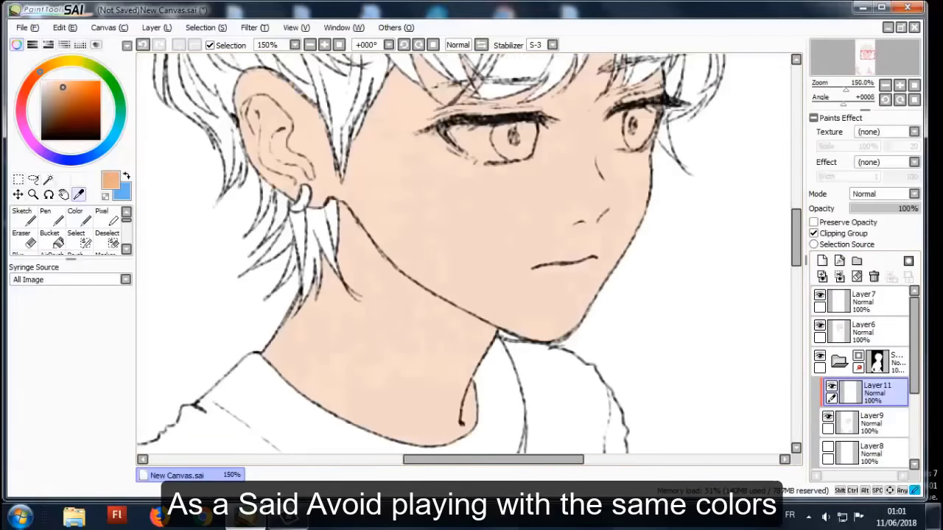
pyautogui.press('b')
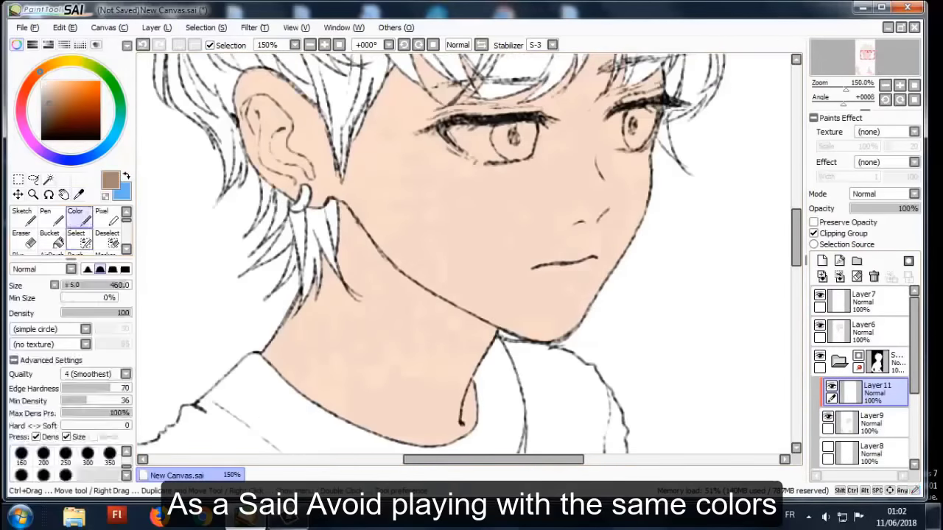
pyautogui.moveTo(343, 221); pyautogui.dragTo(490, 343)
pyautogui.scroll(-2, 354, 264)
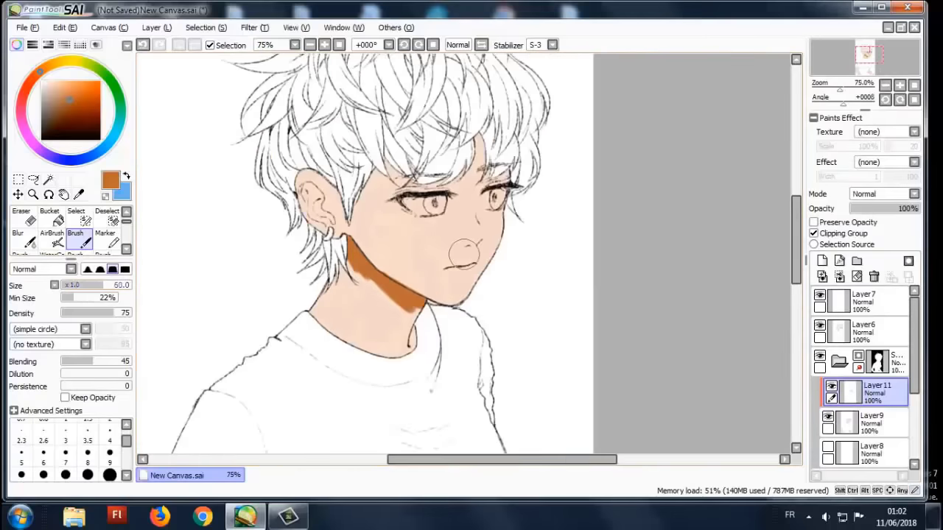
pyautogui.hotkey('ctrl', 'z')
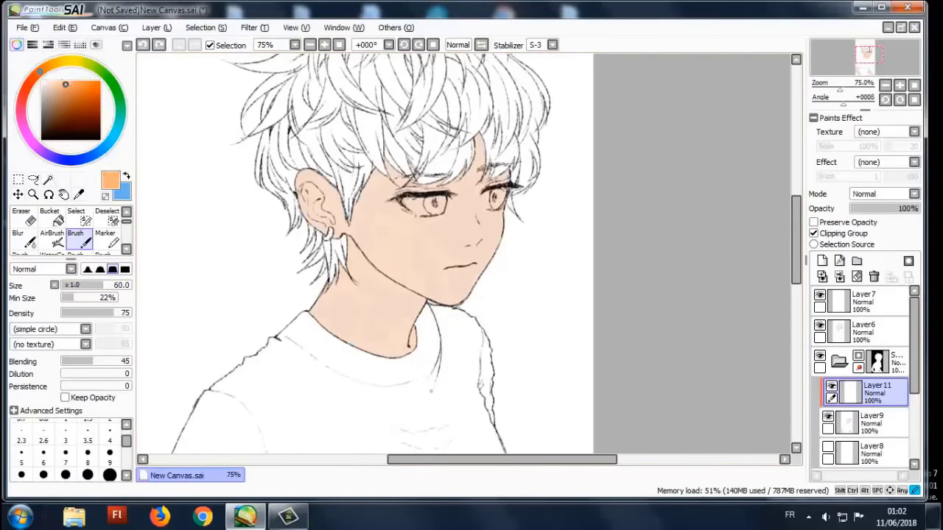
pyautogui.hotkey('ctrl', 'z')
# - Paint a light orange shadow on the neck beneath the jaw on Layer11 and soften its lower edge
pyautogui.scroll(1, 302, 210)
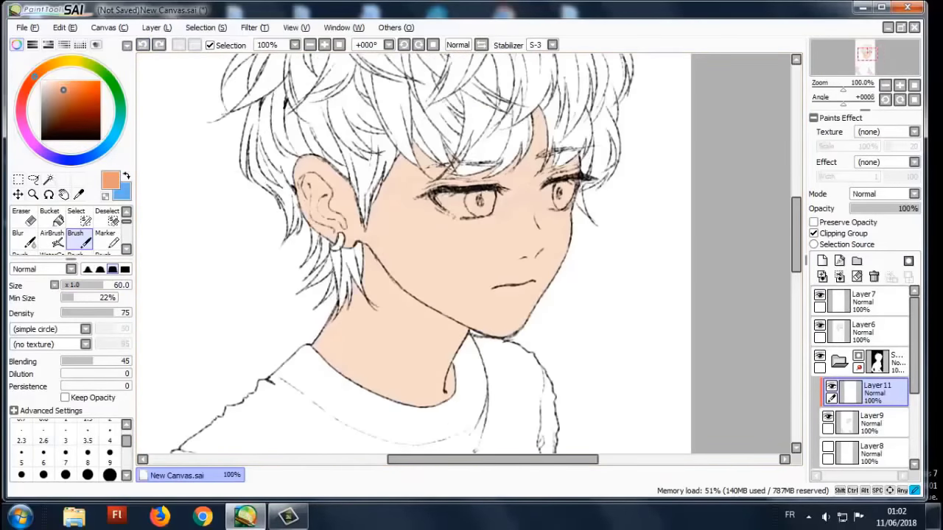
pyautogui.moveTo(404, 300); pyautogui.dragTo(442, 383)
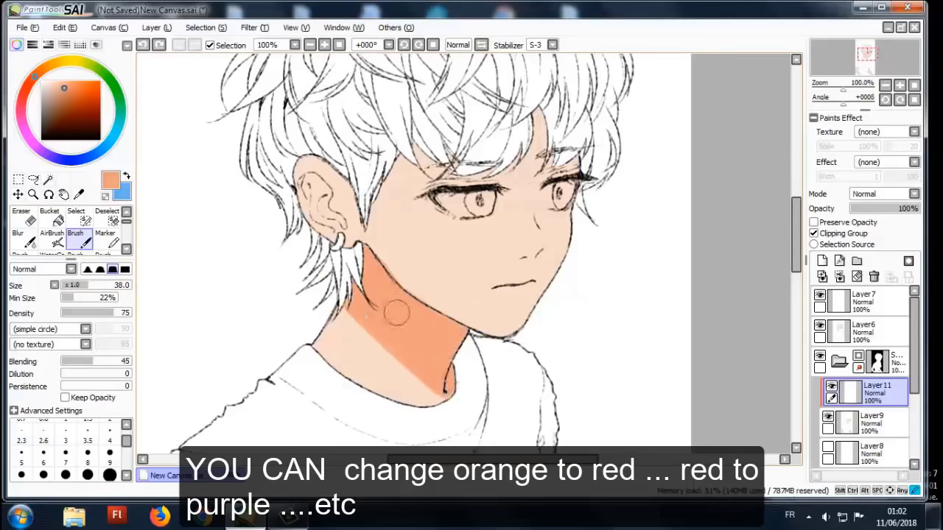
pyautogui.scroll(-1, 464, 251)
pyautogui.scroll(-2, 464, 250)
pyautogui.scroll(4, 413, 309)
pyautogui.scroll(1, 509, 309)
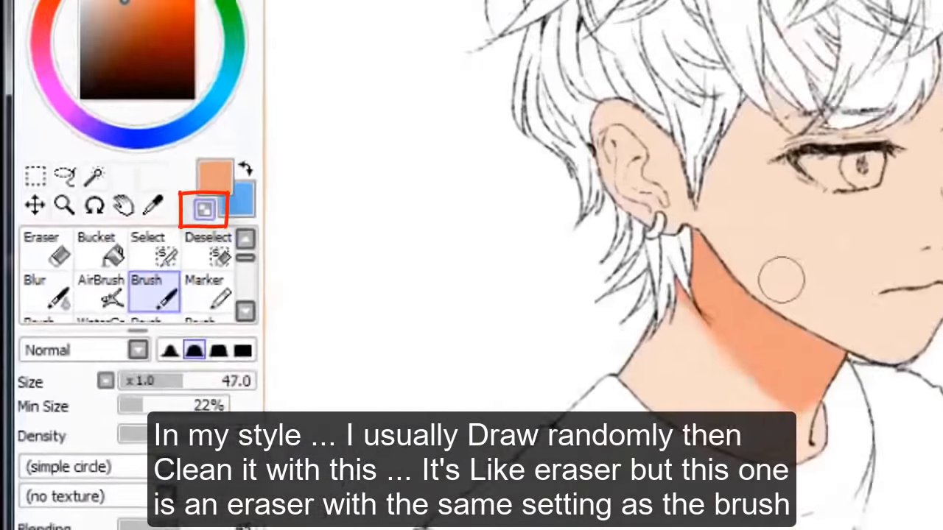
# - Add a thin orange shadow along the neck and collar edge, and clean it up with the transparent-colour Brush at size 20
pyautogui.scroll(-4, 390, 229)
pyautogui.scroll(4, 403, 288)
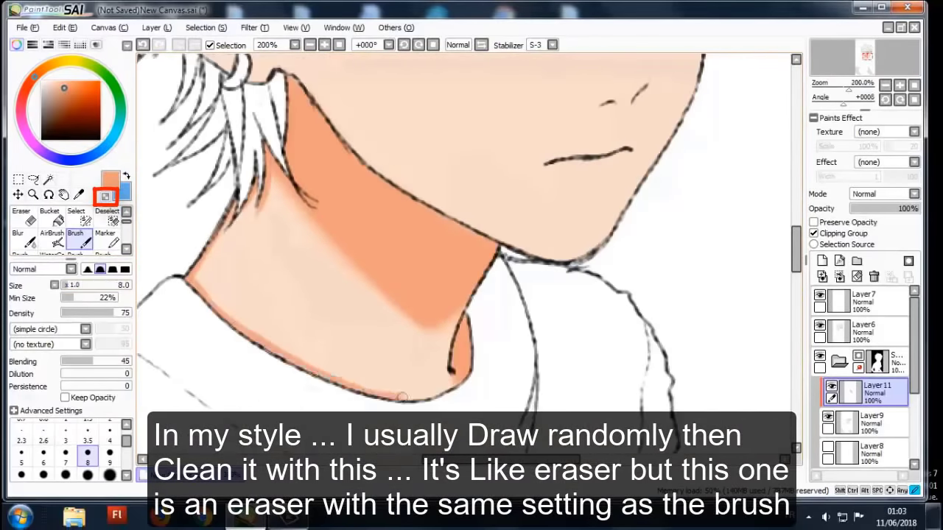
pyautogui.scroll(2, 462, 255)
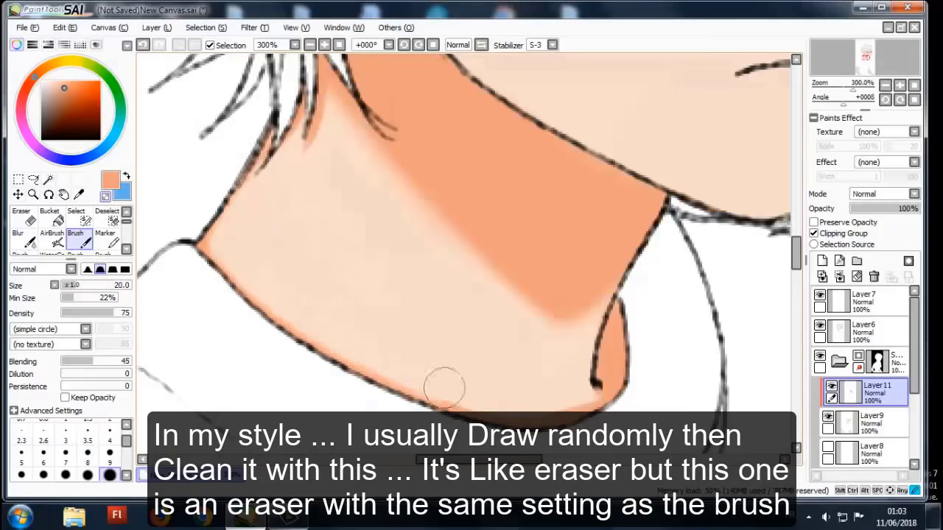
pyautogui.scroll(-6, 426, 389)
pyautogui.scroll(4, 461, 371)
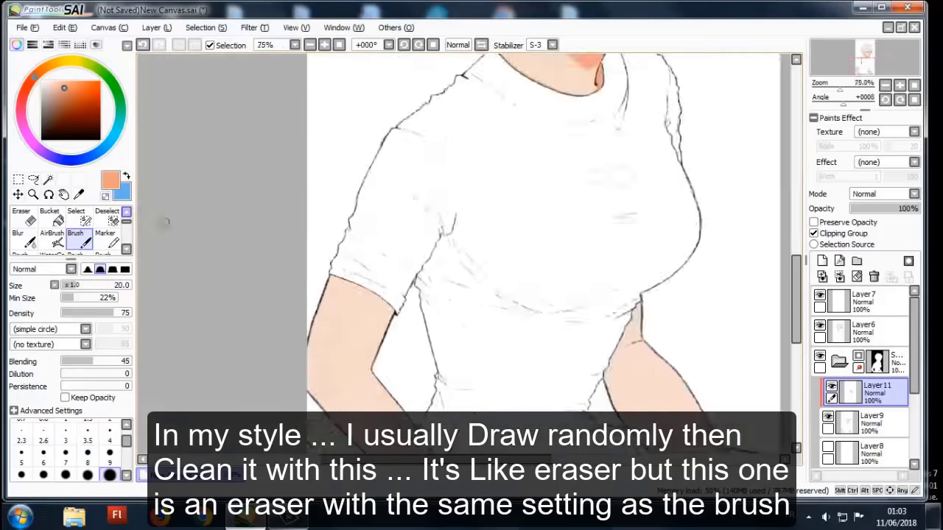
pyautogui.scroll(-4, 236, 276)
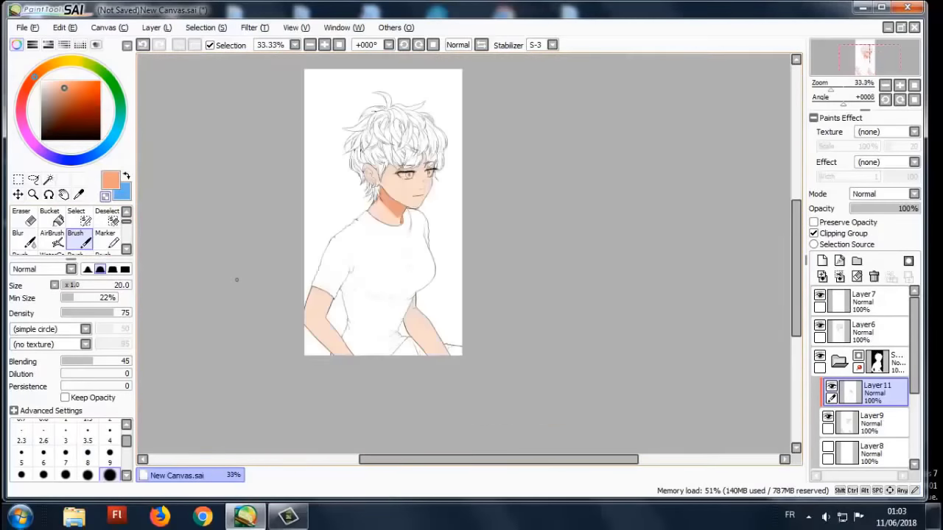
# - Paint an orange shadow on the forearm beside the waist, covering the elbow and the inner edge, with the Brush at size 29
pyautogui.scroll(3, 224, 251)
pyautogui.scroll(-3, 357, 326)
pyautogui.scroll(3, 309, 272)
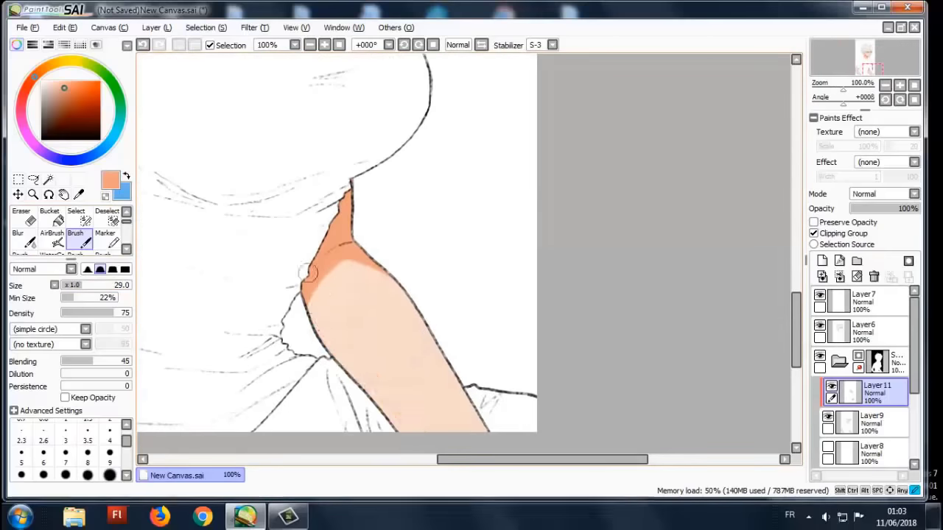
pyautogui.scroll(-2, 324, 302)
pyautogui.scroll(2, 339, 291)
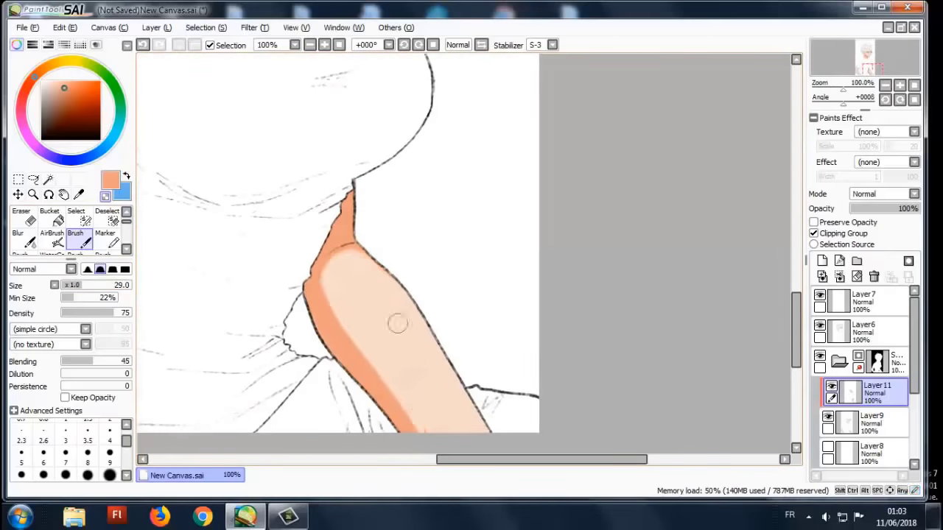
pyautogui.scroll(1, 331, 294)
pyautogui.scroll(-1, 372, 254)
pyautogui.scroll(-1, 427, 369)
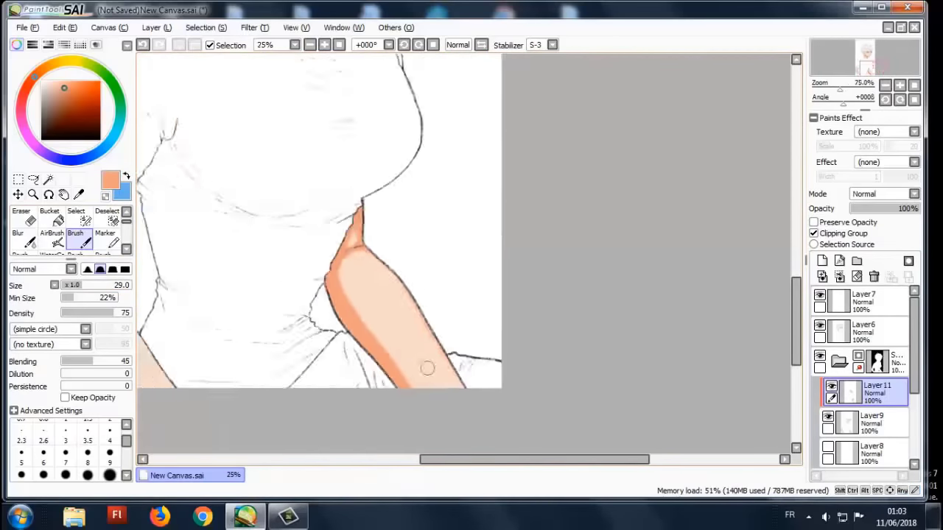
# - Widen the forearm's shadow near the elbow and soften it down the arm with the transparent-colour AirBrush at size 115
pyautogui.scroll(-1, 400, 362)
pyautogui.scroll(1, 333, 302)
pyautogui.scroll(-1, 335, 309)
pyautogui.scroll(1, 350, 338)
pyautogui.press('v')
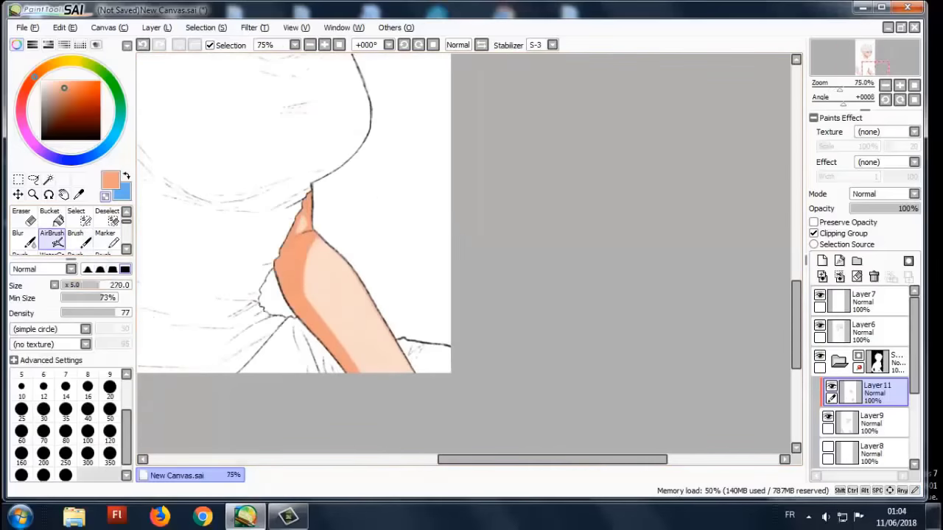
pyautogui.scroll(1, 327, 295)
pyautogui.scroll(-2, 358, 327)
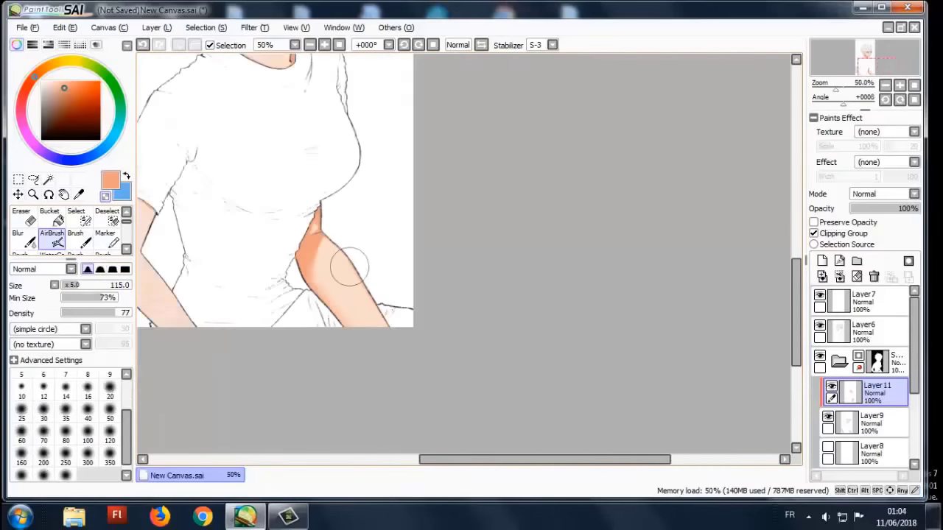
# - Refine the edge of the elbow shadow where it meets the lit forearm with the Brush at size 29
pyautogui.press('b')
pyautogui.scroll(2, 335, 323)
pyautogui.scroll(-1, 335, 323)
pyautogui.scroll(1, 331, 324)
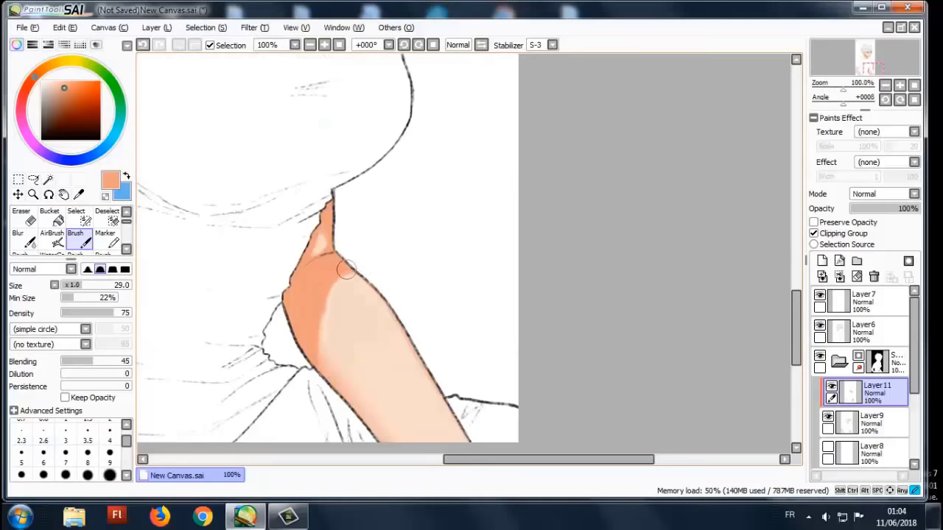
pyautogui.scroll(-1, 324, 320)
pyautogui.scroll(1, 322, 334)
pyautogui.scroll(-2, 389, 285)
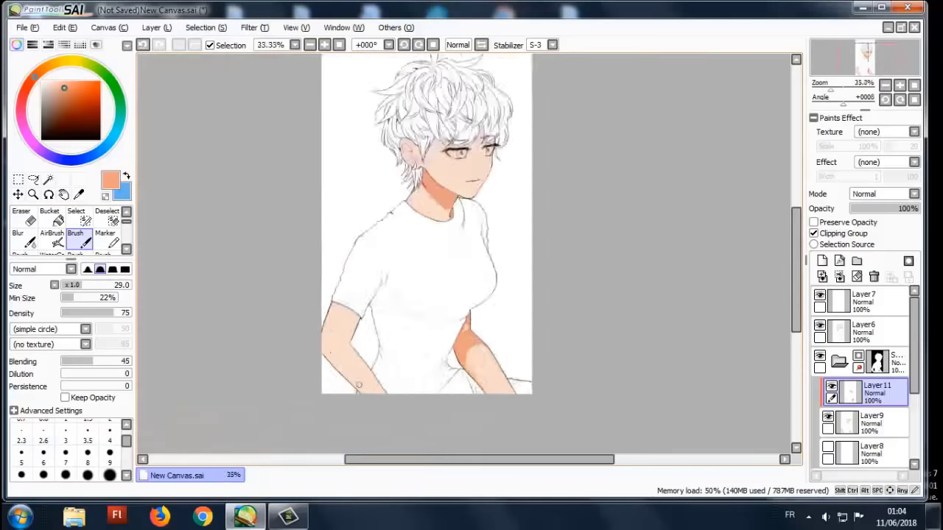
# - Paint orange shadows on the forehead beneath the bangs, at the temple and above both eyes with the Brush at size 13
pyautogui.scroll(3, 354, 326)
pyautogui.scroll(-3, 347, 310)
pyautogui.scroll(3, 327, 198)
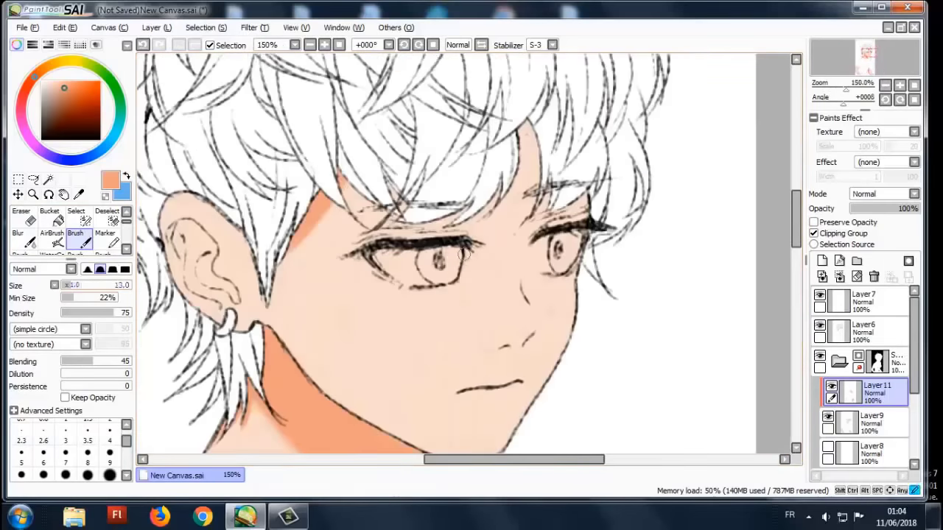
pyautogui.scroll(1, 392, 180)
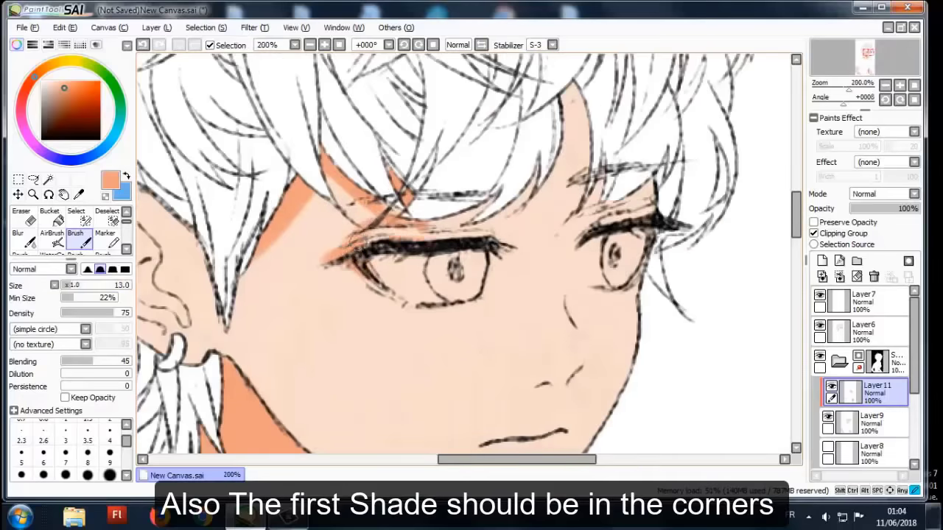
pyautogui.moveTo(419, 218); pyautogui.dragTo(472, 230)
pyautogui.scroll(-2, 471, 230)
pyautogui.scroll(2, 465, 224)
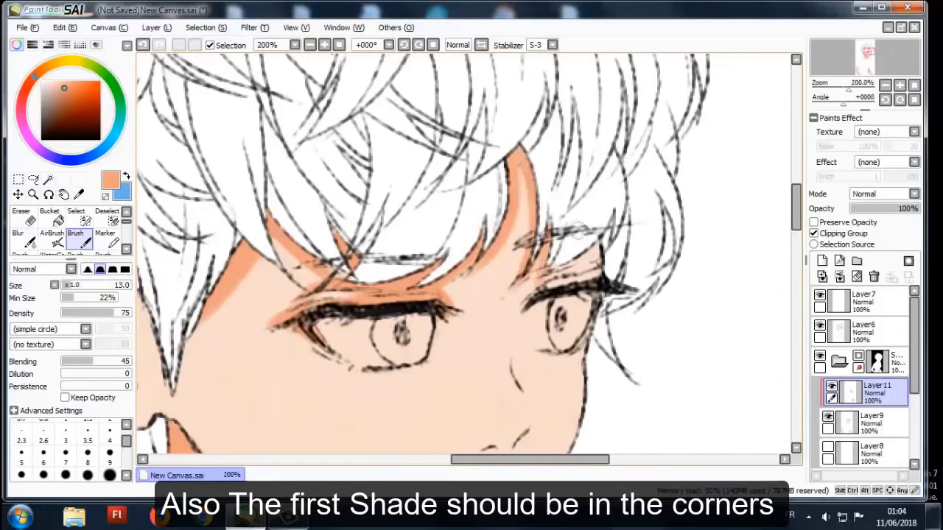
# - Shade the ear's inner folds and hair-side edge in orange, and darken the outer corners of the eyes
pyautogui.scroll(-2, 505, 292)
pyautogui.scroll(2, 234, 225)
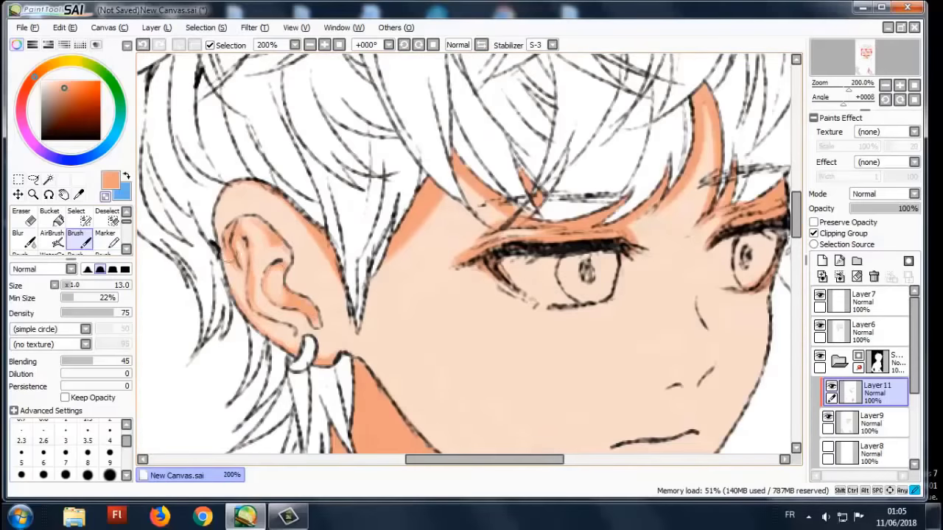
pyautogui.scroll(-2, 398, 269)
pyautogui.scroll(2, 376, 274)
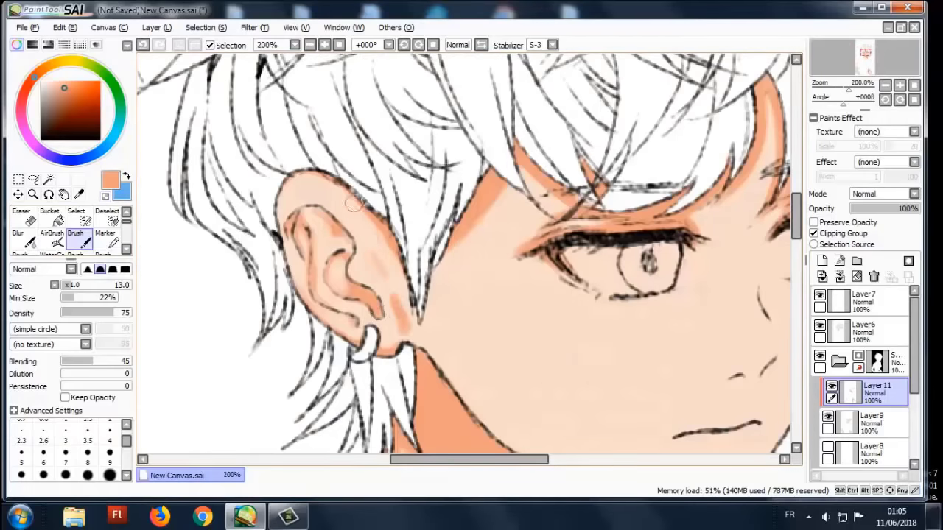
pyautogui.scroll(-3, 395, 318)
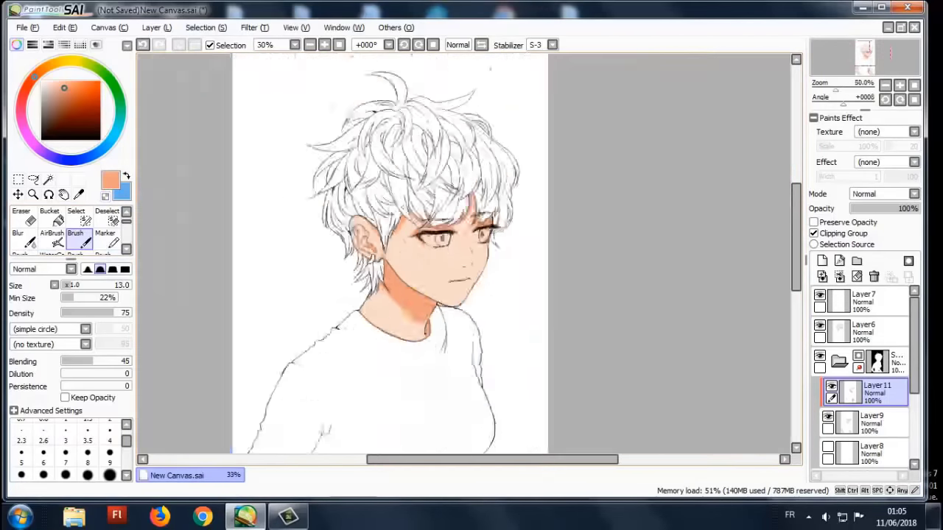
# - Add an orange shadow on the cheek in front of the ear and trim it to a small patch beside the earlobe
pyautogui.scroll(3, 397, 324)
pyautogui.scroll(-3, 402, 328)
pyautogui.scroll(3, 412, 338)
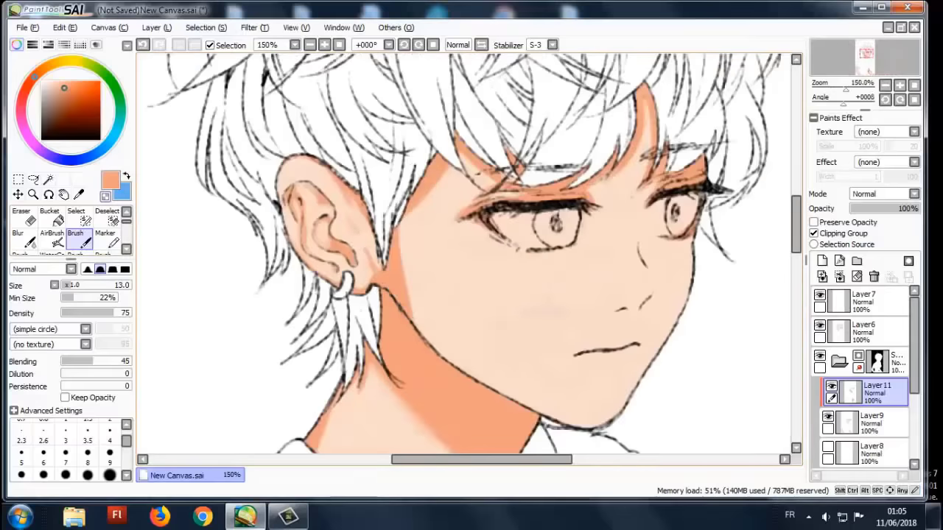
pyautogui.scroll(-3, 395, 275)
pyautogui.scroll(4, 308, 204)
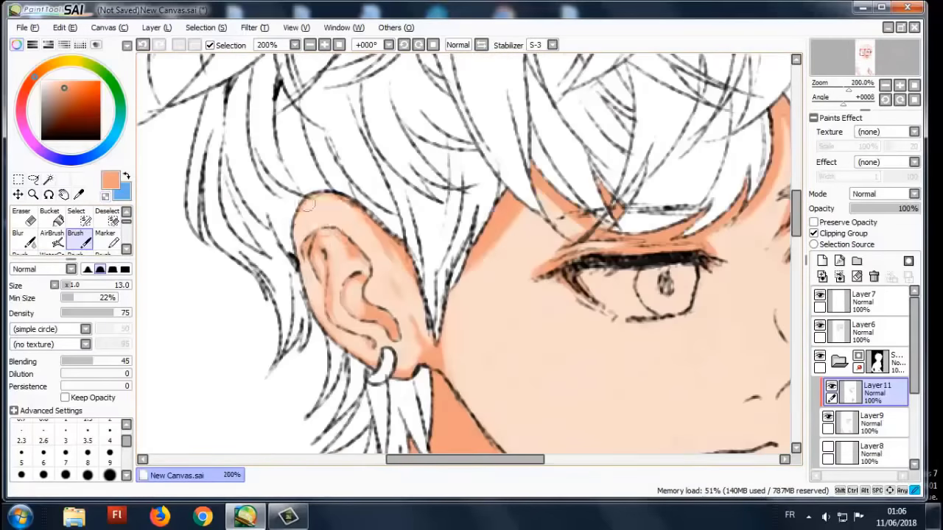
# - Shade the ear's upper rim and clean up the shadows inside the ear and under the bangs with the transparent-colour Brush
pyautogui.scroll(-3, 372, 274)
pyautogui.scroll(3, 280, 261)
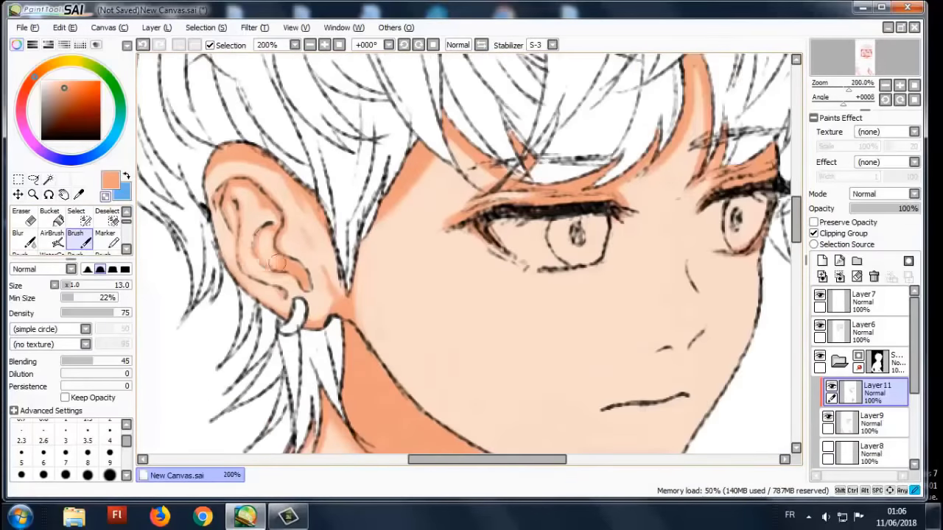
pyautogui.scroll(-3, 330, 277)
pyautogui.scroll(3, 402, 174)
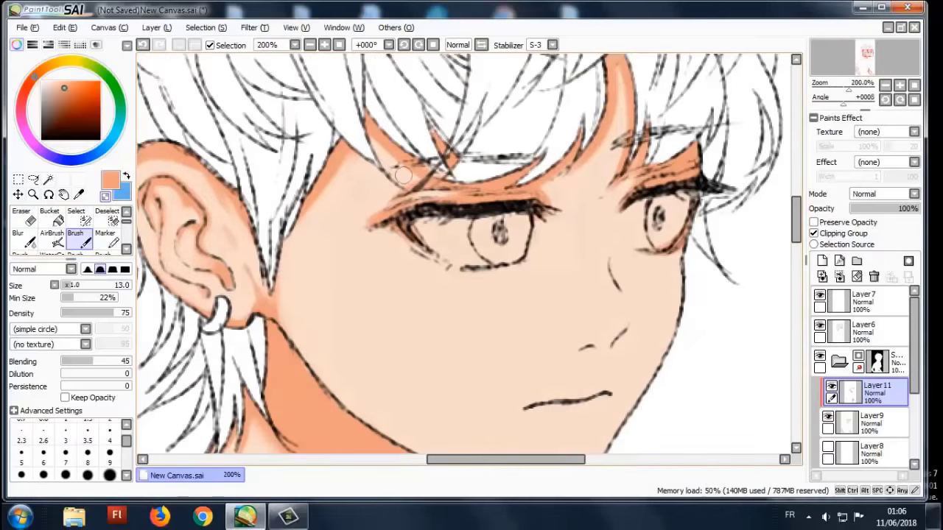
pyautogui.moveTo(618, 98); pyautogui.dragTo(591, 120)
pyautogui.scroll(-4, 545, 224)
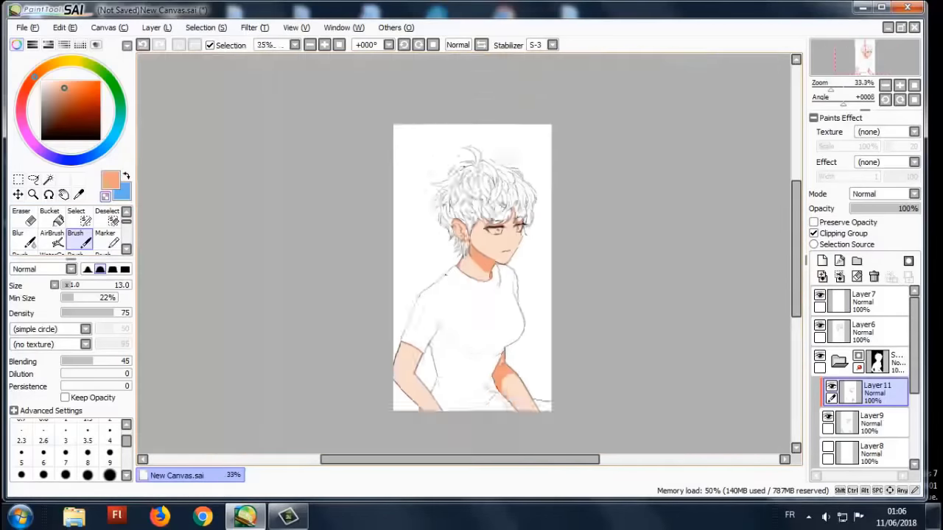
# - Add a new clipped layer directly above Layer9 and choose a lighter peach-orange colour for the second shade
pyautogui.scroll(1, 472, 221)
pyautogui.click(869, 424)
pyautogui.click(822, 260)
pyautogui.click(814, 233)
pyautogui.scroll(5, 250, 226)
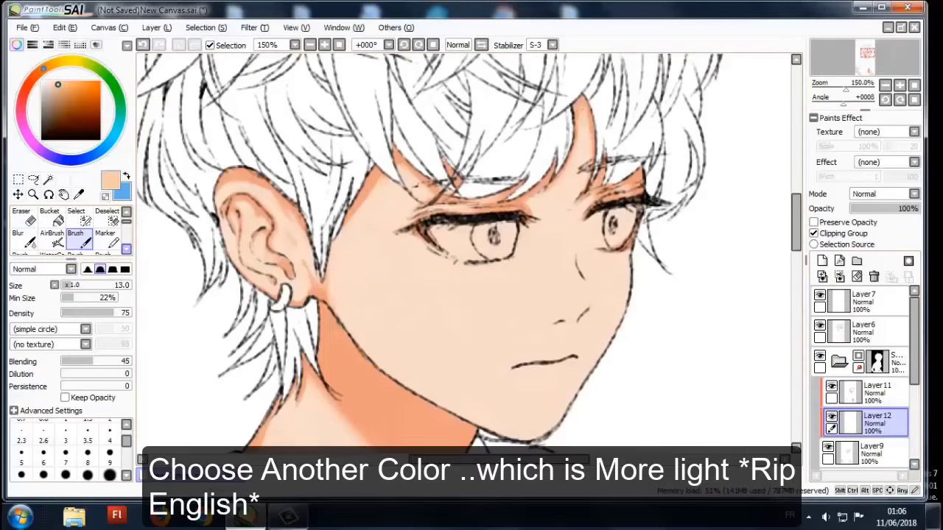
# - Paint light orange shading on both sides of the nose, beneath the near eye and under the mouth with the Brush at size 18
pyautogui.scroll(3, 503, 271)
pyautogui.moveTo(532, 210); pyautogui.dragTo(565, 267)
pyautogui.scroll(1, 563, 261)
pyautogui.moveTo(457, 215); pyautogui.dragTo(499, 302)
pyautogui.scroll(-2, 509, 294)
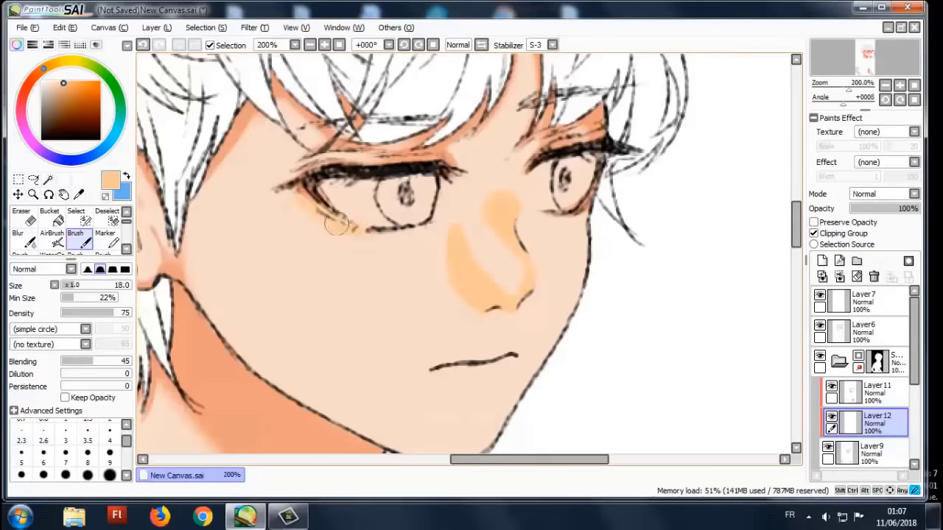
pyautogui.scroll(-3, 507, 315)
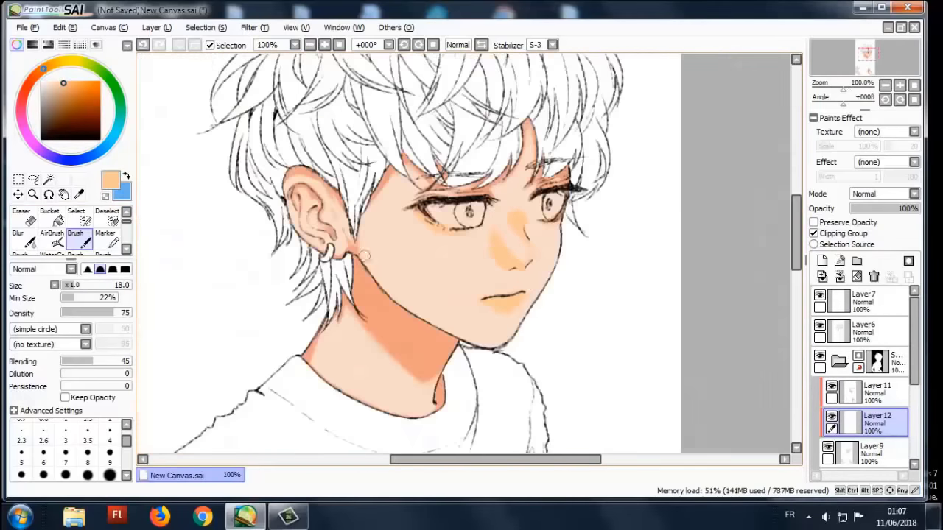
# - Add light orange shading along the jaw and across the neck with the Brush enlarged to size 49
pyautogui.scroll(1, 442, 295)
pyautogui.scroll(-2, 389, 274)
pyautogui.scroll(-2, 389, 273)
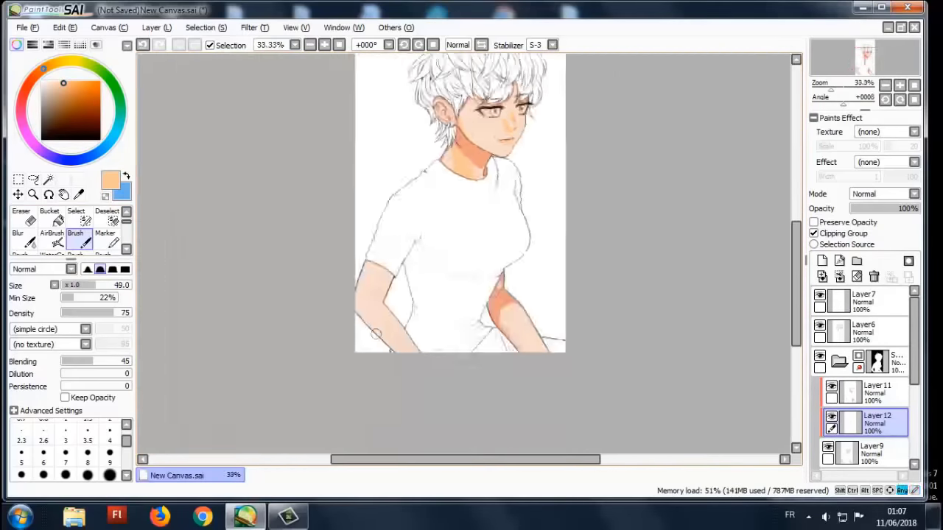
pyautogui.scroll(1, 387, 325)
pyautogui.scroll(-2, 594, 329)
pyautogui.scroll(5, 452, 294)
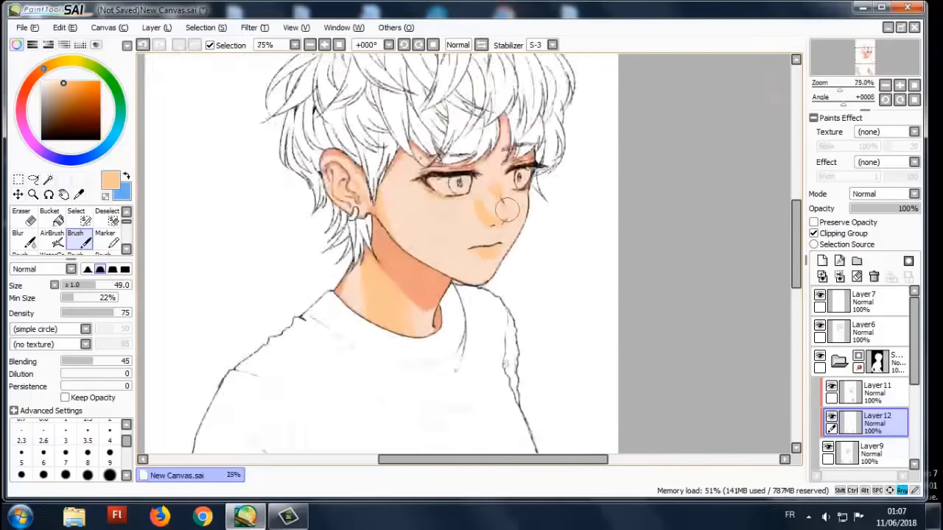
# - Refine the light orange shading beneath both eyes and around the nose with the transparent-colour Brush at size 18
pyautogui.press('[')
pyautogui.press('[')
pyautogui.press('[')
pyautogui.scroll(1, 493, 233)
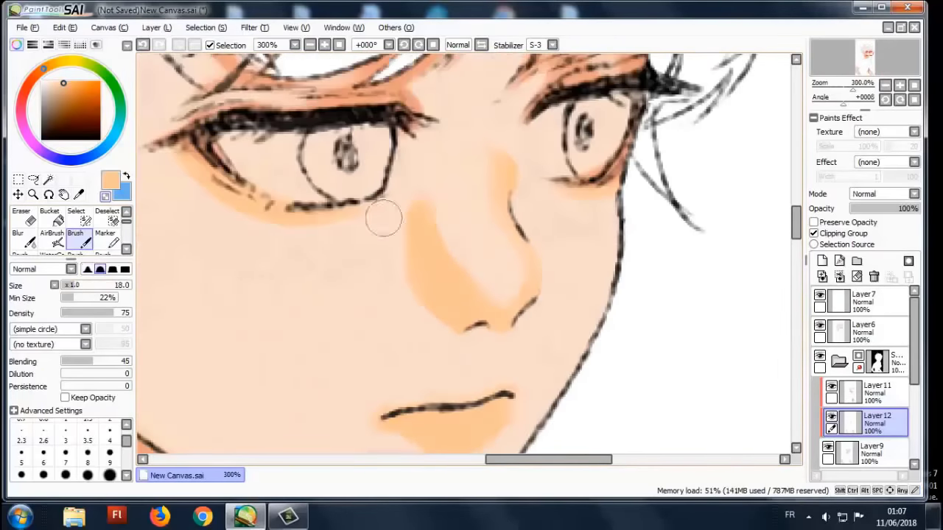
# - Soften the light orange shading around the nose with the Blur tool at size 15
pyautogui.scroll(-2, 475, 277)
pyautogui.press('b')
pyautogui.scroll(1, 464, 255)
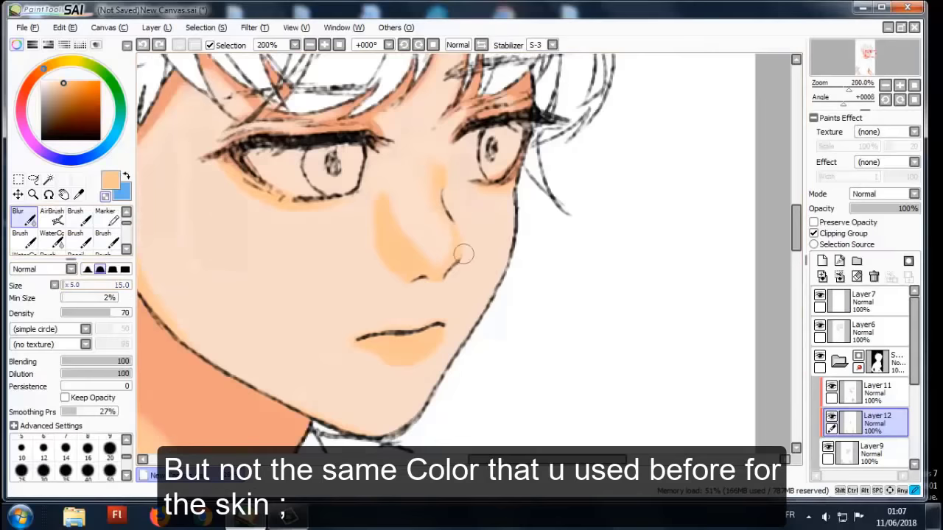
pyautogui.scroll(-1, 392, 253)
pyautogui.scroll(1, 398, 181)
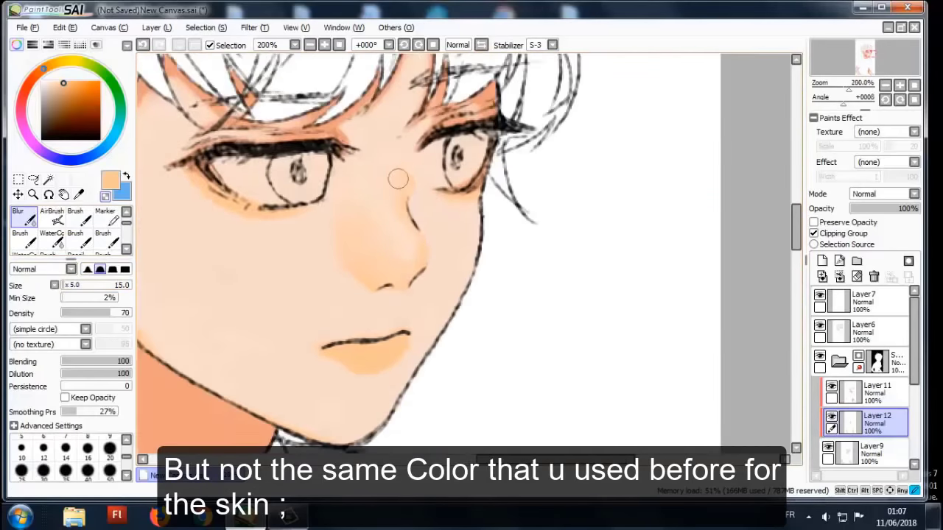
# - Paint light-orange shading along the upper lip with the Brush and soften the mouth corner with Blur
pyautogui.press('b')
pyautogui.press('[')
pyautogui.scroll(1, 464, 255)
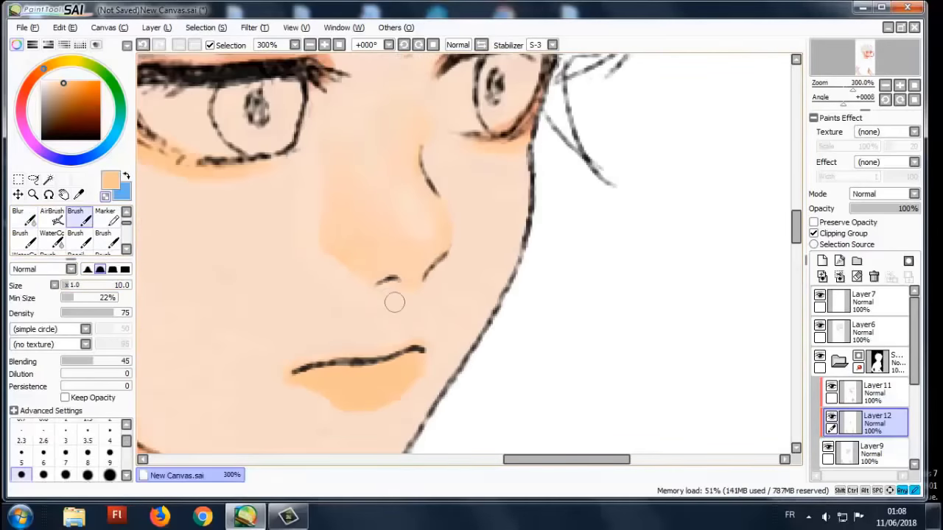
pyautogui.scroll(-2, 393, 302)
pyautogui.scroll(1, 295, 242)
pyautogui.scroll(1, 300, 232)
pyautogui.scroll(-1, 299, 231)
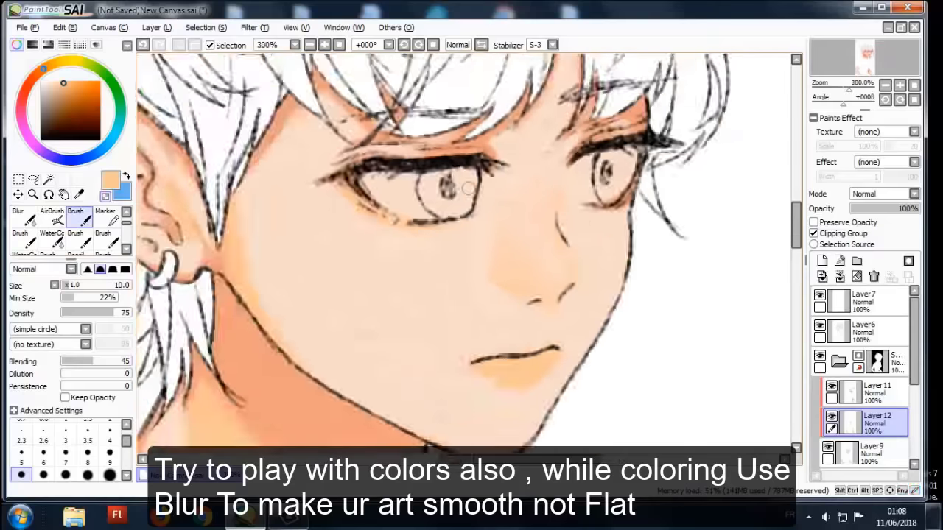
pyautogui.scroll(2, 170, 252)
pyautogui.press('r')
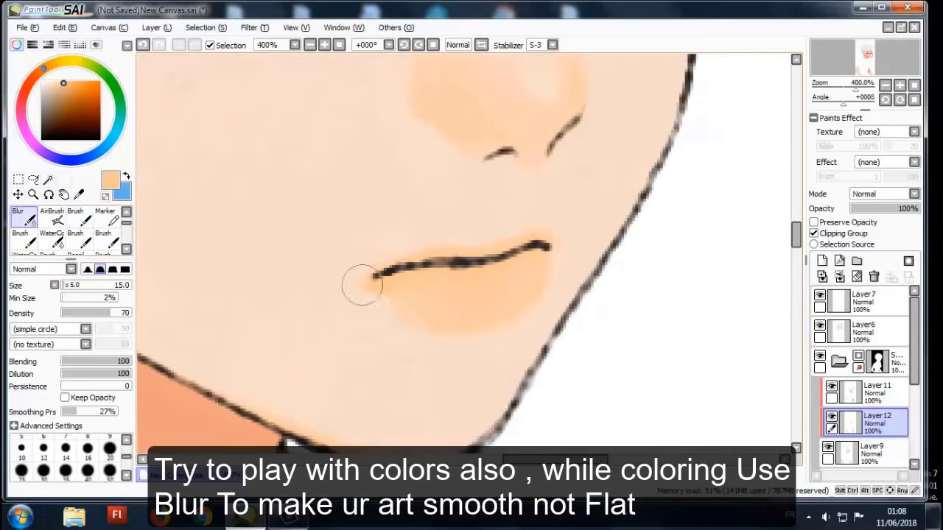
pyautogui.press('b')
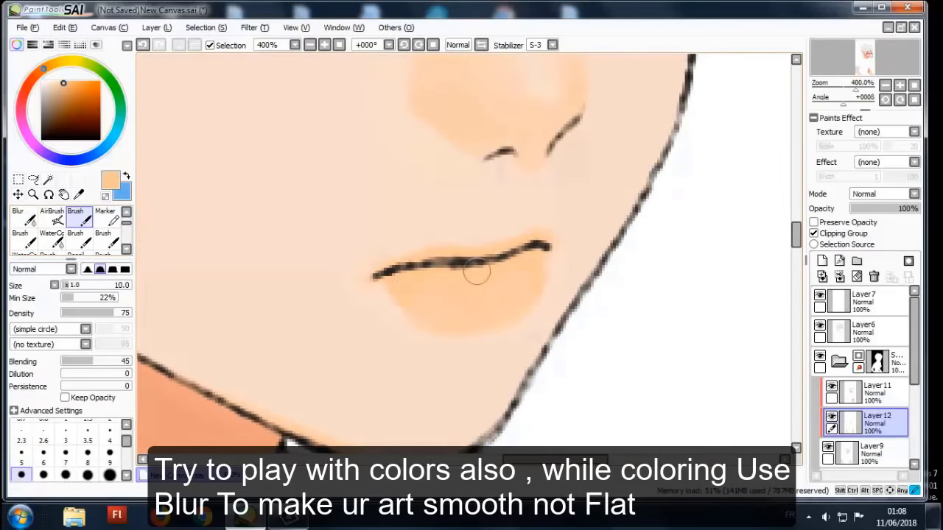
# - Soften the orange shading on the neck with Blur at size 40
pyautogui.scroll(-2, 477, 272)
pyautogui.scroll(2, 151, 305)
pyautogui.scroll(-4, 400, 275)
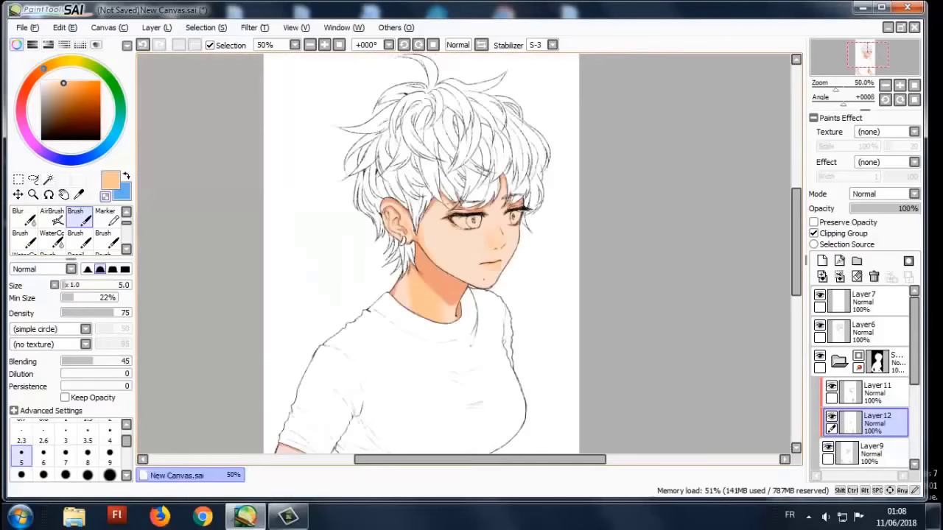
pyautogui.scroll(2, 306, 177)
pyautogui.scroll(-1, 380, 220)
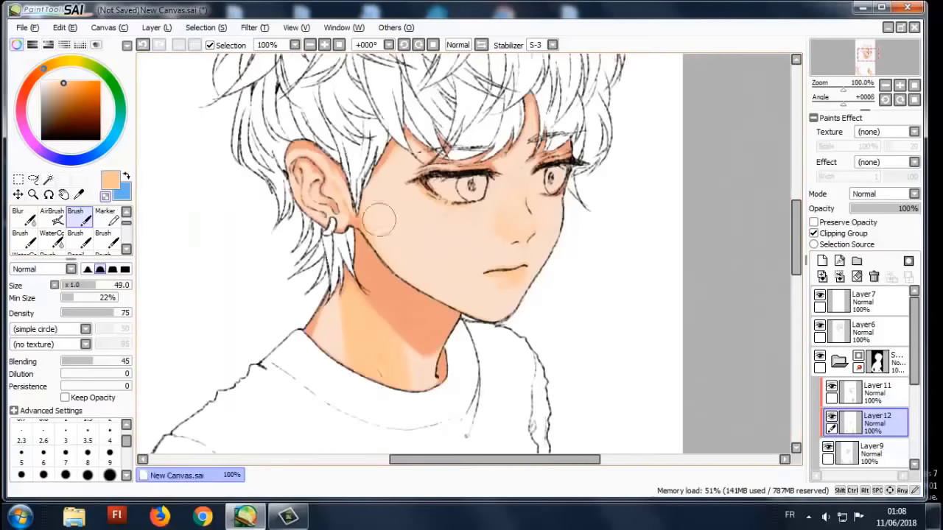
pyautogui.click(22, 216)
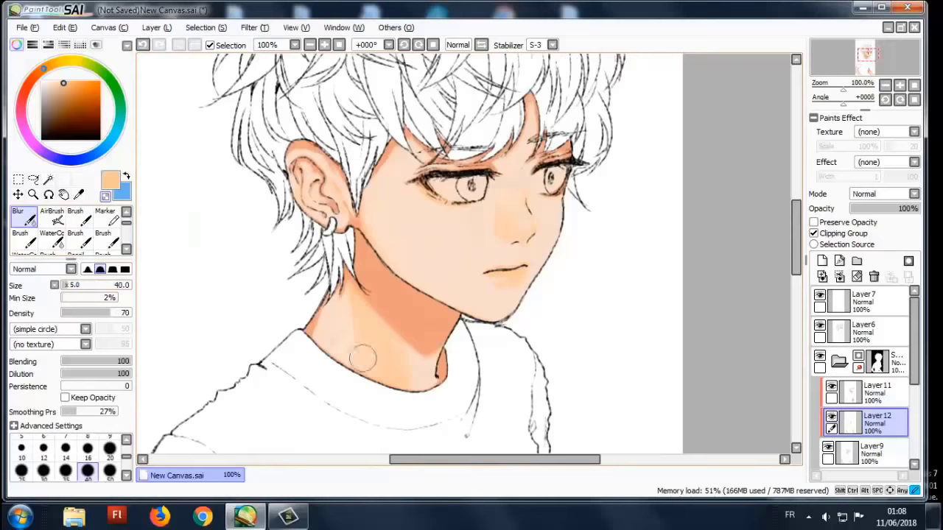
# - Blur the edges of the orange shading along both arms
pyautogui.scroll(-3, 372, 333)
pyautogui.scroll(2, 287, 298)
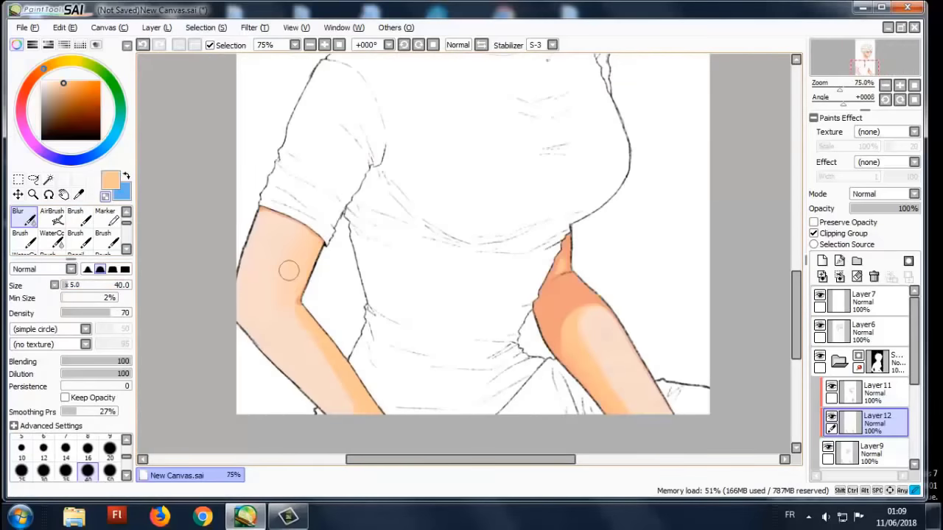
pyautogui.scroll(-2, 309, 348)
pyautogui.scroll(2, 477, 390)
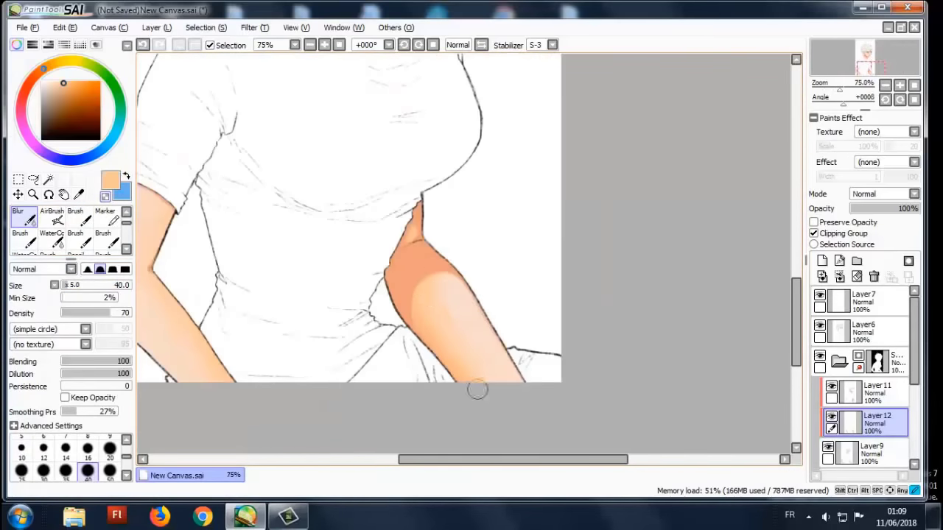
# - Add a soft light-orange tone over the arms and along the cheek and jaw with the AirBrush at size 115
pyautogui.press('a')
pyautogui.scroll(-2, 413, 280)
pyautogui.scroll(2, 367, 231)
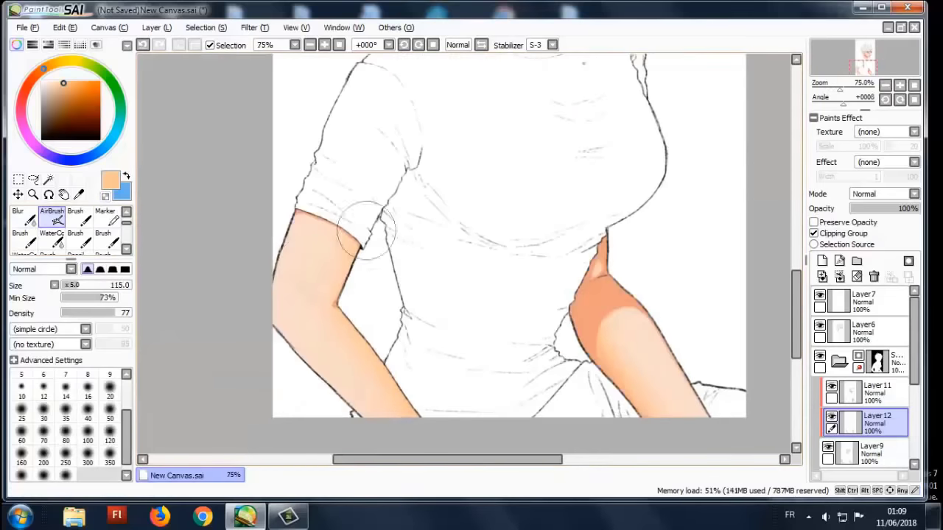
pyautogui.scroll(-1, 495, 183)
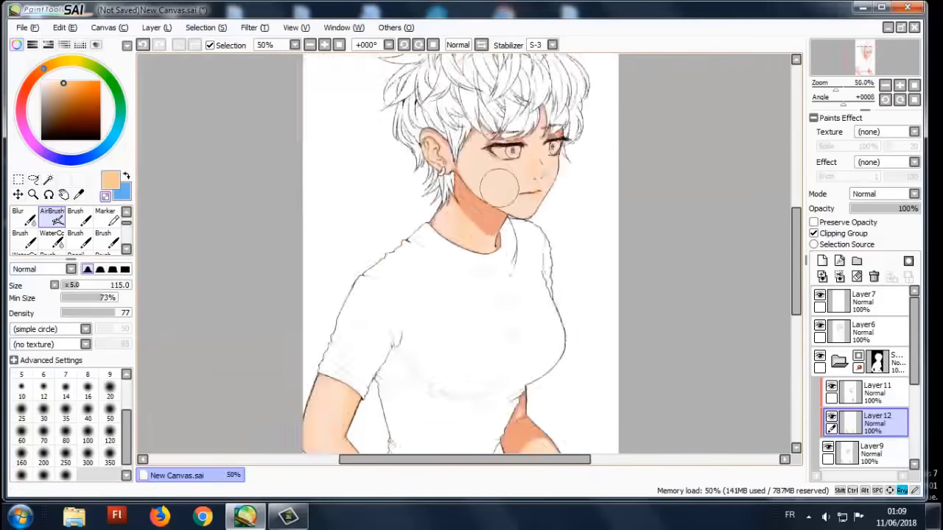
pyautogui.scroll(2, 364, 211)
pyautogui.scroll(-1, 415, 199)
pyautogui.scroll(1, 472, 294)
pyautogui.scroll(2, 553, 235)
# - Paint light-orange shading along the nose bridge and around the nose tip with the Brush at size 8
pyautogui.press('b')
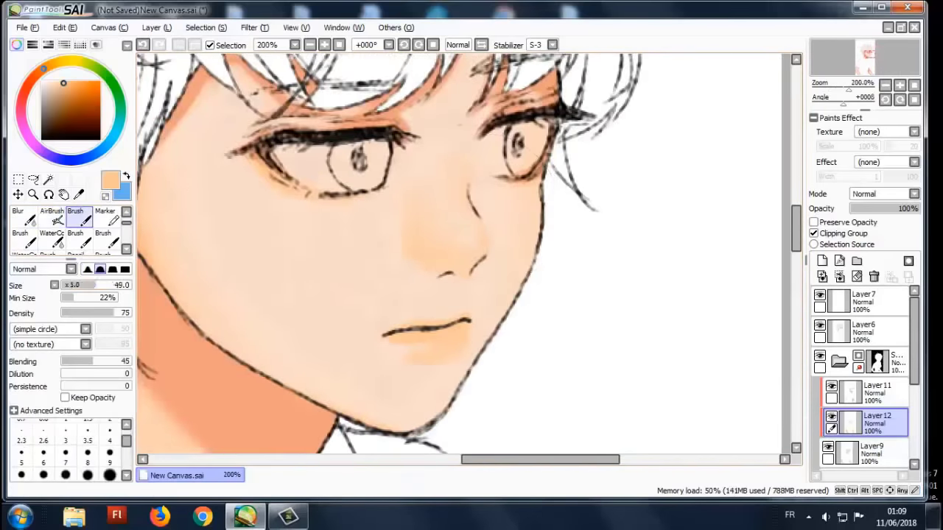
pyautogui.scroll(1, 464, 253)
pyautogui.press(']')
pyautogui.press(']')
pyautogui.press(']')
pyautogui.press(']')
pyautogui.press(']')
pyautogui.press(']')
pyautogui.moveTo(486, 171); pyautogui.dragTo(493, 221)
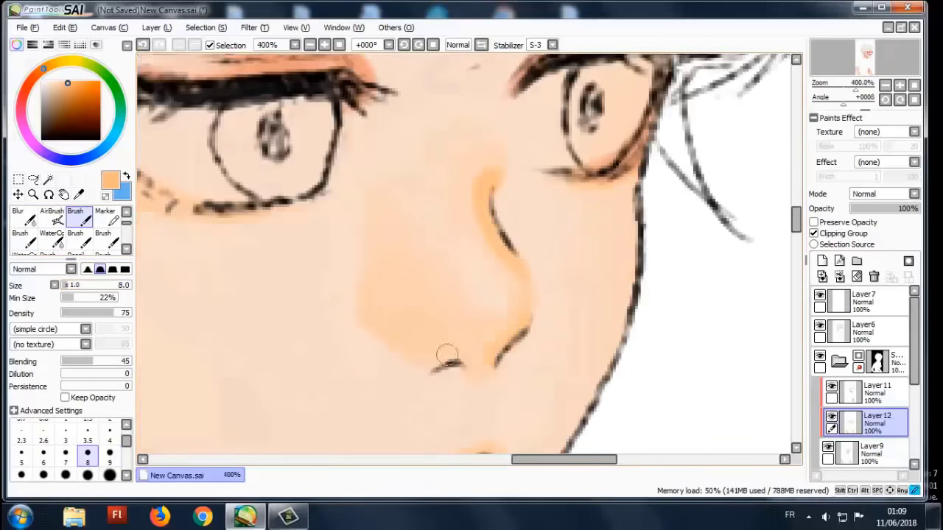
# - Deepen the underside of the nose and the area beneath the mouth line with a stronger orange
pyautogui.scroll(-2, 446, 355)
pyautogui.scroll(2, 405, 381)
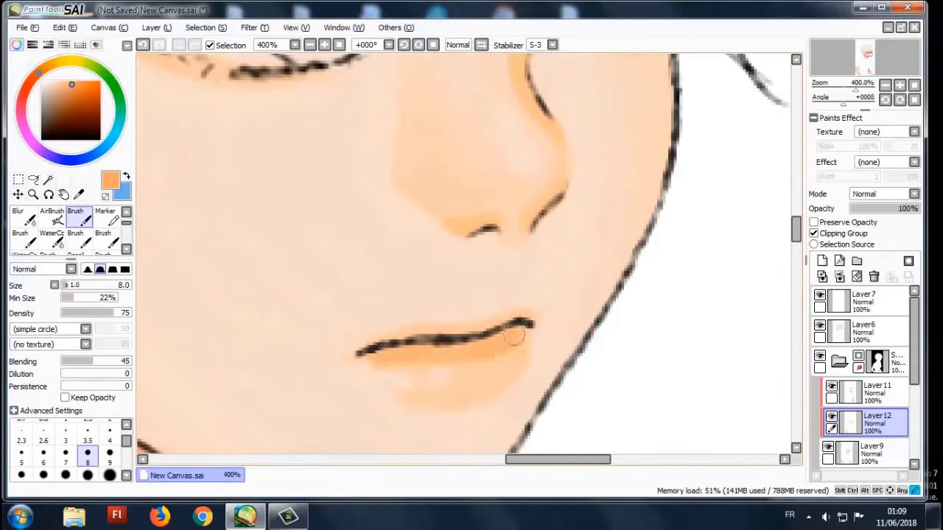
pyautogui.scroll(-1, 486, 303)
pyautogui.scroll(1, 456, 268)
pyautogui.scroll(-1, 395, 244)
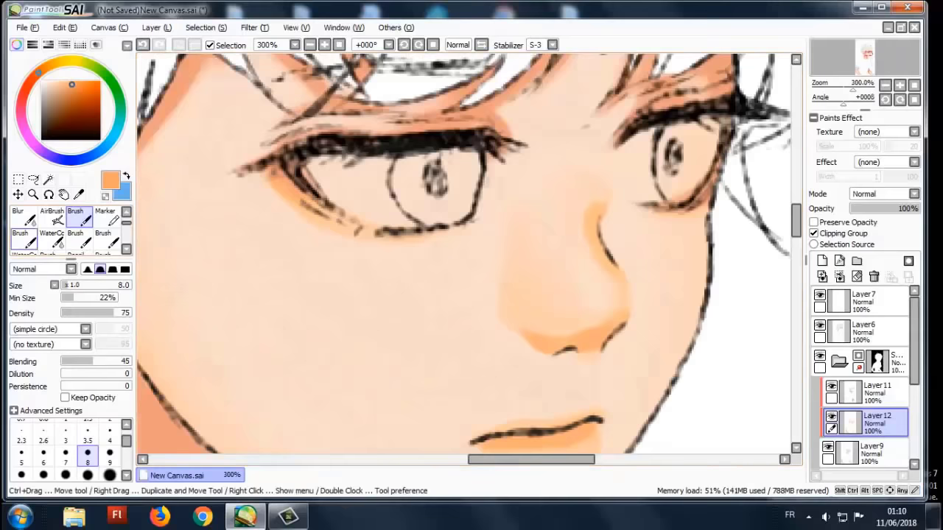
# - Blend the orange shading on the nose and lips with Blur at size 5
pyautogui.click(20, 215)
pyautogui.scroll(1, 594, 213)
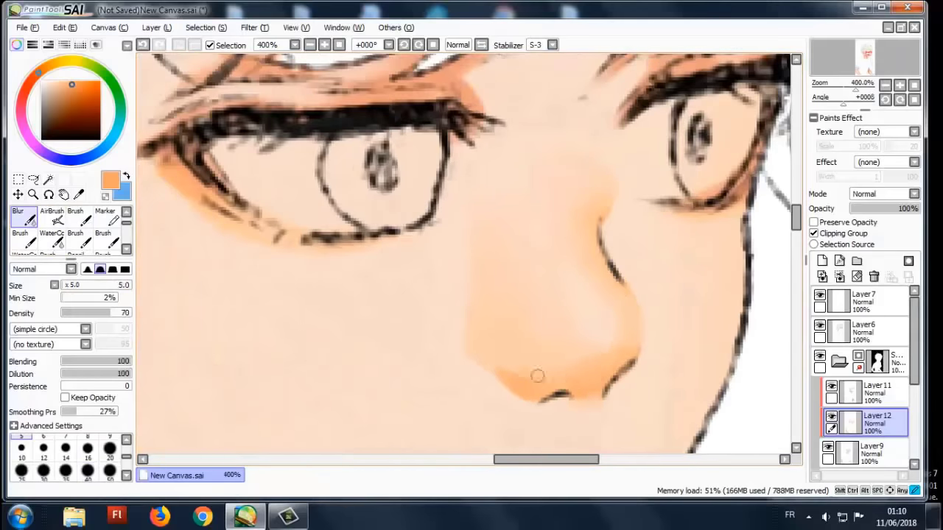
pyautogui.scroll(-4, 537, 376)
pyautogui.scroll(3, 325, 266)
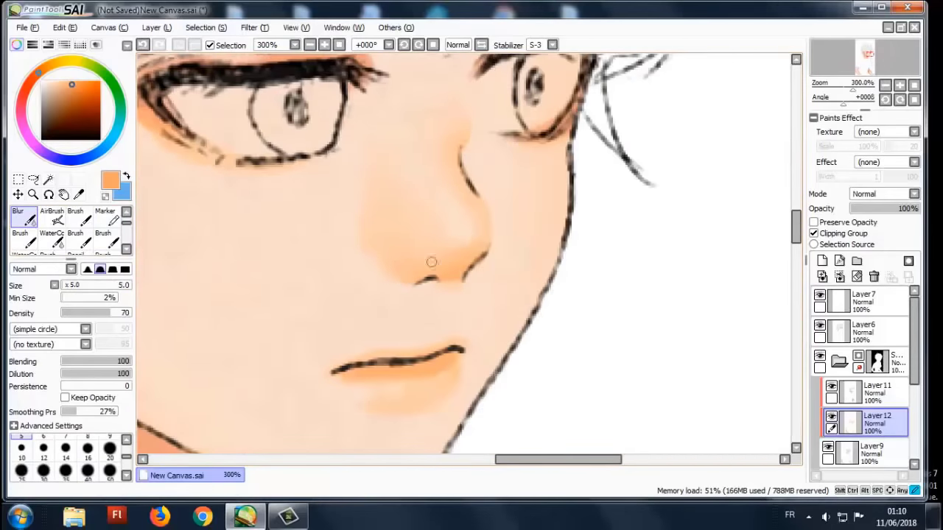
# - Sample the pale skin tone from the cheek and retouch the shading around the nose with the Brush at size 8
pyautogui.press('b')
pyautogui.keyDown('alt'); pyautogui.click(193, 272); pyautogui.keyUp('alt')
pyautogui.scroll(-3, 475, 250)
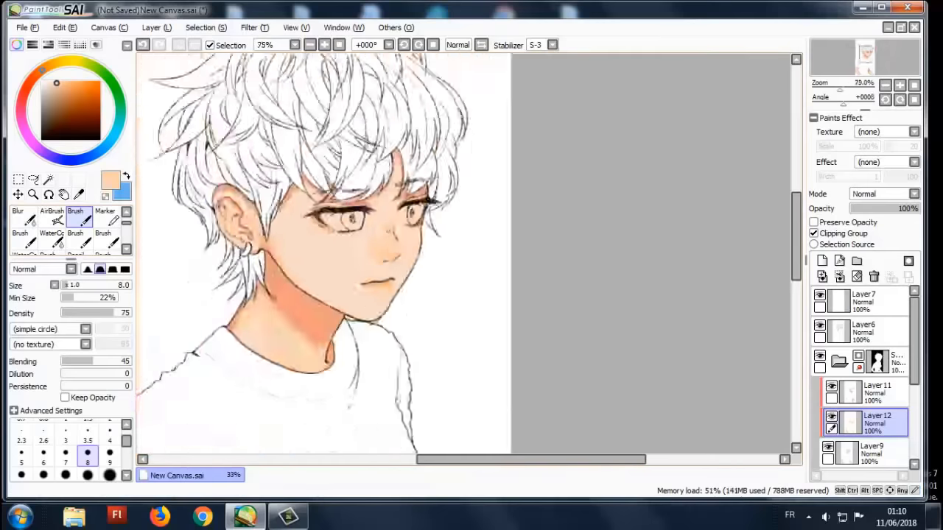
pyautogui.scroll(3, 341, 258)
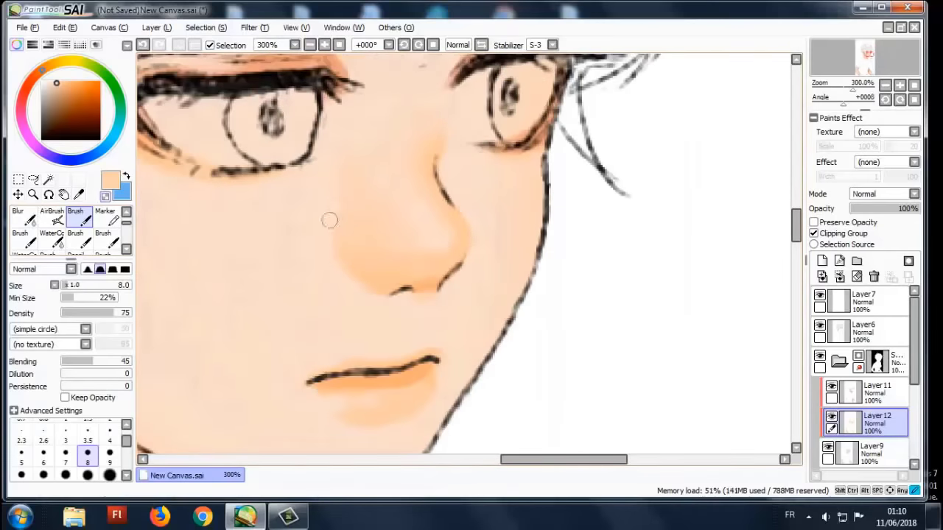
pyautogui.scroll(-4, 228, 213)
pyautogui.scroll(3, 421, 220)
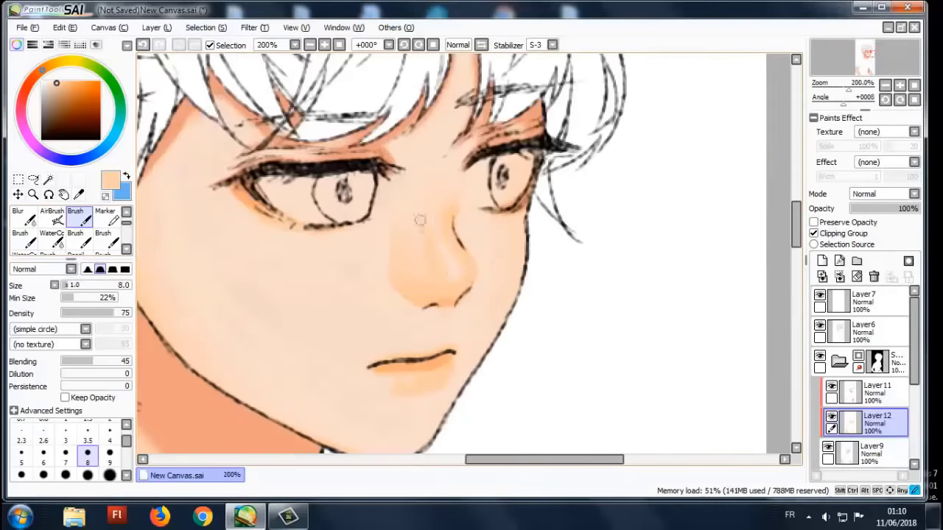
# - Soften the nose shading with Blur at size 55 and the skin-tone AirBrush at size 90
pyautogui.click(22, 215)
pyautogui.scroll(-3, 412, 219)
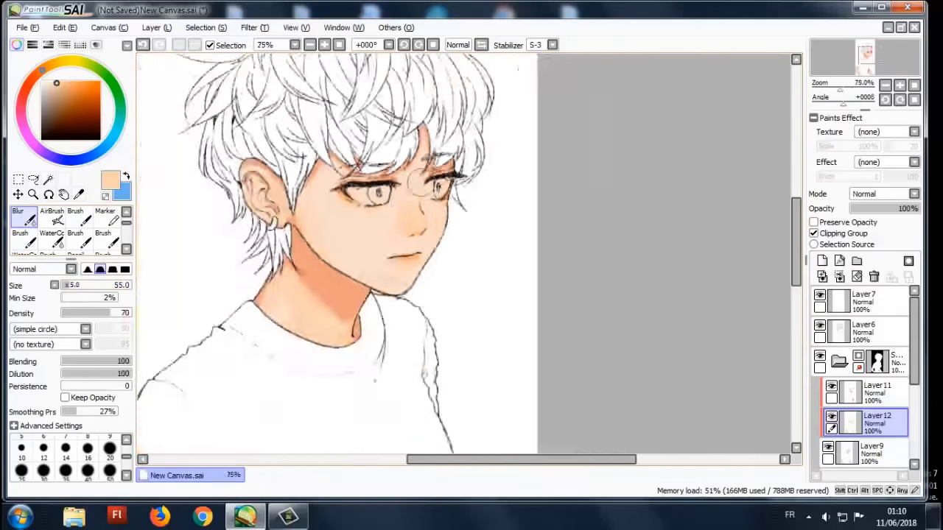
pyautogui.scroll(3, 402, 243)
pyautogui.click(75, 215)
pyautogui.press('v')
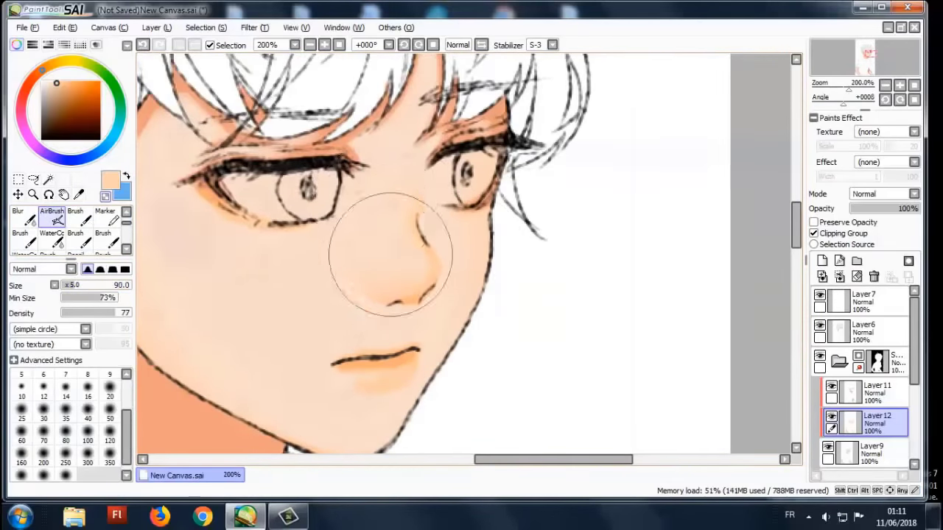
# - Refine the lip shading with the pale skin tone, reducing the Brush to size 4
pyautogui.press('b')
pyautogui.scroll(-3, 390, 254)
pyautogui.scroll(2, 432, 280)
pyautogui.scroll(-2, 499, 202)
pyautogui.scroll(4, 391, 329)
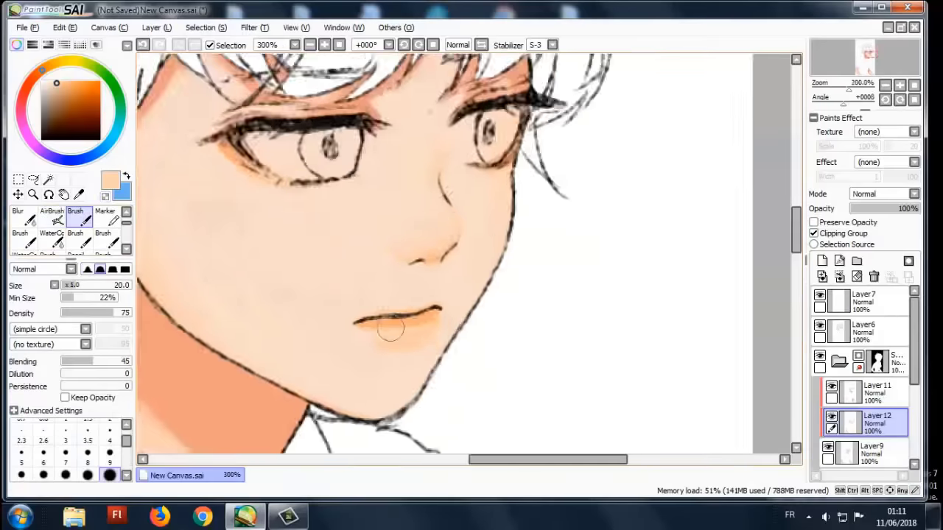
pyautogui.press('[')
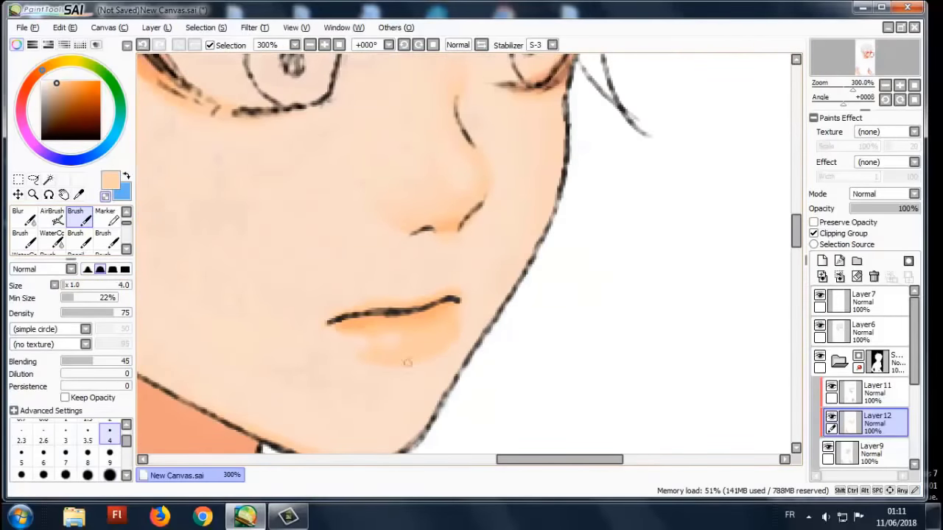
# - Retouch the skin along the hairline beside the ear and eye with the Brush at size 9
pyautogui.scroll(-5, 354, 350)
pyautogui.scroll(4, 300, 210)
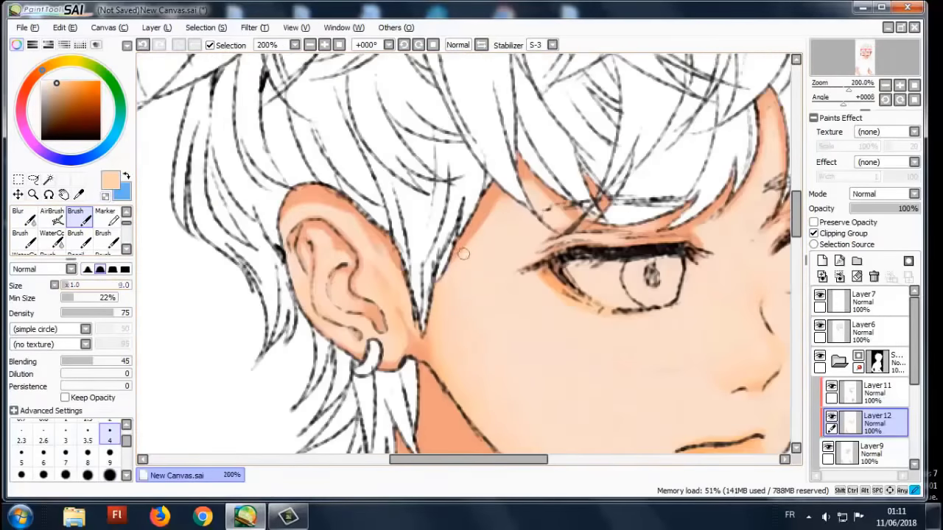
pyautogui.press(']')
pyautogui.scroll(-4, 464, 254)
pyautogui.scroll(4, 594, 190)
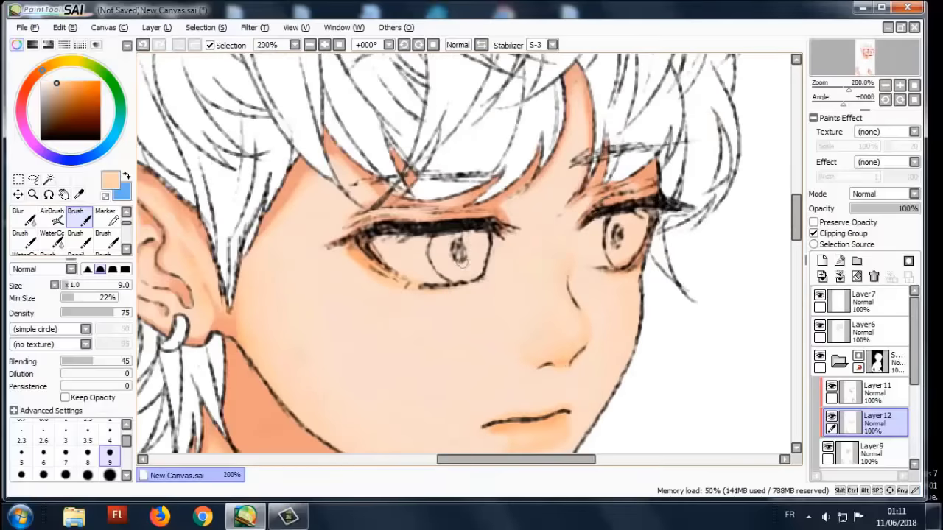
# - Load the dark skin-shadow layer as a selection and add a new clipped layer above Layer11
pyautogui.scroll(-6, 460, 262)
pyautogui.scroll(1, 460, 261)
pyautogui.keyDown('ctrl'); pyautogui.click(851, 422); pyautogui.keyUp('ctrl')
pyautogui.click(822, 260)
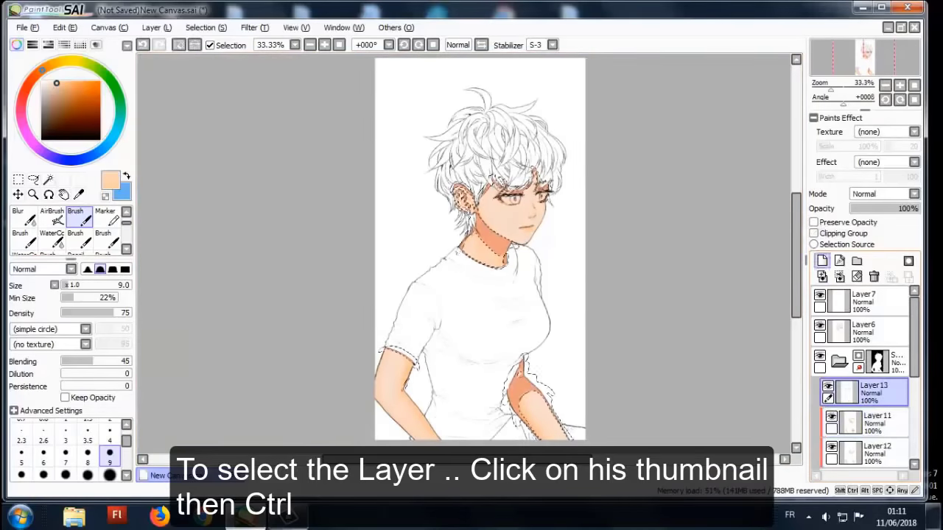
pyautogui.click(815, 233)
# - Airbrush a deeper reddish-orange into the selected neck and arm shadows at size 160
pyautogui.scroll(5, 442, 303)
pyautogui.click(51, 216)
pyautogui.moveTo(383, 383); pyautogui.dragTo(310, 354)
pyautogui.click(22, 463)
pyautogui.moveTo(494, 354); pyautogui.dragTo(442, 304)
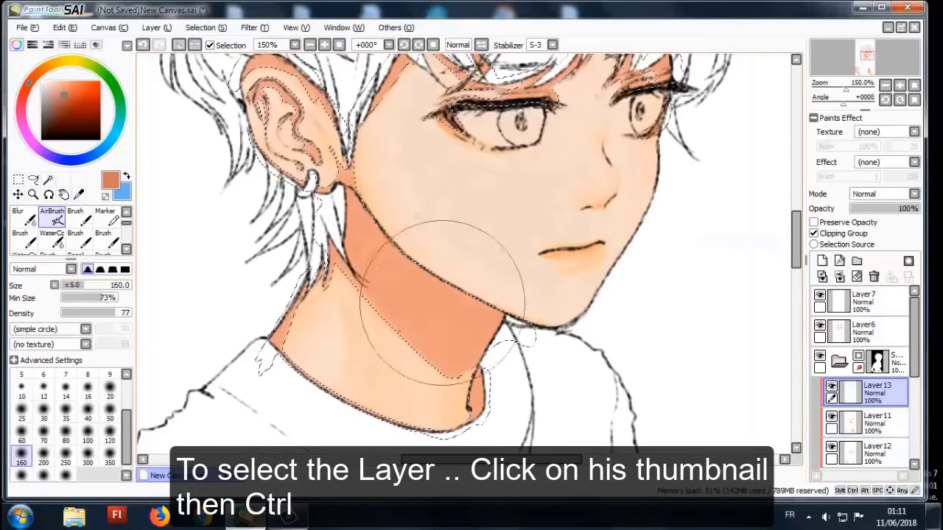
pyautogui.scroll(-5, 442, 304)
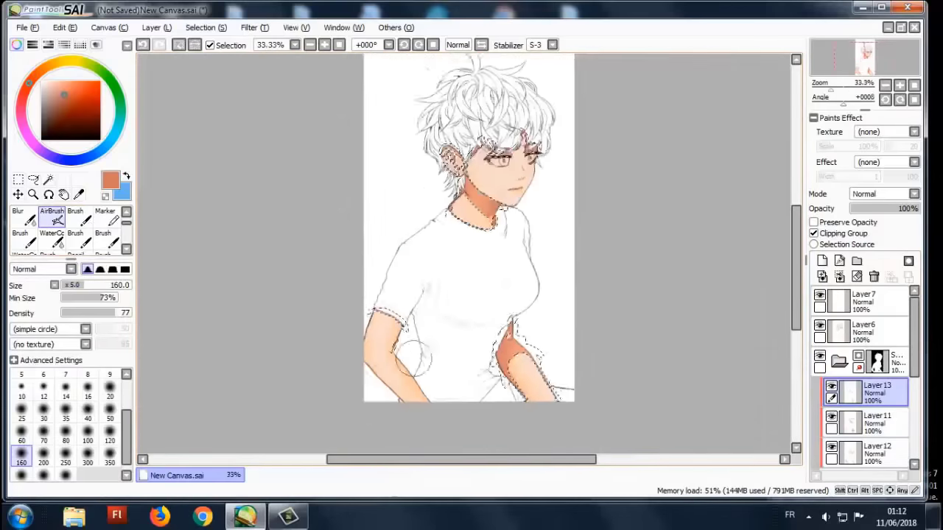
# - Paint a muted greyish-pink reflected tone into the neck shadow under the jaw with the Fine Flat brush at size 29
pyautogui.scroll(5, 490, 177)
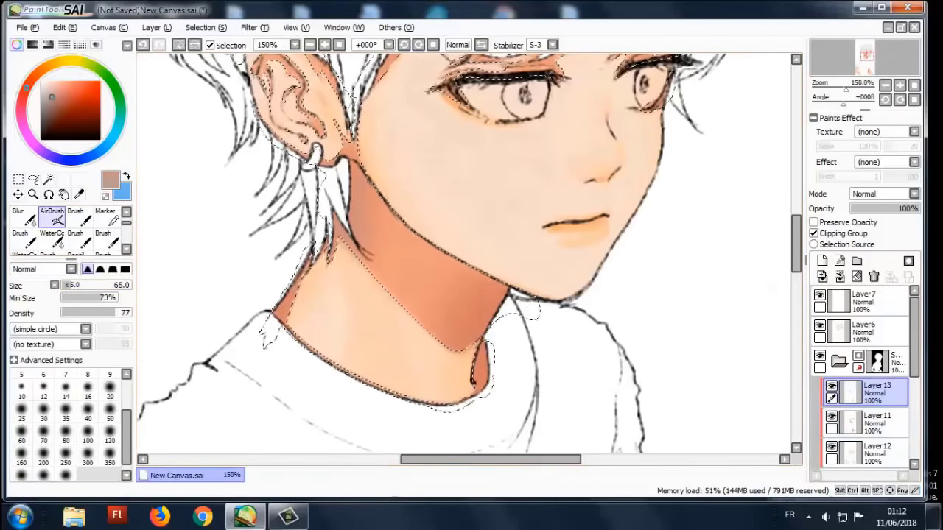
pyautogui.press('b')
pyautogui.moveTo(459, 252); pyautogui.dragTo(473, 329)
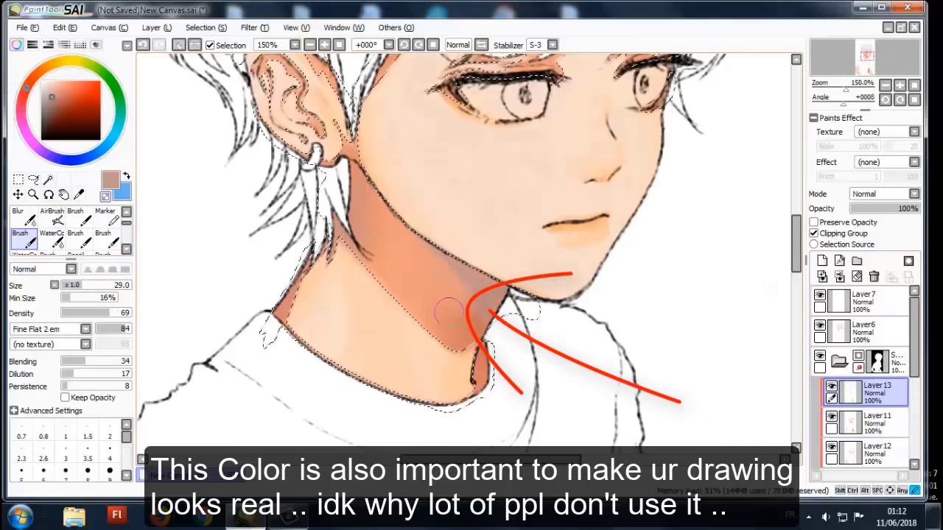
# - Continue working the muted pink tone into the selected skin shadows with the size 29 brush
pyautogui.scroll(-3, 448, 314)
pyautogui.scroll(2, 421, 184)
pyautogui.scroll(-2, 427, 206)
pyautogui.scroll(1, 429, 214)
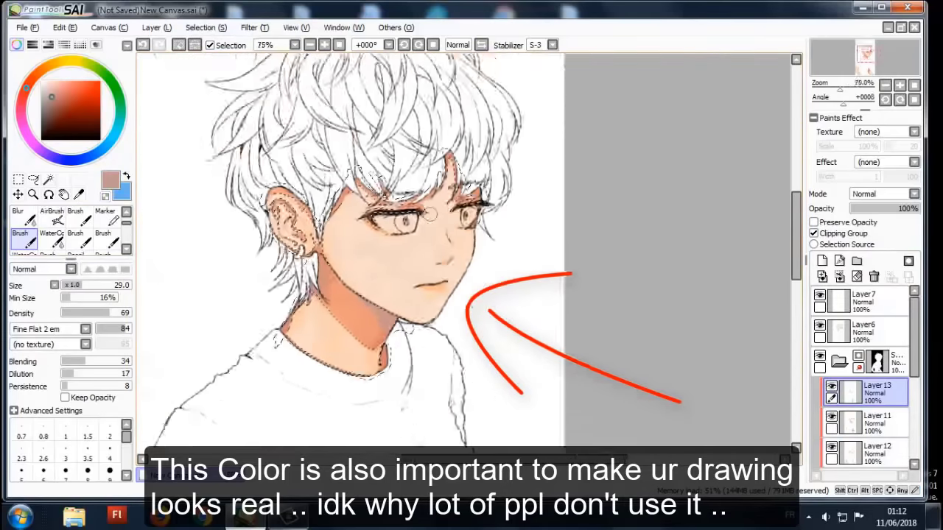
pyautogui.scroll(-1, 430, 214)
pyautogui.scroll(2, 430, 214)
pyautogui.scroll(-1, 430, 213)
pyautogui.scroll(1, 429, 214)
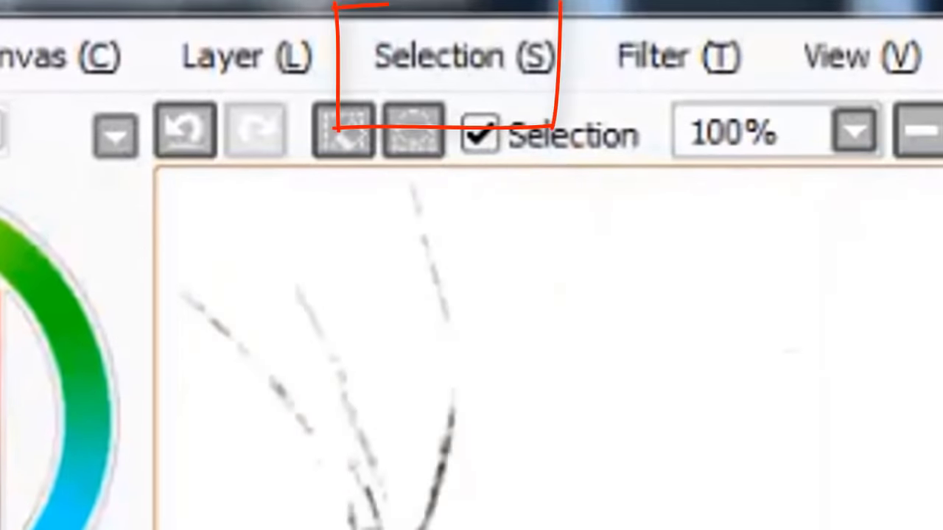
pyautogui.scroll(-2, 471, 346)
pyautogui.scroll(-1, 471, 346)
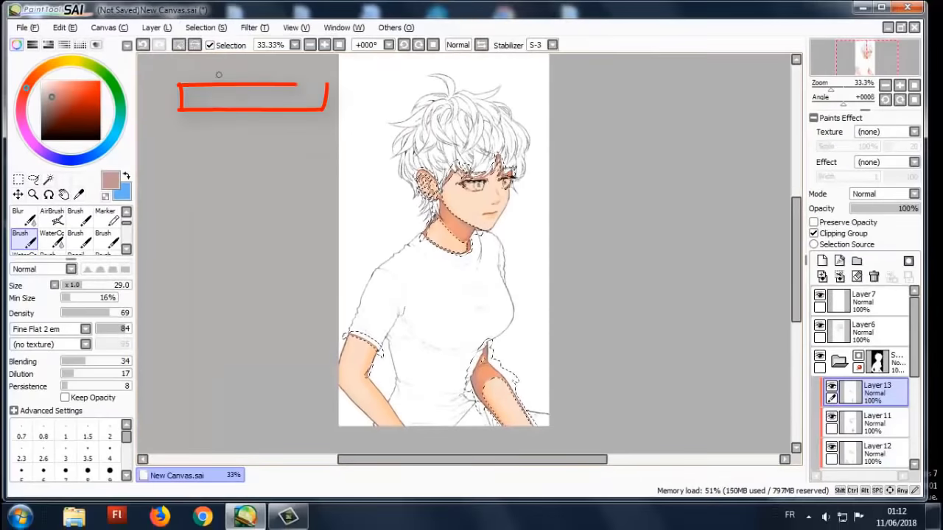
# - Add a new clipped layer above Layer13 and set its blending mode to Lumi & Shade
pyautogui.scroll(2, 442, 244)
pyautogui.click(822, 261)
pyautogui.click(884, 193)
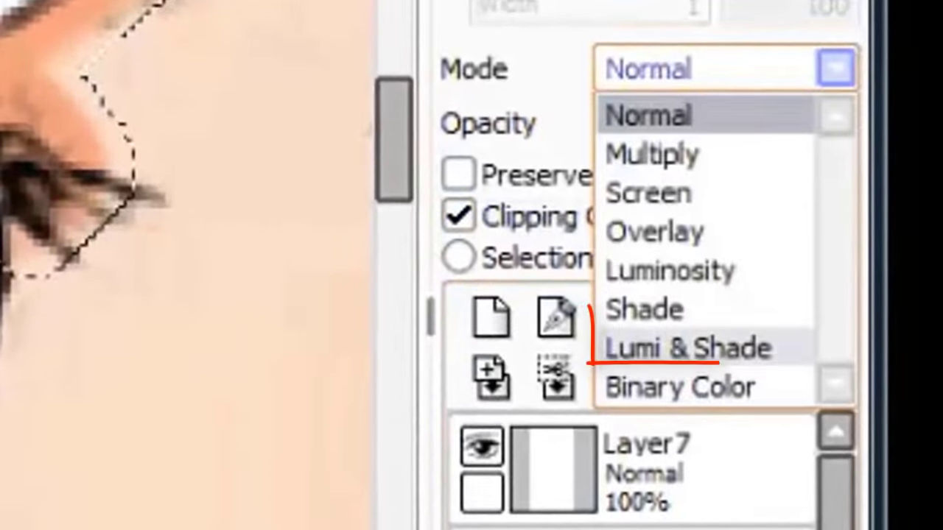
pyautogui.click(878, 262)
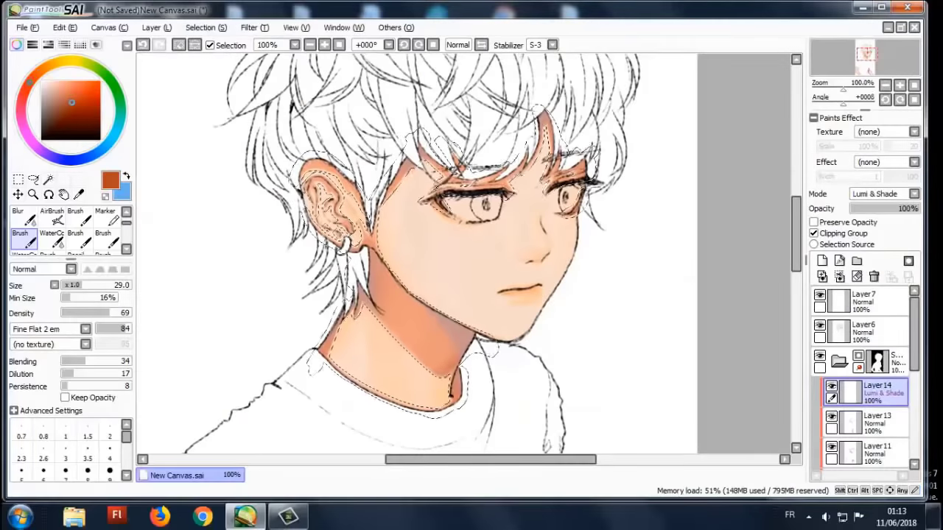
# - Bucket-fill the selected skin shadows with reddish-orange, clear the selection and lower Layer14's opacity to 21%
pyautogui.click(49, 238)
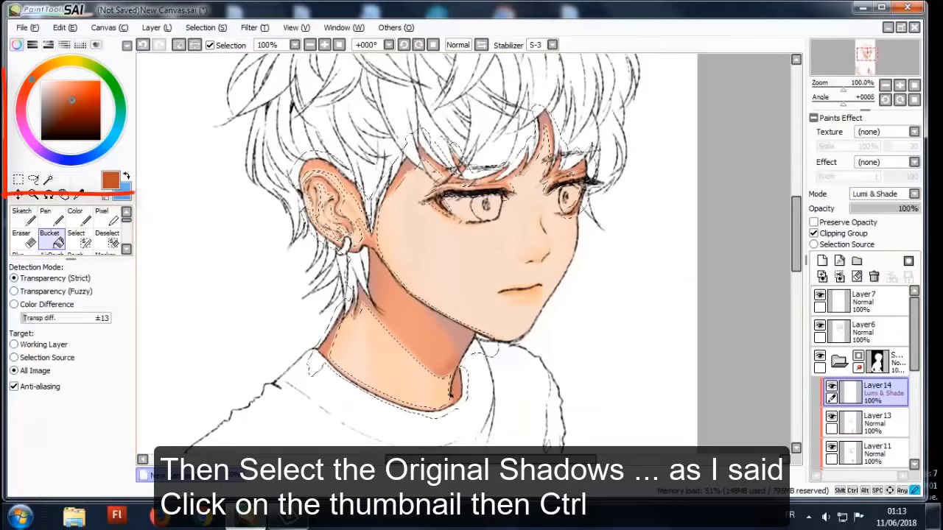
pyautogui.click(339, 221)
pyautogui.scroll(-1, 471, 250)
pyautogui.click(346, 269)
pyautogui.scroll(5, 471, 251)
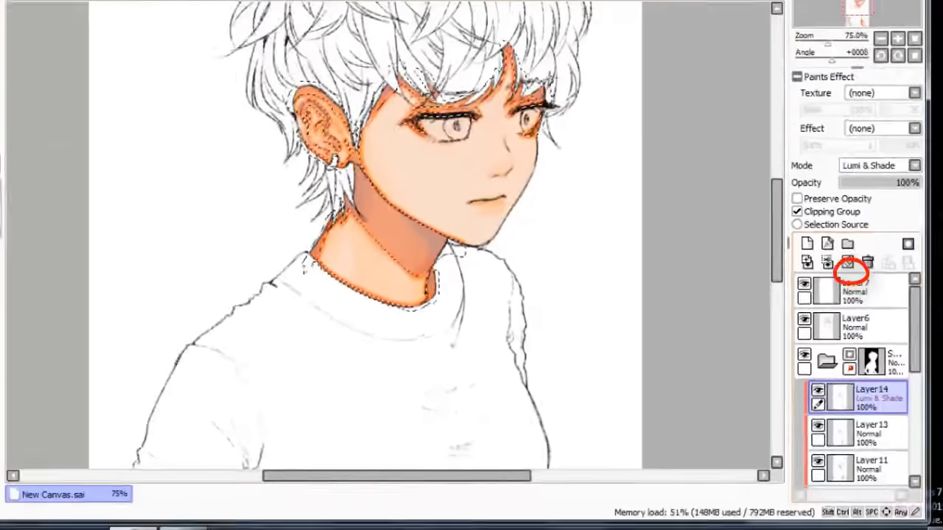
pyautogui.hotkey('ctrl', 'd')
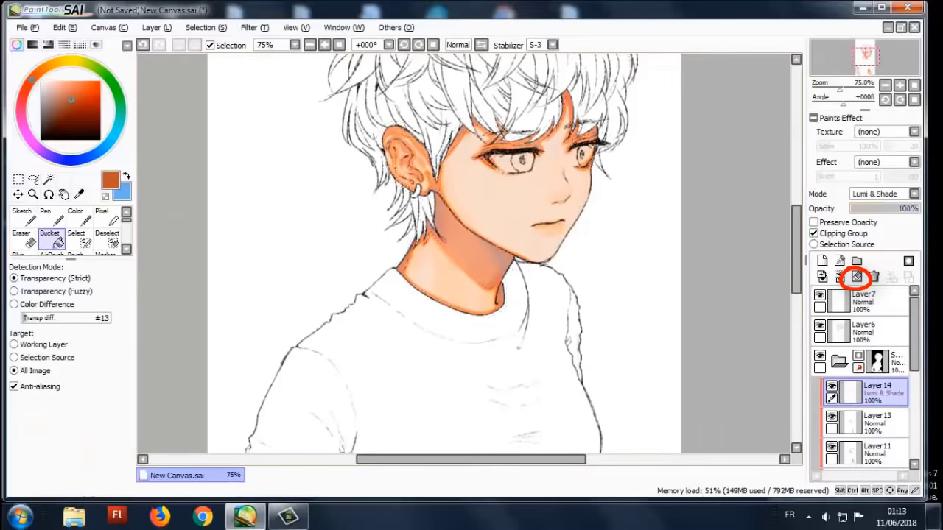
pyautogui.scroll(-2, 471, 250)
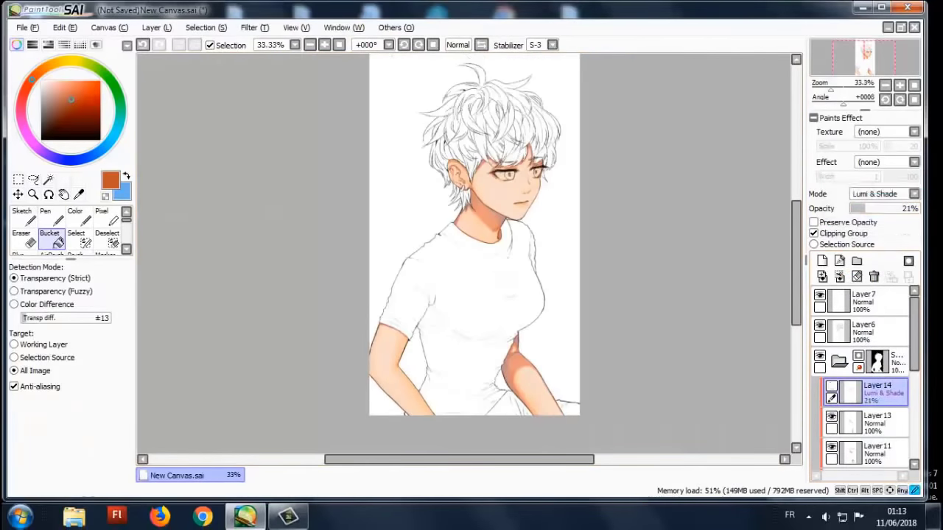
# - Brush a soft orange edge along the face outline, nose, mouth and jaw on Layer14 at size 9
pyautogui.scroll(4, 472, 251)
pyautogui.press('alt')
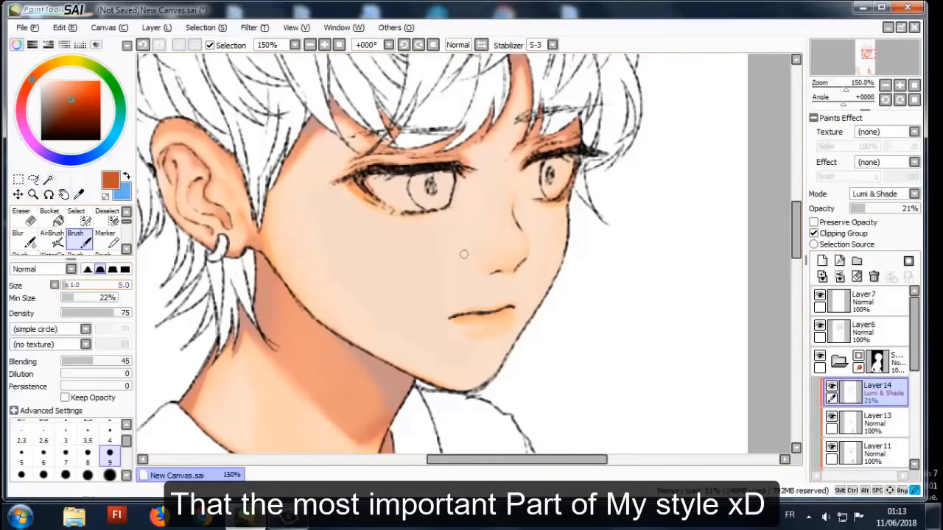
pyautogui.scroll(3, 513, 246)
pyautogui.scroll(-2, 472, 258)
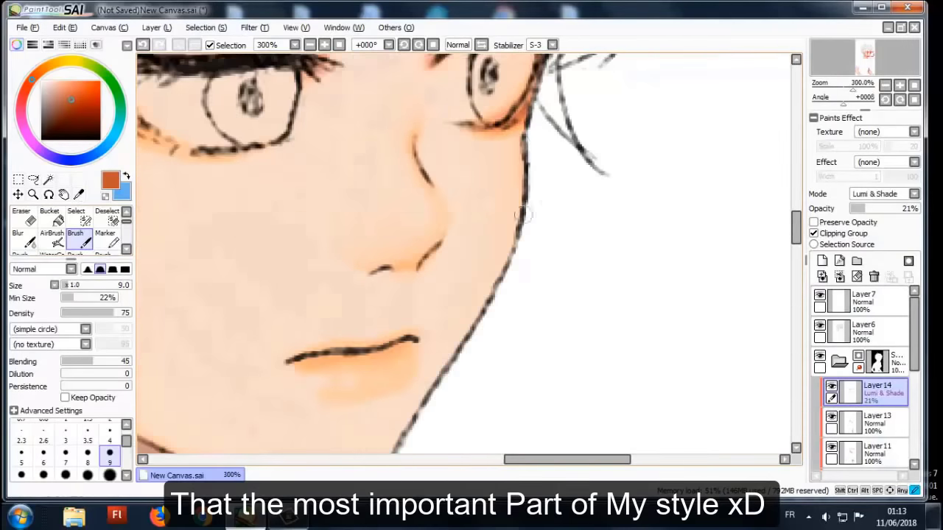
pyautogui.scroll(2, 472, 258)
pyautogui.scroll(-2, 541, 269)
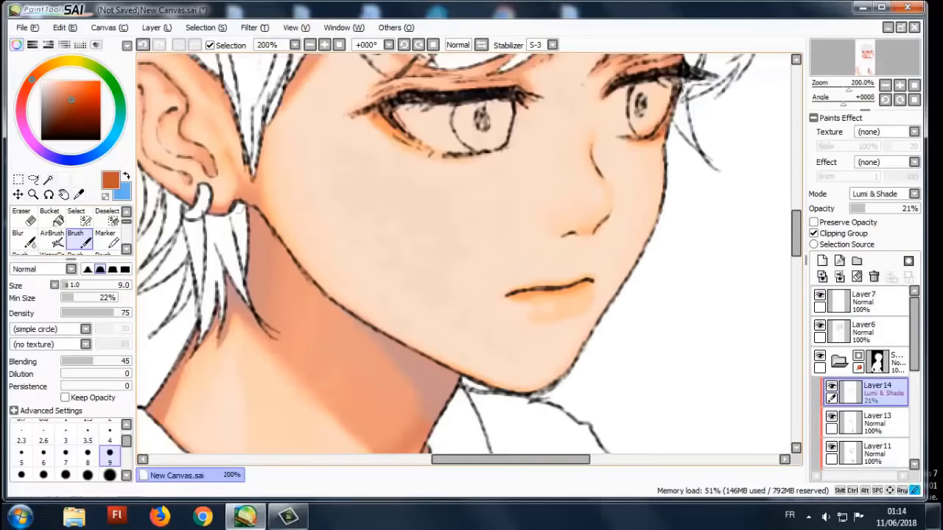
pyautogui.moveTo(414, 355); pyautogui.dragTo(560, 412)
pyautogui.scroll(-3, 472, 258)
pyautogui.scroll(2, 472, 258)
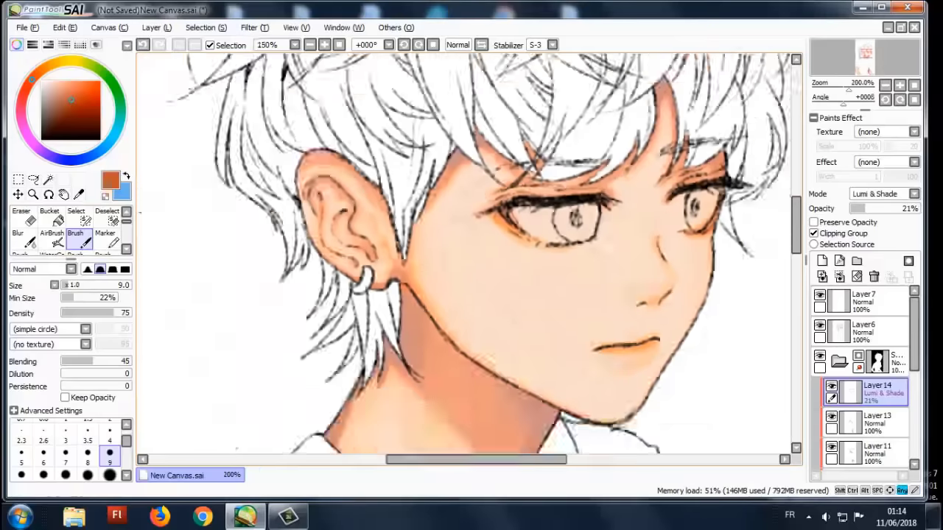
# - Extend the size 9 orange edge shading to the skin outlines of the neck and arms
pyautogui.scroll(-2, 472, 258)
pyautogui.scroll(2, 472, 258)
pyautogui.scroll(-3, 472, 258)
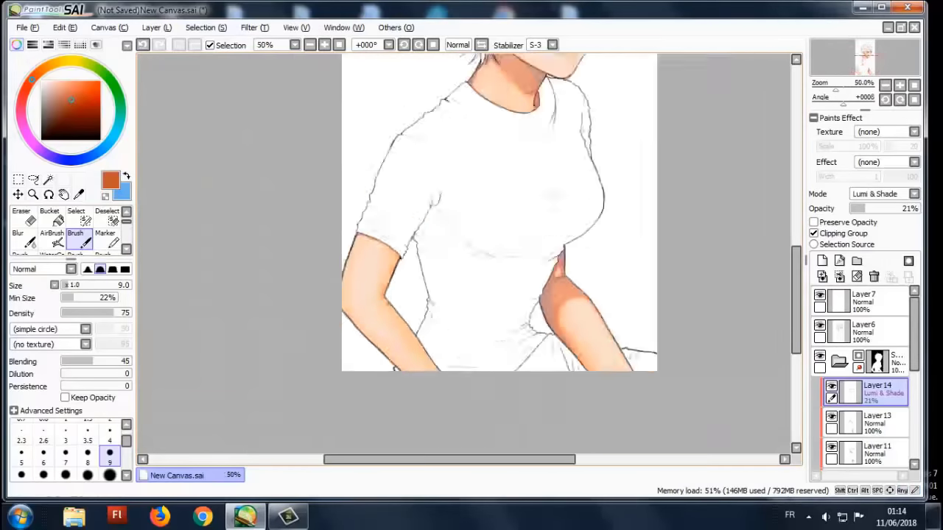
pyautogui.scroll(3, 692, 420)
pyautogui.scroll(-4, 692, 421)
pyautogui.scroll(-1, 691, 421)
pyautogui.scroll(1, 692, 420)
# - Add a new clipped layer above Layer14 and set its blending mode to Multiply
pyautogui.click(822, 261)
pyautogui.click(884, 193)
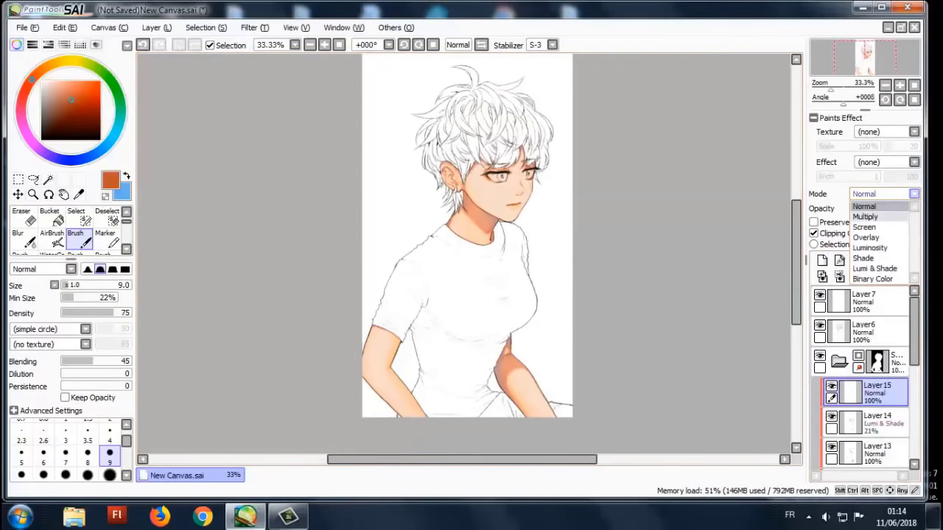
pyautogui.click(873, 204)
# - Airbrush a pale peach over the skin at size 250 and set Layer15's opacity to 50%
pyautogui.click(53, 81)
pyautogui.press('v')
pyautogui.scroll(3, 383, 184)
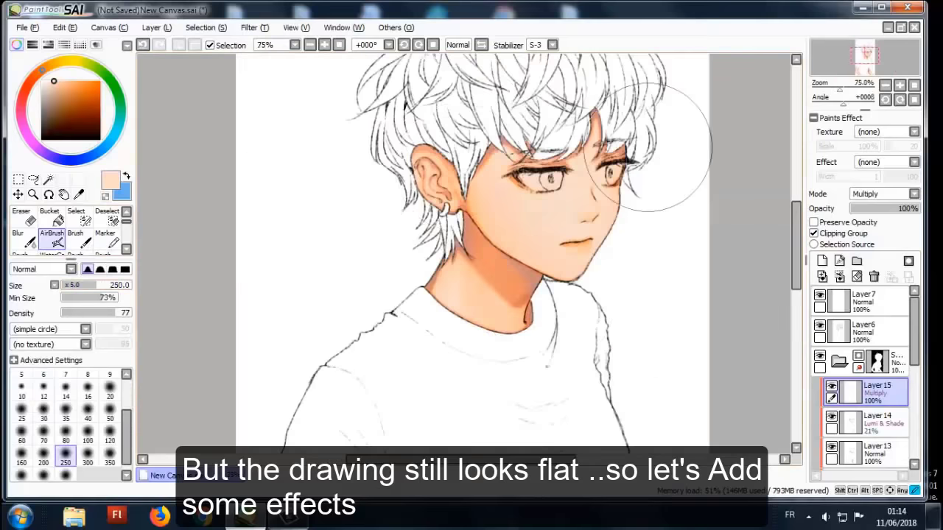
pyautogui.scroll(-2, 685, 158)
pyautogui.scroll(-1, 284, 289)
pyautogui.click(885, 209)
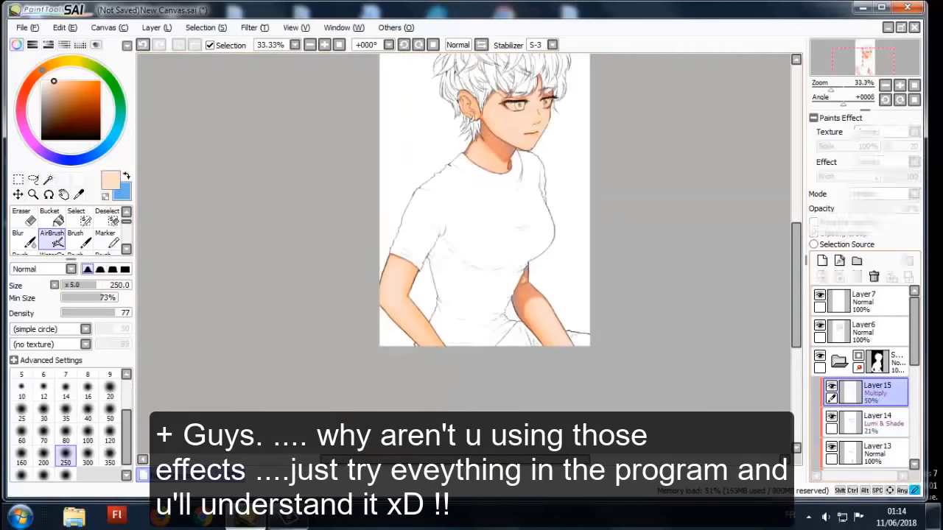
# - Add a new clipped layer above Layer15 and paint a pale beige highlight on the nose with the Fine Flat brush at size 5
pyautogui.scroll(4, 442, 184)
pyautogui.click(822, 261)
pyautogui.scroll(1, 707, 221)
pyautogui.keyDown('alt'); pyautogui.click(707, 221); pyautogui.keyUp('alt')
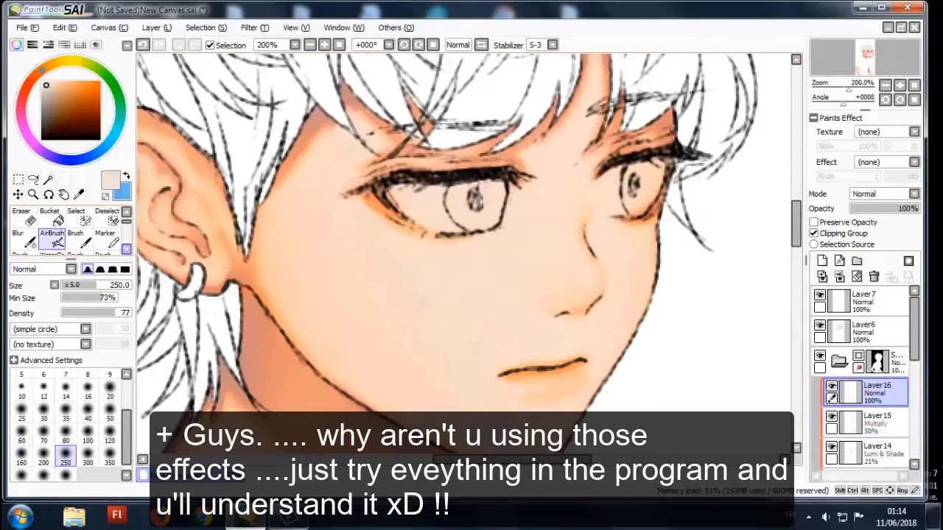
pyautogui.press('b')
pyautogui.scroll(1, 459, 248)
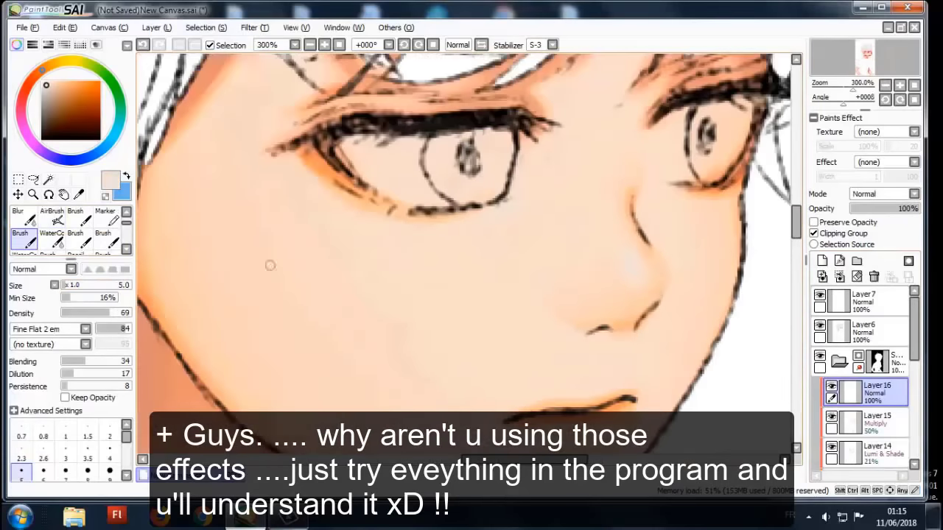
# - Paint pale beige highlights on the cheek at size 11 and on the lower lip at size 7
pyautogui.scroll(-2, 552, 193)
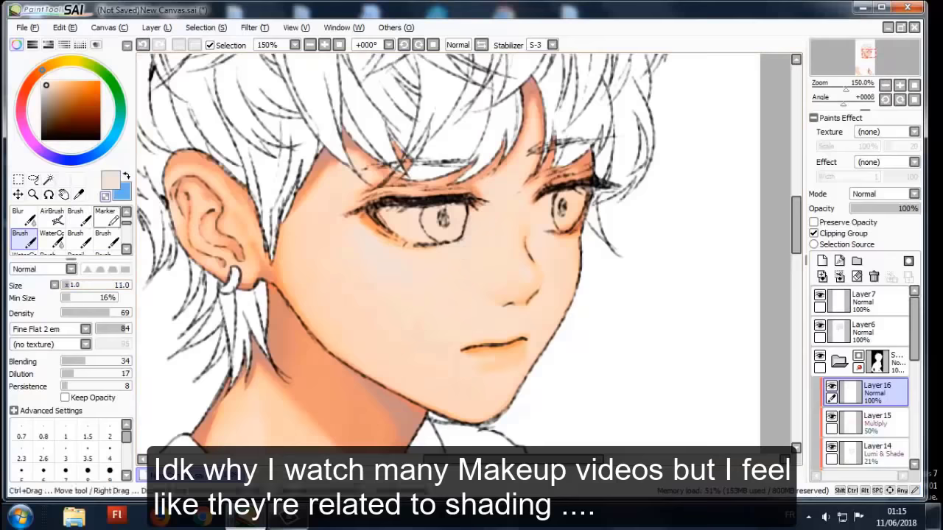
pyautogui.scroll(2, 391, 238)
pyautogui.scroll(-2, 627, 212)
pyautogui.scroll(3, 493, 351)
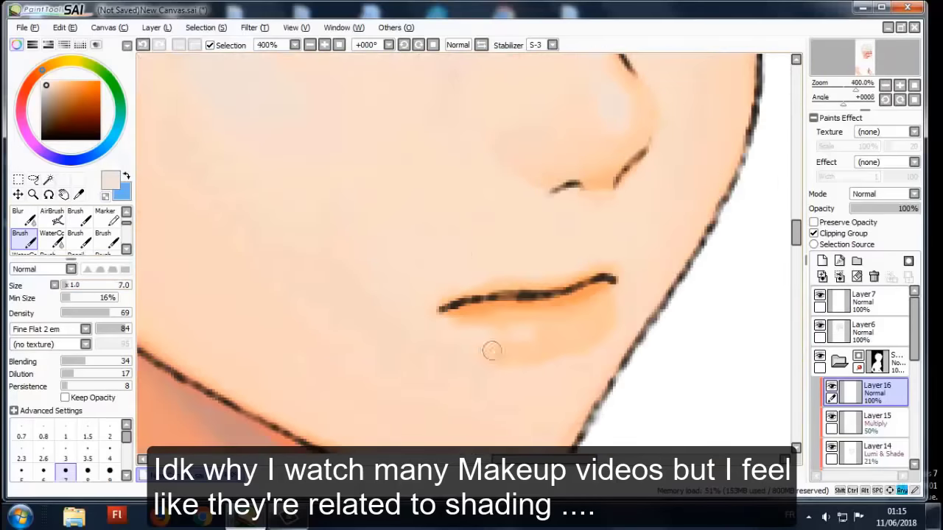
pyautogui.scroll(-5, 569, 233)
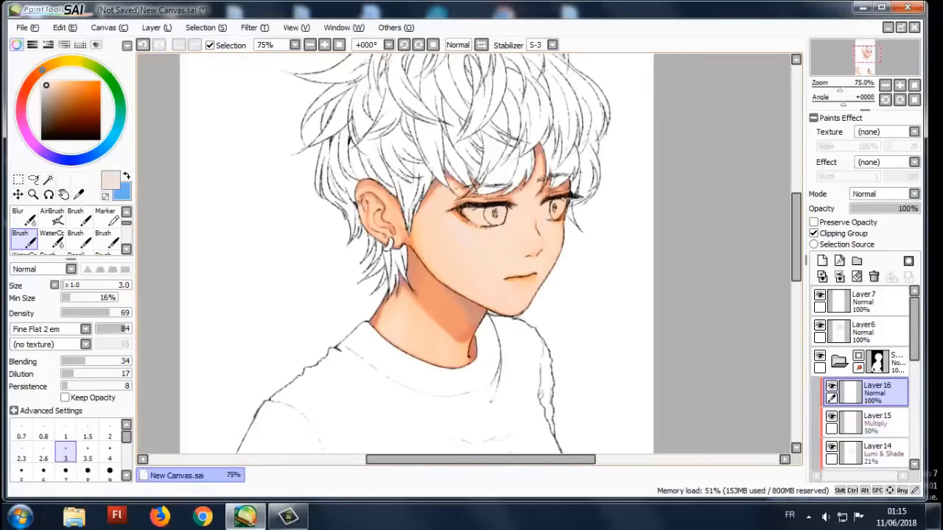
# - Add pale highlights to the ear with the Fine Flat brush at size 8
pyautogui.scroll(3, 372, 204)
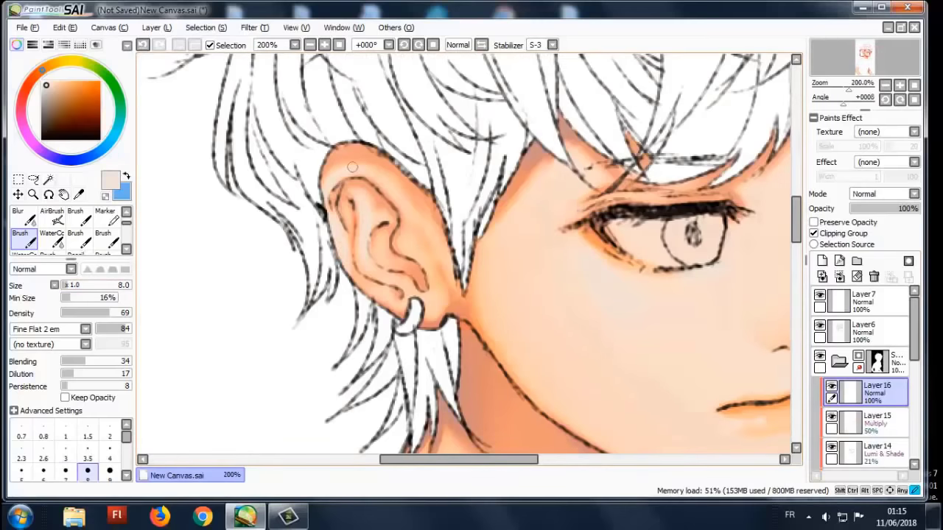
pyautogui.scroll(-1, 401, 251)
pyautogui.scroll(-2, 352, 257)
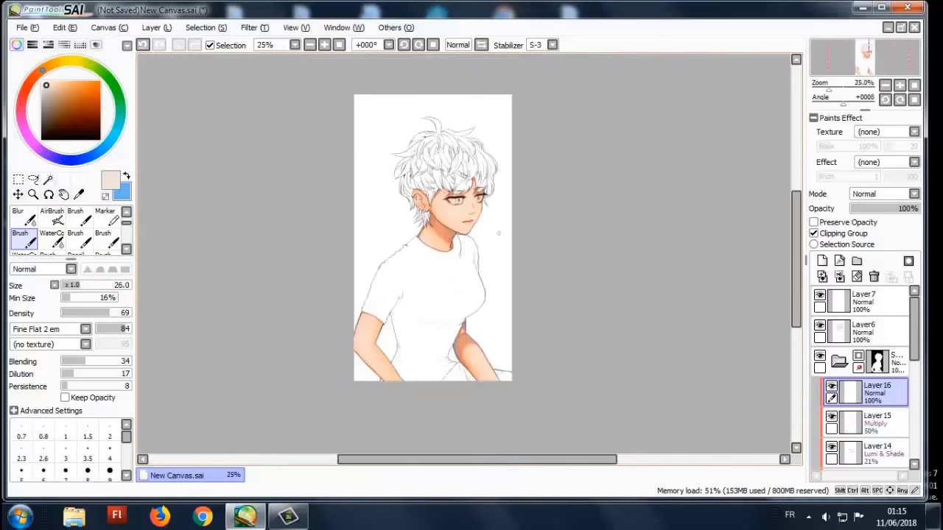
# - Refine the pale highlights around the nose with the brush at size 5 and lower Layer16's opacity to 75%
pyautogui.scroll(5, 464, 248)
pyautogui.press('[')
pyautogui.press('[')
pyautogui.press('[')
pyautogui.press('[')
pyautogui.scroll(-1, 442, 287)
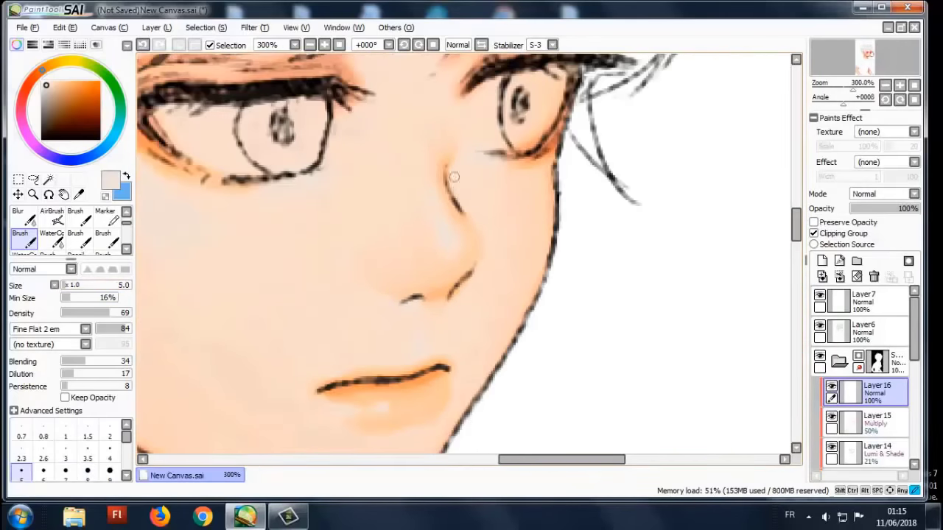
pyautogui.scroll(-6, 497, 241)
pyautogui.scroll(8, 400, 230)
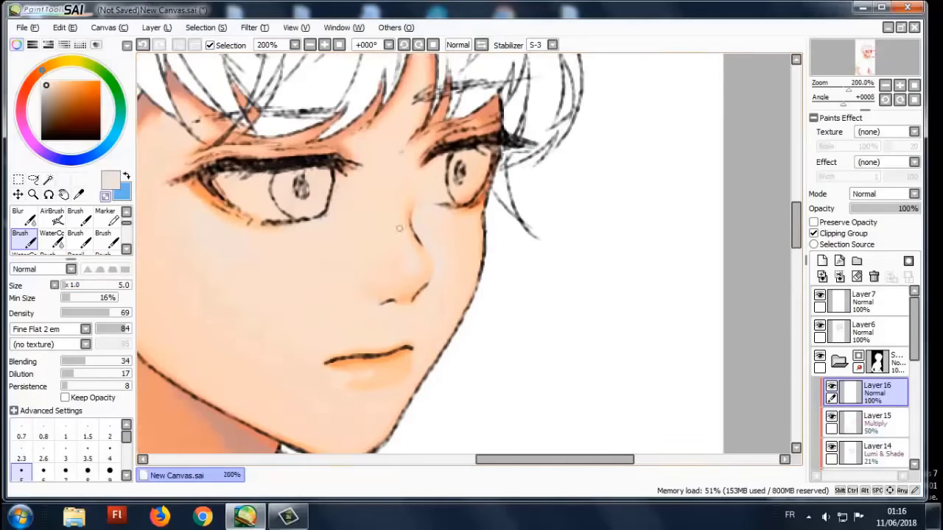
pyautogui.scroll(-1, 399, 229)
pyautogui.scroll(-6, 415, 204)
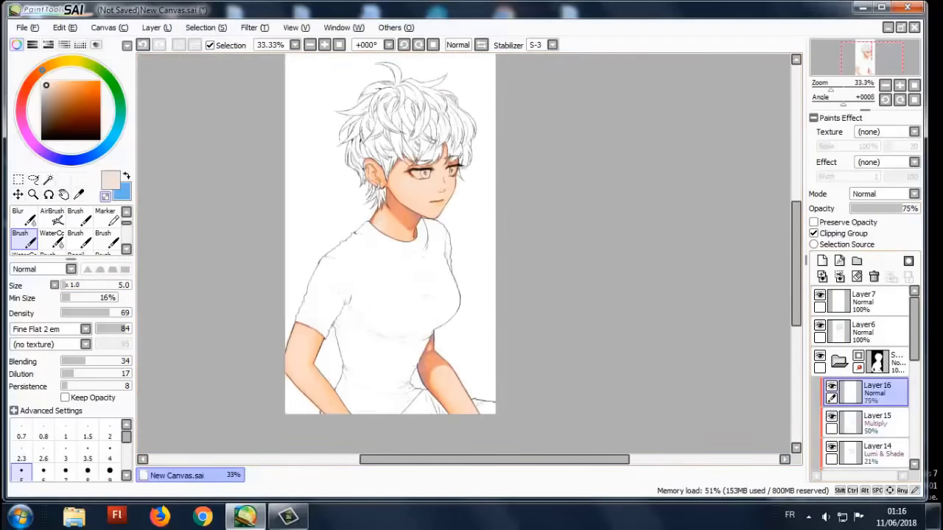
# - Brush pale beige highlights onto the lit areas of the arms at size 13
pyautogui.scroll(4, 290, 290)
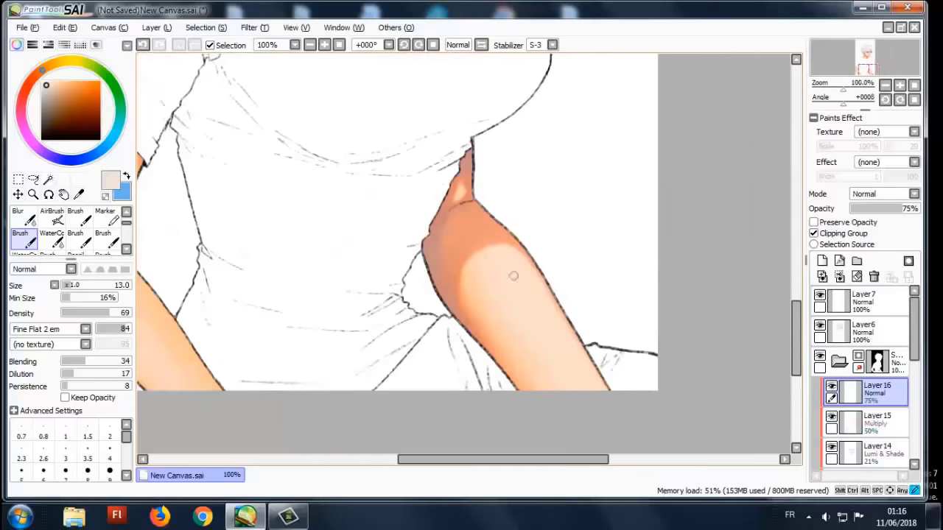
pyautogui.scroll(-3, 514, 276)
pyautogui.scroll(5, 487, 177)
pyautogui.scroll(-5, 486, 177)
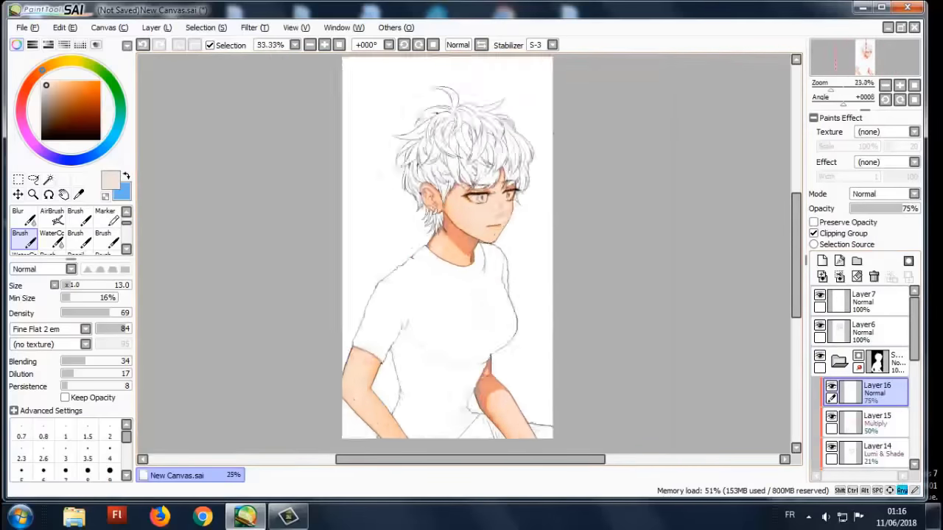
pyautogui.scroll(2, 471, 184)
pyautogui.scroll(-2, 471, 184)
# - Paint thin pale rim highlights along the neck's edges below the jaw and ear at size 3
pyautogui.scroll(6, 254, 315)
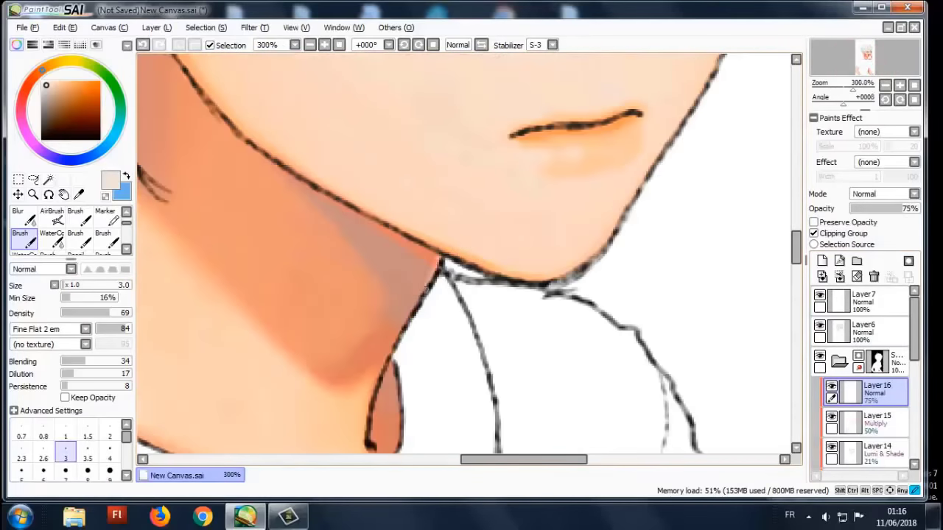
pyautogui.scroll(-3, 469, 251)
pyautogui.scroll(3, 469, 250)
pyautogui.scroll(3, 469, 250)
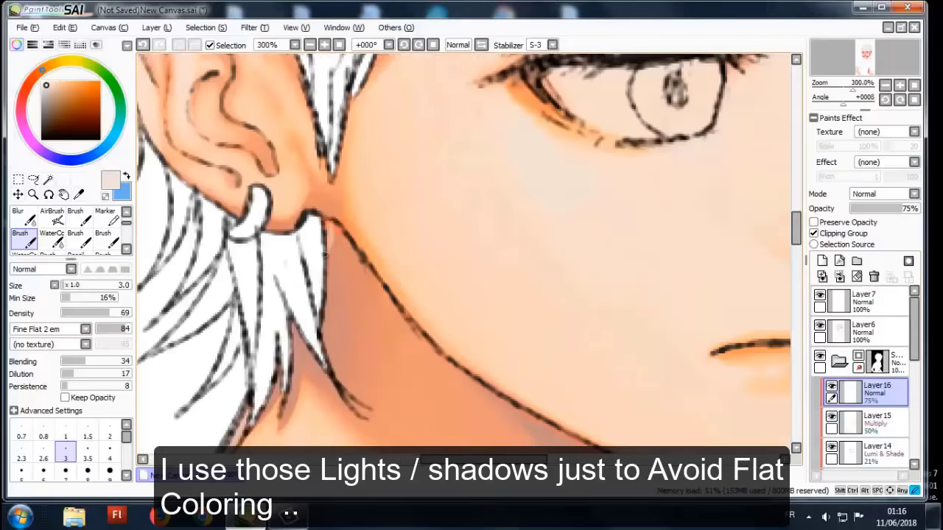
pyautogui.scroll(-3, 465, 251)
pyautogui.scroll(3, 464, 250)
# - Trace thin pale rim highlights along the outlines of both arms and below the sleeves at size 3
pyautogui.scroll(-6, 464, 251)
pyautogui.scroll(6, 464, 251)
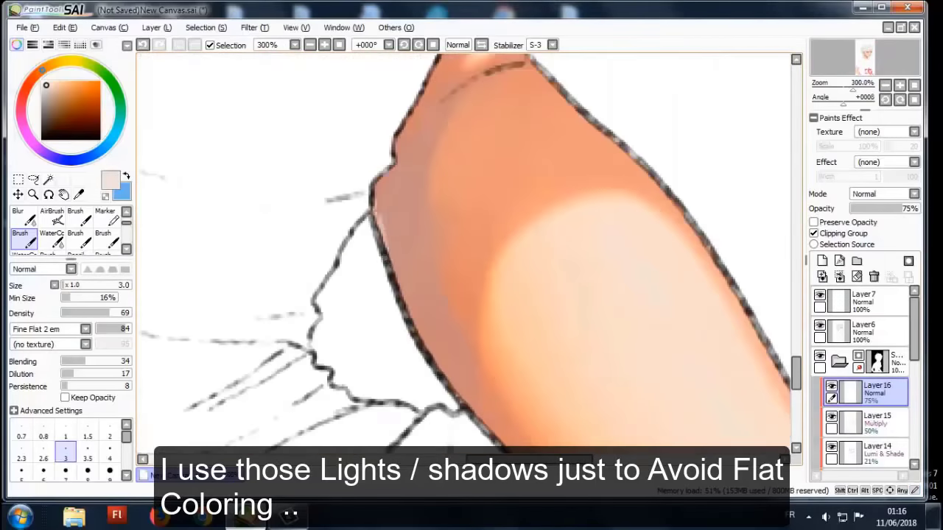
pyautogui.scroll(3, 469, 250)
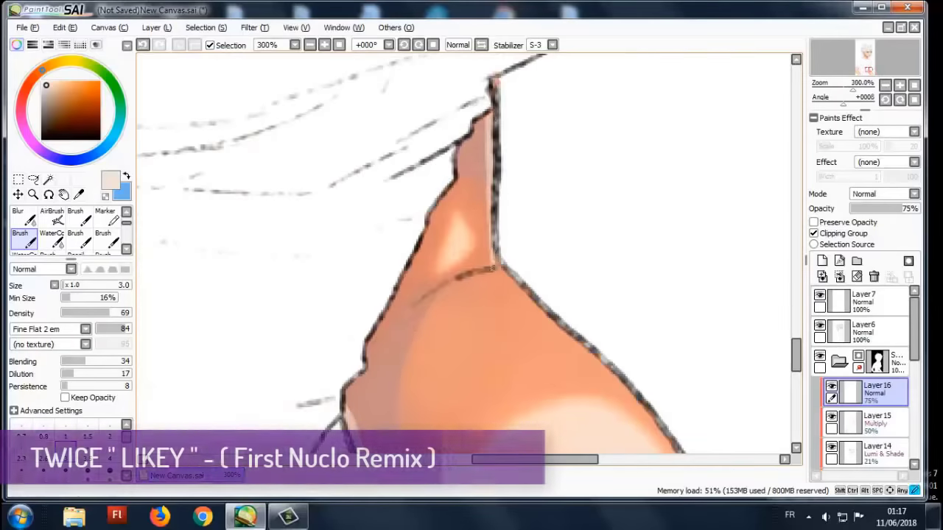
pyautogui.scroll(-5, 469, 250)
pyautogui.moveTo(297, 258); pyautogui.dragTo(172, 191)
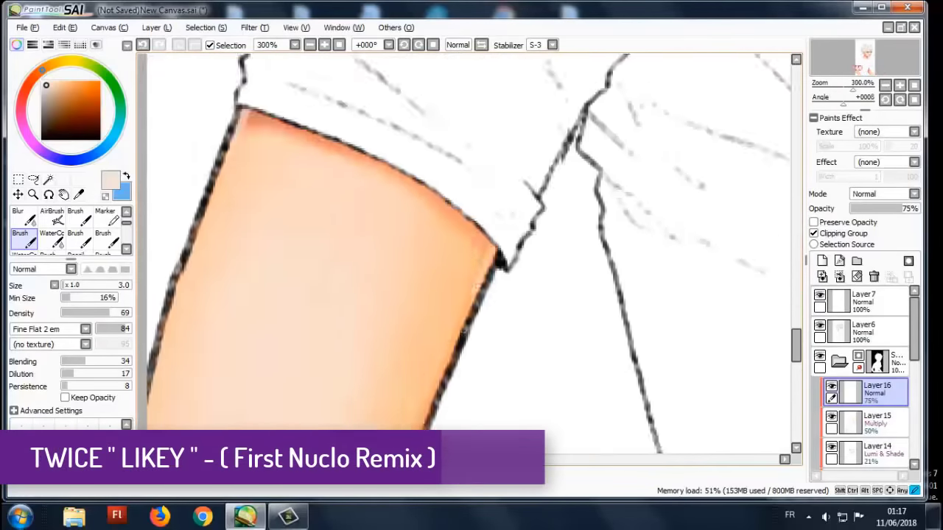
pyautogui.scroll(-6, 468, 254)
pyautogui.scroll(2, 469, 255)
pyautogui.scroll(-1, 469, 254)
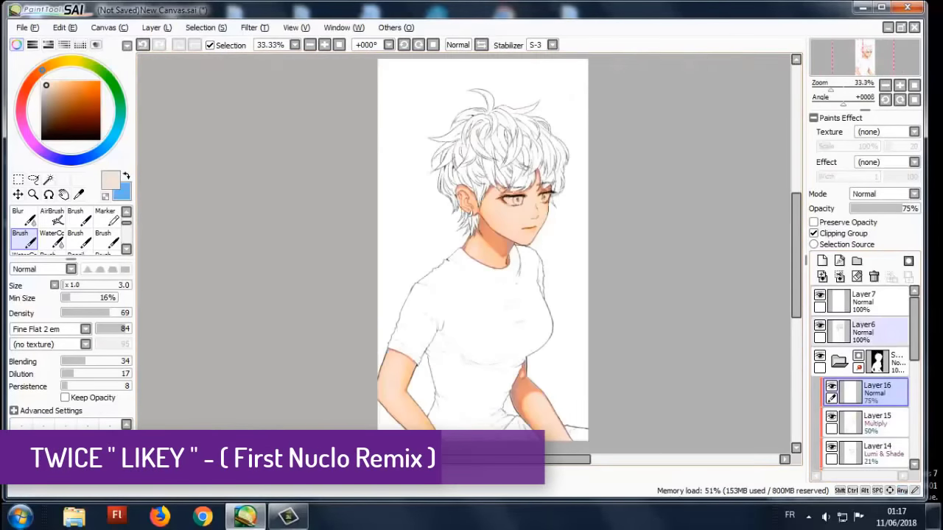
# - Fill both eyes with flat pale grey on a new layer above the skin layers, using the brush at size 9
pyautogui.click(862, 332)
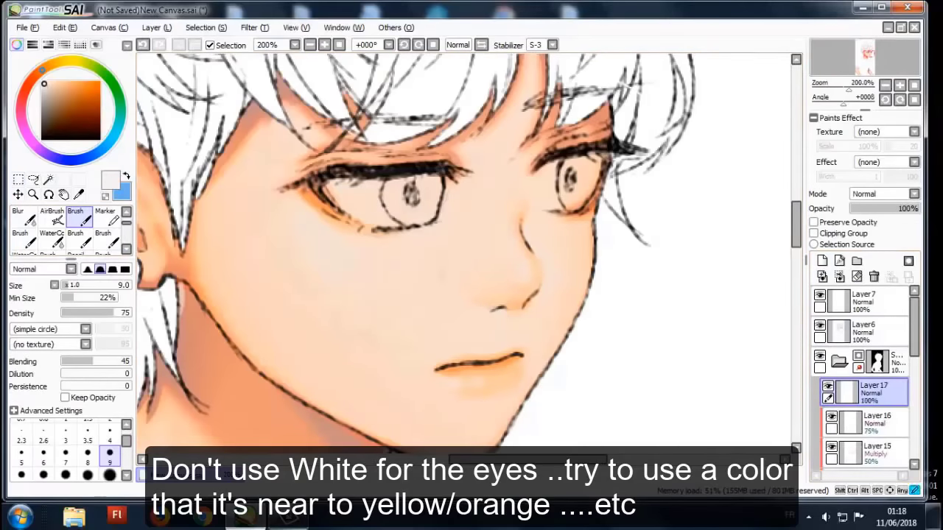
pyautogui.scroll(2, 389, 204)
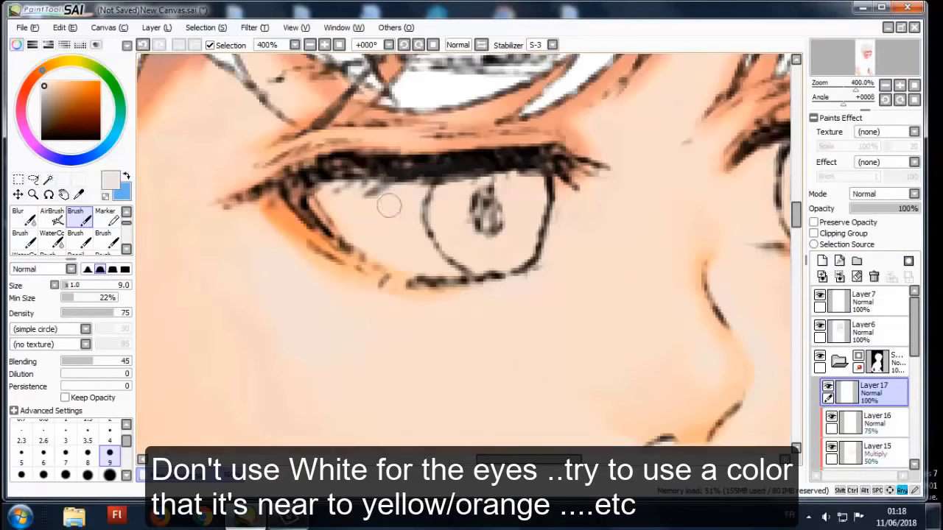
pyautogui.moveTo(445, 262); pyautogui.dragTo(242, 276)
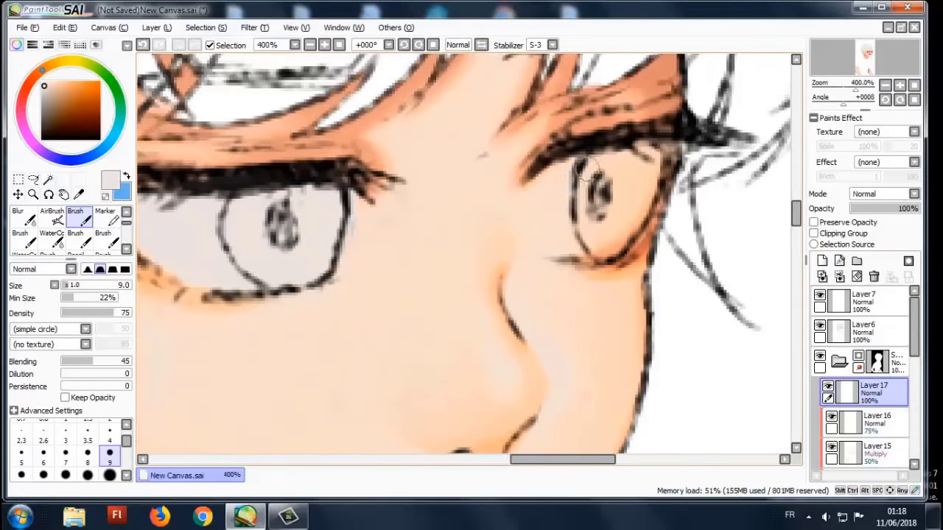
pyautogui.moveTo(551, 246)
pyautogui.mouseDown()
pyautogui.moveTo(610, 242)
pyautogui.moveTo(632, 161)
pyautogui.mouseUp()
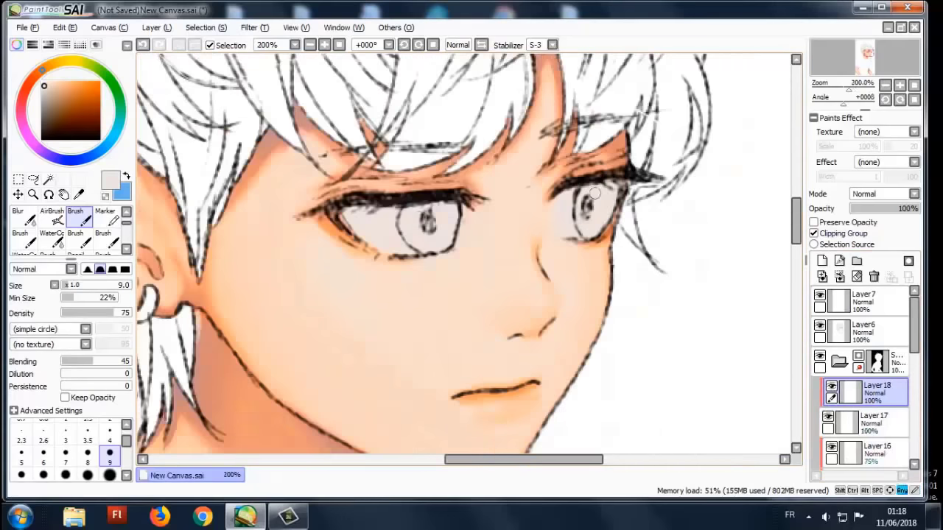
# - Paint grey-brown shadows beneath both upper eyelids on a clipped layer at size 9
pyautogui.scroll(3, 469, 260)
pyautogui.moveTo(338, 218); pyautogui.dragTo(516, 210)
pyautogui.moveTo(656, 210); pyautogui.dragTo(763, 171)
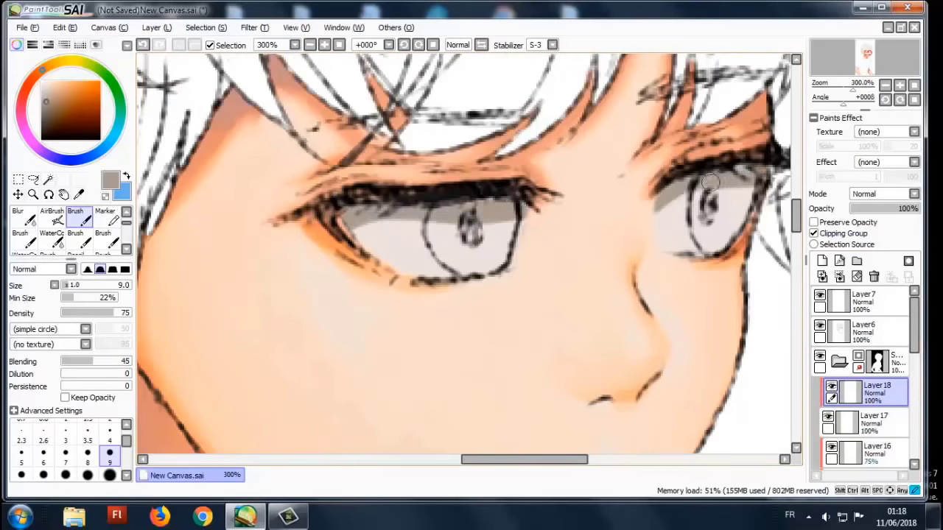
pyautogui.moveTo(674, 195); pyautogui.dragTo(718, 173)
# - Trace the eyelid shadows' lower edges in orange at size 4 on a clipped layer, lower its opacity to 42% and merge it down
pyautogui.click(839, 261)
pyautogui.keyDown('alt'); pyautogui.click(711, 246); pyautogui.keyUp('alt')
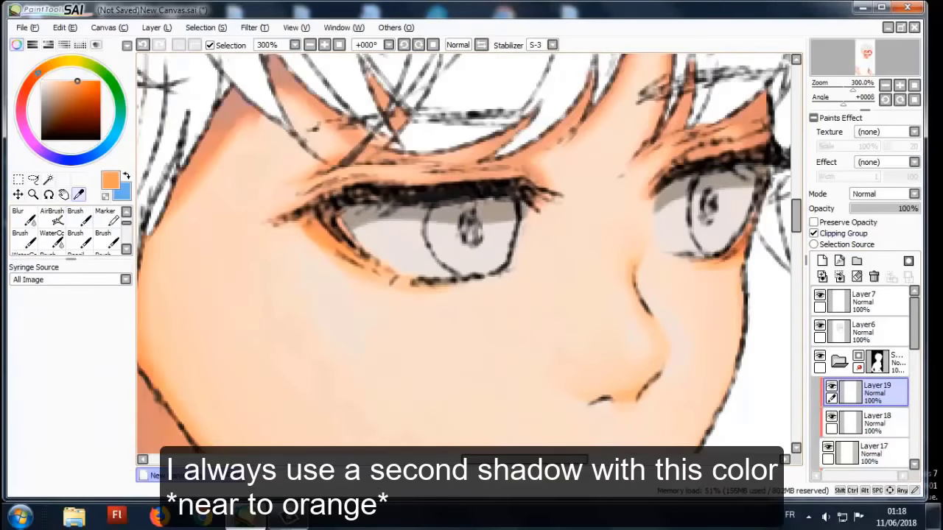
pyautogui.press('b')
pyautogui.scroll(1, 595, 198)
pyautogui.moveTo(769, 234)
pyautogui.mouseDown()
pyautogui.moveTo(595, 198)
pyautogui.moveTo(569, 213)
pyautogui.mouseUp()
pyautogui.scroll(-5, 569, 212)
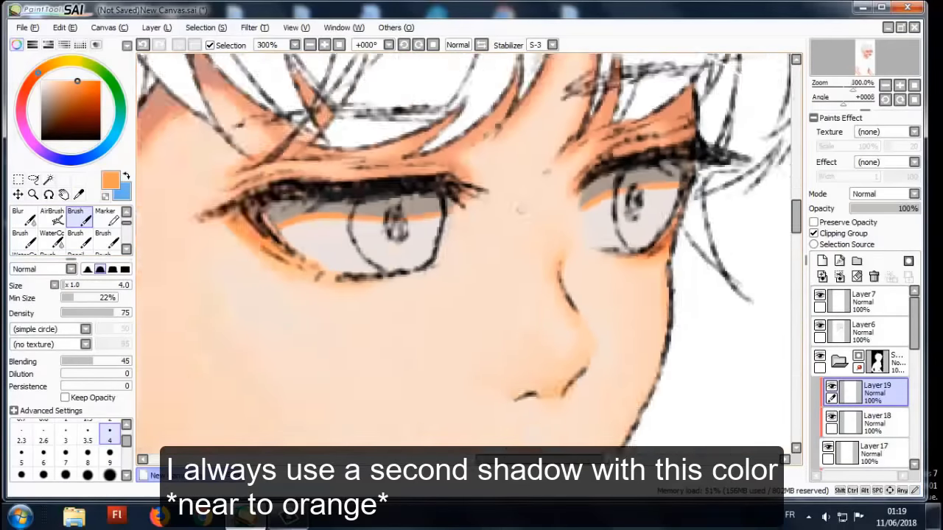
pyautogui.scroll(-3, 486, 184)
pyautogui.scroll(6, 487, 184)
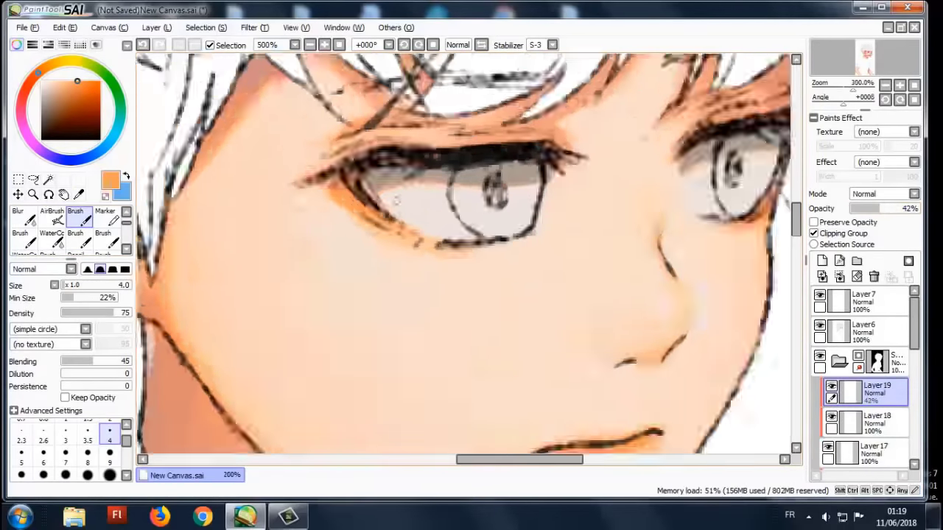
pyautogui.scroll(-2, 487, 184)
pyautogui.scroll(-3, 663, 195)
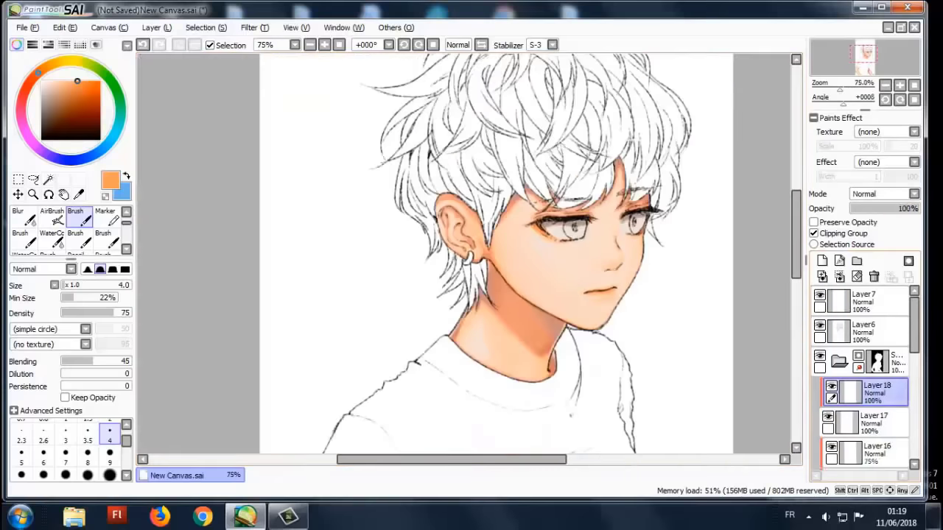
# - Fill the nearer eye's iris with greyish blue on a new layer, using the brush at size 16
pyautogui.scroll(3, 663, 195)
pyautogui.click(77, 159)
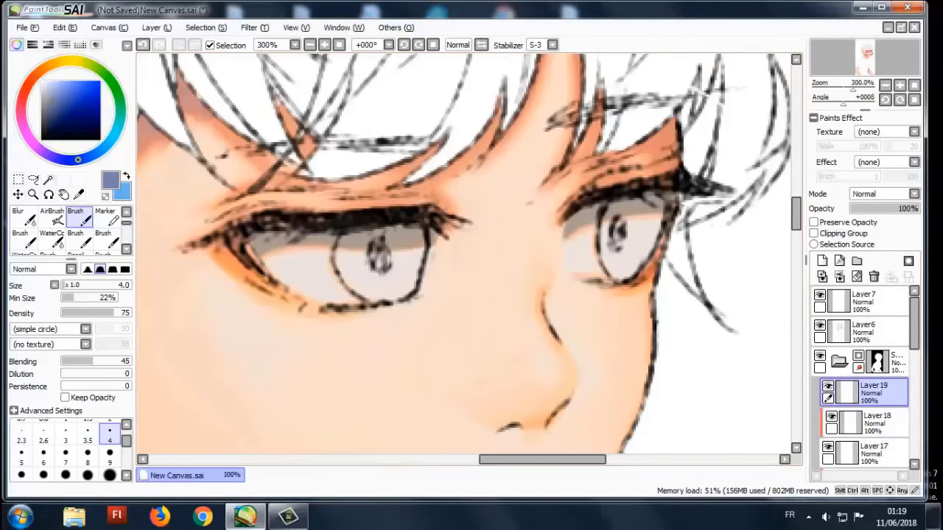
pyautogui.press('[')
pyautogui.moveTo(385, 239); pyautogui.dragTo(355, 274)
pyautogui.scroll(-3, 394, 284)
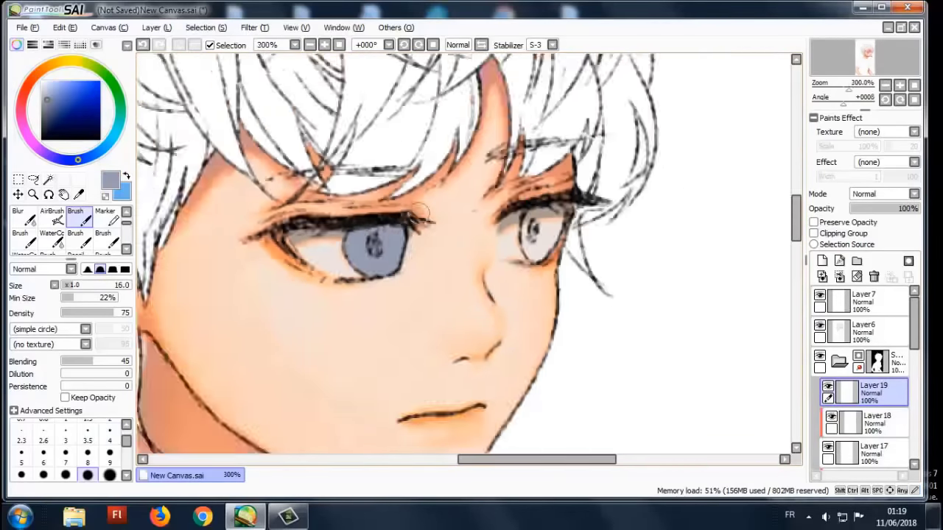
# - Fill the farther eye's iris with the same greyish blue at size 8
pyautogui.scroll(4, 461, 251)
pyautogui.press('[')
pyautogui.press('[')
pyautogui.press('[')
pyautogui.press('[')
pyautogui.press('[')
pyautogui.moveTo(564, 184)
pyautogui.mouseDown()
pyautogui.moveTo(555, 238)
pyautogui.moveTo(598, 240)
pyautogui.mouseUp()
pyautogui.scroll(-4, 598, 241)
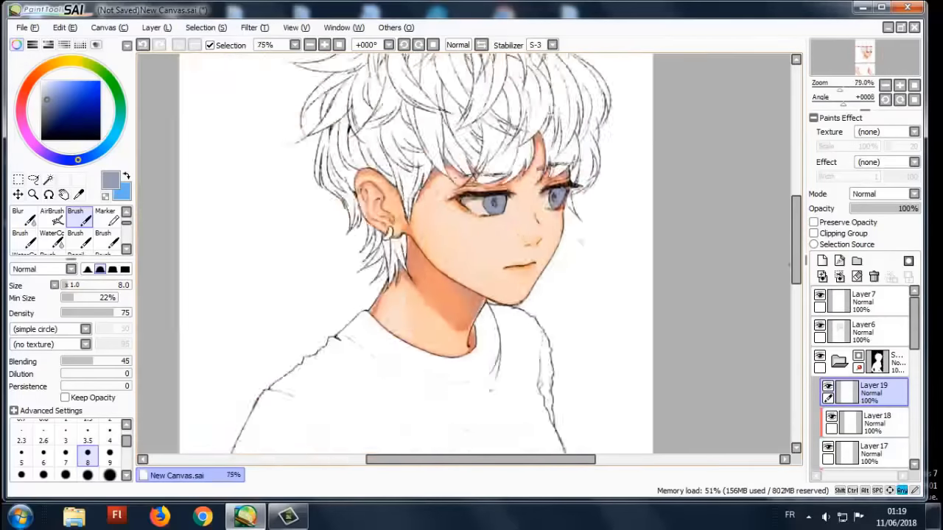
# - Shade the upper part of both irises in dark purplish blue at size 8 on a new clipped layer
pyautogui.click(822, 261)
pyautogui.click(814, 233)
pyautogui.scroll(4, 471, 258)
pyautogui.moveTo(402, 175); pyautogui.dragTo(479, 184)
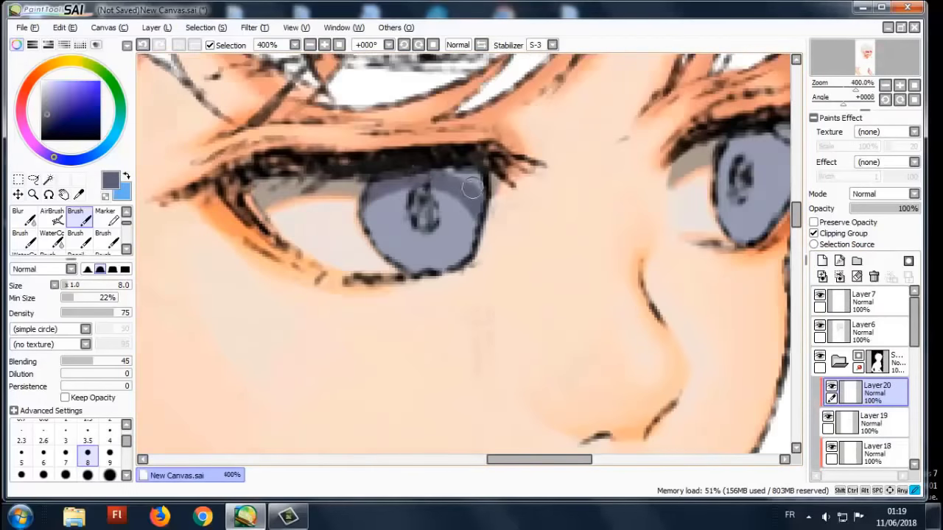
pyautogui.scroll(-4, 471, 258)
pyautogui.scroll(4, 471, 258)
pyautogui.moveTo(664, 168); pyautogui.dragTo(593, 236)
# - Darken the pupils and outer rims of both irises with the dark purplish blue at size 8
pyautogui.moveTo(310, 237); pyautogui.dragTo(265, 278)
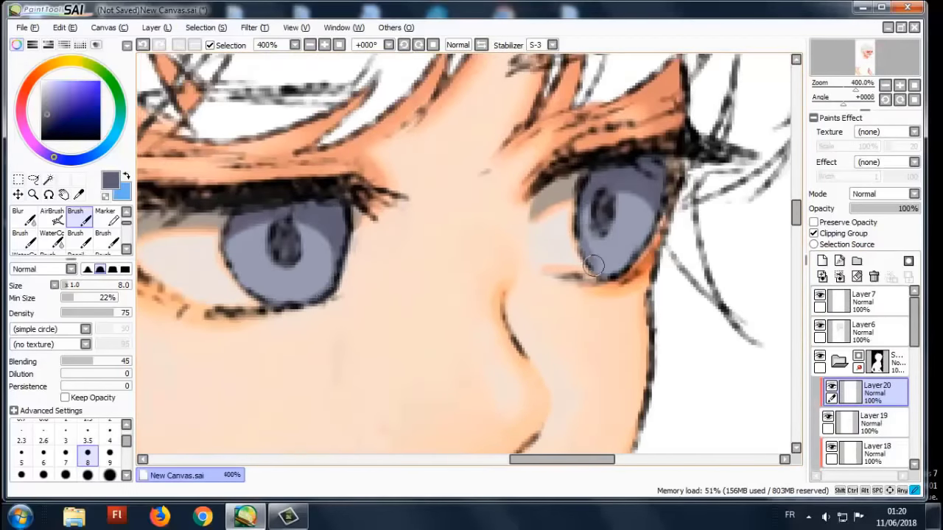
pyautogui.scroll(-4, 595, 267)
pyautogui.scroll(4, 375, 246)
pyautogui.scroll(-4, 511, 232)
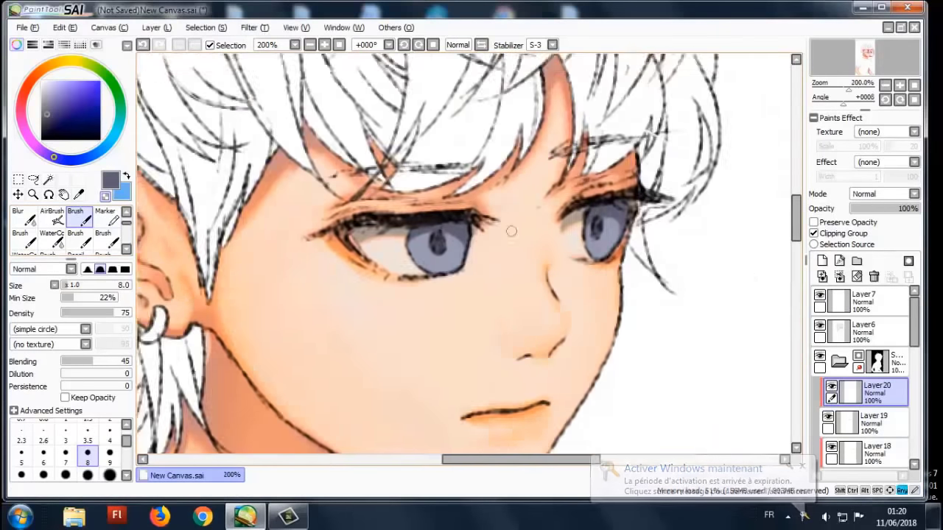
pyautogui.scroll(4, 511, 231)
pyautogui.scroll(-6, 472, 229)
pyautogui.scroll(6, 417, 219)
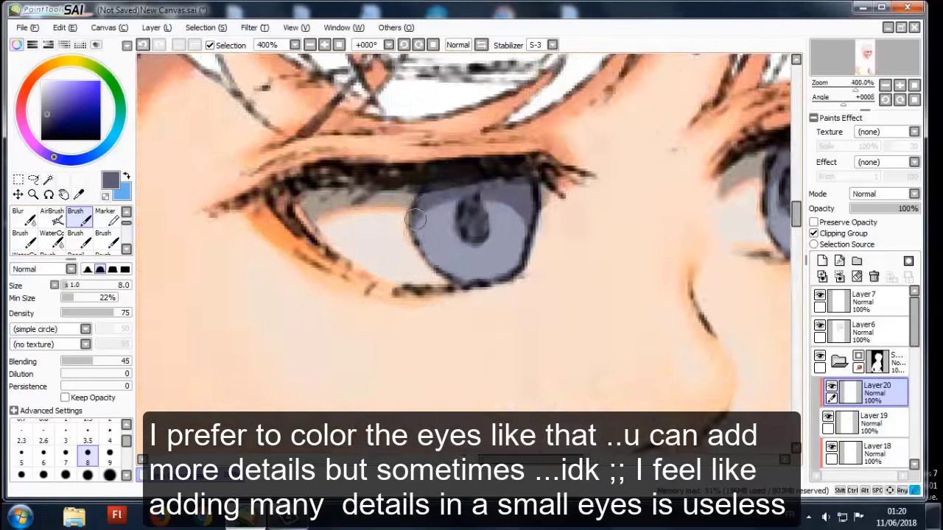
# - Paint a light blue glow across the lower part of both irises at size 8
pyautogui.scroll(-6, 416, 219)
pyautogui.scroll(6, 352, 237)
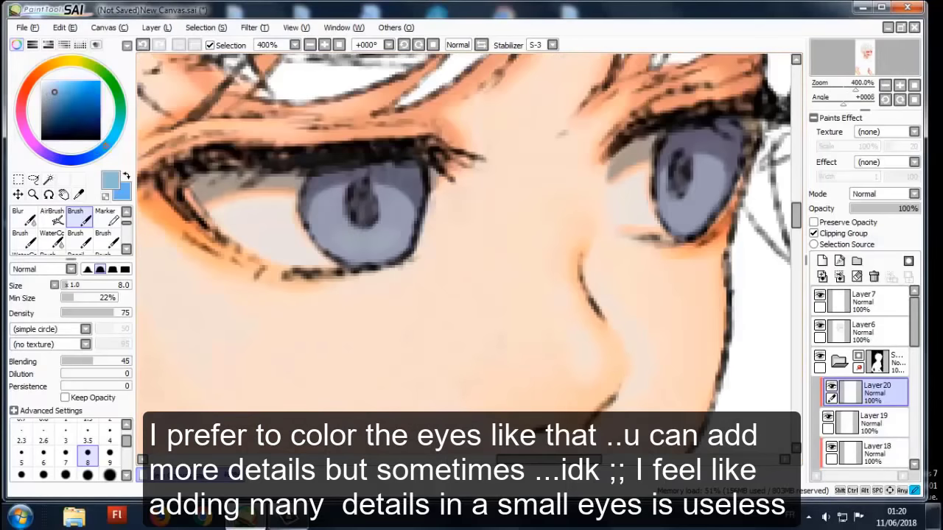
pyautogui.scroll(-6, 697, 198)
pyautogui.scroll(6, 487, 198)
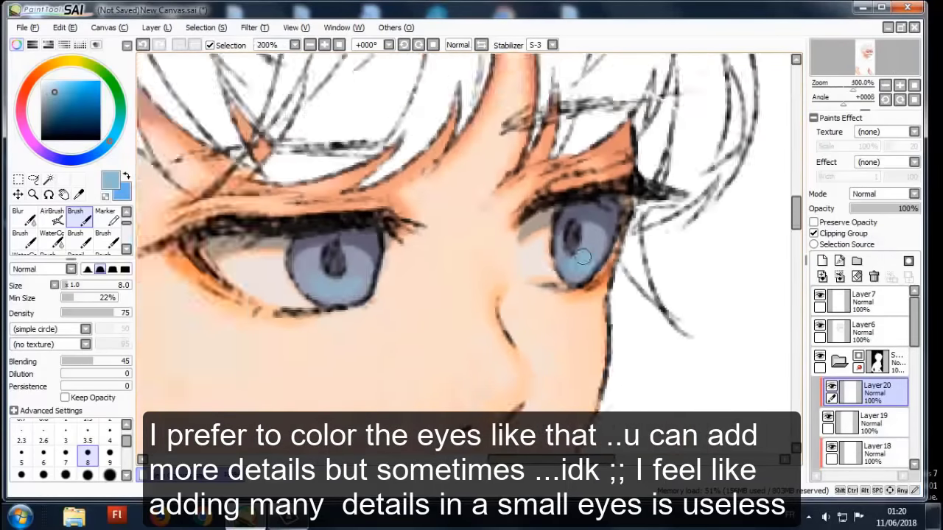
pyautogui.scroll(-6, 249, 294)
# - Dot pale highlights beside both pupils with the Pen at size 3.4 on a new layer above Layer6, and lower its opacity to 67%
pyautogui.click(862, 332)
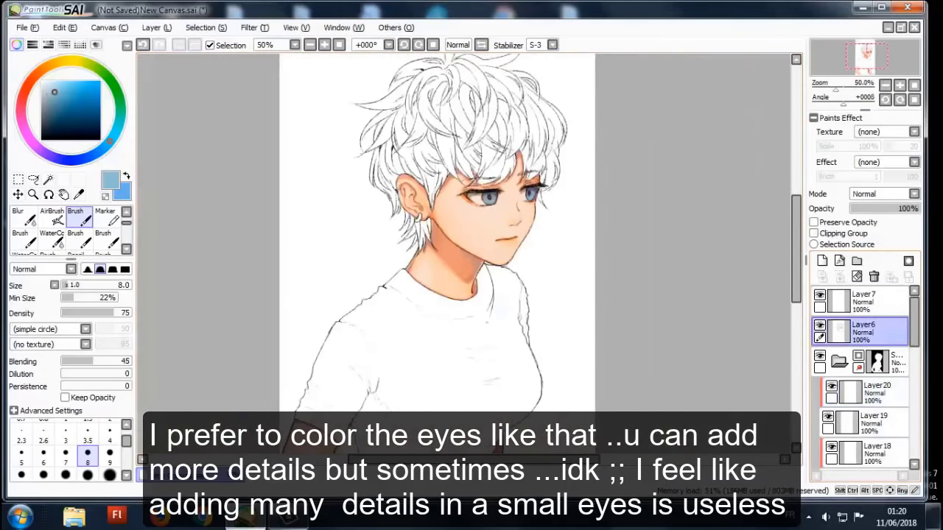
pyautogui.click(822, 261)
pyautogui.scroll(5, 479, 195)
pyautogui.keyDown('alt'); pyautogui.click(442, 309); pyautogui.keyUp('alt')
pyautogui.scroll(2, 341, 215)
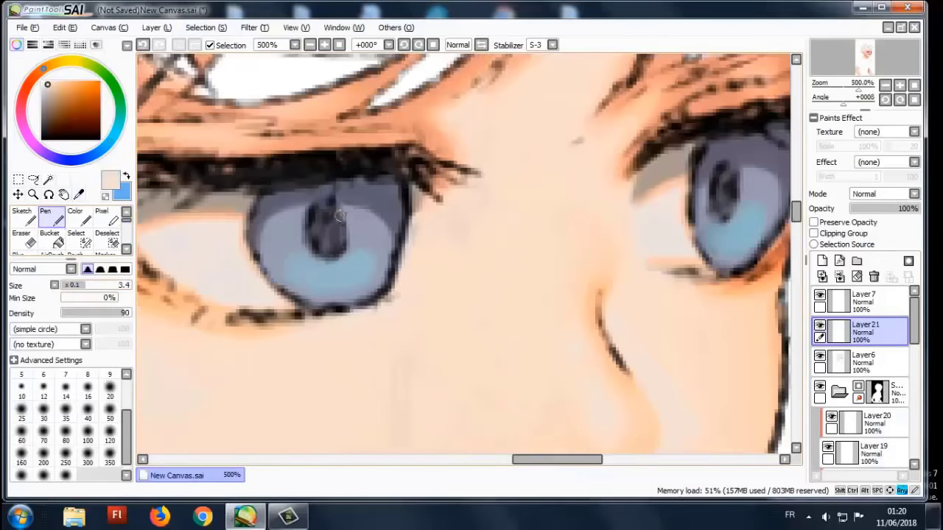
pyautogui.scroll(-5, 737, 180)
pyautogui.scroll(2, 737, 180)
pyautogui.scroll(-2, 737, 180)
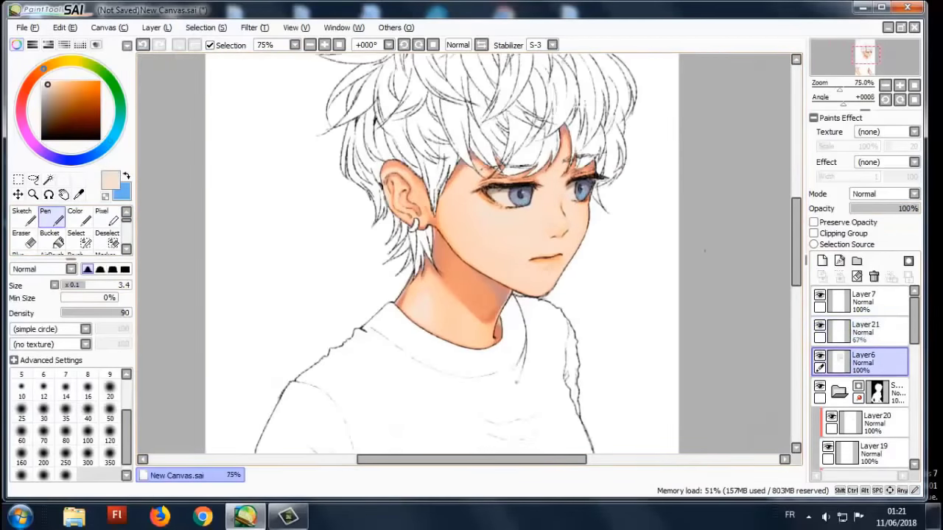
# - Fill in the upper lash lines on Layer6 with near-black, using the Pen at size 3.4
pyautogui.scroll(5, 455, 205)
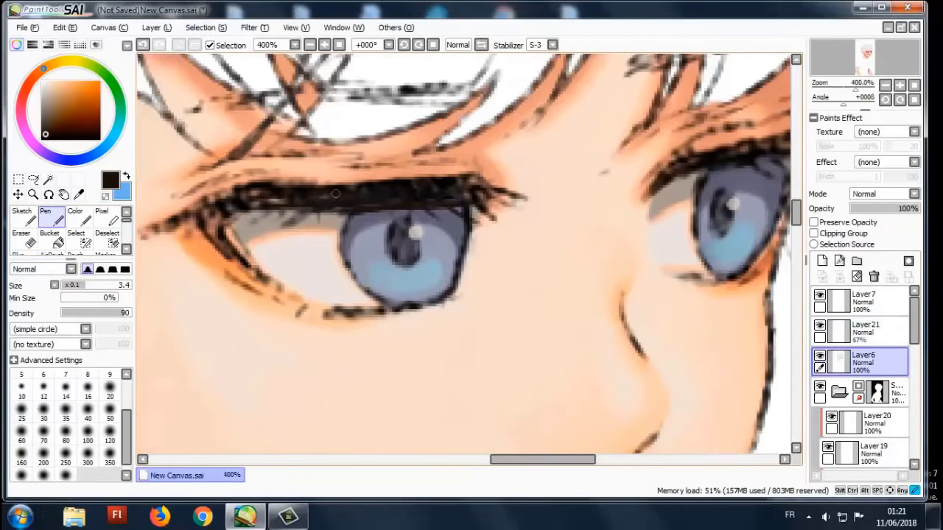
pyautogui.scroll(-1, 475, 231)
pyautogui.scroll(-2, 468, 260)
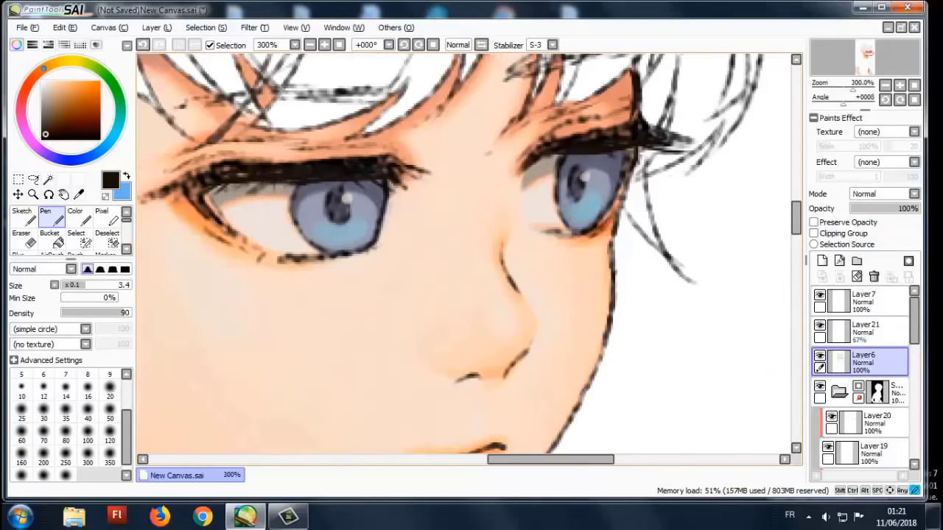
pyautogui.scroll(-6, 468, 258)
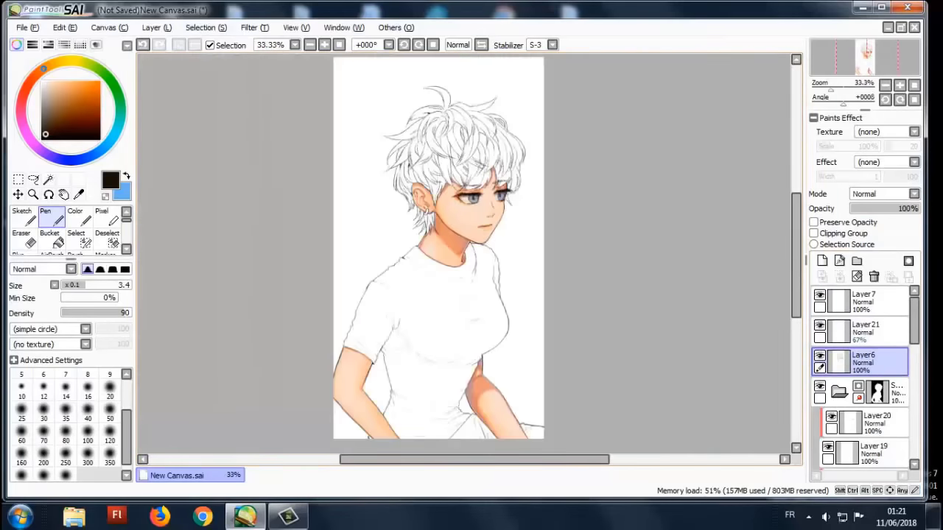
pyautogui.scroll(1, 468, 258)
pyautogui.scroll(-1, 469, 258)
# - Paint the whole hair area flat brown with the Color tool at size 145
pyautogui.click(877, 423)
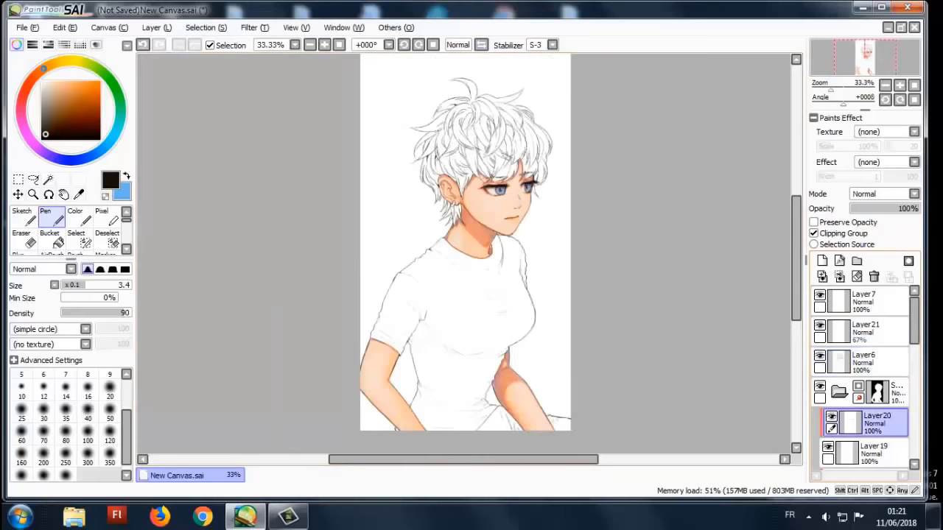
pyautogui.scroll(-2, 866, 376)
pyautogui.scroll(-3, 865, 376)
pyautogui.click(870, 394)
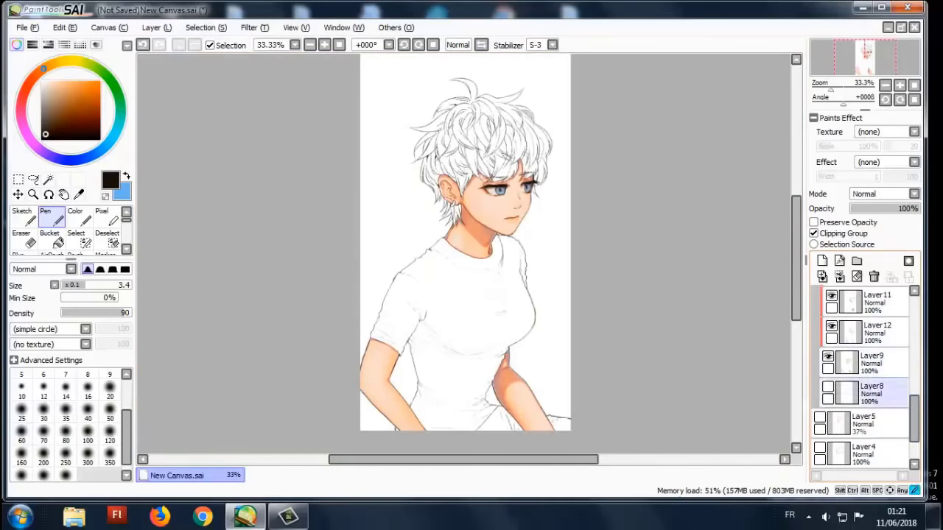
pyautogui.scroll(3, 501, 184)
pyautogui.scroll(2, 865, 376)
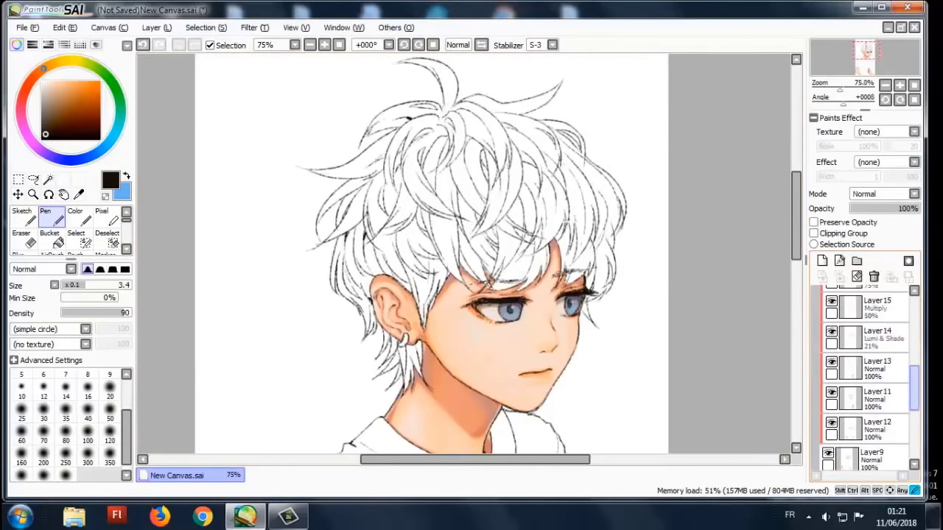
pyautogui.scroll(-2, 866, 376)
pyautogui.click(75, 215)
pyautogui.moveTo(354, 162)
pyautogui.mouseDown()
pyautogui.moveTo(545, 110)
pyautogui.moveTo(604, 243)
pyautogui.moveTo(383, 310)
pyautogui.mouseUp()
pyautogui.scroll(-1, 459, 210)
pyautogui.scroll(2, 462, 147)
pyautogui.scroll(4, 866, 376)
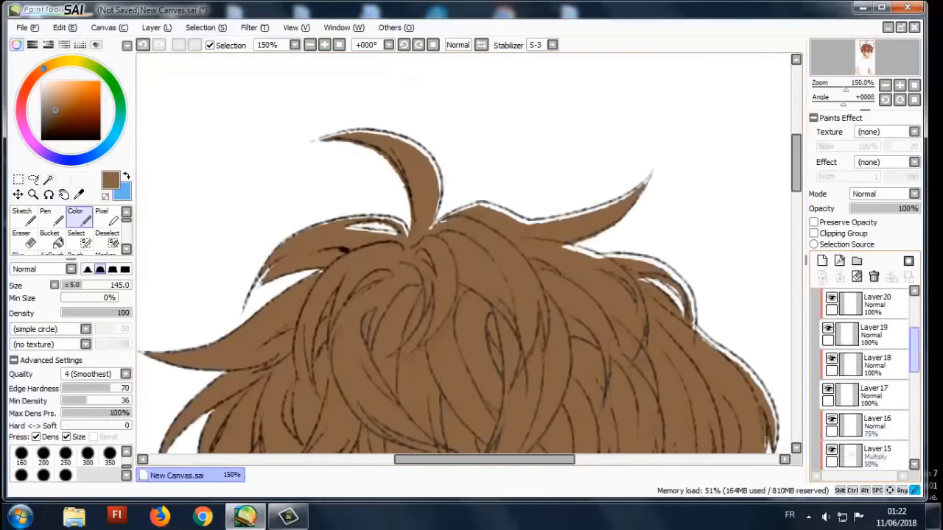
# - Select the layer group's mask and fill the unpainted gaps around the curled top strand with the Pen at size 3.4
pyautogui.scroll(3, 390, 144)
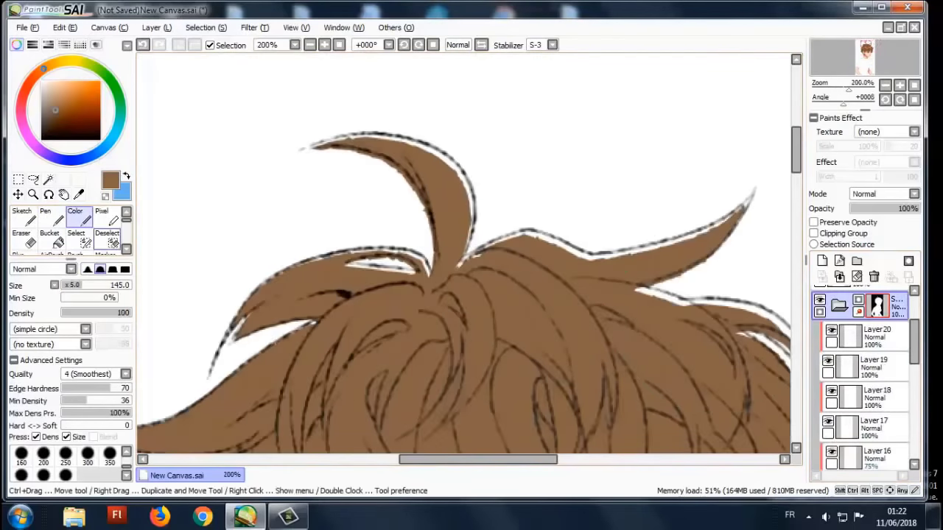
pyautogui.click(45, 215)
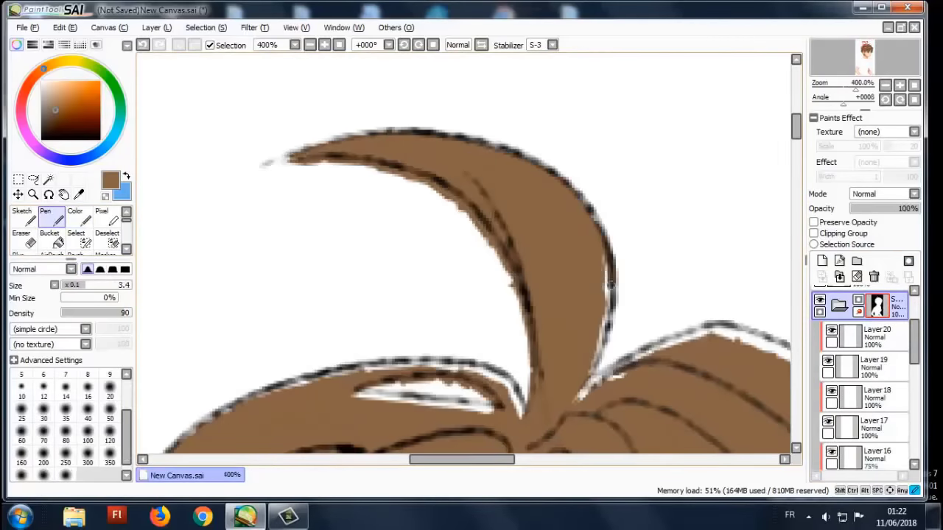
pyautogui.scroll(-2, 562, 371)
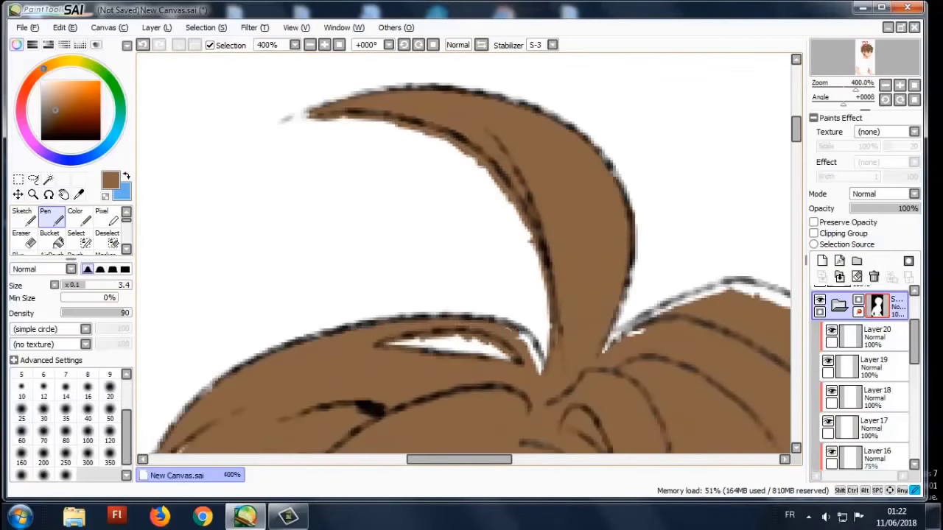
pyautogui.scroll(-1, 531, 354)
pyautogui.scroll(1, 531, 354)
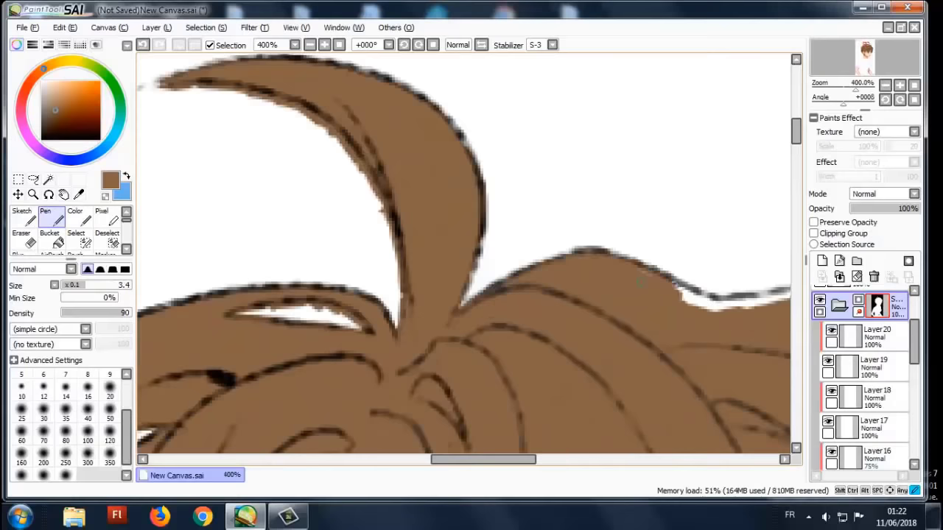
# - Fill the white gaps along the crown's upper outline and the long pointed strand with the Pen
pyautogui.scroll(-1, 464, 258)
pyautogui.scroll(1, 464, 258)
pyautogui.scroll(-1, 464, 257)
pyautogui.scroll(1, 464, 258)
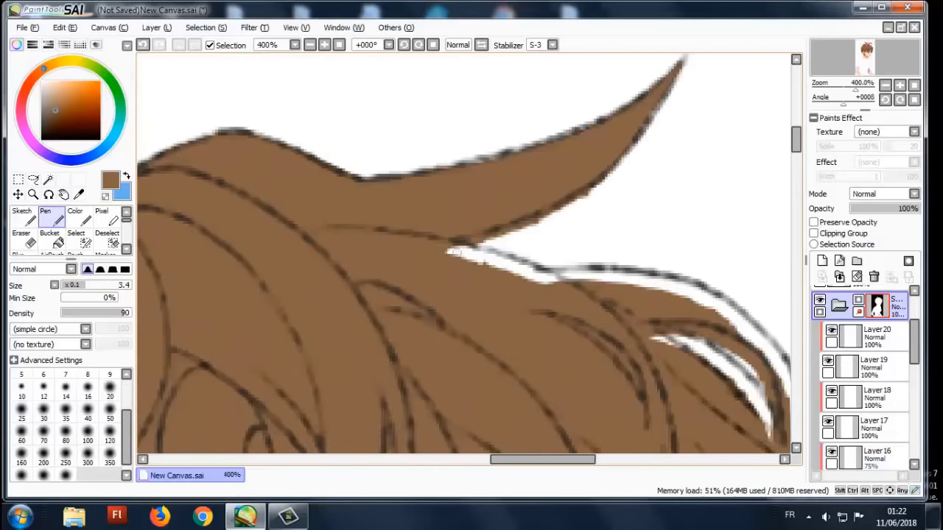
# - Fill the white gaps along the hair's outline below the long pointed strand, down to the face-side locks, with the Pen at size 3.4
pyautogui.moveTo(545, 273)
pyautogui.mouseDown()
pyautogui.moveTo(723, 303)
pyautogui.moveTo(626, 238)
pyautogui.mouseUp()
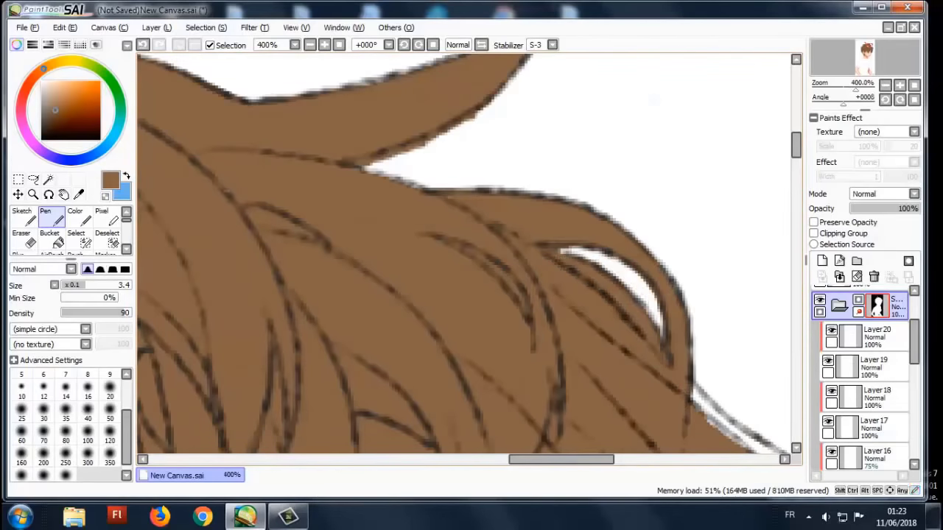
pyautogui.scroll(-1, 417, 146)
pyautogui.scroll(1, 516, 235)
pyautogui.moveTo(496, 220); pyautogui.dragTo(652, 341)
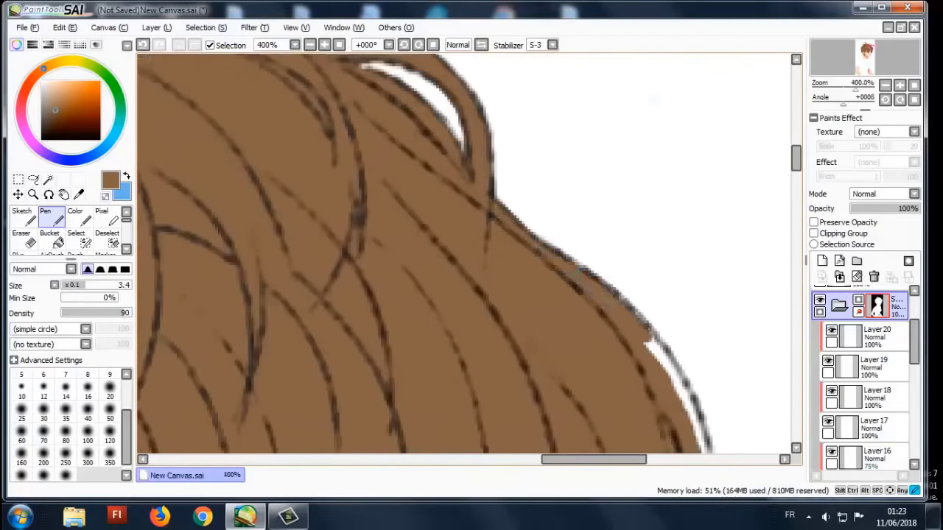
pyautogui.scroll(-1, 469, 254)
pyautogui.scroll(-2, 470, 254)
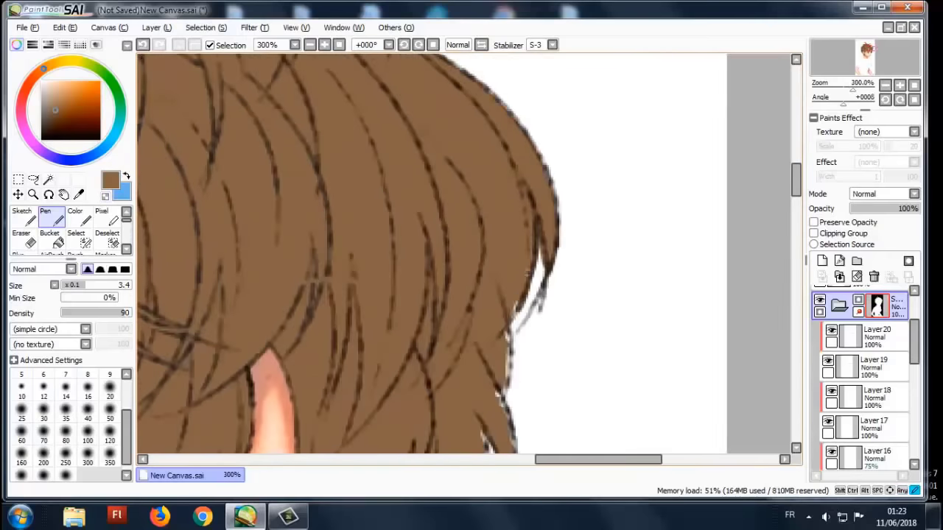
pyautogui.scroll(-1, 469, 254)
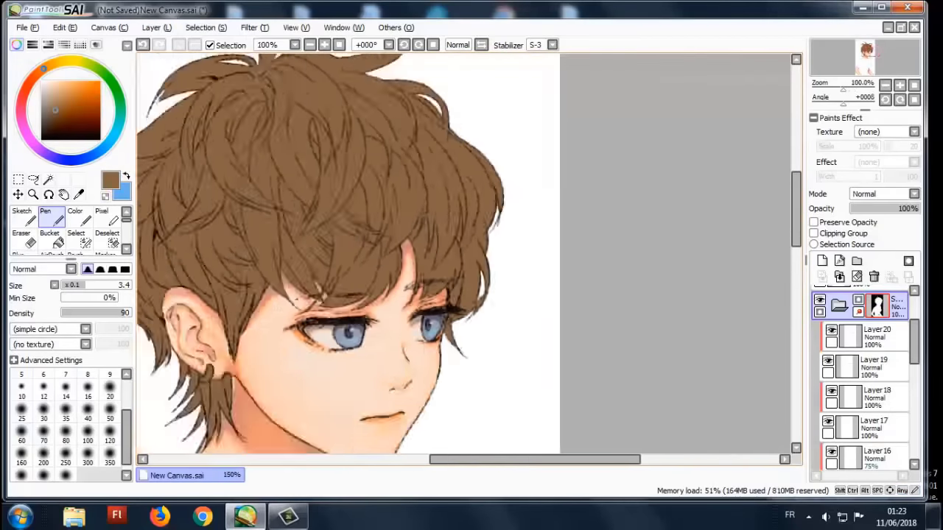
# - Erase the brown spill along the inner edge of the curled top strand using the Pen with the transparent colour
pyautogui.scroll(1, 469, 254)
pyautogui.scroll(-2, 469, 254)
pyautogui.scroll(2, 469, 254)
pyautogui.scroll(3, 476, 129)
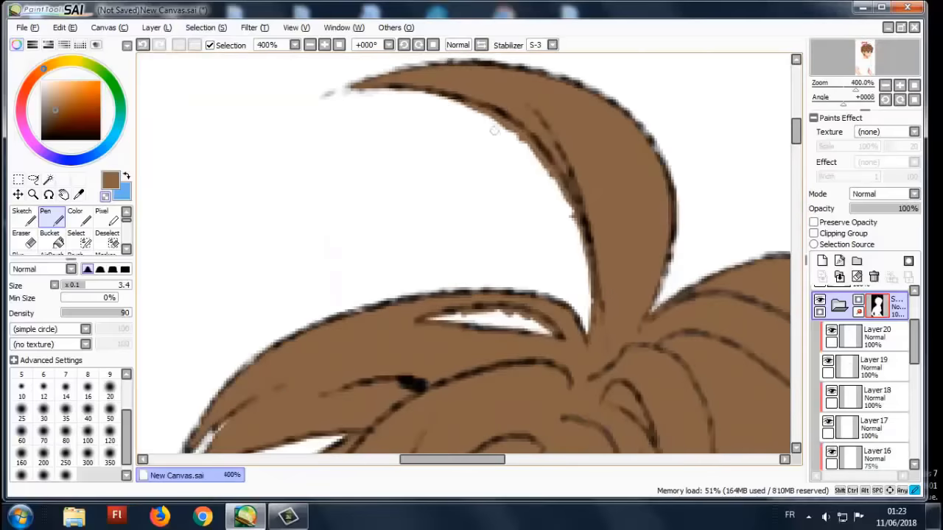
pyautogui.scroll(-3, 474, 313)
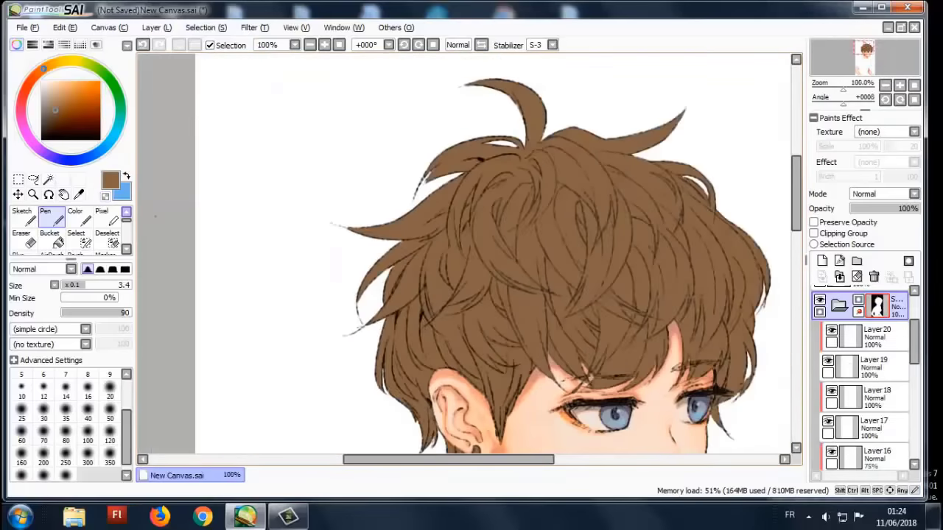
# - Draw thin curved flyaway strands around the crown and both sides of the hair with the Pen at size 3.4
pyautogui.scroll(1, 474, 313)
pyautogui.scroll(-1, 474, 313)
pyautogui.scroll(1, 468, 129)
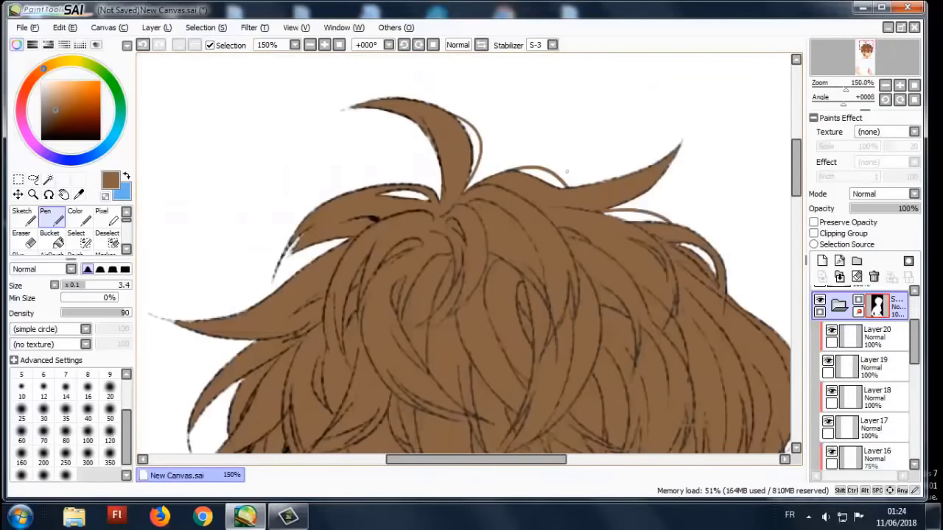
pyautogui.scroll(-1, 566, 171)
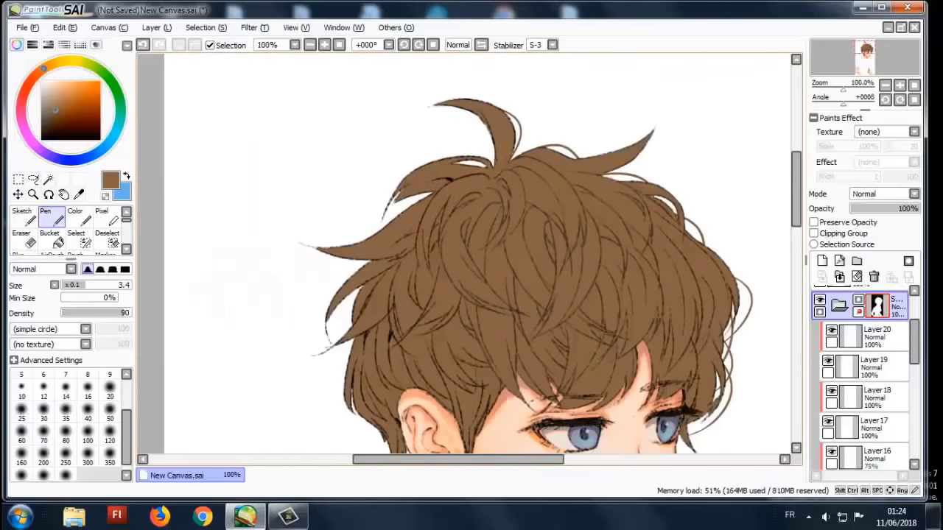
pyautogui.scroll(1, 469, 257)
pyautogui.scroll(-2, 469, 258)
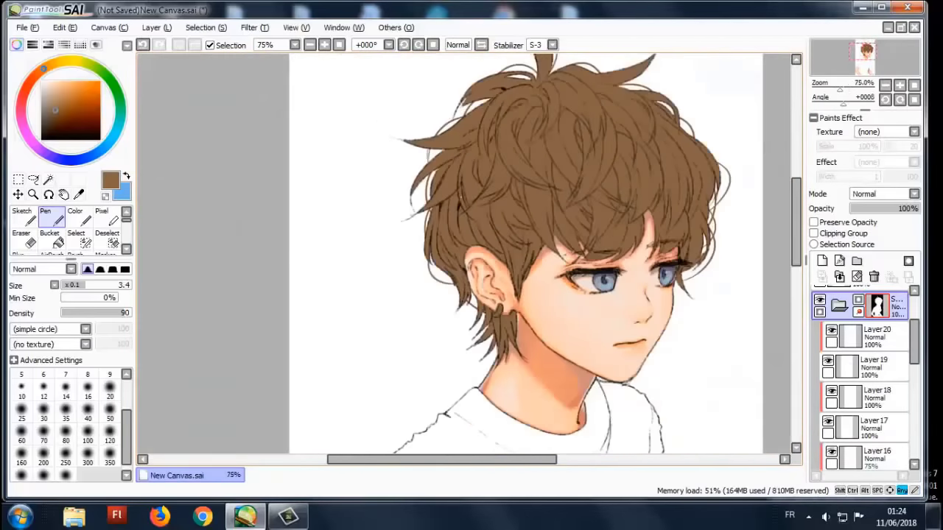
# - Select Layer22 and shift its flat brown slightly towards red with the Hue and Saturation filter
pyautogui.scroll(1, 469, 257)
pyautogui.scroll(-3, 469, 258)
pyautogui.click(819, 300)
pyautogui.scroll(-3, 866, 383)
pyautogui.click(873, 387)
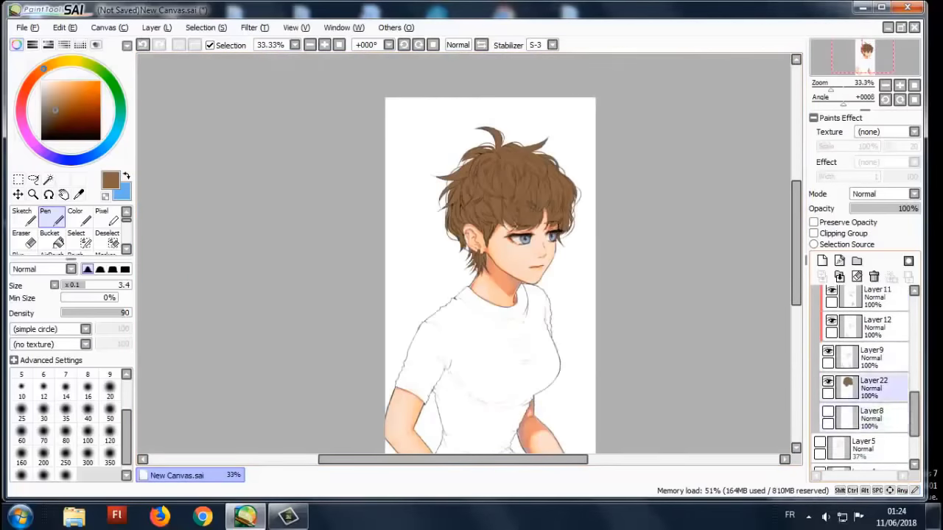
pyautogui.scroll(1, 469, 258)
pyautogui.hotkey('ctrl', 'u')
pyautogui.press('Escape')
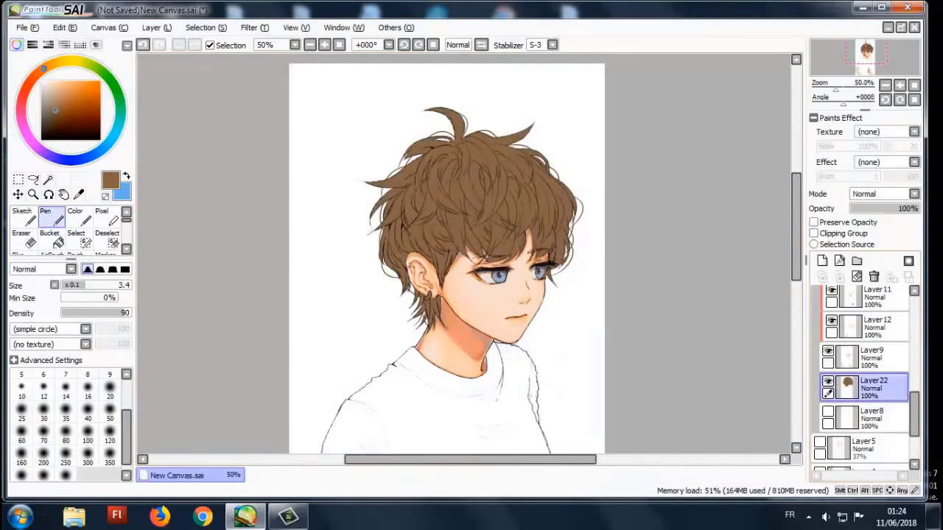
pyautogui.hotkey('ctrl', 'u')
pyautogui.moveTo(688, 386)
pyautogui.mouseDown()
pyautogui.moveTo(744, 386)
pyautogui.moveTo(589, 388)
pyautogui.moveTo(669, 389)
pyautogui.mouseUp()
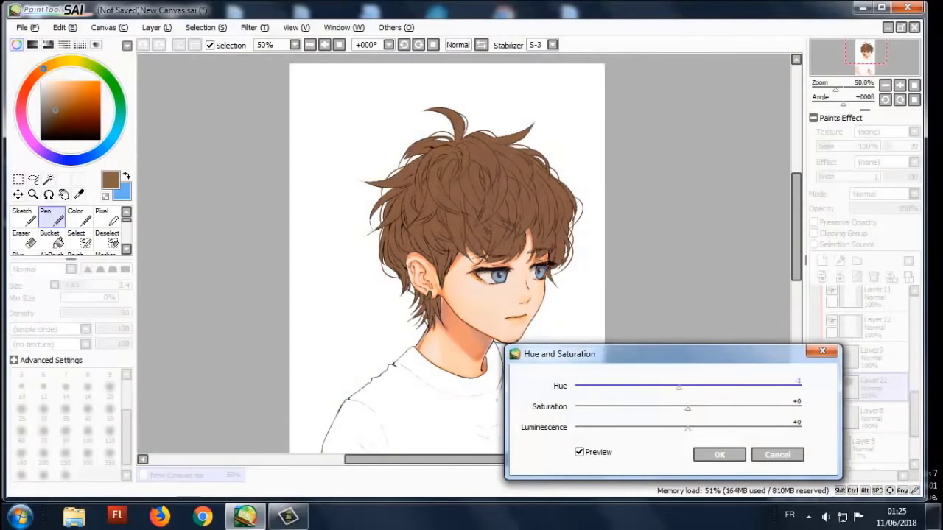
pyautogui.moveTo(695, 428); pyautogui.dragTo(751, 407)
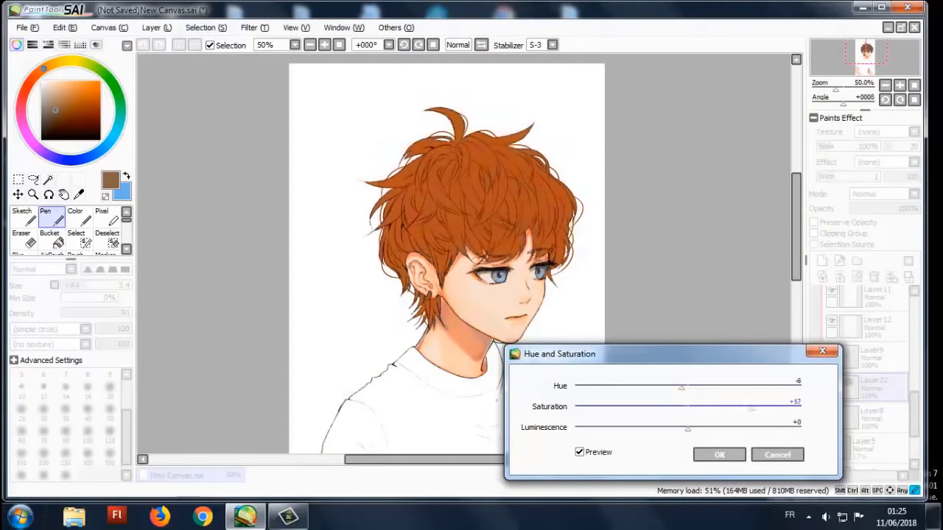
pyautogui.moveTo(678, 386)
pyautogui.mouseDown()
pyautogui.moveTo(587, 388)
pyautogui.moveTo(691, 388)
pyautogui.mouseUp()
pyautogui.moveTo(752, 407); pyautogui.dragTo(690, 407)
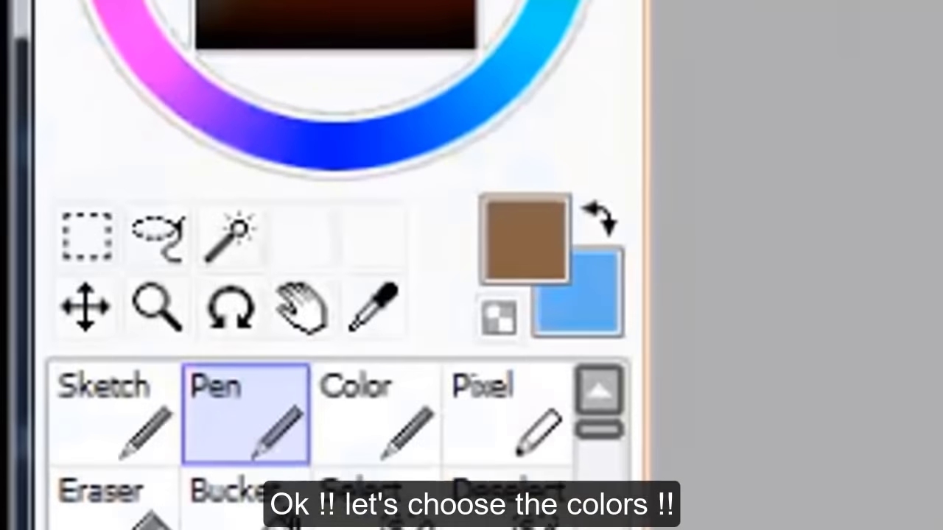
# - Choose a dark muted pinkish-purple and airbrush it around the hair's outer edges on clipped Layer23 at size 175
pyautogui.press('alt')
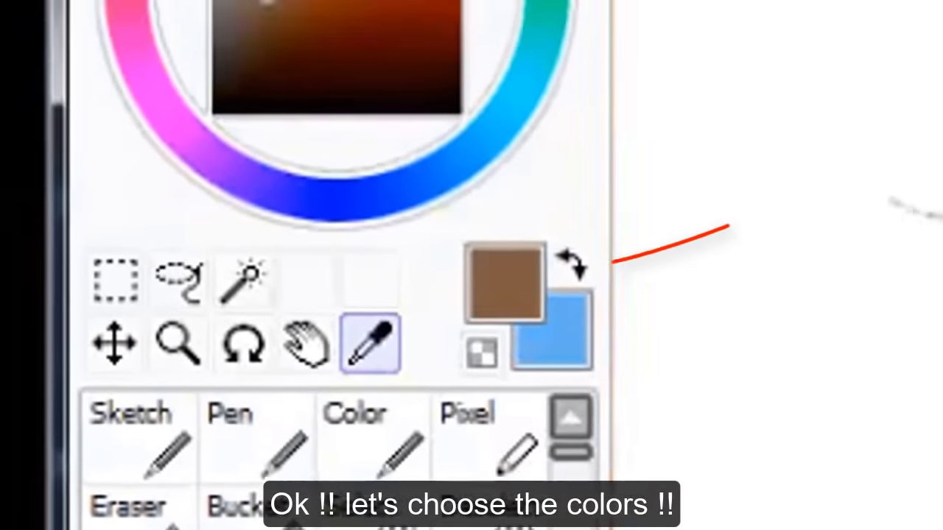
pyautogui.press('x')
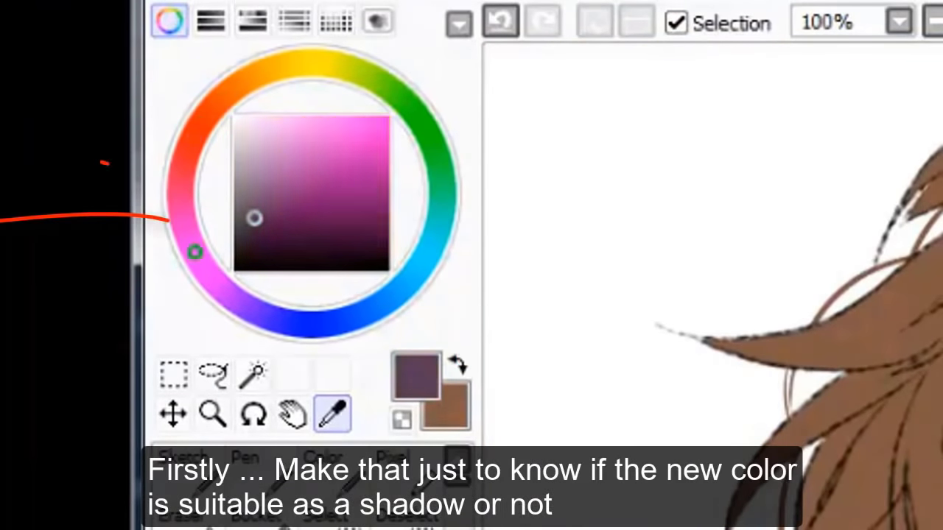
pyautogui.moveTo(194, 252); pyautogui.dragTo(183, 166)
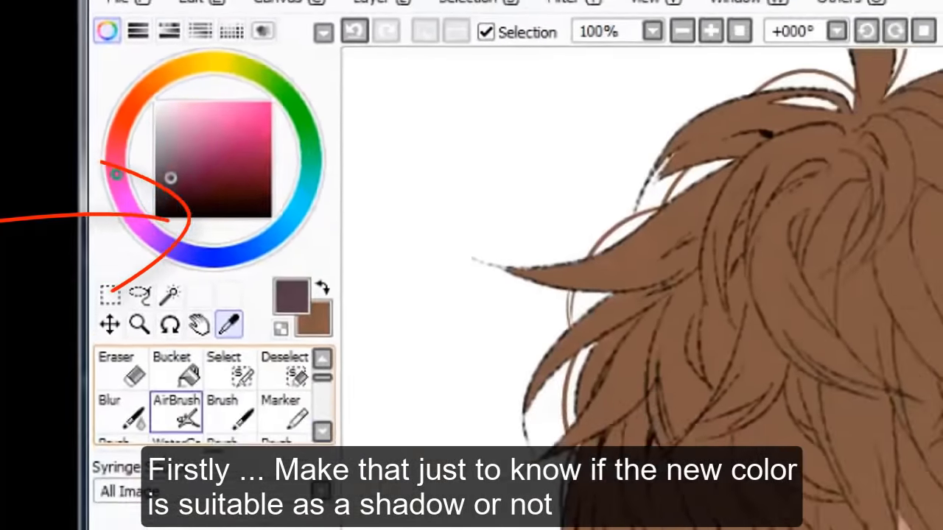
pyautogui.scroll(-4, 707, 294)
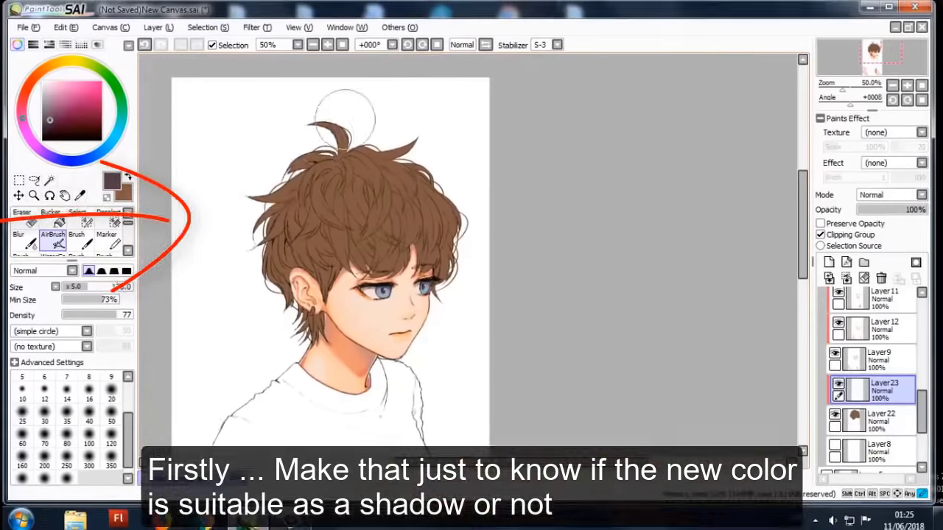
pyautogui.moveTo(269, 212); pyautogui.dragTo(291, 221)
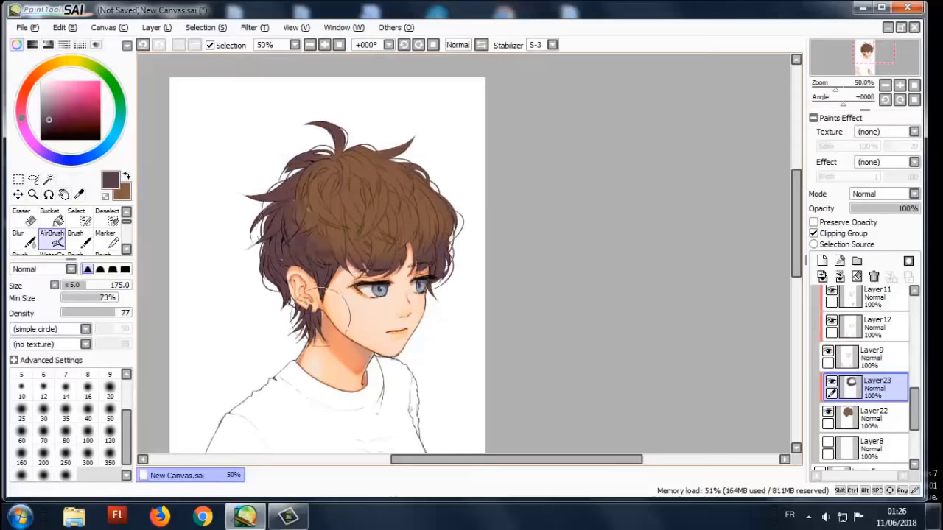
# - Deepen the hair's outer edges with a darker purple AirBrush at size 275 and set Layer23's opacity to 72%
pyautogui.scroll(1, 442, 251)
pyautogui.press(']')
pyautogui.moveTo(574, 243); pyautogui.dragTo(610, 254)
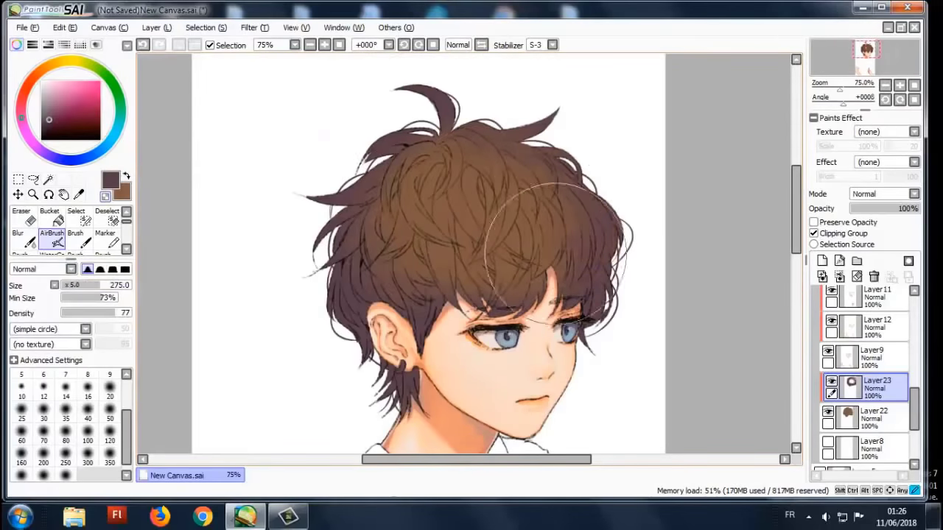
pyautogui.moveTo(611, 74); pyautogui.dragTo(602, 59)
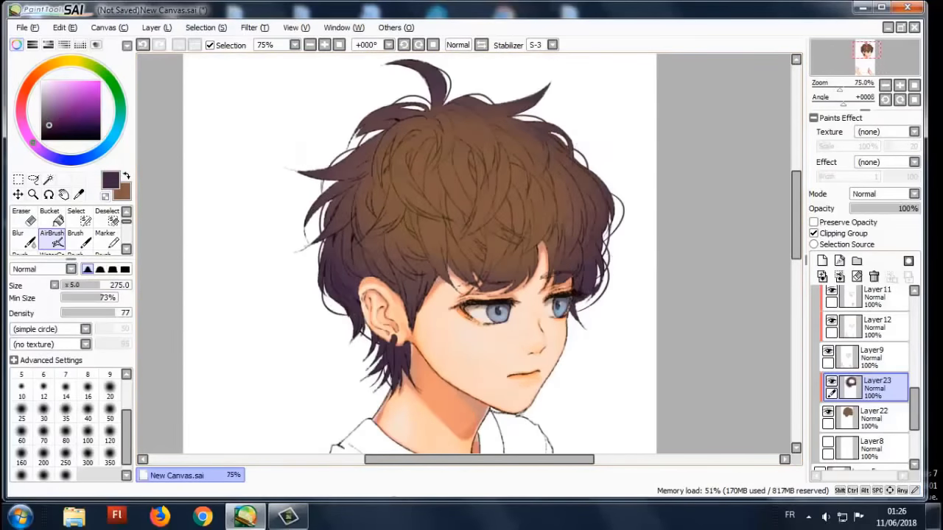
pyautogui.moveTo(918, 209); pyautogui.dragTo(900, 209)
# - Shift the sampled hair brown to a light yellow and airbrush a soft glow over the crown on Layer23
pyautogui.scroll(-2, 526, 185)
pyautogui.scroll(2, 526, 185)
pyautogui.scroll(1, 526, 185)
pyautogui.keyDown('alt'); pyautogui.click(526, 185); pyautogui.keyUp('alt')
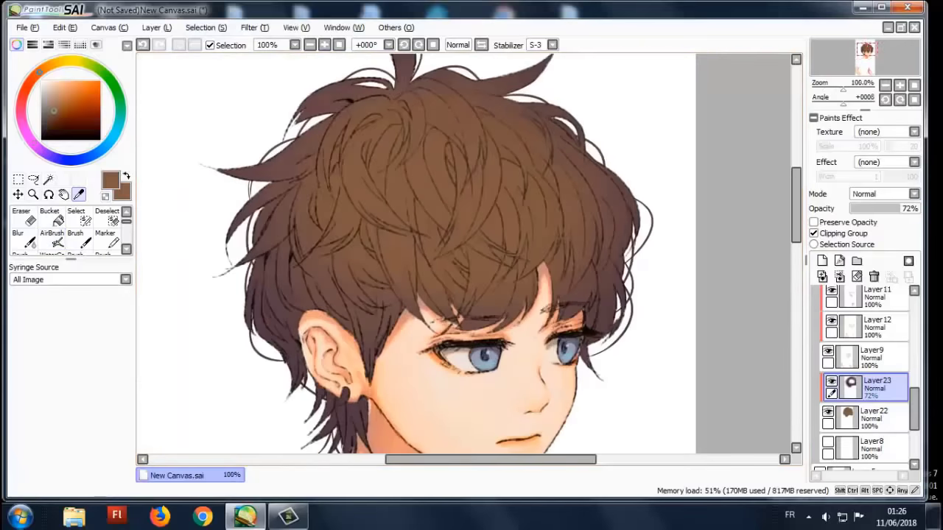
pyautogui.moveTo(51, 65); pyautogui.dragTo(68, 62)
pyautogui.moveTo(361, 133); pyautogui.dragTo(545, 177)
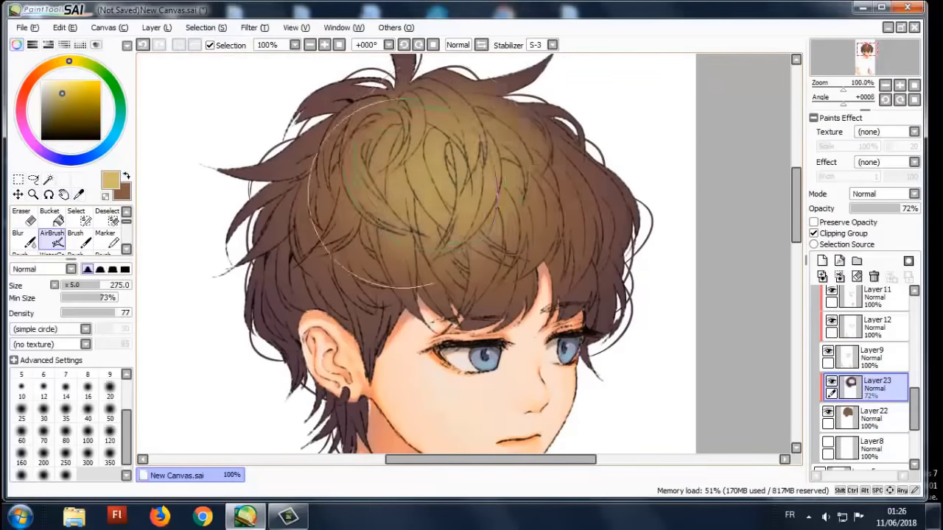
pyautogui.scroll(-1, 443, 250)
pyautogui.moveTo(442, 184)
pyautogui.mouseDown()
pyautogui.moveTo(531, 221)
pyautogui.moveTo(442, 206)
pyautogui.mouseUp()
pyautogui.scroll(-2, 526, 147)
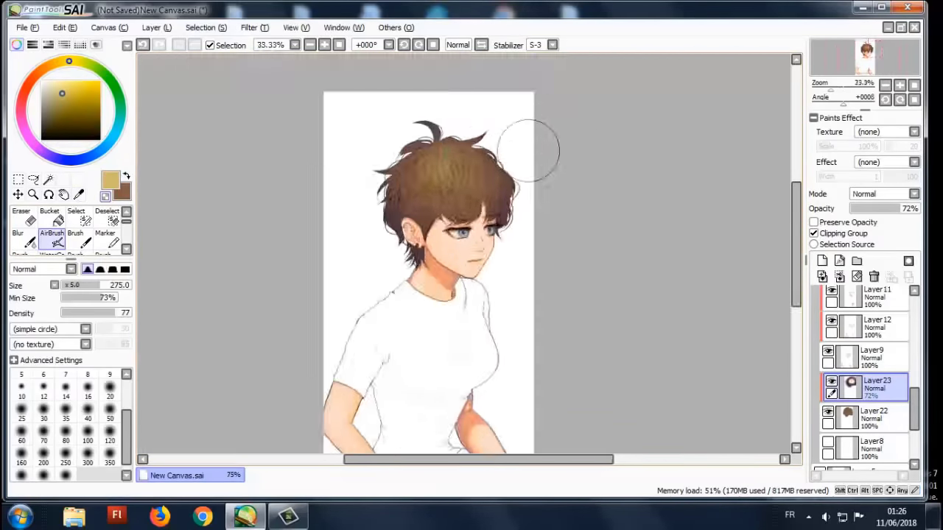
# - Paint pale beige highlights across the top of the hair on Layer23 with the Fine Flat Brush at size 61
pyautogui.scroll(2, 526, 148)
pyautogui.keyDown('alt'); pyautogui.click(526, 147); pyautogui.keyUp('alt')
pyautogui.press('b')
pyautogui.moveTo(353, 190); pyautogui.dragTo(453, 175)
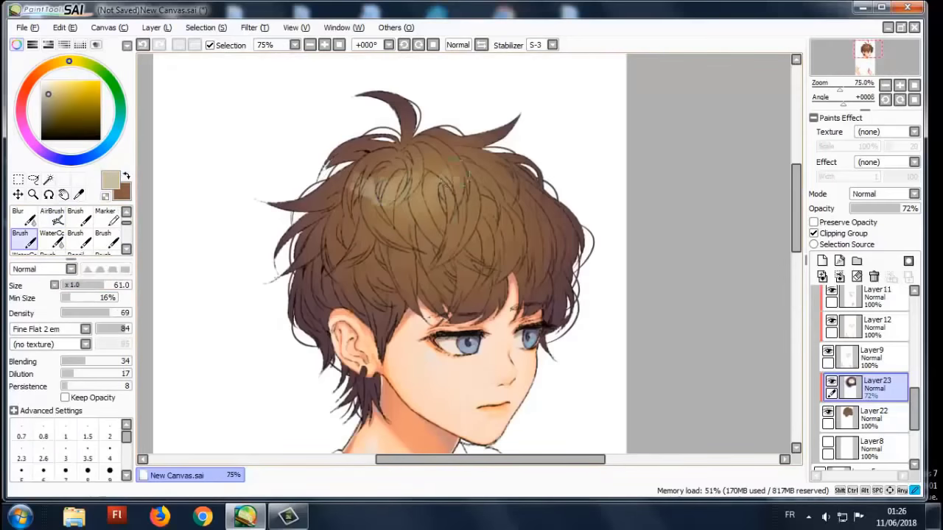
pyautogui.scroll(-2, 435, 228)
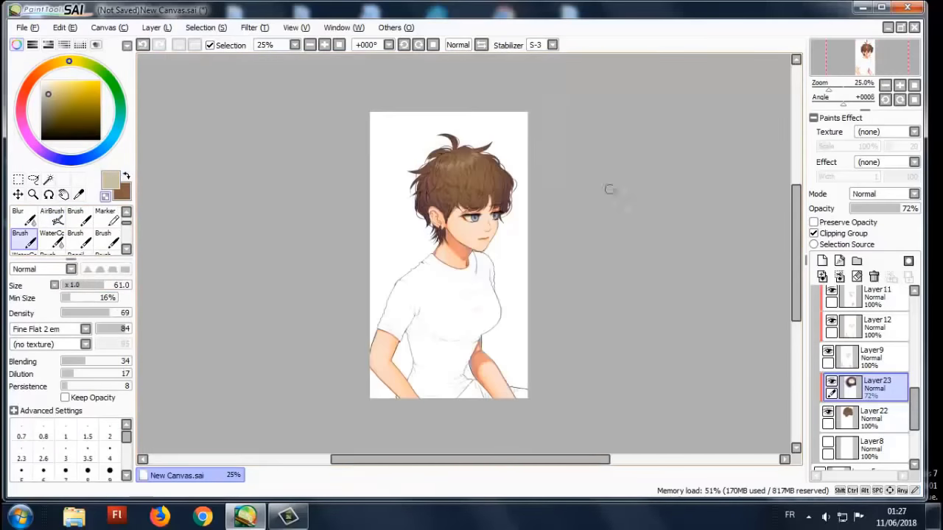
pyautogui.scroll(3, 611, 190)
pyautogui.scroll(-3, 611, 190)
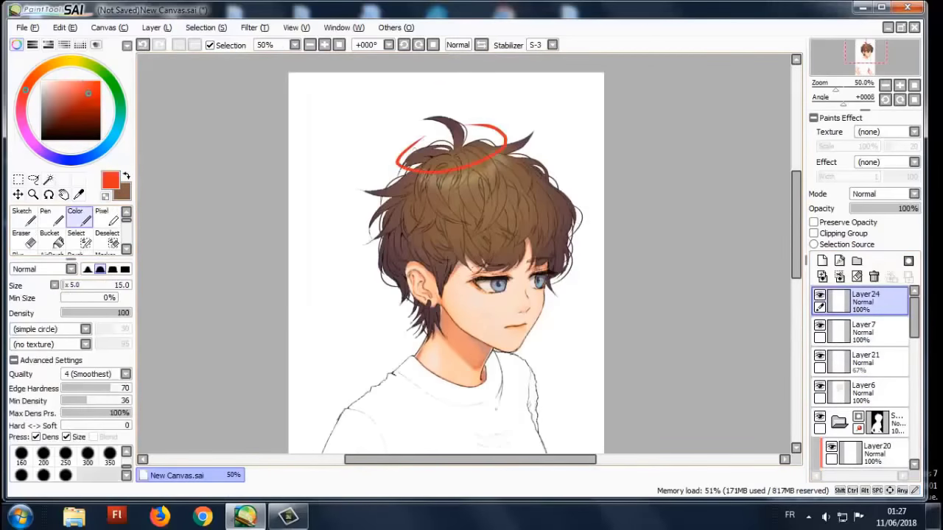
# - Mark the crown and outer hair edges with red guide strokes on a temporary top layer, and remove that layer
pyautogui.hotkey('ctrl', 'z')
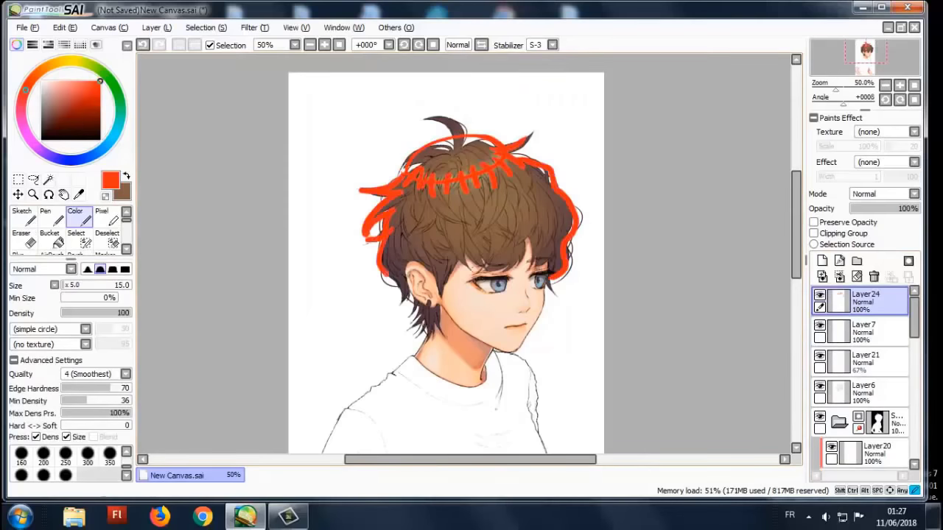
pyautogui.hotkey('ctrl', 'z')
pyautogui.hotkey('ctrl', 'y')
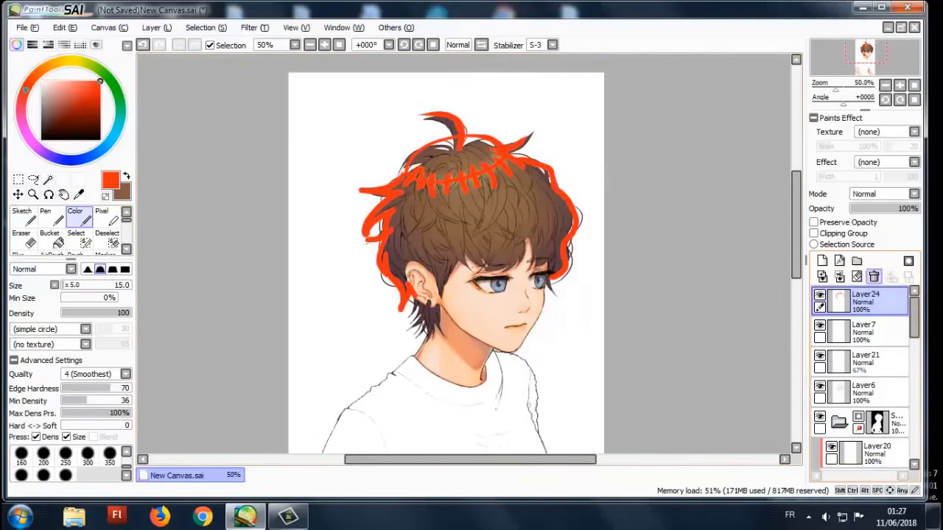
pyautogui.hotkey('ctrl', 'z')
# - Add a clipped layer above Layer23 and paint dark purplish-brown shadow strands across the hair with the Brush at size 22
pyautogui.scroll(-3, 862, 368)
pyautogui.click(866, 355)
pyautogui.hotkey('ctrl', 'shift', 'n')
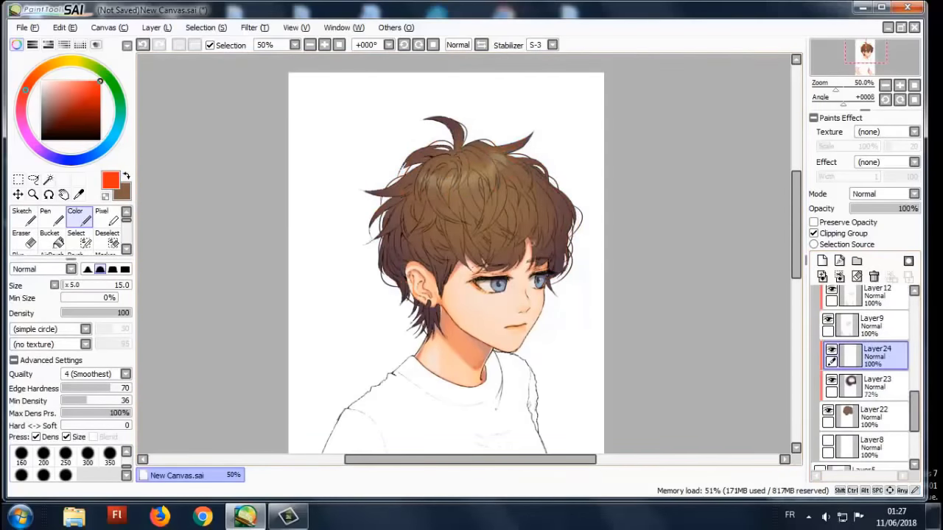
pyautogui.scroll(2, 469, 258)
pyautogui.press('b')
pyautogui.moveTo(471, 258); pyautogui.dragTo(574, 296)
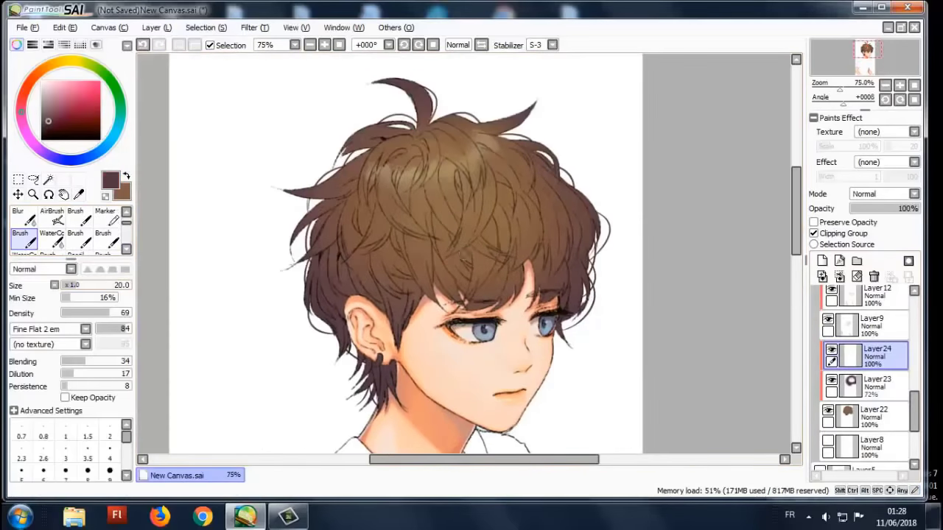
pyautogui.moveTo(456, 199)
pyautogui.mouseDown()
pyautogui.moveTo(508, 262)
pyautogui.moveTo(531, 192)
pyautogui.mouseUp()
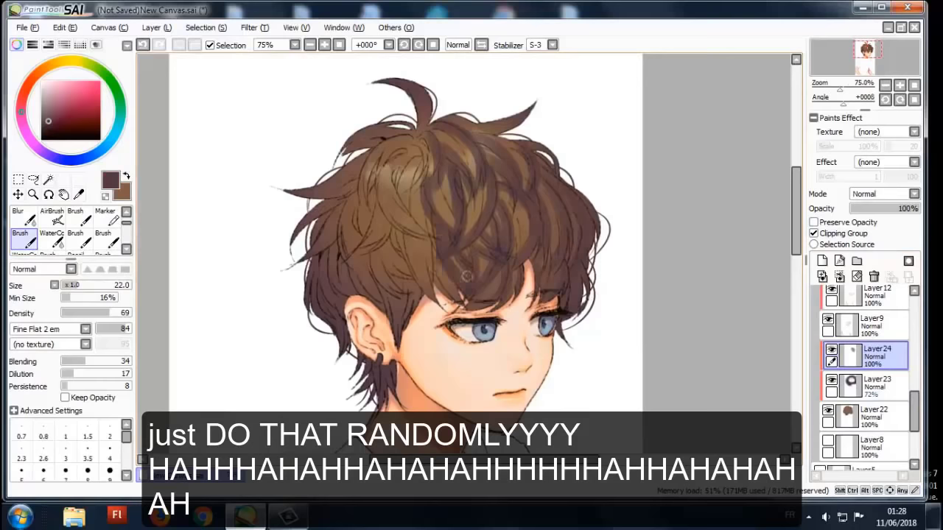
pyautogui.moveTo(376, 188); pyautogui.dragTo(404, 280)
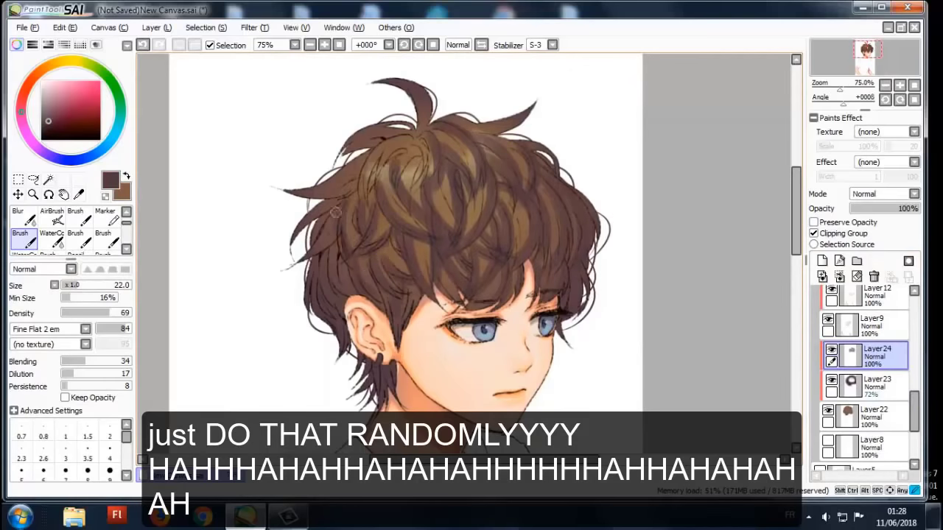
pyautogui.moveTo(335, 212); pyautogui.dragTo(318, 197)
# - Trim the shadow strands around the crown on Layer24 using the Brush with transparent colour at size 7
pyautogui.scroll(3, 383, 147)
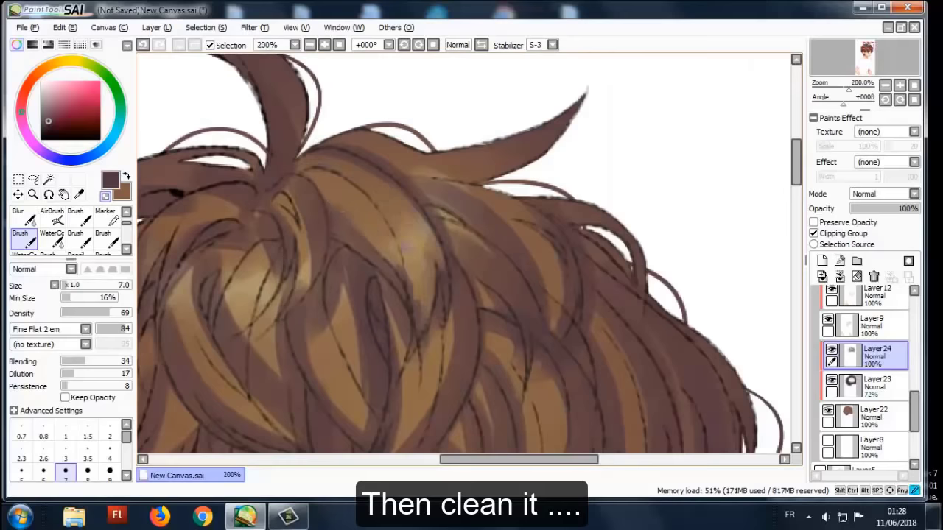
pyautogui.scroll(-2, 432, 274)
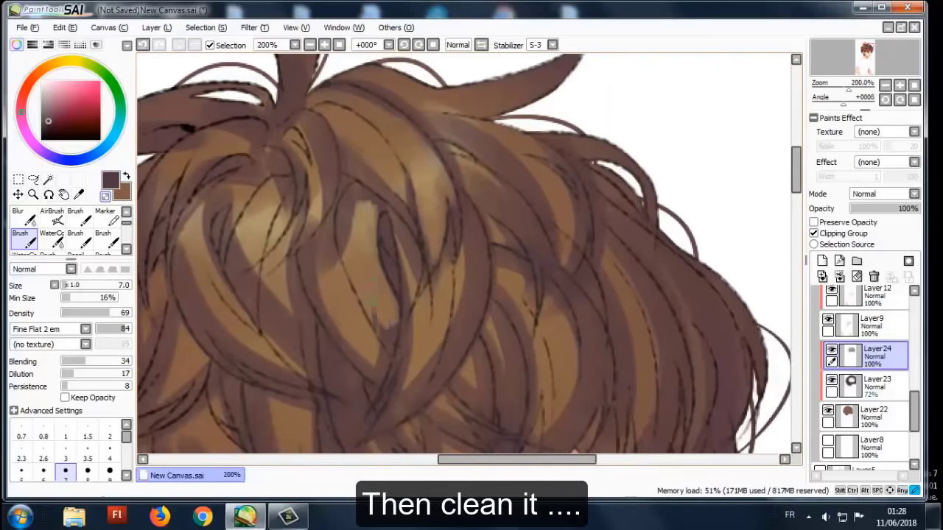
pyautogui.scroll(-5, 318, 280)
pyautogui.scroll(4, 386, 221)
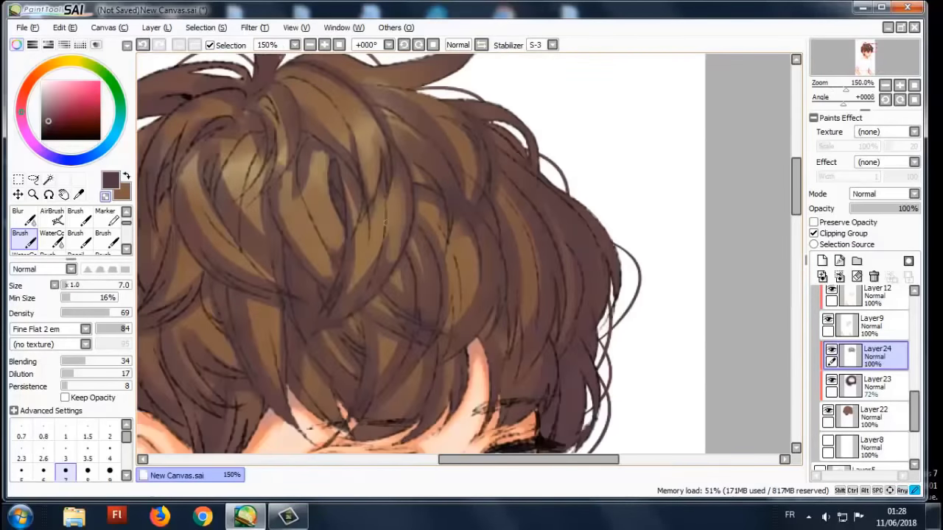
pyautogui.moveTo(232, 221); pyautogui.dragTo(304, 254)
pyautogui.scroll(-2, 339, 291)
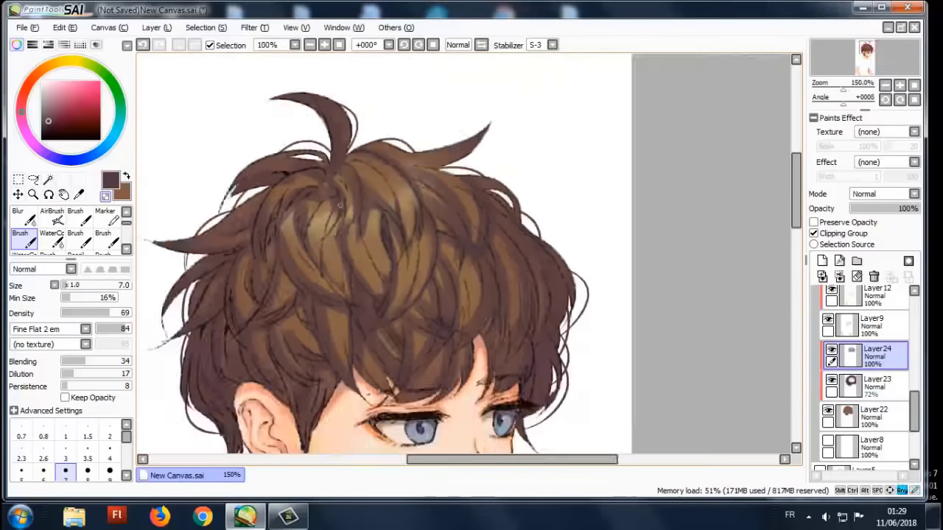
pyautogui.scroll(3, 325, 182)
pyautogui.scroll(2, 273, 171)
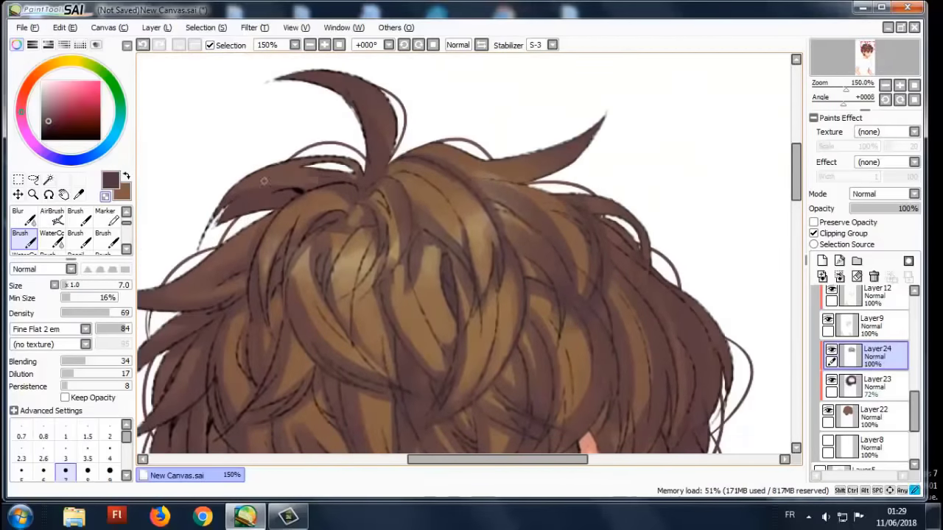
# - Clean up the shadow strands along the side hair and the fringe on Layer24 with the transparent size 7 Brush
pyautogui.scroll(-2, 380, 152)
pyautogui.scroll(3, 353, 192)
pyautogui.moveTo(250, 280); pyautogui.dragTo(302, 227)
pyautogui.scroll(3, 344, 214)
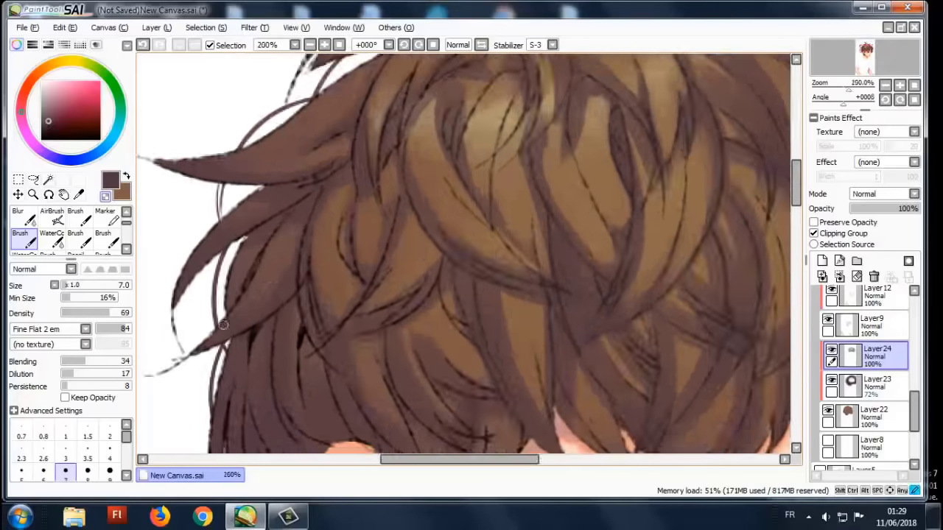
pyautogui.scroll(-2, 411, 285)
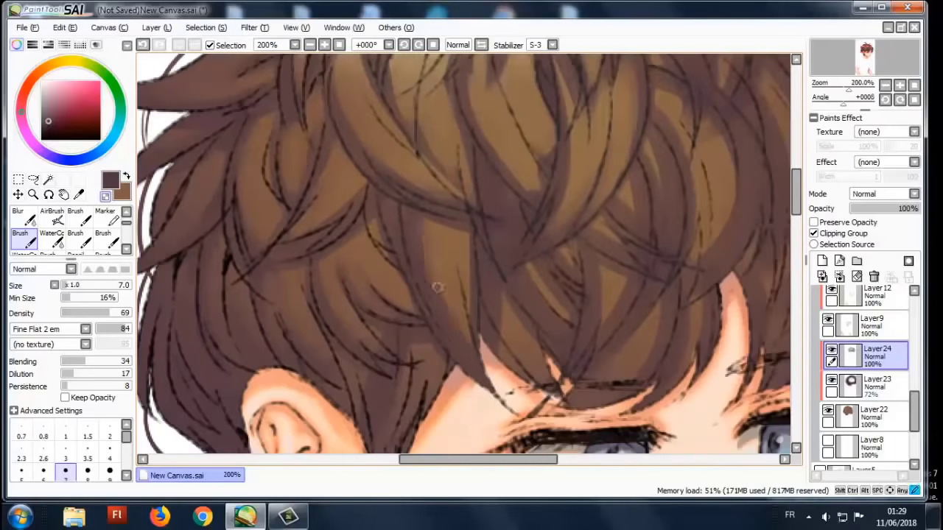
pyautogui.scroll(-2, 493, 334)
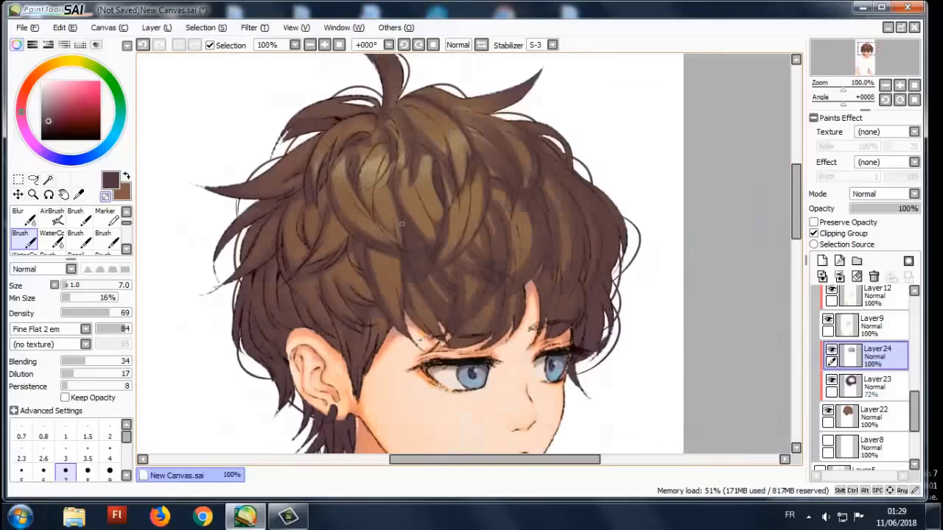
pyautogui.scroll(2, 415, 260)
pyautogui.scroll(-2, 455, 226)
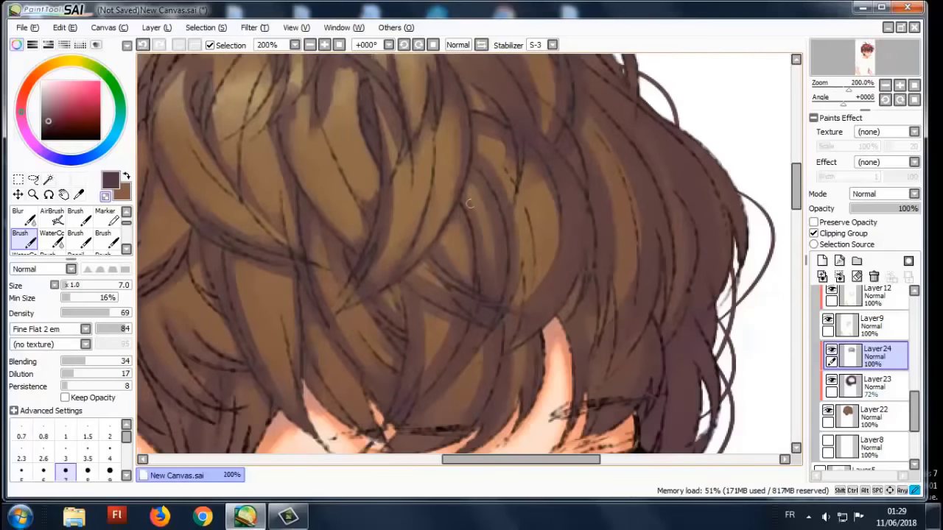
pyautogui.scroll(-1, 415, 307)
pyautogui.scroll(-3, 469, 343)
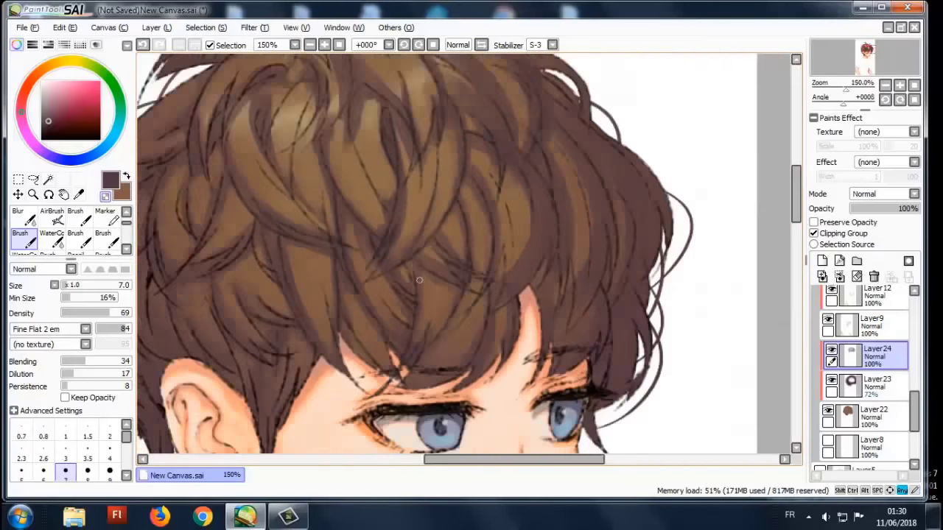
# - Soften the shadow strands over the crown and the hair's far side on Layer24 with the transparent Brush at size 14
pyautogui.scroll(3, 457, 216)
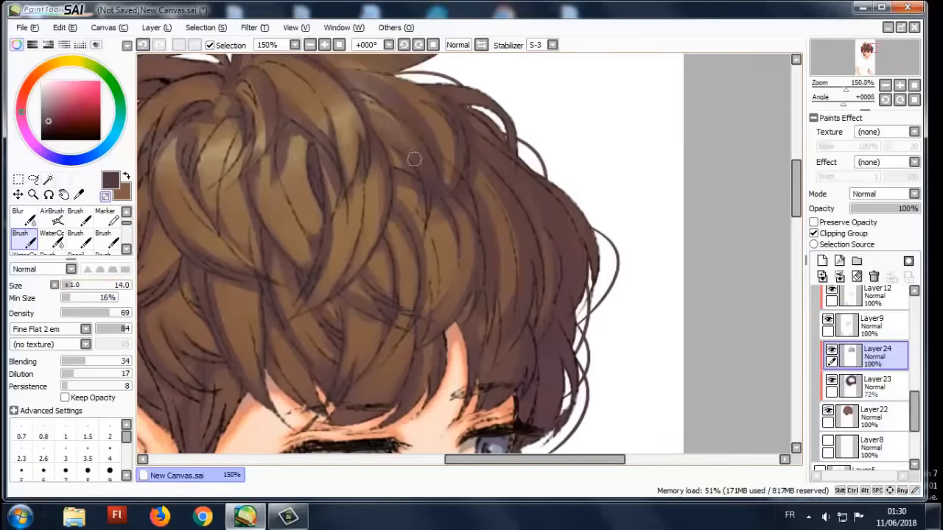
pyautogui.scroll(2, 428, 184)
pyautogui.scroll(-2, 547, 374)
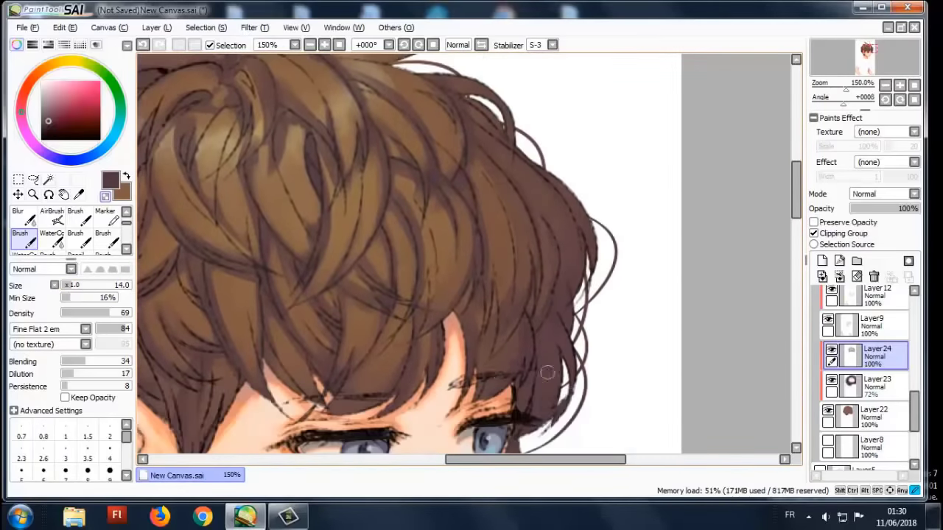
pyautogui.scroll(-3, 388, 398)
pyautogui.scroll(2, 404, 283)
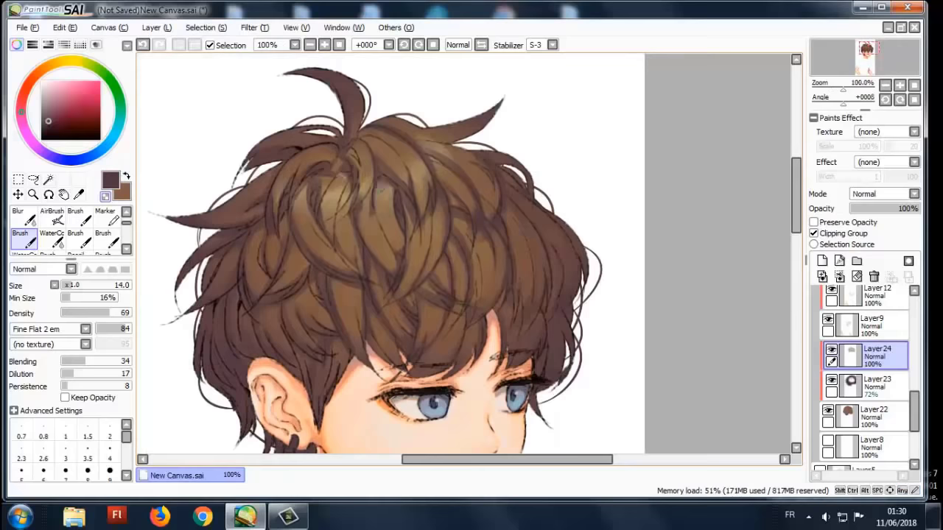
# - Shift the hue of Layer24's shadow strands with Hue and Saturation, and hide the layer to compare
pyautogui.scroll(-2, 390, 258)
pyautogui.hotkey('ctrl', 'u')
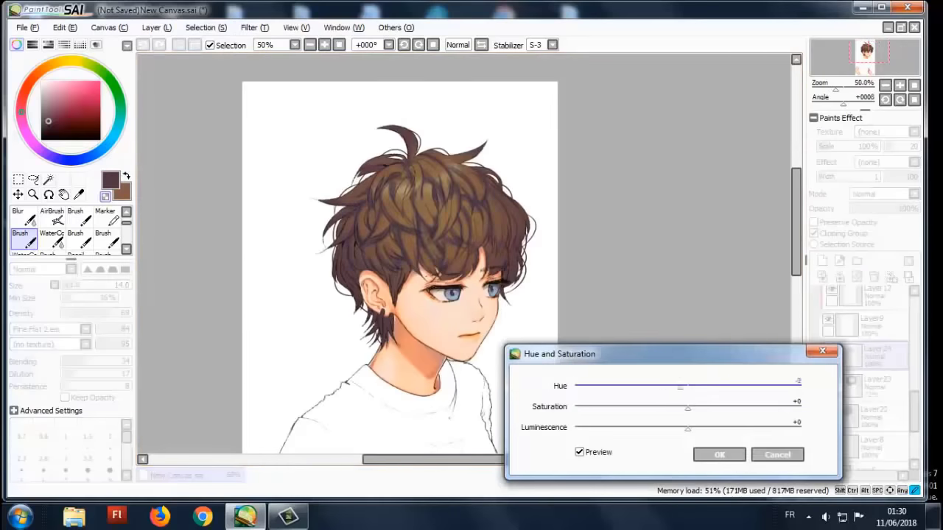
pyautogui.press('Return')
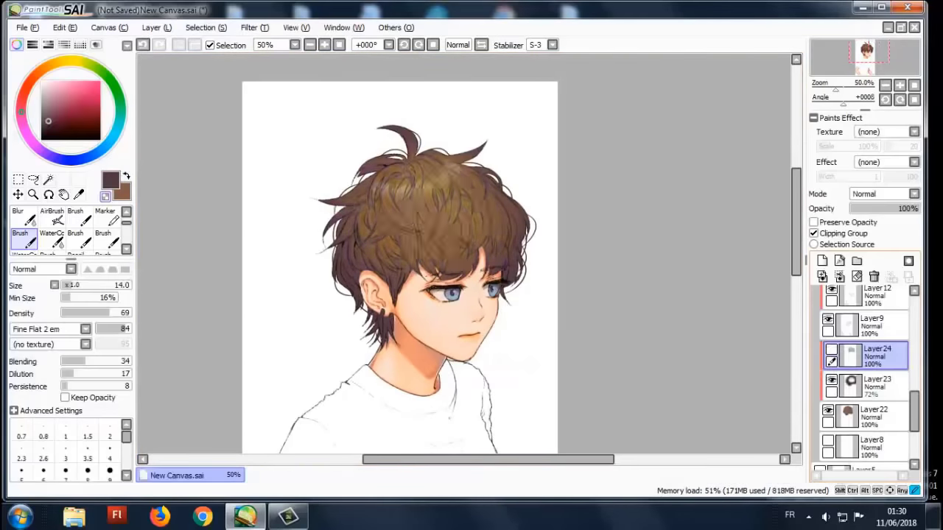
# - Select Layer24's shadow strands, add a clipped layer above, and airbrush sampled brown over the strands at size 275
pyautogui.scroll(2, 516, 196)
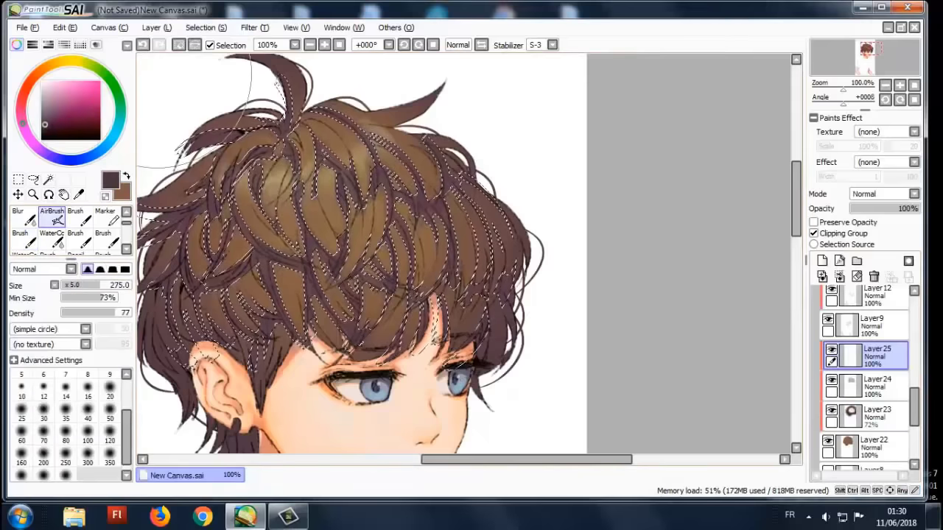
pyautogui.moveTo(577, 206); pyautogui.dragTo(646, 236)
pyautogui.keyDown('alt'); pyautogui.click(346, 206); pyautogui.keyUp('alt')
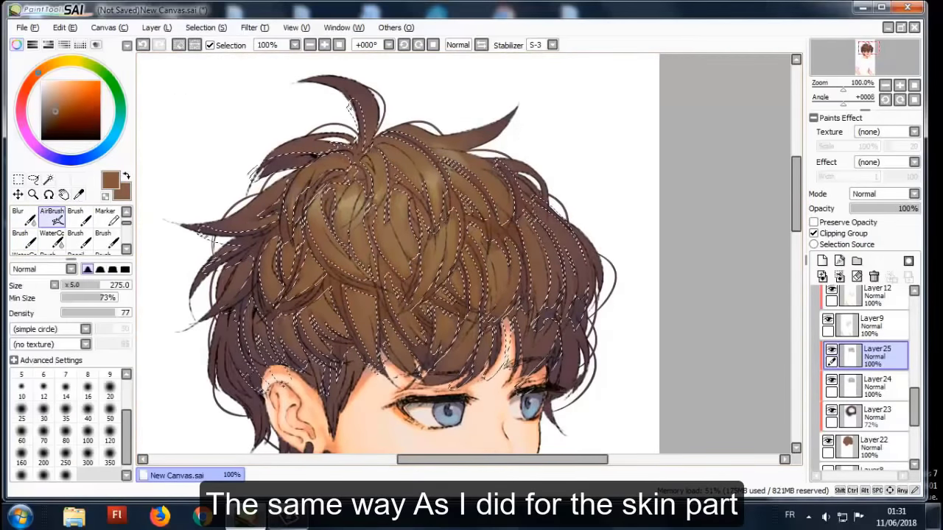
# - Clear the selection and lower Layer25's opacity to 65%, comparing the hair with the layer hidden and shown
pyautogui.scroll(-1, 449, 243)
pyautogui.moveTo(900, 208); pyautogui.dragTo(895, 208)
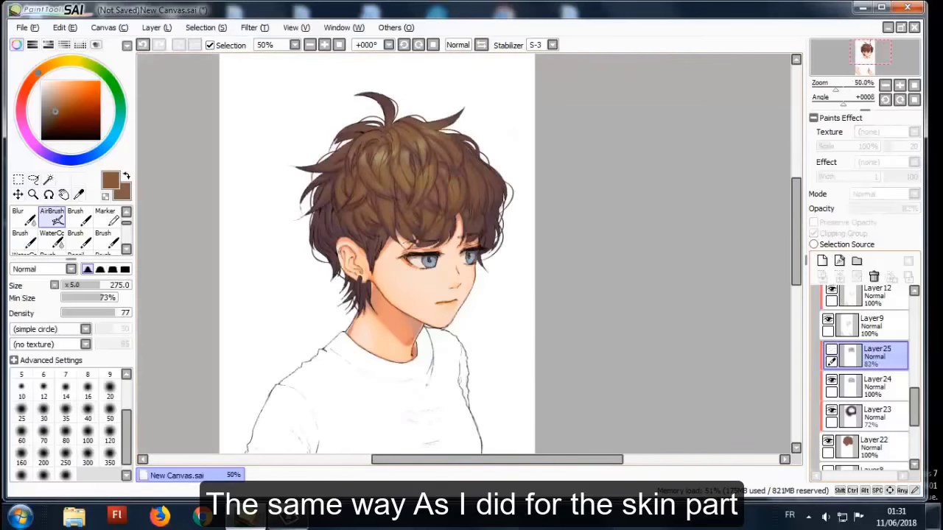
pyautogui.scroll(-2, 487, 140)
pyautogui.scroll(2, 487, 140)
pyautogui.scroll(-2, 486, 140)
pyautogui.scroll(3, 486, 139)
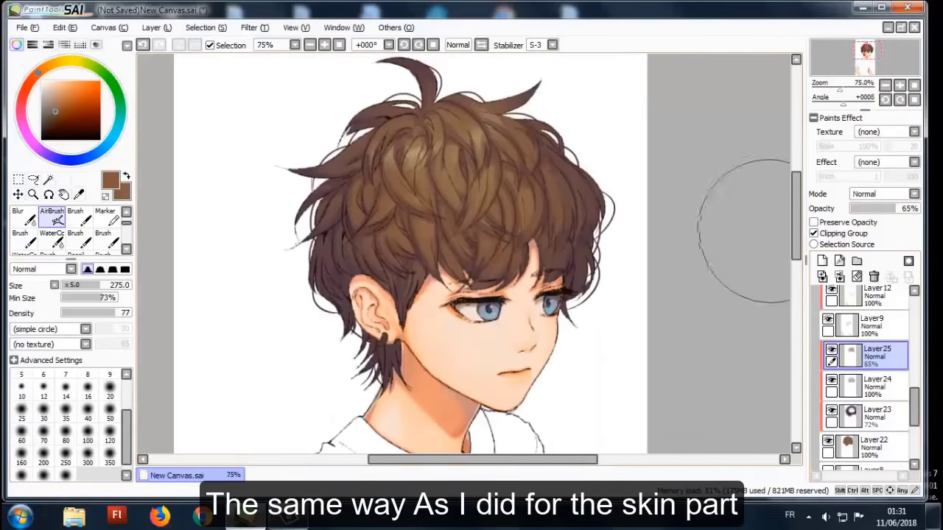
# - Add a clipped Lumi & Shade layer above Layer25 and airbrush vivid orange over the selected strands at size 275
pyautogui.click(823, 260)
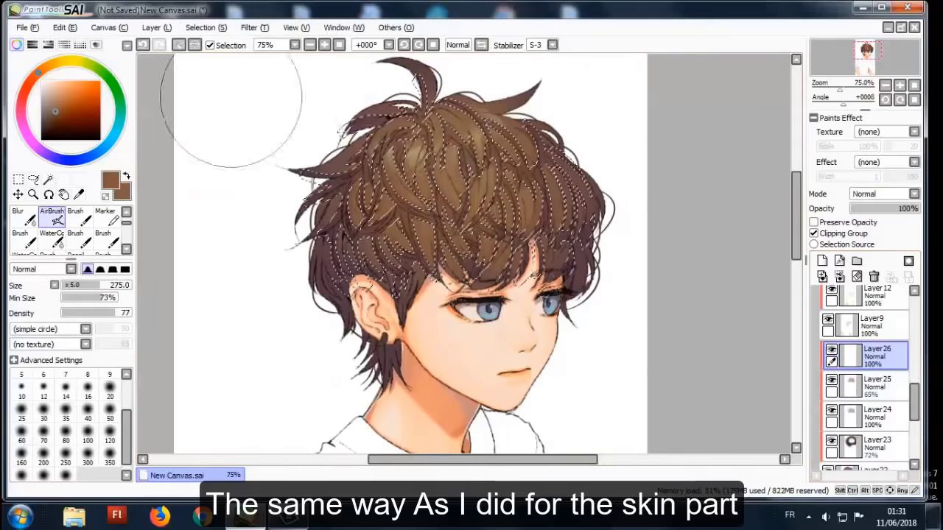
pyautogui.click(885, 193)
pyautogui.click(875, 269)
pyautogui.click(92, 92)
pyautogui.moveTo(369, 147)
pyautogui.mouseDown()
pyautogui.moveTo(560, 221)
pyautogui.moveTo(324, 221)
pyautogui.moveTo(442, 133)
pyautogui.mouseUp()
# - Reduce the orange layer's saturation, set its opacity to 9%, and clear the selection
pyautogui.click(249, 27)
pyautogui.click(280, 42)
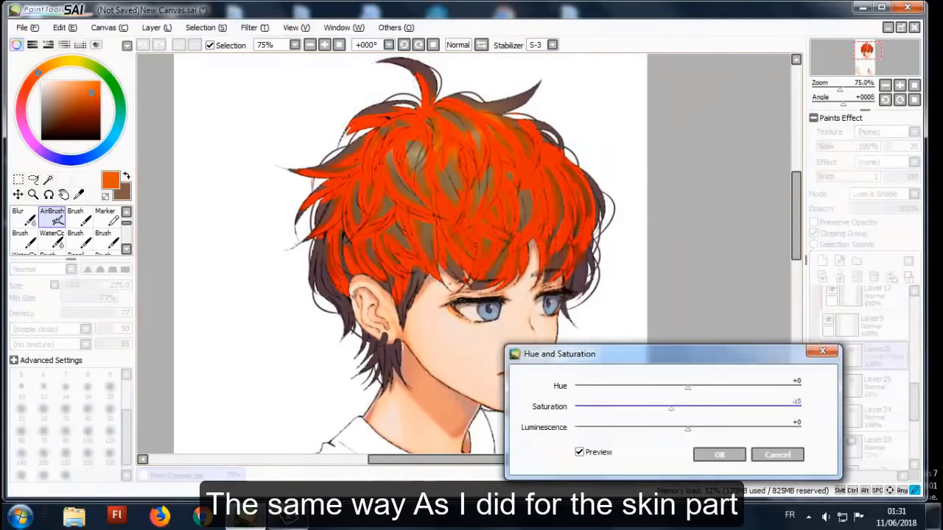
pyautogui.moveTo(687, 407); pyautogui.dragTo(651, 408)
pyautogui.click(719, 454)
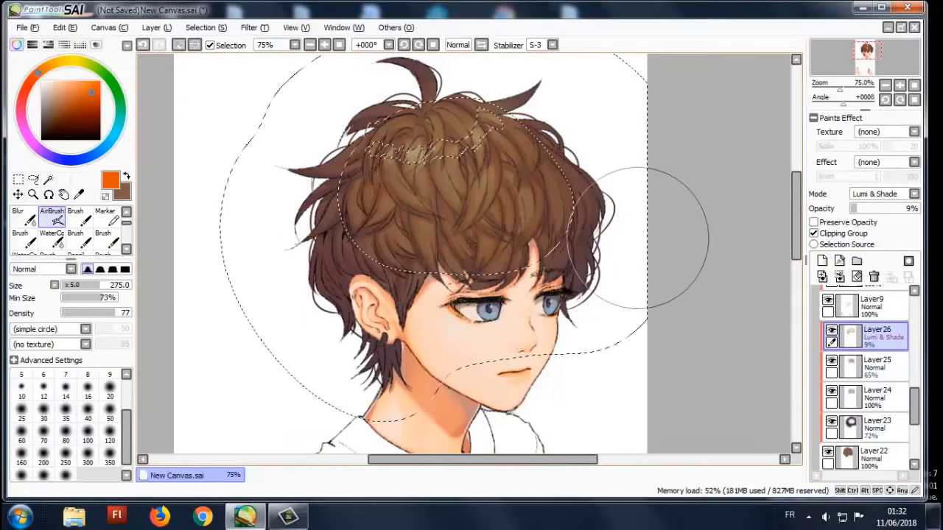
pyautogui.hotkey('ctrl', 'd')
pyautogui.scroll(-3, 629, 247)
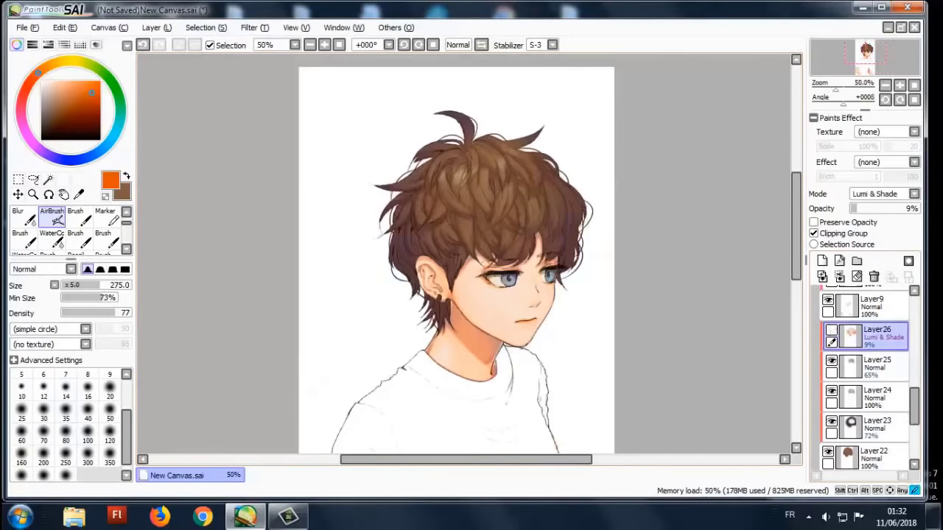
# - Add a clipped layer above Layer26 and paint light tan highlights across the crown strands with the Brush at size 7
pyautogui.scroll(5, 465, 210)
pyautogui.hotkey('ctrl', 'shift', 'n')
pyautogui.press('alt')
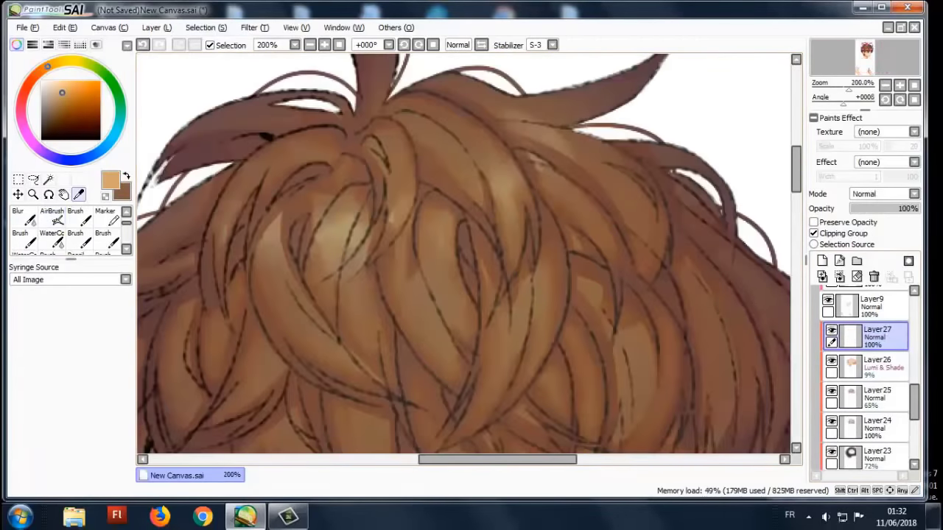
pyautogui.moveTo(434, 94); pyautogui.dragTo(421, 145)
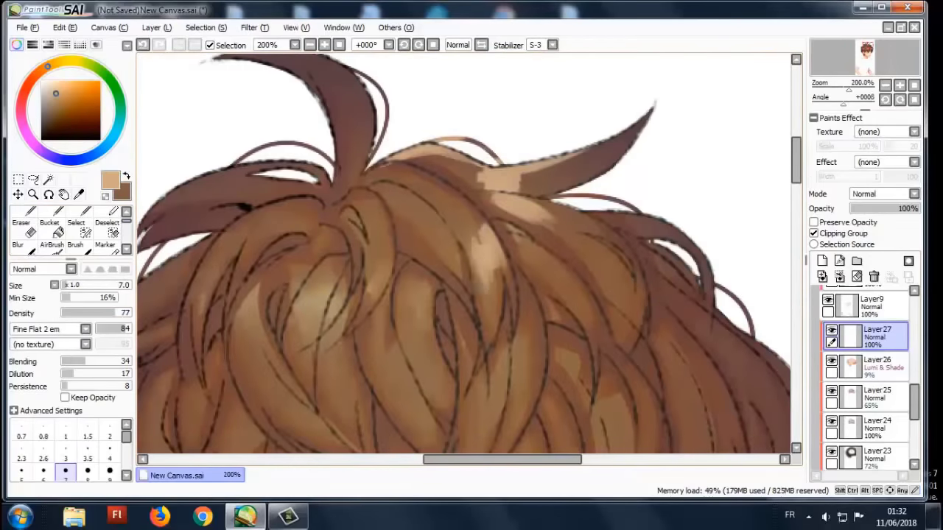
pyautogui.scroll(-5, 464, 258)
pyautogui.scroll(3, 464, 258)
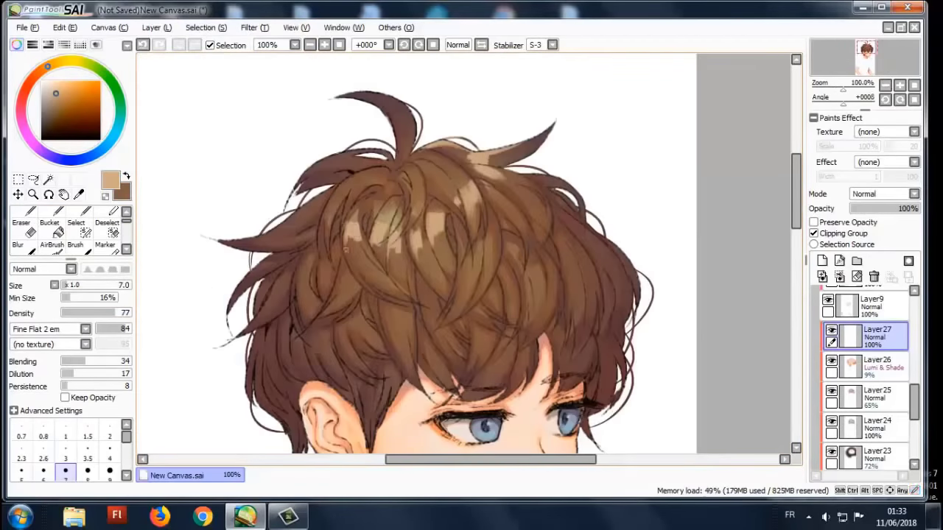
pyautogui.scroll(1, 469, 258)
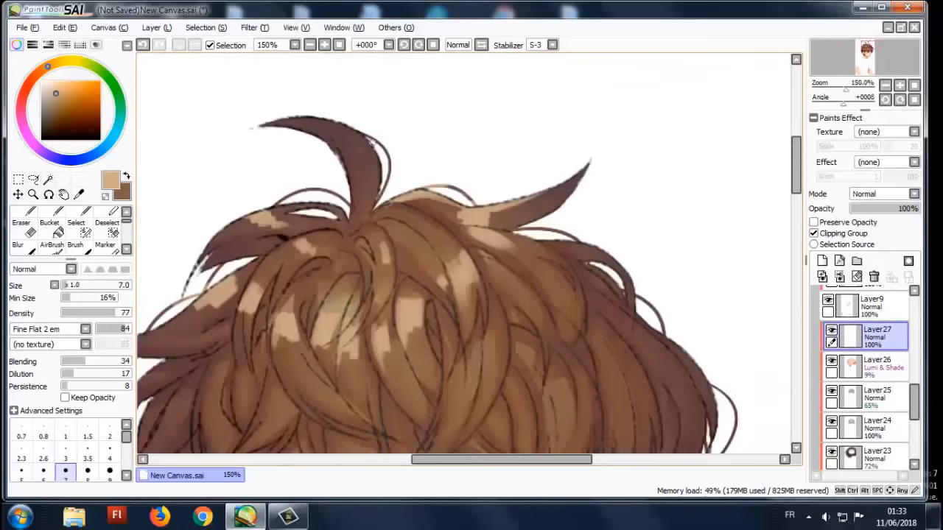
# - Paint light tan rim highlights along the hair's outer edge on Layer27 with the Brush at size 32
pyautogui.scroll(-1, 378, 151)
pyautogui.scroll(-2, 332, 184)
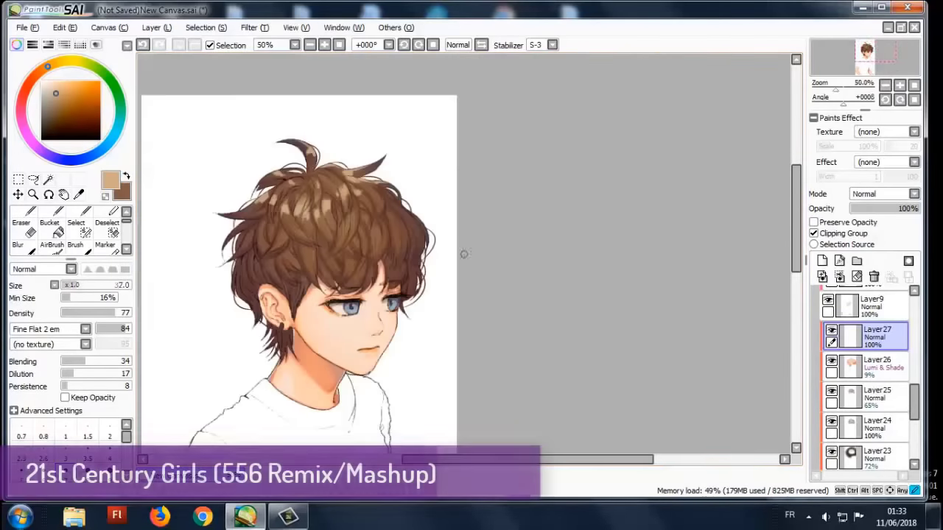
pyautogui.scroll(2, 286, 215)
pyautogui.scroll(-1, 474, 243)
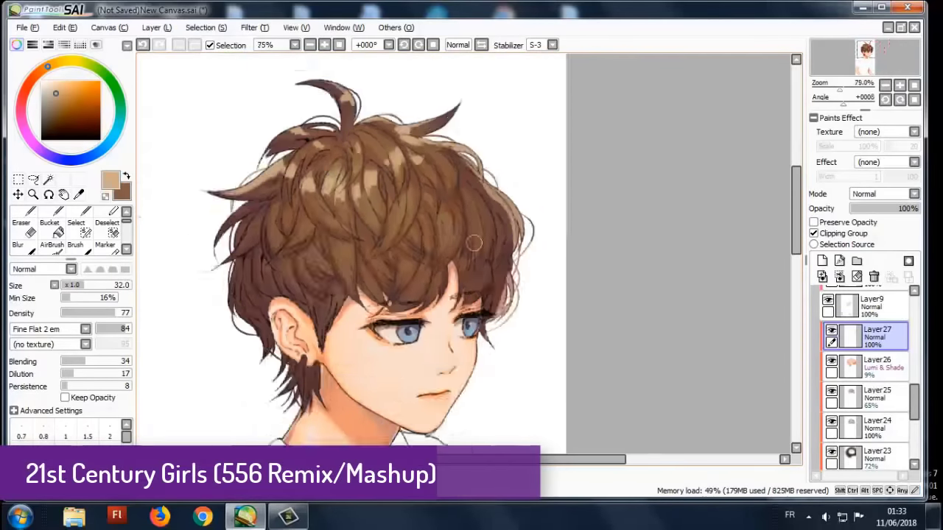
# - Soften the edges of the tan highlights on Layer27 using the Brush with transparent colour at size 13
pyautogui.scroll(1, 523, 225)
pyautogui.scroll(1, 225, 264)
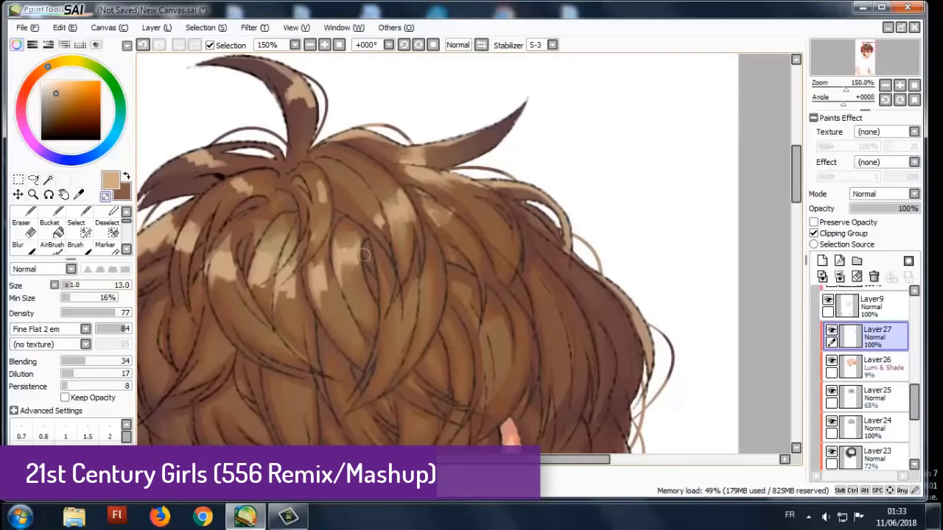
pyautogui.hscroll(-2, 259, 241)
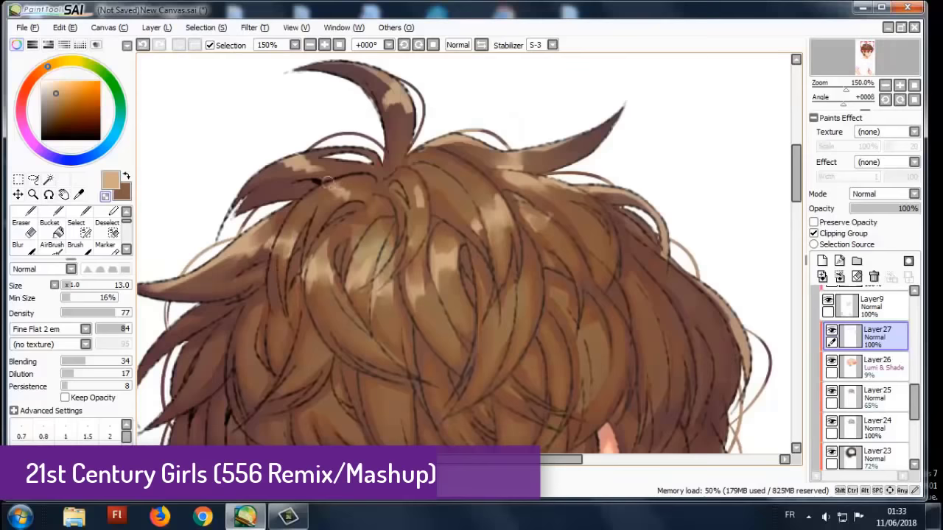
pyautogui.scroll(-6, 327, 182)
pyautogui.scroll(2, 502, 174)
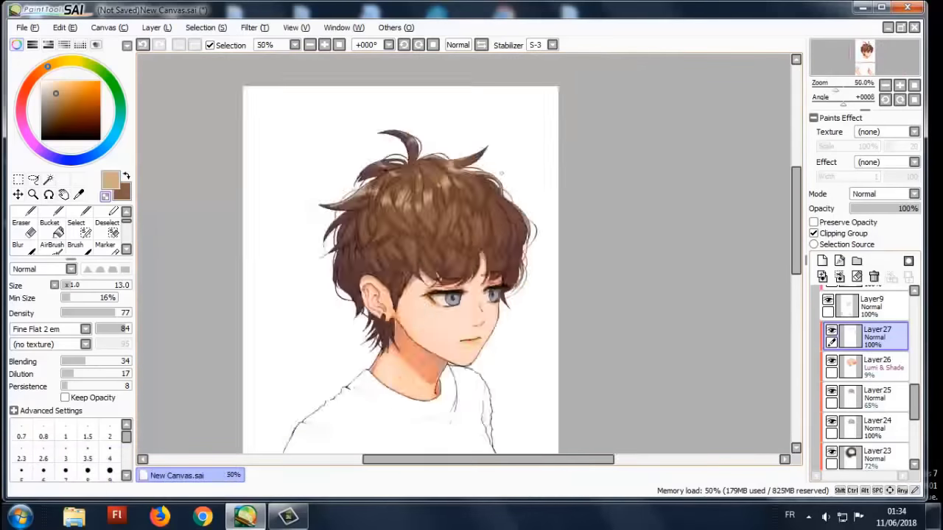
# - Paint thin light tan strand highlights around the parting and crown on Layer27 with the Brush at size 4
pyautogui.scroll(4, 502, 174)
pyautogui.press('[')
pyautogui.press('[')
pyautogui.press('[')
pyautogui.press('[')
pyautogui.press('[')
pyautogui.press('[')
pyautogui.press('[')
pyautogui.press('[')
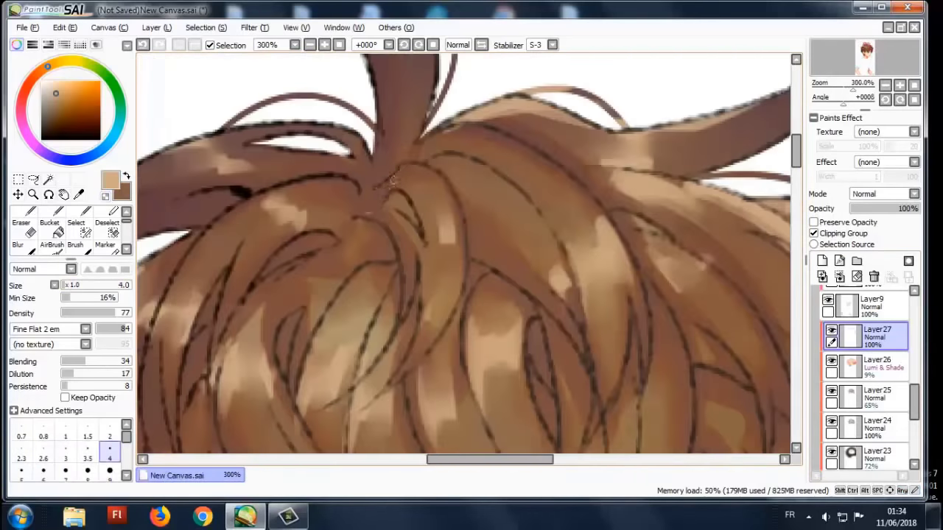
pyautogui.scroll(-2, 416, 174)
pyautogui.scroll(5, 416, 174)
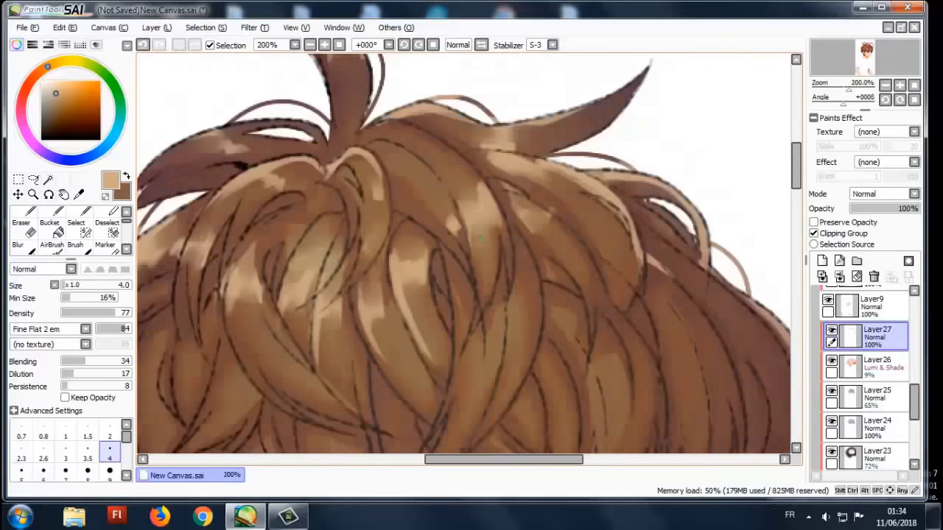
pyautogui.scroll(-3, 547, 218)
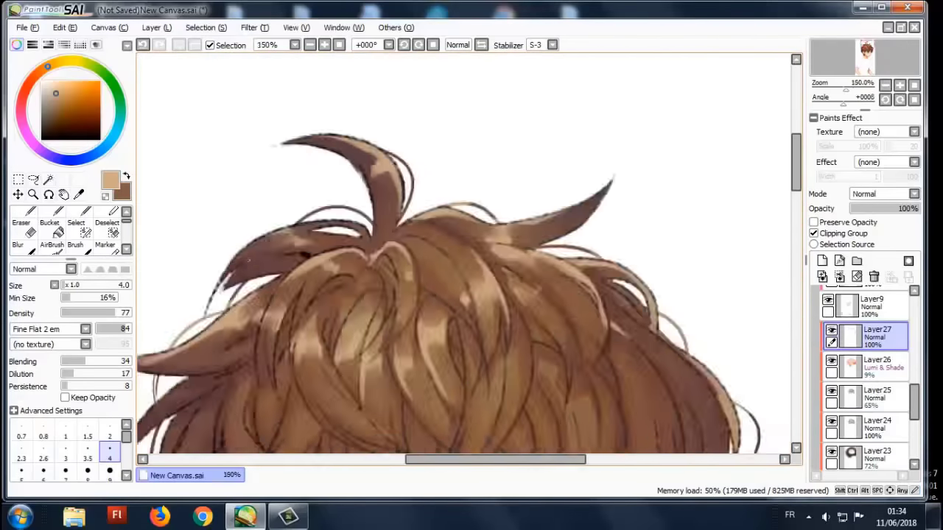
# - Paint more thin tan highlights along the fringe and side strands on Layer27 with the Brush at size 4
pyautogui.scroll(2, 442, 258)
pyautogui.scroll(-2, 412, 280)
pyautogui.scroll(2, 379, 301)
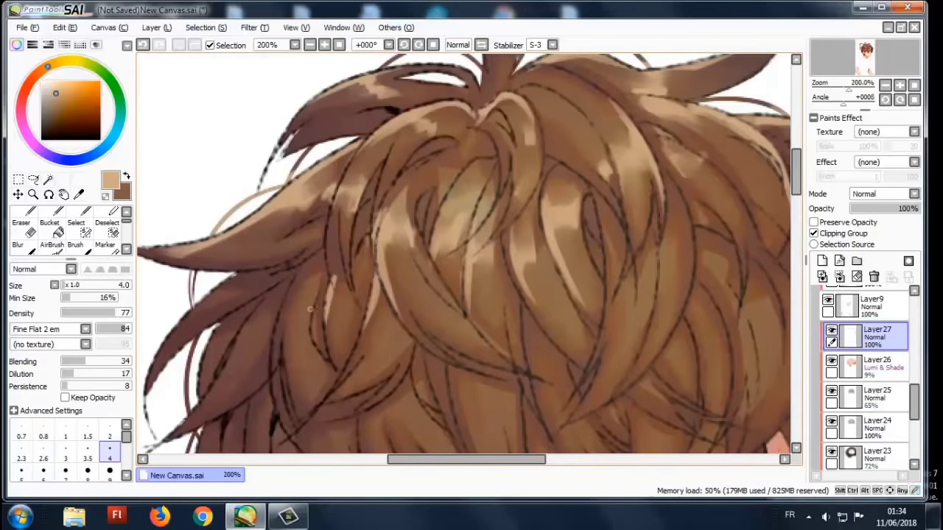
pyautogui.scroll(-3, 492, 209)
pyautogui.scroll(3, 492, 209)
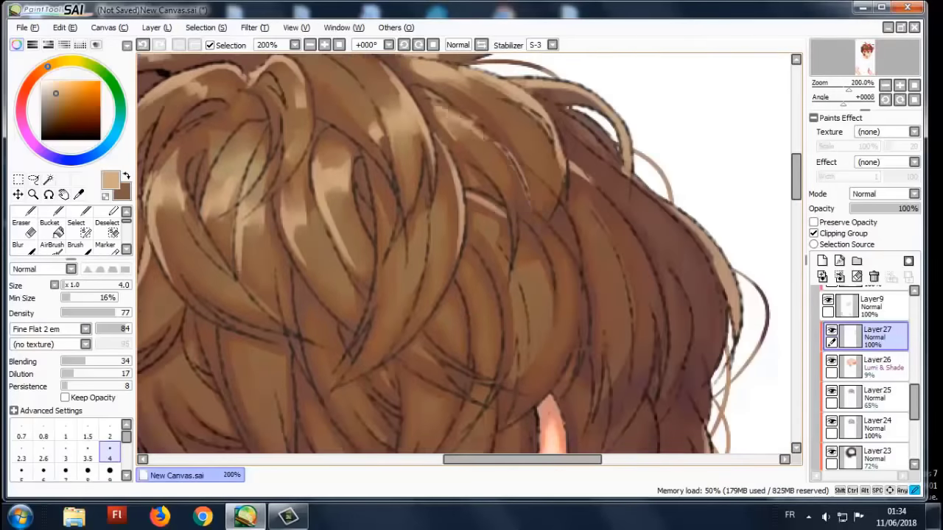
pyautogui.scroll(-3, 550, 157)
pyautogui.scroll(1, 457, 155)
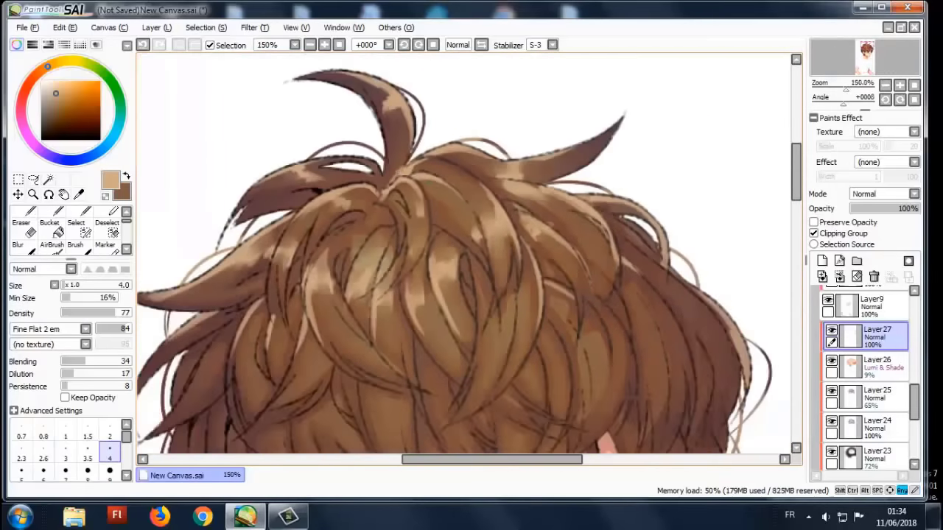
pyautogui.scroll(-2, 466, 145)
# - Select Layer27's highlights, add a clipped Lumi & Shade layer above it, and airbrush orange over them at size 365
pyautogui.click(206, 27)
pyautogui.click(884, 194)
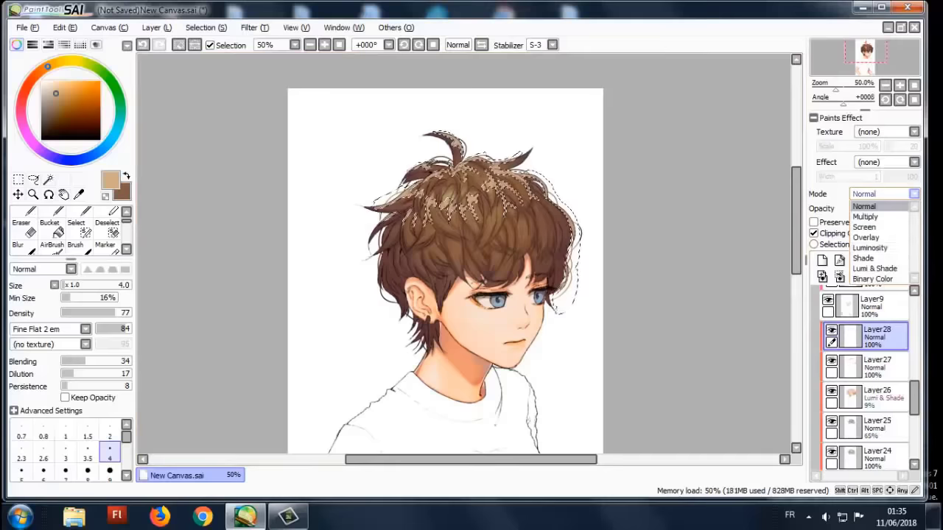
pyautogui.click(877, 257)
pyautogui.scroll(1, 442, 221)
pyautogui.press('v')
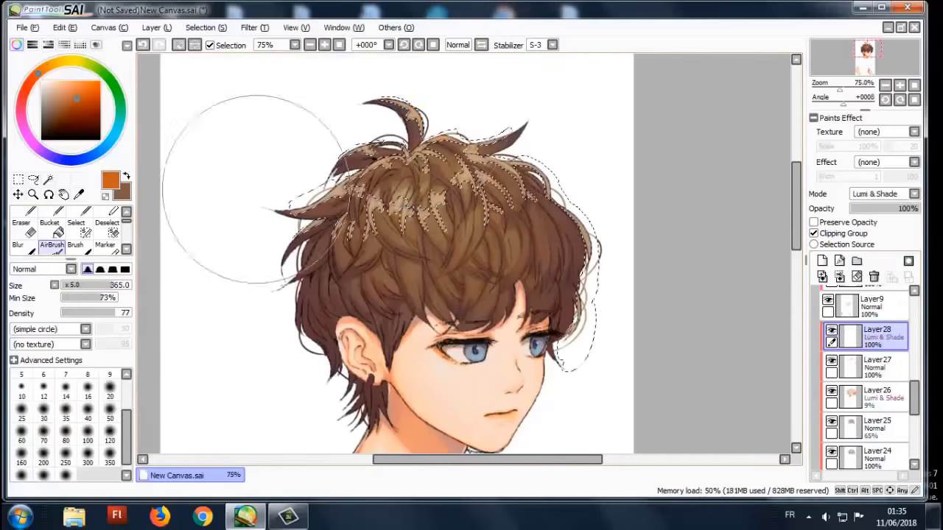
pyautogui.moveTo(221, 152); pyautogui.dragTo(600, 164)
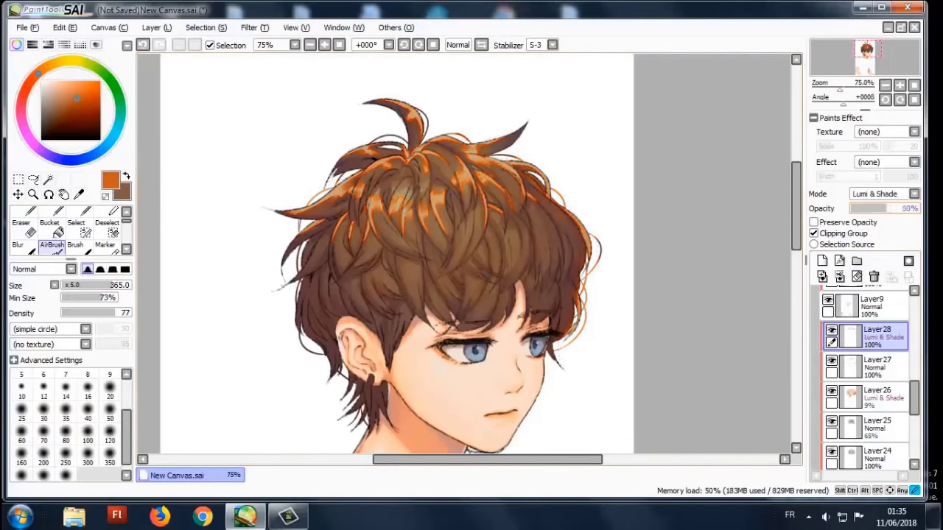
# - Lower the opacity of Layer28 to 16%
pyautogui.scroll(-1, 596, 130)
pyautogui.scroll(1, 596, 130)
pyautogui.moveTo(906, 208); pyautogui.dragTo(865, 208)
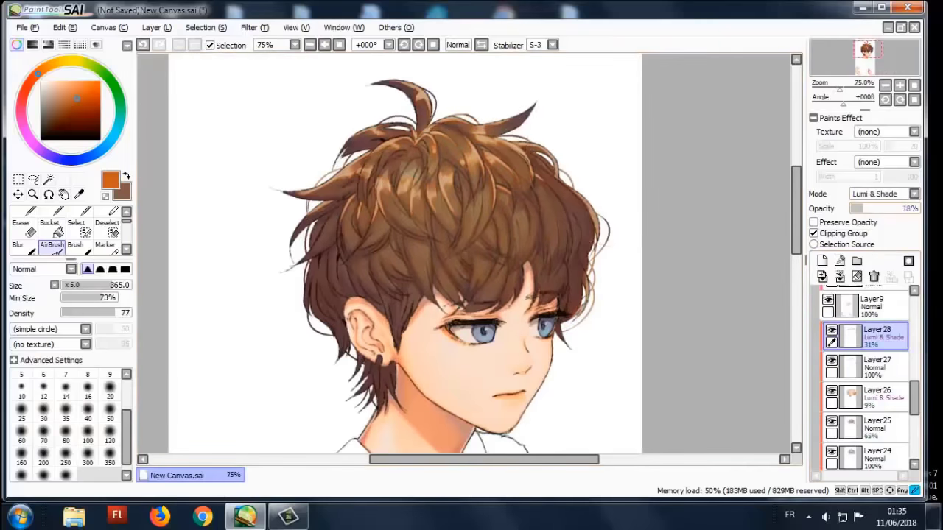
# - Add a clipped Overlay layer above Layer28 and airbrush light peach over the crown and fringe at size 365
pyautogui.click(822, 261)
pyautogui.click(884, 194)
pyautogui.click(877, 232)
pyautogui.moveTo(177, 118); pyautogui.dragTo(330, 191)
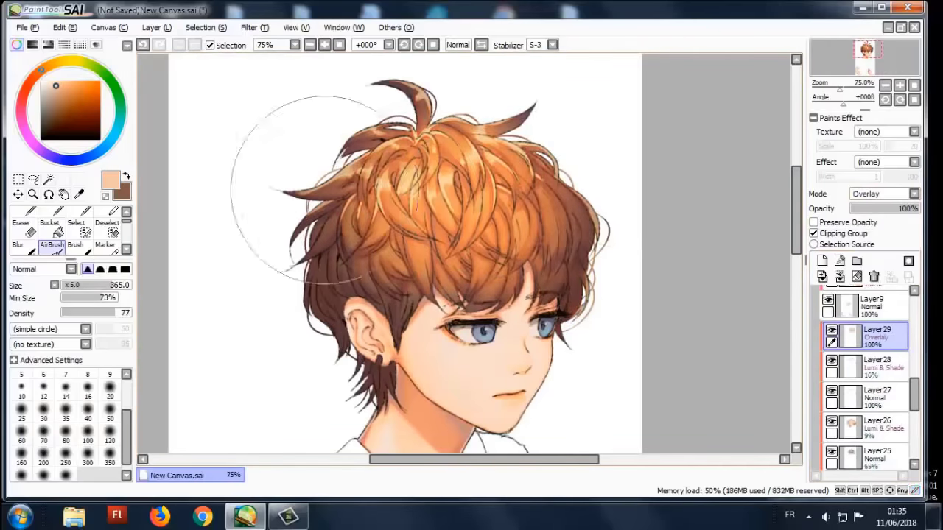
# - Airbrush muted blue-violet over the shadowed back and outer sides of the hair on Layer29
pyautogui.click(62, 159)
pyautogui.moveTo(334, 314)
pyautogui.mouseDown()
pyautogui.moveTo(515, 235)
pyautogui.moveTo(357, 247)
pyautogui.mouseUp()
pyautogui.scroll(-1, 357, 248)
pyautogui.scroll(1, 540, 427)
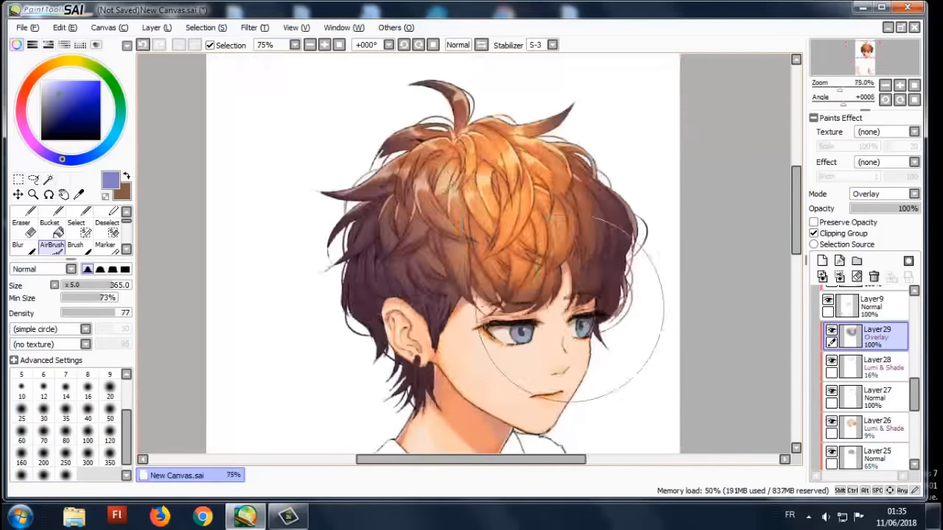
# - Airbrush a sampled light peach over the hair on Layer29 and set the layer's opacity to 35%
pyautogui.keyDown('alt'); pyautogui.click(509, 361); pyautogui.keyUp('alt')
pyautogui.keyDown('alt'); pyautogui.click(560, 346); pyautogui.keyUp('alt')
pyautogui.scroll(-2, 647, 142)
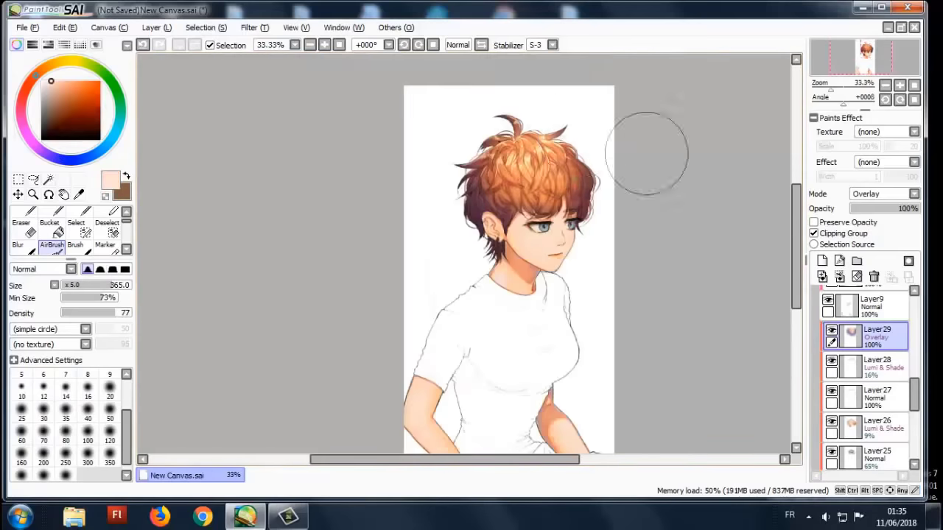
pyautogui.moveTo(913, 209); pyautogui.dragTo(874, 209)
pyautogui.scroll(1, 449, 99)
pyautogui.scroll(-1, 448, 99)
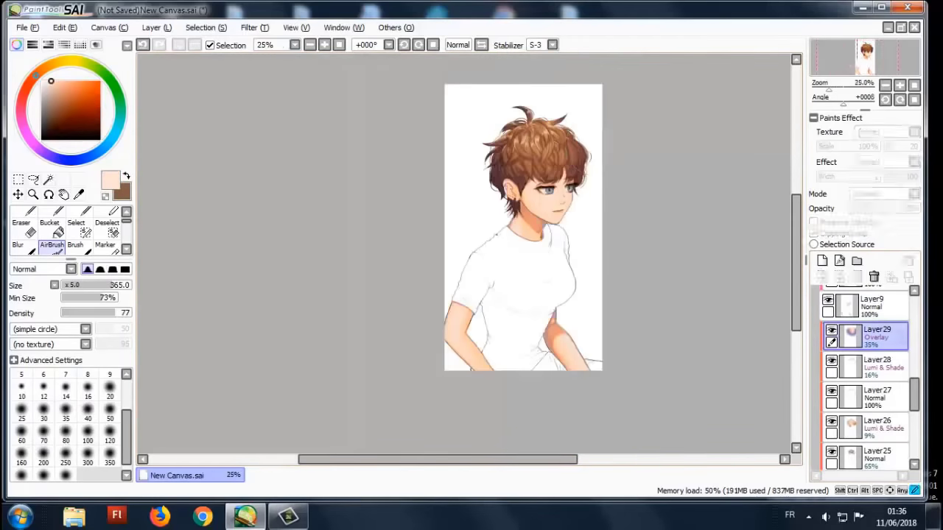
# - Tint the hair on Layer29 with a sampled light beige using the AirBrush at size 365
pyautogui.scroll(1, 449, 99)
pyautogui.keyDown('alt'); pyautogui.click(606, 283); pyautogui.keyUp('alt')
pyautogui.keyDown('alt'); pyautogui.click(596, 309); pyautogui.keyUp('alt')
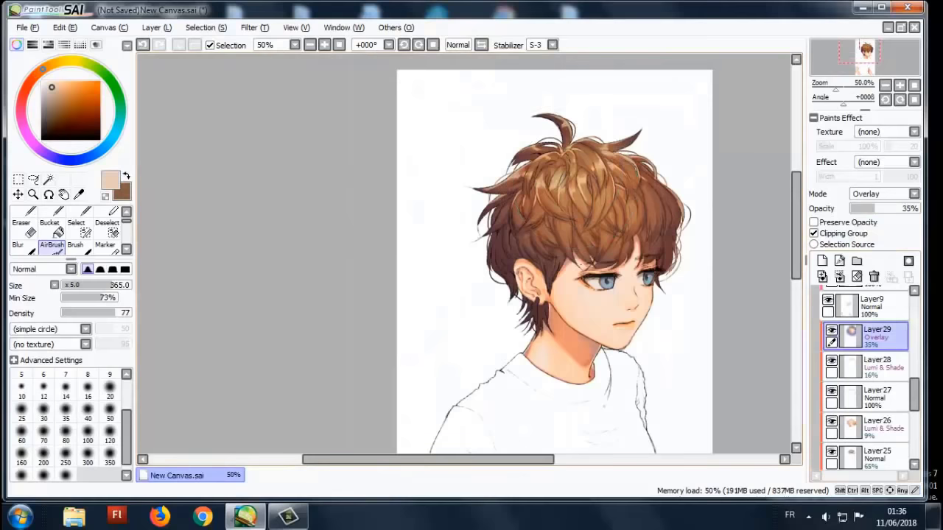
pyautogui.scroll(-1, 498, 95)
pyautogui.scroll(2, 499, 95)
pyautogui.scroll(-2, 499, 95)
pyautogui.scroll(1, 499, 95)
# - Select Layer7 and paint light brown strands over the middle of the fringe with the Brush at size 11
pyautogui.scroll(3, 866, 368)
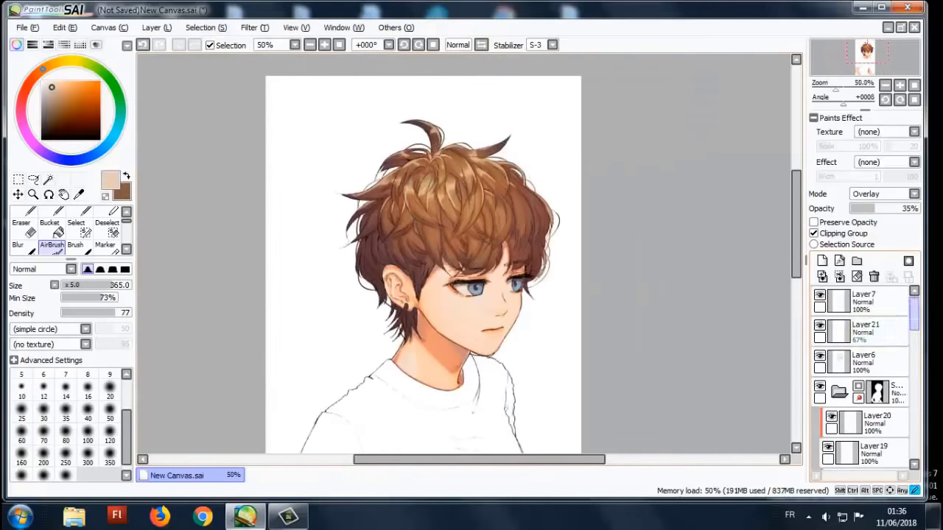
pyautogui.click(862, 302)
pyautogui.scroll(3, 470, 258)
pyautogui.press('b')
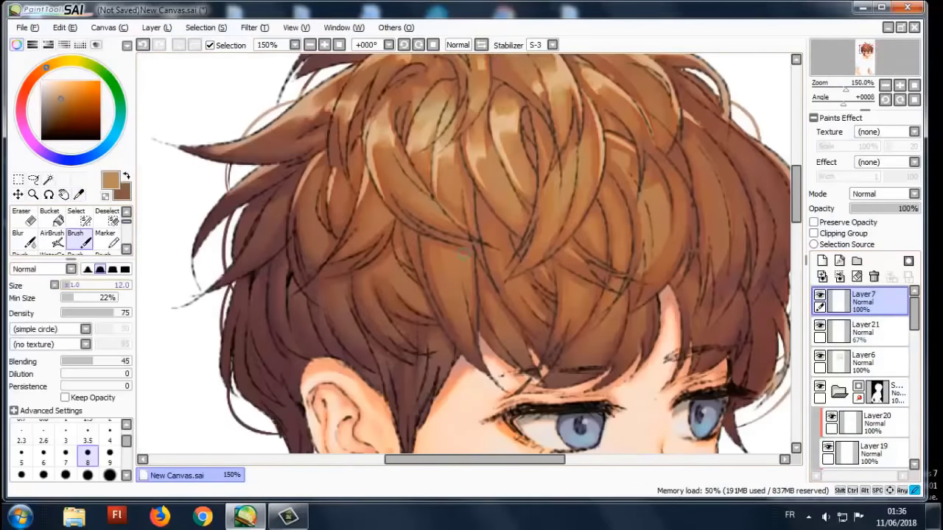
pyautogui.moveTo(471, 258); pyautogui.dragTo(465, 273)
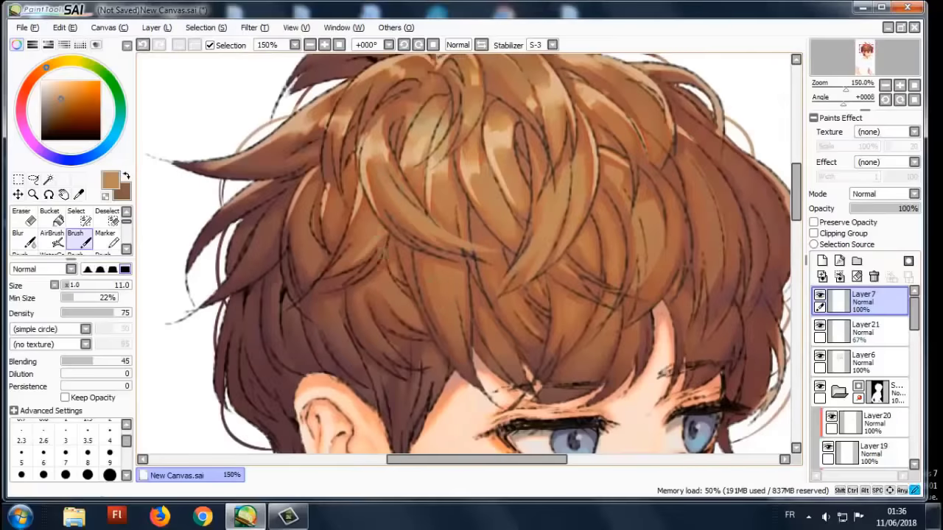
# - Paint further light and medium brown strands over the crown, fringe and side hair on Layer7
pyautogui.scroll(-2, 483, 294)
pyautogui.scroll(2, 551, 228)
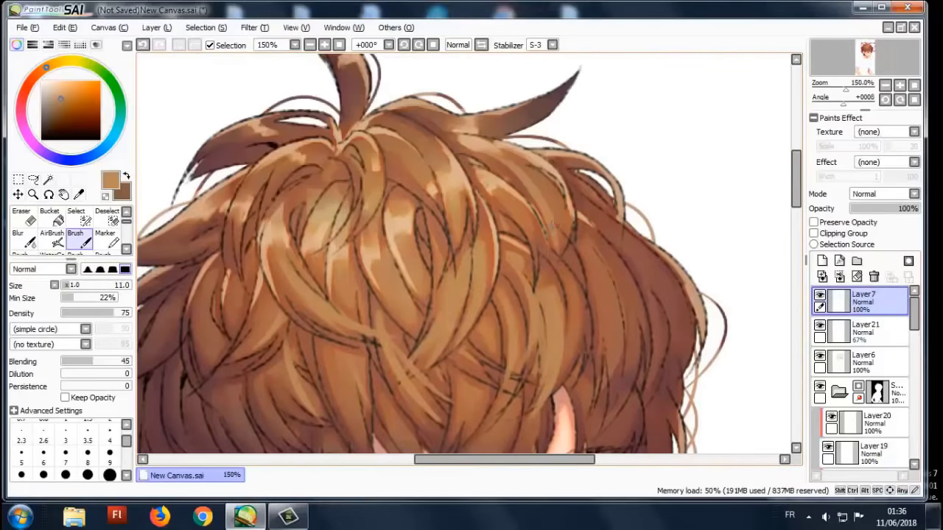
pyautogui.scroll(-2, 354, 232)
pyautogui.scroll(2, 353, 232)
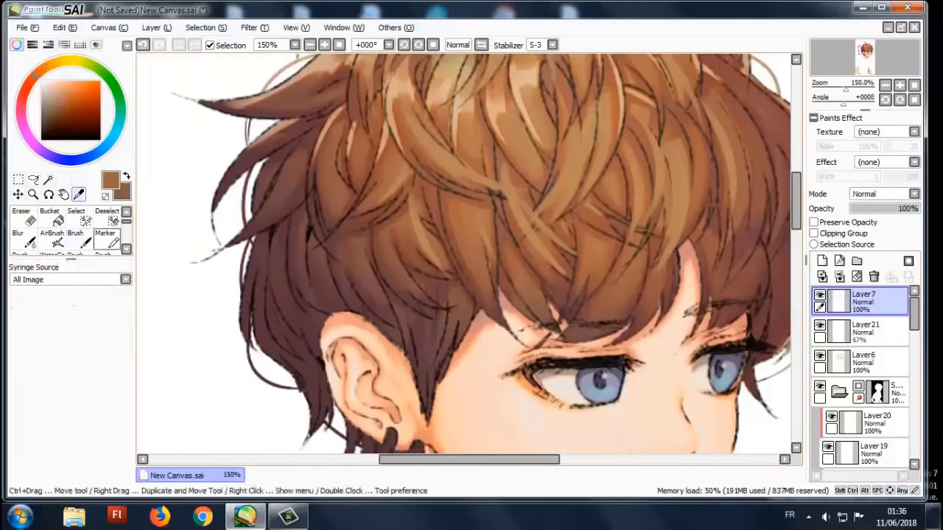
pyautogui.scroll(-1, 344, 275)
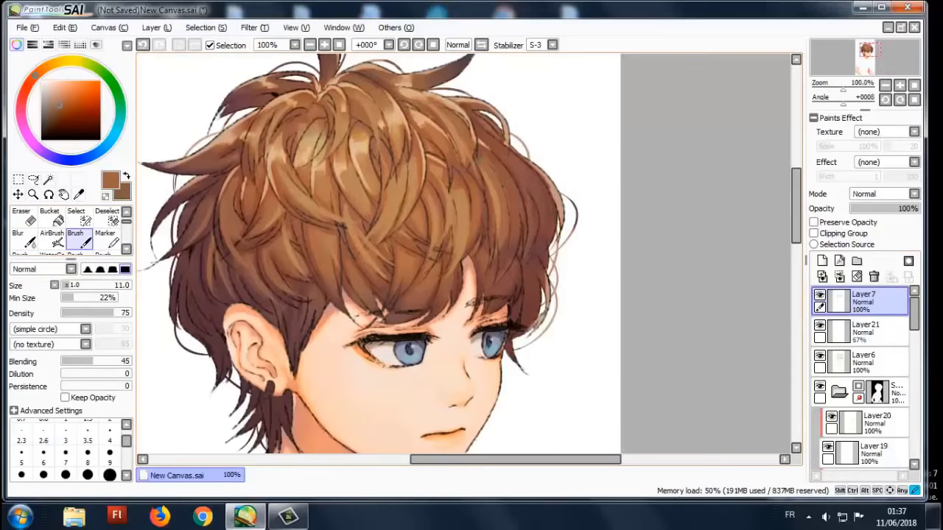
# - Sample dark brown from the back hair and paint dark strands around the sides of the head on Layer7
pyautogui.scroll(-2, 287, 272)
pyautogui.scroll(2, 287, 272)
pyautogui.keyDown('alt'); pyautogui.click(283, 272); pyautogui.keyUp('alt')
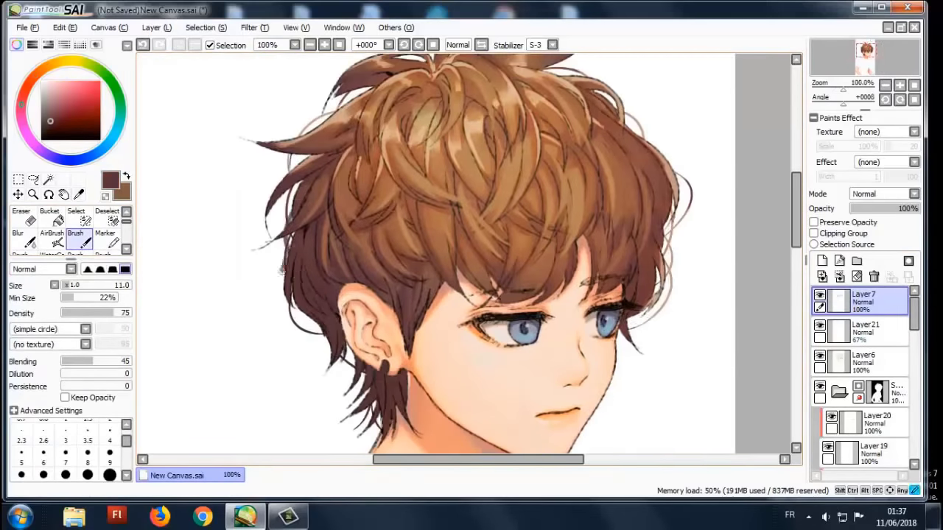
pyautogui.scroll(-1, 287, 280)
pyautogui.scroll(2, 616, 228)
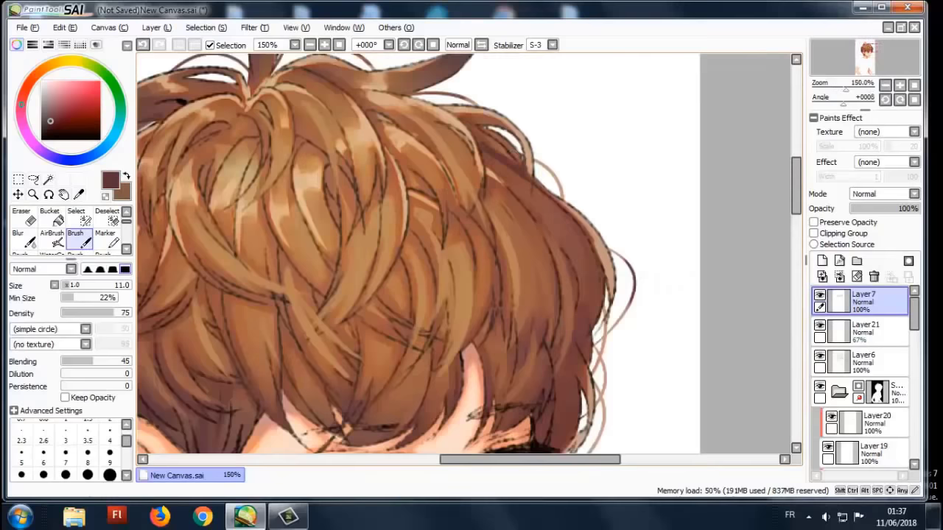
pyautogui.scroll(-3, 557, 407)
pyautogui.scroll(2, 515, 332)
pyautogui.scroll(-3, 487, 310)
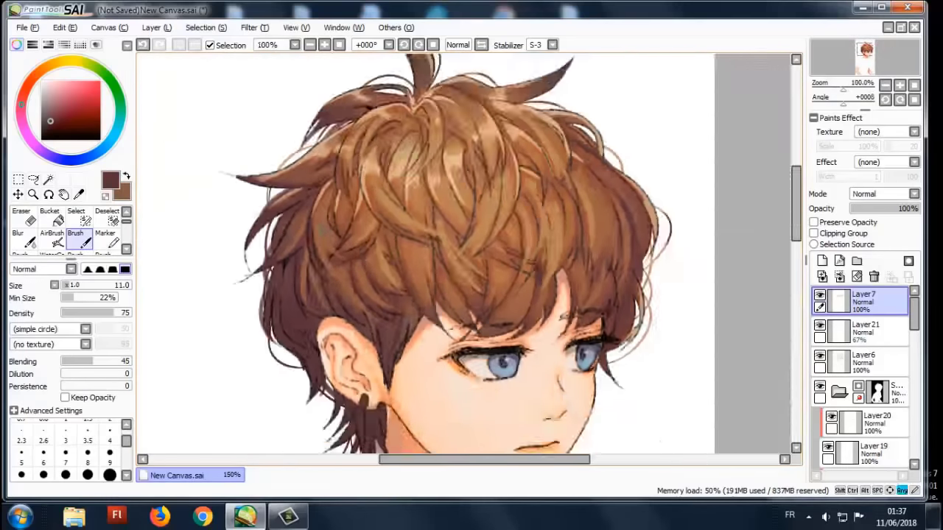
pyautogui.scroll(-2, 464, 243)
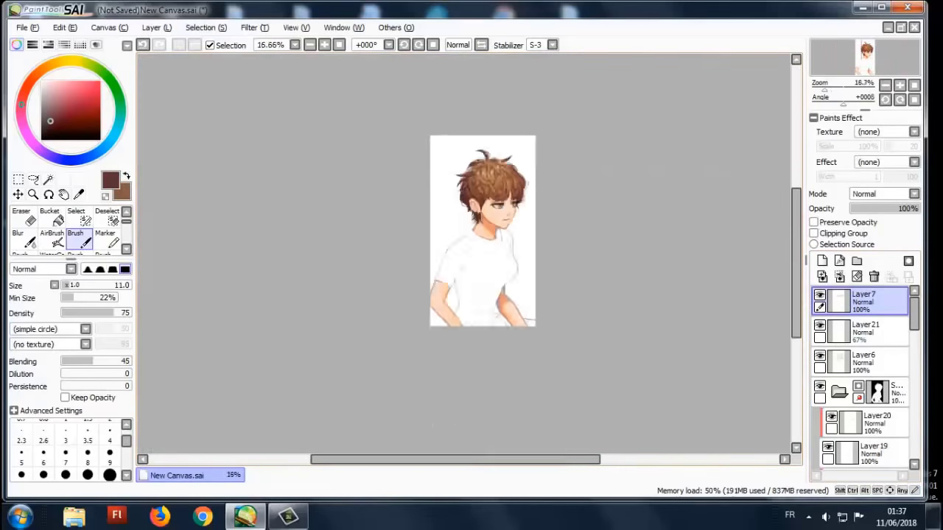
# - Select Layer7's painted strands, tint them light tan with the AirBrush at size 190, and deselect
pyautogui.scroll(4, 465, 243)
pyautogui.press('v')
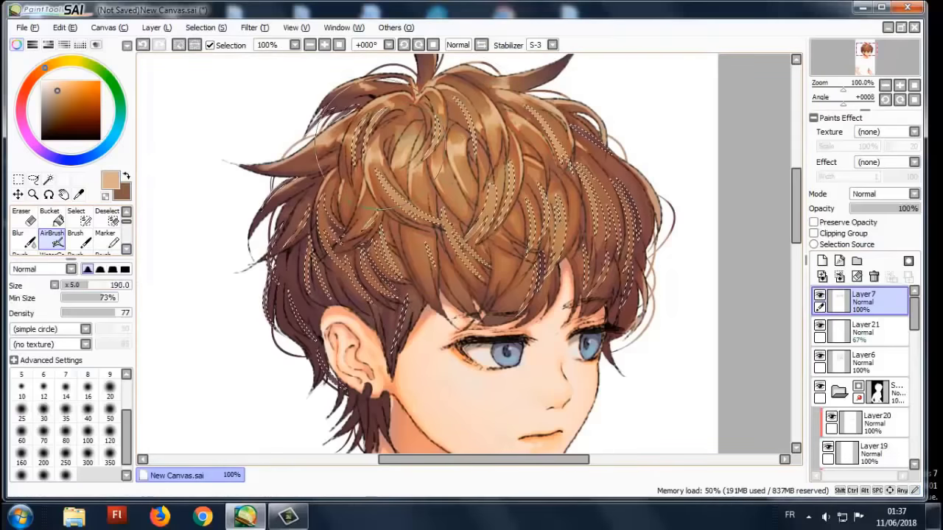
pyautogui.scroll(-3, 214, 94)
pyautogui.scroll(3, 147, 254)
pyautogui.hotkey('ctrl', 'd')
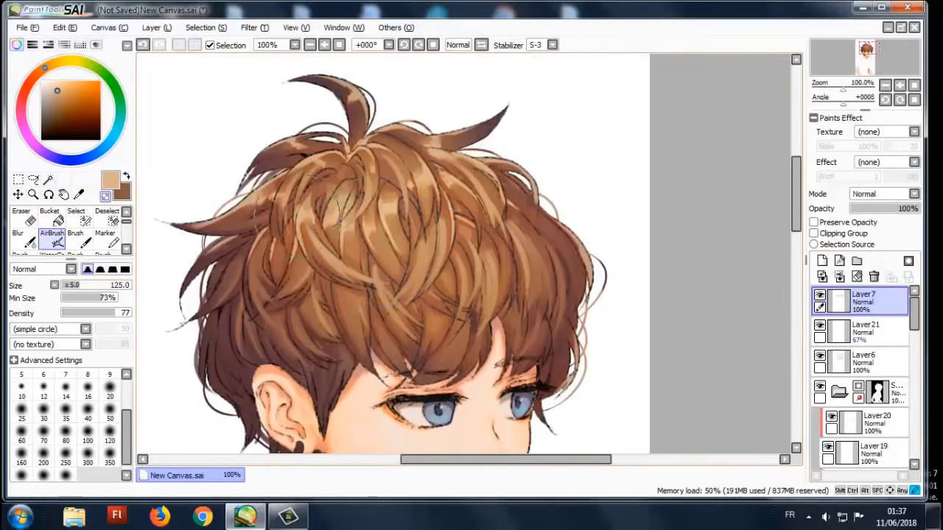
pyautogui.scroll(-3, 451, 84)
pyautogui.scroll(1, 451, 84)
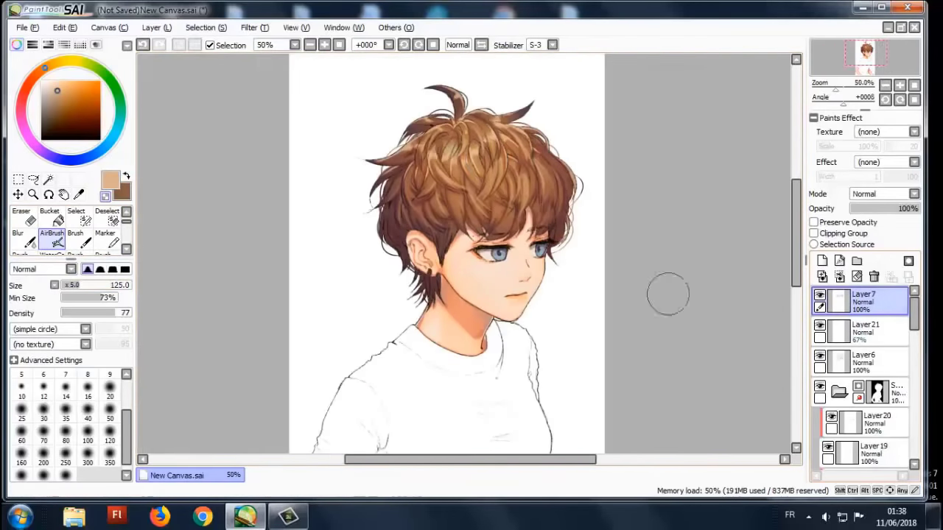
# - Paint dark brown strands around the ear and nape on Layer7 with the Brush at size 10
pyautogui.scroll(3, 668, 290)
pyautogui.press('alt')
pyautogui.keyDown('alt'); pyautogui.click(389, 247); pyautogui.keyUp('alt')
pyautogui.scroll(1, 389, 247)
pyautogui.scroll(-3, 484, 212)
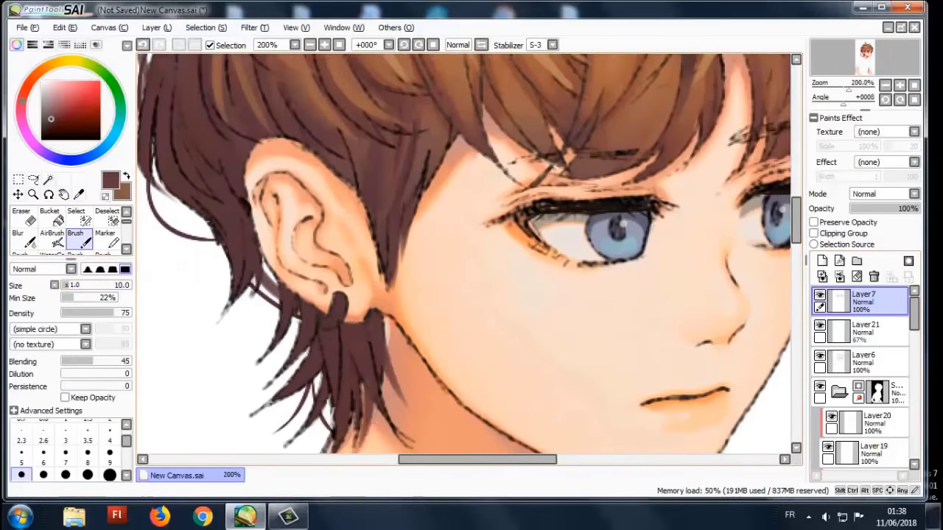
pyautogui.scroll(3, 486, 218)
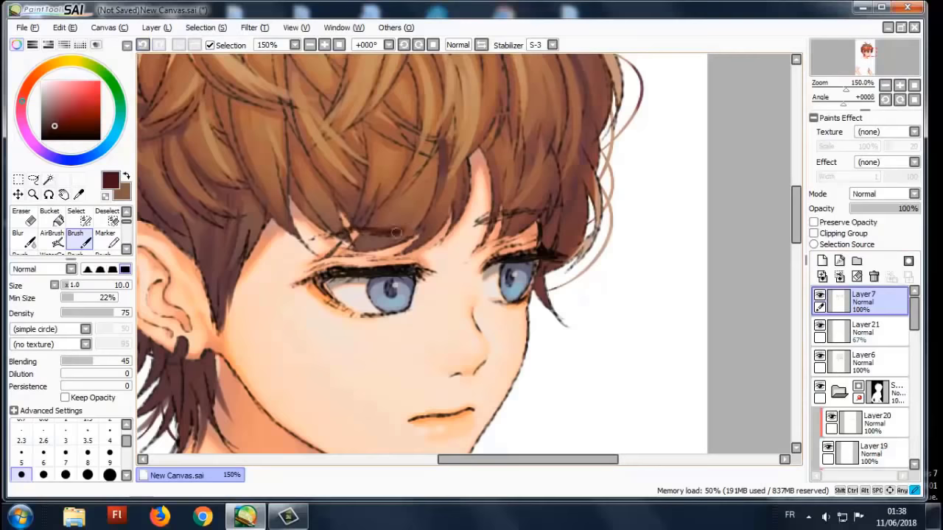
# - Redraw both eyebrows in dark maroon on Layer7 using the Pen at size 3.4
pyautogui.scroll(-2, 391, 233)
pyautogui.scroll(3, 391, 233)
pyautogui.scroll(1, 67, 228)
pyautogui.click(45, 216)
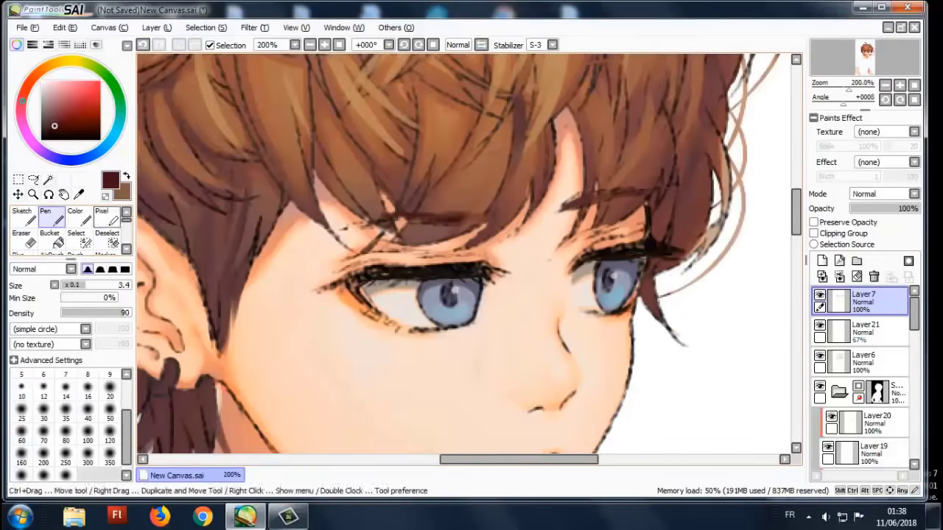
pyautogui.scroll(-5, 470, 258)
pyautogui.scroll(3, 457, 236)
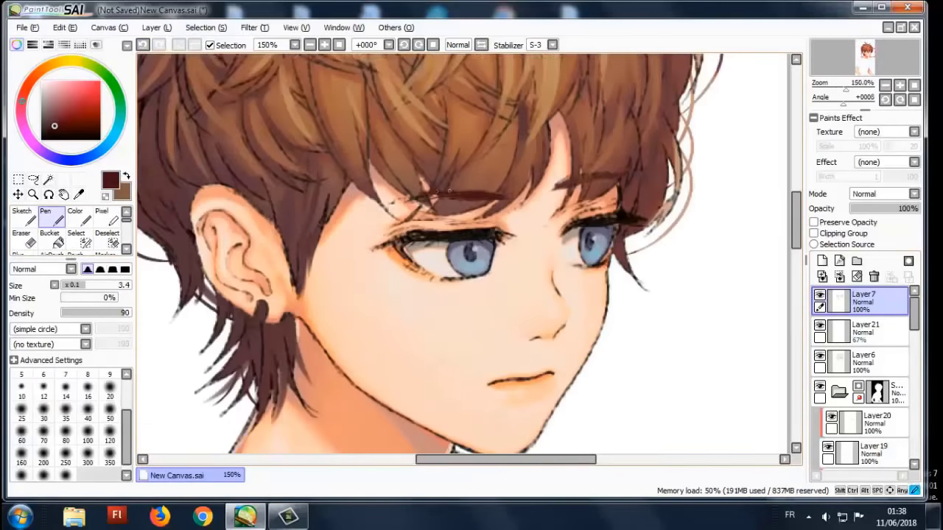
# - Add a layer above Layer29 and paint the earring in light grey tones with the Pen at size 3.4
pyautogui.scroll(-3, 457, 236)
pyautogui.scroll(1, 469, 257)
pyautogui.scroll(-5, 865, 369)
pyautogui.click(870, 405)
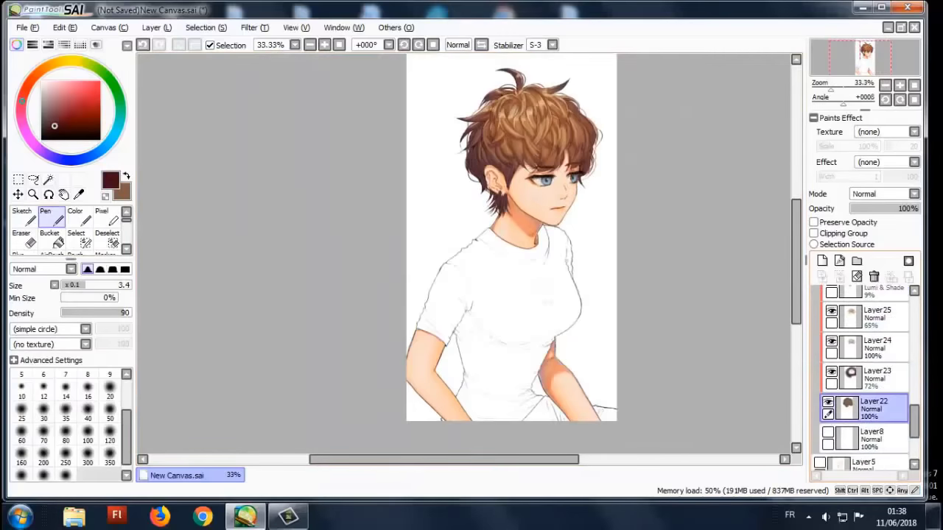
pyautogui.scroll(6, 184, 172)
pyautogui.scroll(2, 310, 190)
pyautogui.keyDown('ctrl'); pyautogui.keyDown('shift'); pyautogui.click(592, 225); pyautogui.keyUp('shift'); pyautogui.keyUp('ctrl')
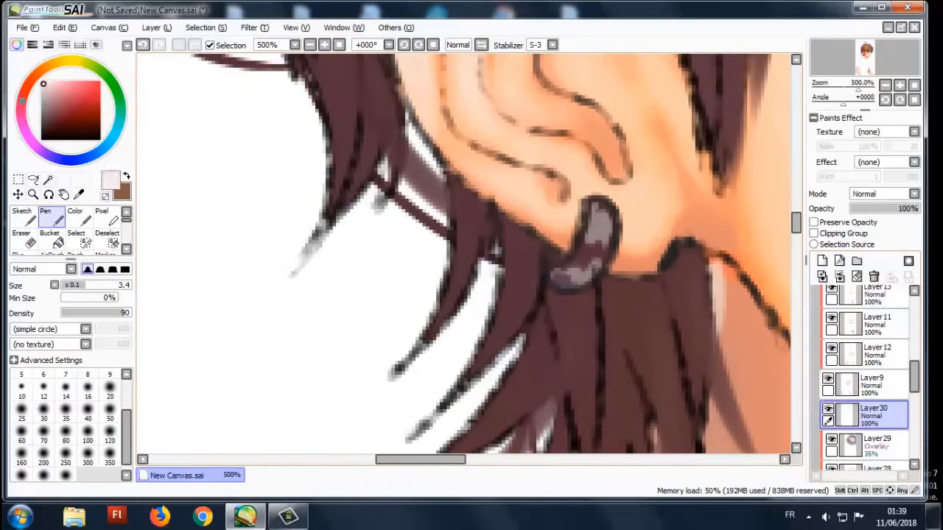
pyautogui.scroll(-8, 563, 237)
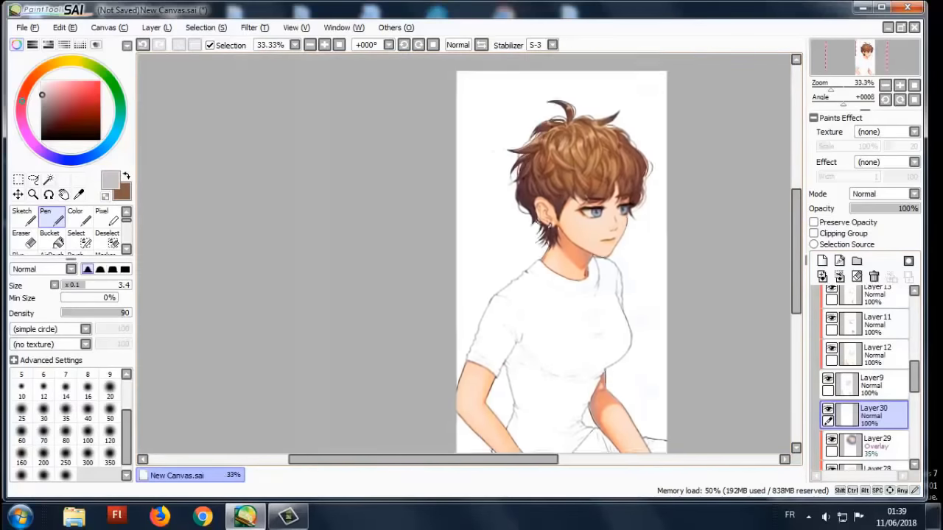
# - Add a layer below Layer22 and fill the T-shirt with light orange-yellow using the Bucket
pyautogui.keyDown('ctrl'); pyautogui.keyDown('shift'); pyautogui.click(562, 238); pyautogui.keyUp('shift'); pyautogui.keyUp('ctrl')
pyautogui.hotkey('ctrl', 'shift', 'n')
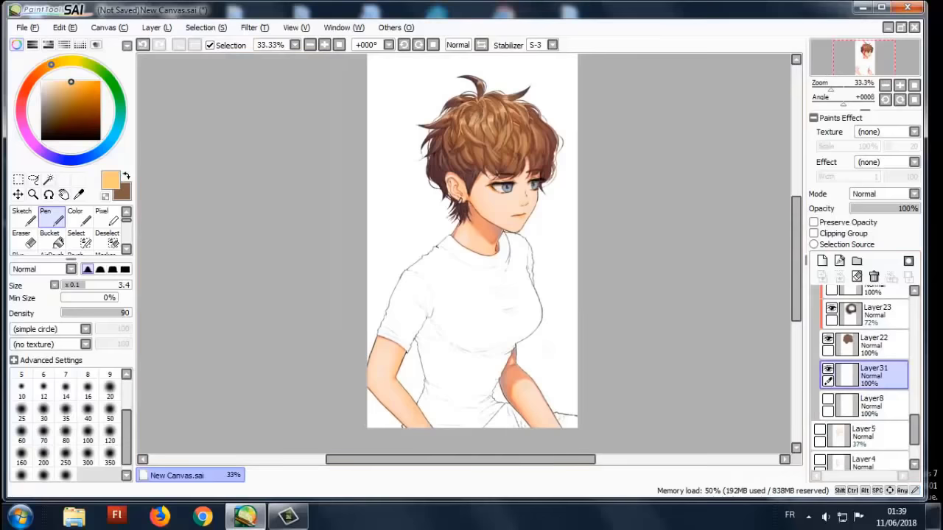
pyautogui.press('g')
pyautogui.click(472, 309)
# - Fill the gaps in the lower T-shirt and waist edges with the light orange-yellow on Layer31, using the Pen at size 8.3
pyautogui.scroll(5, 465, 251)
pyautogui.press('n')
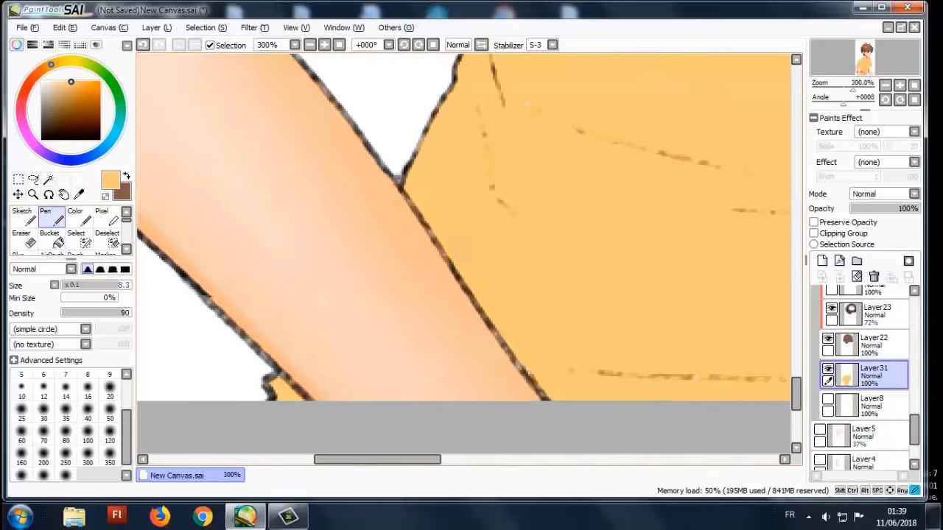
pyautogui.scroll(-3, 367, 142)
pyautogui.scroll(3, 367, 142)
pyautogui.scroll(-3, 288, 415)
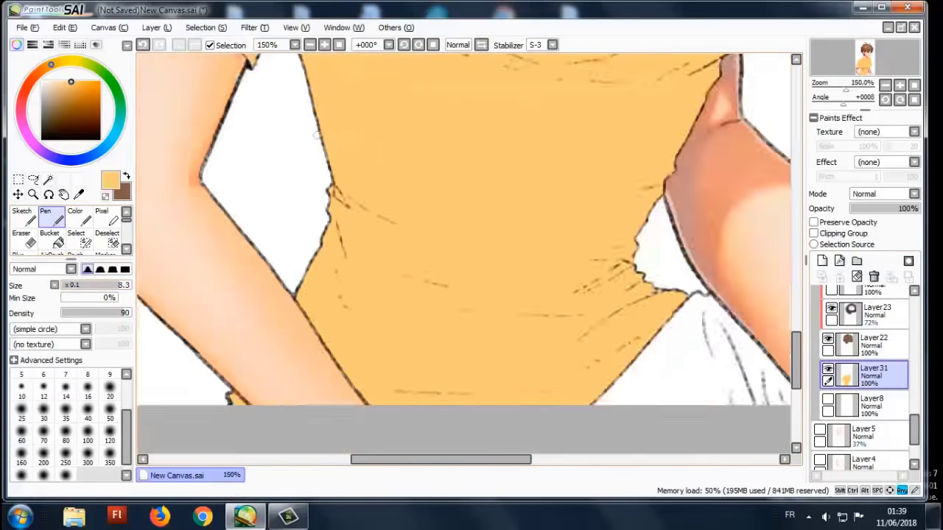
pyautogui.scroll(2, 289, 415)
pyautogui.scroll(-3, 763, 267)
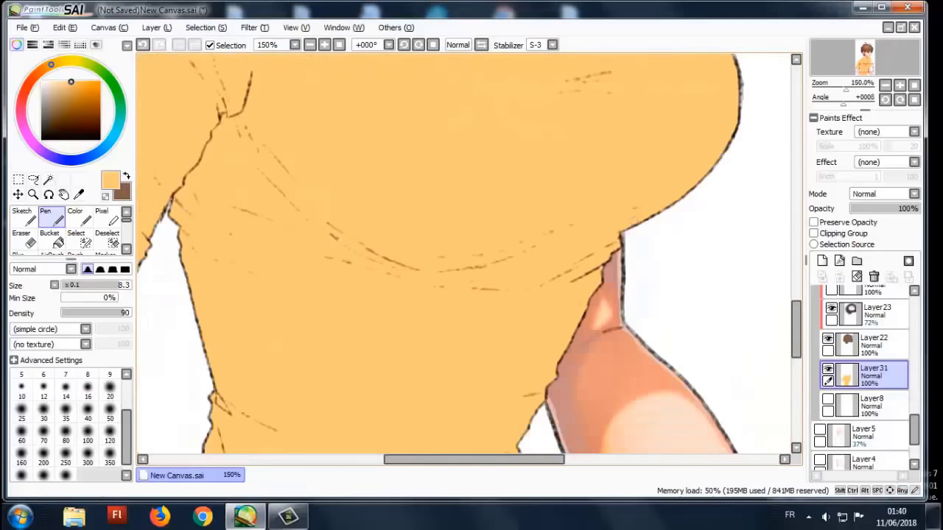
pyautogui.scroll(2, 764, 267)
pyautogui.scroll(-3, 465, 254)
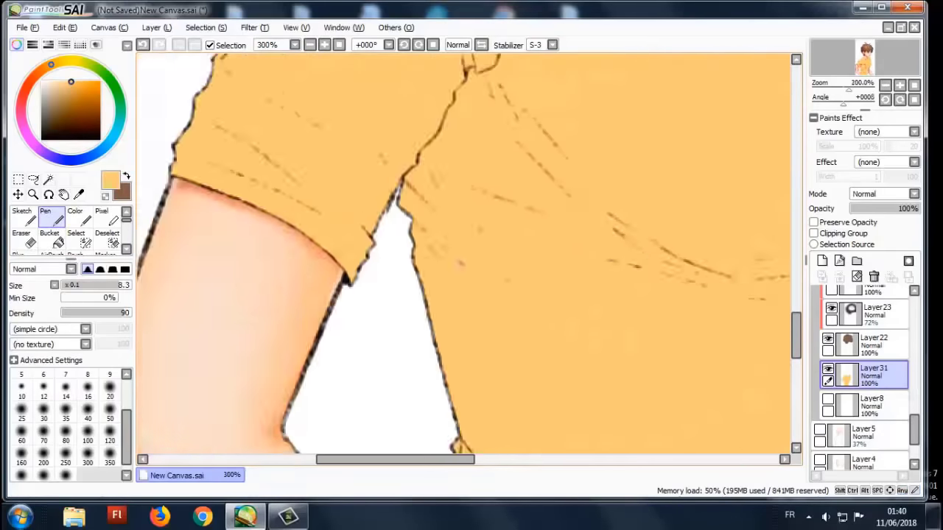
# - Fill the remaining gaps along the sleeve, shoulders and collar on Layer31 with the Pen at size 8.3
pyautogui.scroll(3, 464, 254)
pyautogui.scroll(-2, 464, 254)
pyautogui.scroll(3, 464, 254)
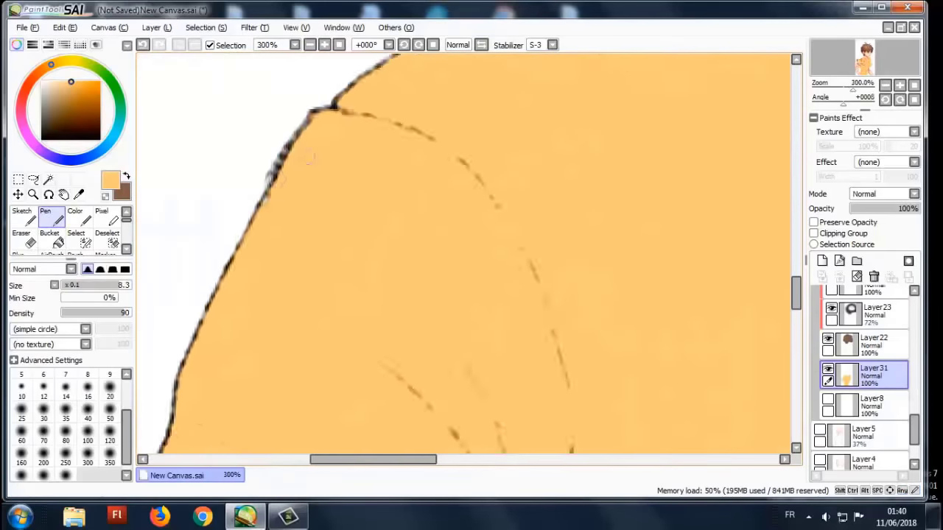
pyautogui.scroll(-3, 464, 254)
pyautogui.scroll(3, 464, 254)
pyautogui.scroll(-3, 549, 73)
pyautogui.scroll(5, 549, 74)
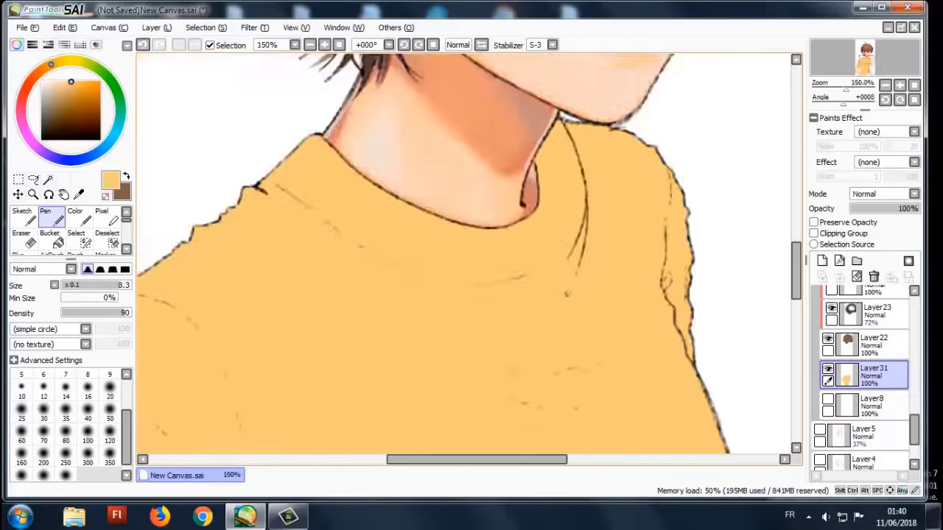
pyautogui.scroll(-3, 468, 254)
pyautogui.scroll(2, 469, 255)
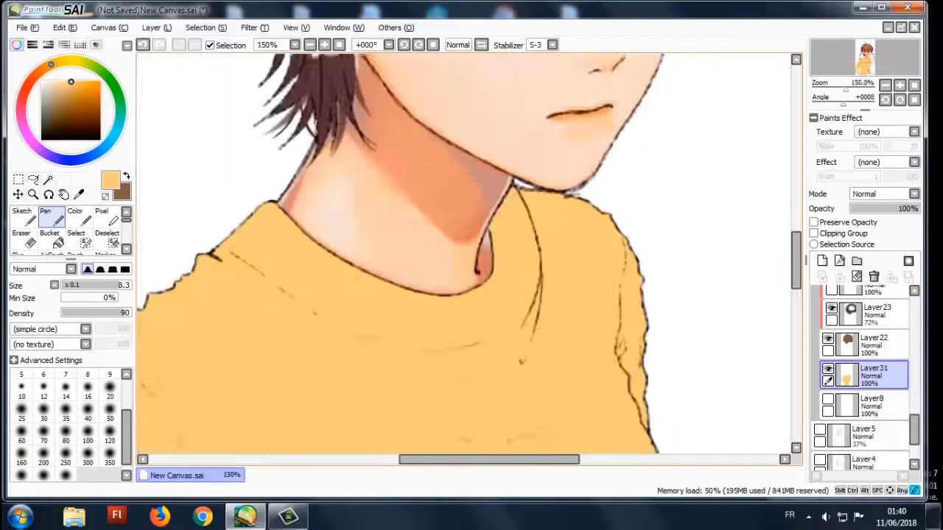
pyautogui.scroll(-4, 468, 255)
pyautogui.scroll(1, 469, 254)
# - Add a layer clipped to Layer31 and airbrush soft orange shading under the chest, on the sleeve and across the waist
pyautogui.click(822, 261)
pyautogui.click(814, 233)
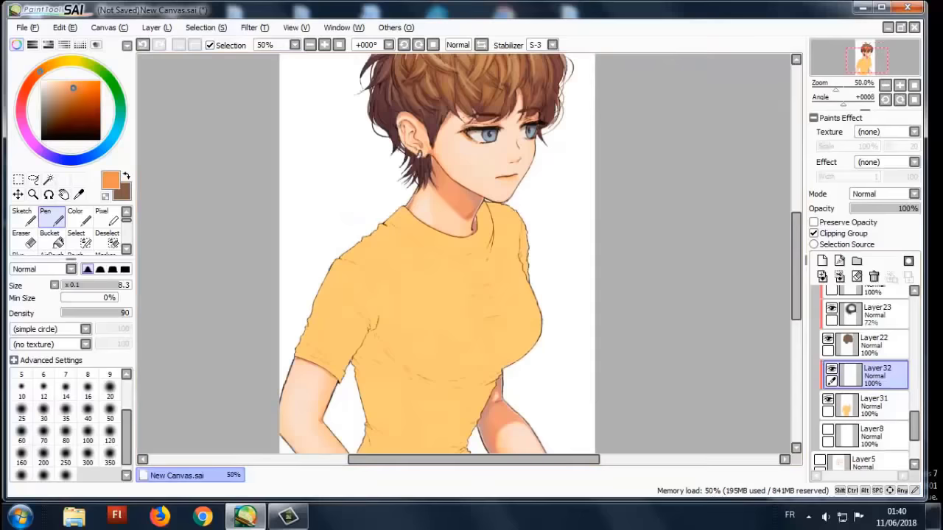
pyautogui.press('v')
pyautogui.scroll(-1, 340, 234)
pyautogui.scroll(1, 551, 221)
pyautogui.moveTo(589, 221)
pyautogui.mouseDown()
pyautogui.moveTo(435, 331)
pyautogui.moveTo(442, 354)
pyautogui.mouseUp()
pyautogui.moveTo(420, 295); pyautogui.dragTo(376, 391)
pyautogui.moveTo(515, 361); pyautogui.dragTo(486, 442)
# - Adjust the AirBrush size and soften the T-shirt's orange shading with the transparent colour at size 210
pyautogui.press(']')
pyautogui.press(']')
pyautogui.press(']')
pyautogui.press(']')
pyautogui.press(']')
pyautogui.press(']')
pyautogui.press('[')
pyautogui.press('[')
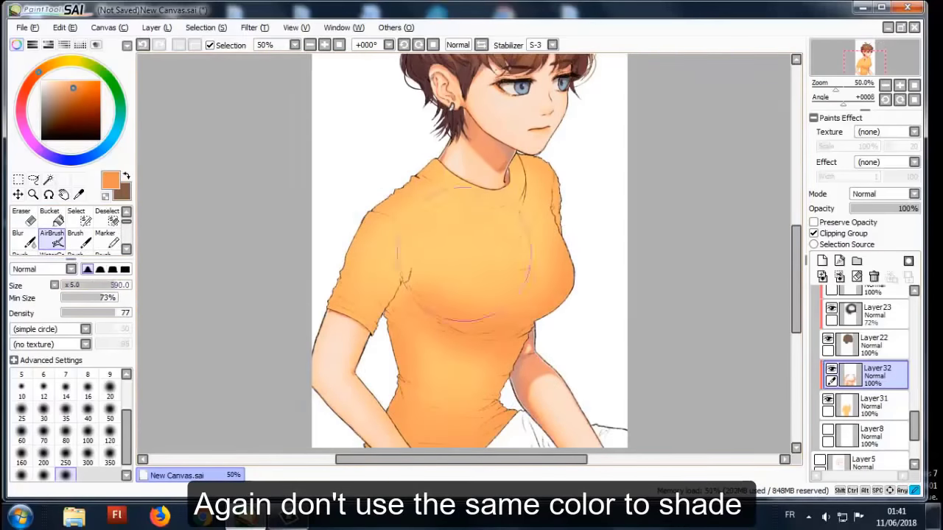
pyautogui.scroll(1, 350, 352)
pyautogui.scroll(-2, 354, 354)
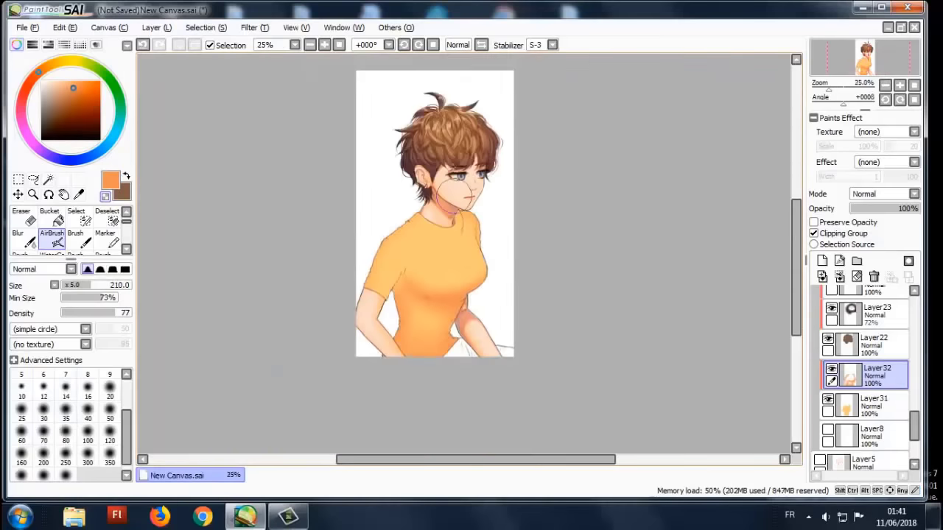
pyautogui.scroll(1, 359, 360)
pyautogui.scroll(2, 357, 361)
pyautogui.scroll(-1, 66, 232)
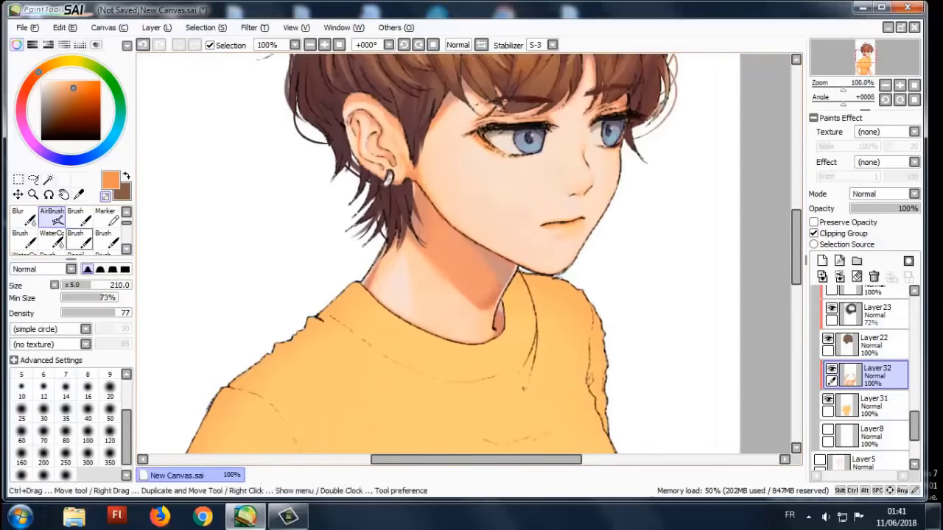
# - Paint orange shadows on the far shoulder, along the collar and at the near shoulder with the Brush at sizes 30 and 15
pyautogui.click(20, 239)
pyautogui.moveTo(551, 280)
pyautogui.mouseDown()
pyautogui.moveTo(524, 294)
pyautogui.moveTo(464, 236)
pyautogui.mouseUp()
pyautogui.moveTo(544, 290); pyautogui.dragTo(463, 254)
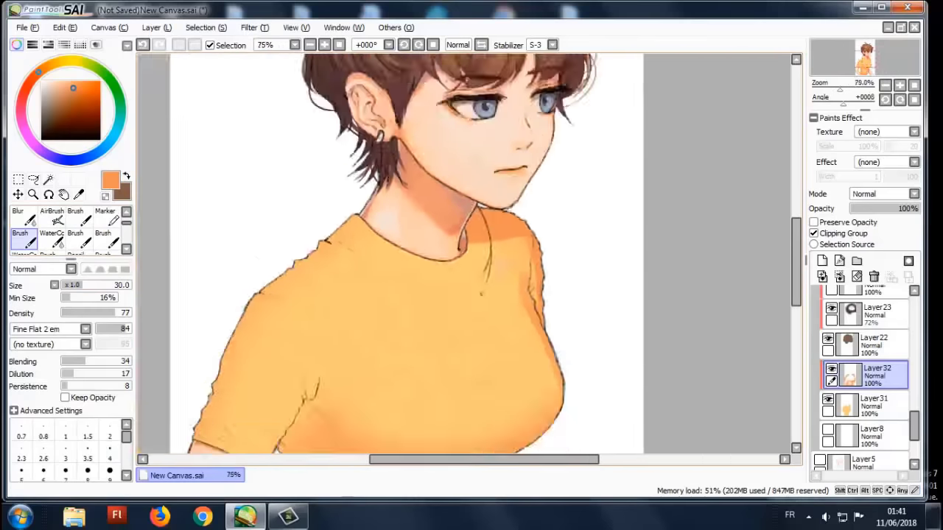
pyautogui.scroll(2, 463, 253)
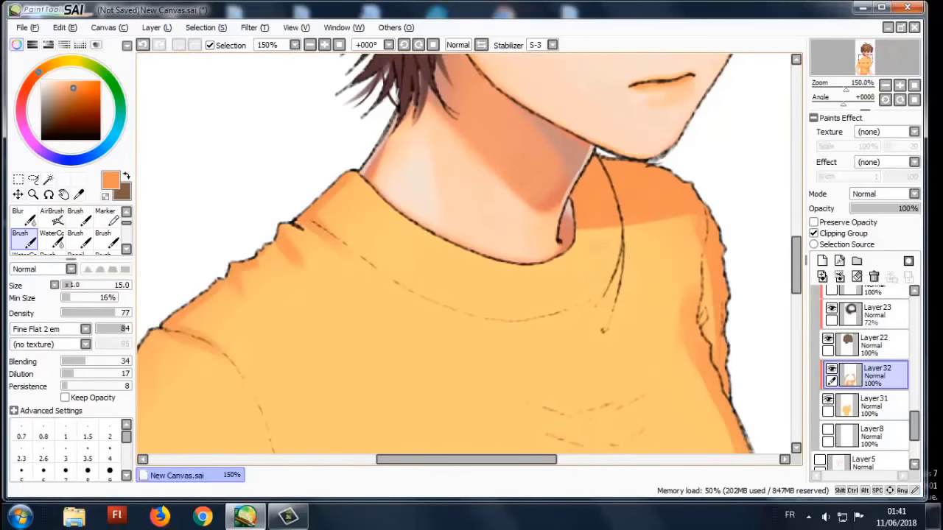
pyautogui.moveTo(293, 221); pyautogui.dragTo(293, 74)
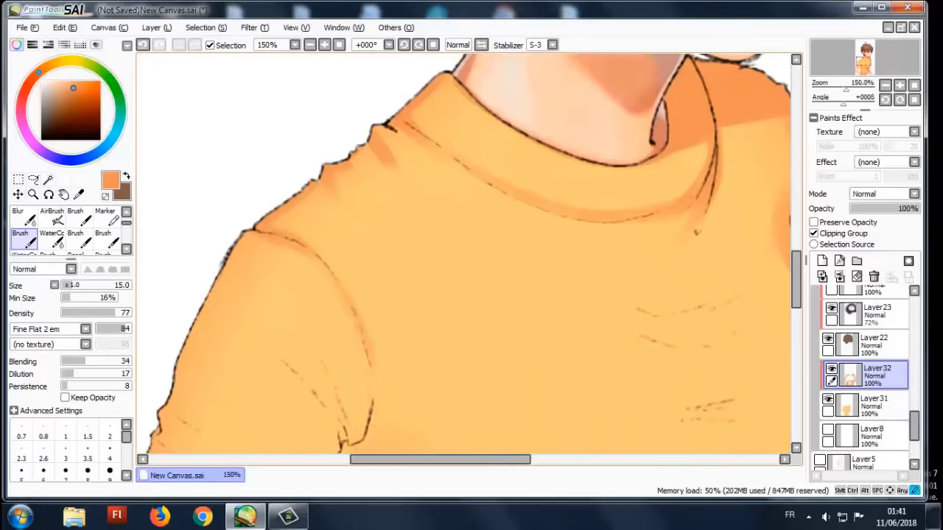
# - Paint orange fold strokes on the near sleeve and armpit with the Brush at size 15
pyautogui.scroll(-2, 368, 221)
pyautogui.scroll(2, 443, 221)
pyautogui.moveTo(442, 254); pyautogui.dragTo(501, 369)
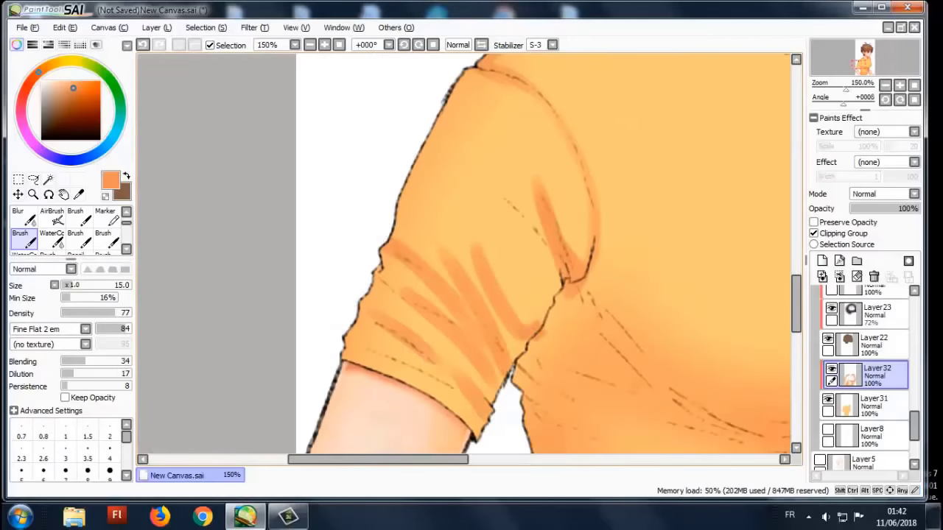
# - Paint orange folds under the chest and across the waist on Layer32 with the Brush at size 23
pyautogui.scroll(-2, 524, 292)
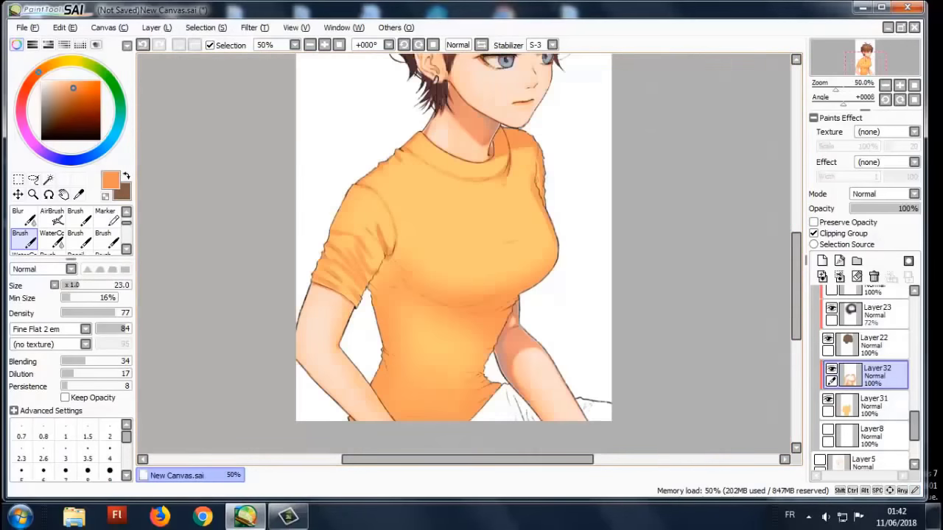
pyautogui.scroll(1, 498, 290)
pyautogui.moveTo(361, 219); pyautogui.dragTo(352, 286)
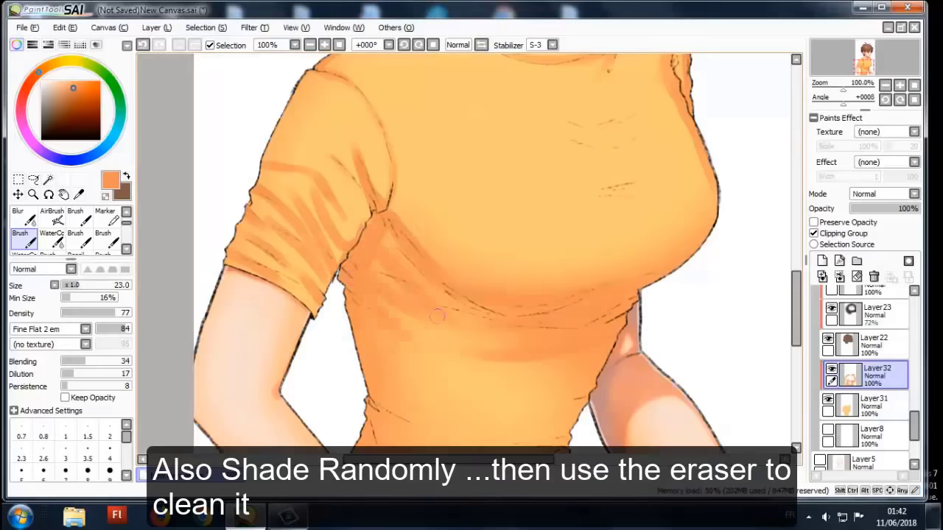
pyautogui.moveTo(437, 315); pyautogui.dragTo(407, 224)
pyautogui.moveTo(361, 317)
pyautogui.mouseDown()
pyautogui.moveTo(545, 338)
pyautogui.moveTo(381, 349)
pyautogui.moveTo(413, 396)
pyautogui.moveTo(580, 384)
pyautogui.mouseUp()
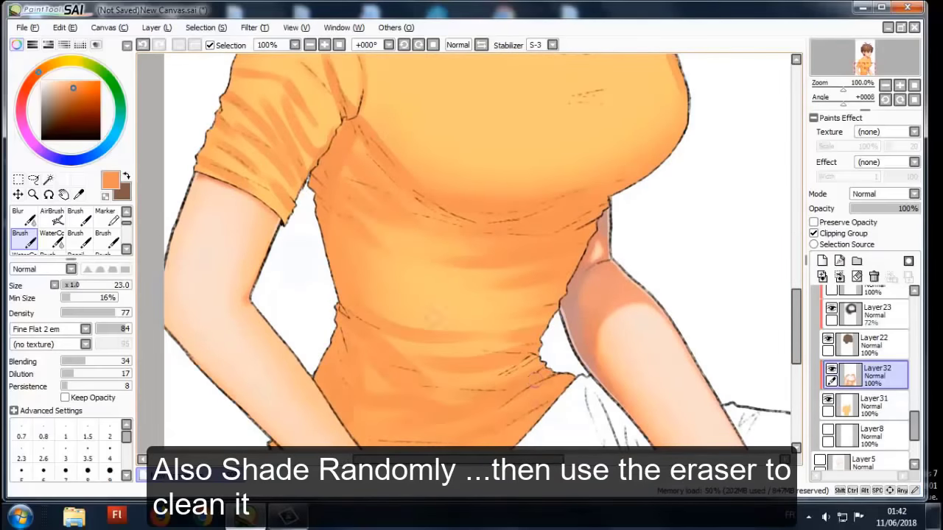
# - Clean up and sharpen the near sleeve's folds with the transparent Brush at size 13
pyautogui.scroll(-2, 431, 315)
pyautogui.scroll(3, 461, 251)
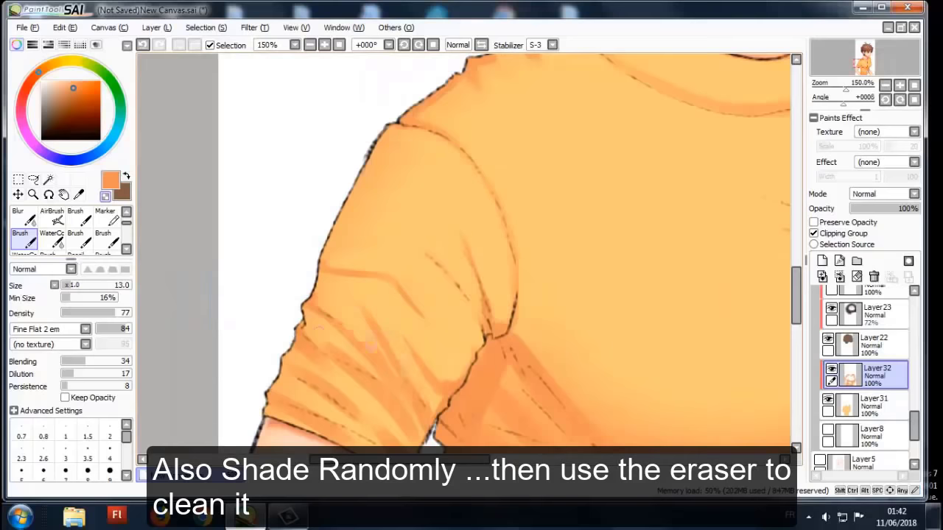
pyautogui.moveTo(326, 370); pyautogui.dragTo(320, 303)
pyautogui.scroll(-2, 384, 278)
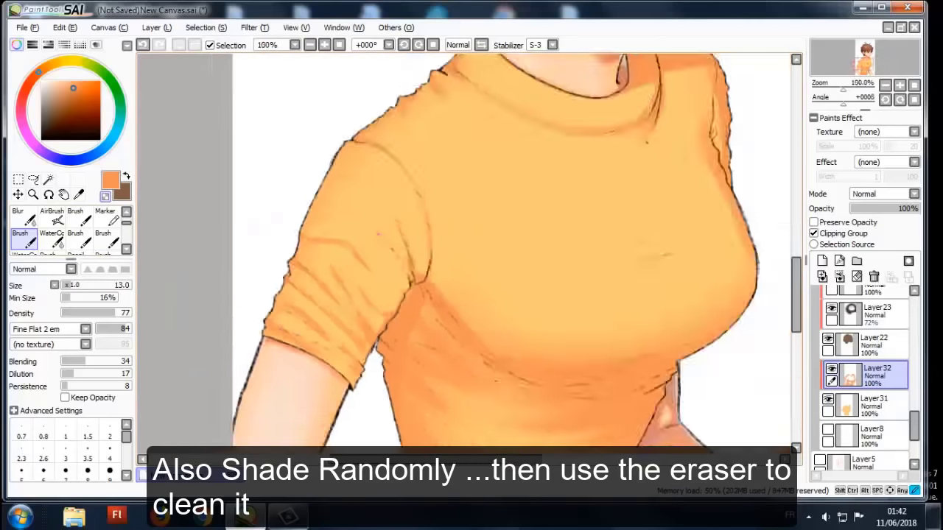
pyautogui.scroll(2, 384, 278)
pyautogui.scroll(-2, 239, 267)
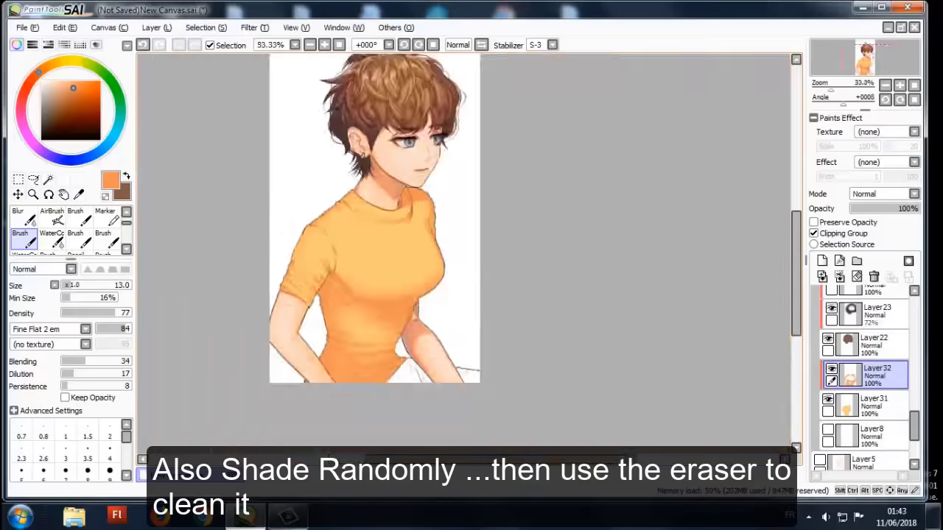
# - Refine the shading along the collar, far shoulder and outer chest edge with the transparent Brush at size 13
pyautogui.scroll(2, 283, 255)
pyautogui.scroll(-2, 287, 251)
pyautogui.scroll(2, 290, 246)
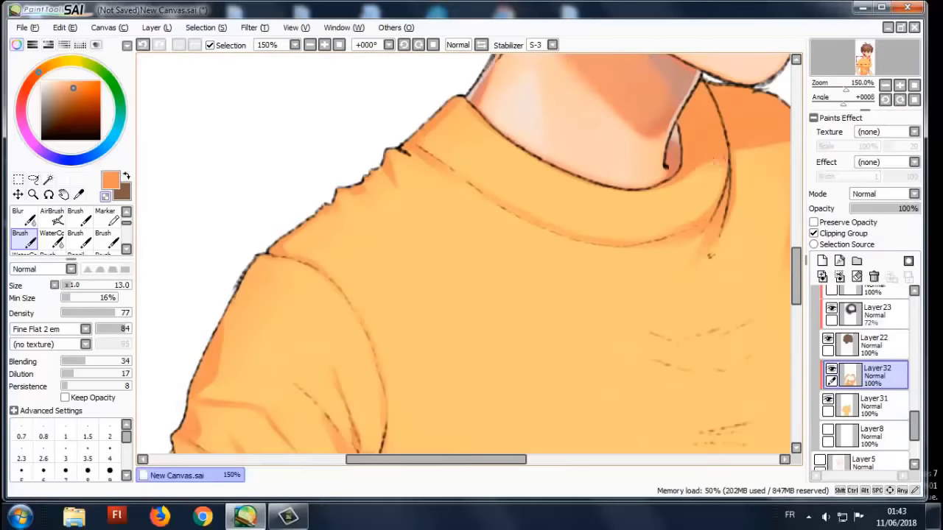
pyautogui.scroll(-2, 709, 256)
pyautogui.scroll(2, 518, 253)
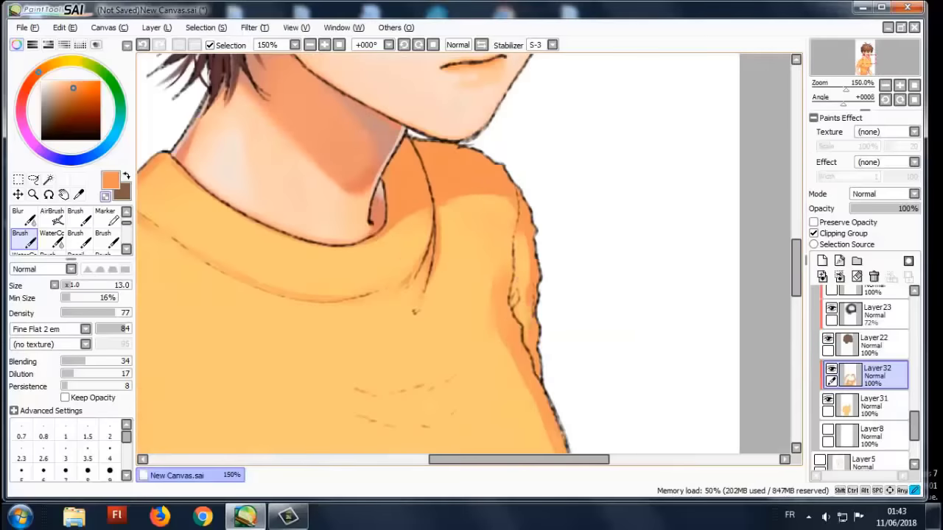
pyautogui.scroll(-2, 472, 254)
pyautogui.scroll(2, 519, 255)
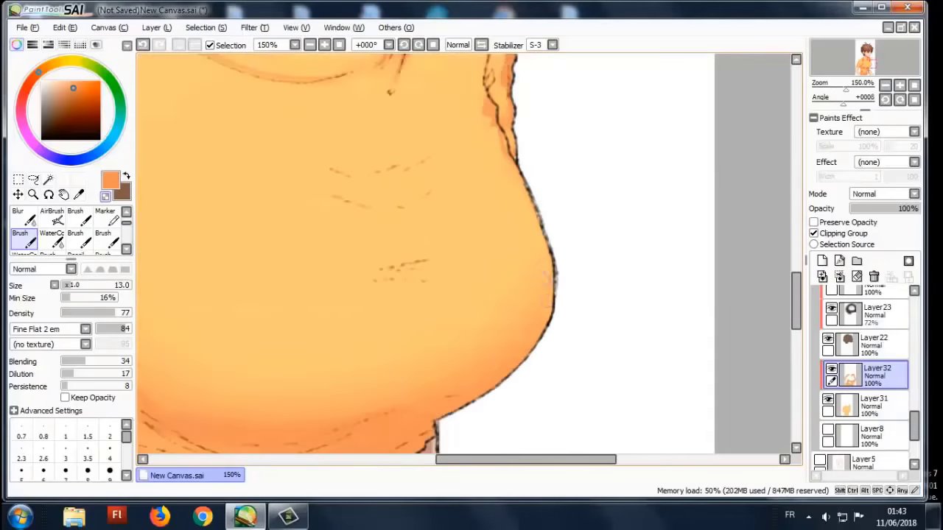
# - Carve the folds under the chest and across the waist into tapered shapes with the transparent Brush at sizes 13 and 9
pyautogui.scroll(-2, 378, 213)
pyautogui.scroll(2, 378, 213)
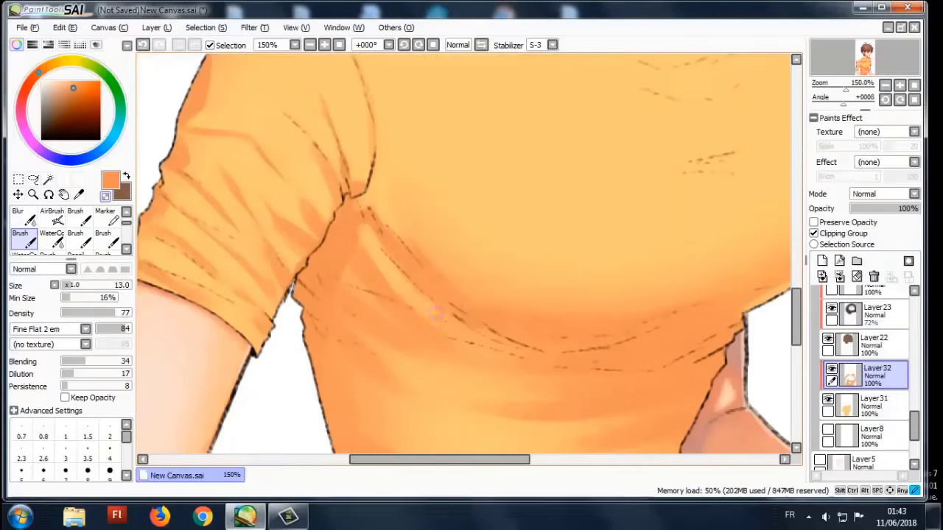
pyautogui.scroll(-2, 398, 280)
pyautogui.scroll(2, 324, 267)
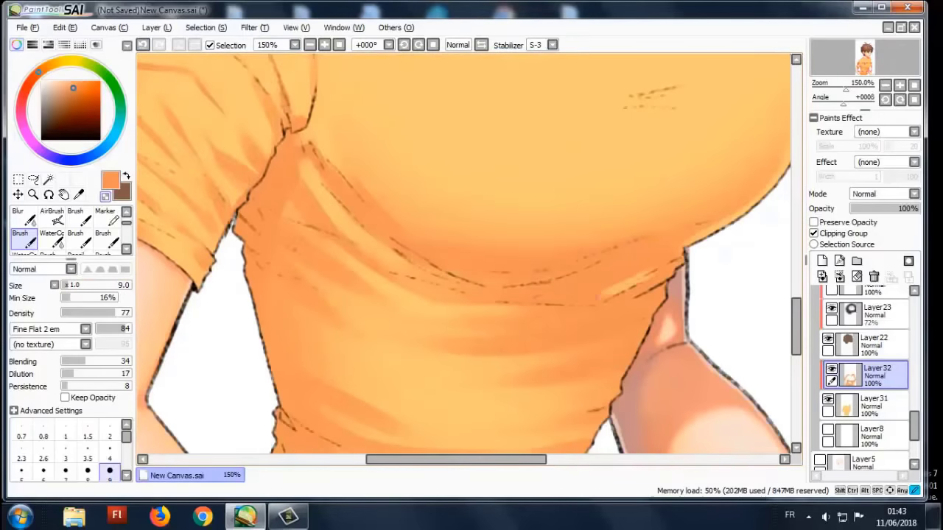
pyautogui.scroll(-2, 446, 350)
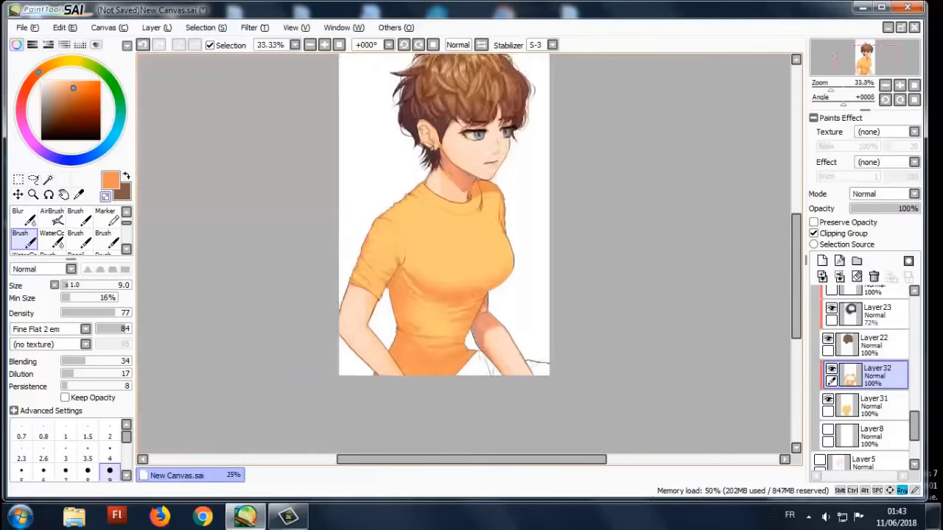
pyautogui.scroll(2, 380, 287)
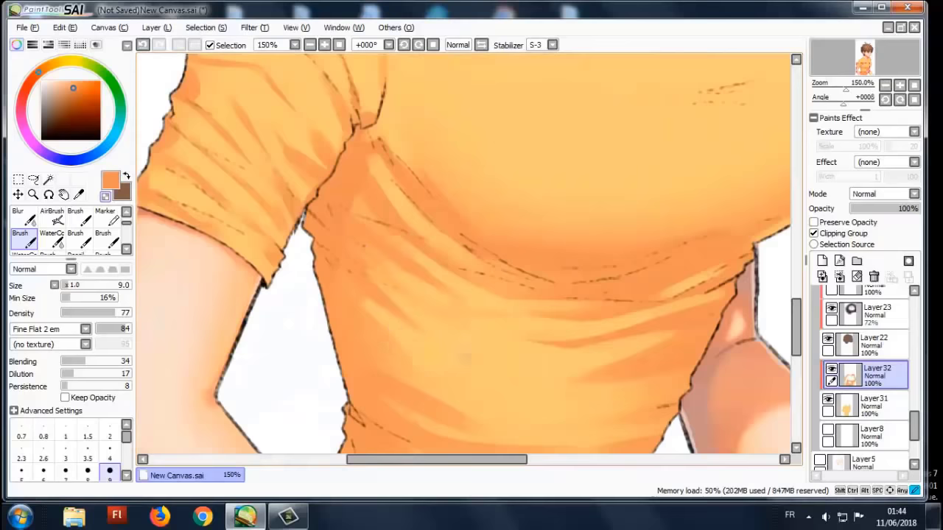
pyautogui.scroll(-2, 435, 387)
pyautogui.scroll(2, 411, 301)
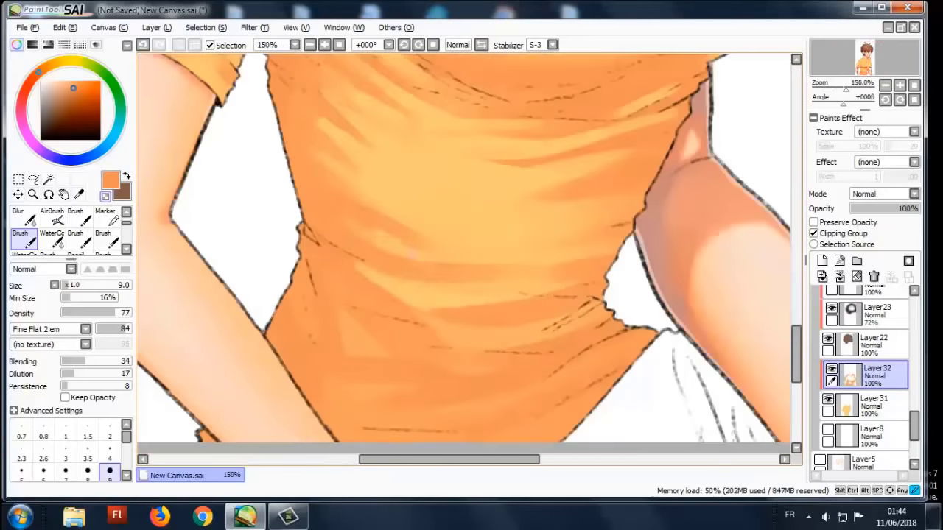
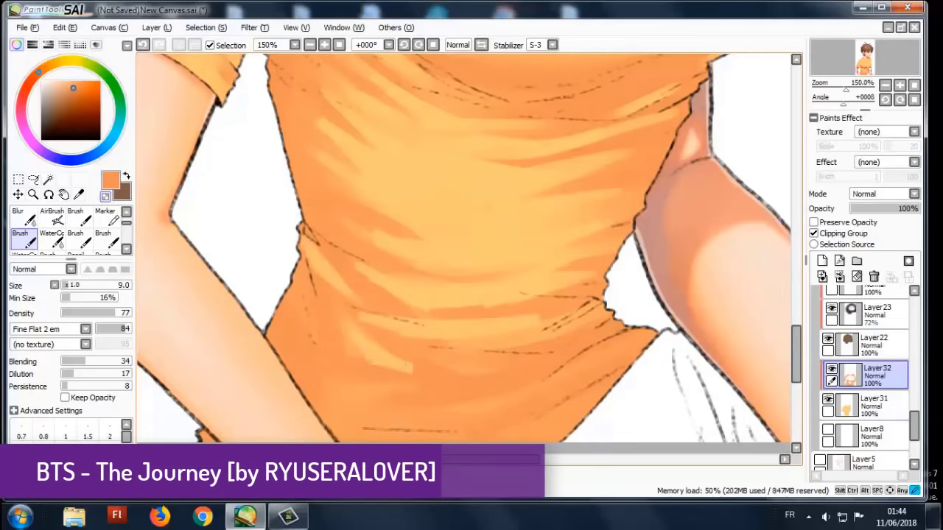
# - Blend the waist and chest underside shading with the AirBrush, reducing its size from 210 to 100 and 75
pyautogui.scroll(-2, 469, 249)
pyautogui.click(51, 216)
pyautogui.scroll(-1, 409, 302)
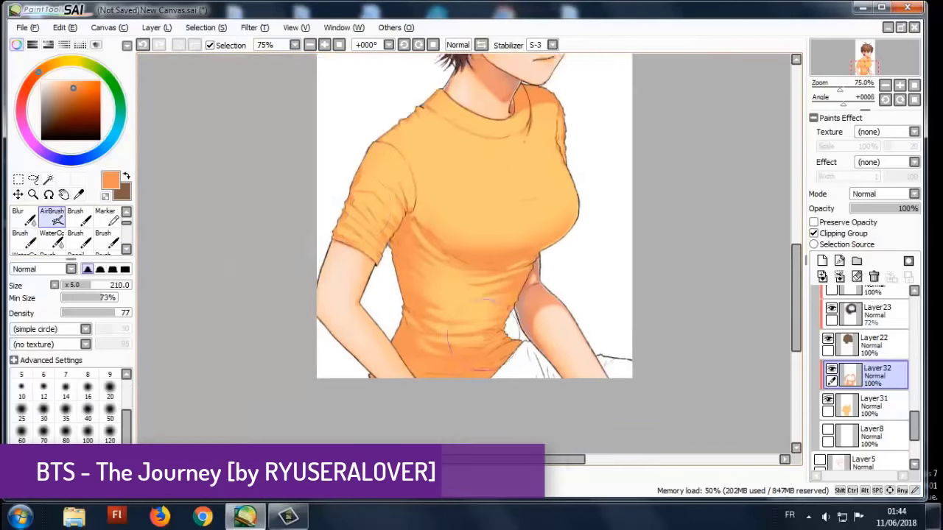
pyautogui.scroll(-1, 442, 280)
pyautogui.scroll(2, 464, 256)
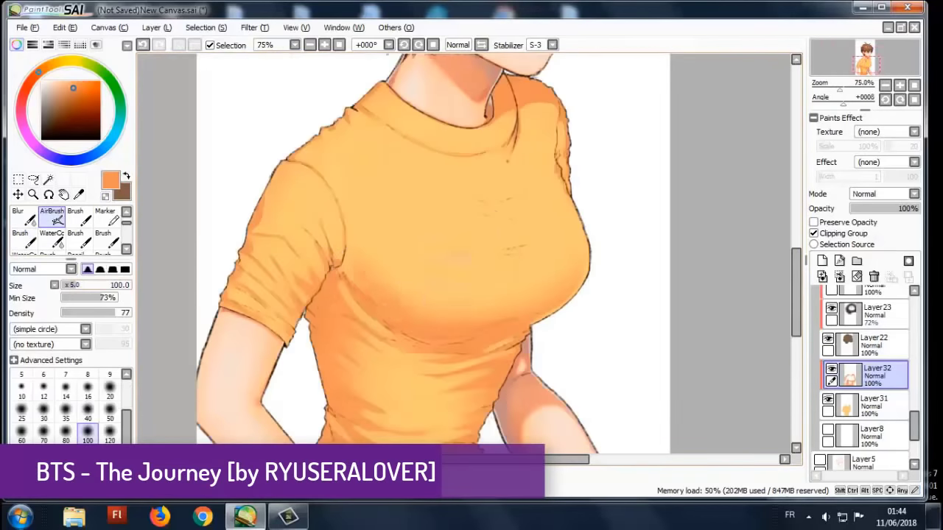
pyautogui.scroll(2, 458, 255)
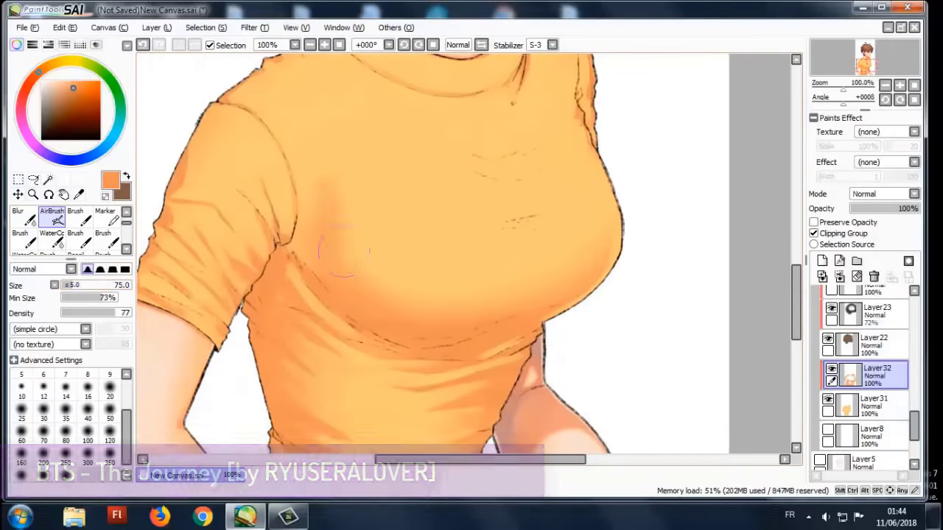
pyautogui.scroll(-1, 328, 210)
pyautogui.scroll(1, 318, 235)
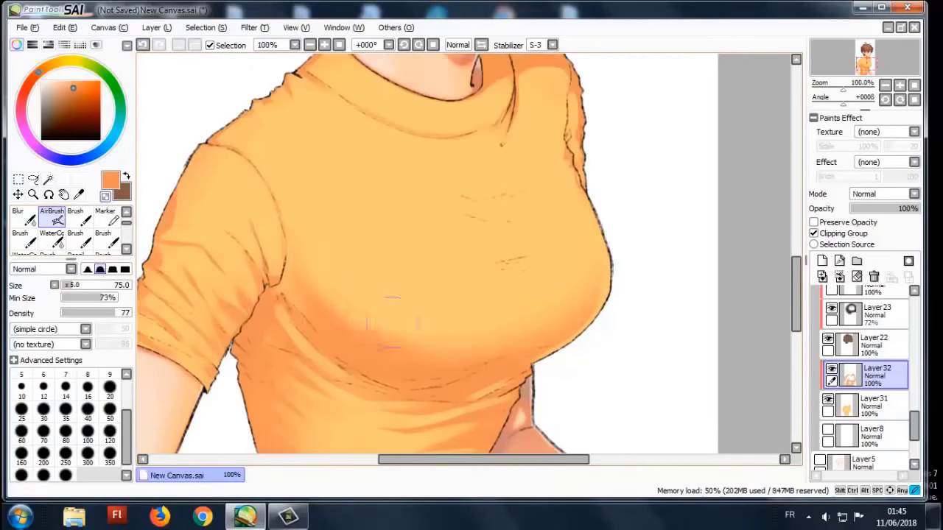
pyautogui.scroll(-2, 457, 280)
pyautogui.scroll(1, 333, 262)
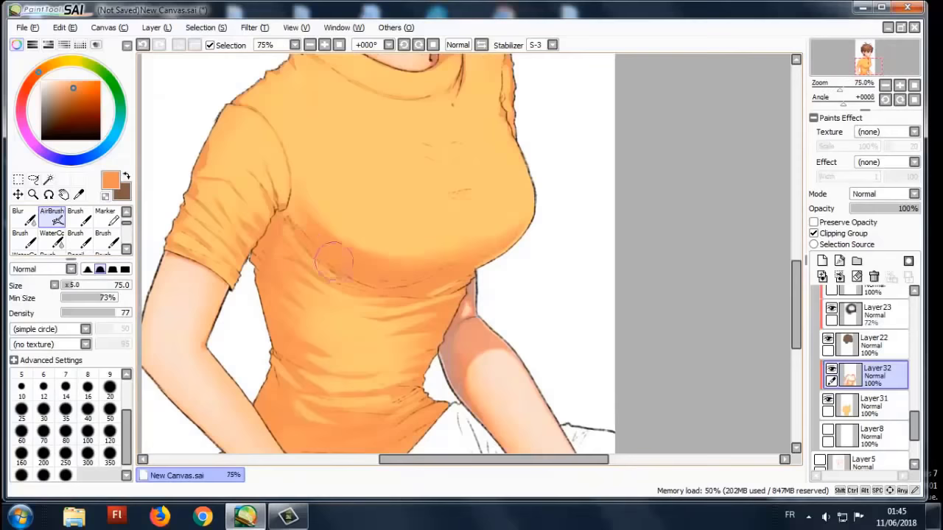
# - Examine the T-shirt's shading at the collar, near sleeve and chest, both close up and against the whole figure
pyautogui.scroll(-3, 330, 272)
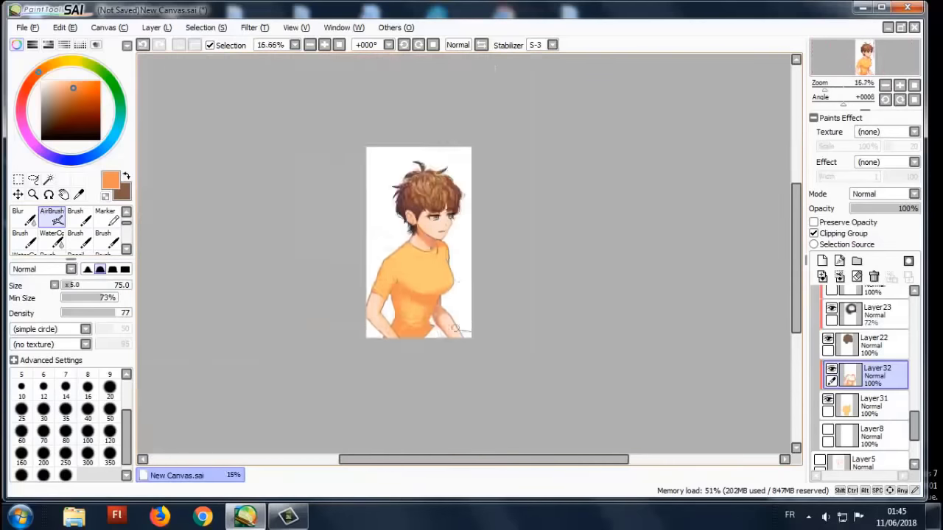
pyautogui.scroll(2, 420, 310)
pyautogui.scroll(-3, 501, 276)
pyautogui.press('b')
pyautogui.scroll(2, 325, 177)
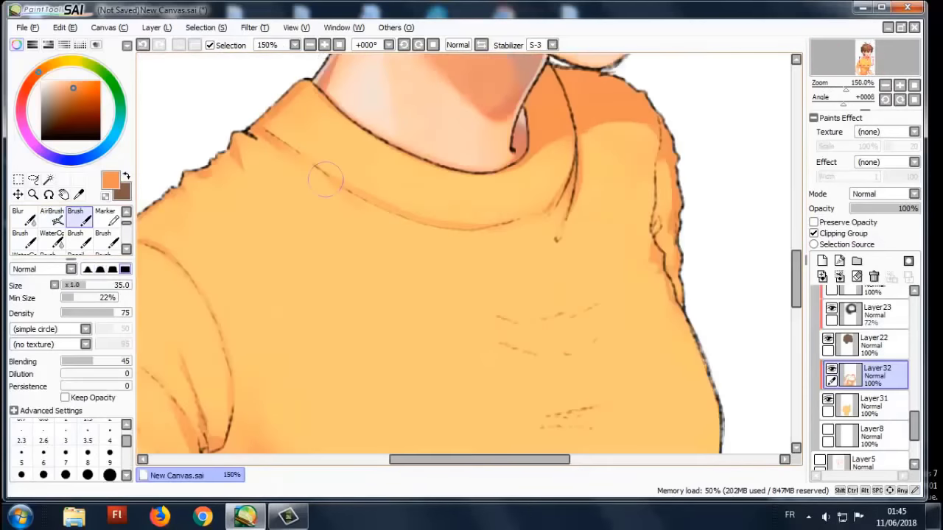
pyautogui.scroll(-5, 468, 258)
pyautogui.scroll(5, 469, 258)
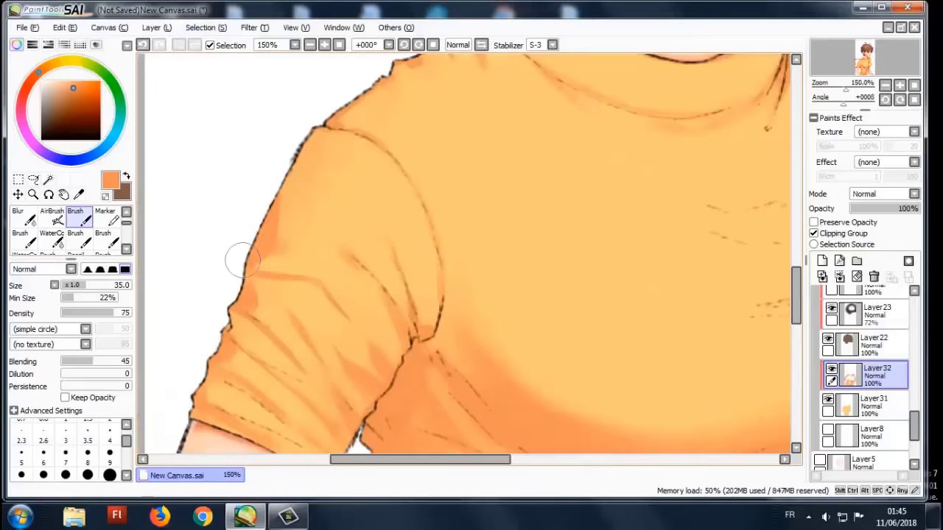
pyautogui.scroll(-6, 469, 258)
pyautogui.scroll(3, 469, 258)
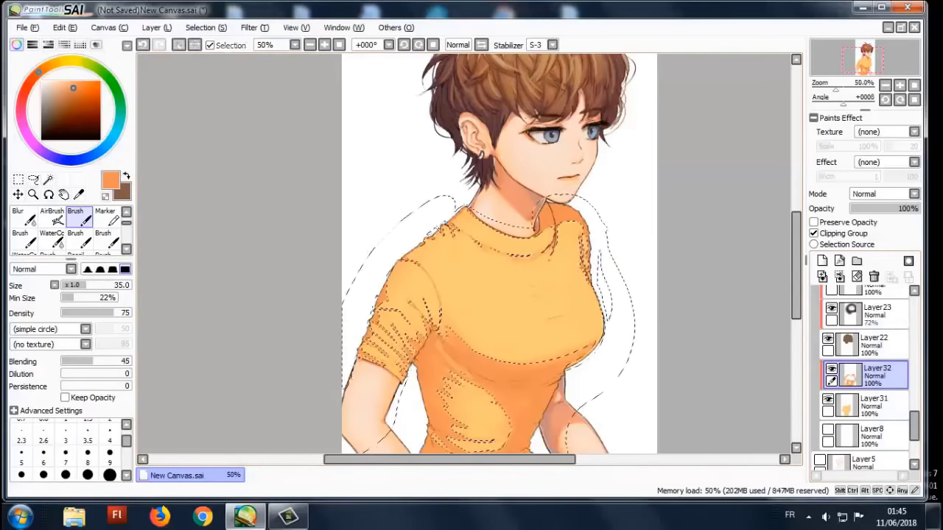
# - With the shirt shading selected, add a clipped Lumi & Shade layer and tint the shirt saturated orange with the AirBrush at sizes 310 and 500
pyautogui.hotkey('alt', 's')
pyautogui.press('Escape')
pyautogui.scroll(3, 598, 394)
pyautogui.click(822, 260)
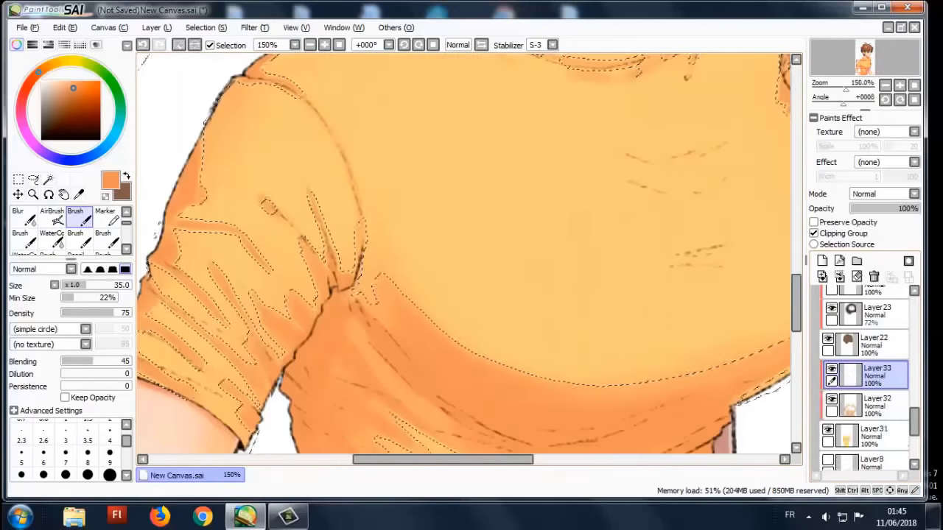
pyautogui.click(884, 194)
pyautogui.press('a')
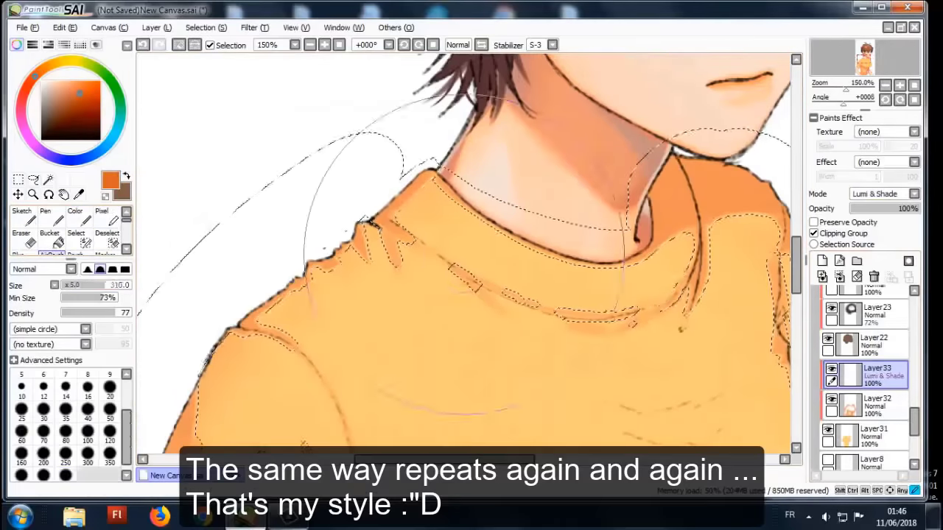
pyautogui.scroll(-3, 429, 333)
pyautogui.moveTo(294, 316); pyautogui.dragTo(309, 354)
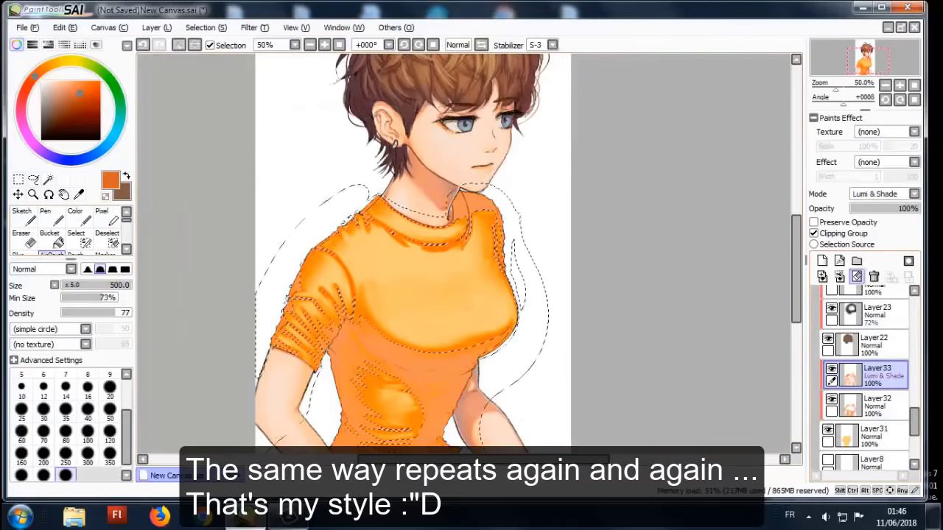
# - Reduce the Lumi & Shade layer's opacity to 12% and shift its hue by +6
pyautogui.scroll(-1, 413, 258)
pyautogui.scroll(2, 413, 258)
pyautogui.moveTo(914, 209); pyautogui.dragTo(872, 208)
pyautogui.scroll(-3, 758, 211)
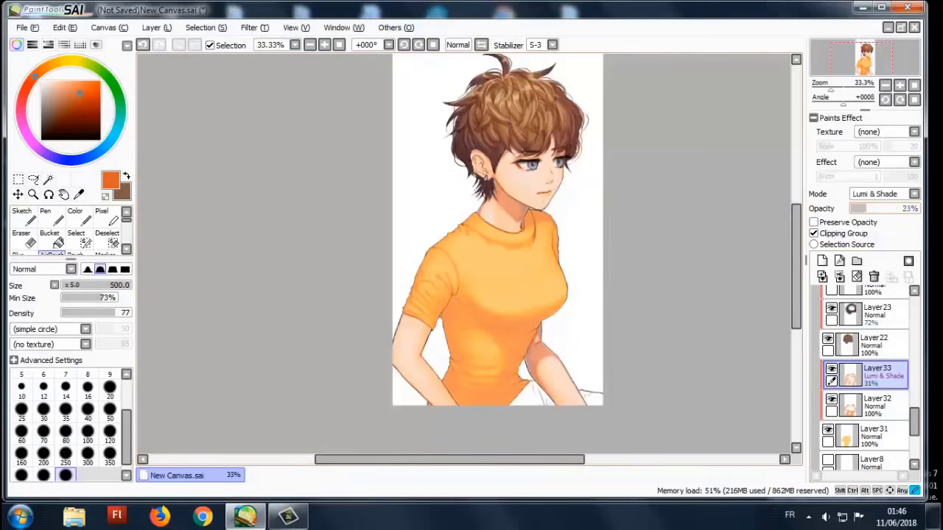
pyautogui.scroll(1, 471, 250)
pyautogui.hotkey('ctrl', 'u')
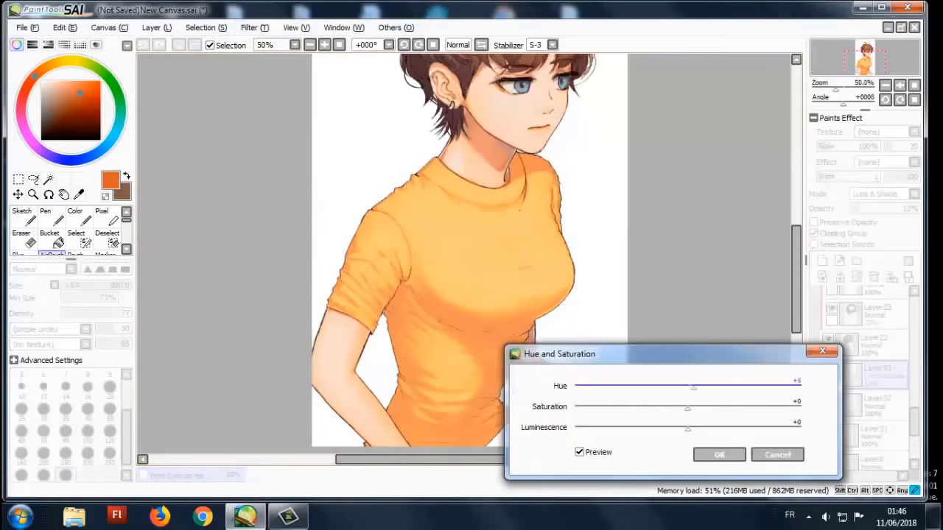
pyautogui.press('Return')
pyautogui.scroll(-2, 537, 248)
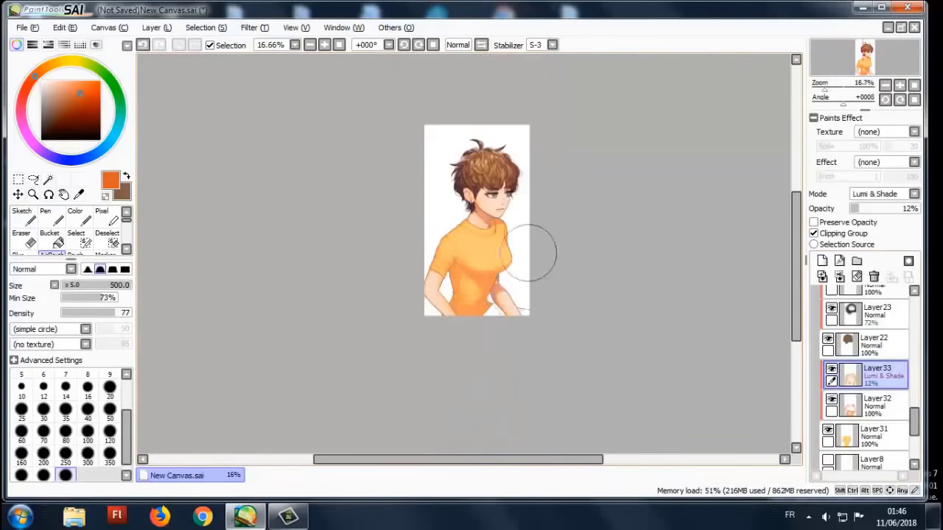
# - Airbrush bluish grey at size 210 into the selected shading on a new clipped Overlay layer, deselect, and lower the layer's opacity to 36%
pyautogui.scroll(1, 538, 248)
pyautogui.scroll(1, 465, 229)
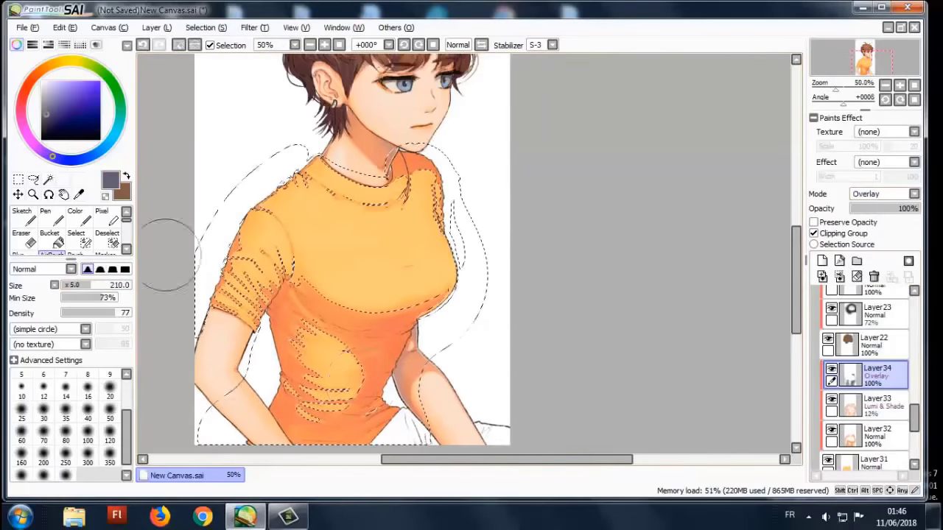
pyautogui.scroll(1, 471, 251)
pyautogui.hotkey('ctrl', 'd')
pyautogui.scroll(-3, 548, 223)
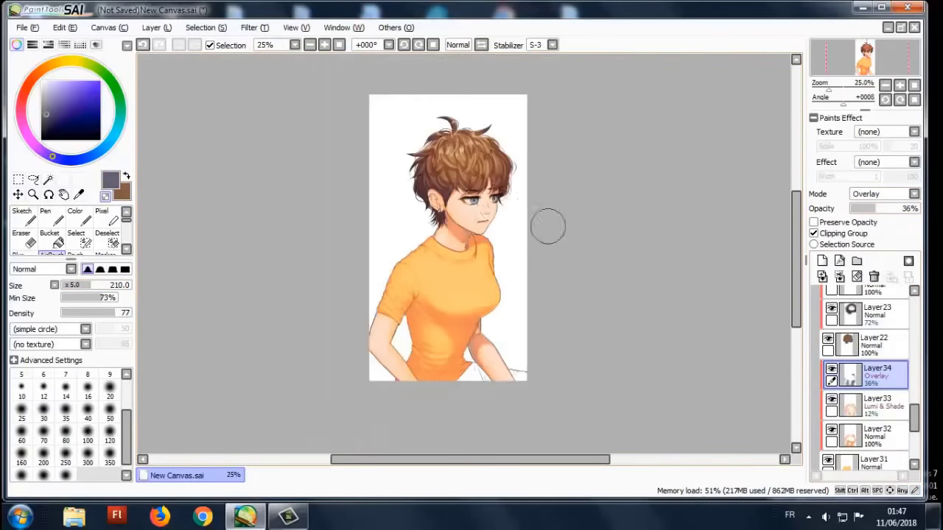
# - On a new clipped Normal layer, paint brownish-orange accents under the near armpit with the Fine Flat 2 em Brush at size 10
pyautogui.scroll(3, 548, 224)
pyautogui.scroll(-1, 411, 269)
pyautogui.scroll(3, 411, 269)
pyautogui.hotkey('ctrl', 'shift', 'n')
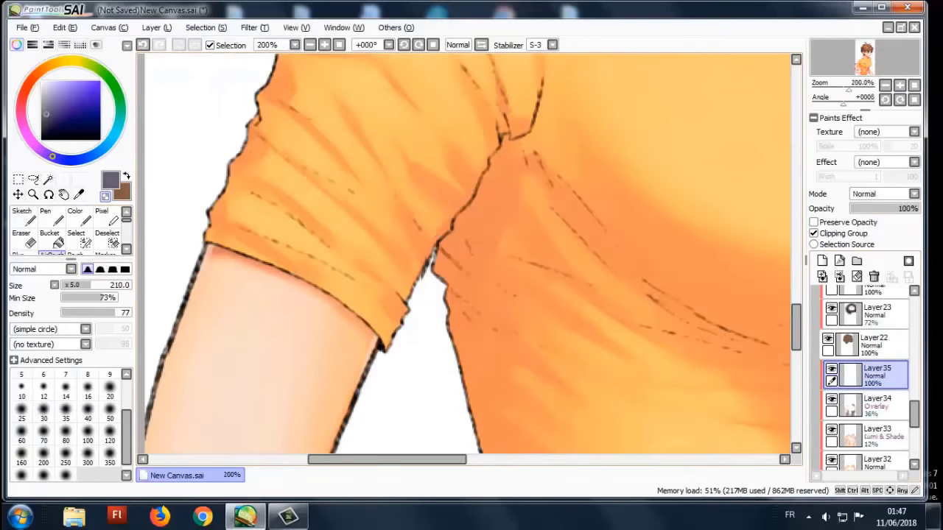
pyautogui.keyDown('alt'); pyautogui.click(411, 269); pyautogui.keyUp('alt')
pyautogui.press('b')
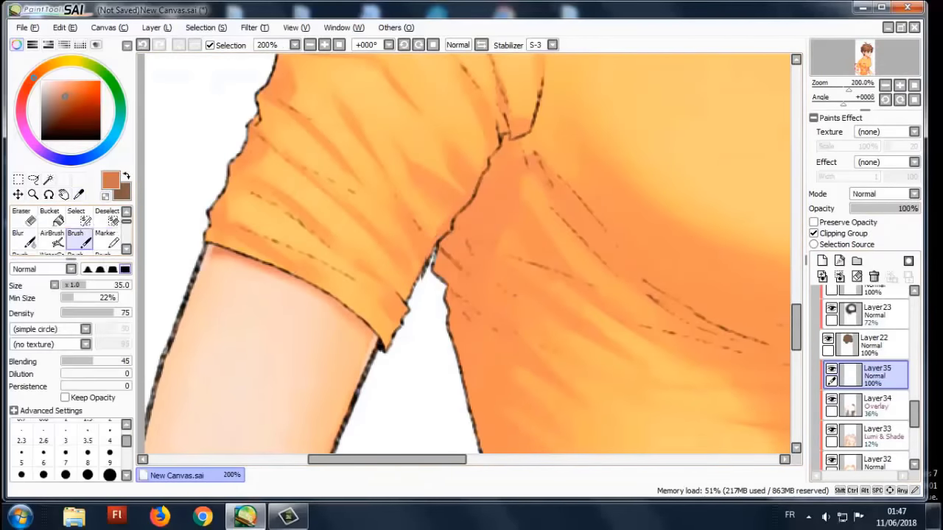
pyautogui.scroll(-2, 464, 254)
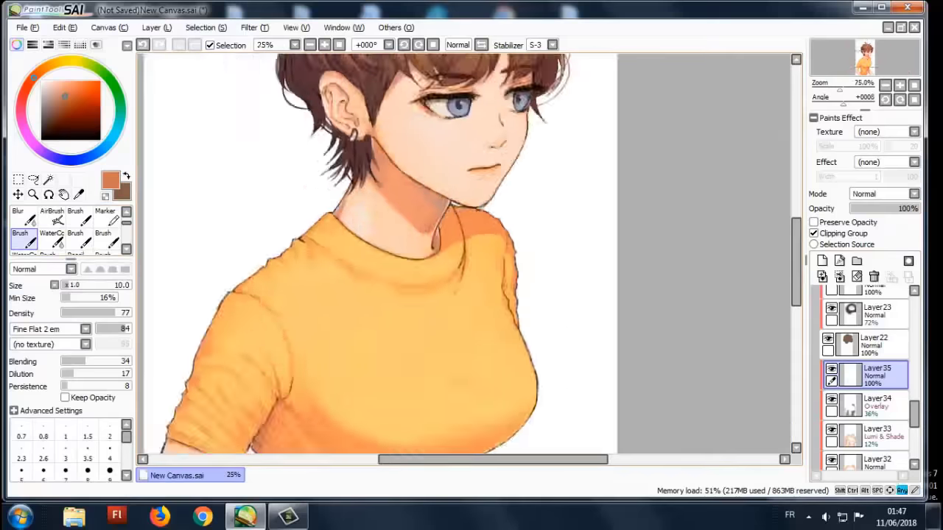
pyautogui.scroll(2, 464, 254)
pyautogui.scroll(-3, 464, 254)
pyautogui.scroll(3, 464, 254)
# - Deepen the crease under the chest and the near sleeve's outer folds with brownish-orange Brush strokes at size 10
pyautogui.scroll(-4, 464, 254)
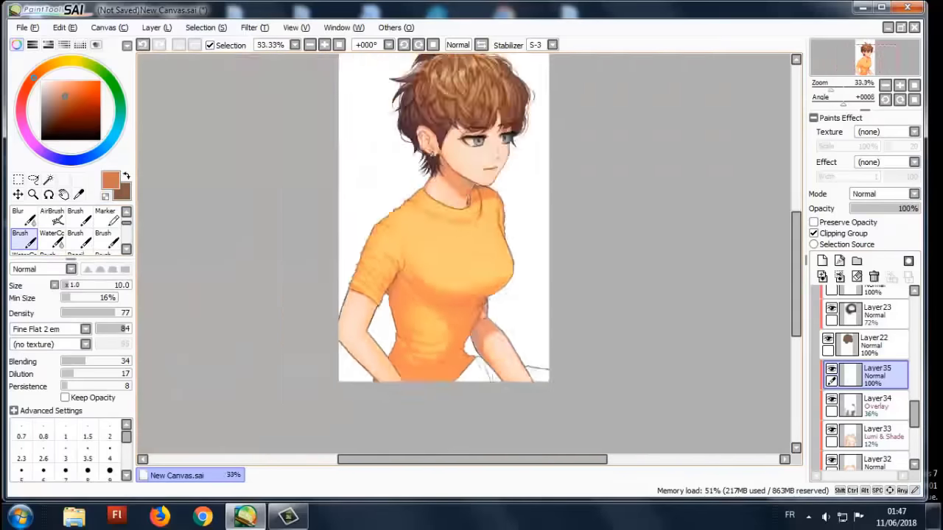
pyautogui.scroll(3, 464, 254)
pyautogui.scroll(-4, 533, 310)
pyautogui.scroll(4, 472, 251)
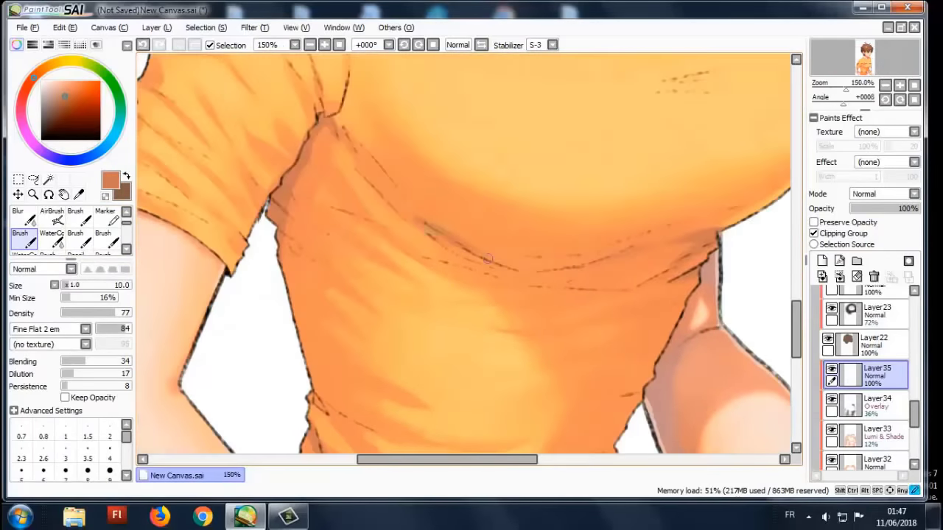
pyautogui.scroll(-2, 403, 214)
pyautogui.scroll(3, 402, 214)
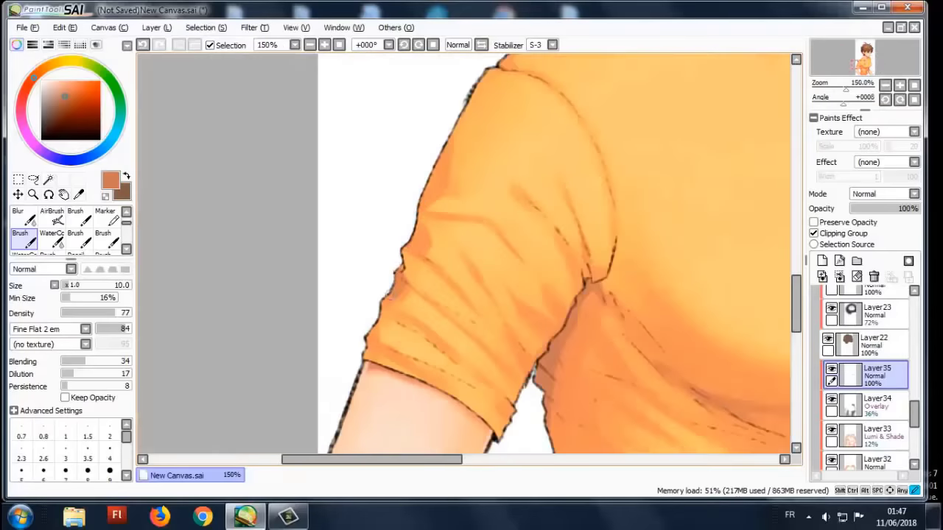
pyautogui.scroll(-4, 427, 266)
pyautogui.scroll(2, 441, 336)
pyautogui.scroll(-3, 538, 239)
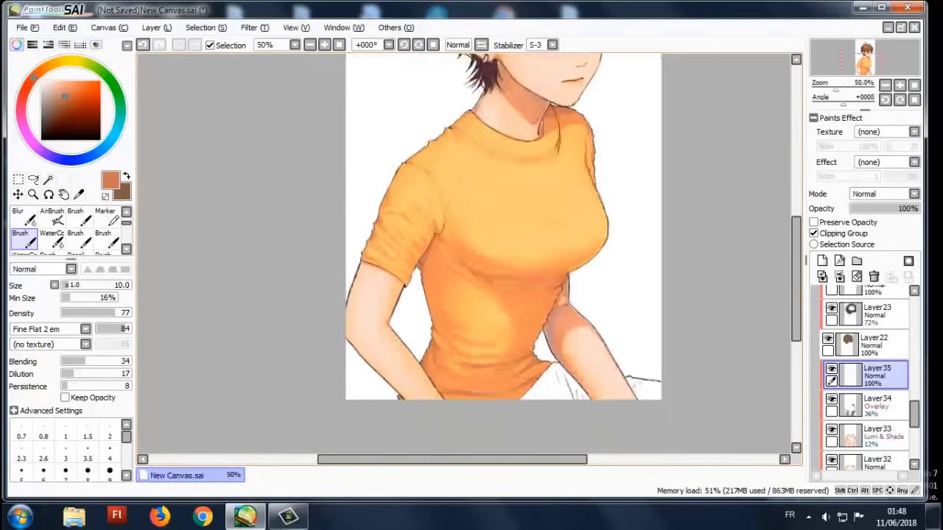
# - Adjust the hue and saturation of the brownish-orange accent layer
pyautogui.hotkey('ctrl', 'u')
pyautogui.press('Return')
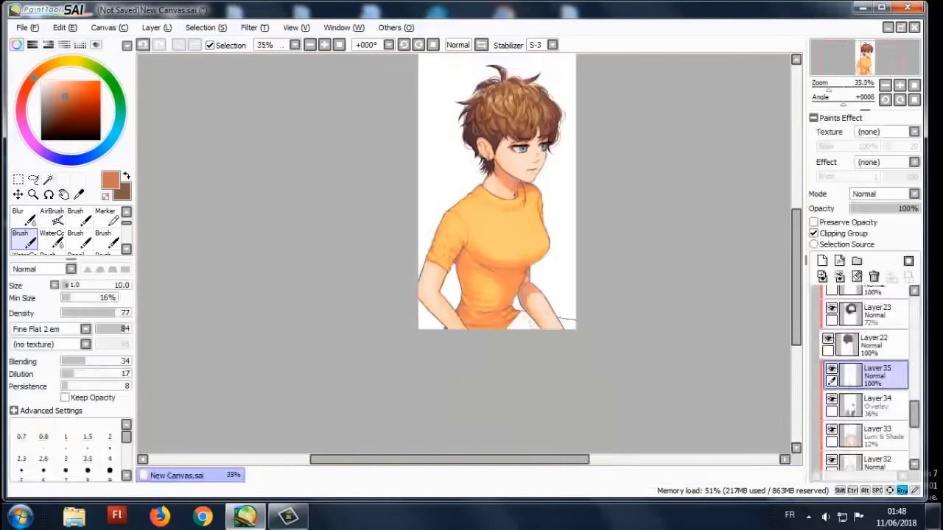
pyautogui.scroll(3, 508, 181)
pyautogui.scroll(-3, 547, 224)
# - Add a clipped layer beneath the main shirt shading and paint subtle light-orange folds on the chest with the Brush at size 18
pyautogui.click(822, 260)
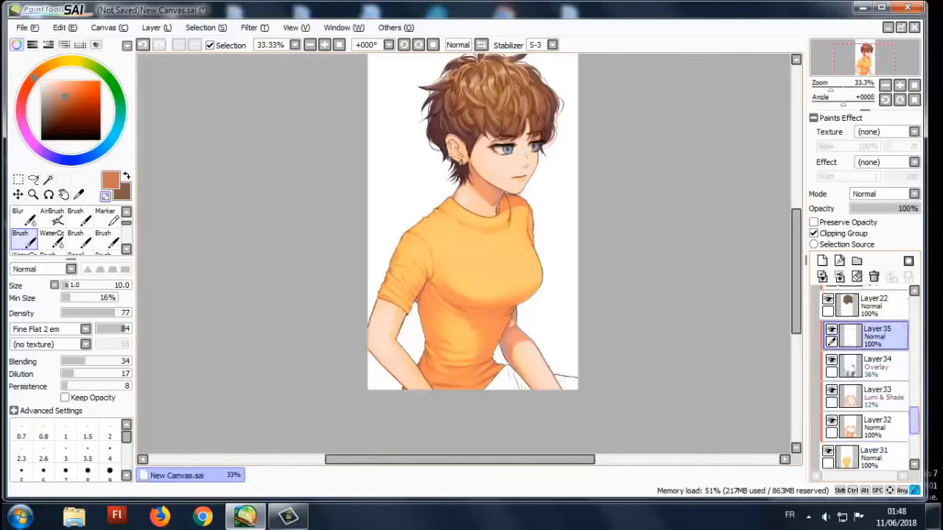
pyautogui.scroll(2, 471, 258)
pyautogui.scroll(2, 471, 258)
pyautogui.press('b')
pyautogui.moveTo(557, 302); pyautogui.dragTo(479, 265)
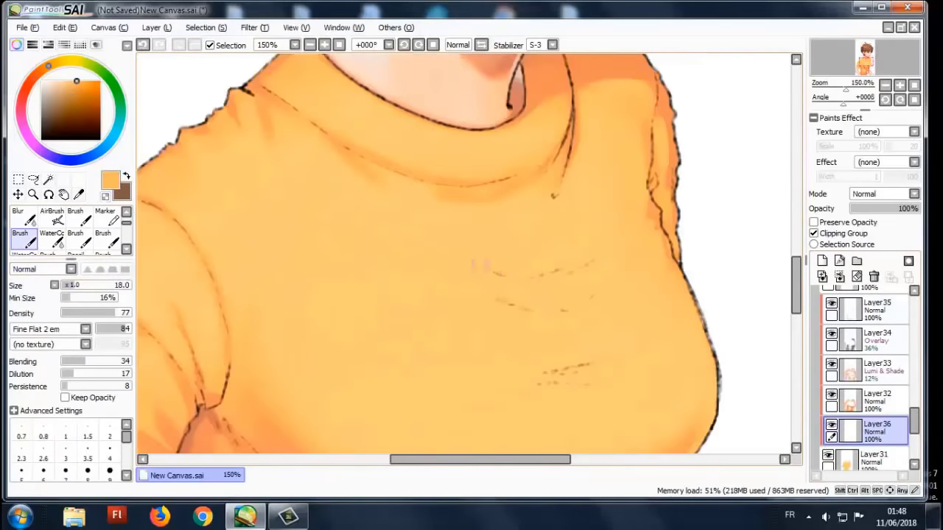
pyautogui.moveTo(545, 374); pyautogui.dragTo(558, 339)
pyautogui.scroll(-2, 471, 254)
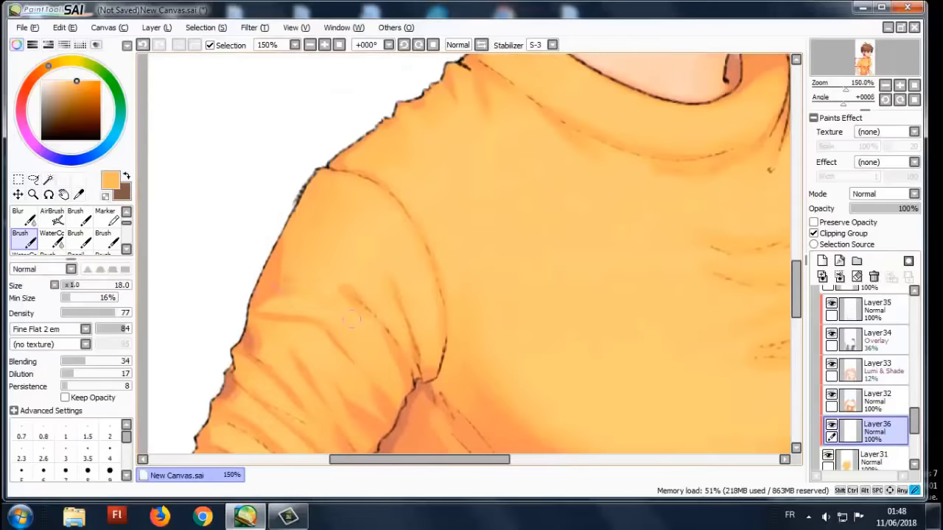
# - Build up the light-orange fold tones across the waist and chest creases with the Brush at size 18
pyautogui.scroll(-3, 472, 254)
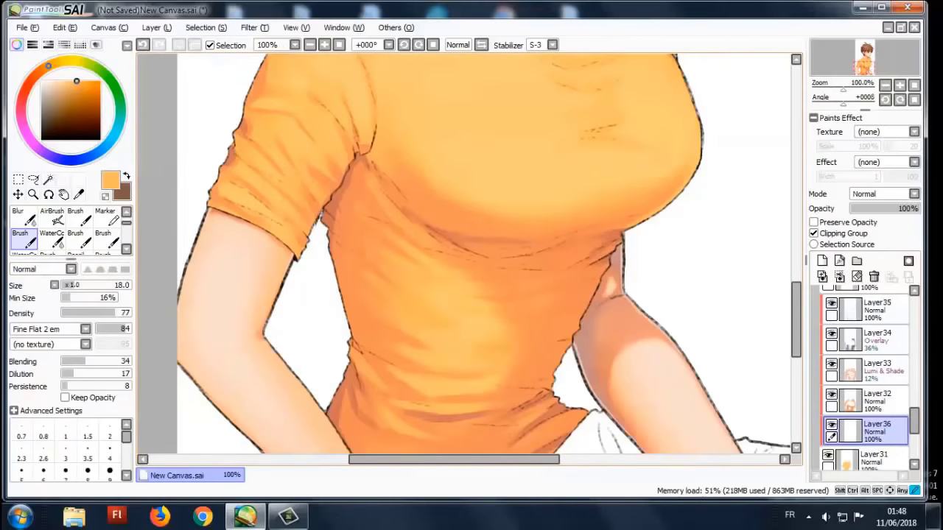
pyautogui.scroll(3, 441, 355)
pyautogui.scroll(3, 432, 213)
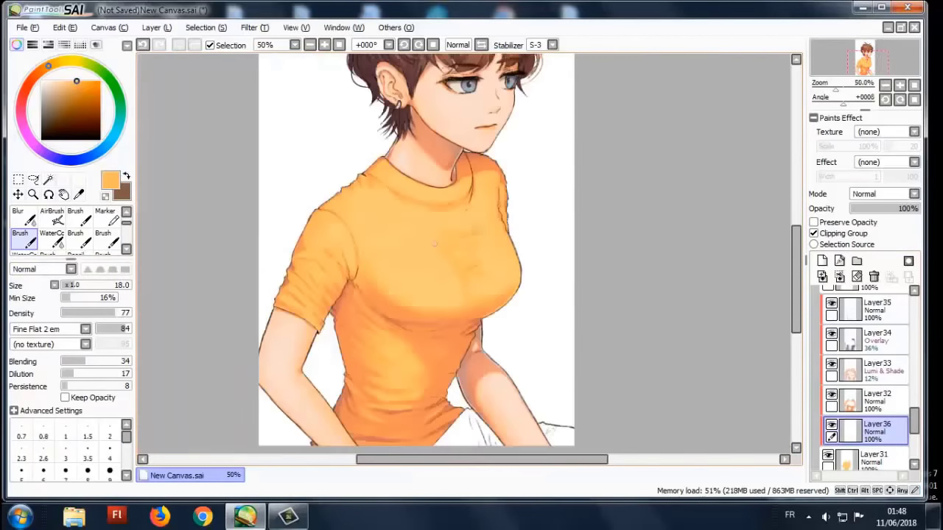
pyautogui.scroll(-2, 428, 299)
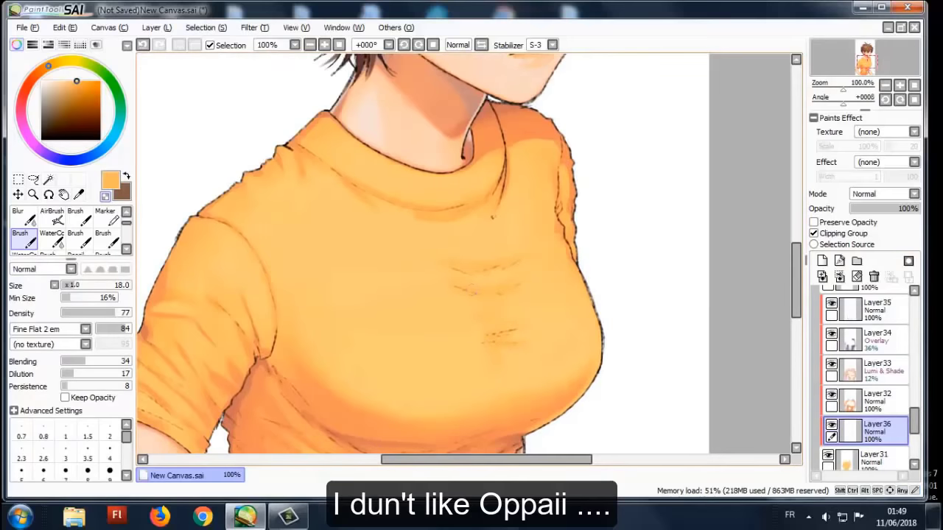
pyautogui.scroll(-3, 439, 274)
pyautogui.scroll(2, 440, 274)
pyautogui.scroll(-1, 440, 274)
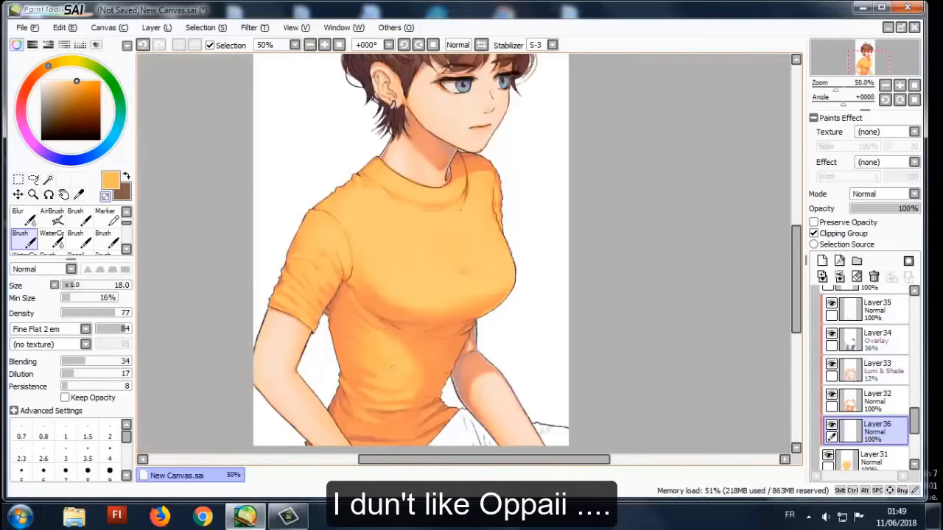
# - Touch up the light-orange tones along the outer chest and near sleeve with the Brush at size 18
pyautogui.scroll(-1, 469, 254)
pyautogui.scroll(3, 469, 254)
pyautogui.scroll(-1, 469, 254)
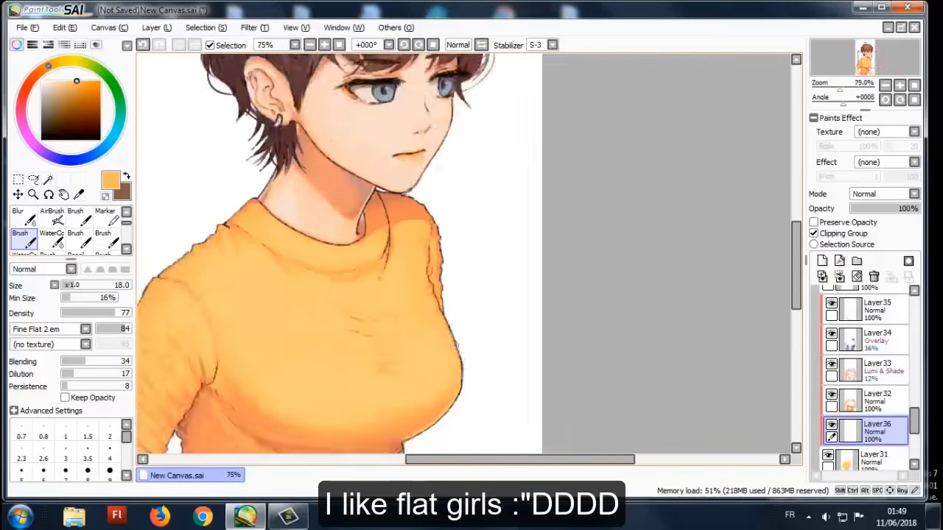
pyautogui.scroll(1, 454, 344)
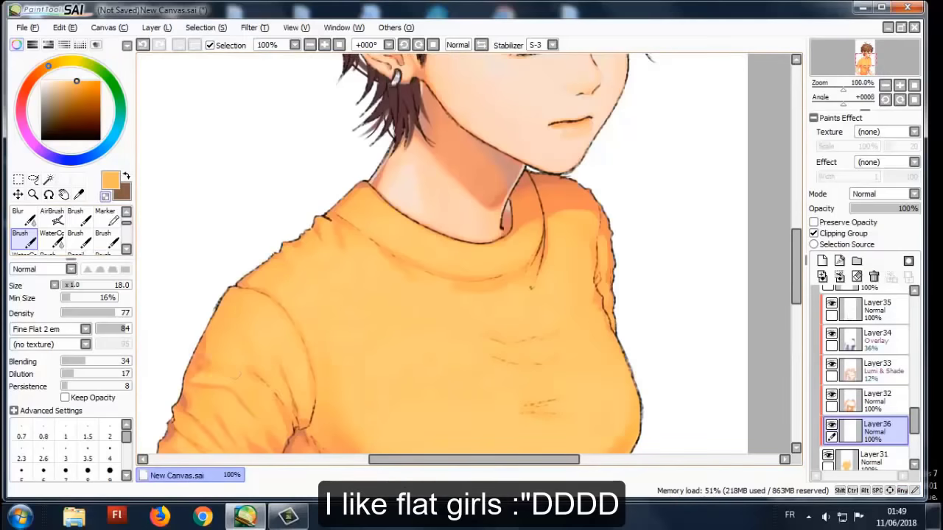
pyautogui.scroll(-3, 338, 262)
pyautogui.scroll(3, 338, 261)
# - Soften the light-orange chest tones with the AirBrush at sizes 60 and 180 and the Blur tool at size 95
pyautogui.press('a')
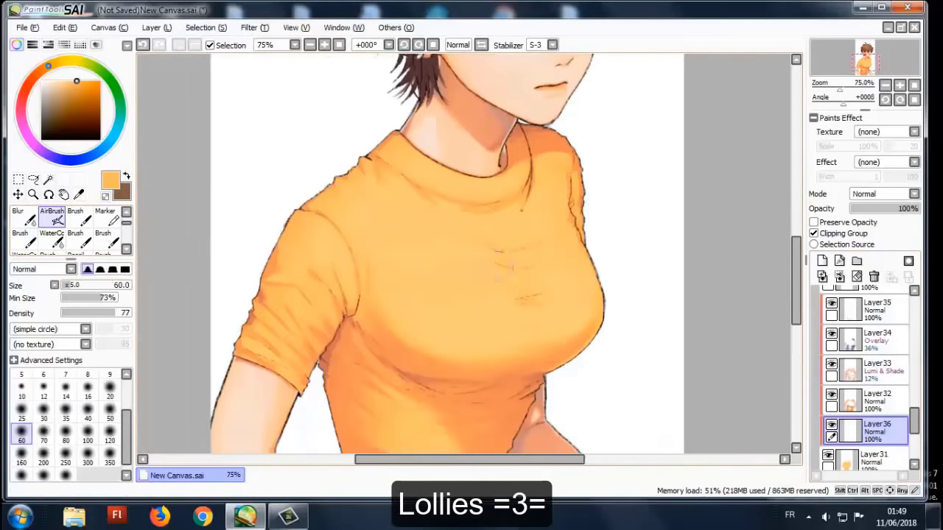
pyautogui.press('r')
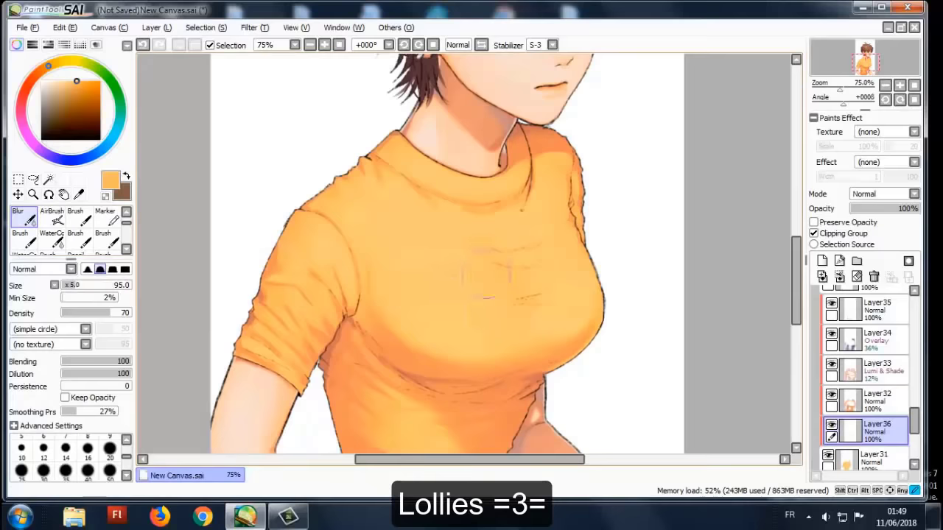
pyautogui.scroll(-2, 201, 269)
pyautogui.scroll(1, 202, 269)
pyautogui.press('a')
pyautogui.scroll(-2, 202, 270)
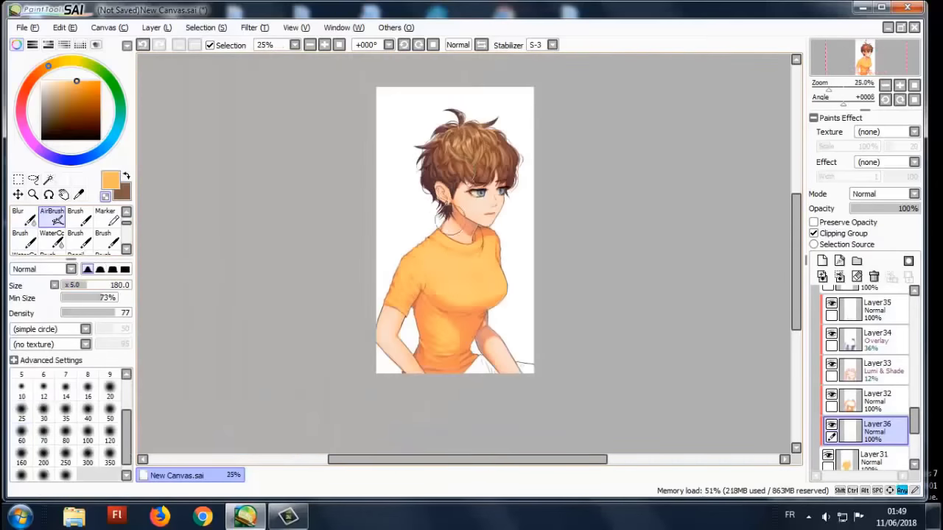
# - Add a layer above the shirt shading and clean up the collar and chest creases in light orange with the Brush at size 9
pyautogui.hotkey('ctrl', 'shift', 'n')
pyautogui.scroll(6, 220, 266)
pyautogui.press('b')
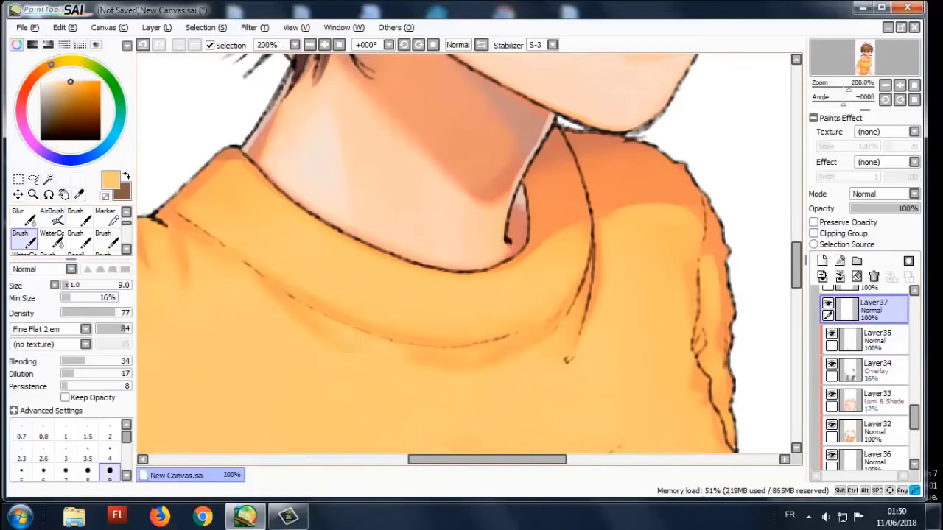
pyautogui.scroll(-3, 219, 267)
pyautogui.scroll(1, 220, 267)
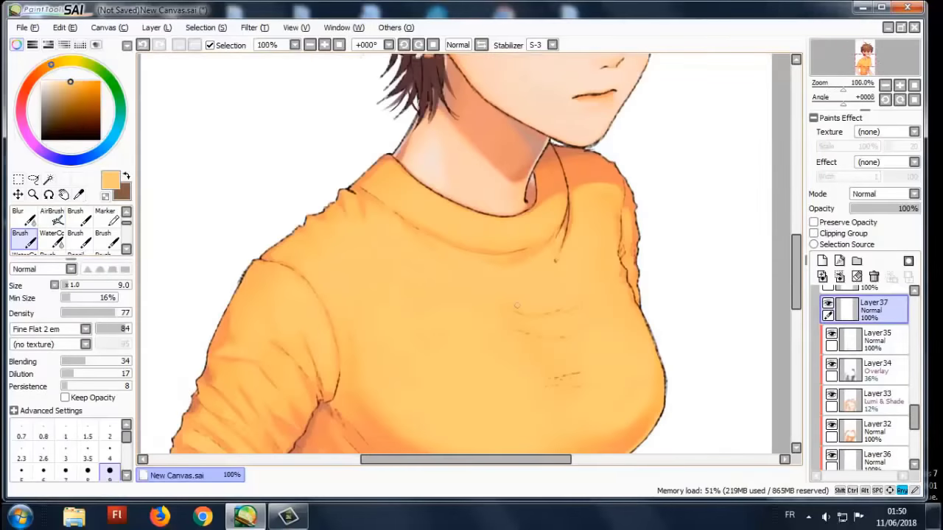
pyautogui.scroll(-2, 220, 266)
pyautogui.press('h')
pyautogui.scroll(2, 469, 254)
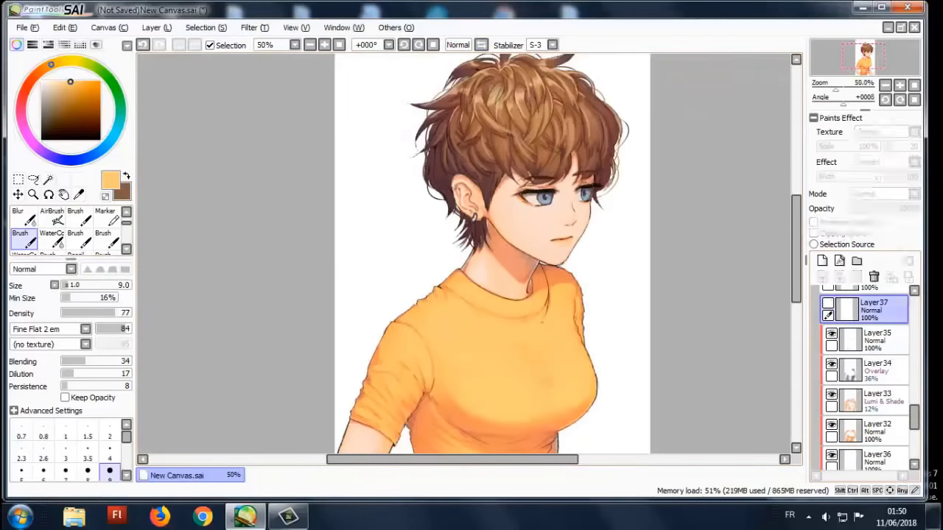
pyautogui.scroll(-3, 469, 254)
pyautogui.scroll(2, 470, 254)
pyautogui.scroll(5, 469, 255)
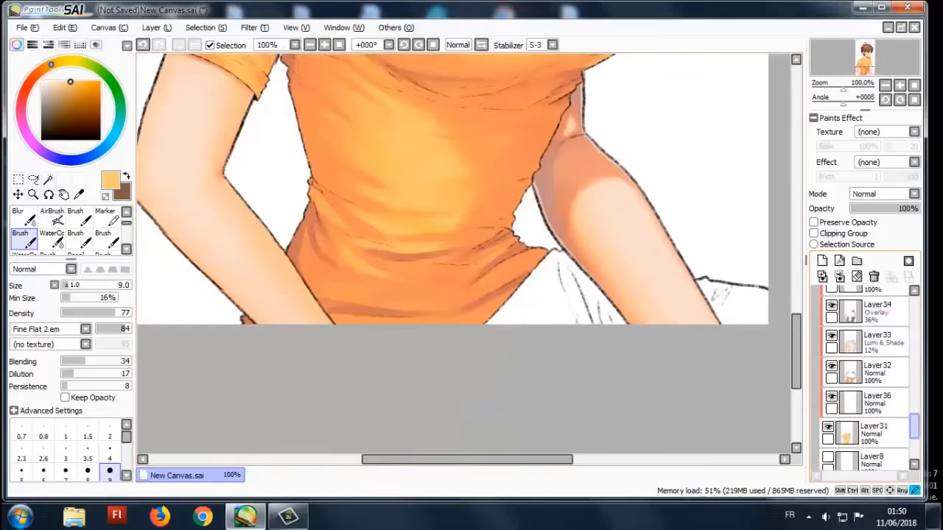
# - Add a layer beneath the shirt, bucket-fill the trousers dark grey-brown, and fill the leftover gaps with the Pen at size 10
pyautogui.hotkey('ctrl', 'shift', 'n')
pyautogui.click(49, 240)
pyautogui.click(479, 325)
pyautogui.click(726, 335)
pyautogui.press('n')
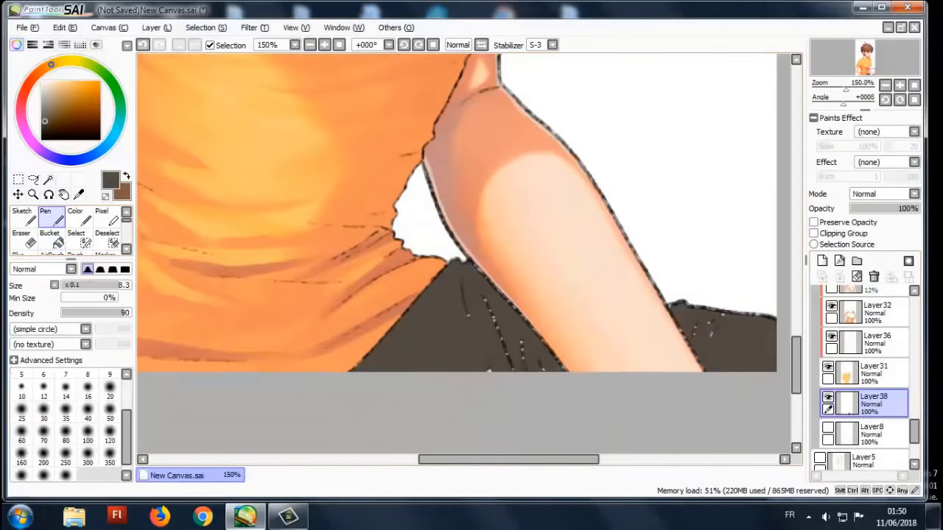
pyautogui.scroll(1, 675, 300)
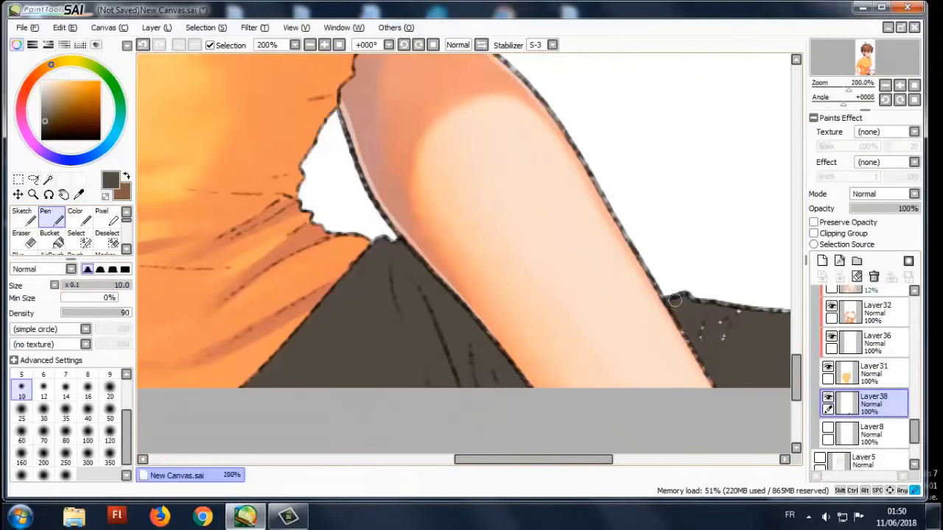
# - Add a clipped layer over the trousers and paint dark brown fold shadows with the Brush at size 27
pyautogui.press('b')
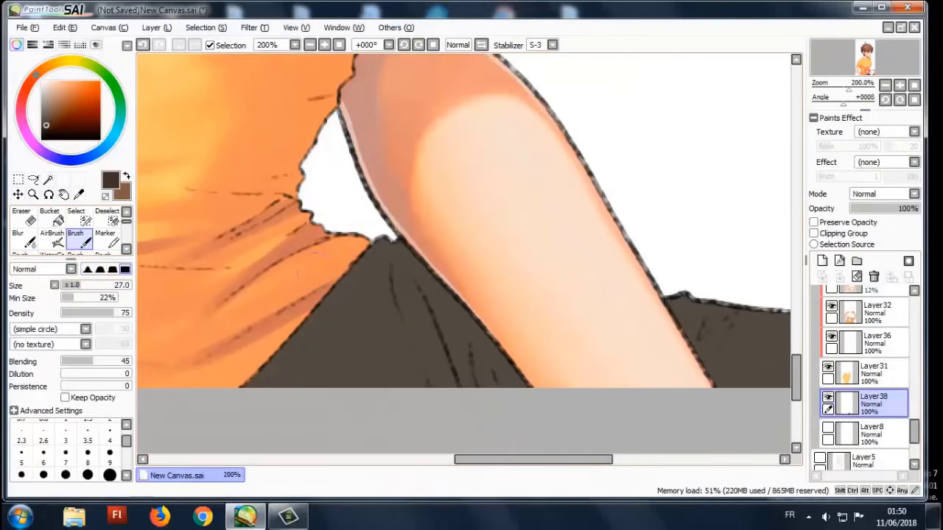
pyautogui.hotkey('ctrl', 'shift', 'n')
pyautogui.click(814, 233)
pyautogui.moveTo(457, 280)
pyautogui.mouseDown()
pyautogui.moveTo(516, 337)
pyautogui.moveTo(354, 259)
pyautogui.moveTo(396, 321)
pyautogui.mouseUp()
pyautogui.scroll(-1, 396, 321)
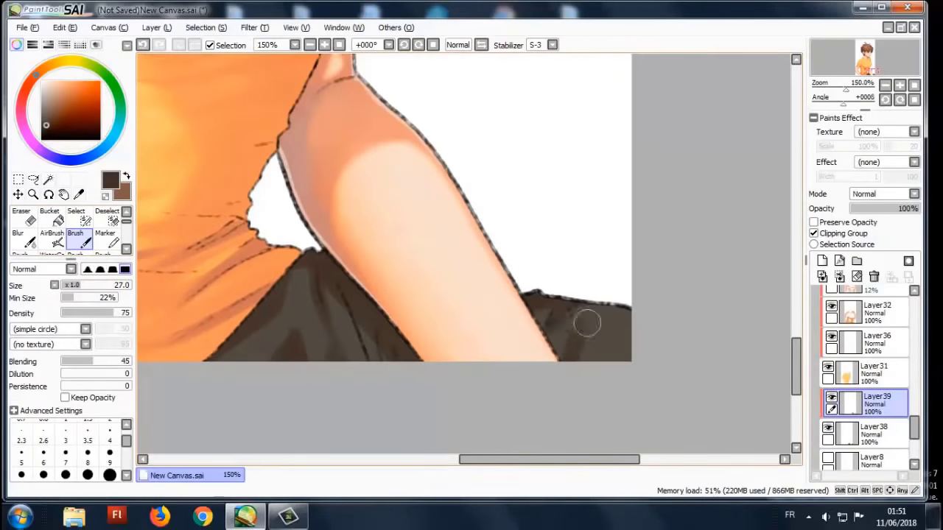
pyautogui.scroll(-5, 325, 277)
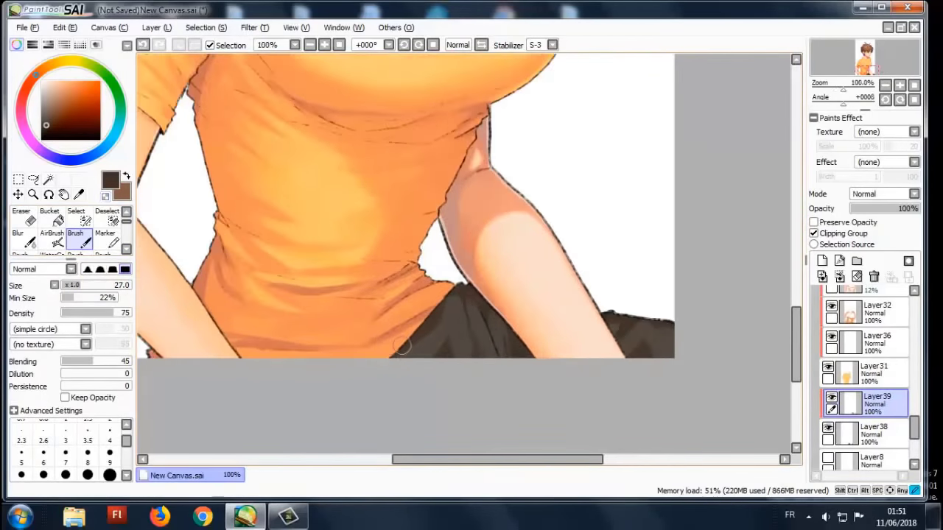
pyautogui.scroll(2, 465, 250)
pyautogui.scroll(-3, 866, 376)
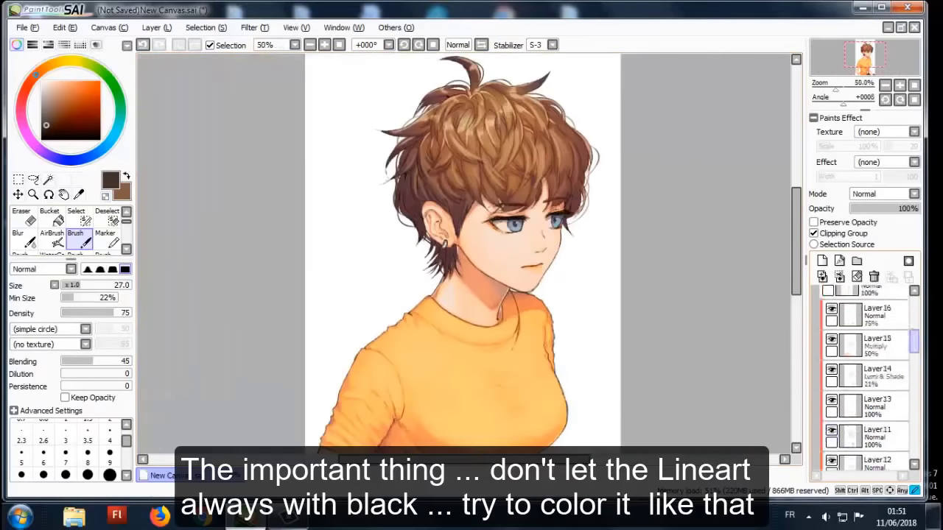
# - Add a clipped layer above the lineart and tint the hair and face lines dark reddish-brown with the AirBrush at size 165
pyautogui.click(869, 347)
pyautogui.click(885, 194)
pyautogui.scroll(2, 472, 221)
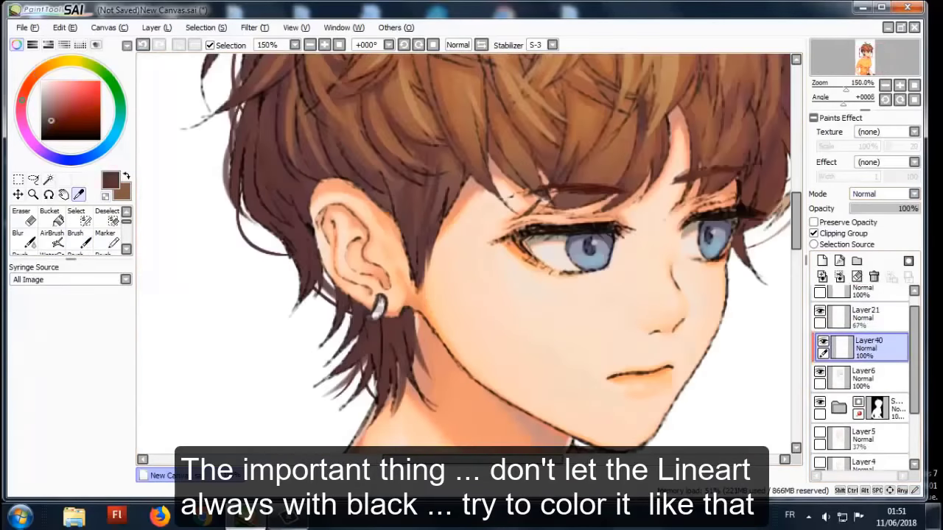
pyautogui.click(51, 233)
pyautogui.scroll(-1, 471, 221)
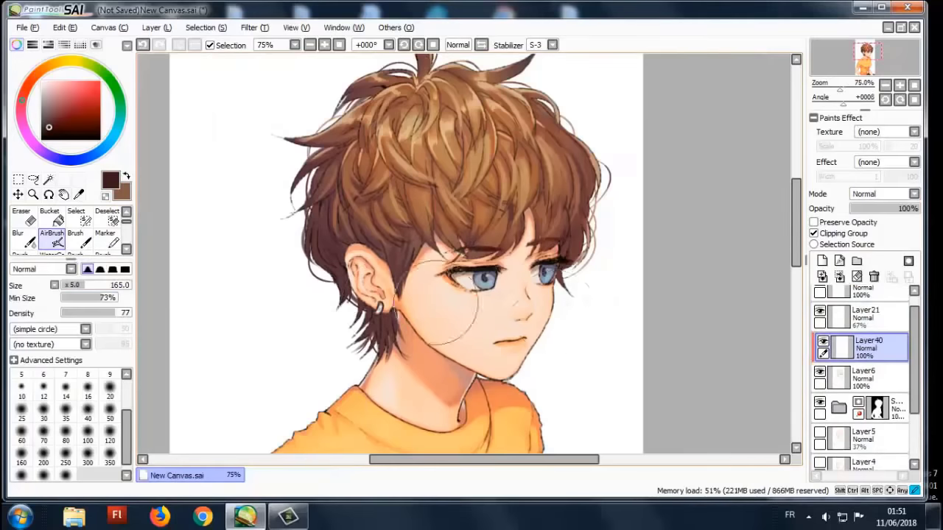
pyautogui.scroll(-1, 449, 299)
pyautogui.scroll(2, 457, 302)
pyautogui.scroll(1, 464, 306)
pyautogui.scroll(-4, 490, 317)
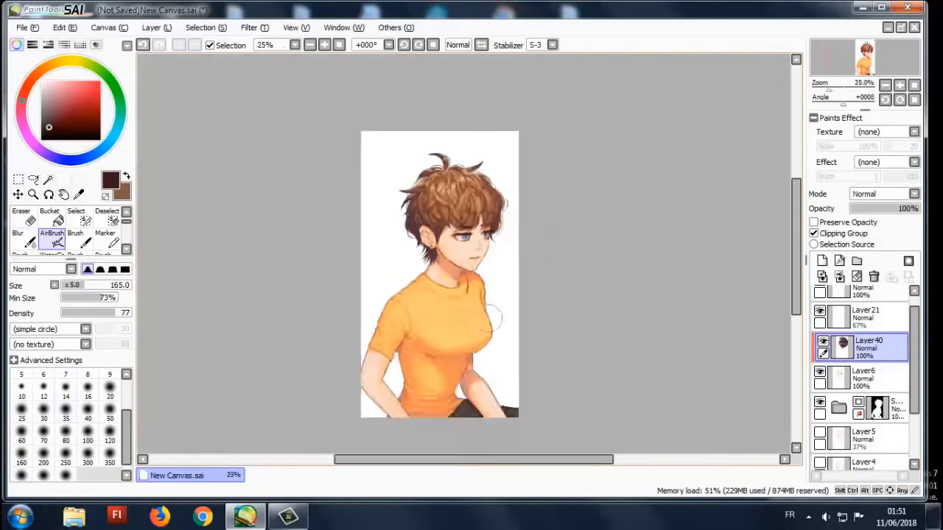
# - Tint the body and shirt lineart dark red and orange with the AirBrush at sizes 280 and 125
pyautogui.scroll(1, 489, 317)
pyautogui.scroll(-1, 460, 324)
pyautogui.scroll(4, 460, 325)
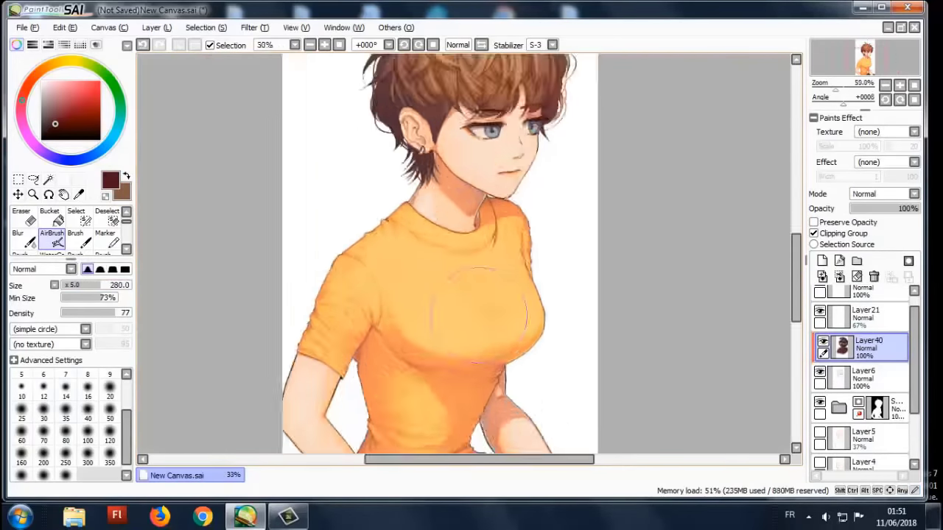
pyautogui.keyDown('alt'); pyautogui.click(464, 255); pyautogui.keyUp('alt')
pyautogui.scroll(-2, 449, 412)
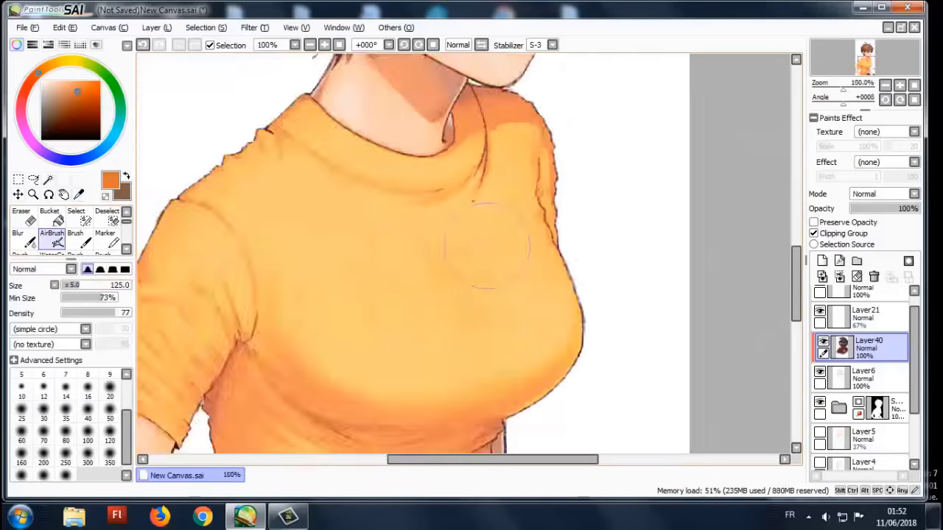
pyautogui.scroll(-3, 302, 224)
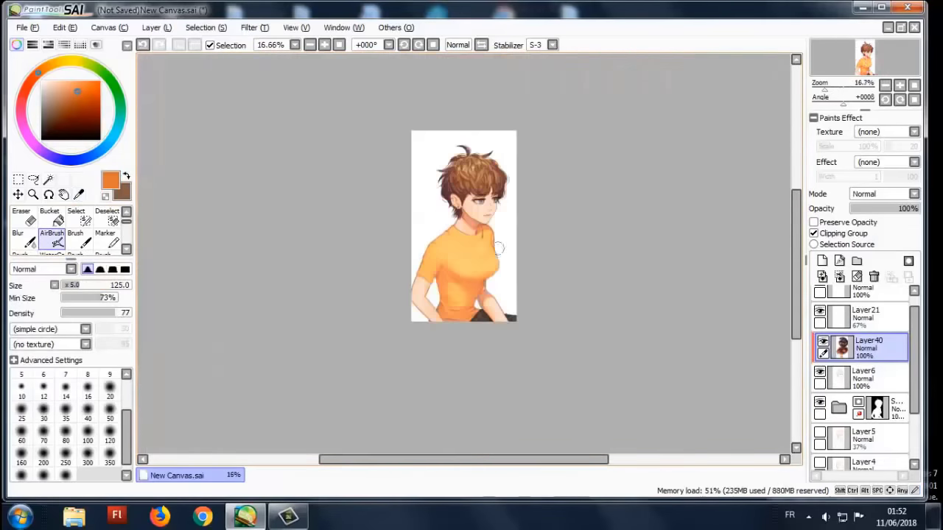
# - Tint the lineart around the lower shirt, arms and trousers dark brown with the AirBrush at size 125
pyautogui.scroll(3, 193, 230)
pyautogui.scroll(-1, 486, 352)
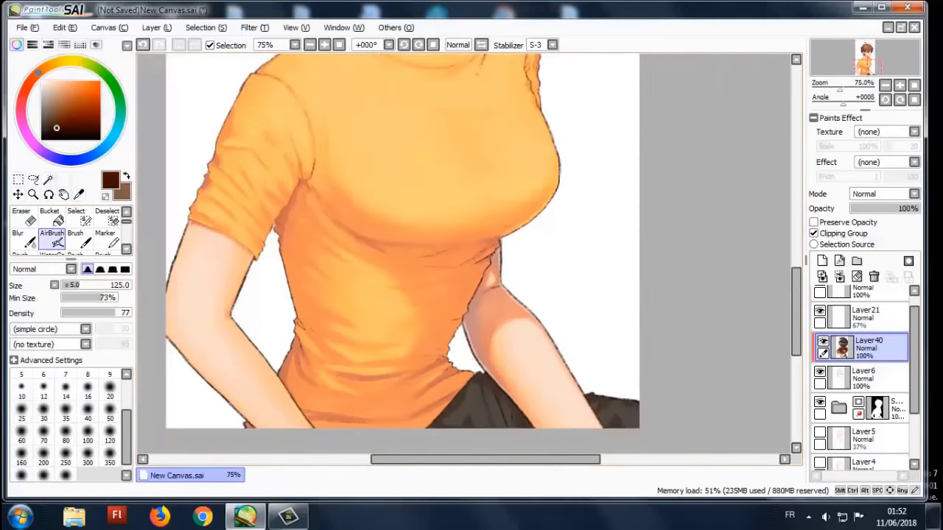
pyautogui.scroll(-1, 497, 409)
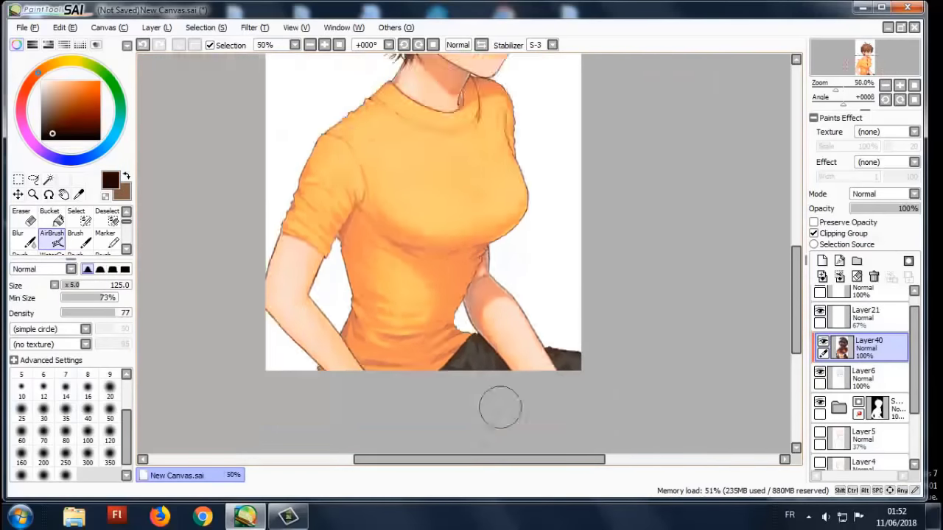
pyautogui.scroll(2, 471, 147)
pyautogui.scroll(-4, 577, 288)
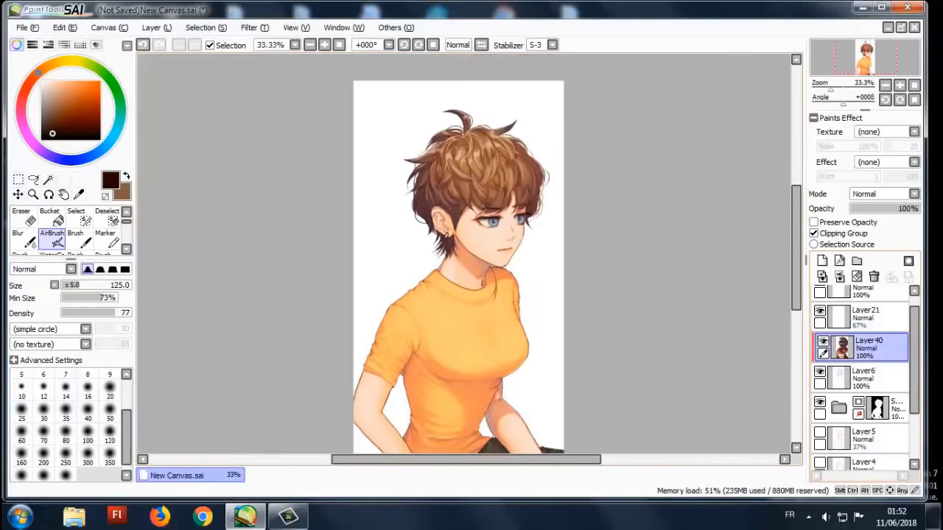
pyautogui.scroll(1, 862, 368)
# - Group the character layers into a folder, clip an Overlay layer above it, and airbrush peach light over the character at size 500
pyautogui.click(866, 431)
pyautogui.click(823, 260)
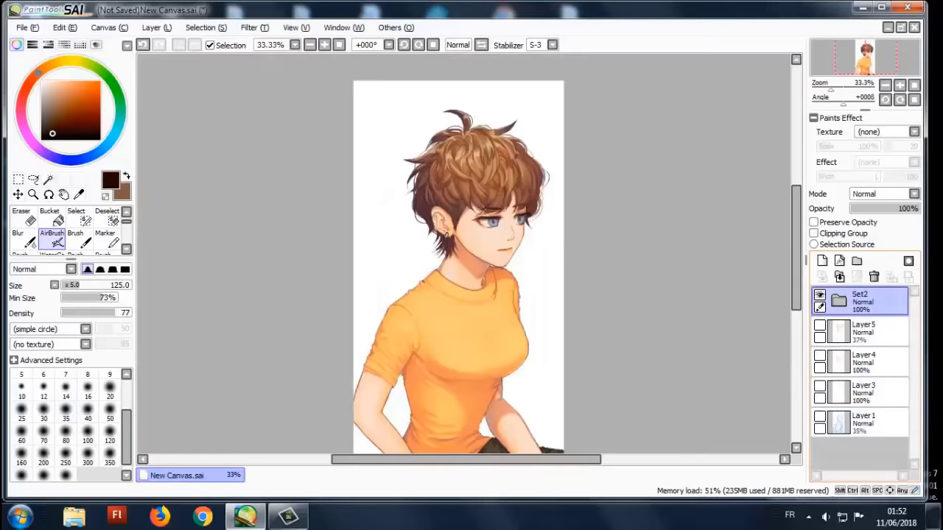
pyautogui.scroll(-1, 526, 158)
pyautogui.scroll(1, 526, 158)
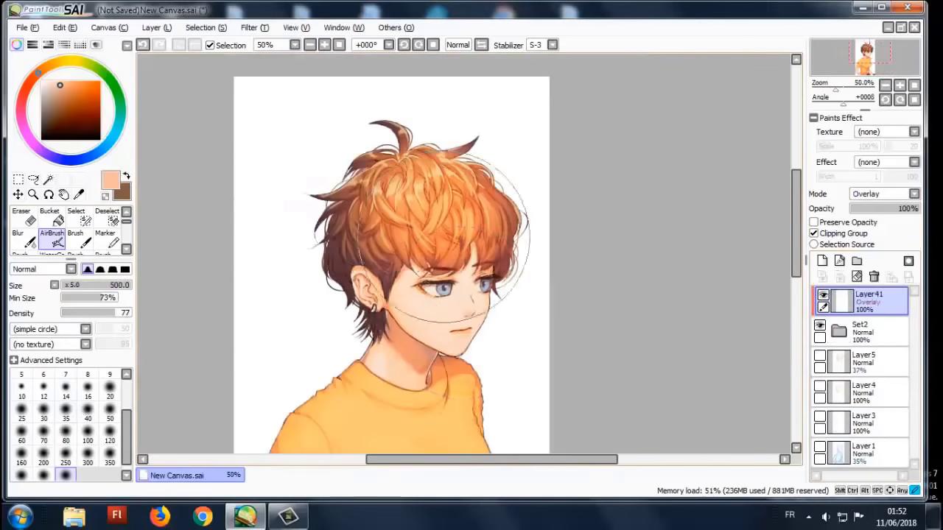
pyautogui.scroll(-1, 459, 315)
pyautogui.scroll(-3, 509, 368)
pyautogui.scroll(2, 372, 140)
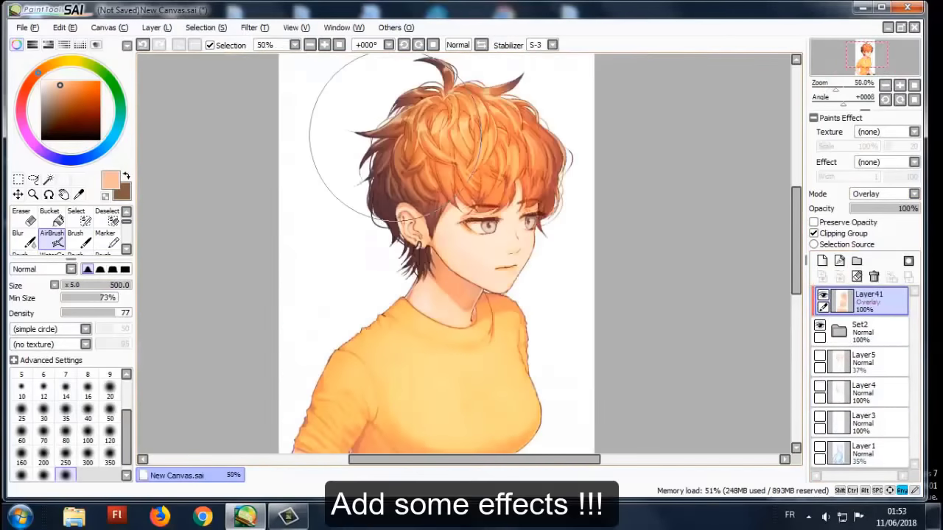
# - Paint muted blue-violet shadow tints on the neck and under the chest on the Overlay layer with the Brush at size 38
pyautogui.click(61, 159)
pyautogui.click(52, 106)
pyautogui.scroll(2, 417, 267)
pyautogui.press('b')
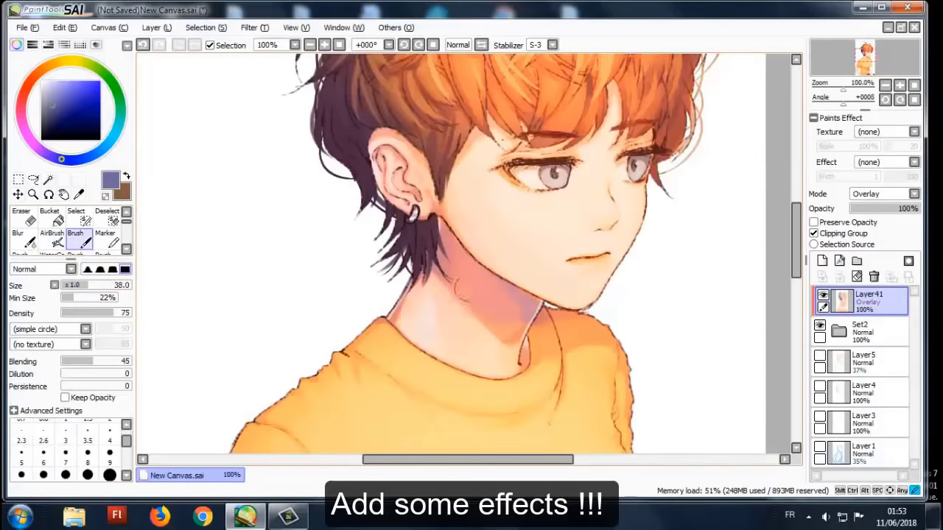
pyautogui.scroll(-3, 616, 328)
pyautogui.scroll(2, 419, 383)
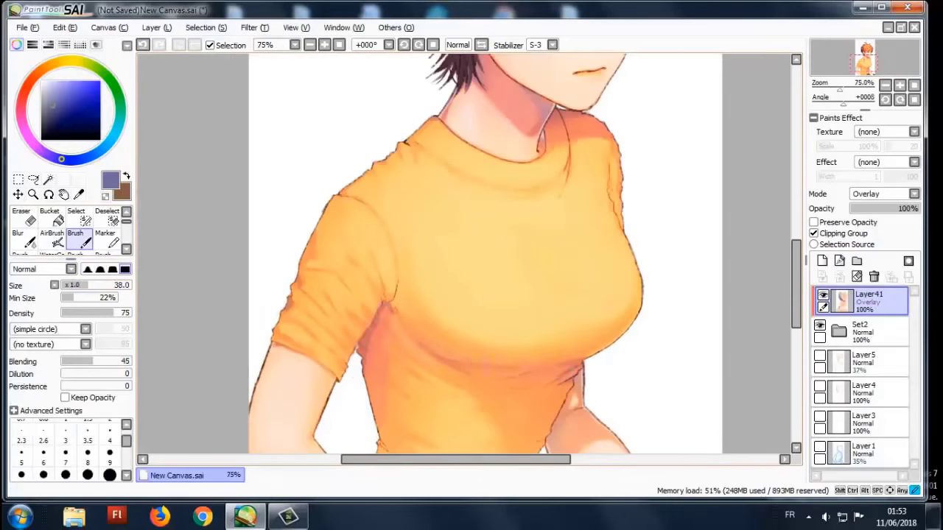
# - Blend the blue-violet Overlay shading around the underarm, waist and trousers with the AirBrush at size 225
pyautogui.scroll(-3, 456, 328)
pyautogui.scroll(2, 457, 328)
pyautogui.press('v')
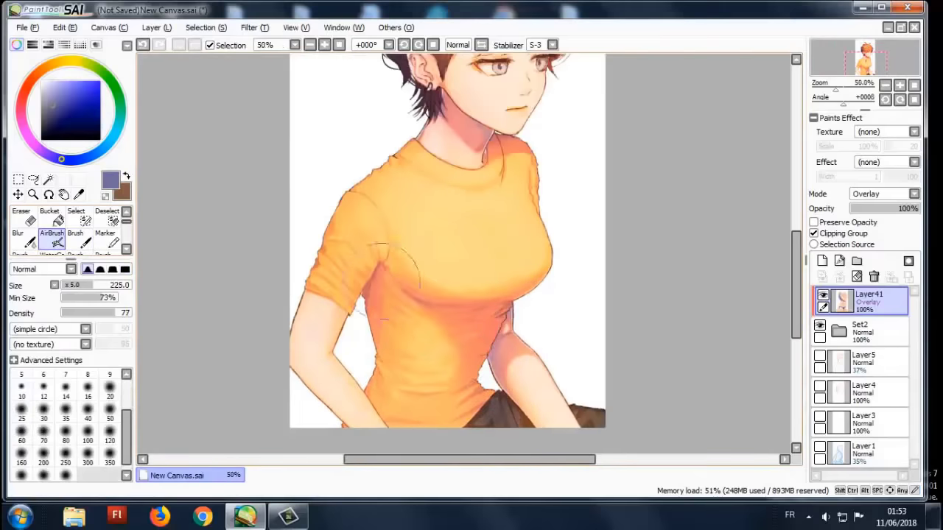
pyautogui.scroll(-2, 493, 270)
pyautogui.scroll(2, 493, 269)
pyautogui.scroll(-2, 290, 158)
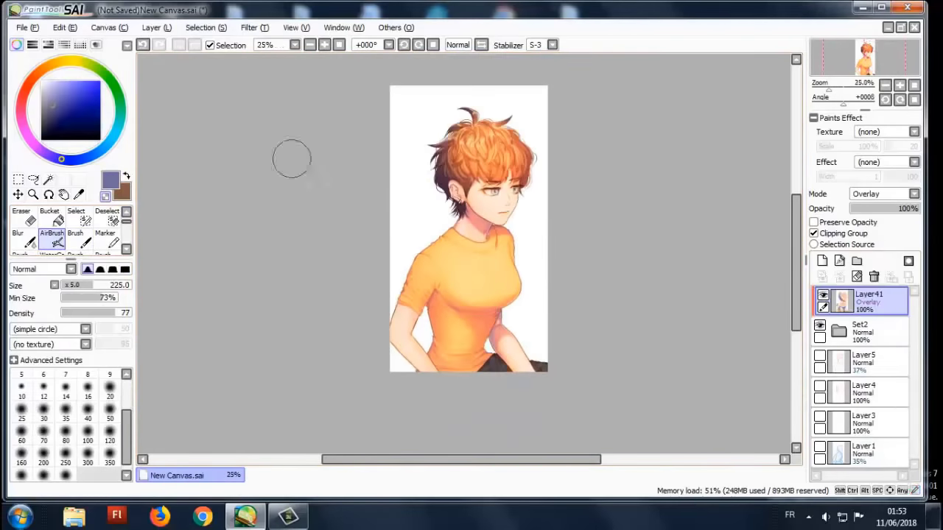
# - Airbrush pale lavender highlights on the hair and chest at size 225 and lower the Overlay layer's opacity to 39%
pyautogui.keyDown('alt'); pyautogui.click(398, 221); pyautogui.keyUp('alt')
pyautogui.scroll(1, 492, 281)
pyautogui.scroll(2, 347, 378)
pyautogui.scroll(-1, 516, 435)
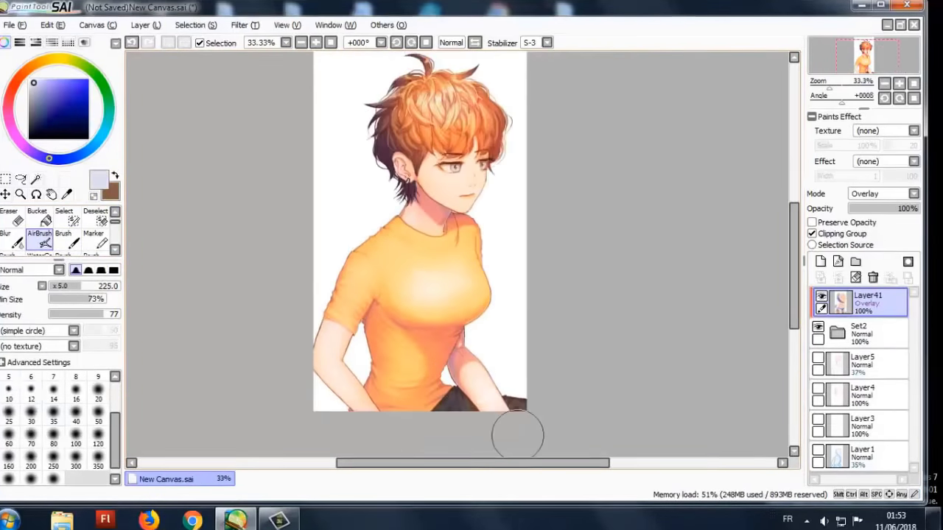
pyautogui.click(877, 208)
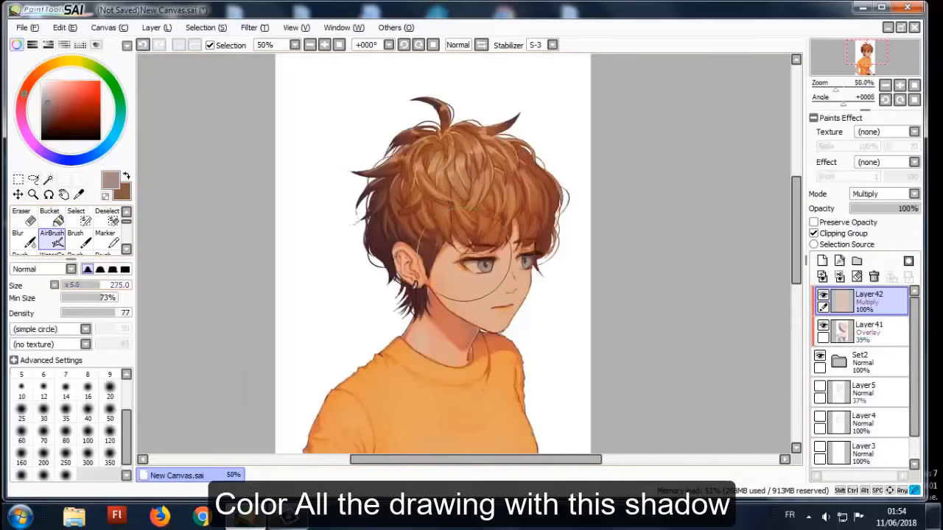
# - Vary the Multiply shadow tint over the hair, shirt and arms with the AirBrush at sizes 275, 200 and 320
pyautogui.moveTo(471, 251); pyautogui.dragTo(413, 309)
pyautogui.hotkey('ctrl', '-')
pyautogui.hotkey('ctrl', '+')
pyautogui.hotkey('ctrl', '-')
pyautogui.moveTo(516, 309)
pyautogui.mouseDown()
pyautogui.moveTo(532, 324)
pyautogui.moveTo(400, 421)
pyautogui.mouseUp()
pyautogui.keyDown('alt'); pyautogui.click(467, 254); pyautogui.keyUp('alt')
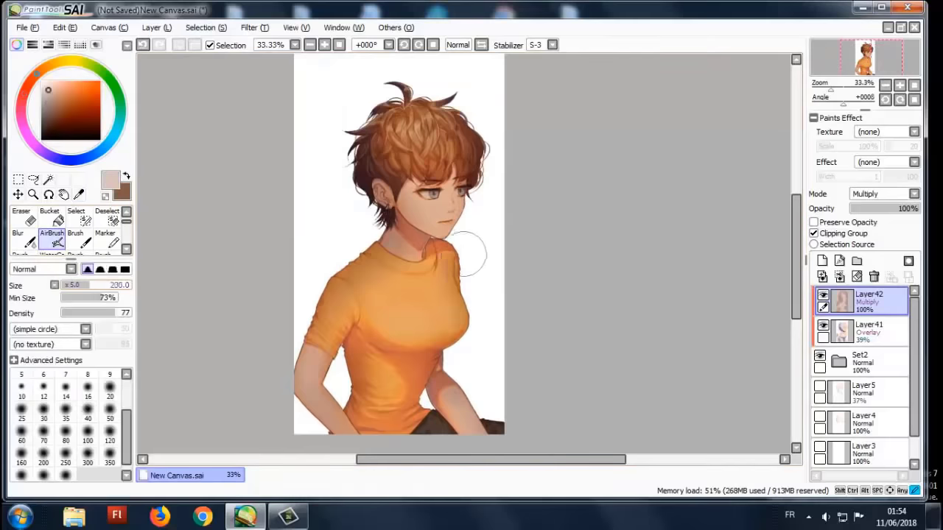
pyautogui.hotkey('ctrl', '+')
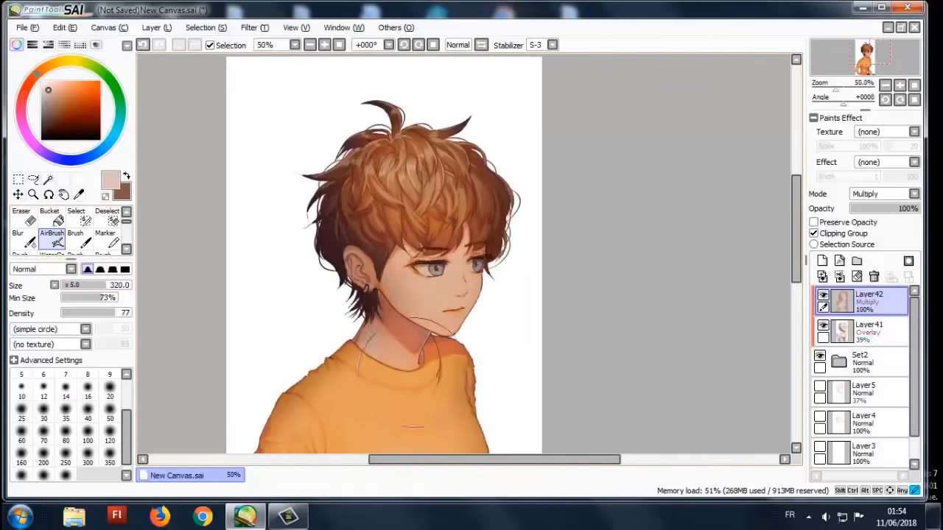
# - Refine the Multiply shadow on the face, neck and shirt with pale beige tones using the Brush at size 66
pyautogui.press('b')
pyautogui.moveTo(398, 295)
pyautogui.mouseDown()
pyautogui.moveTo(419, 252)
pyautogui.moveTo(427, 290)
pyautogui.mouseUp()
pyautogui.keyDown('alt'); pyautogui.click(409, 258); pyautogui.keyUp('alt')
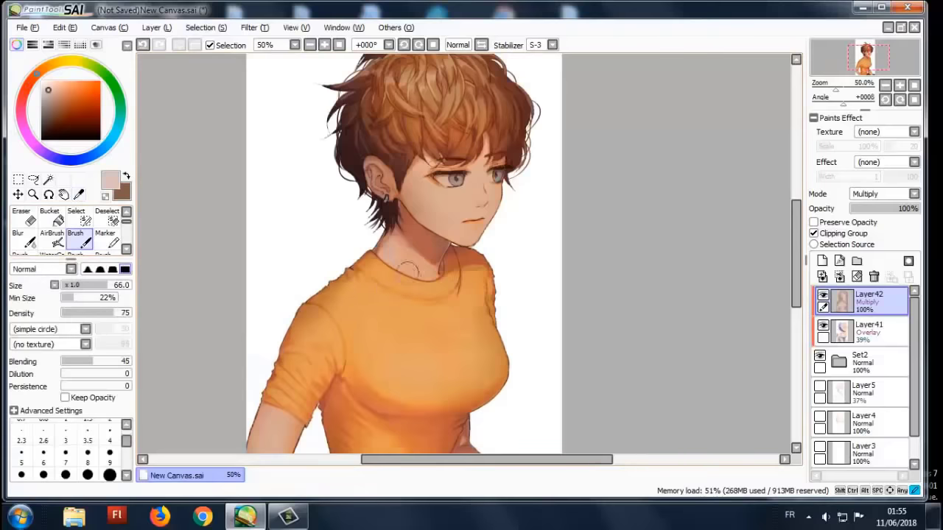
pyautogui.scroll(-3, 400, 255)
pyautogui.scroll(3, 416, 285)
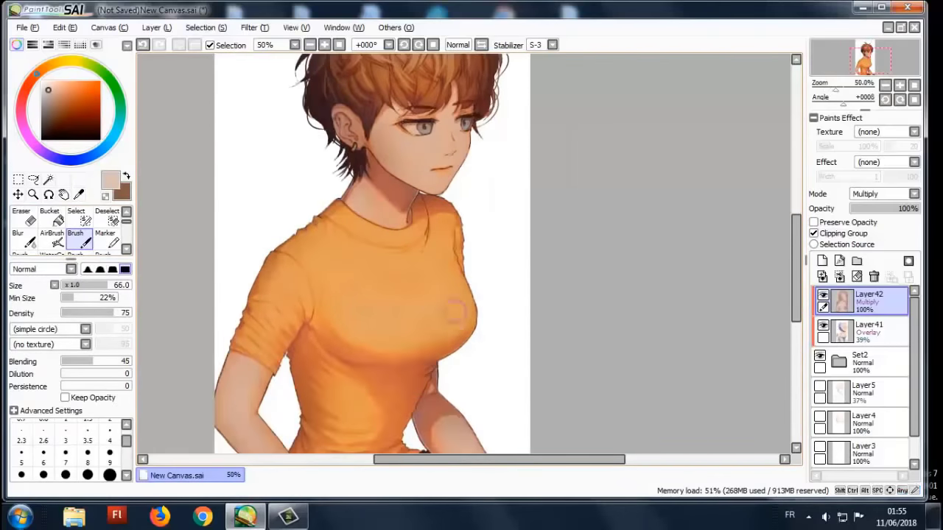
pyautogui.scroll(1, 375, 223)
pyautogui.scroll(-3, 416, 275)
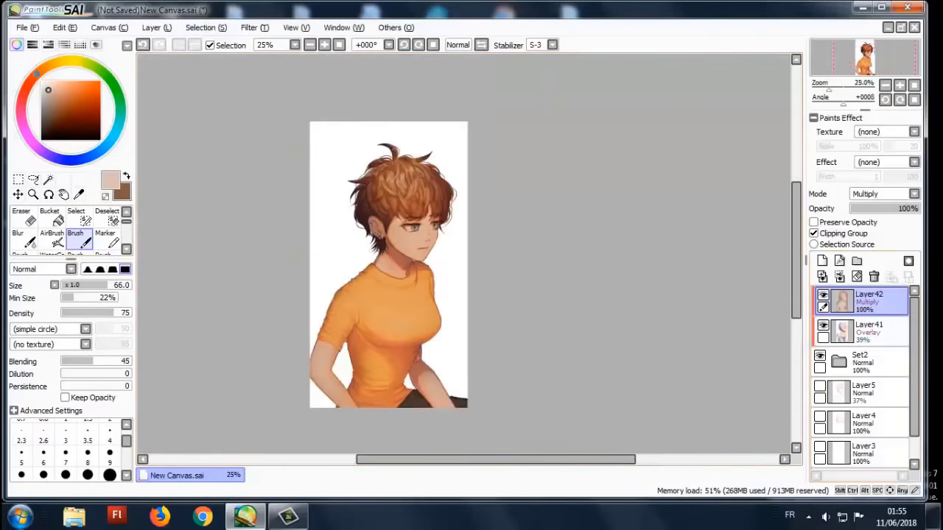
# - Erase a highlight on the nose bridge from the Multiply shadow layer using the transparent Brush at size 20
pyautogui.scroll(4, 416, 274)
pyautogui.scroll(2, 493, 276)
pyautogui.moveTo(461, 221); pyautogui.dragTo(487, 285)
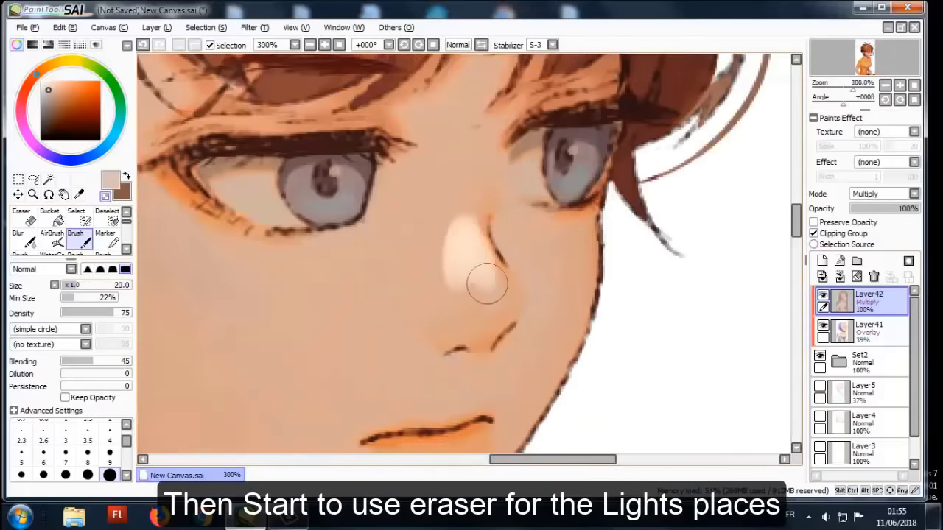
# - Erase the Multiply shadow over the top of the hair with the transparent AirBrush at size 240
pyautogui.scroll(-5, 496, 273)
pyautogui.scroll(1, 412, 221)
pyautogui.click(52, 240)
pyautogui.moveTo(369, 148)
pyautogui.mouseDown()
pyautogui.moveTo(442, 184)
pyautogui.moveTo(472, 221)
pyautogui.mouseUp()
pyautogui.scroll(-2, 472, 229)
pyautogui.scroll(1, 459, 295)
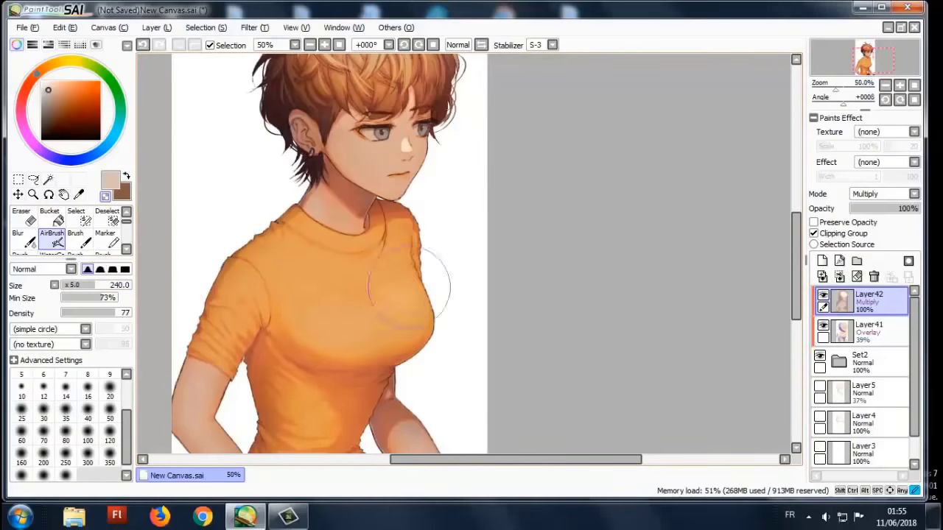
# - Erase a broad light area across the shirt's chest and shape its upper edge with the Brush at size 50
pyautogui.moveTo(408, 287); pyautogui.dragTo(339, 310)
pyautogui.press('b')
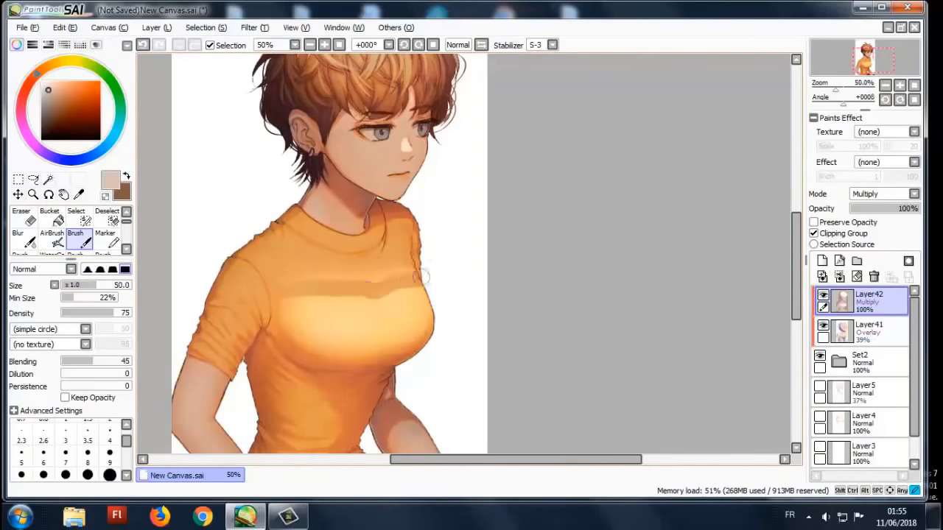
pyautogui.scroll(2, 436, 308)
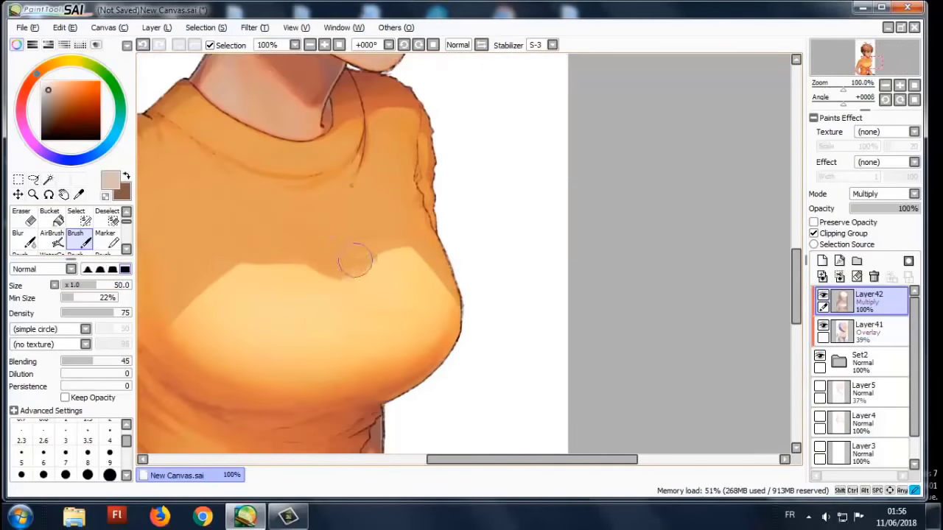
pyautogui.scroll(-2, 355, 259)
pyautogui.press('v')
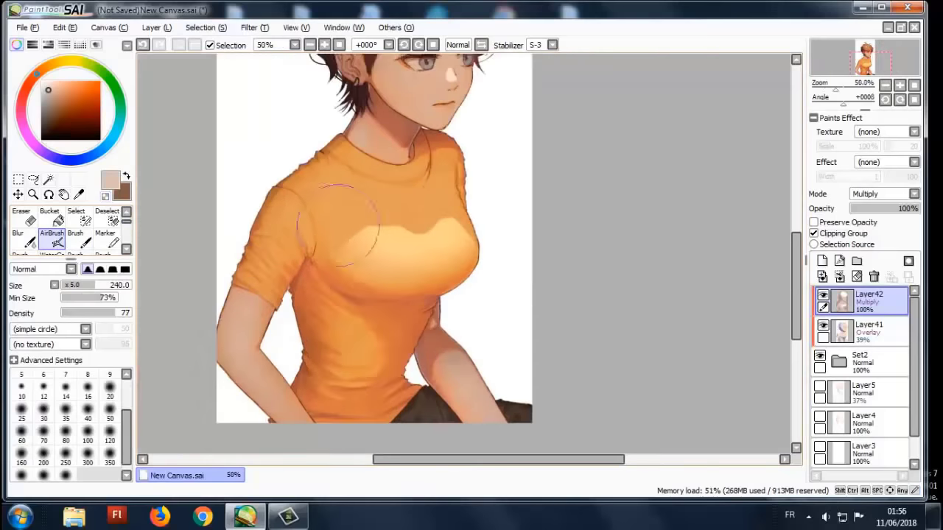
pyautogui.press('b')
pyautogui.scroll(2, 340, 241)
pyautogui.scroll(-2, 423, 225)
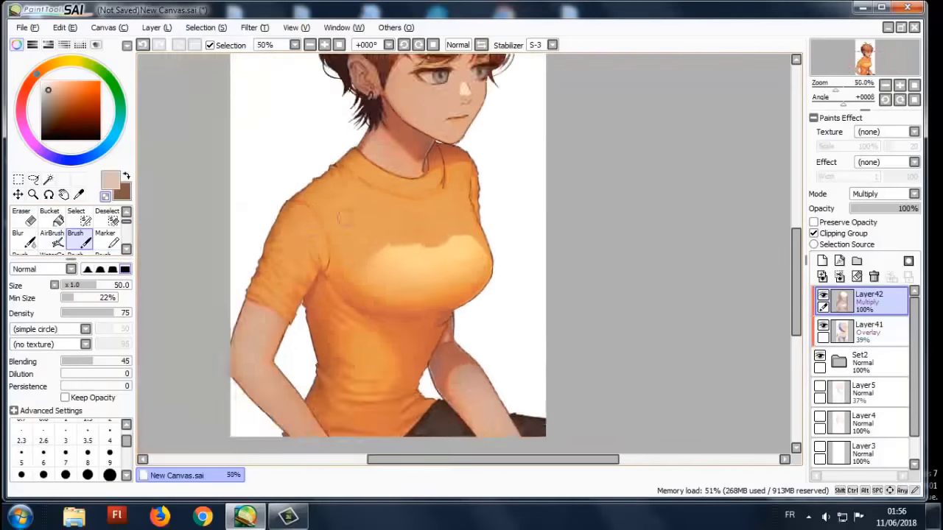
# - Refine the chest light's upper edge and erase light patches on the far forearm and the shirt's waist with the Brush at size 50
pyautogui.scroll(2, 508, 254)
pyautogui.scroll(-5, 524, 250)
pyautogui.scroll(4, 266, 293)
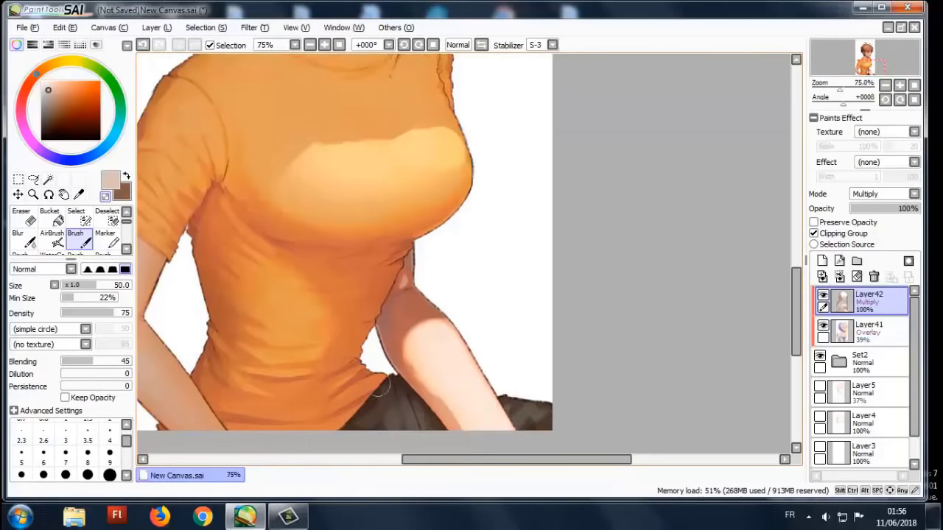
pyautogui.scroll(-1, 328, 313)
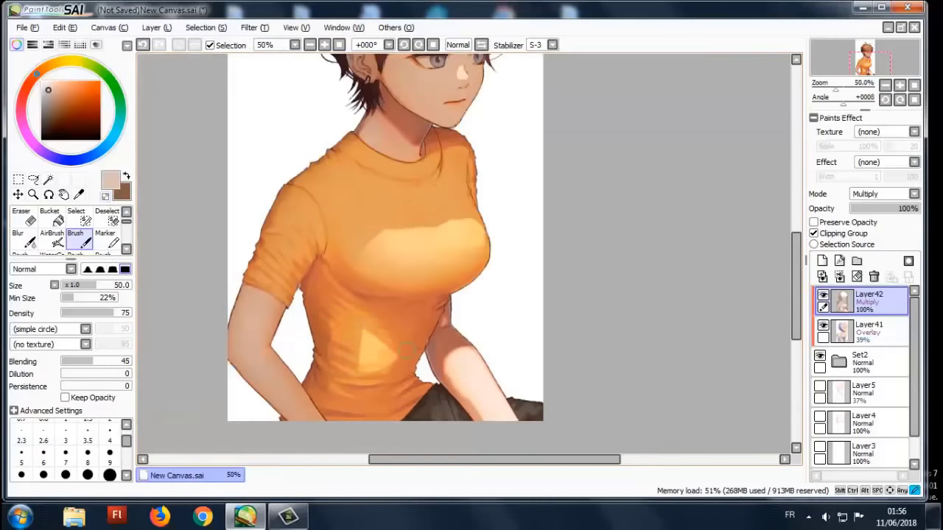
# - Erase a hard-edged light area on the near forearm and refine the shirt's waist highlight with the Brush at size 50
pyautogui.scroll(2, 406, 349)
pyautogui.scroll(1, 148, 263)
pyautogui.scroll(-1, 211, 337)
pyautogui.moveTo(331, 354); pyautogui.dragTo(362, 357)
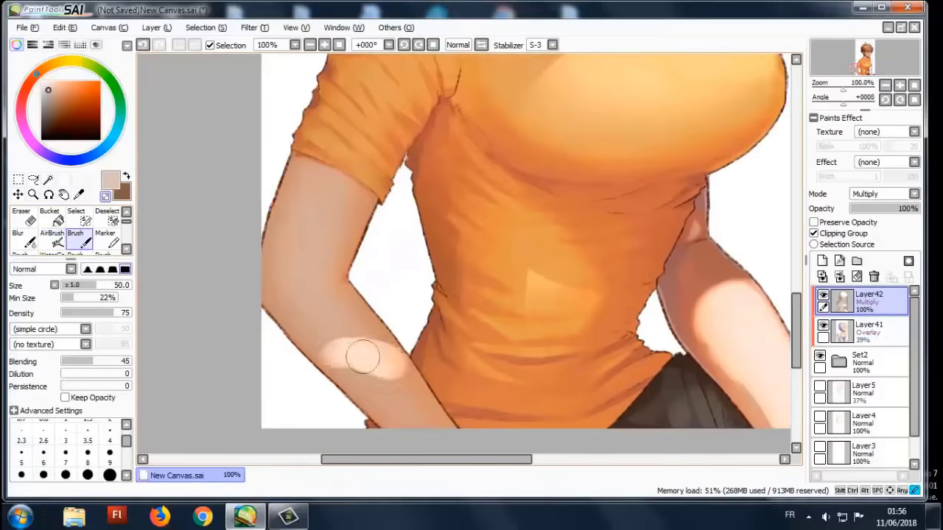
pyautogui.scroll(-3, 363, 357)
pyautogui.scroll(3, 432, 380)
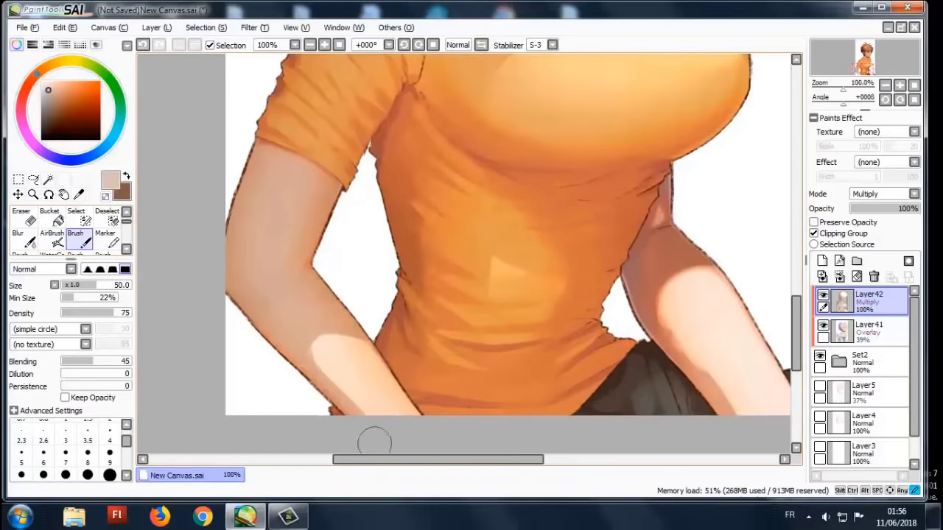
pyautogui.scroll(-1, 317, 356)
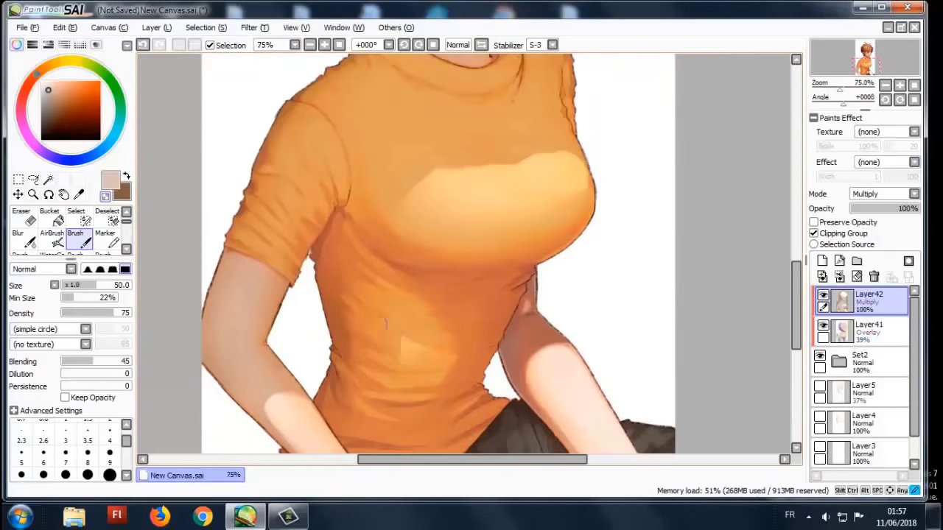
pyautogui.scroll(-2, 419, 362)
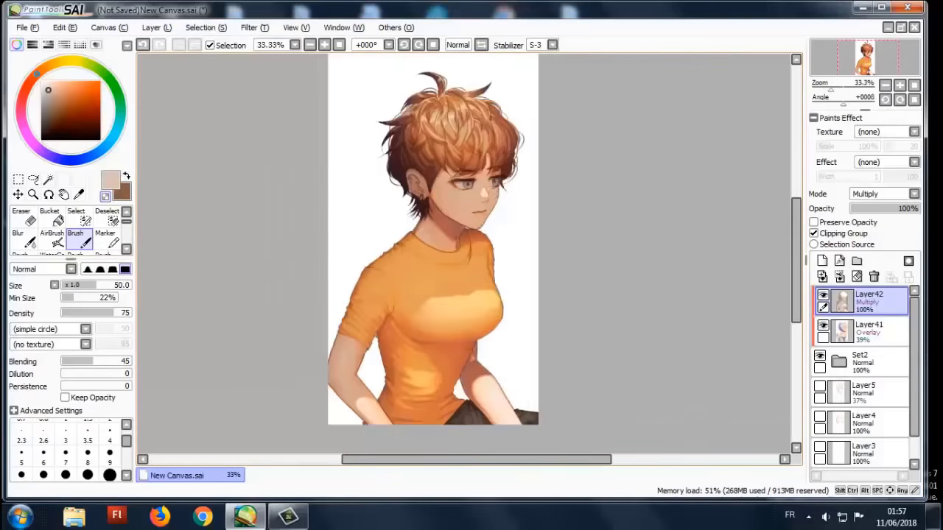
# - Erase light areas on the forehead gap between the bangs and on the lower lip with the Brush at sizes 20 and 10
pyautogui.scroll(3, 545, 215)
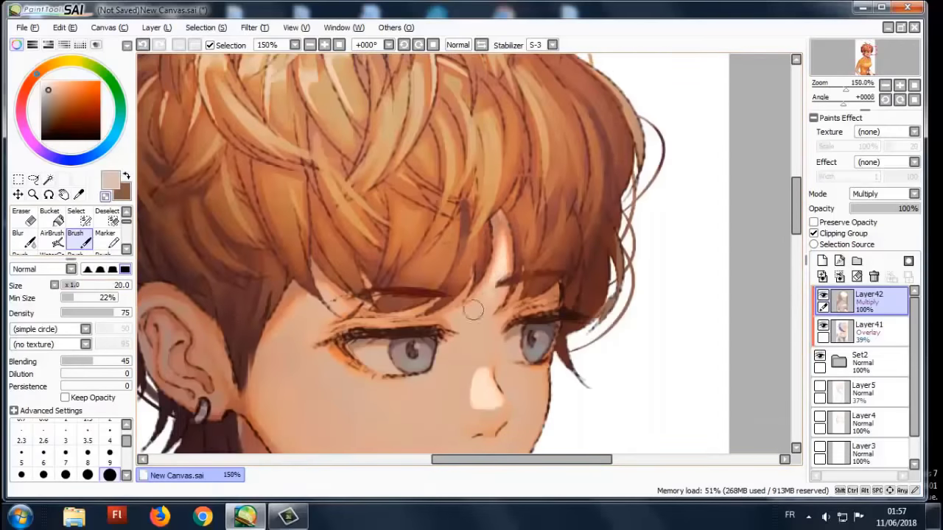
pyautogui.scroll(-2, 473, 310)
pyautogui.scroll(4, 503, 392)
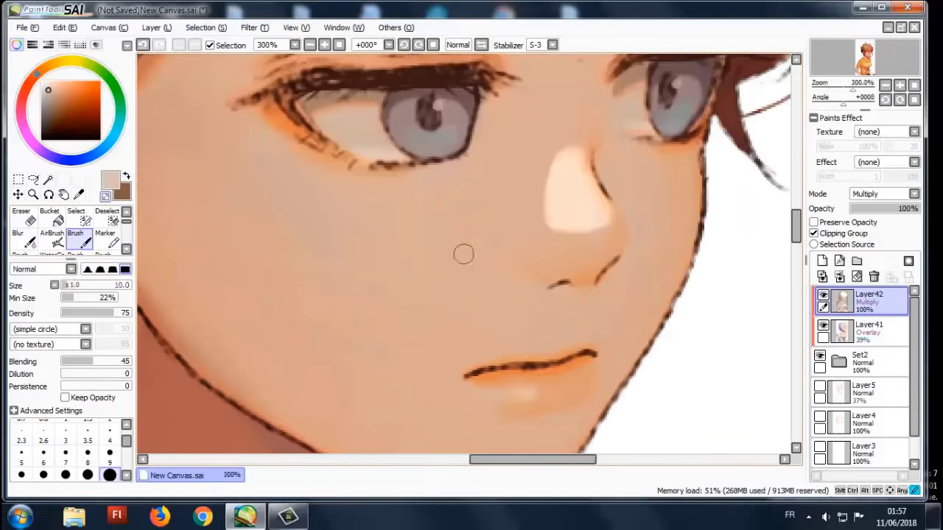
pyautogui.scroll(-2, 442, 243)
# - Soften the lower edge of the nose highlight with the AirBrush at size 105 and refine small face details with the Brush at size 7
pyautogui.press('v')
pyautogui.scroll(1, 464, 254)
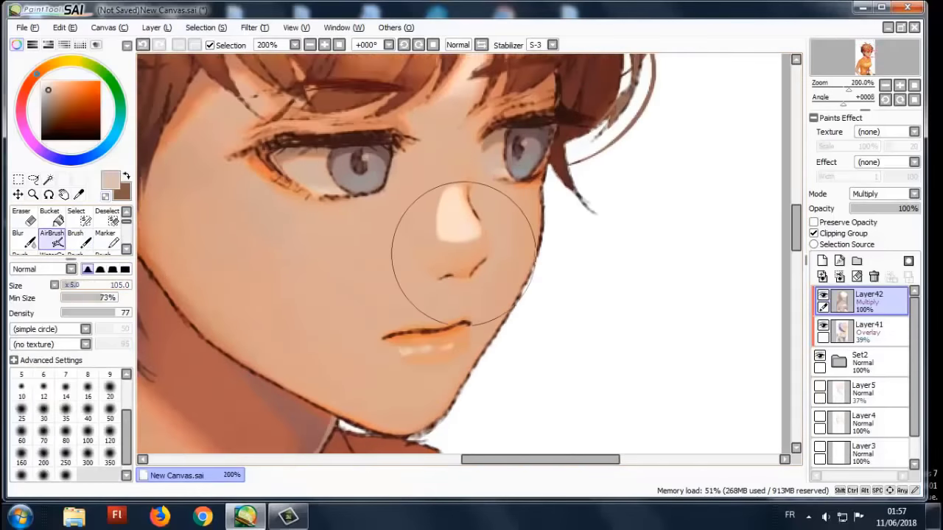
pyautogui.scroll(-3, 492, 241)
pyautogui.press('b')
pyautogui.scroll(4, 472, 235)
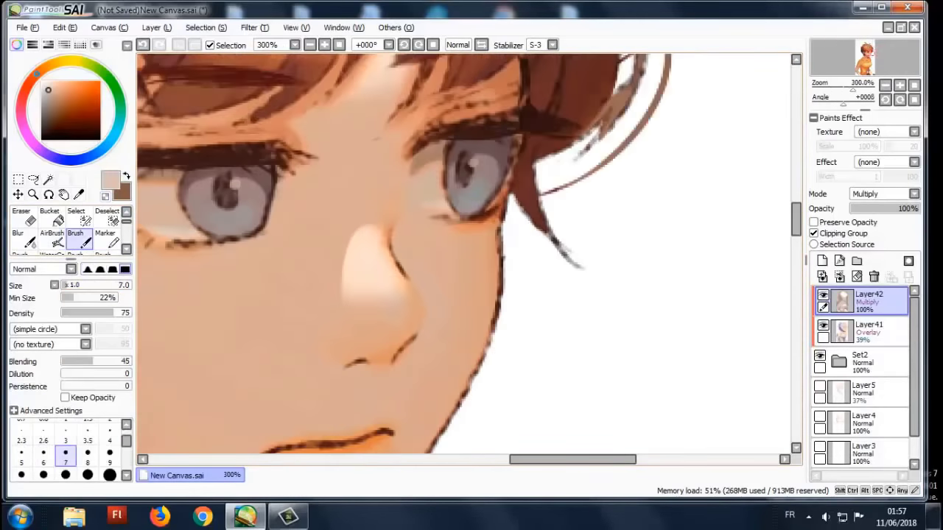
pyautogui.scroll(-6, 345, 290)
pyautogui.scroll(1, 345, 290)
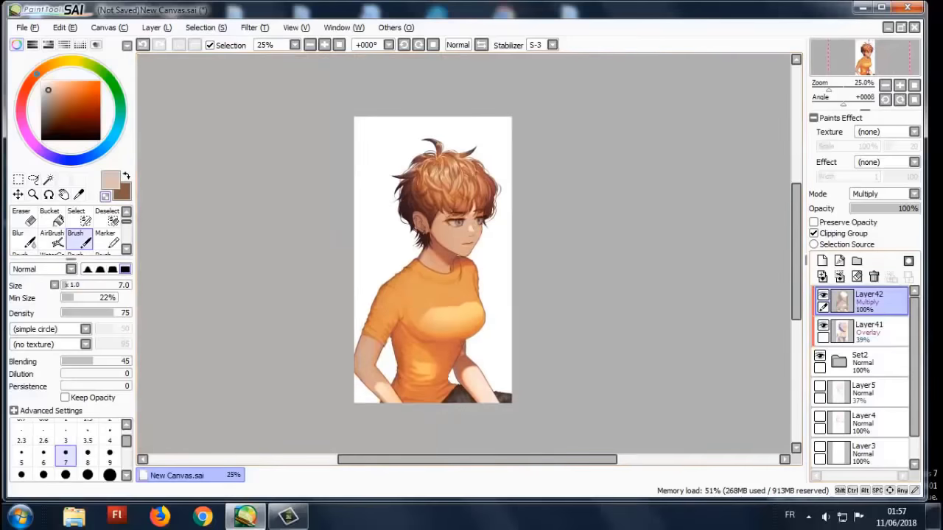
# - Select the Multiply layer's shadow area and add a clipped Lumi & Shade layer above it with orange as the colour
pyautogui.click(207, 28)
pyautogui.click(232, 71)
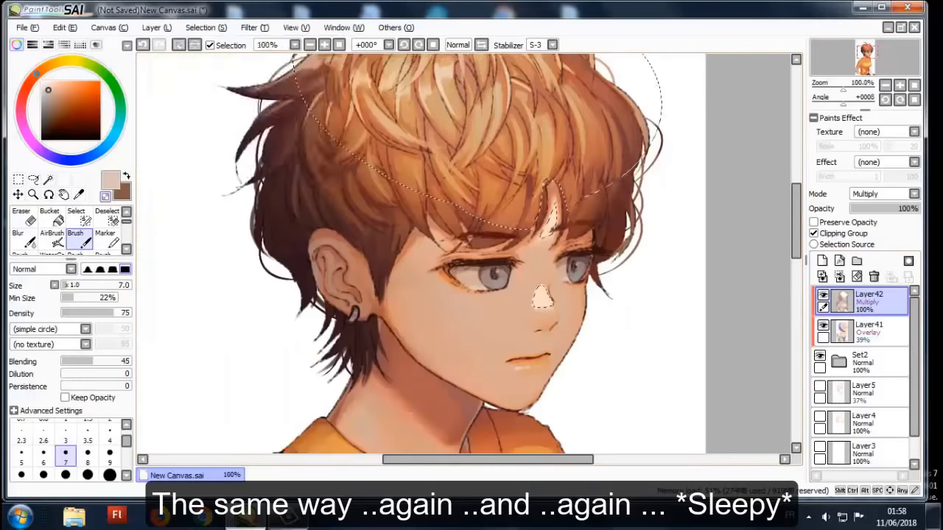
pyautogui.scroll(3, 457, 221)
pyautogui.click(822, 260)
pyautogui.click(884, 193)
pyautogui.click(875, 268)
pyautogui.click(82, 90)
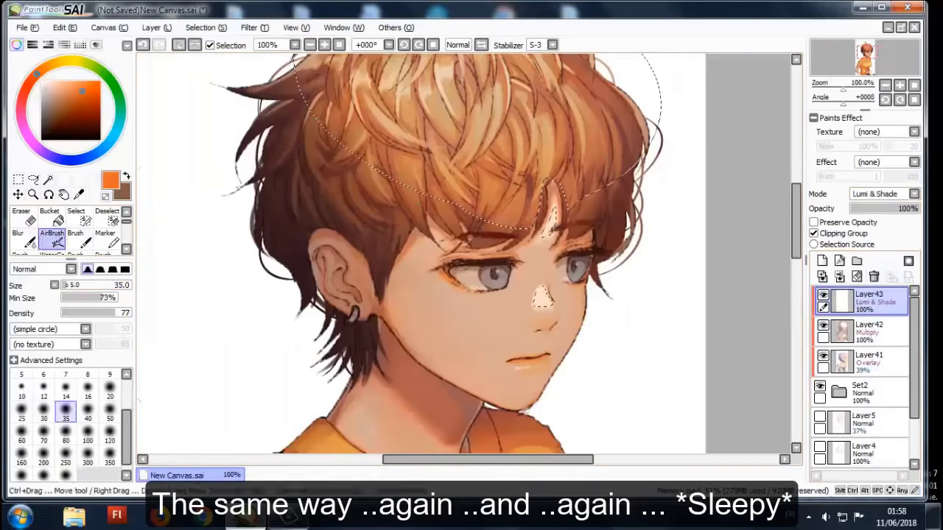
# - Try to fill the selected shadow area with orange using the Bucket, then undo the fill
pyautogui.scroll(-3, 405, 258)
pyautogui.click(49, 220)
pyautogui.click(444, 229)
pyautogui.hotkey('ctrl', 'd')
pyautogui.scroll(-1, 444, 228)
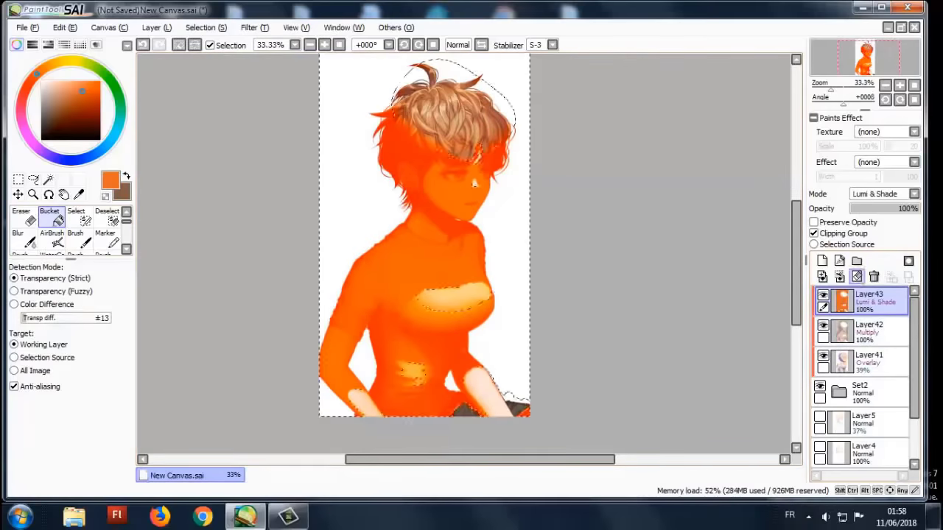
pyautogui.hotkey('ctrl', 'z')
# - Airbrush orange at size 75 along the shadow's edges on the Lumi & Shade layer and lower the layer's opacity to 27%
pyautogui.scroll(3, 457, 243)
pyautogui.press('v')
pyautogui.scroll(-3, 507, 204)
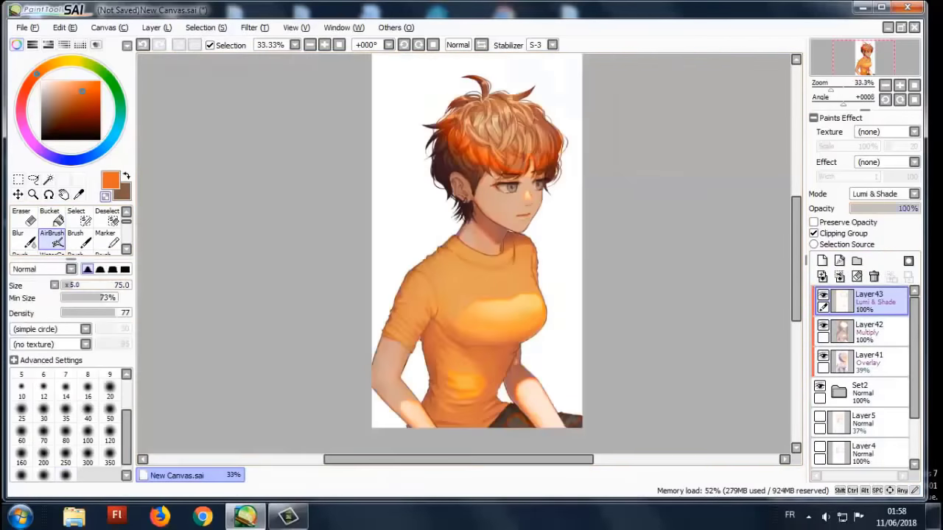
pyautogui.click(861, 209)
pyautogui.scroll(4, 551, 302)
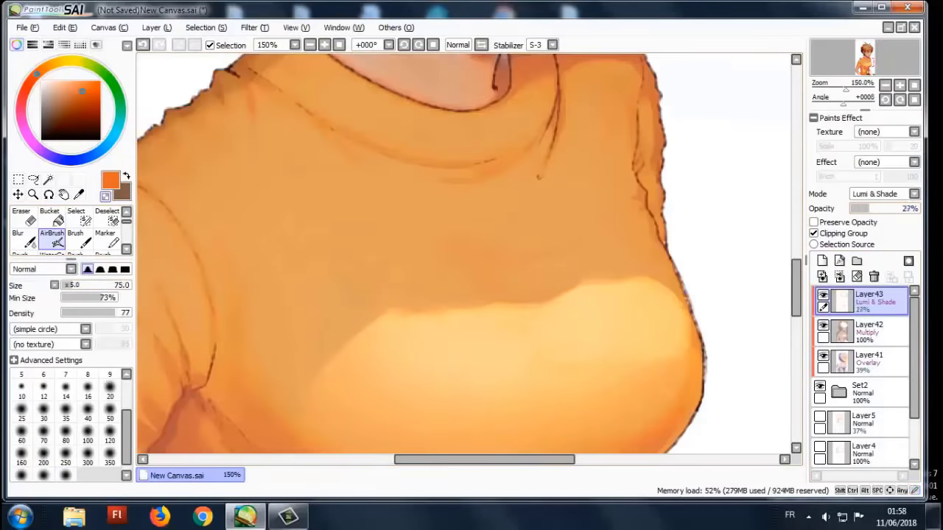
pyautogui.scroll(-1, 469, 253)
# - Sample the pale beige tone from the Multiply layer and reduce the Lumi & Shade layer's opacity to 12%
pyautogui.click(869, 327)
pyautogui.keyDown('alt'); pyautogui.click(484, 341); pyautogui.keyUp('alt')
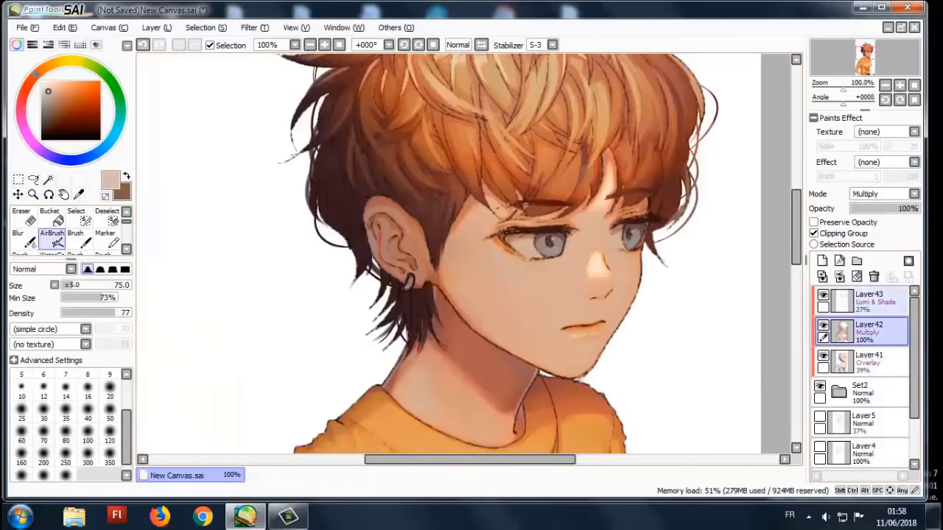
pyautogui.click(869, 298)
pyautogui.scroll(-4, 519, 166)
pyautogui.scroll(4, 519, 166)
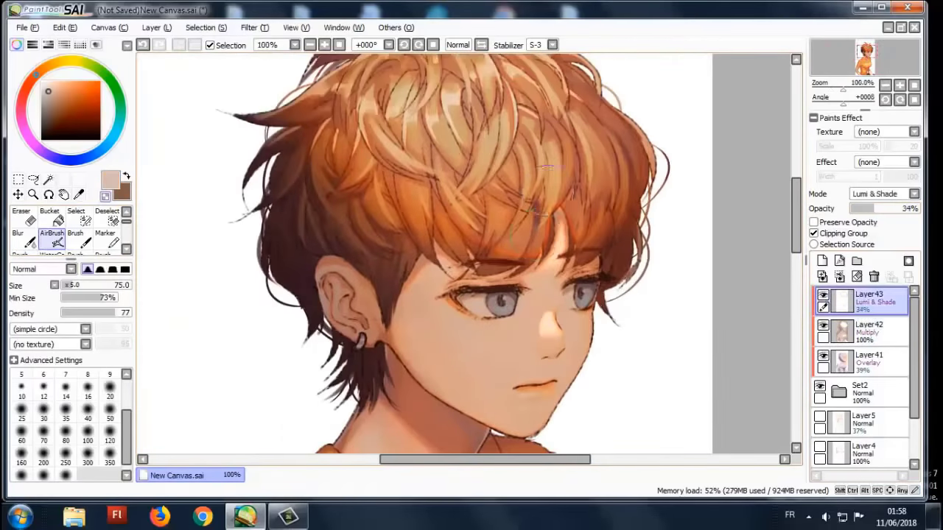
pyautogui.scroll(-4, 519, 167)
pyautogui.scroll(4, 519, 166)
pyautogui.scroll(-3, 519, 166)
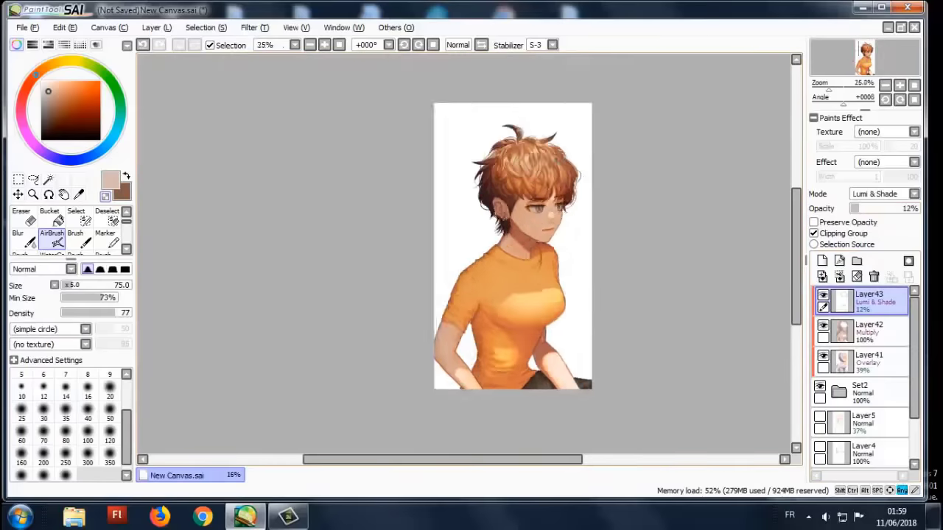
# - Add a clipped Overlay layer and airbrush light orange at size 500 over the face and chest within the selected shadow area
pyautogui.scroll(1, 519, 167)
pyautogui.click(823, 261)
pyautogui.click(883, 194)
pyautogui.click(869, 234)
pyautogui.click(76, 87)
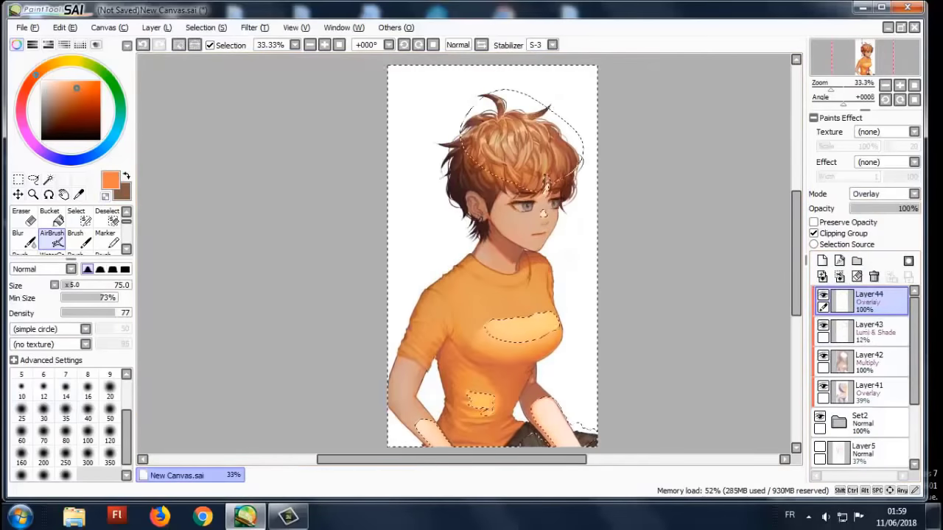
pyautogui.scroll(1, 518, 167)
pyautogui.moveTo(516, 170); pyautogui.dragTo(618, 221)
pyautogui.scroll(-5, 499, 254)
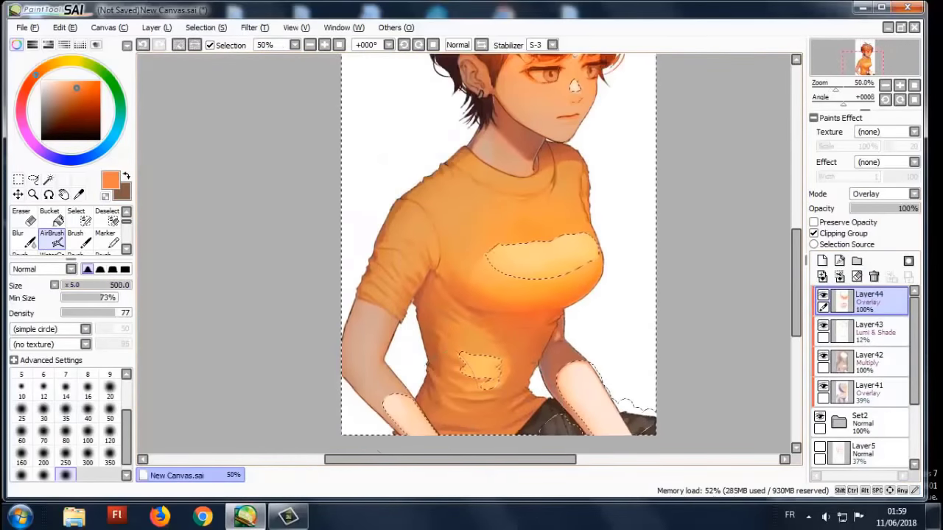
# - Airbrush greyish blue at size 370 over the shadow area and lower the Overlay layer's opacity to 20%
pyautogui.scroll(-1, 551, 313)
pyautogui.click(59, 158)
pyautogui.click(52, 109)
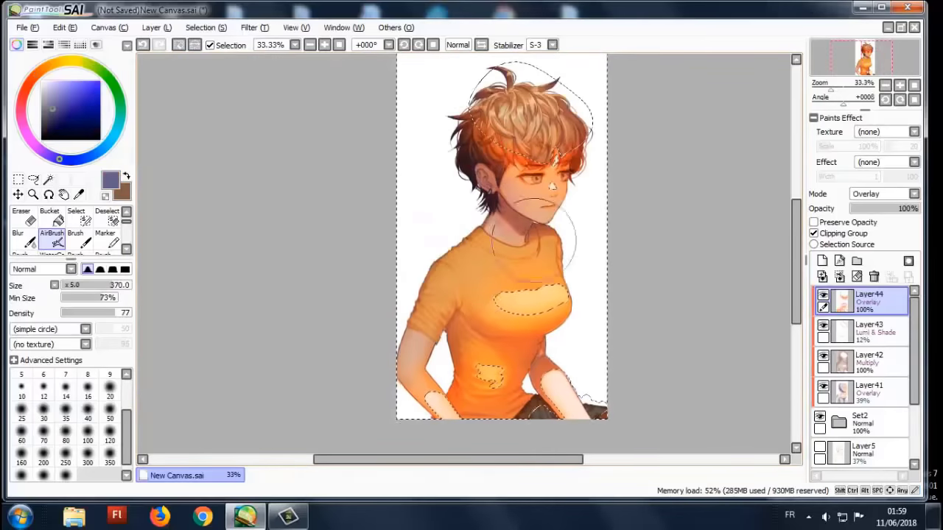
pyautogui.moveTo(560, 364); pyautogui.dragTo(426, 388)
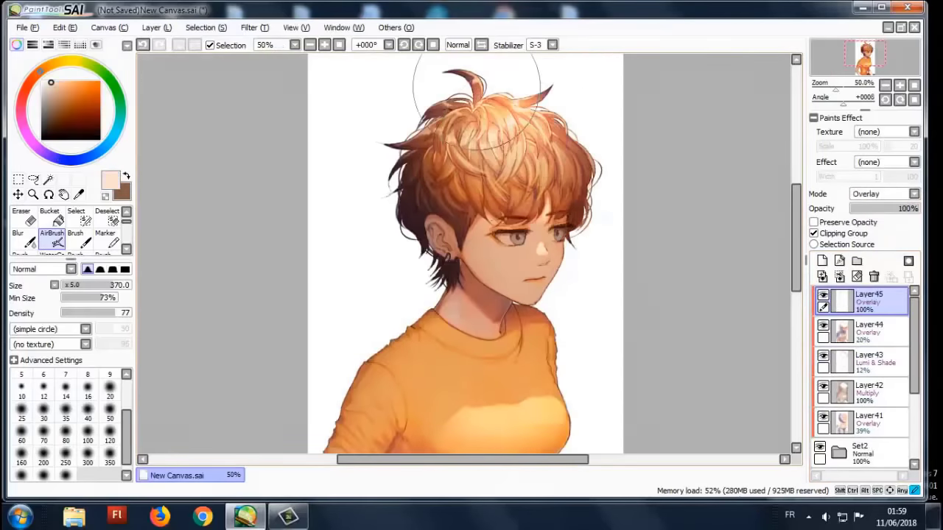
# - Airbrush pale peach at size 370 over the light areas on a new clipped Overlay layer and set its opacity to 27%
pyautogui.scroll(-1, 477, 89)
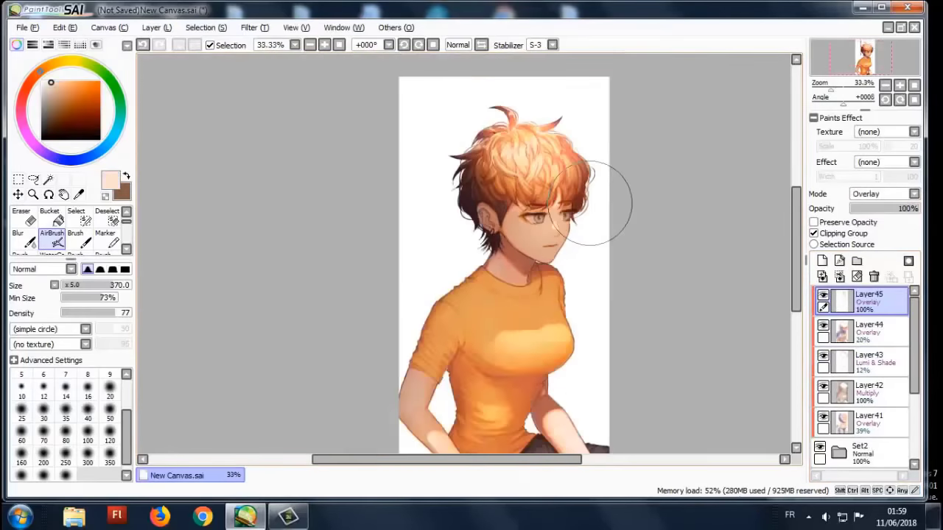
pyautogui.moveTo(526, 428); pyautogui.dragTo(497, 465)
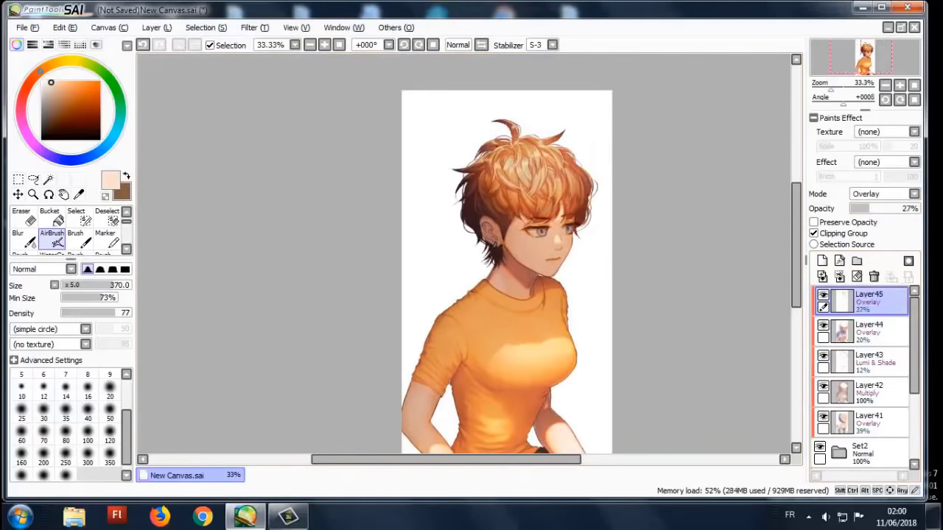
pyautogui.scroll(-1, 553, 70)
pyautogui.scroll(1, 559, 72)
pyautogui.scroll(-1, 568, 73)
pyautogui.scroll(1, 569, 74)
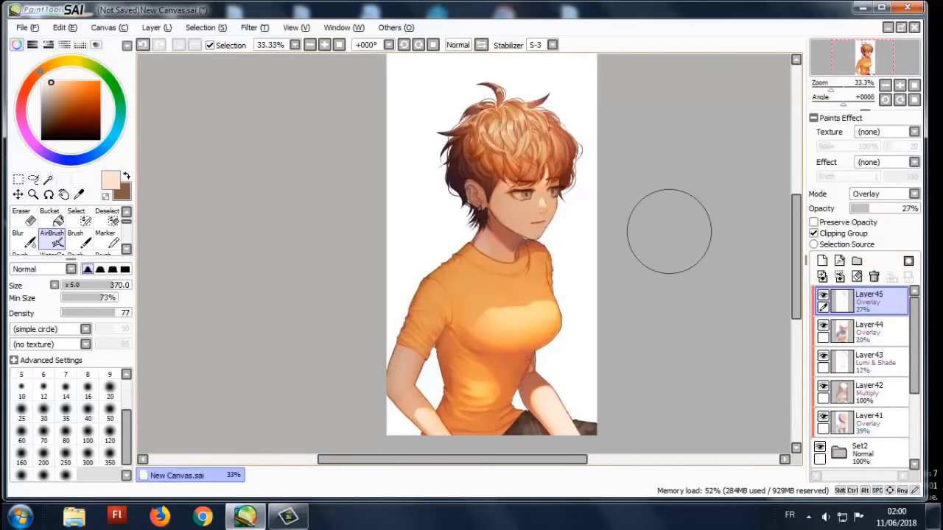
pyautogui.click(808, 516)
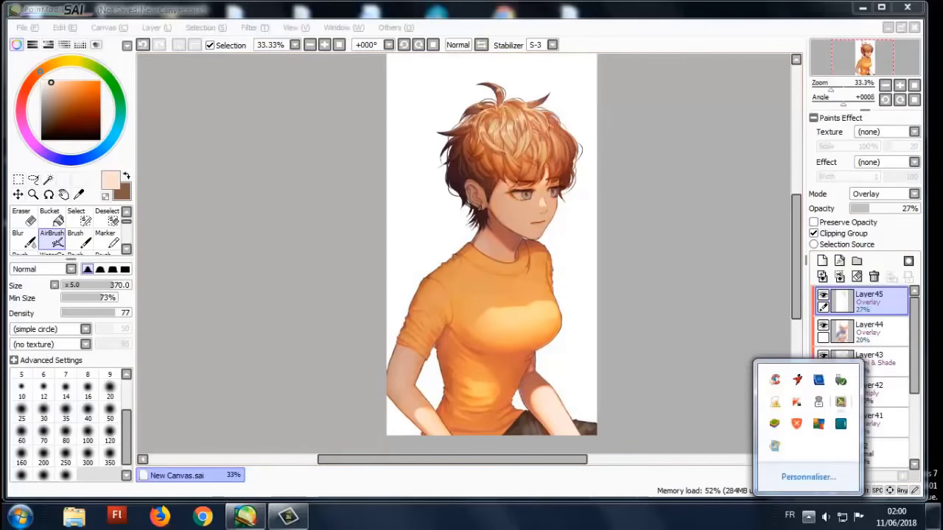
pyautogui.press('Escape')
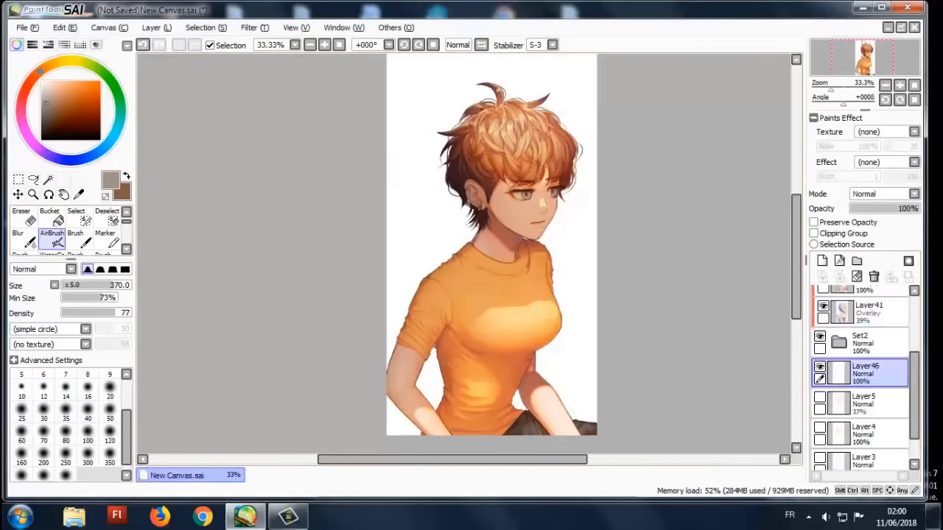
# - Fill the new layer beneath the character folder with a brownish grey background using the Bucket
pyautogui.click(50, 215)
pyautogui.click(442, 111)
pyautogui.scroll(2, 516, 206)
pyautogui.scroll(-1, 516, 207)
pyautogui.scroll(3, 516, 207)
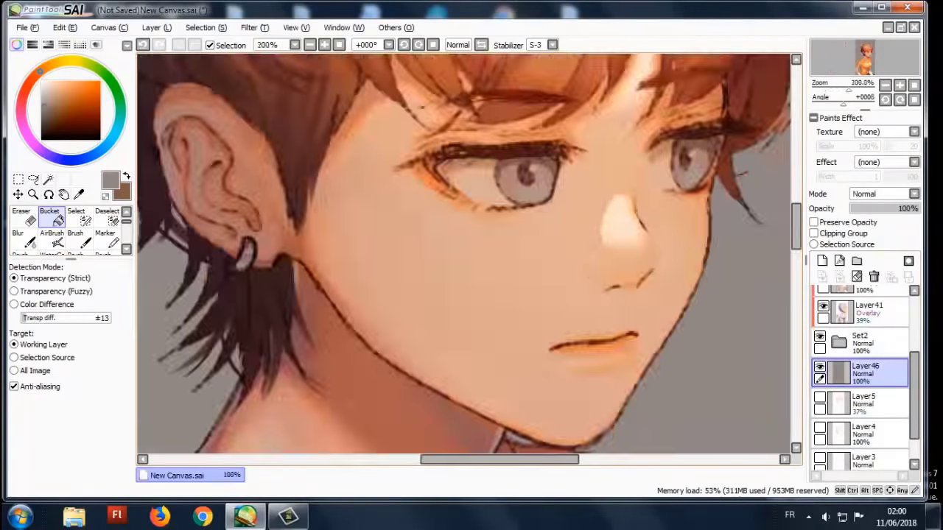
pyautogui.scroll(-6, 469, 258)
# - Crop the canvas to the rectangular selection around the character, trimming the empty space above and beside the hair
pyautogui.hotkey('ctrl', 't')
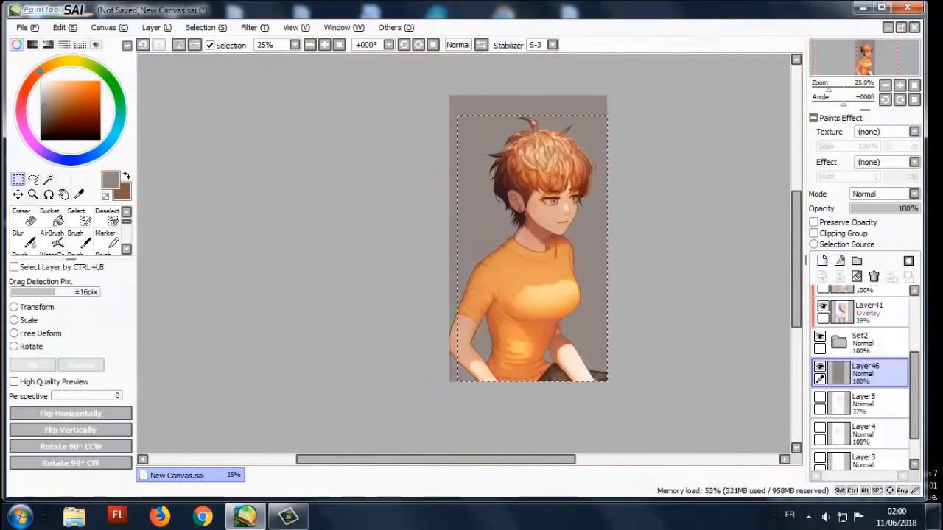
pyautogui.scroll(-1, 527, 243)
pyautogui.scroll(3, 528, 243)
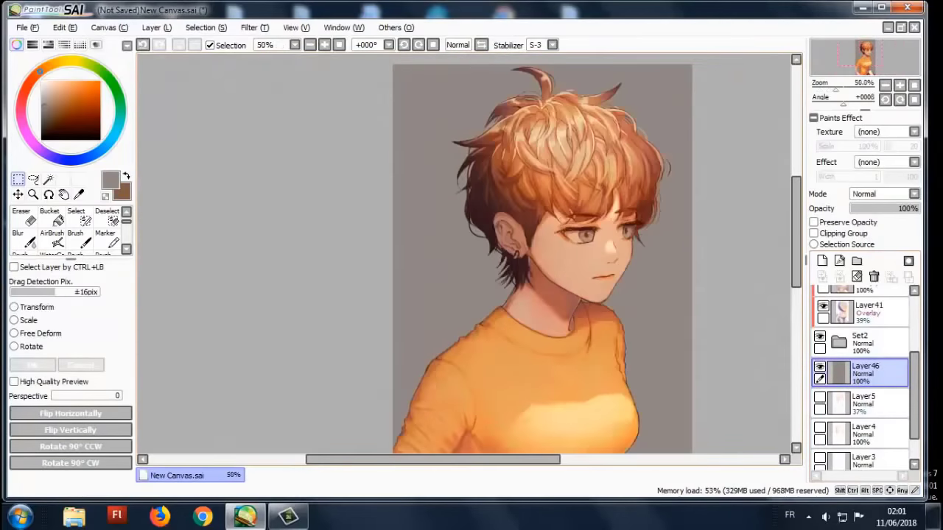
pyautogui.scroll(2, 468, 258)
pyautogui.scroll(-1, 469, 258)
pyautogui.scroll(2, 862, 361)
# - Add an unclipped Overlay layer on top, airbrush light orange at size 455 across the hair and upper background, and set its opacity to 27%
pyautogui.click(866, 238)
pyautogui.scroll(-1, 469, 258)
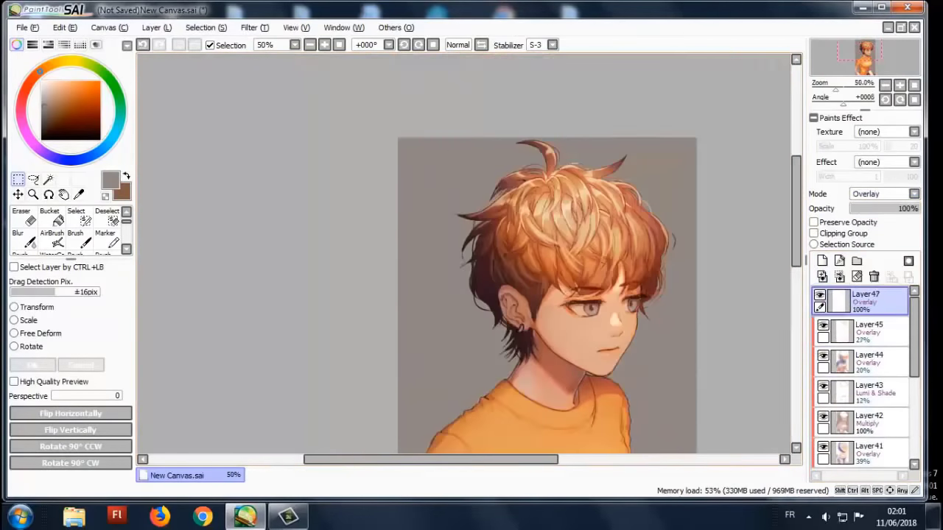
pyautogui.click(52, 238)
pyautogui.moveTo(471, 96)
pyautogui.mouseDown()
pyautogui.moveTo(570, 87)
pyautogui.moveTo(663, 162)
pyautogui.mouseUp()
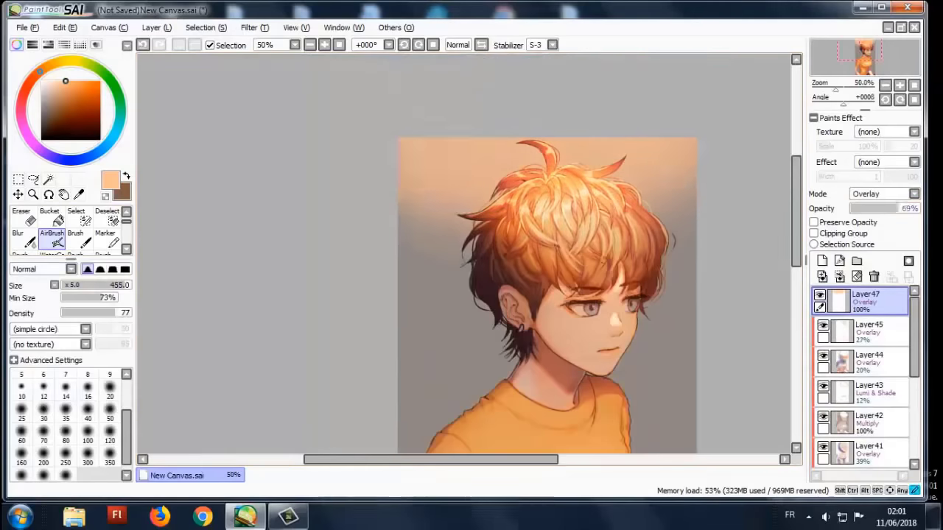
pyautogui.click(877, 209)
pyautogui.scroll(-2, 669, 218)
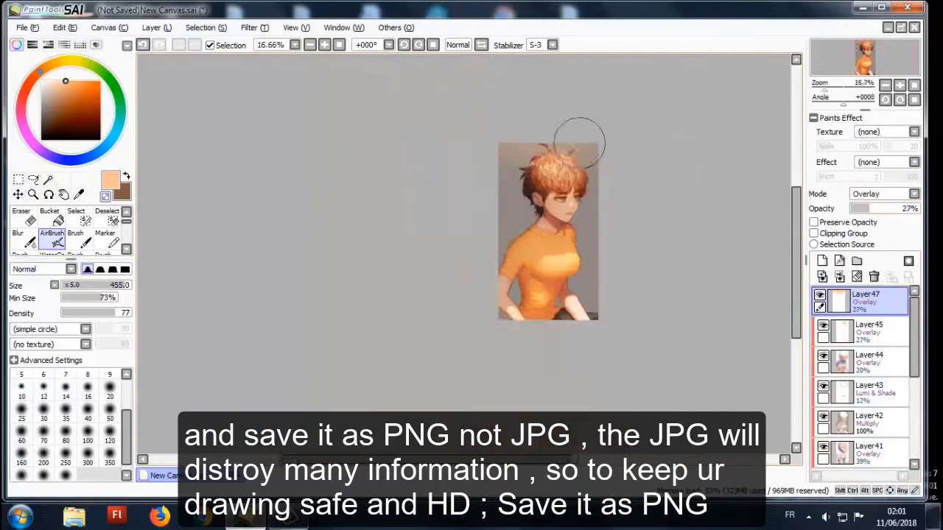
# - Save the finished drawing as a PNG file
pyautogui.scroll(3, 579, 137)
pyautogui.click(26, 27)
pyautogui.click(44, 127)
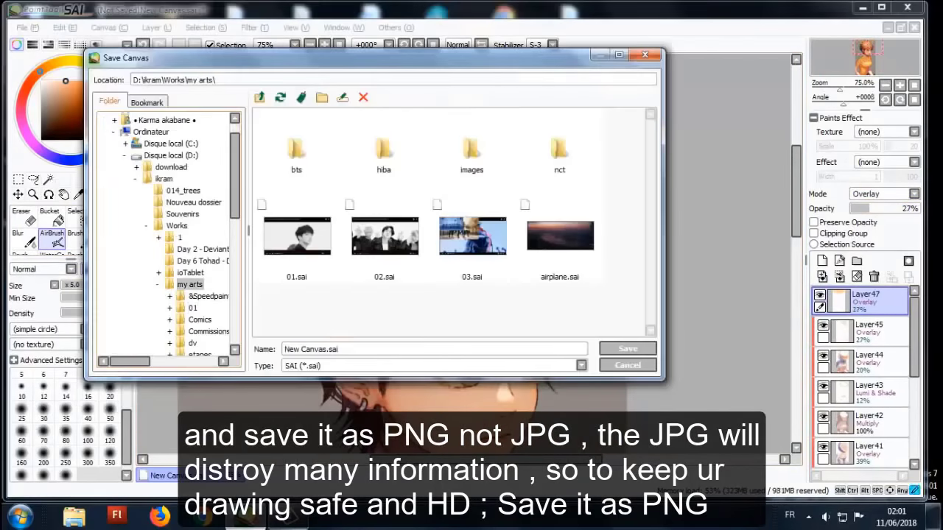
pyautogui.click(472, 236)
pyautogui.press('Escape')
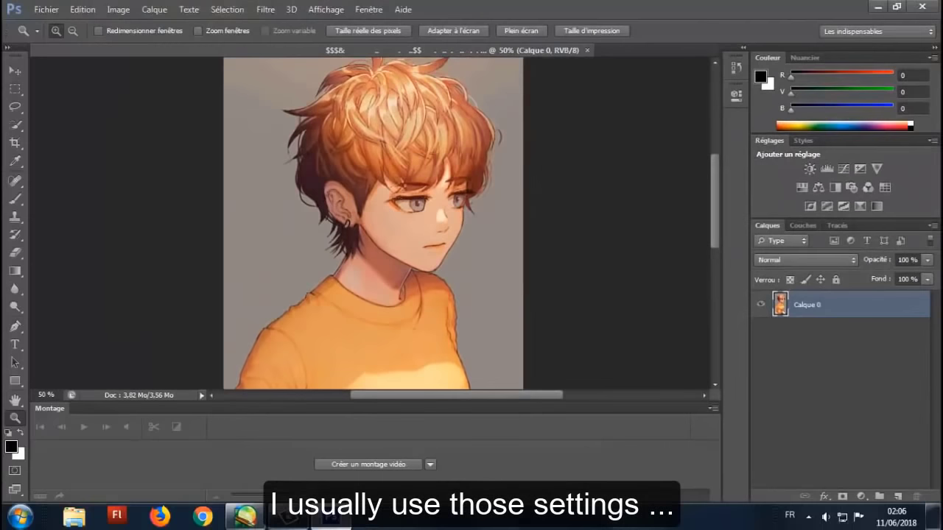
# - Switch to Photoshop and add a Curves adjustment layer above the drawing, shaping its RGB curve with several points from shadows to midtones
pyautogui.hscroll(-2, 412, 221)
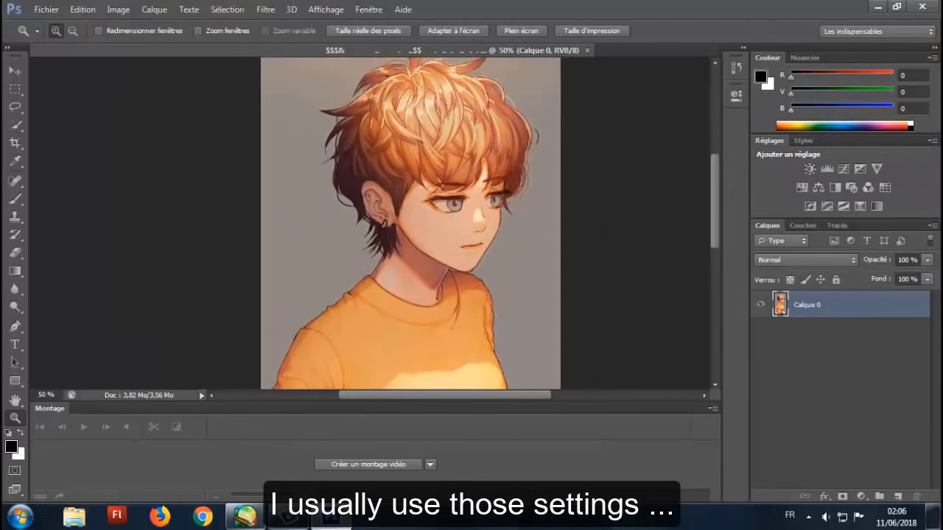
pyautogui.click(844, 169)
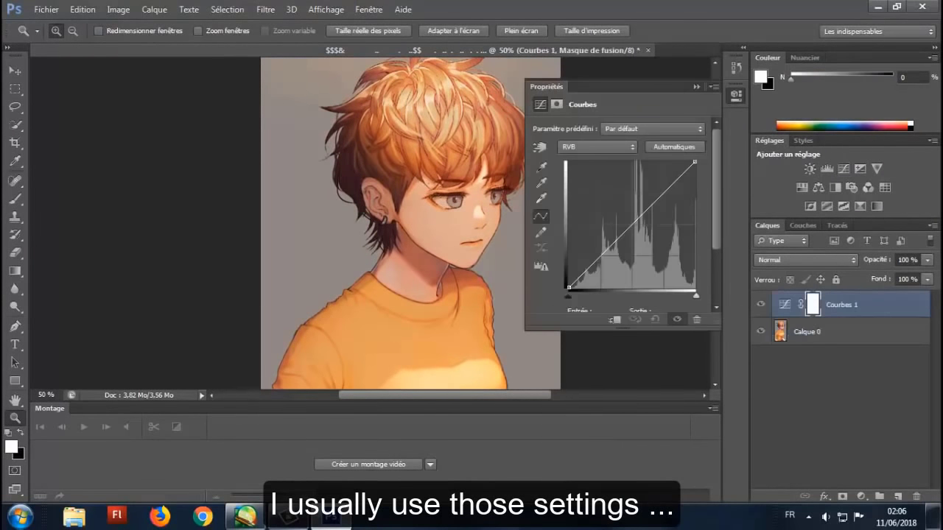
pyautogui.hscroll(2, 413, 221)
pyautogui.moveTo(653, 203); pyautogui.dragTo(592, 266)
pyautogui.moveTo(635, 226); pyautogui.dragTo(644, 215)
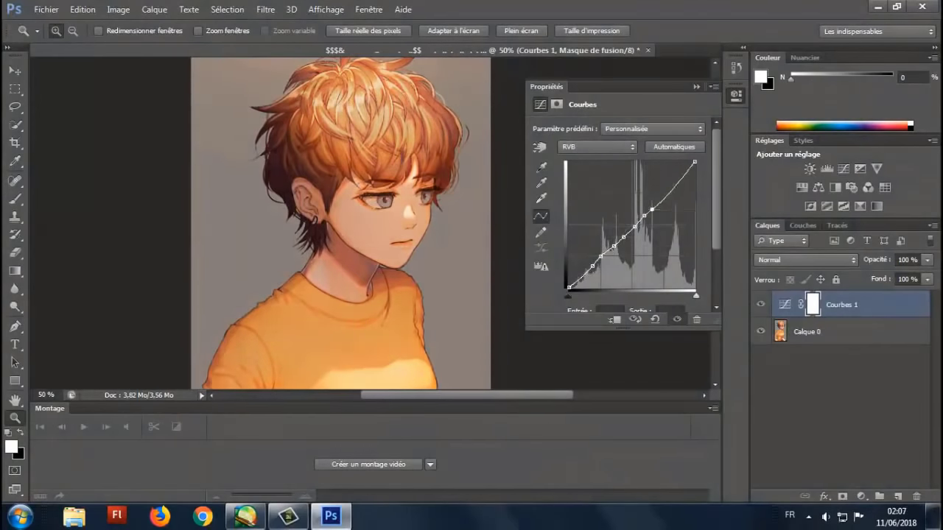
pyautogui.click(736, 94)
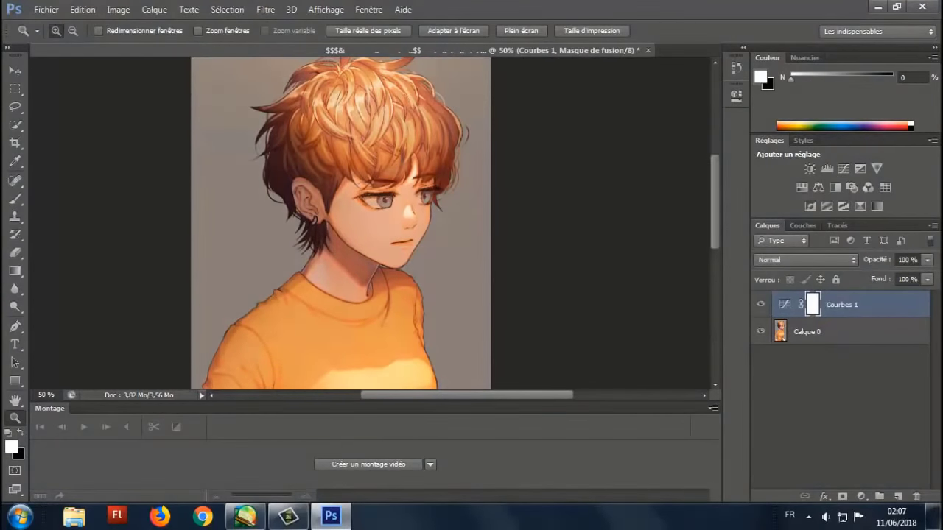
# - Add a Color Balance adjustment with midtones at green +4 and blue +1, and a Vibrance adjustment that slightly intensifies the colours
pyautogui.click(818, 187)
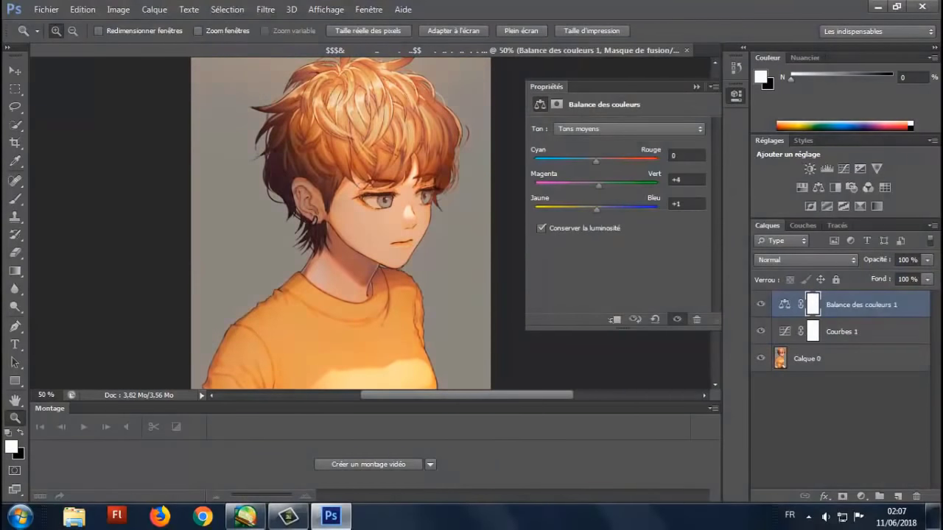
pyautogui.click(736, 95)
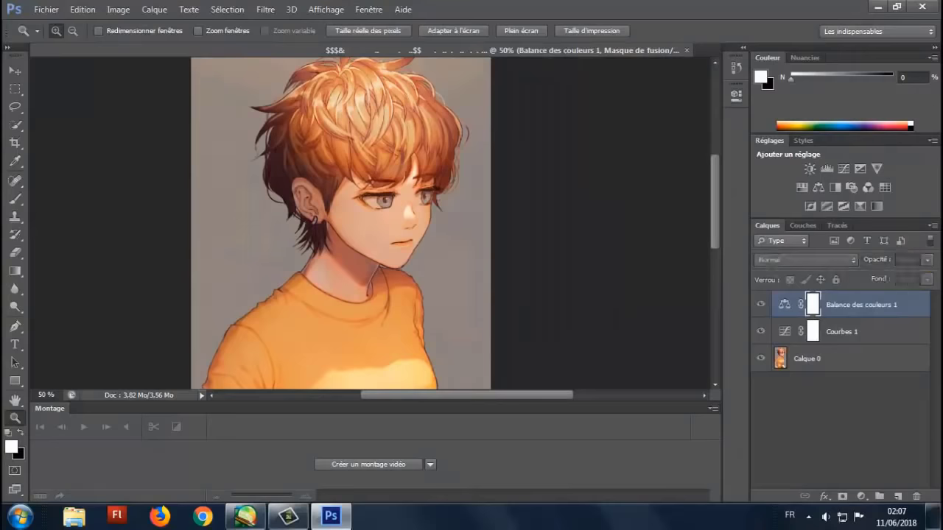
pyautogui.click(876, 169)
pyautogui.moveTo(618, 171)
pyautogui.mouseDown()
pyautogui.moveTo(659, 171)
pyautogui.moveTo(632, 170)
pyautogui.mouseUp()
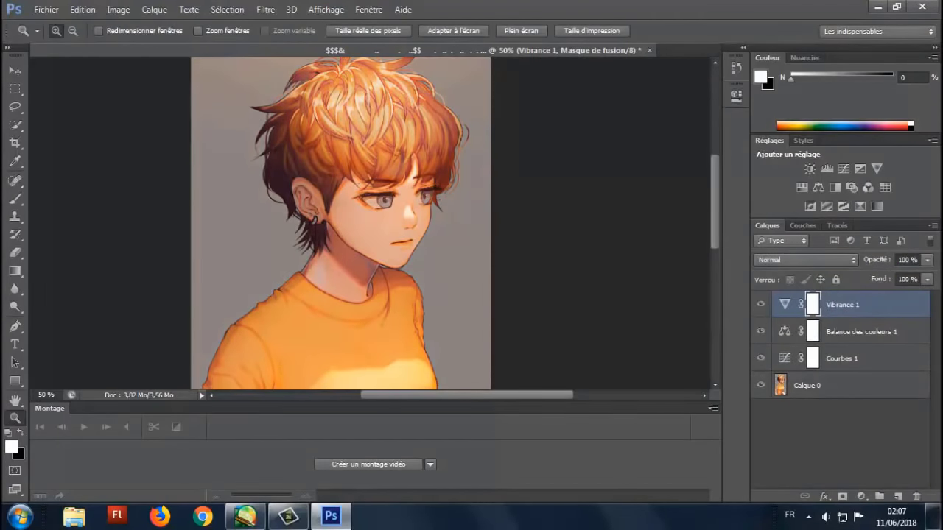
# - Add a Hue/Saturation adjustment layer above the Vibrance layer and fine-tune its hue
pyautogui.click(802, 187)
pyautogui.moveTo(617, 179)
pyautogui.mouseDown()
pyautogui.moveTo(568, 179)
pyautogui.moveTo(601, 179)
pyautogui.mouseUp()
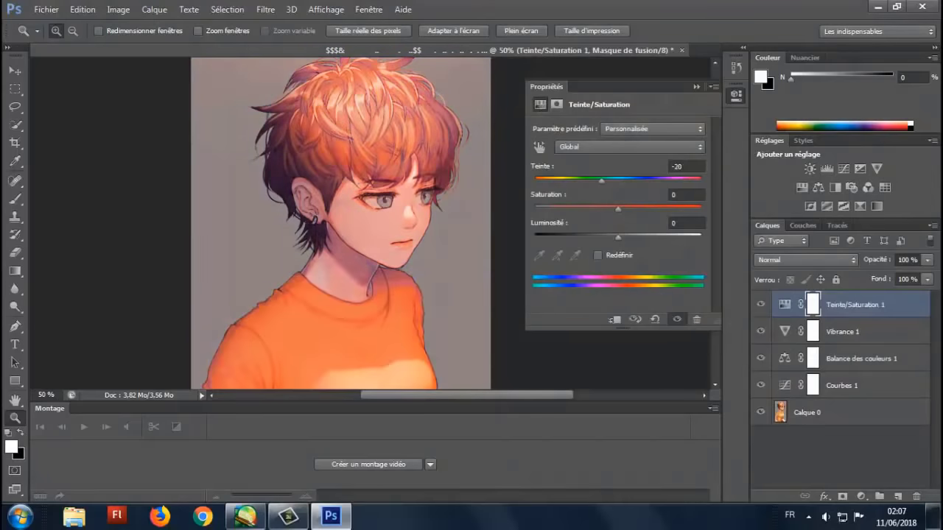
pyautogui.hotkey('shift', 'Down')
pyautogui.press('Tab')
pyautogui.hotkey('shift', 'Down')
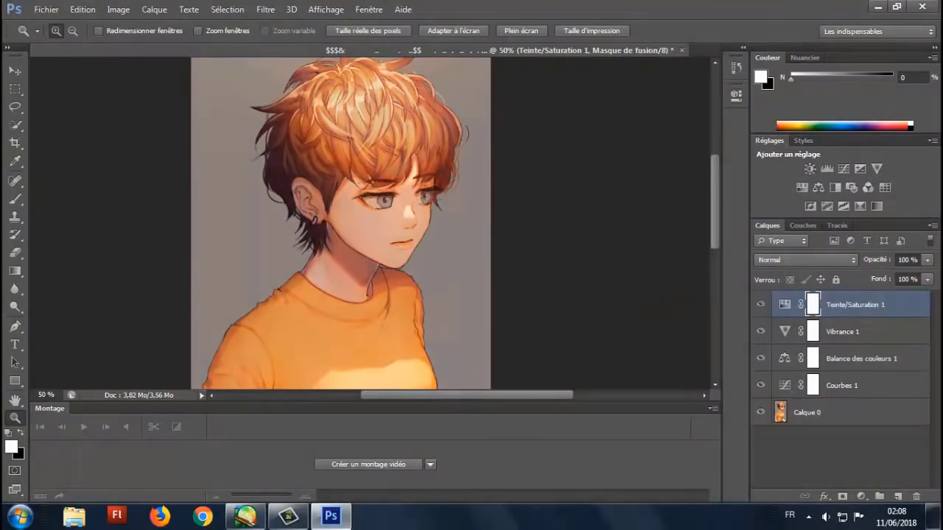
# - Add a gradient map adjustment layer above Hue/Saturation and apply a purple-to-yellow gradient
pyautogui.click(877, 168)
pyautogui.click(692, 154)
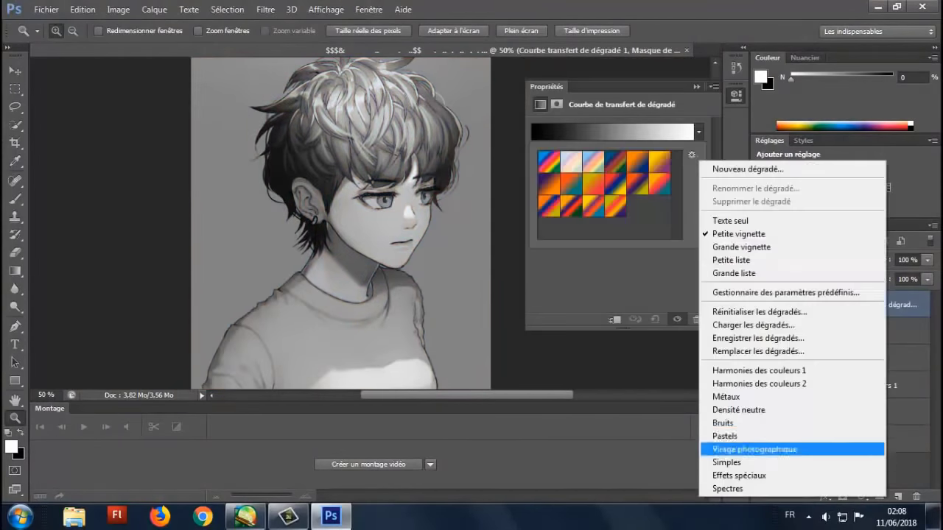
pyautogui.click(759, 446)
pyautogui.press('Return')
pyautogui.click(594, 162)
pyautogui.click(615, 185)
pyautogui.press('Return')
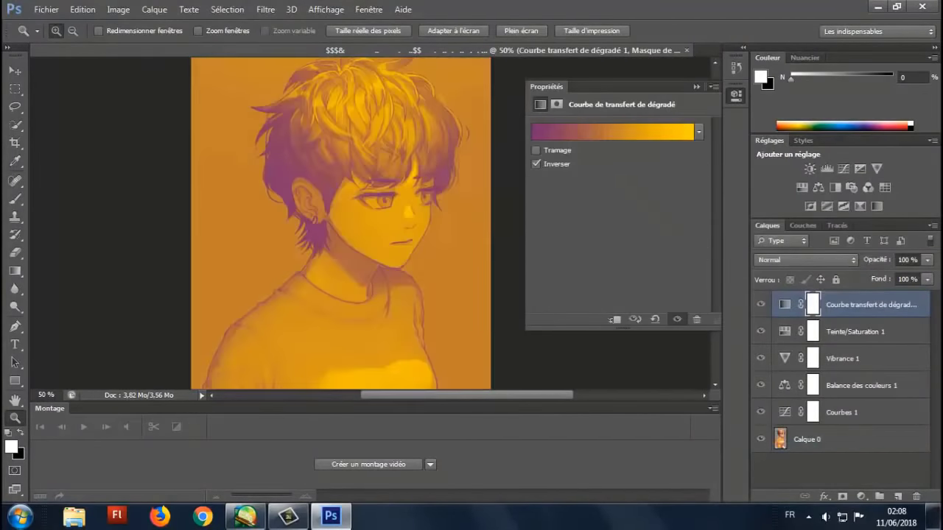
# - Try other bright multicolour gradients on the gradient map, including an orange-to-dark-blue one
pyautogui.click(699, 131)
pyautogui.doubleClick(638, 161)
pyautogui.click(698, 131)
pyautogui.click(638, 161)
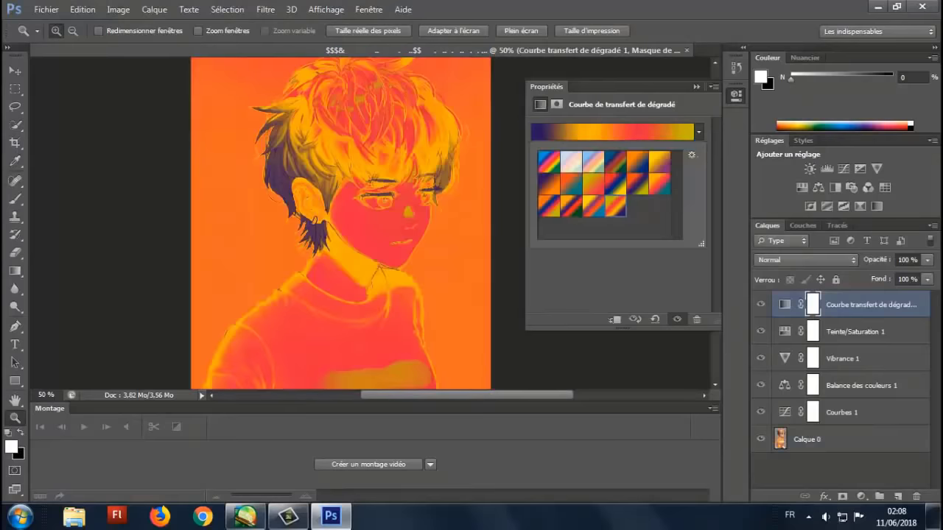
pyautogui.doubleClick(615, 207)
pyautogui.click(698, 132)
pyautogui.click(593, 184)
pyautogui.click(637, 161)
pyautogui.press('Return')
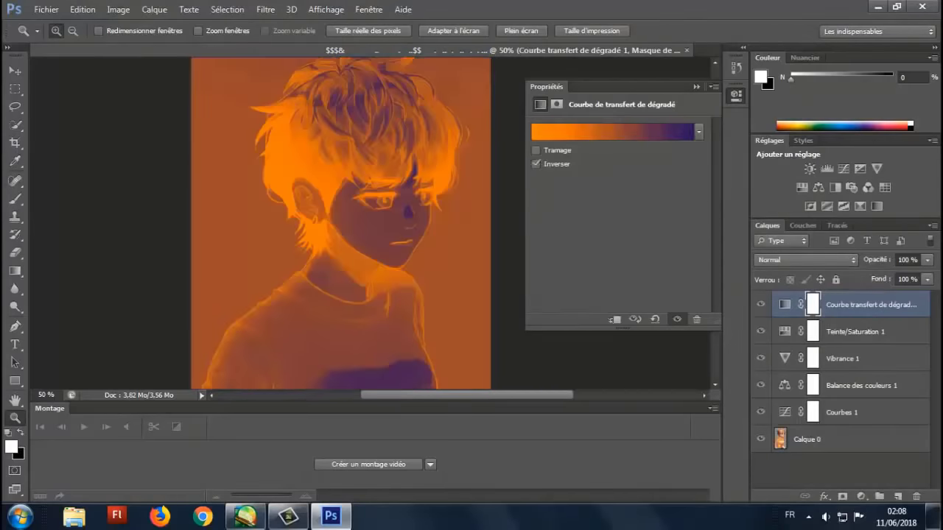
# - Load the Virage photographique (photographic toning) gradient set and apply a brown sepia gradient to the gradient map
pyautogui.click(699, 131)
pyautogui.click(692, 154)
pyautogui.click(758, 442)
pyautogui.press('Return')
pyautogui.click(549, 161)
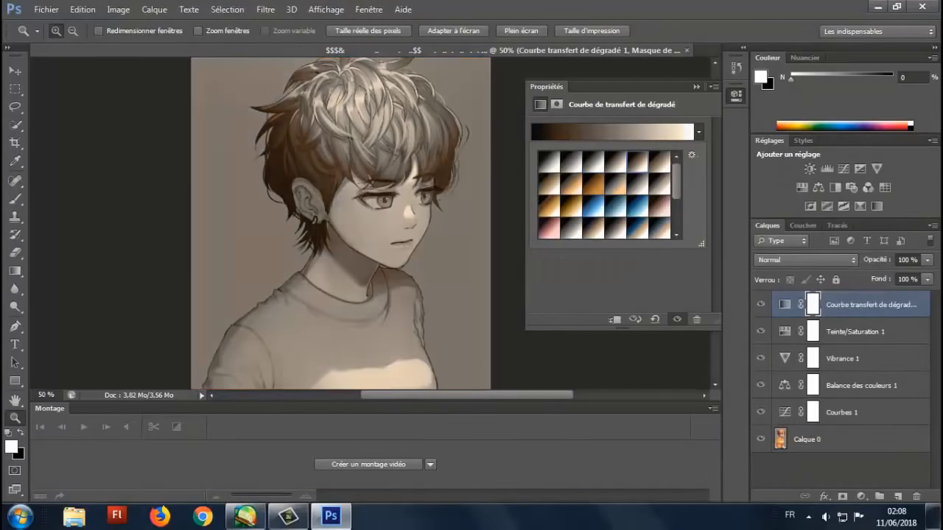
# - Go through the photographic toning gradients, such as tan sepia and purple-to-yellow, and choose one for the gradient map
pyautogui.click(571, 161)
pyautogui.click(593, 207)
pyautogui.click(549, 228)
pyautogui.click(616, 162)
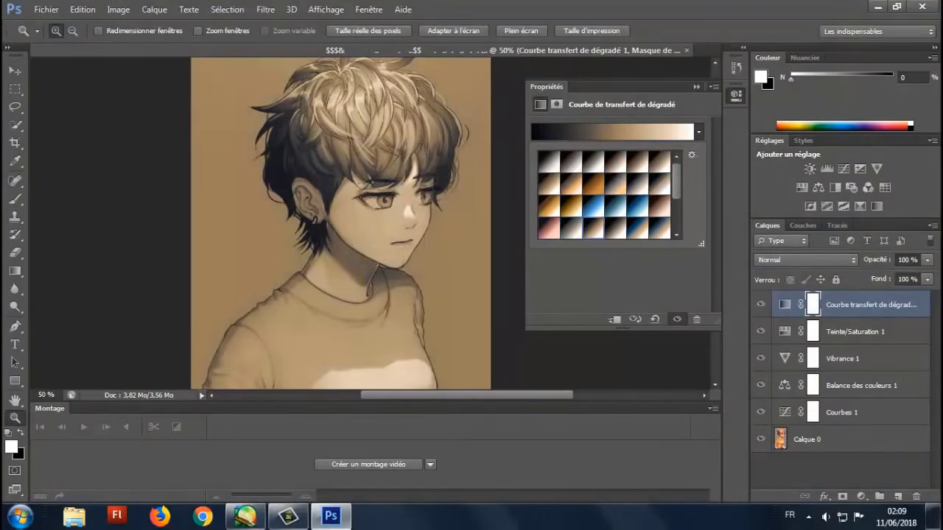
pyautogui.click(637, 162)
pyautogui.scroll(-2, 604, 195)
pyautogui.click(549, 173)
pyautogui.click(571, 156)
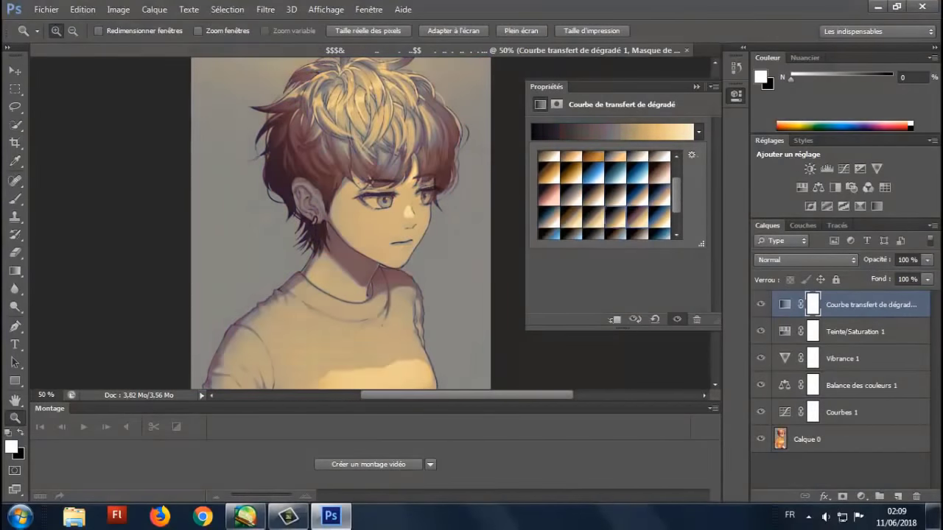
pyautogui.click(594, 156)
pyautogui.click(549, 214)
# - Set the gradient map layer's blend mode to Eclaircir (Lighten) and its opacity to 32%
pyautogui.click(696, 87)
pyautogui.click(806, 259)
pyautogui.click(806, 103)
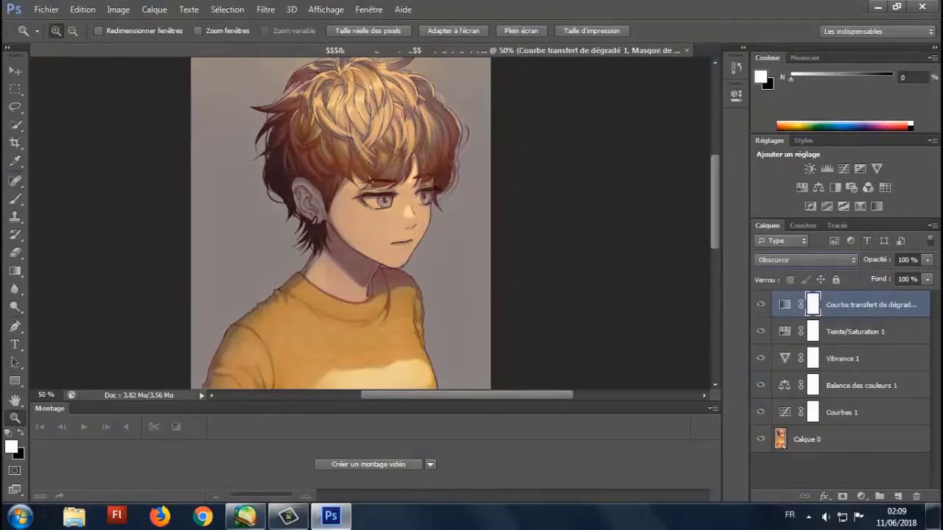
pyautogui.scroll(-2, 806, 260)
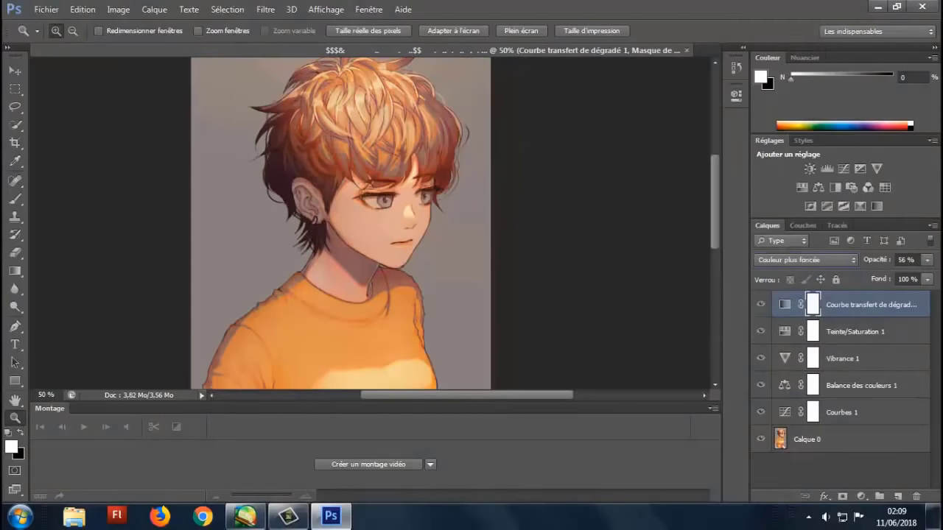
pyautogui.scroll(-1, 806, 259)
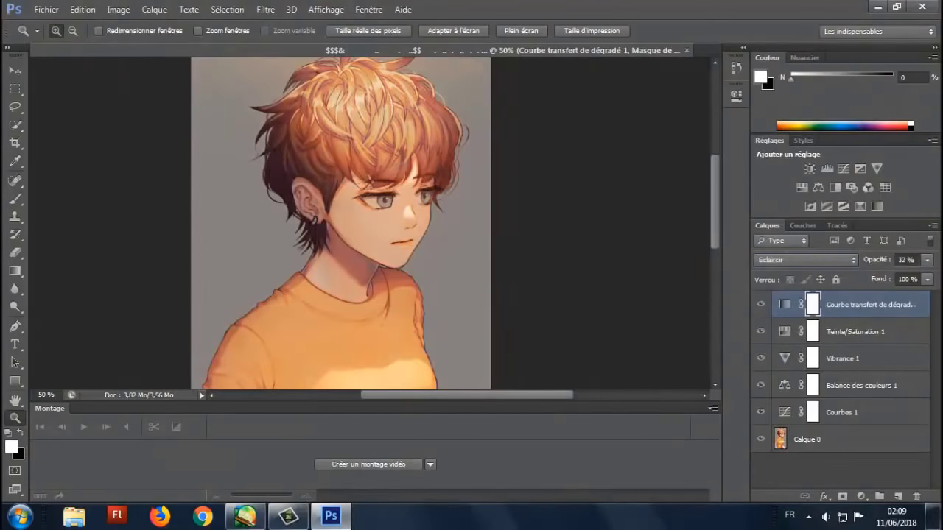
# - Add an empty layer and a second gradient map above it, applying a dark-to-tan toning gradient
pyautogui.hotkey('ctrl', 'shift', 'alt', 'n')
pyautogui.click(860, 205)
pyautogui.click(698, 131)
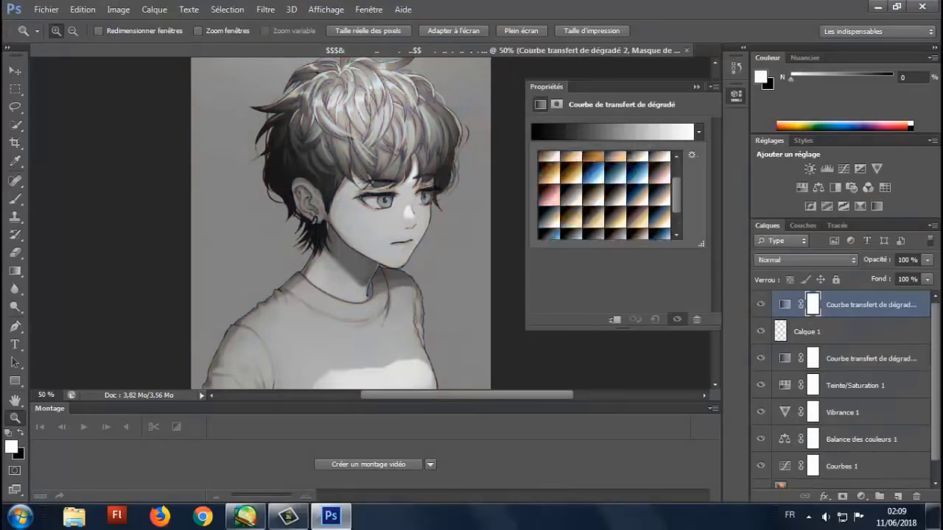
pyautogui.click(593, 162)
pyautogui.click(637, 206)
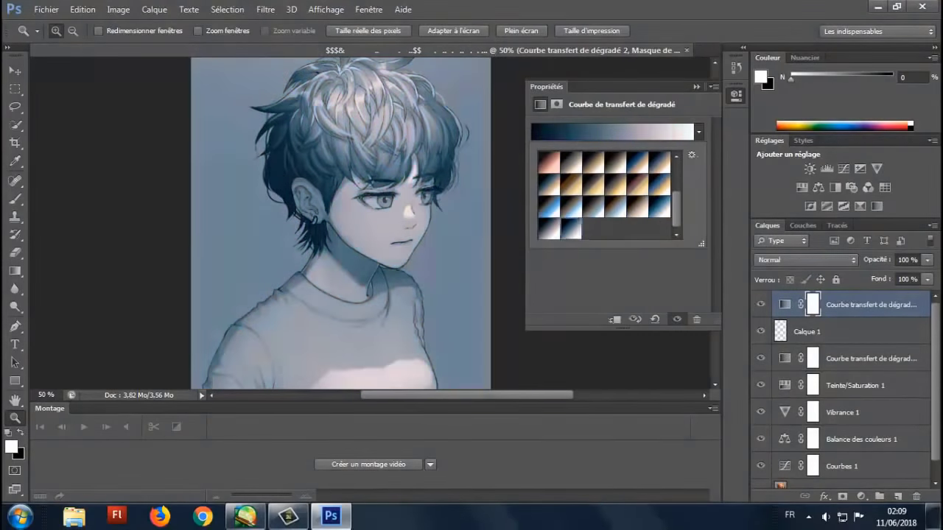
pyautogui.hotkey('shift', 'alt', 'o')
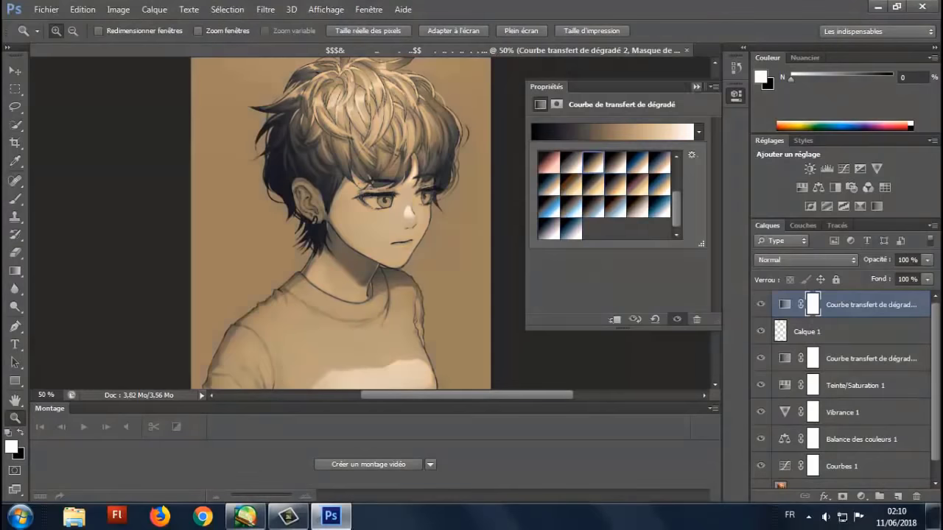
# - Cycle the second gradient map's blend mode through to Division and lower its opacity to 8%
pyautogui.hotkey('shift', '+')
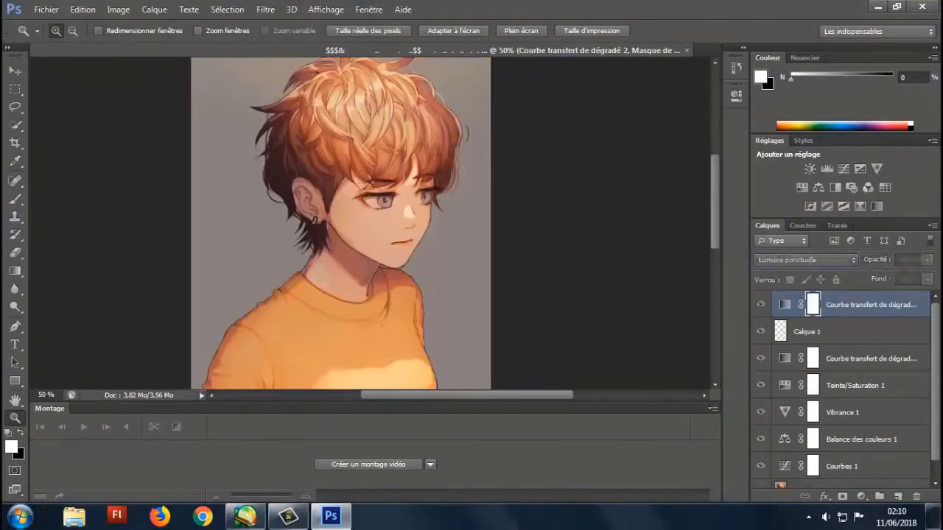
pyautogui.hotkey('shift', '+')
pyautogui.hotkey('shift', '+')
pyautogui.hotkey('shift', '+')
pyautogui.hotkey('shift', '+')
pyautogui.hotkey('shift', '+')
pyautogui.hotkey('shift', '+')
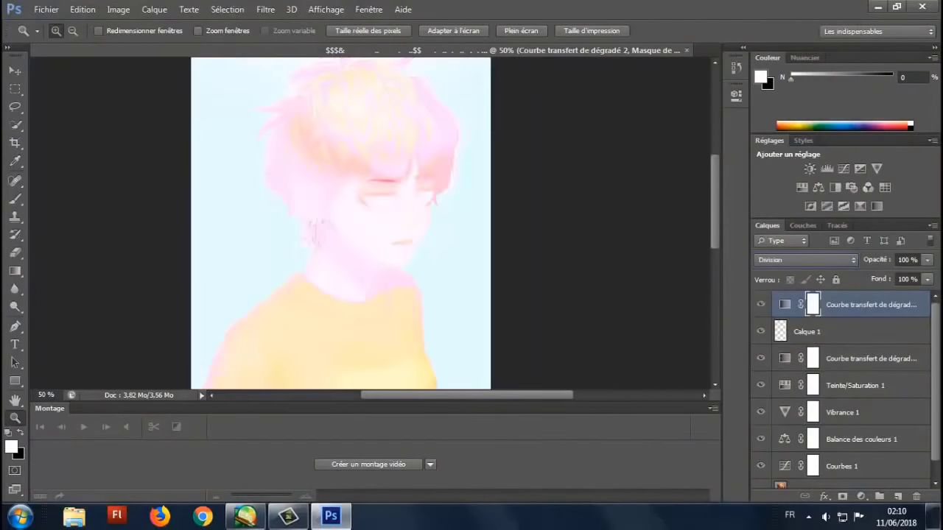
pyautogui.press('0')
pyautogui.press('8')
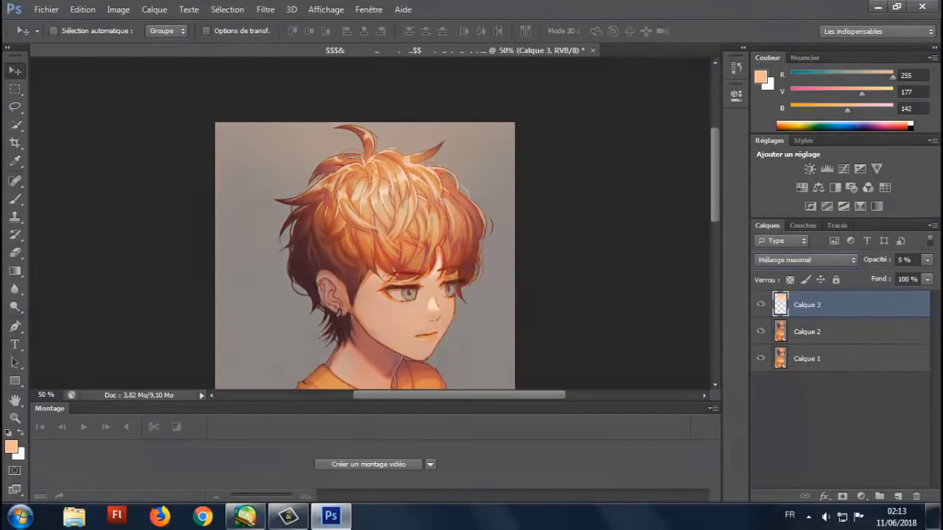
# - Merge the layers to refine the character with the Liquify filter at brush size 100, and export the result for web
pyautogui.hotkey('ctrl', 'shift', 'e')
pyautogui.hotkey('ctrl', 'shift', 'x')
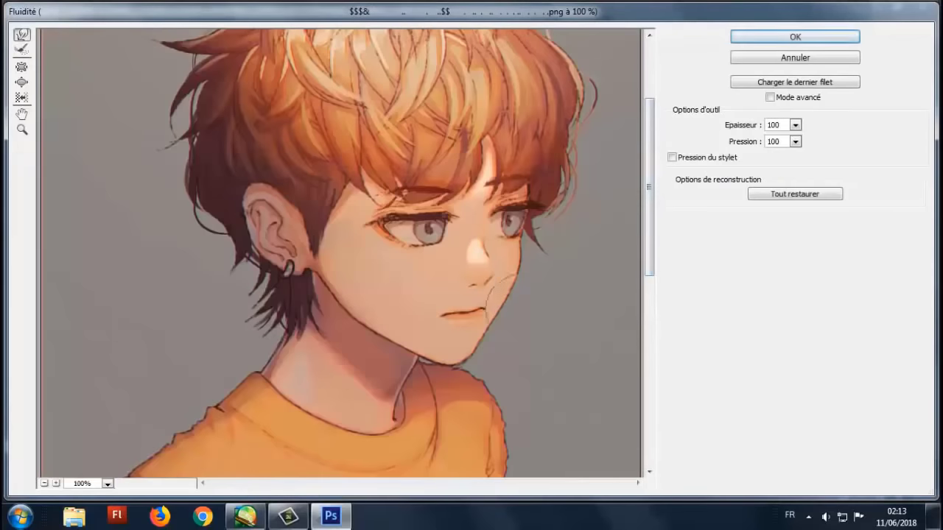
pyautogui.scroll(-5, 453, 195)
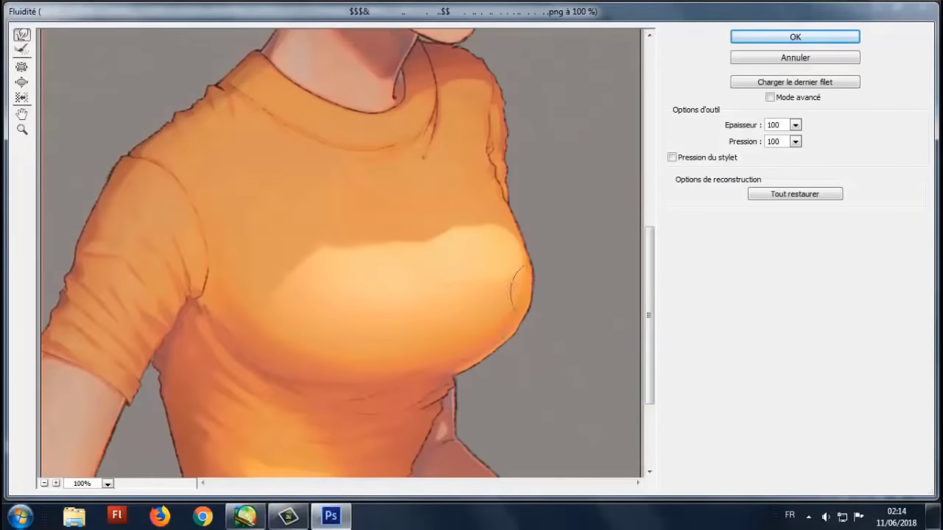
pyautogui.scroll(2, 453, 195)
pyautogui.scroll(-3, 488, 340)
pyautogui.scroll(6, 400, 379)
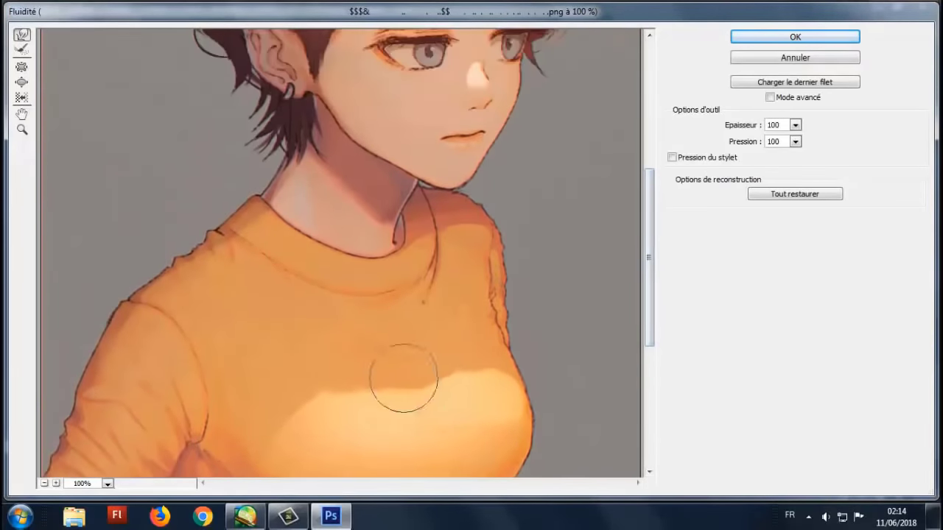
pyautogui.scroll(2, 302, 244)
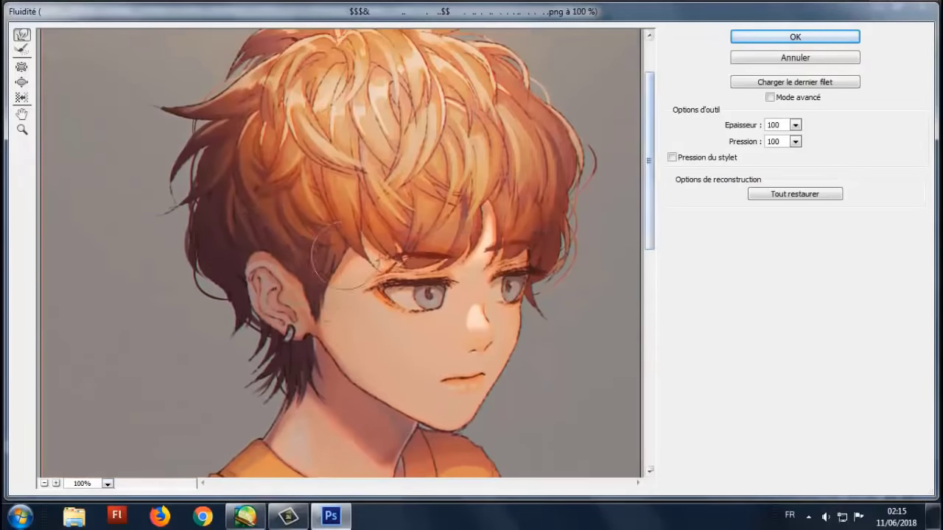
pyautogui.press('Return')
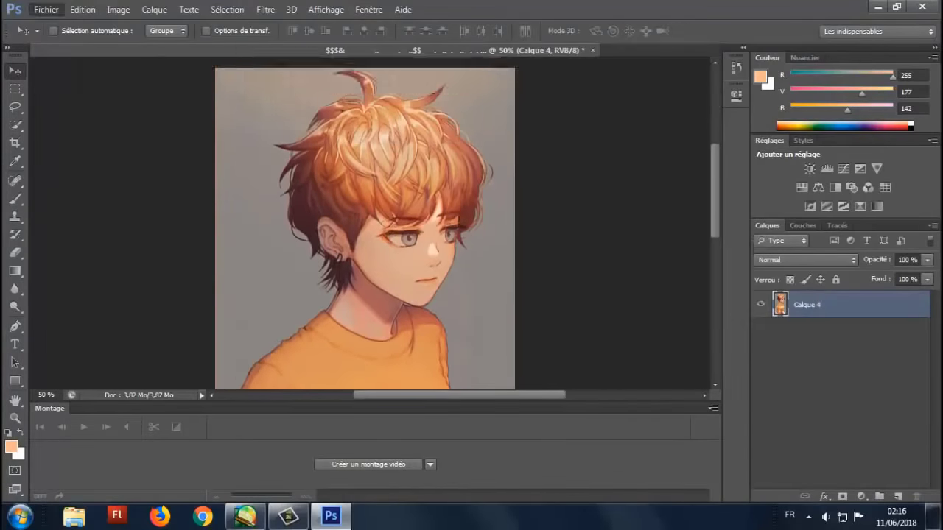
pyautogui.hotkey('ctrl', 'alt', 'shift', 's')
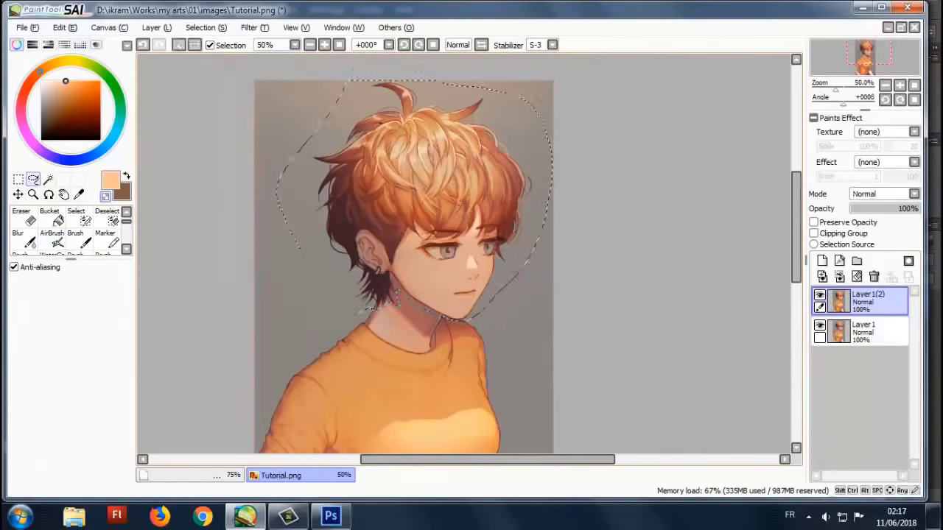
# - Switch to PaintTool SAI and transform the lassoed head on the duplicated layer of Tutorial.png, tilting it slightly counter-clockwise
pyautogui.hotkey('ctrl', 't')
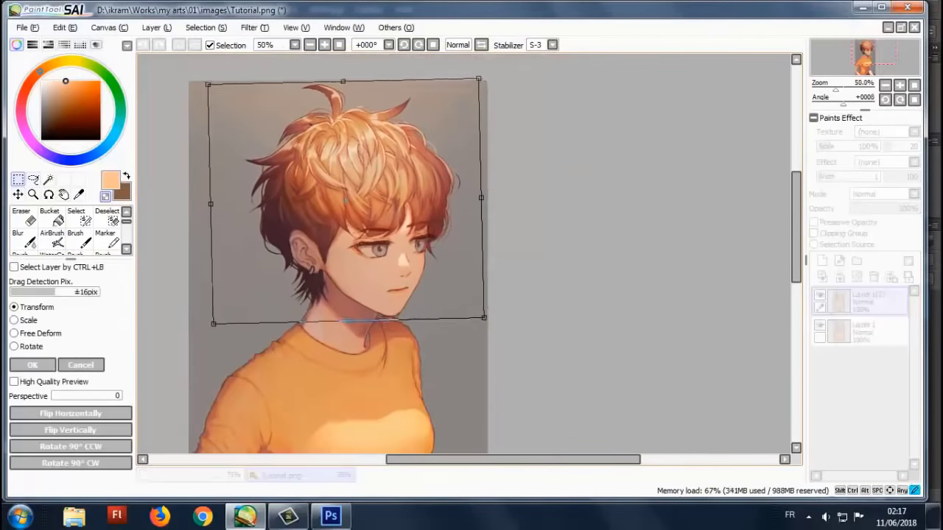